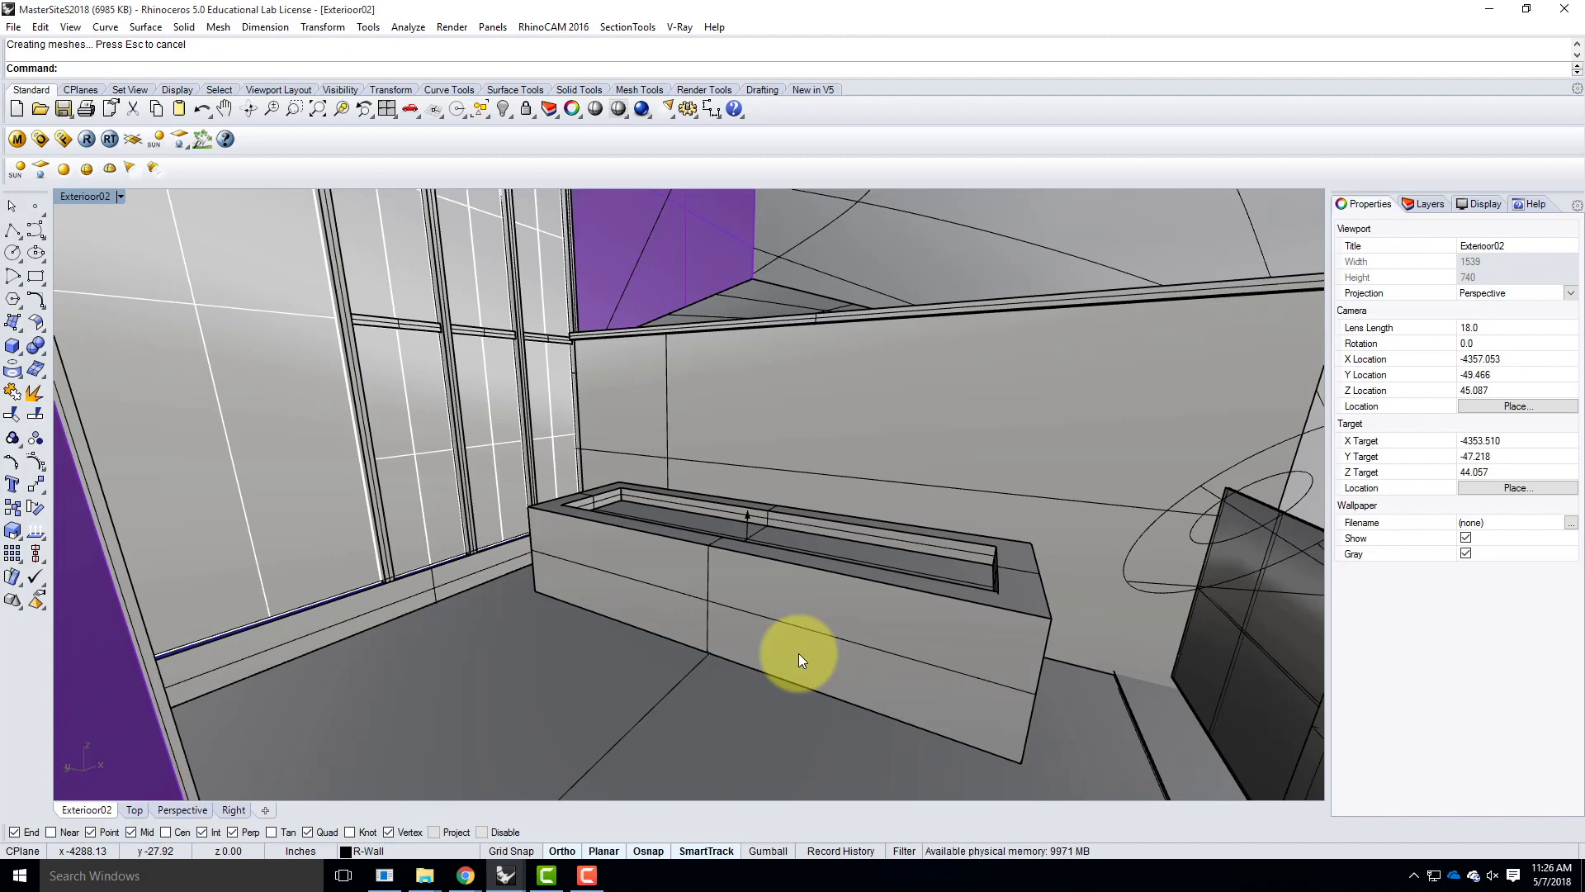
Step: Save a copy of the model as MasterSiteS2018-Elevation in the S2018 folder under Live - A136 Exercises, A205
click(13, 27)
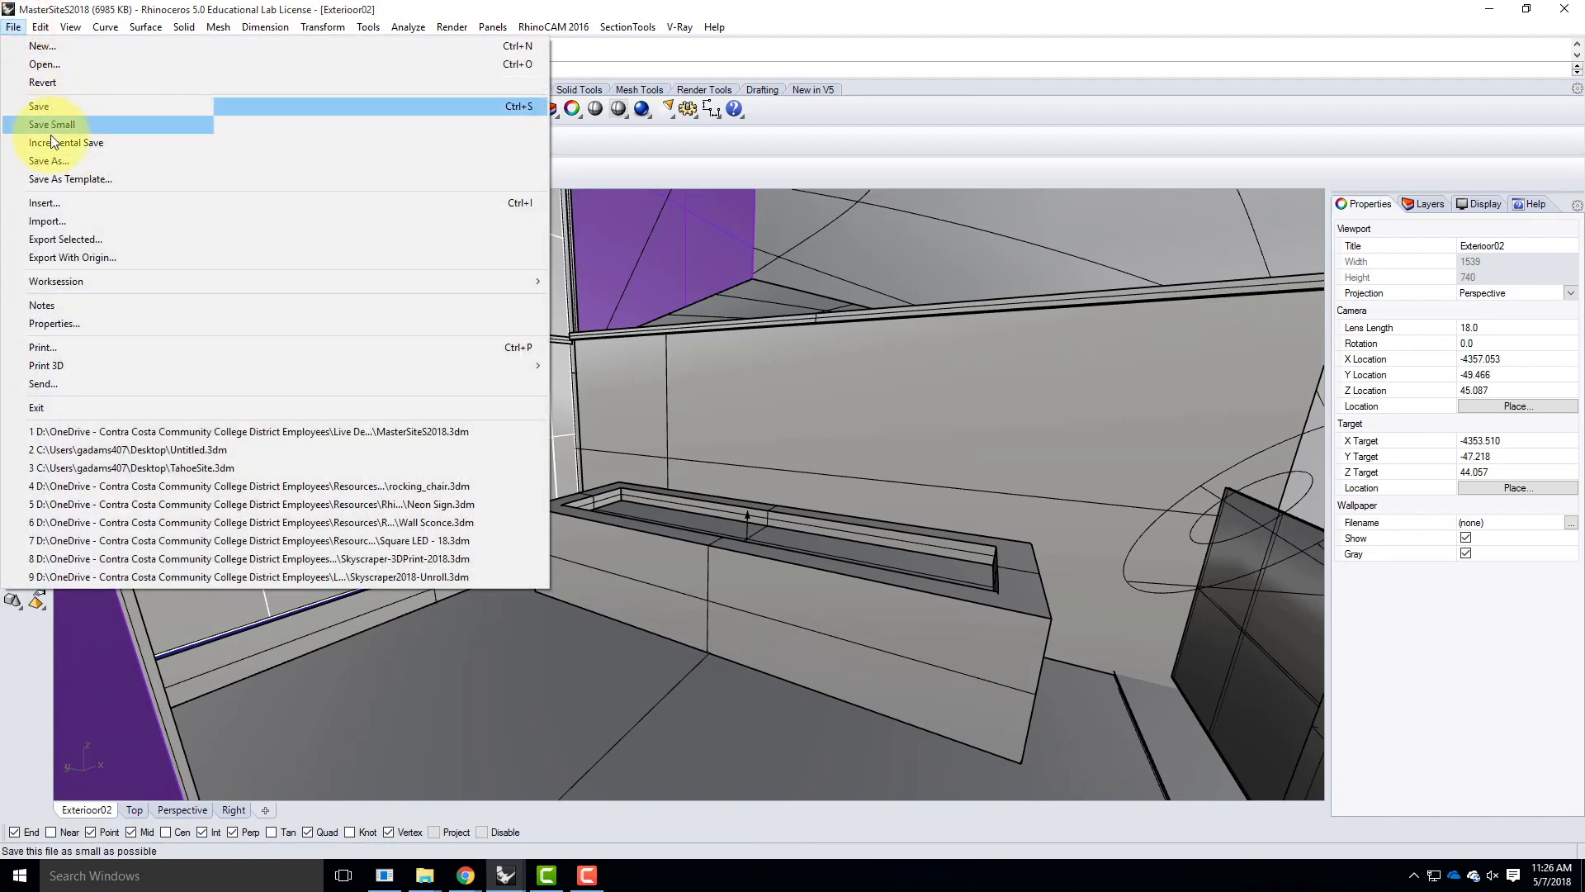
click(52, 162)
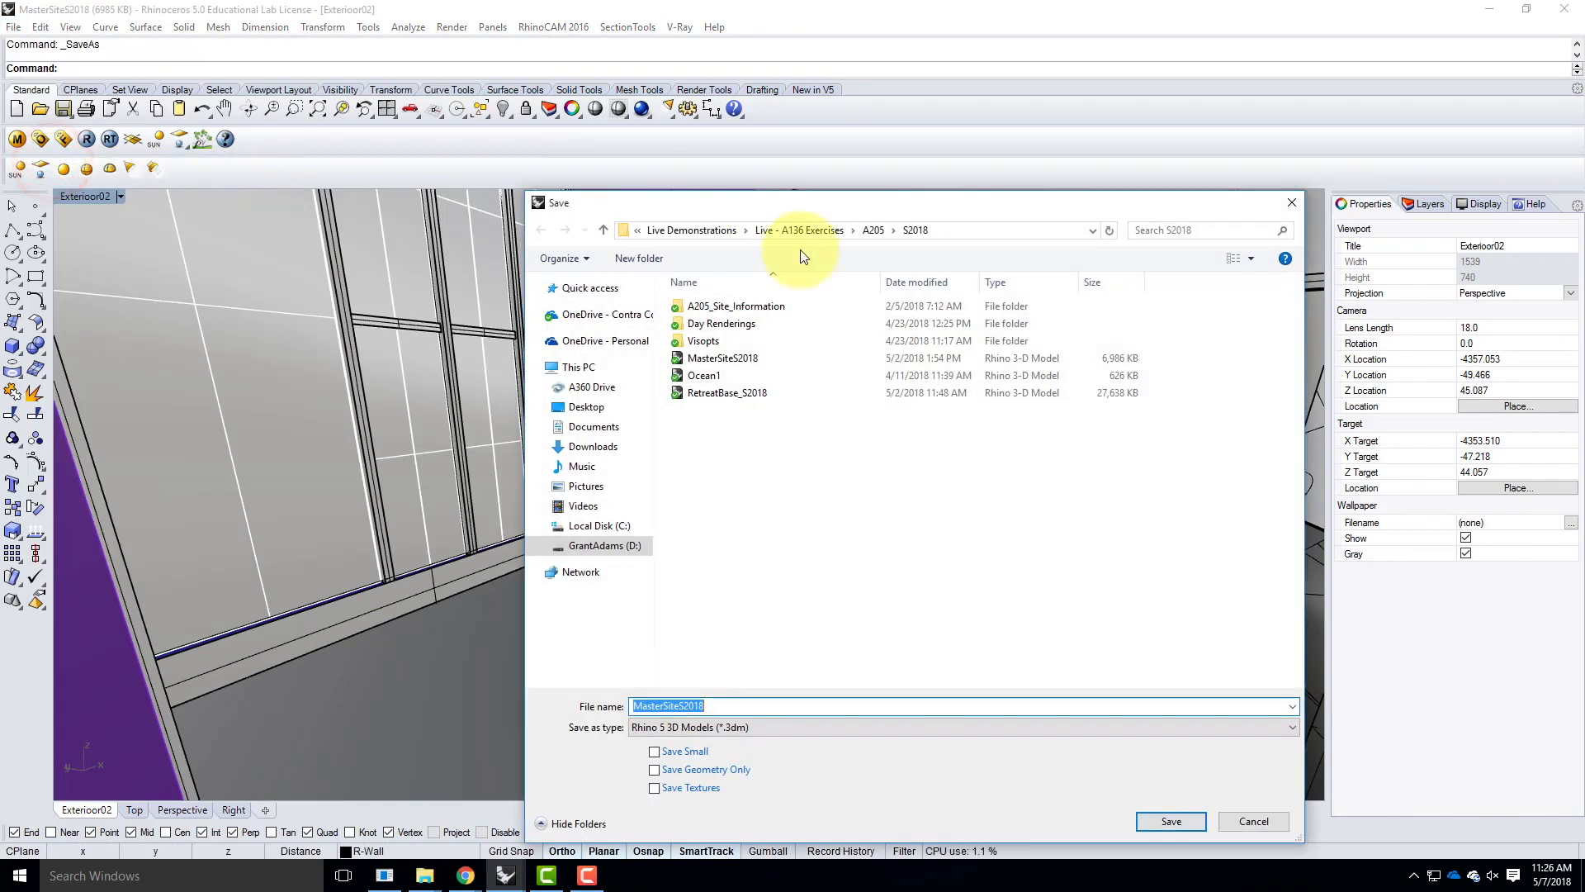
click(710, 230)
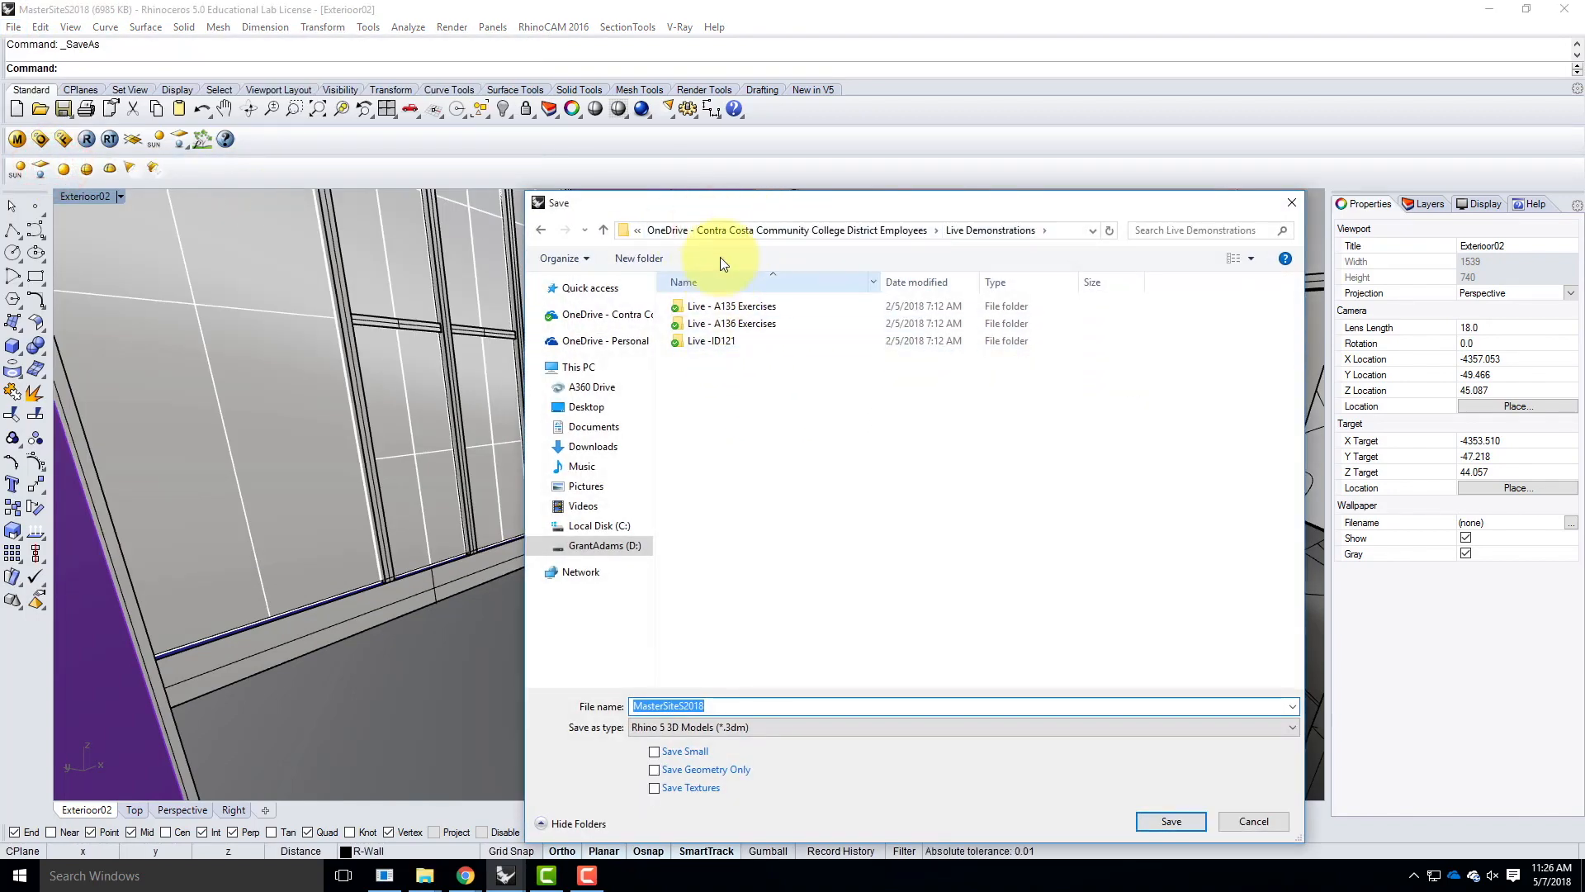
double_click(720, 323)
double_click(706, 306)
double_click(704, 322)
double_click(695, 705)
click(715, 704)
text(-Elevation)
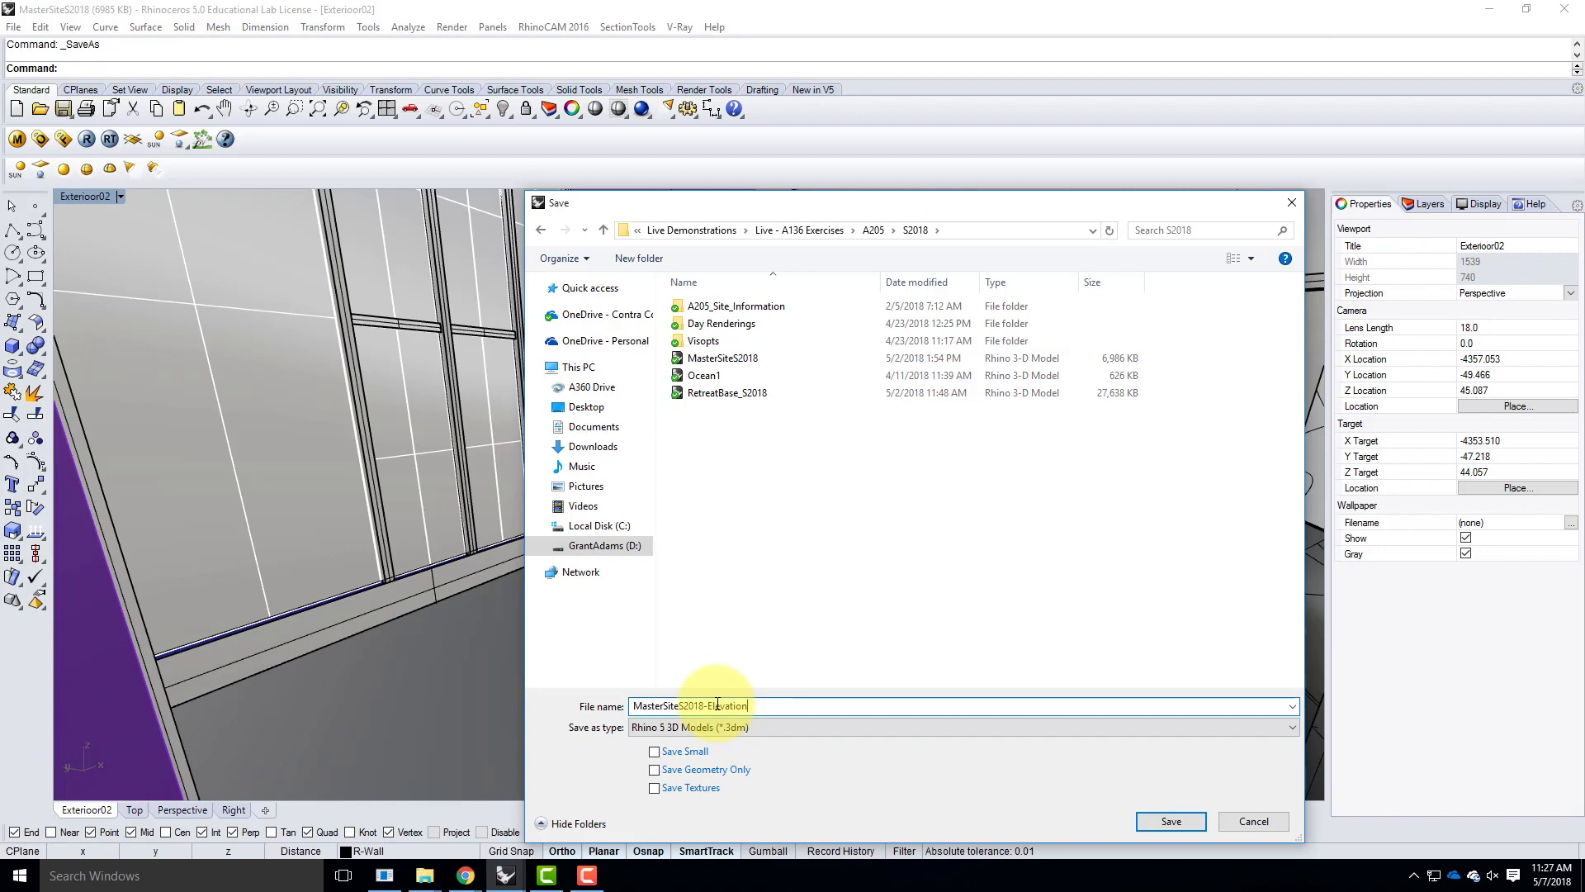
click(1180, 820)
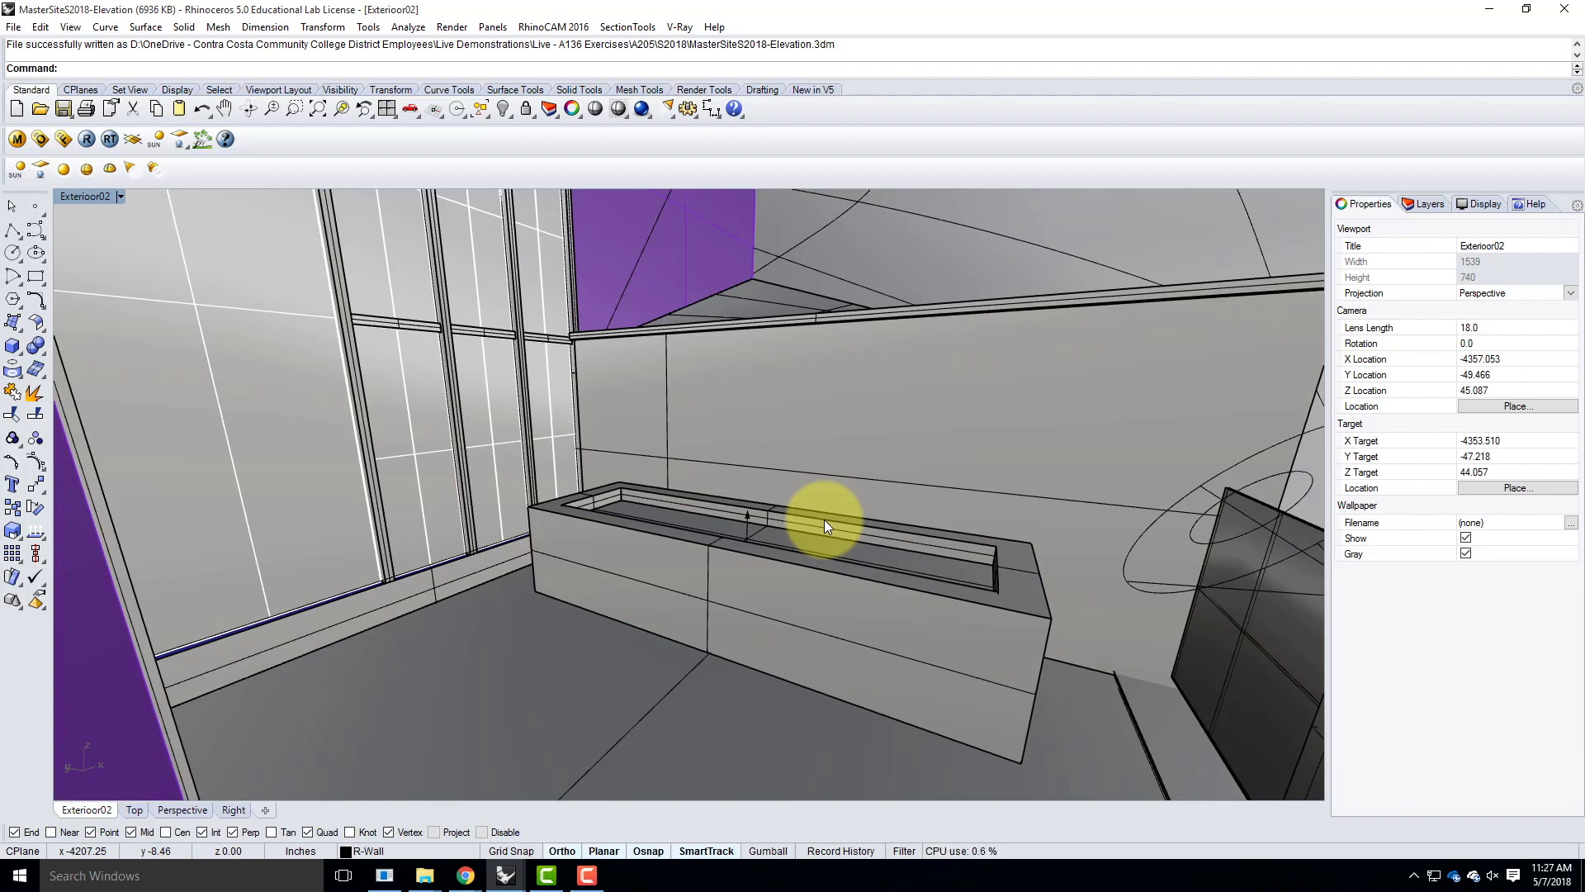
Step: Change the Exterioor02 viewport's projection to Parallel with the whole house in view
scroll(824, 519, down, 10)
right_drag(1045, 530, 872, 535)
scroll(877, 540, down, 4)
right_drag(878, 542, 859, 583)
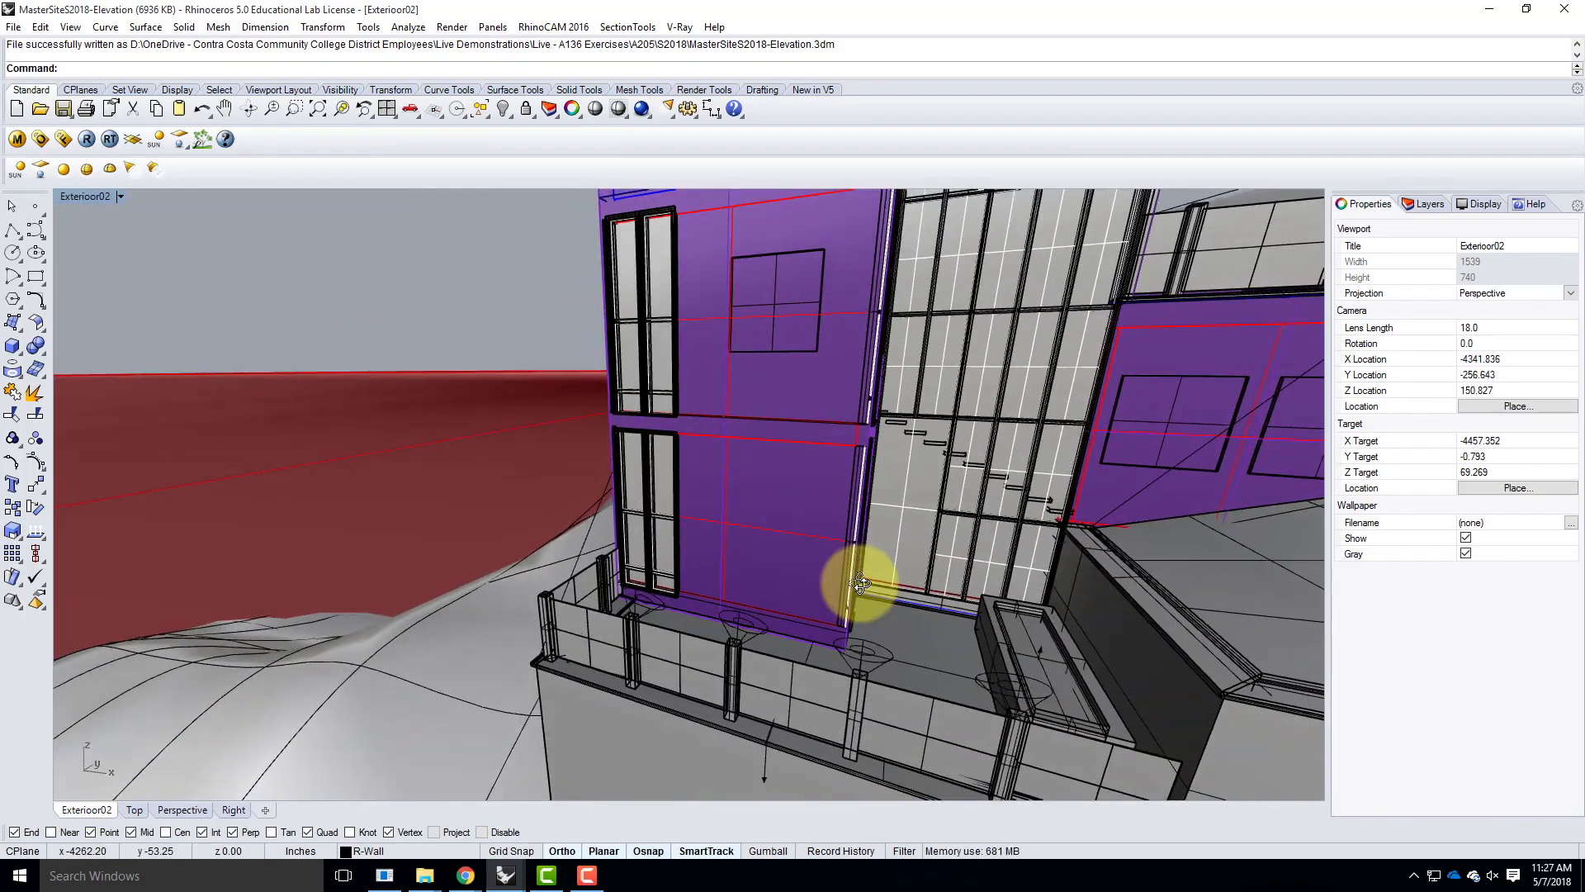
scroll(717, 568, down, 6)
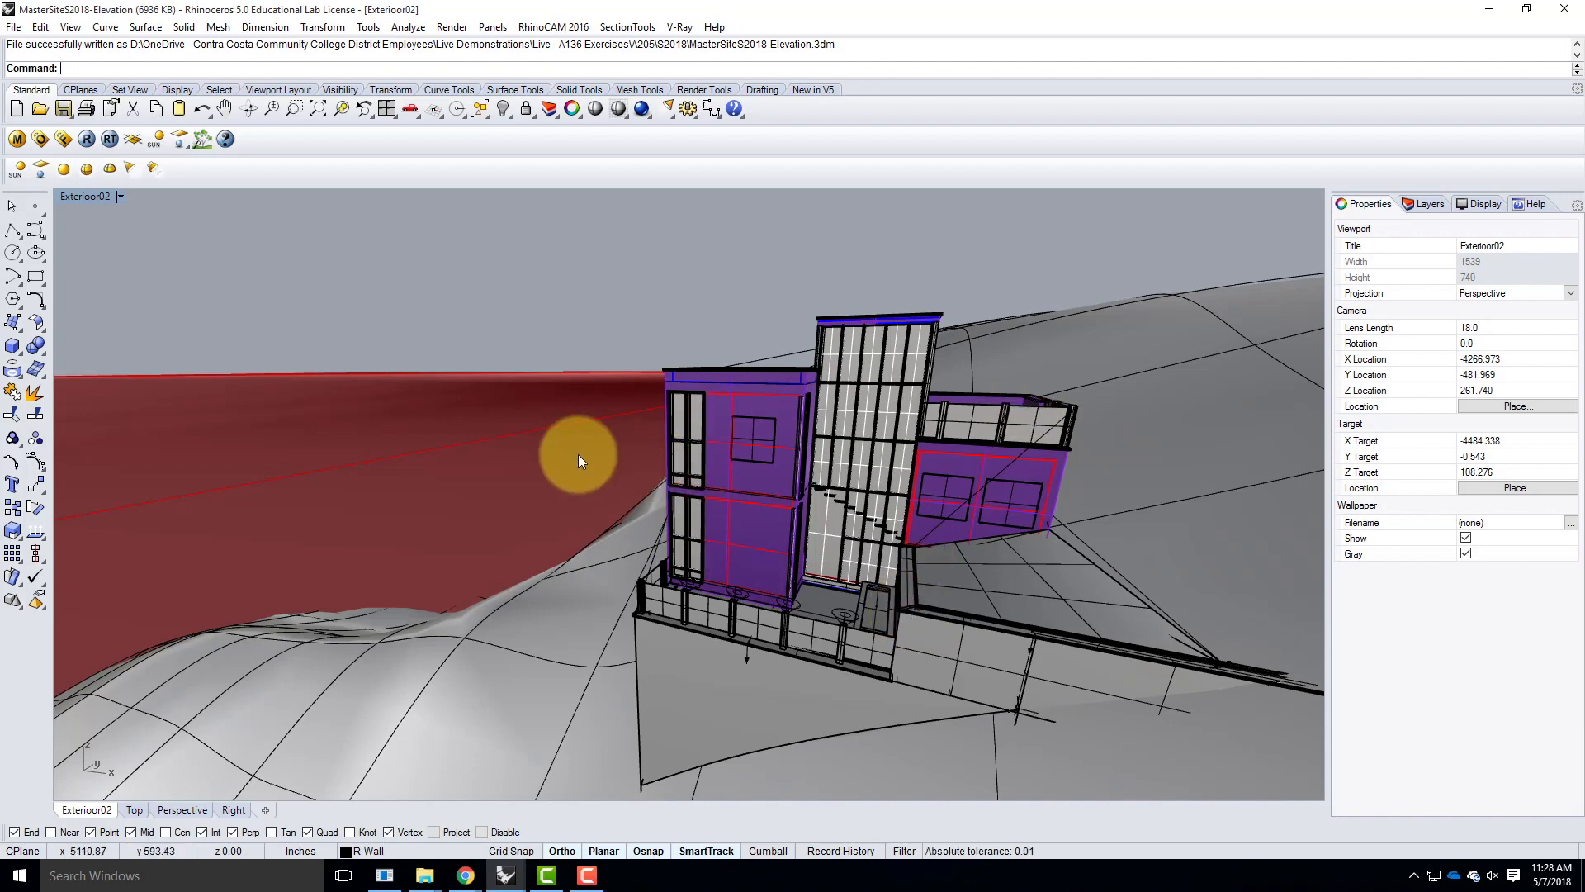
click(1572, 294)
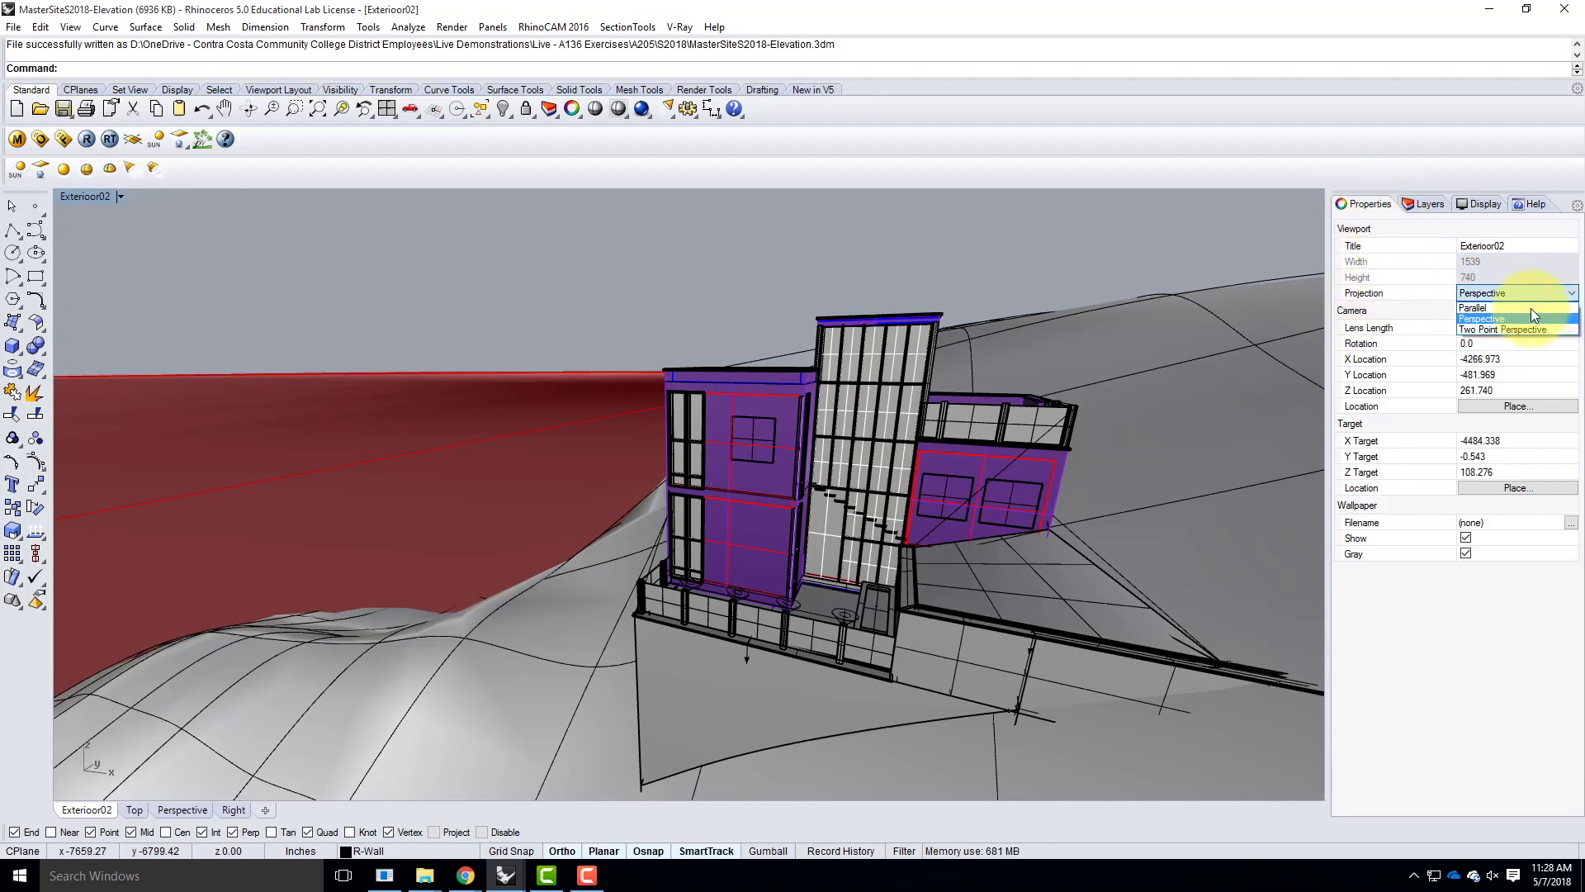
click(1533, 310)
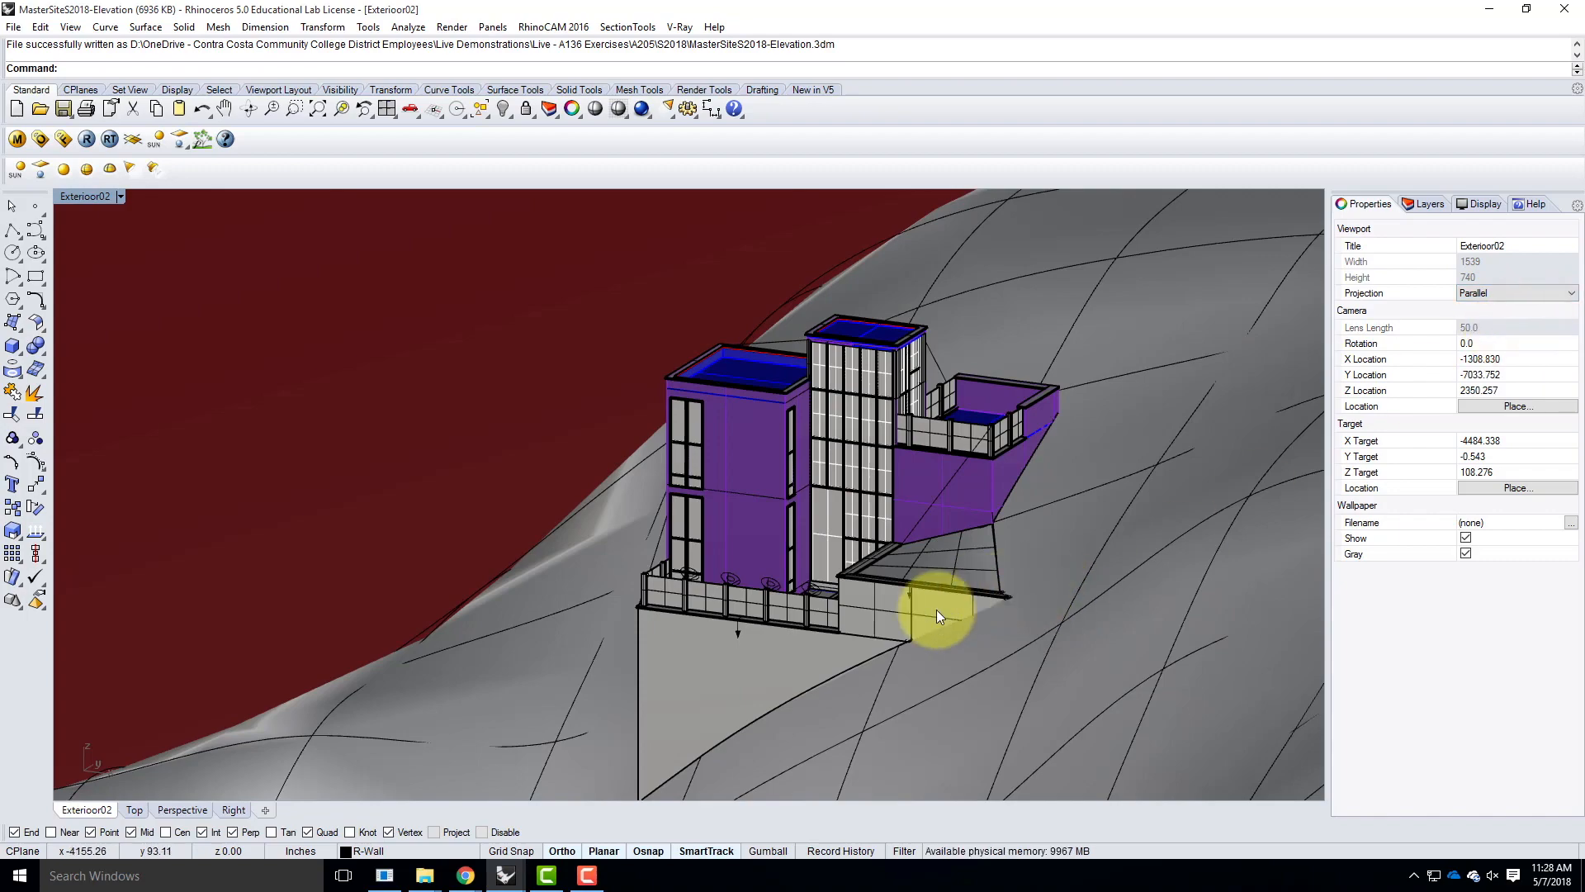
Step: Set the parallel viewport to the world Back view
mouse_move(691, 632)
right_down()
mouse_move(796, 630)
mouse_move(829, 612)
mouse_move(768, 573)
mouse_move(729, 594)
mouse_move(914, 531)
mouse_move(825, 531)
mouse_move(840, 580)
mouse_move(751, 594)
mouse_move(704, 622)
right_up()
scroll(703, 622, down, 4)
scroll(707, 432, up, 6)
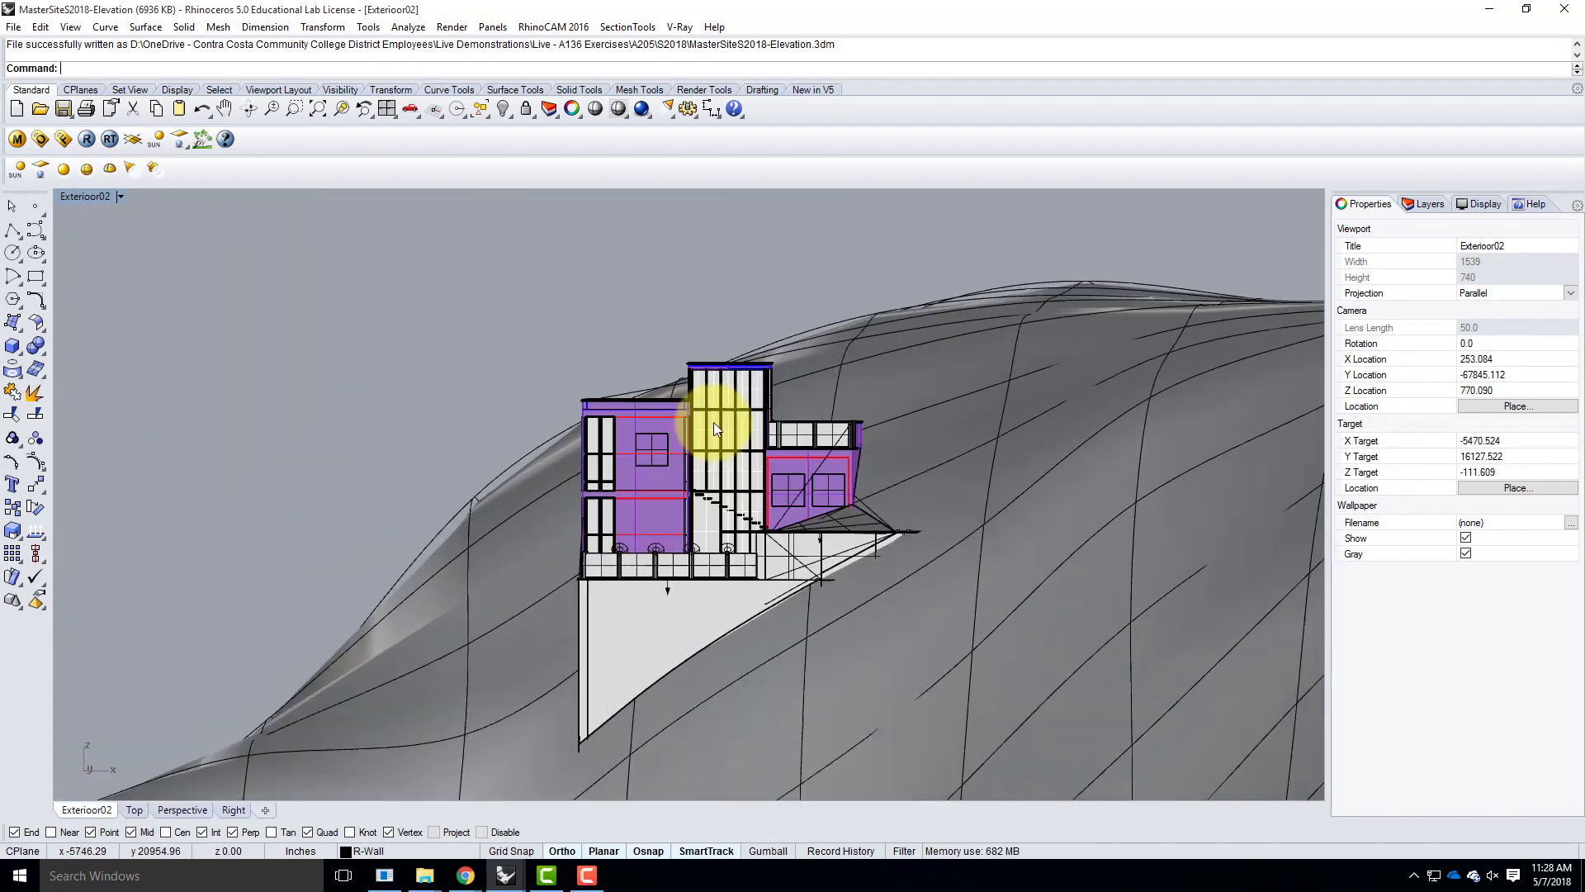
click(120, 197)
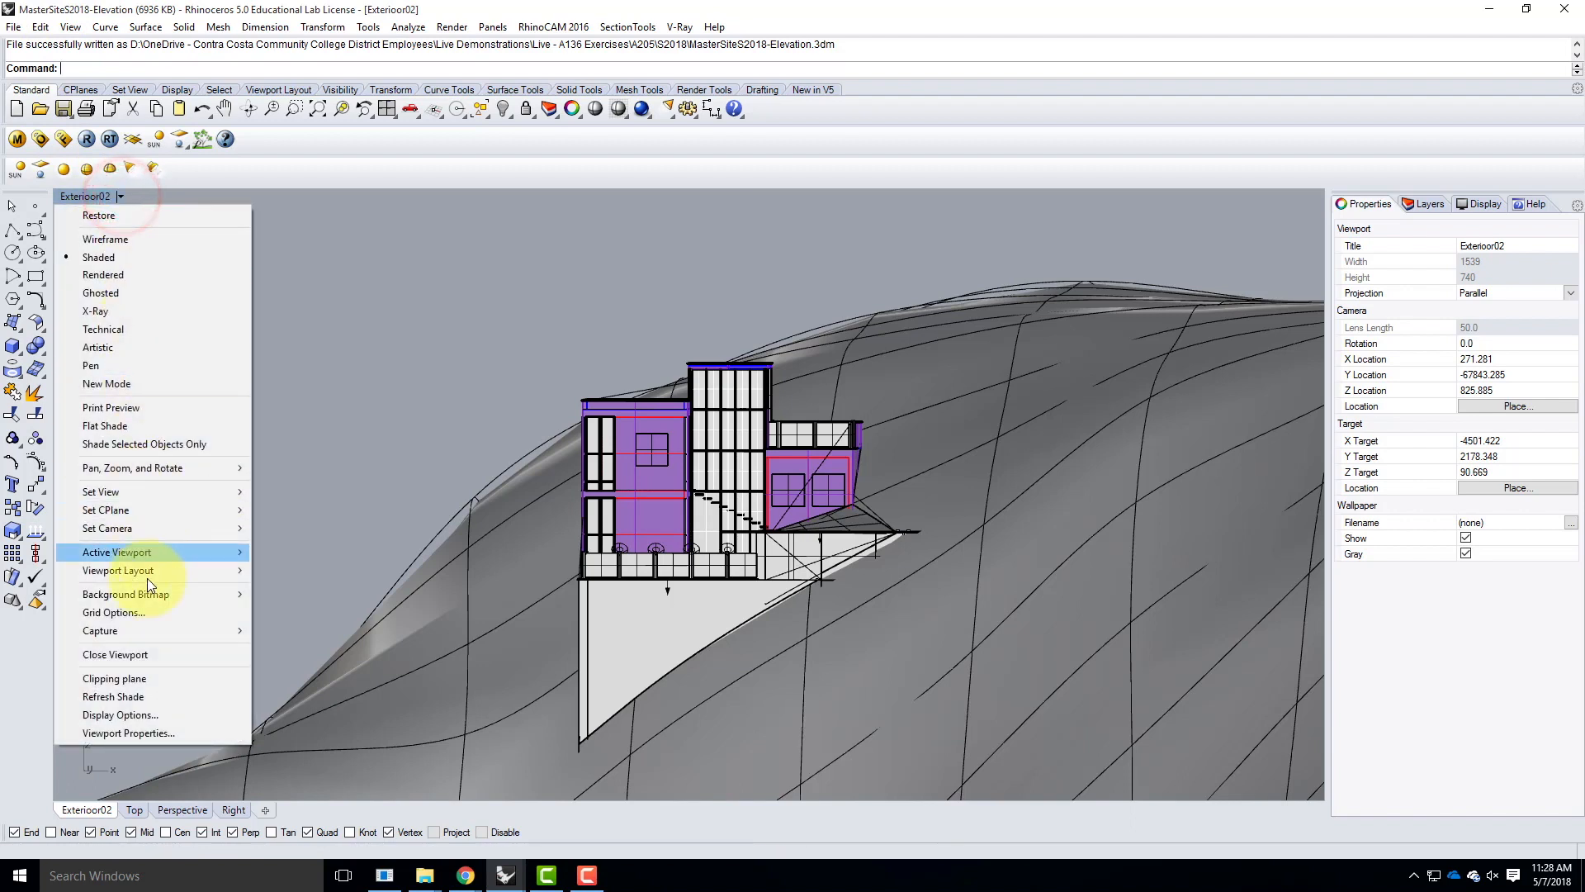
mouse_move(123, 493)
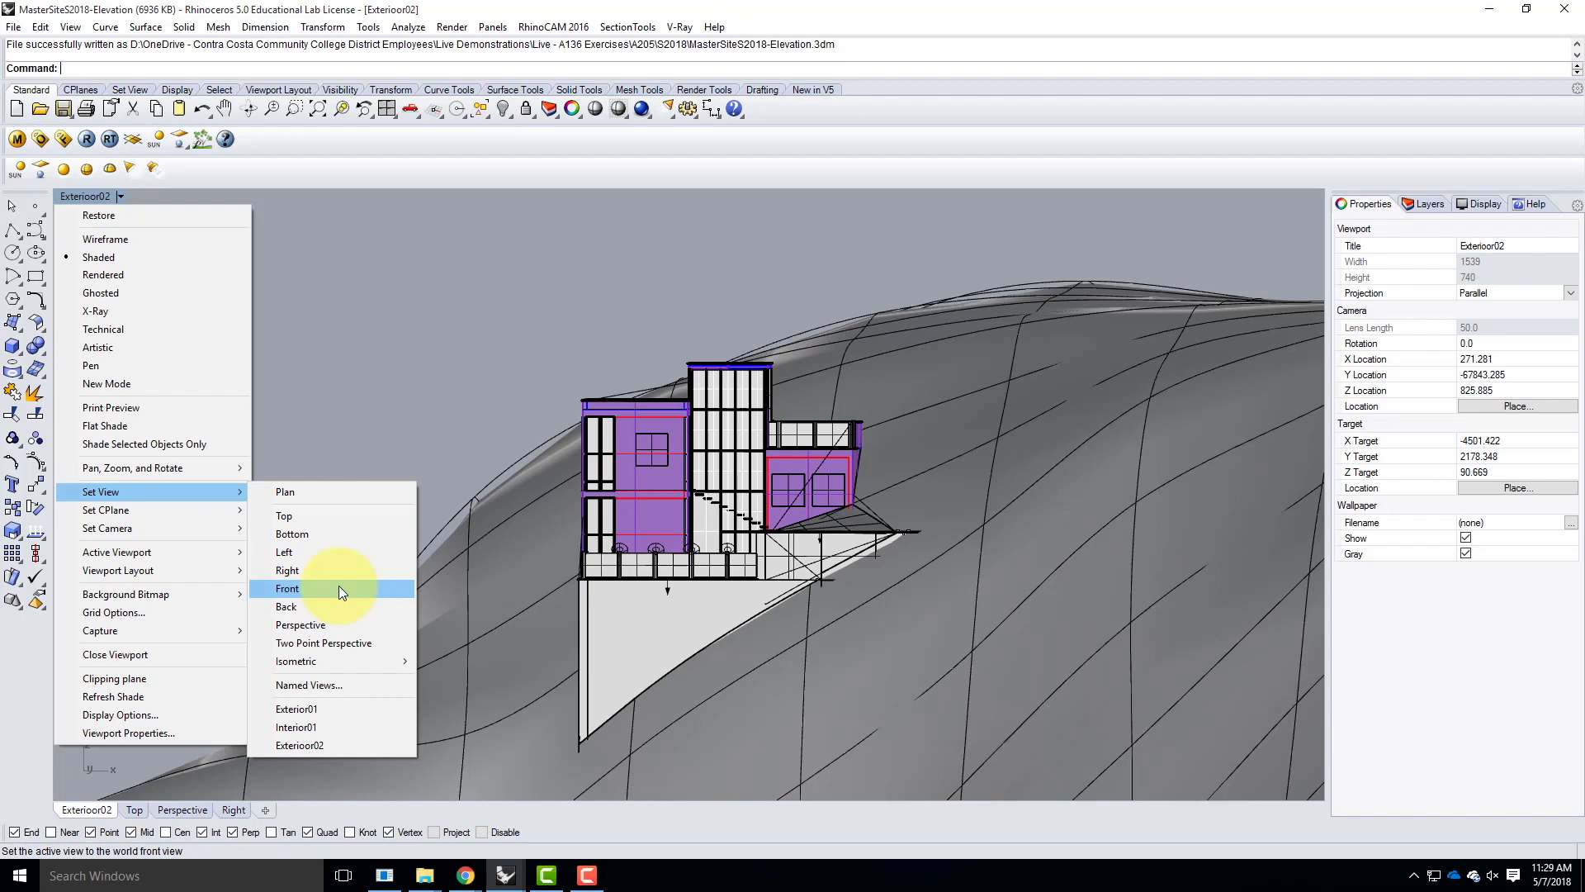
click(322, 604)
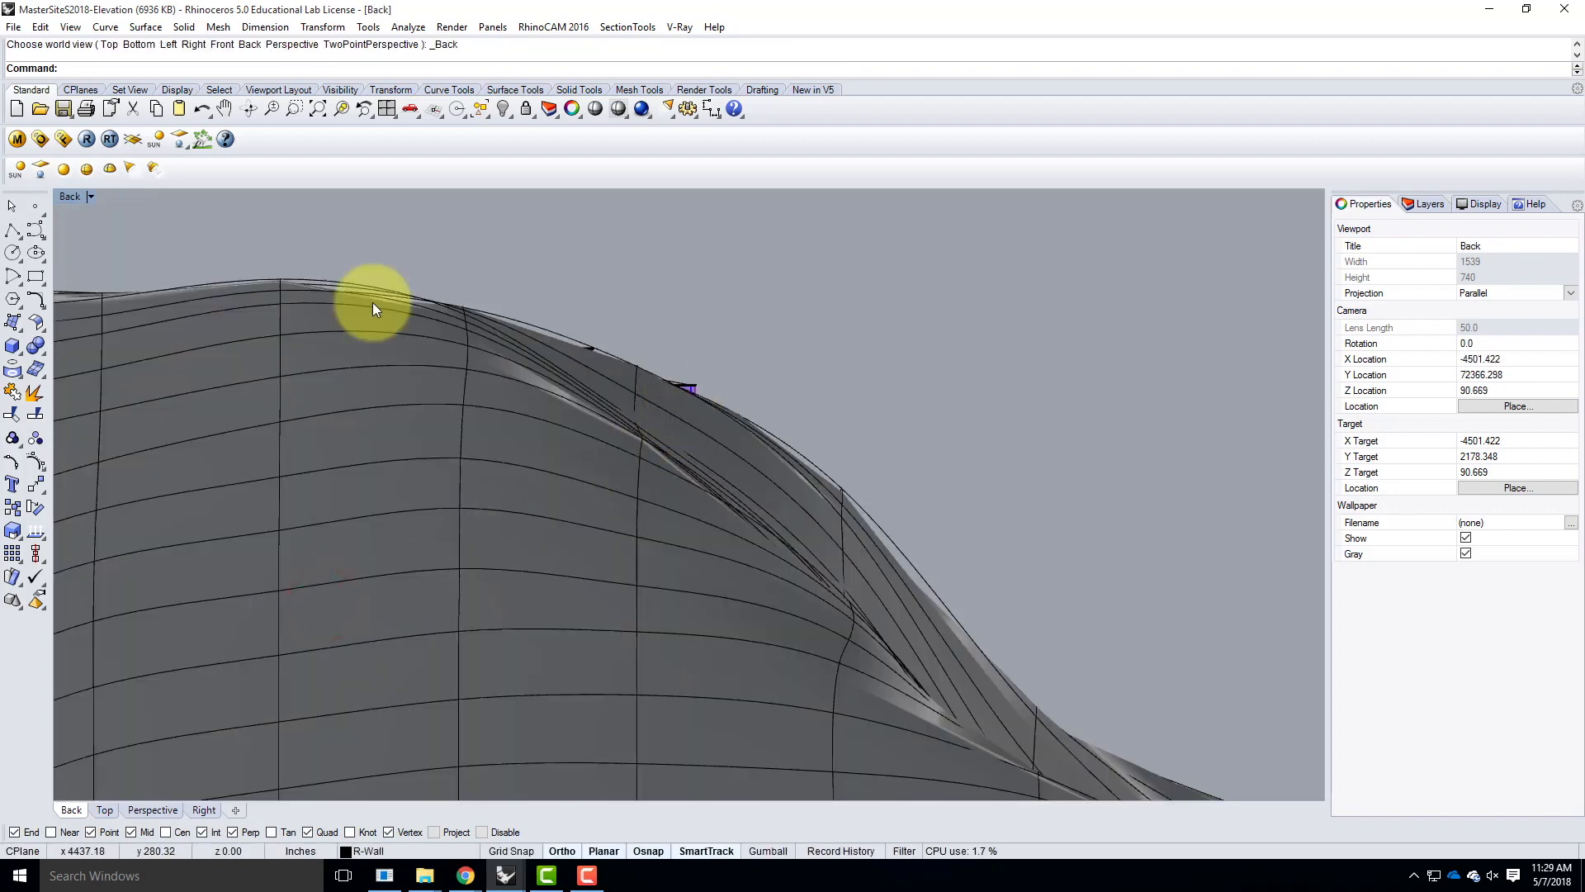
Step: Set the viewport to the world Front view to show the front elevation of the house
click(90, 197)
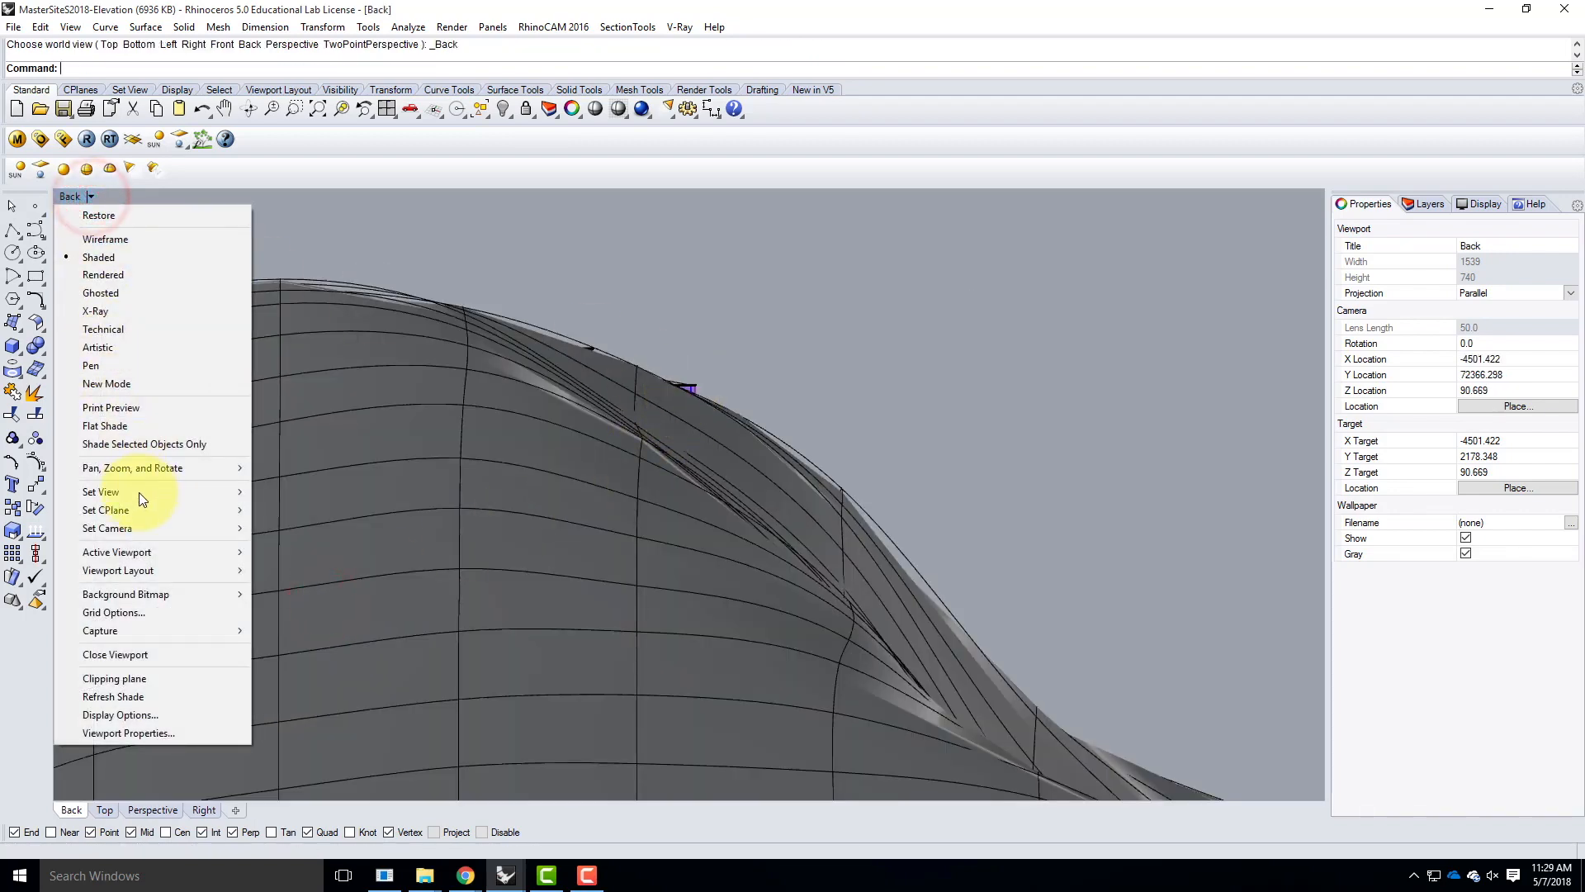
mouse_move(231, 492)
click(307, 588)
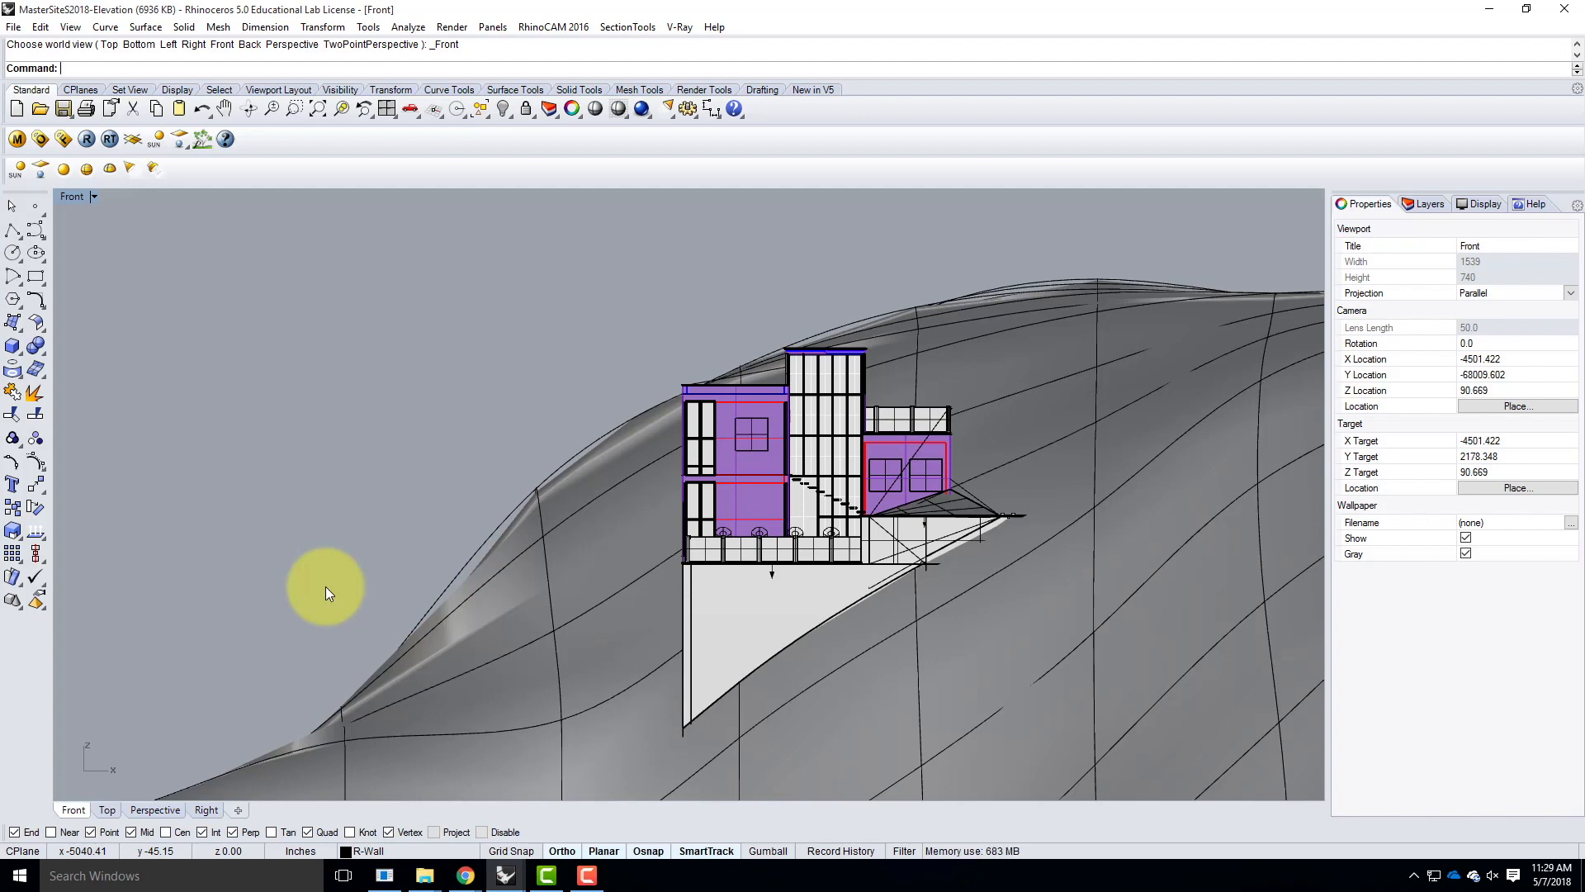
Step: Check the site from the world Back view and return the viewport to the Front view
click(94, 197)
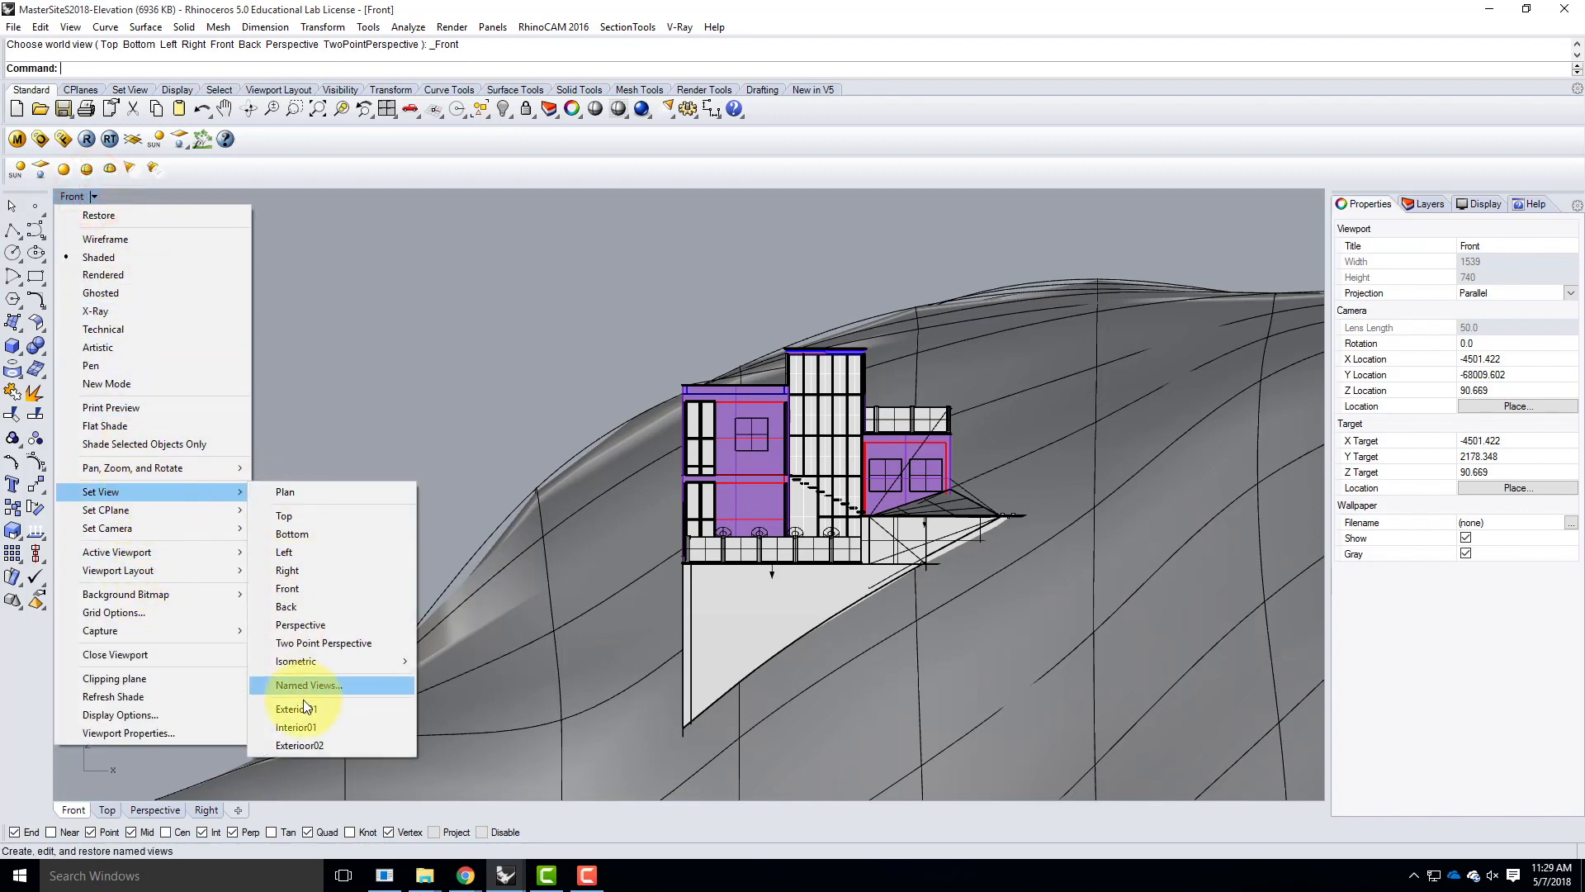
click(304, 604)
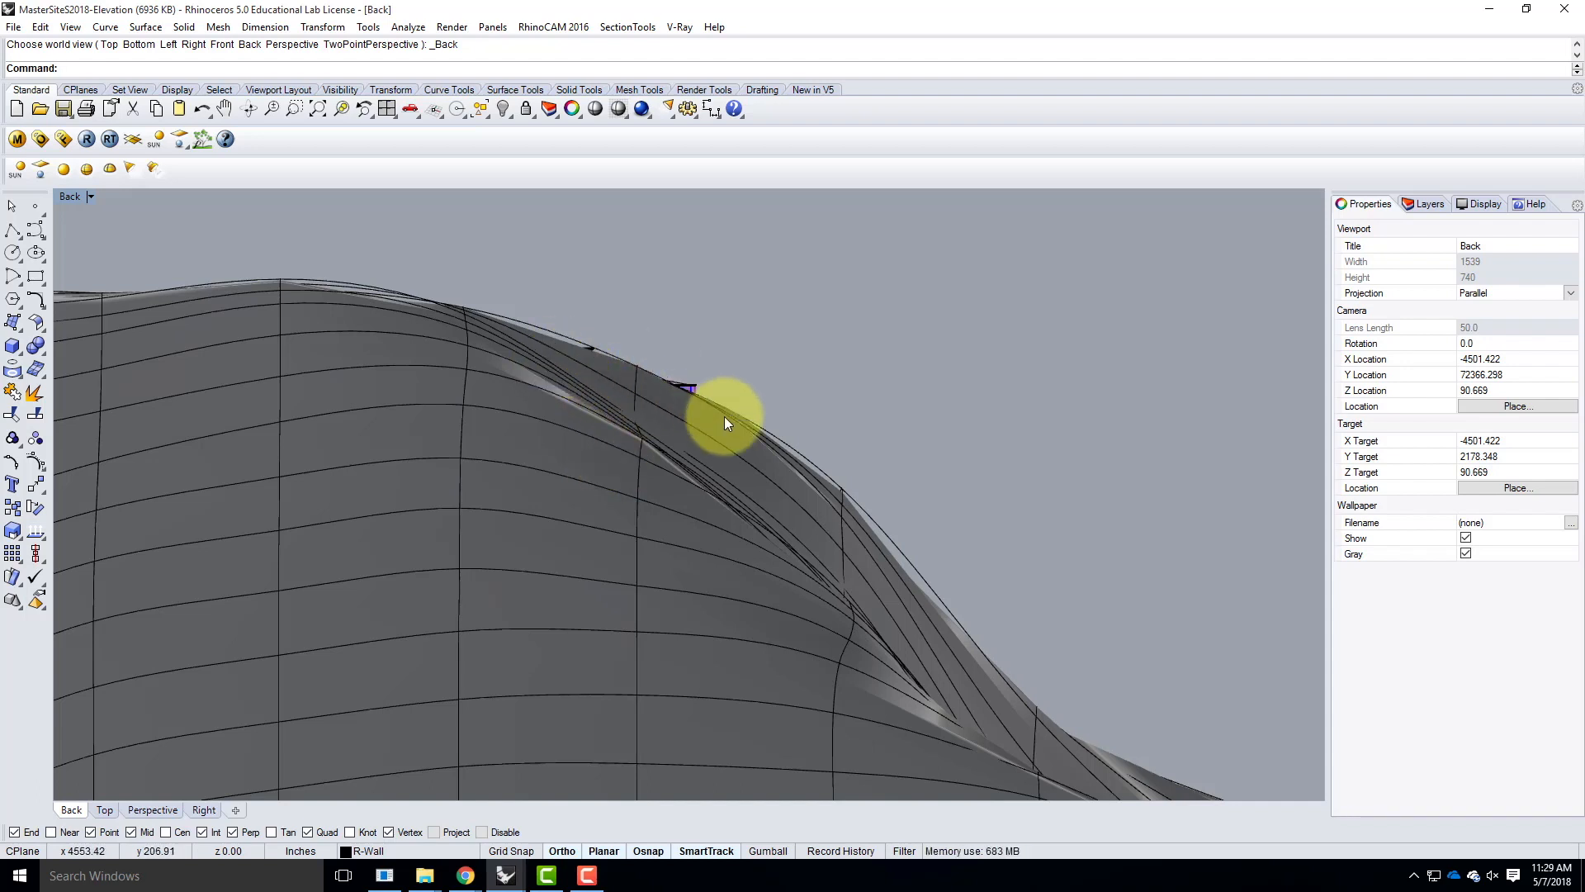
click(92, 196)
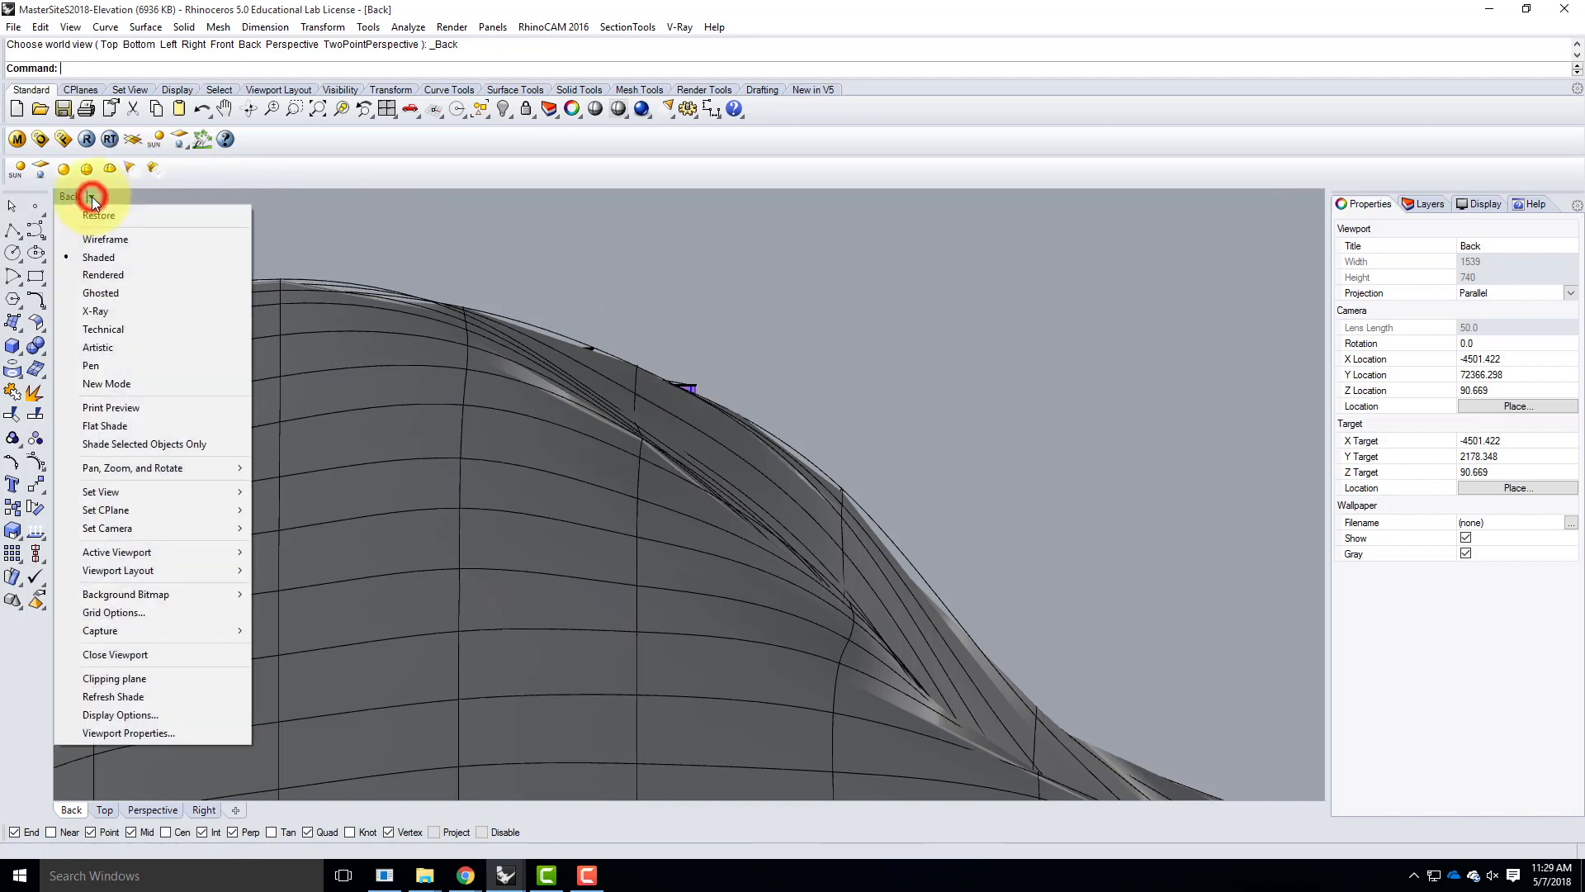
mouse_move(122, 492)
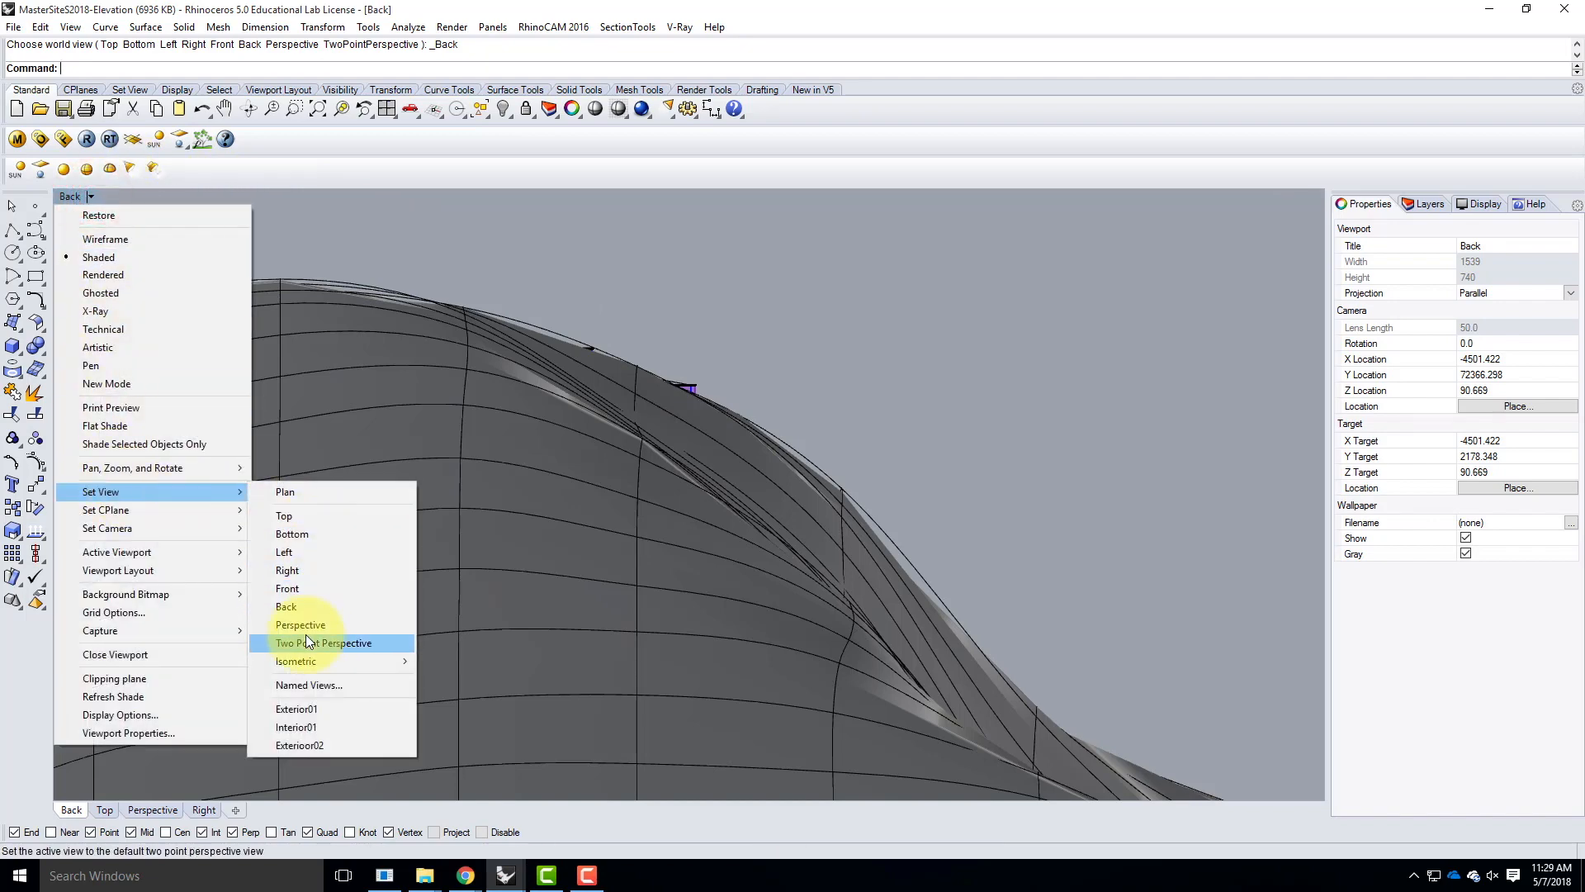
click(305, 589)
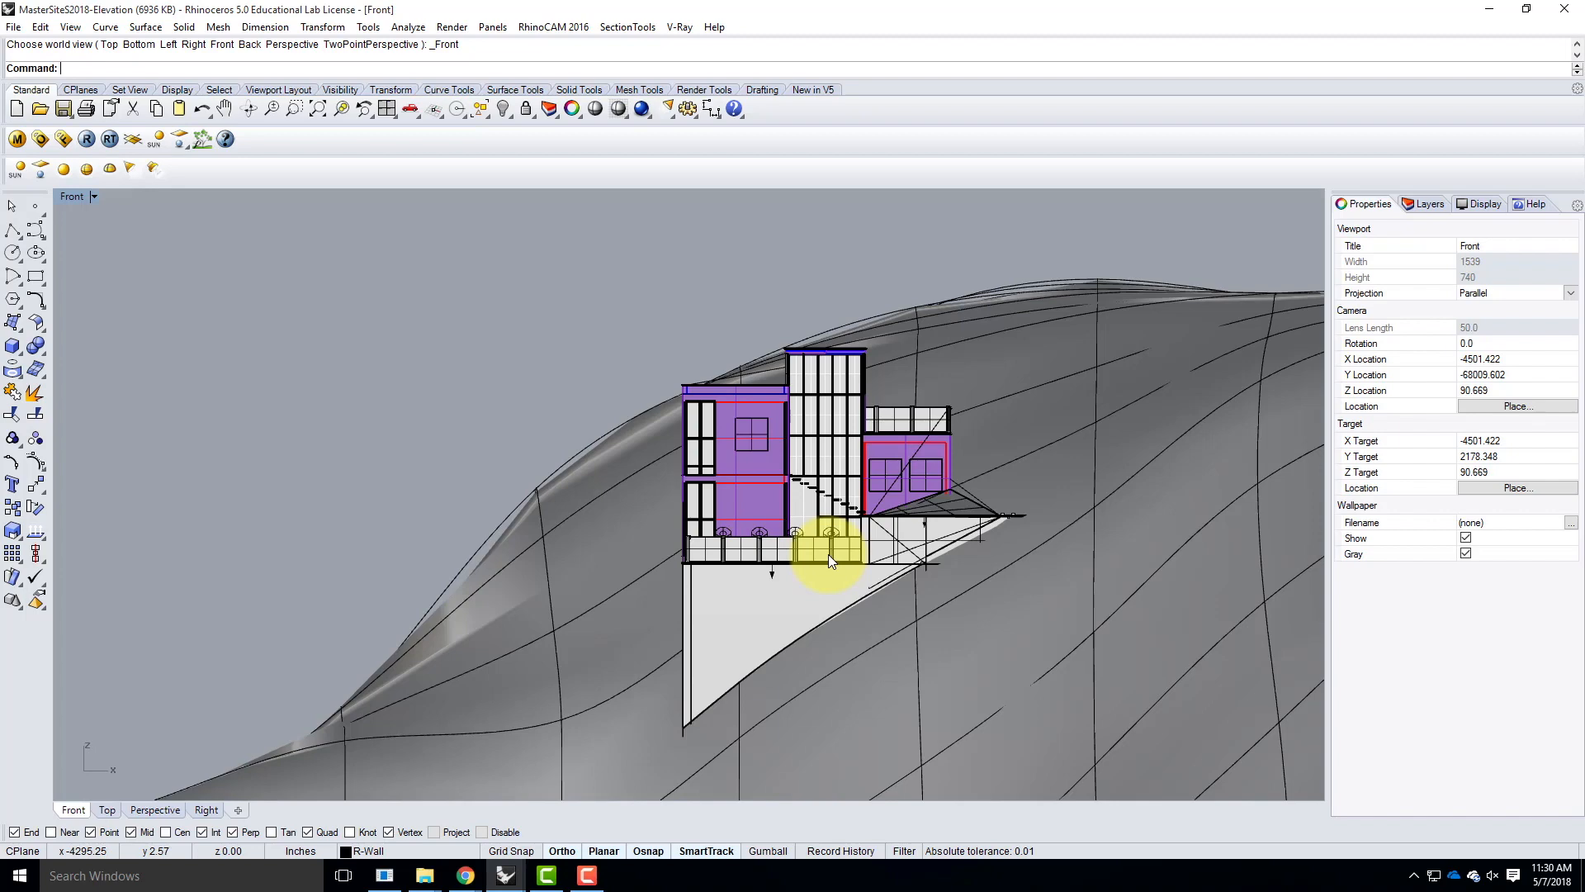
Step: Frame the house in the Front view and save it as a named view called Elevation01
scroll(464, 531, down, 2)
scroll(852, 528, up, 2)
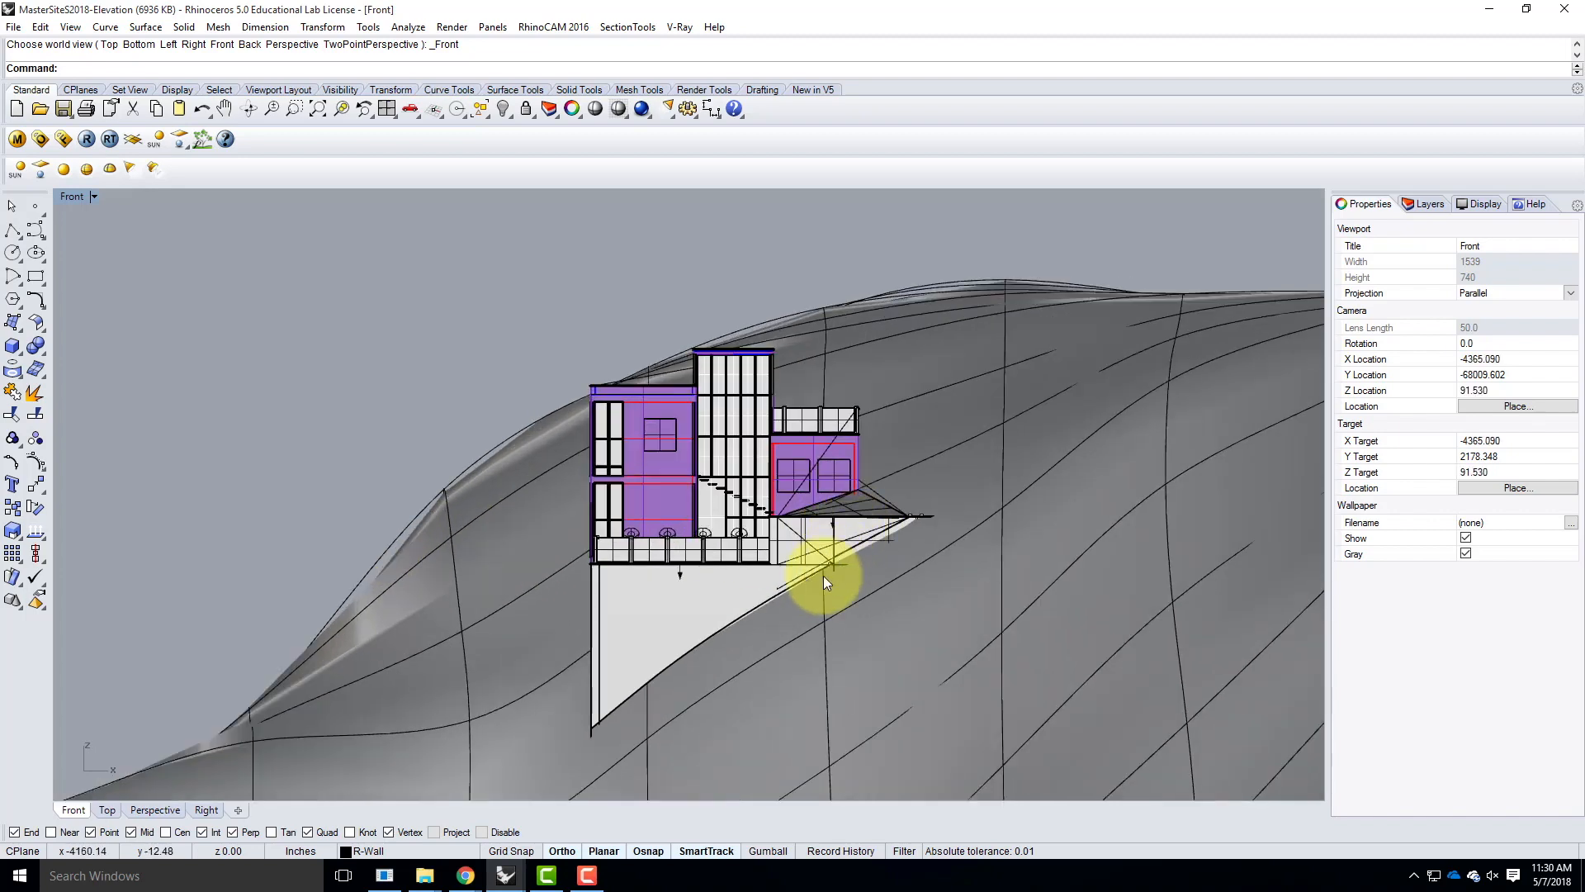
scroll(834, 572, up, 1)
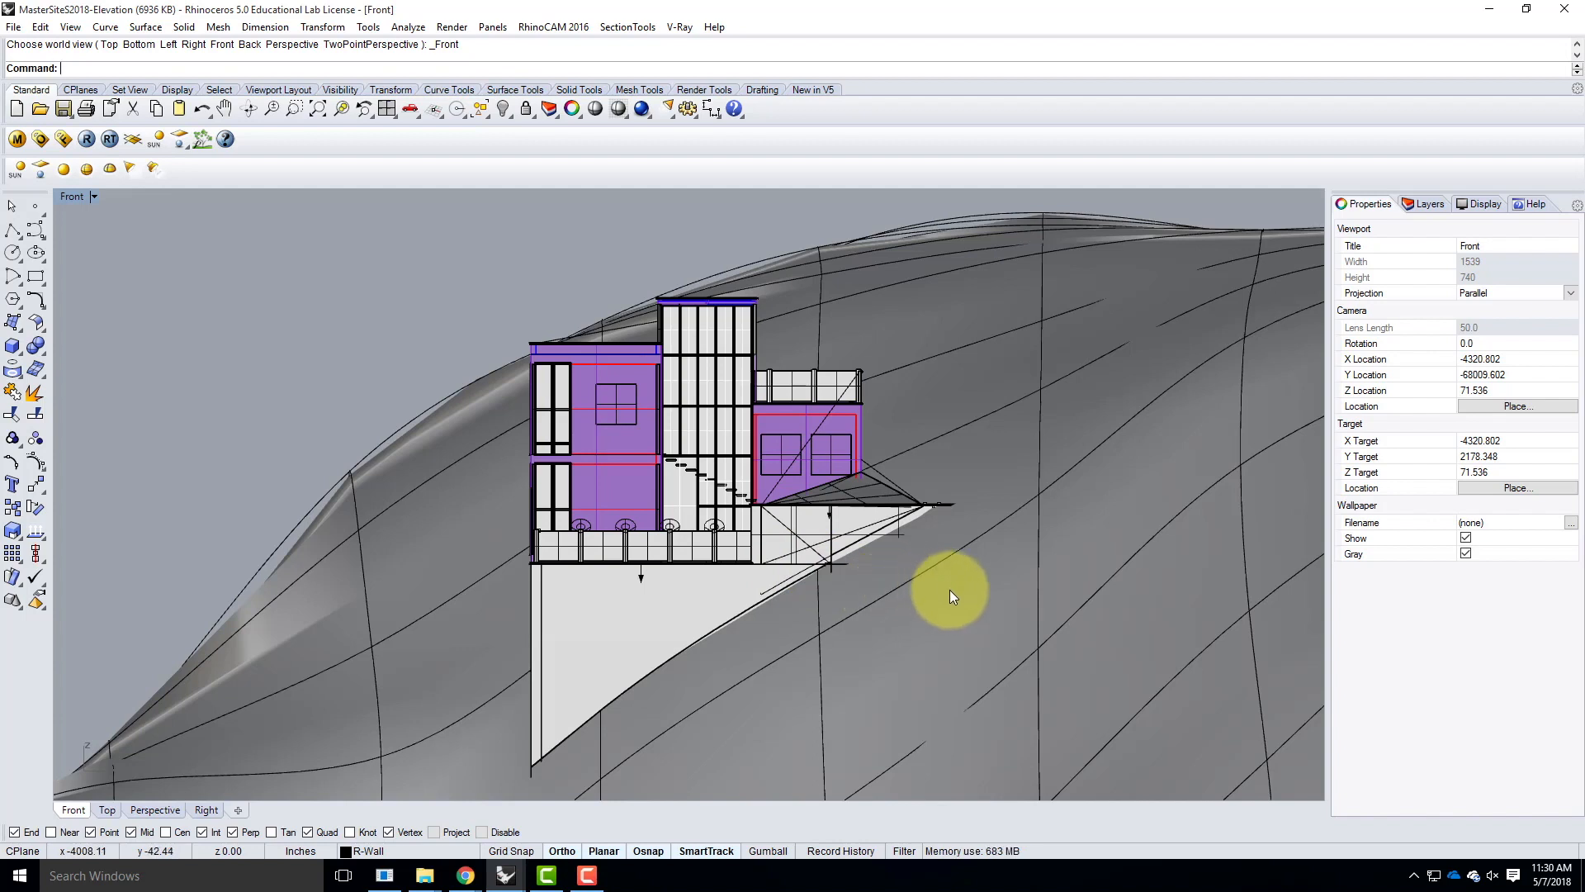
scroll(1037, 588, down, 1)
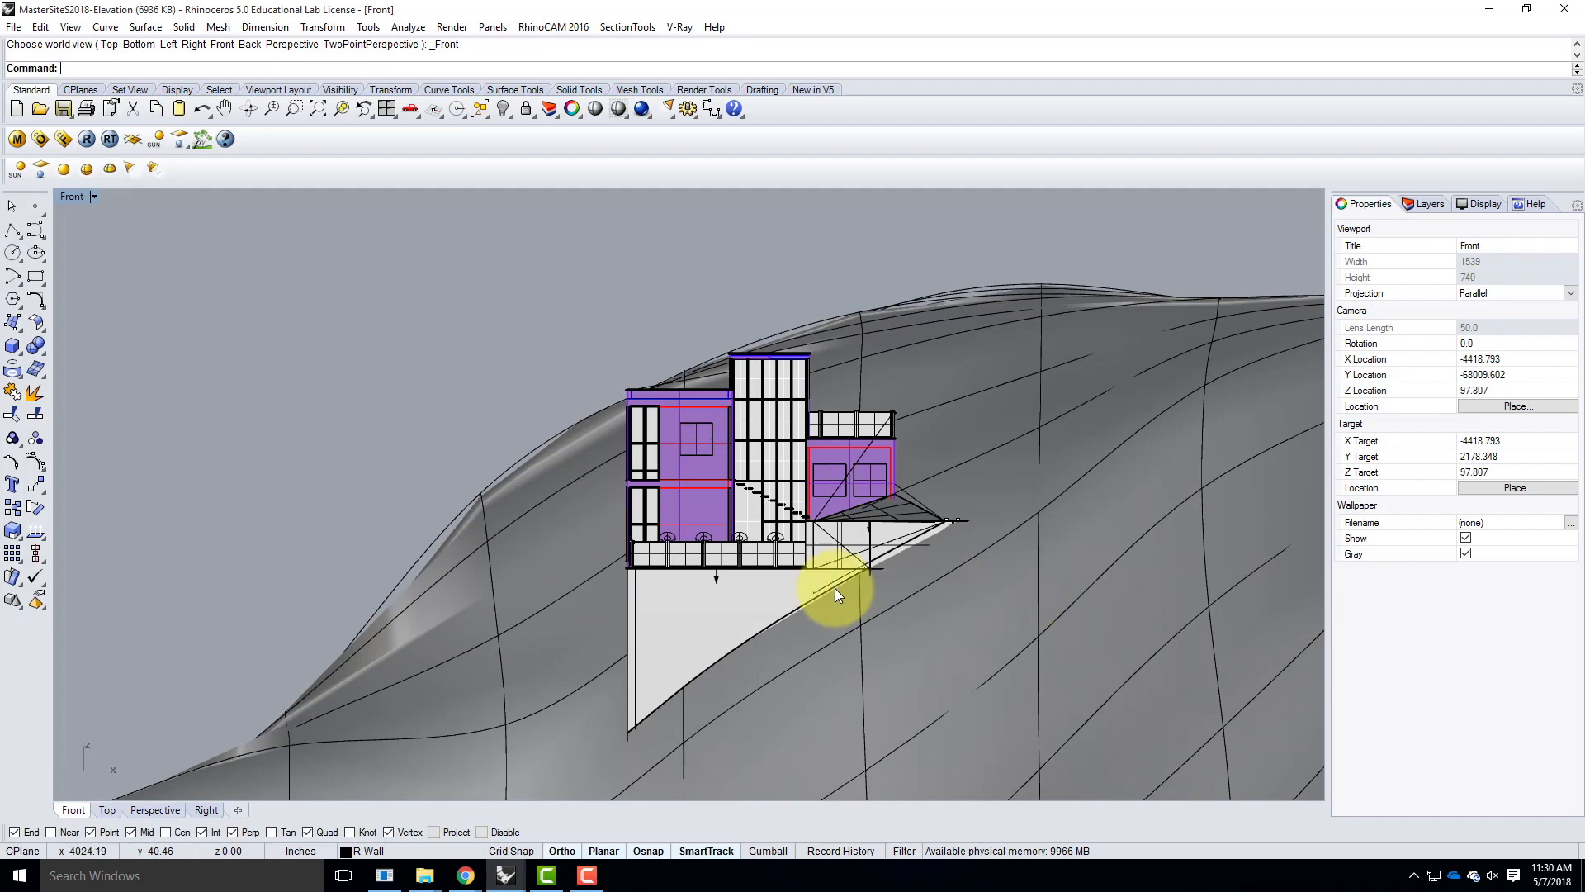
scroll(290, 585, up, 1)
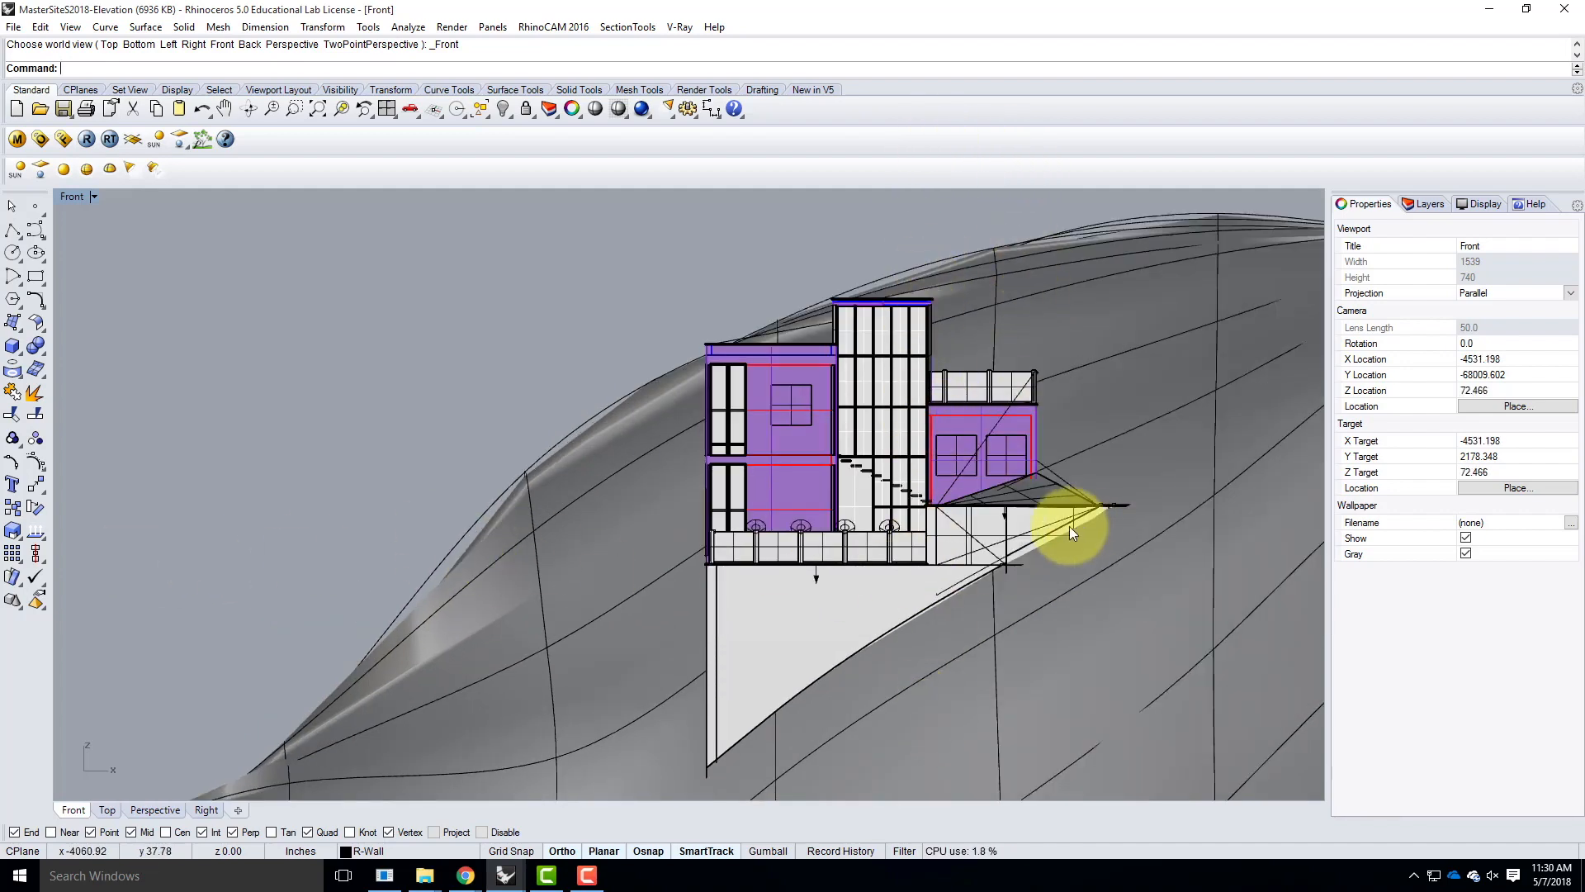
scroll(1076, 523, down, 1)
scroll(781, 522, up, 1)
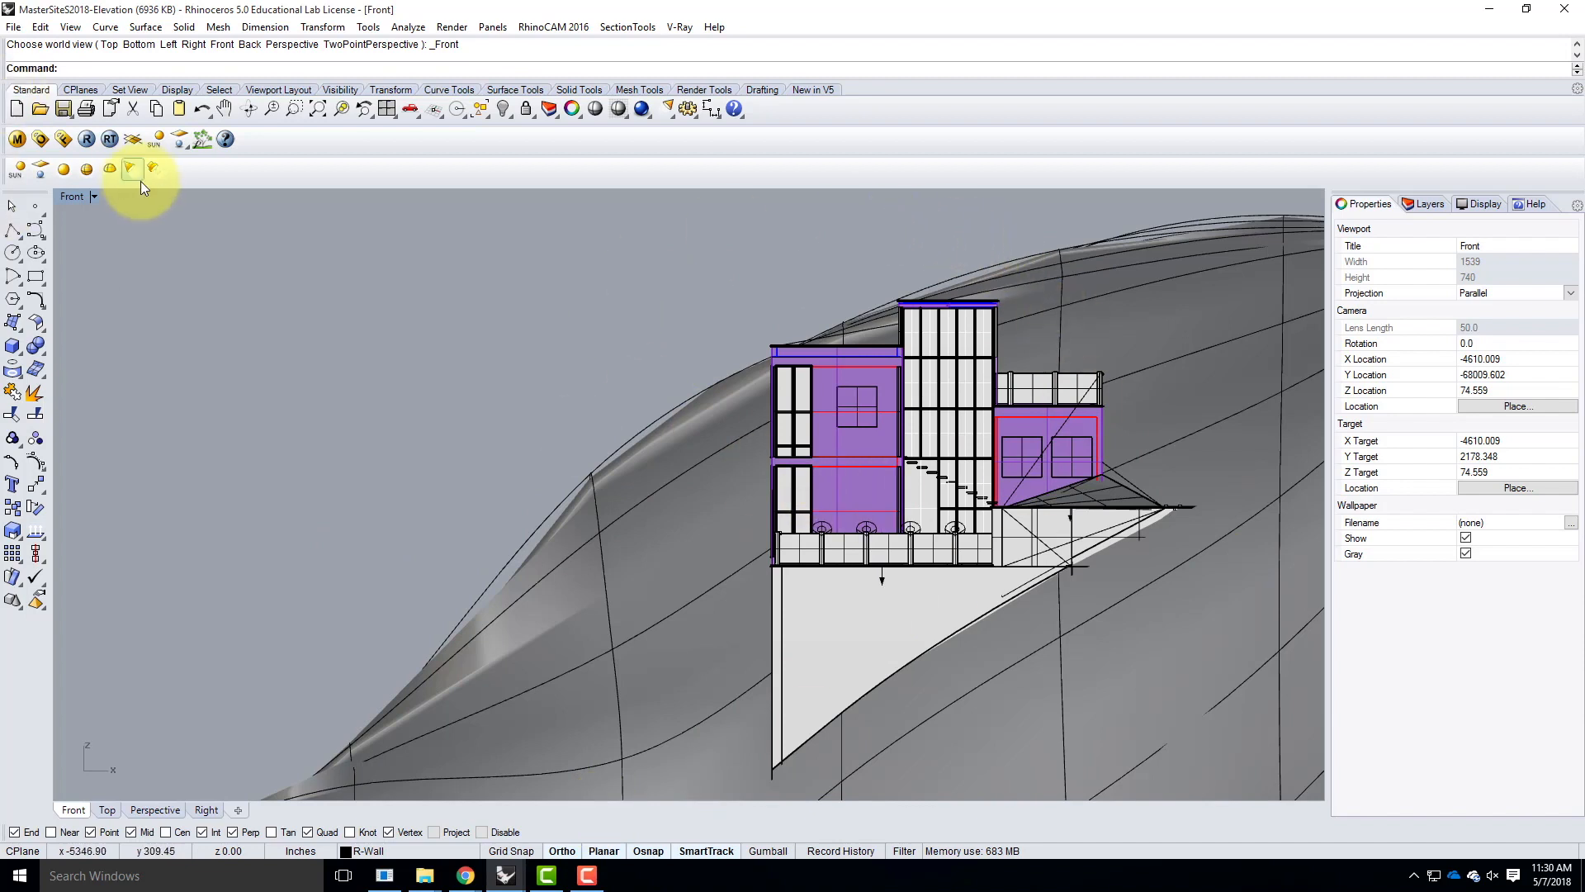
click(96, 198)
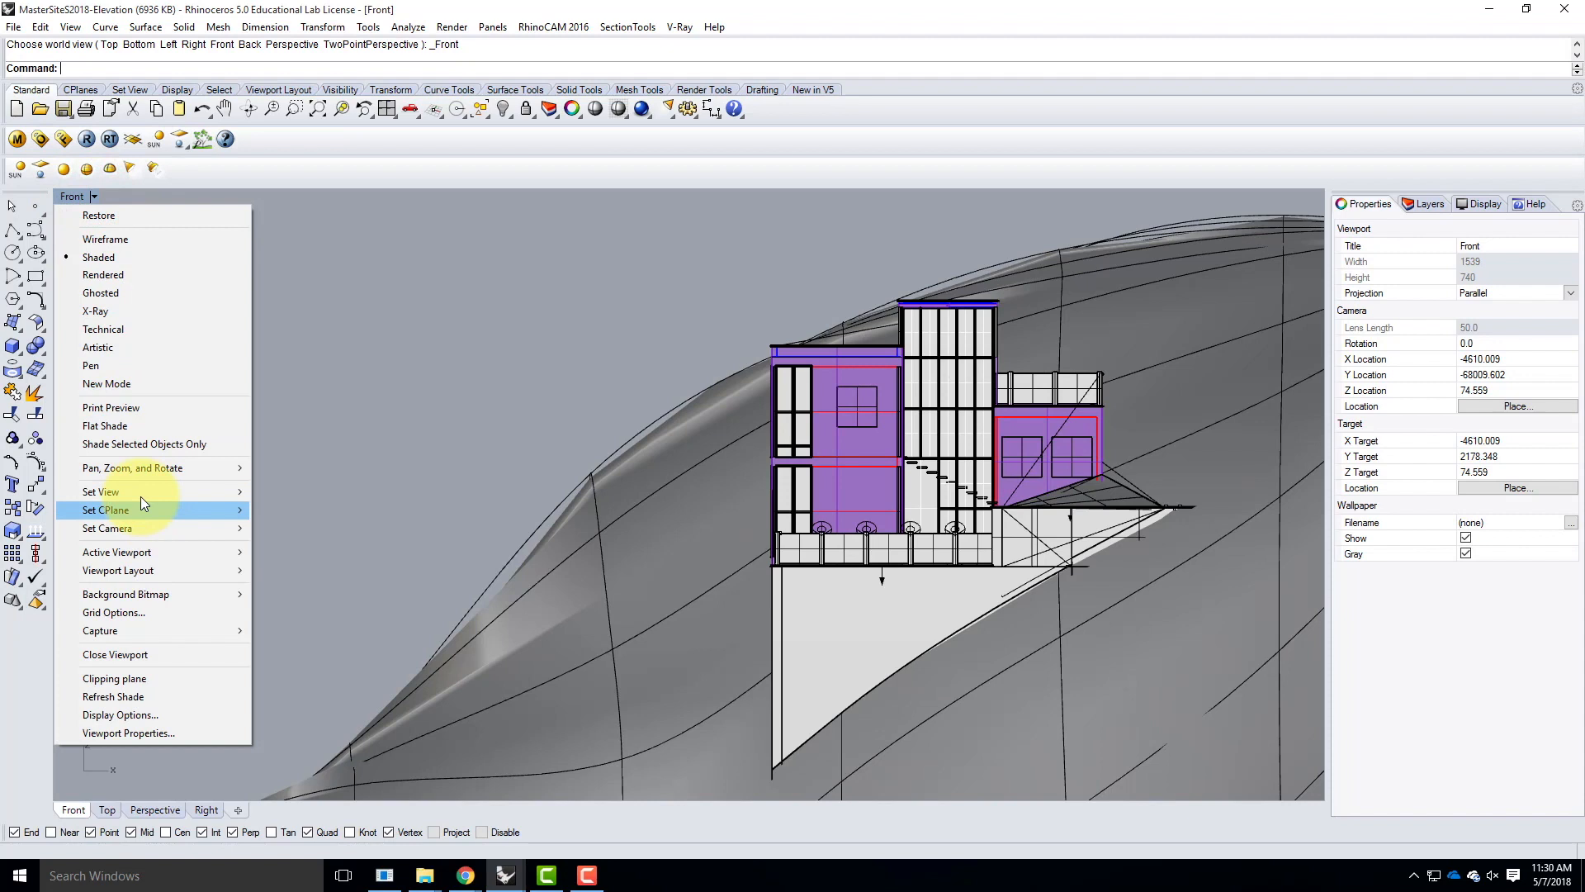
mouse_move(141, 495)
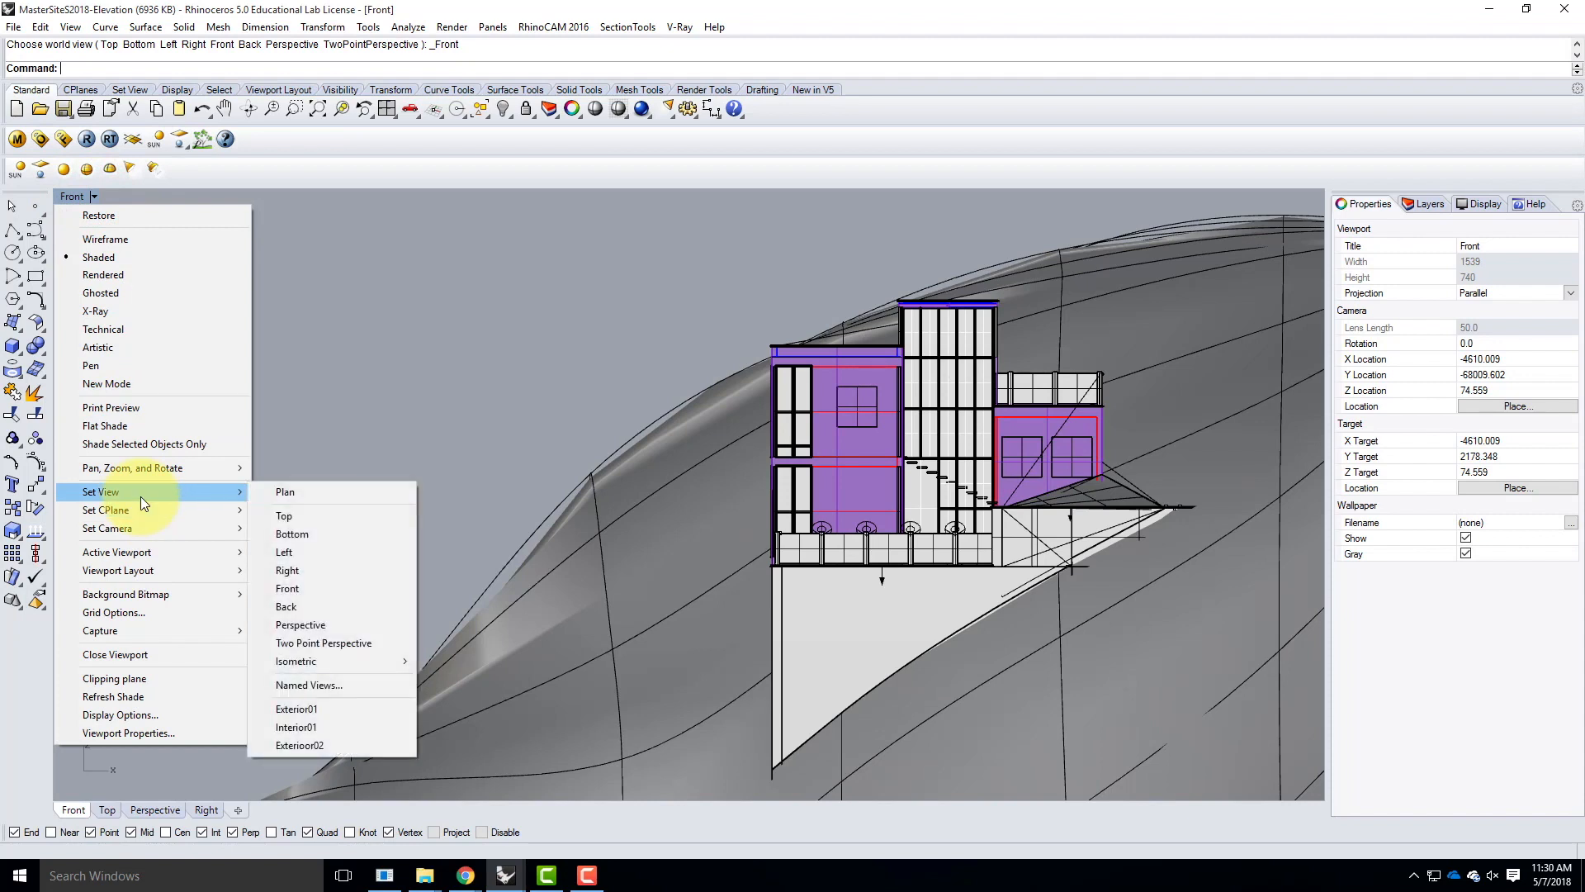
click(361, 691)
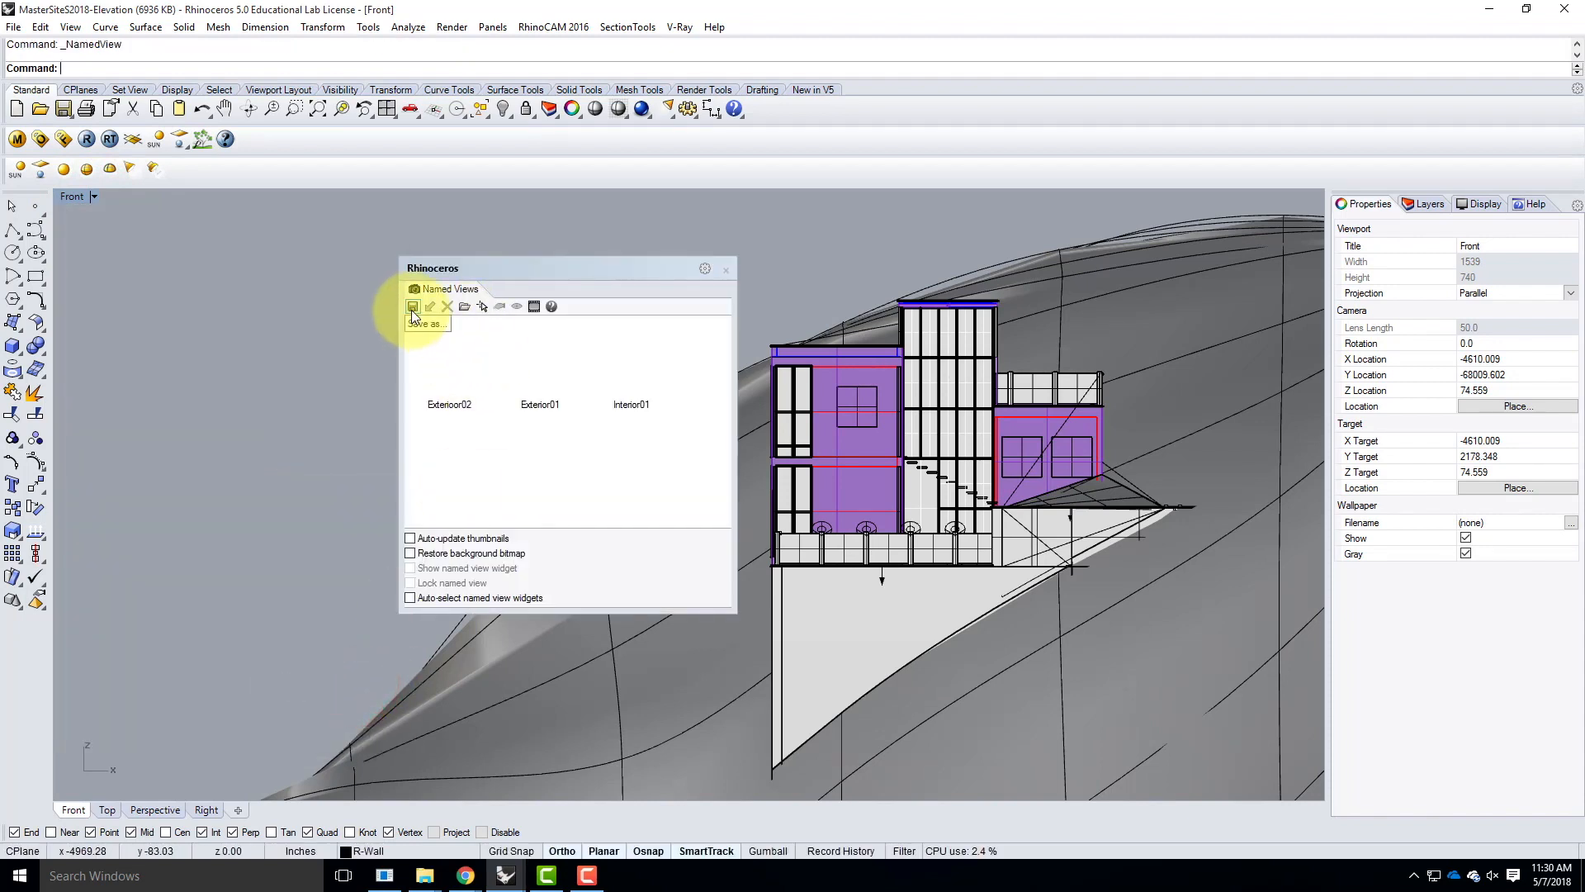
click(412, 307)
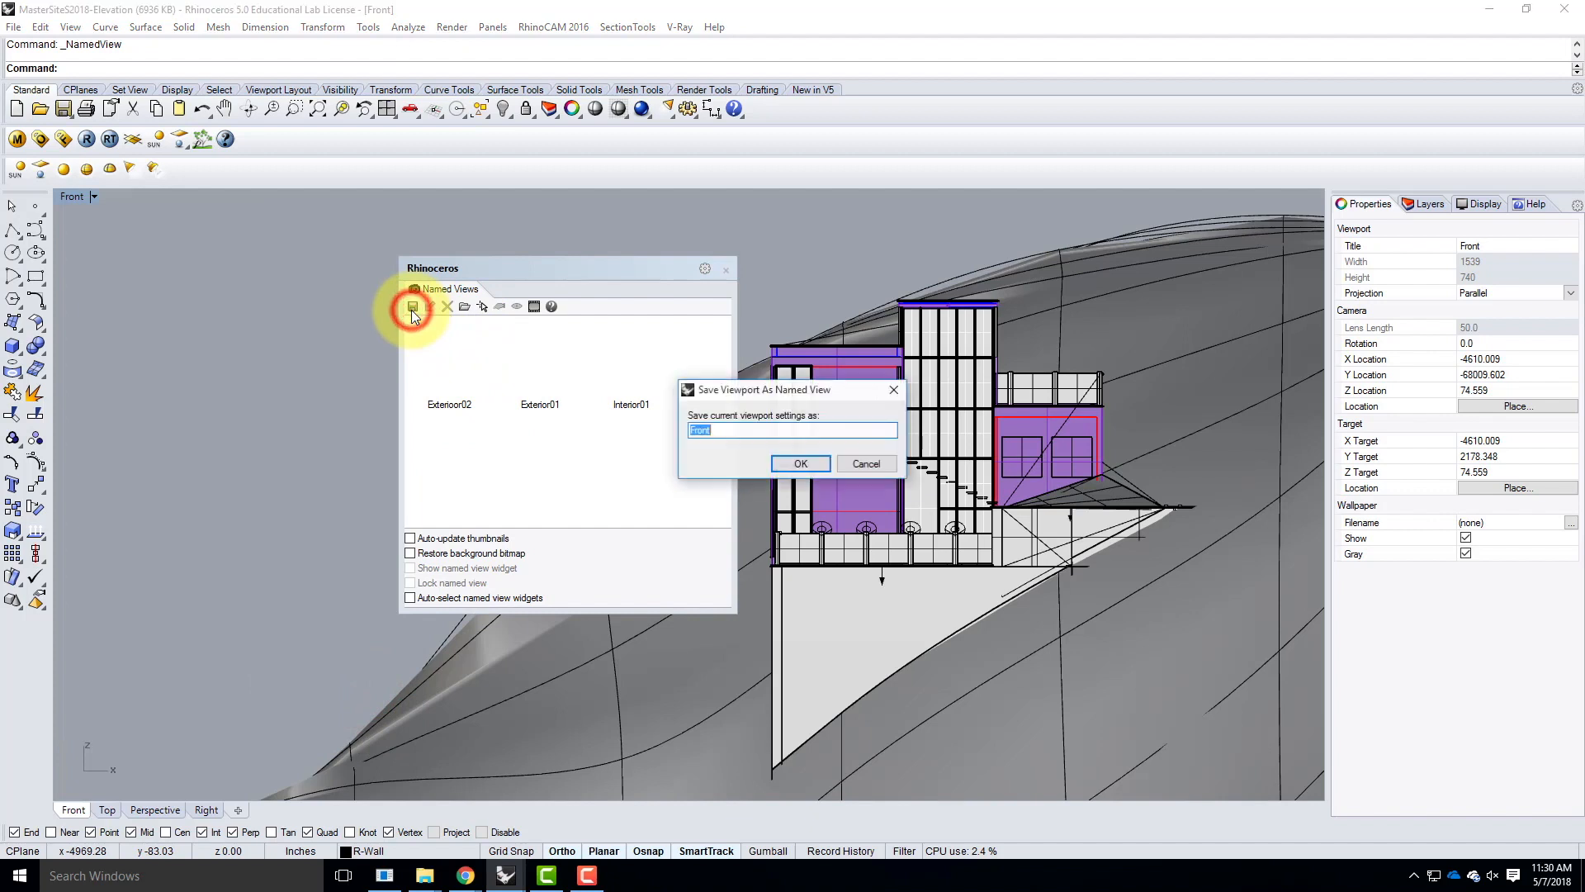
text(Elevation01)
click(801, 463)
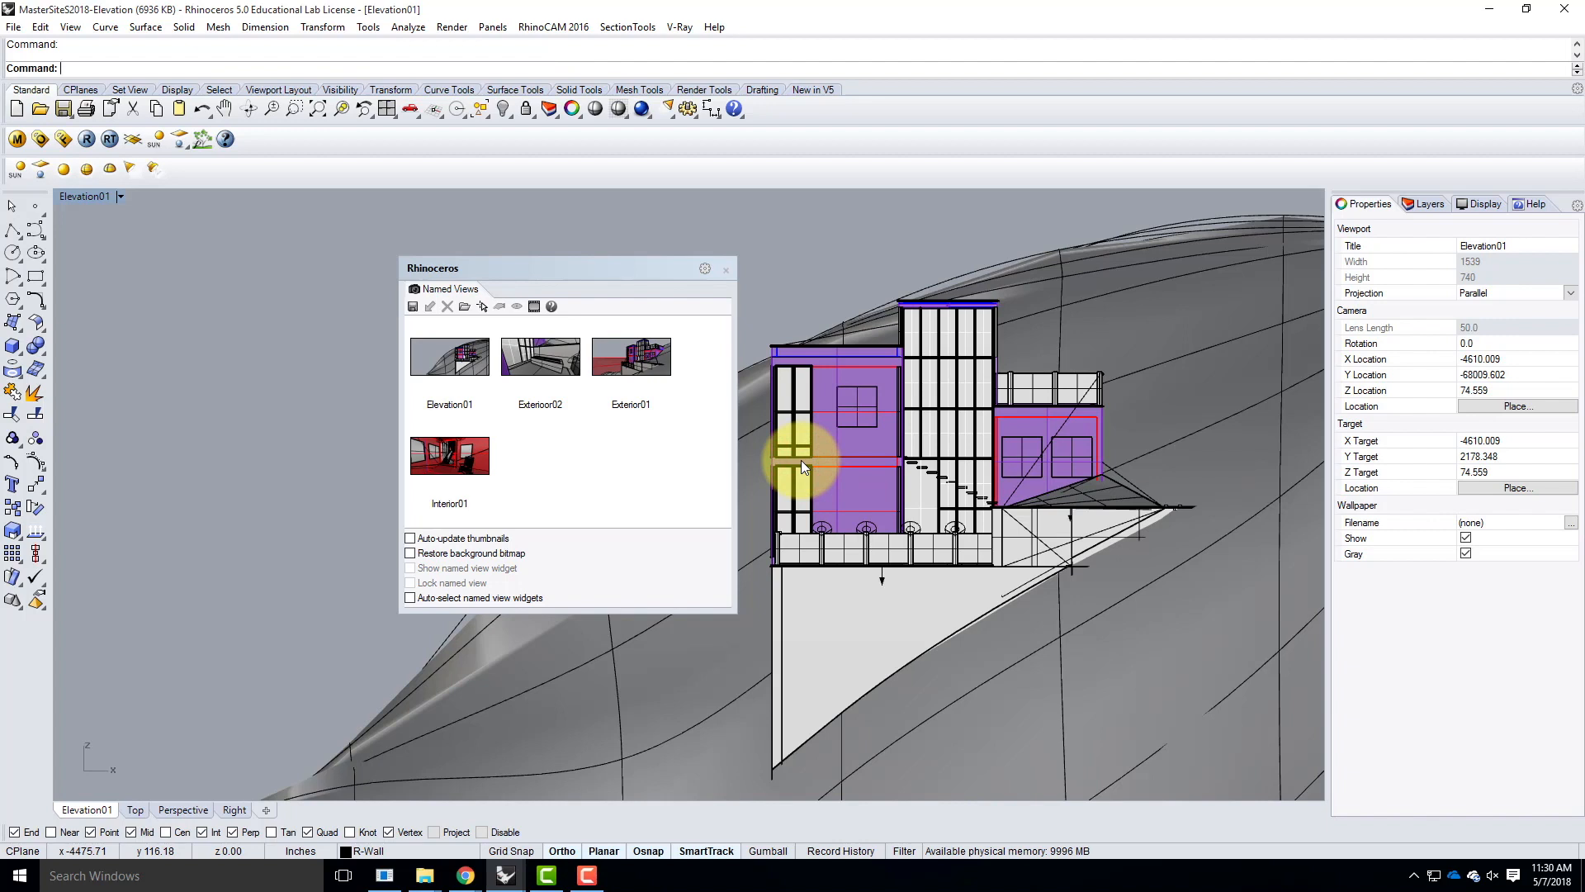
click(725, 271)
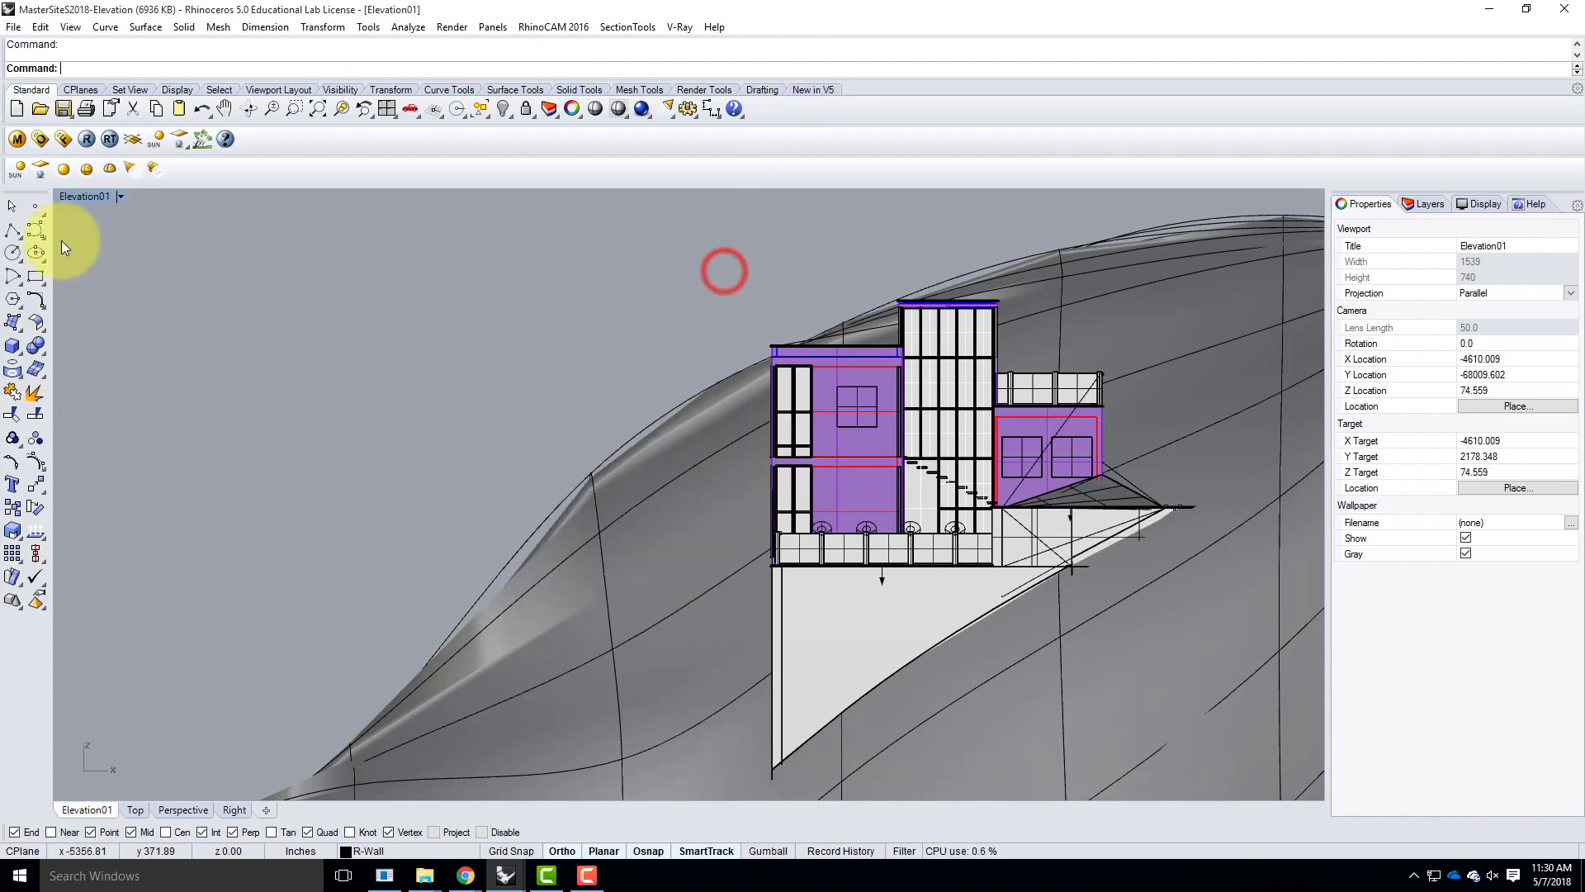
Step: Switch to the four-viewport layout and restore the named view Elevation01 in the Top viewport
double_click(92, 196)
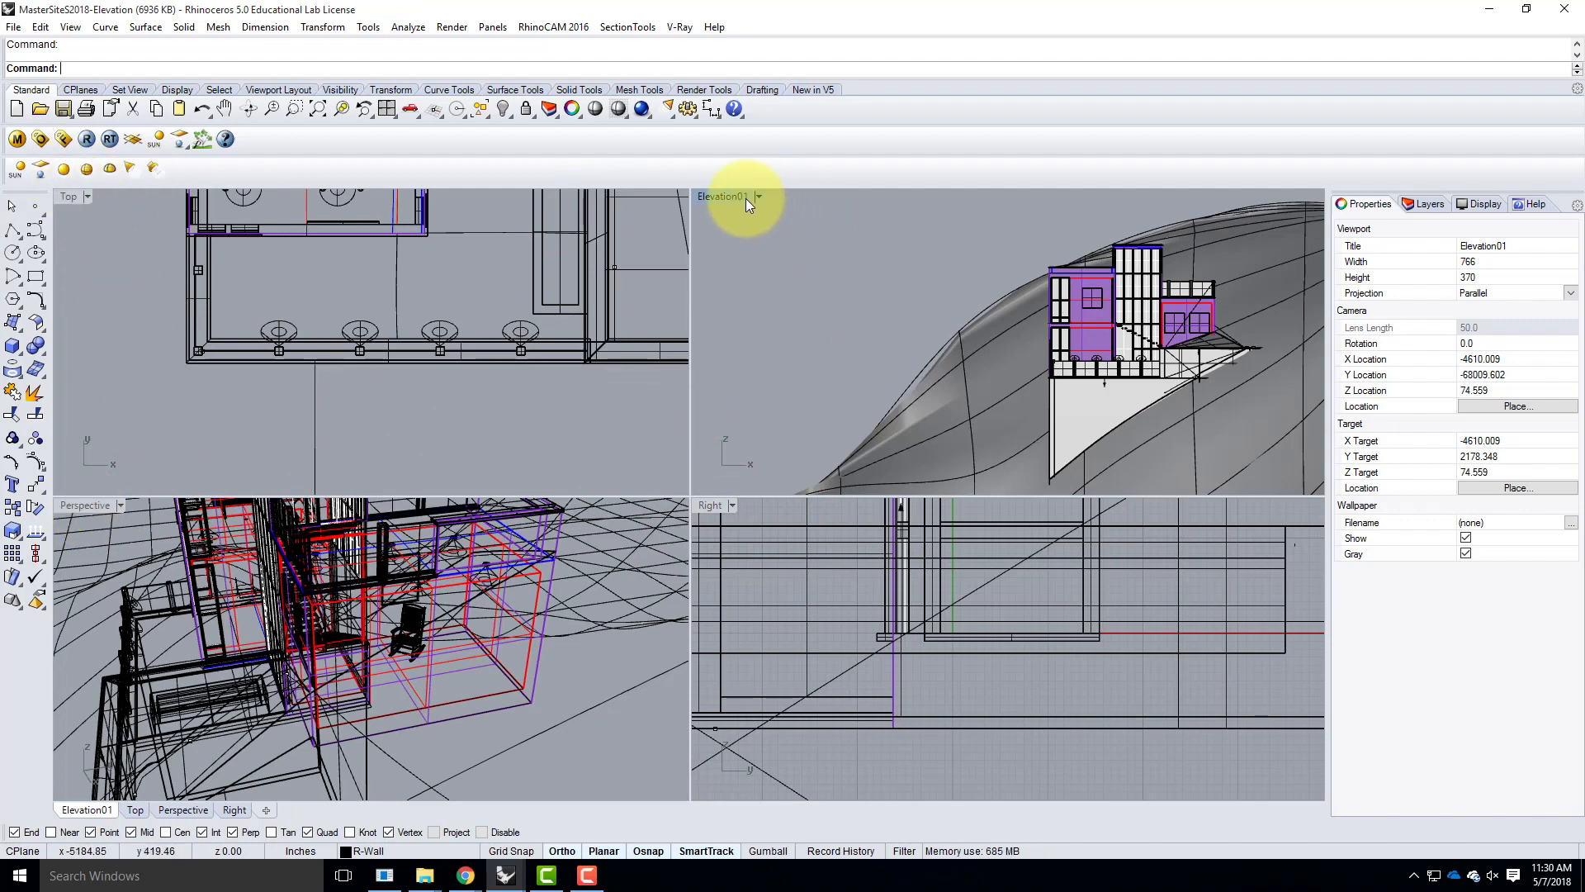
click(87, 197)
mouse_move(144, 490)
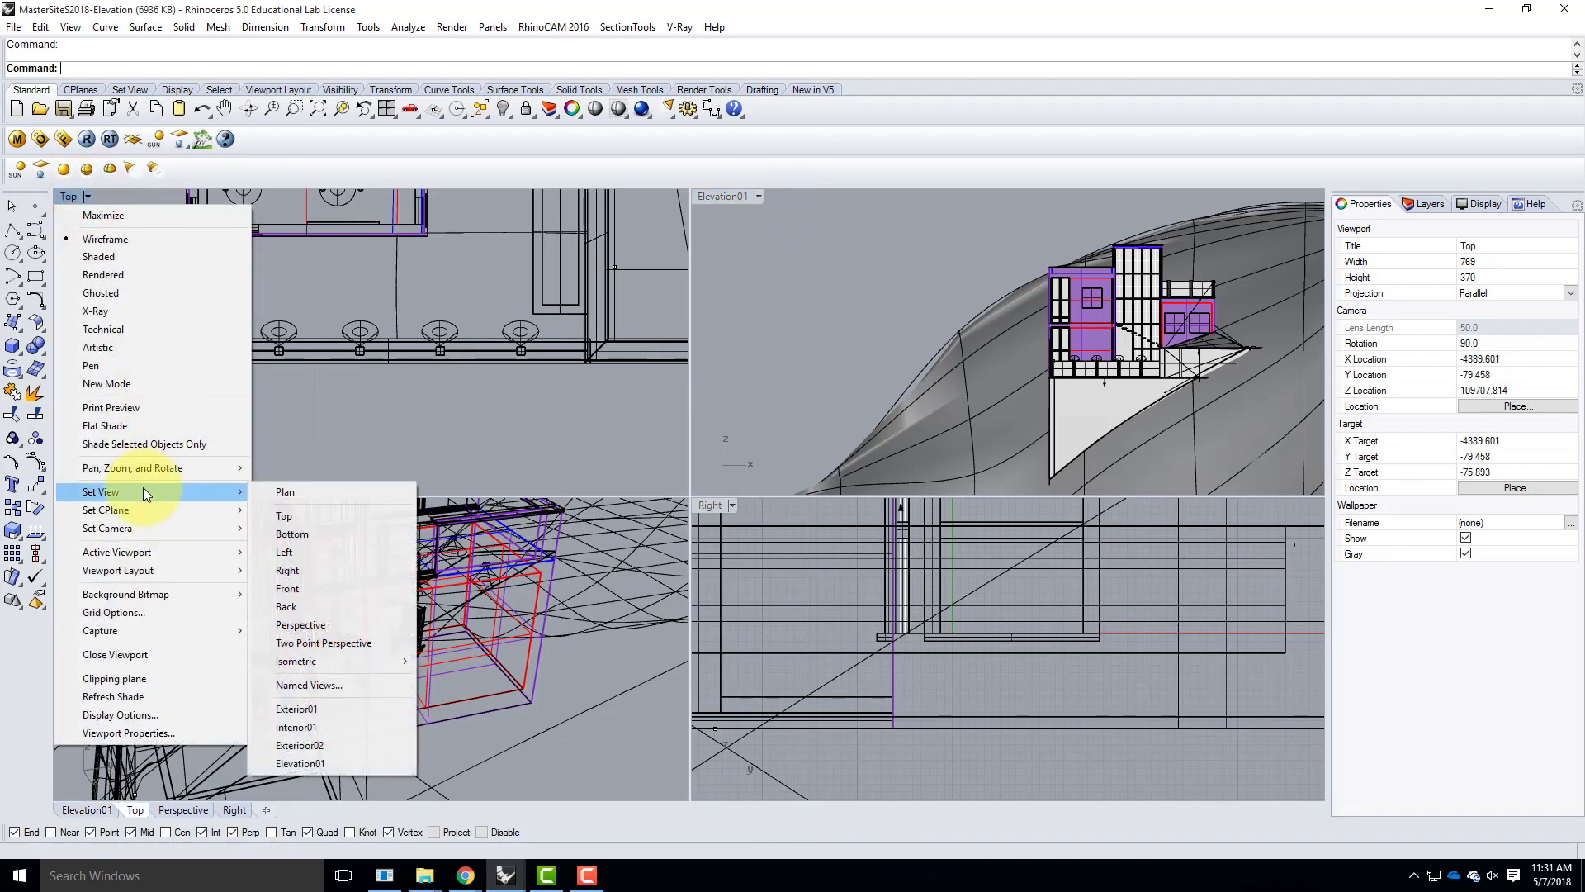
click(321, 762)
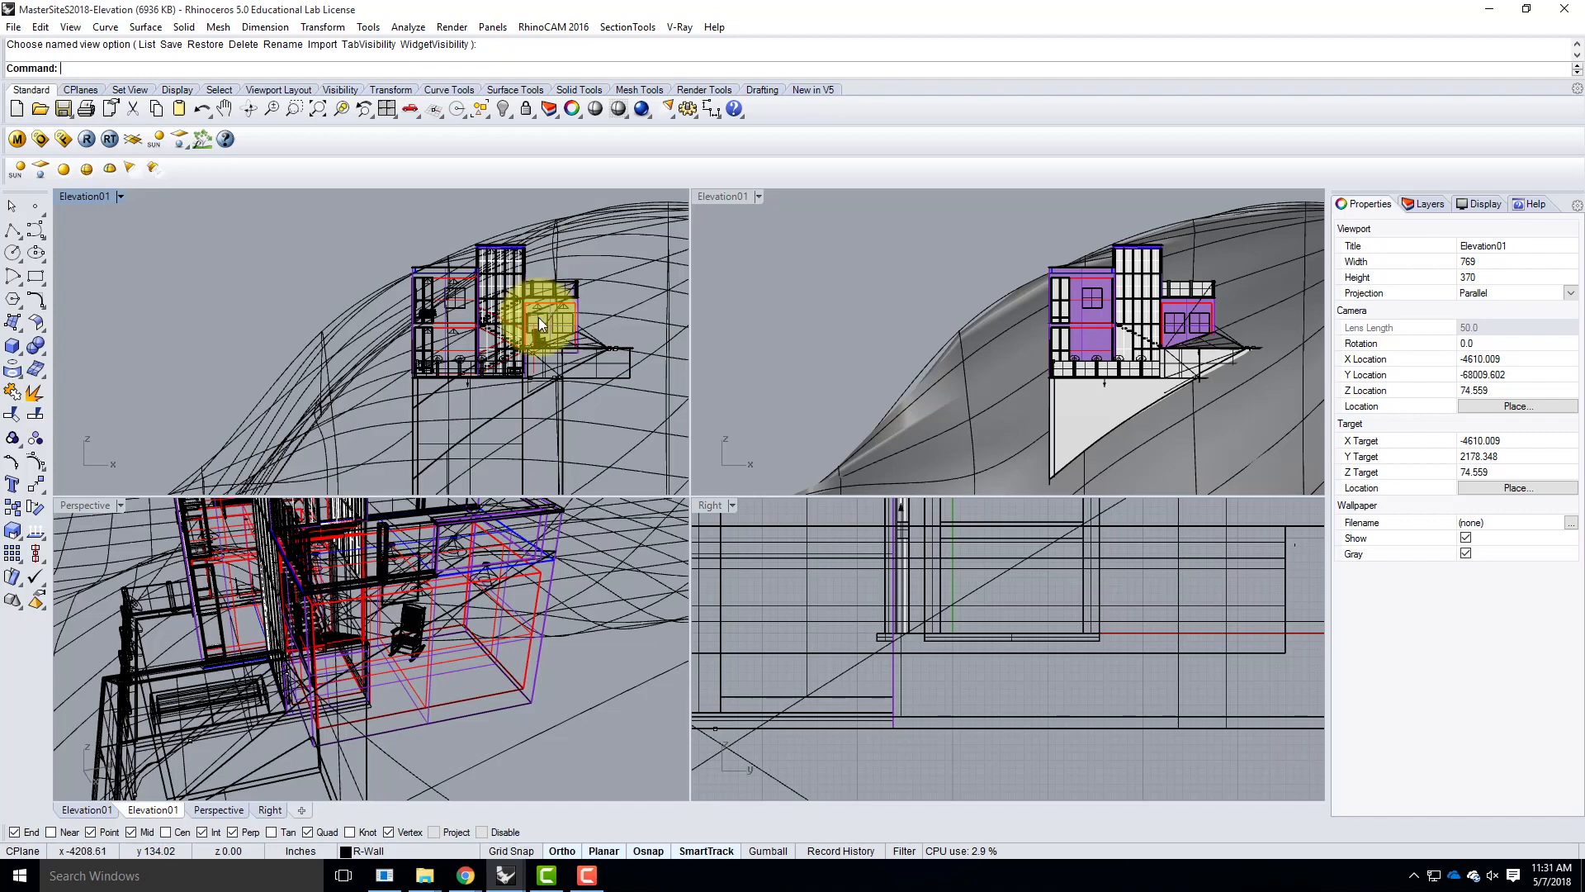
Step: Set the shaded Elevation01 viewport to a Perspective view showing the house on the terrain
click(758, 195)
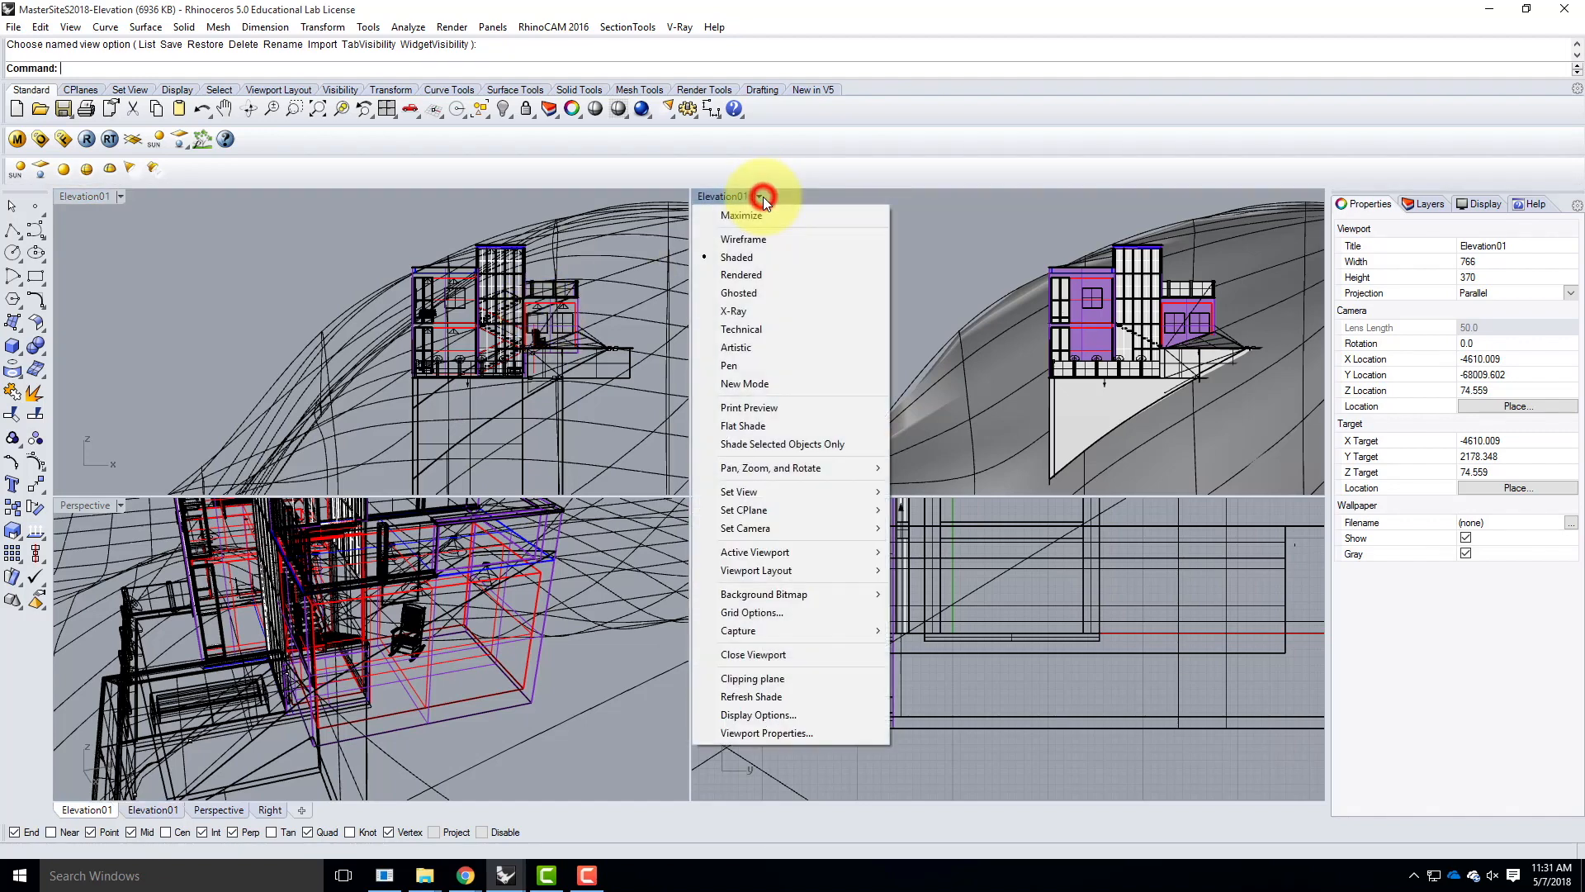
mouse_move(766, 491)
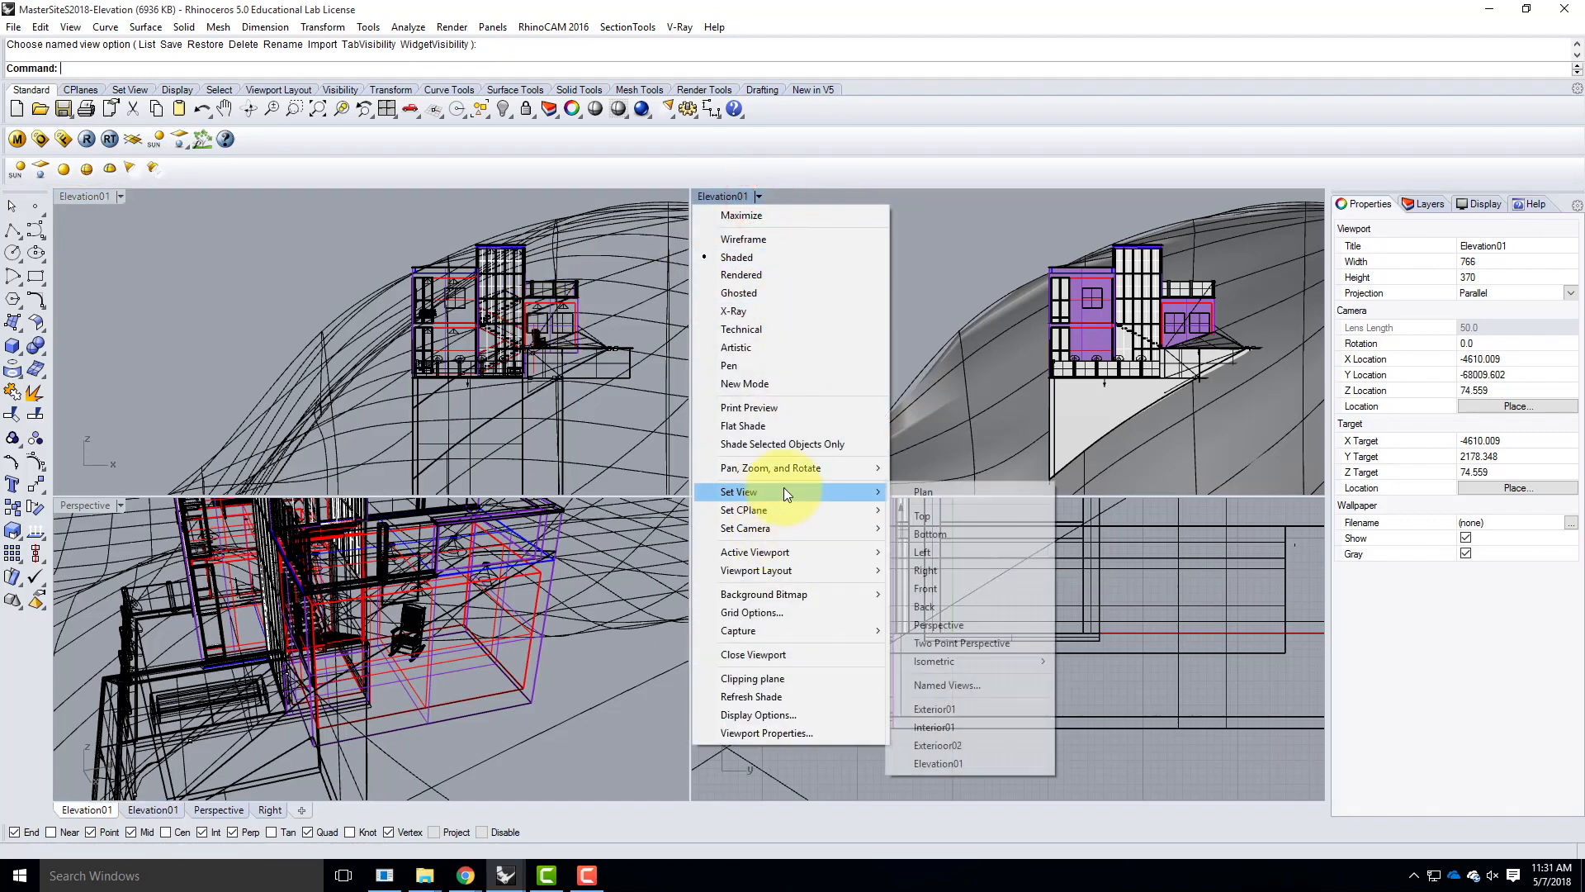
click(968, 626)
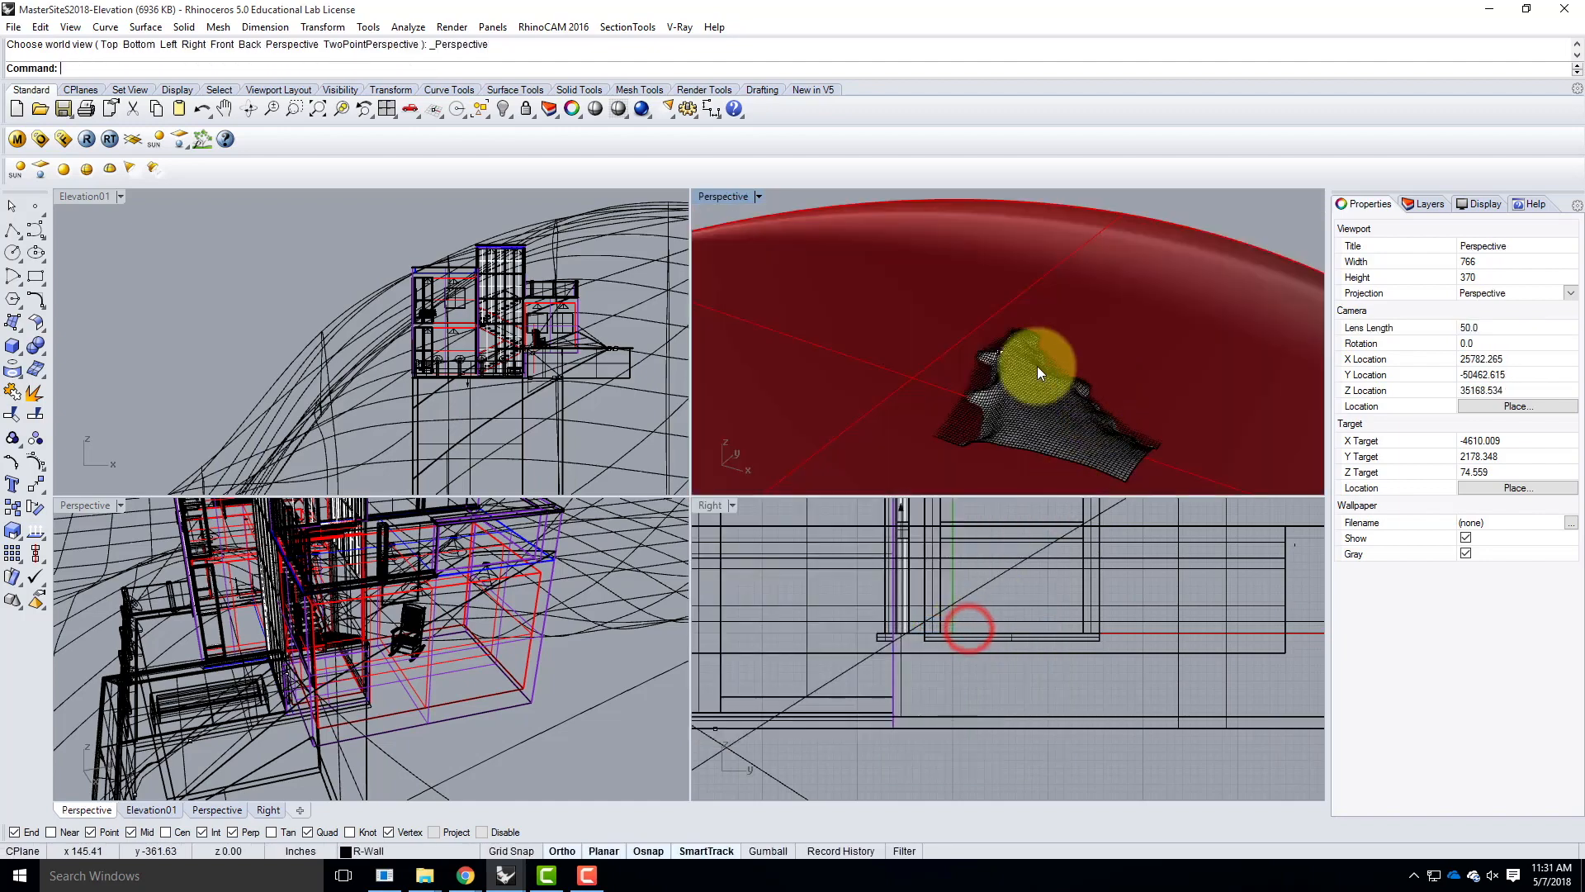
scroll(1008, 340, up, 3)
right_drag(899, 404, 1059, 356)
scroll(1047, 375, up, 7)
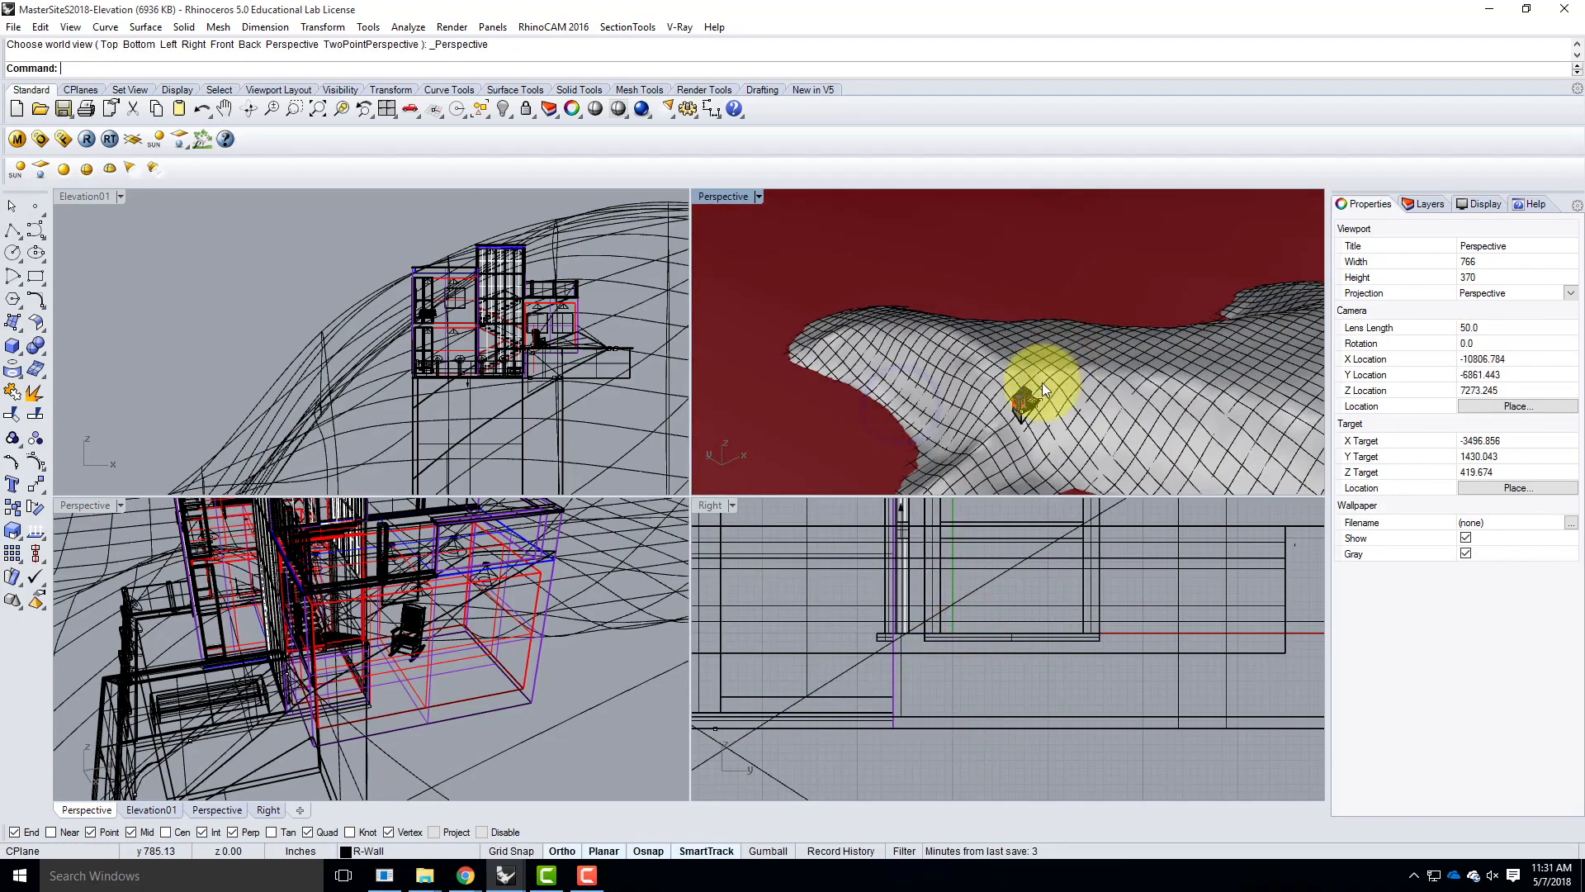
scroll(1033, 422, up, 7)
right_drag(990, 434, 1027, 431)
scroll(876, 396, down, 6)
scroll(1034, 420, up, 8)
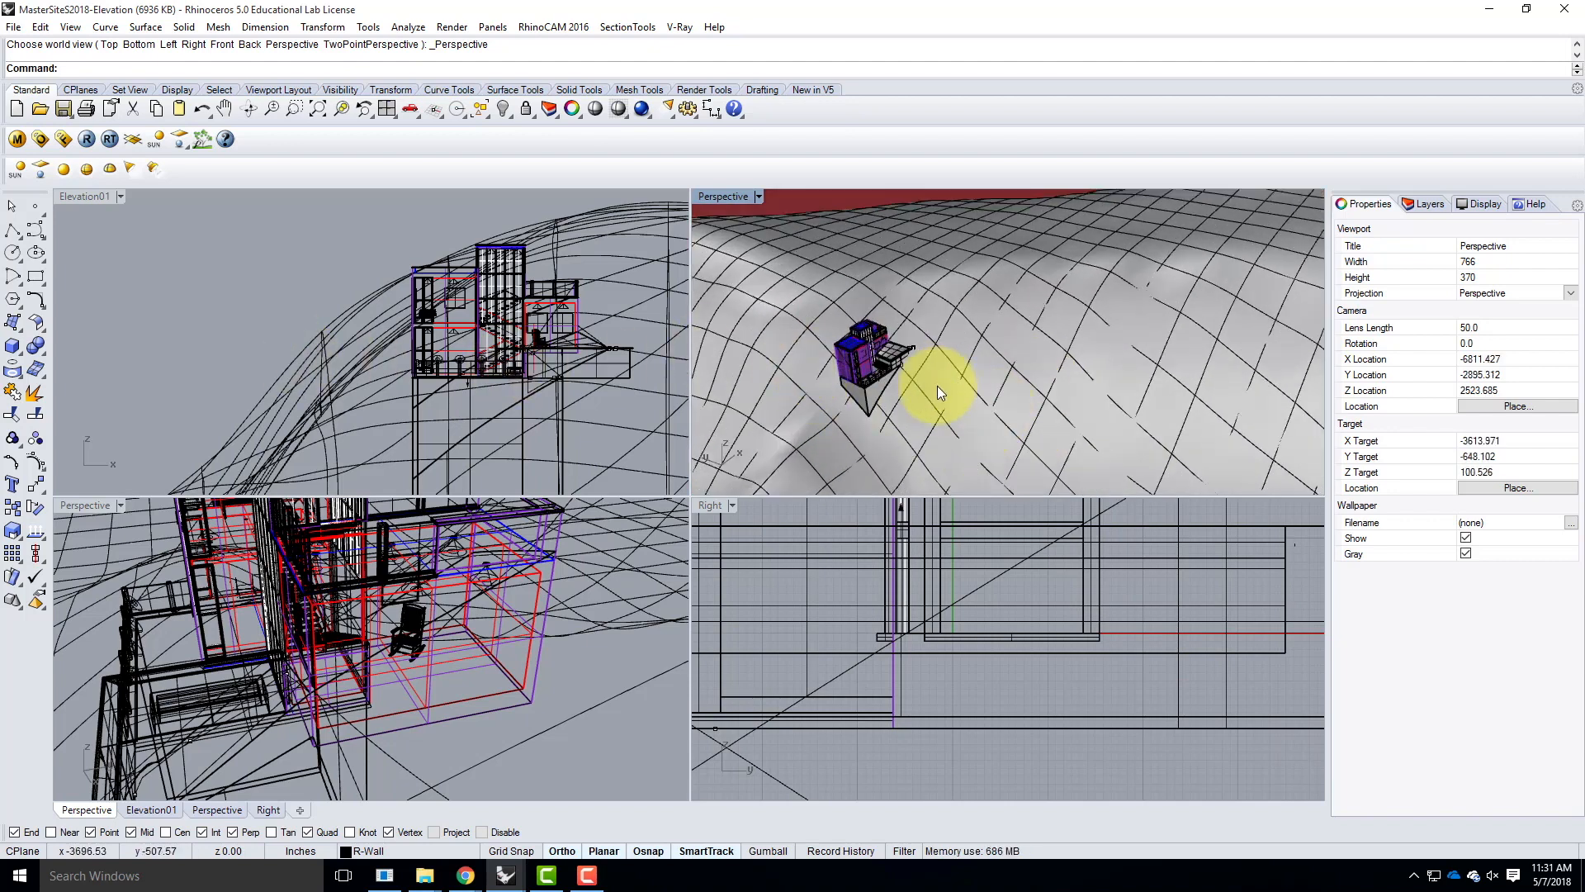
Step: Show the camera of the wireframe Elevation01 viewport
click(103, 197)
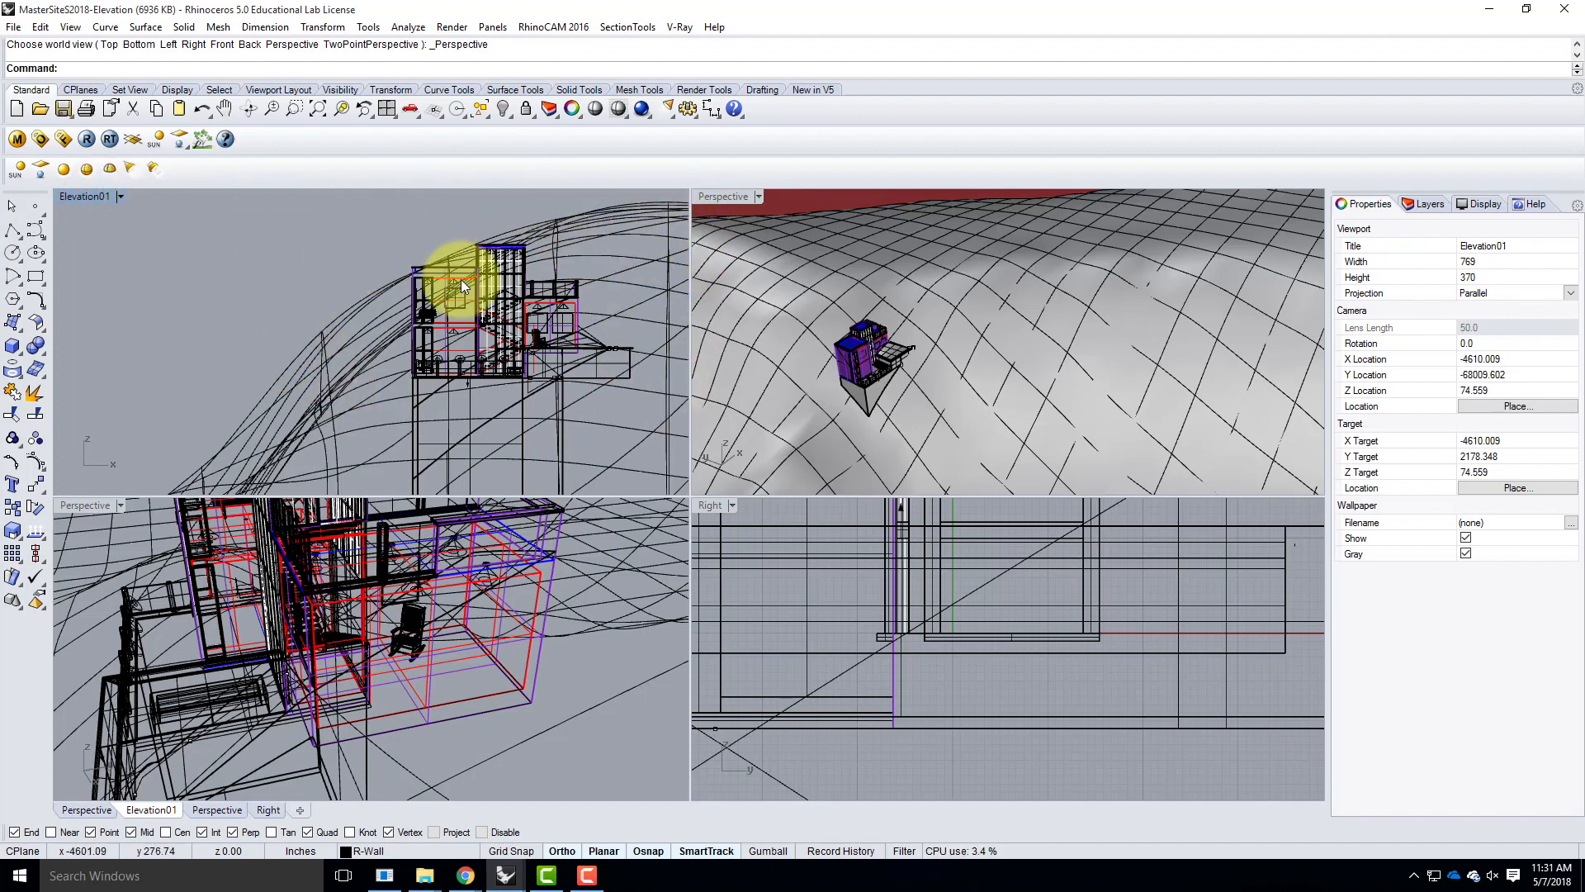
click(120, 196)
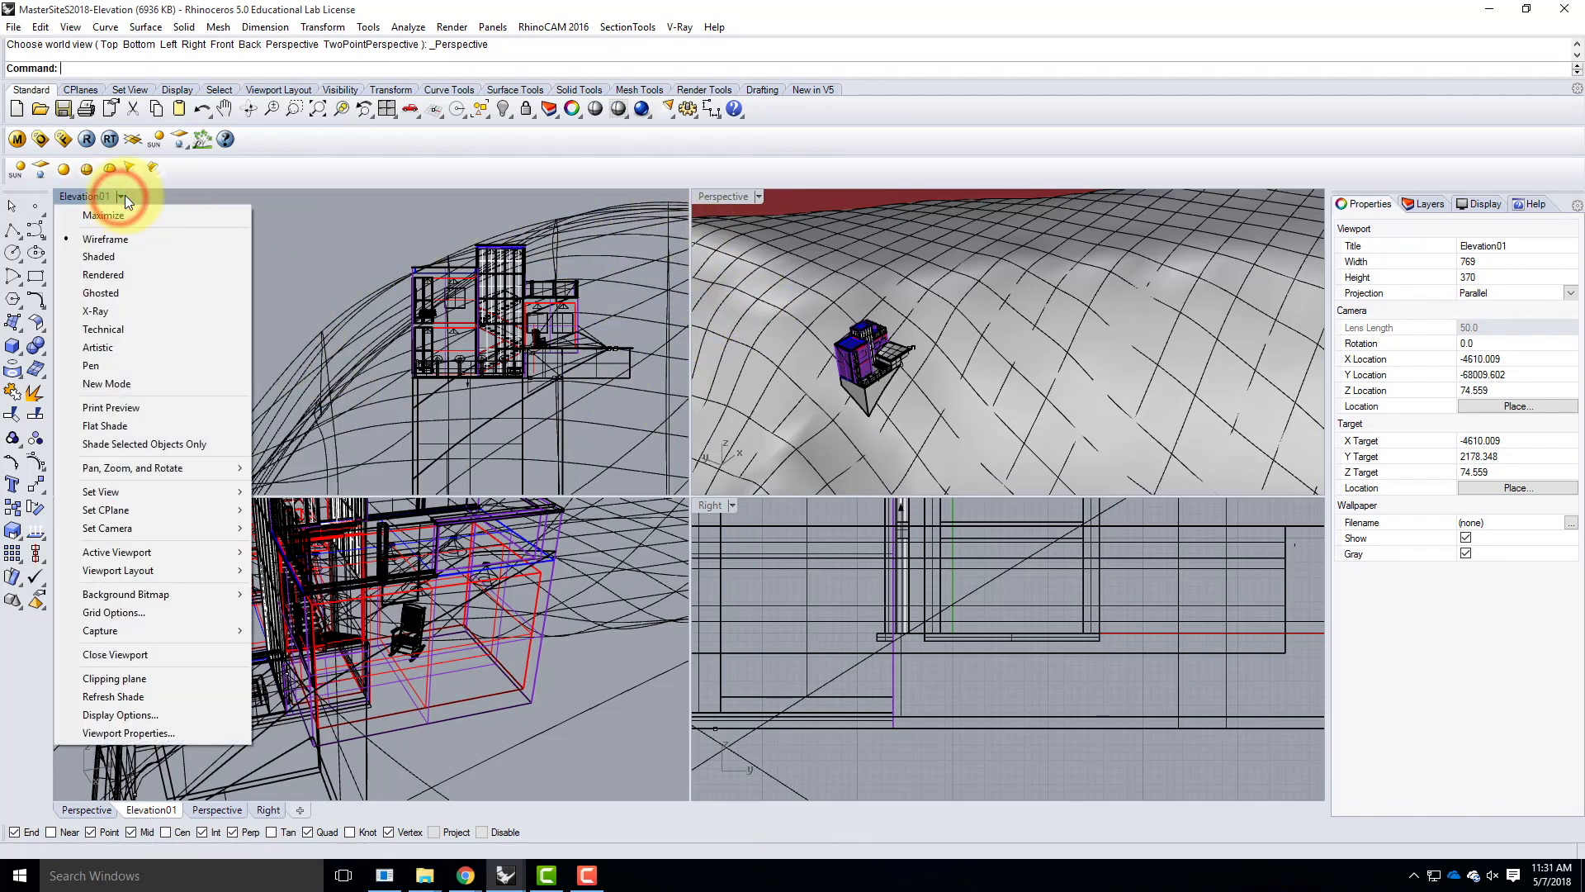
mouse_move(151, 533)
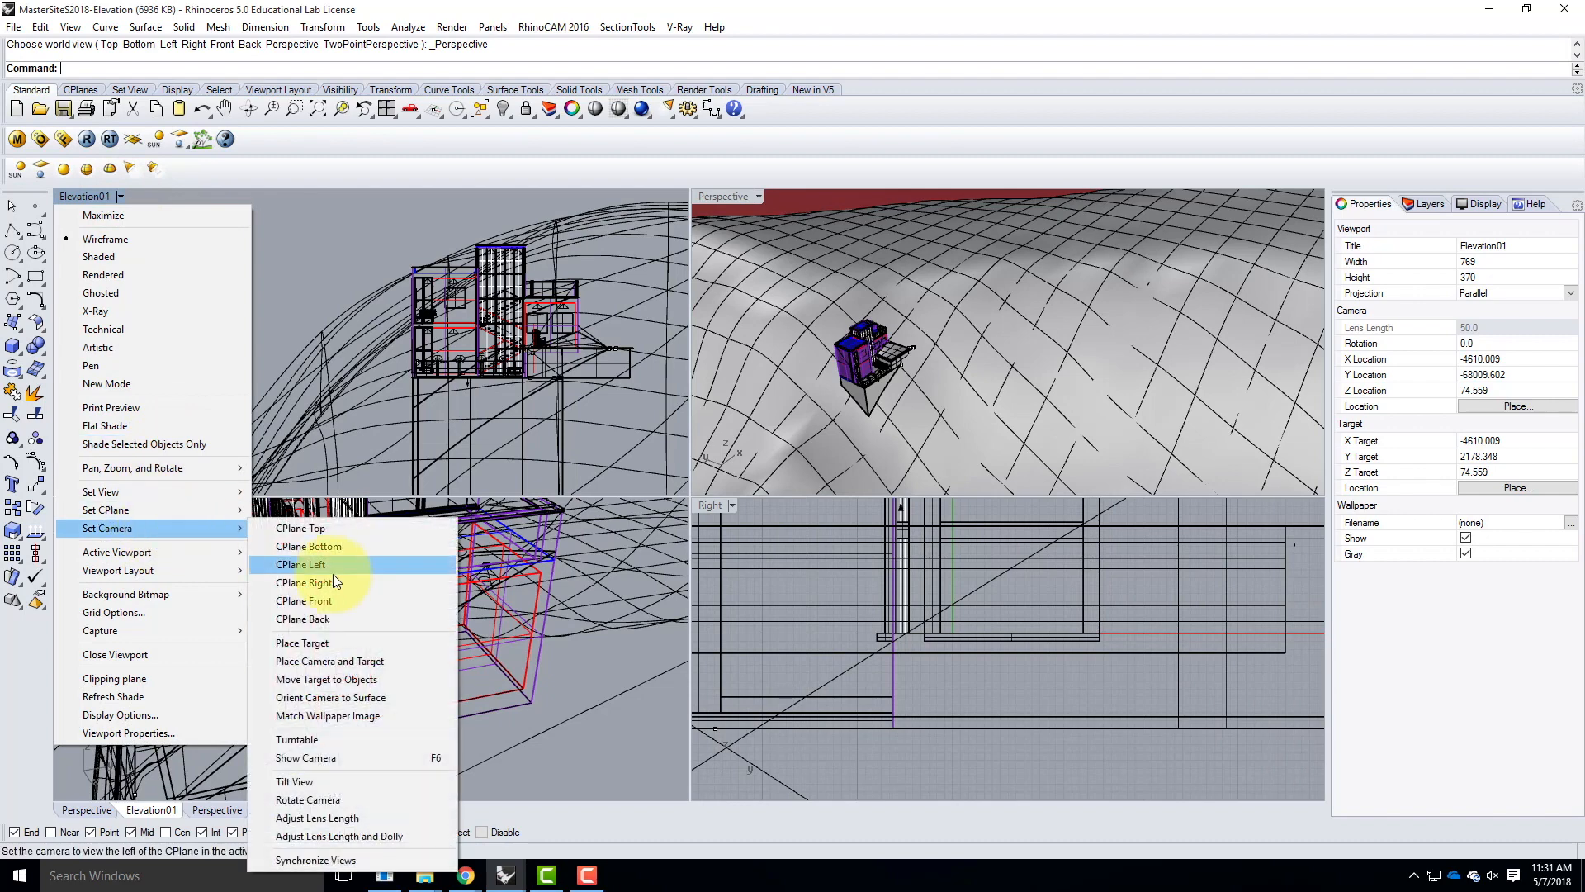
click(345, 755)
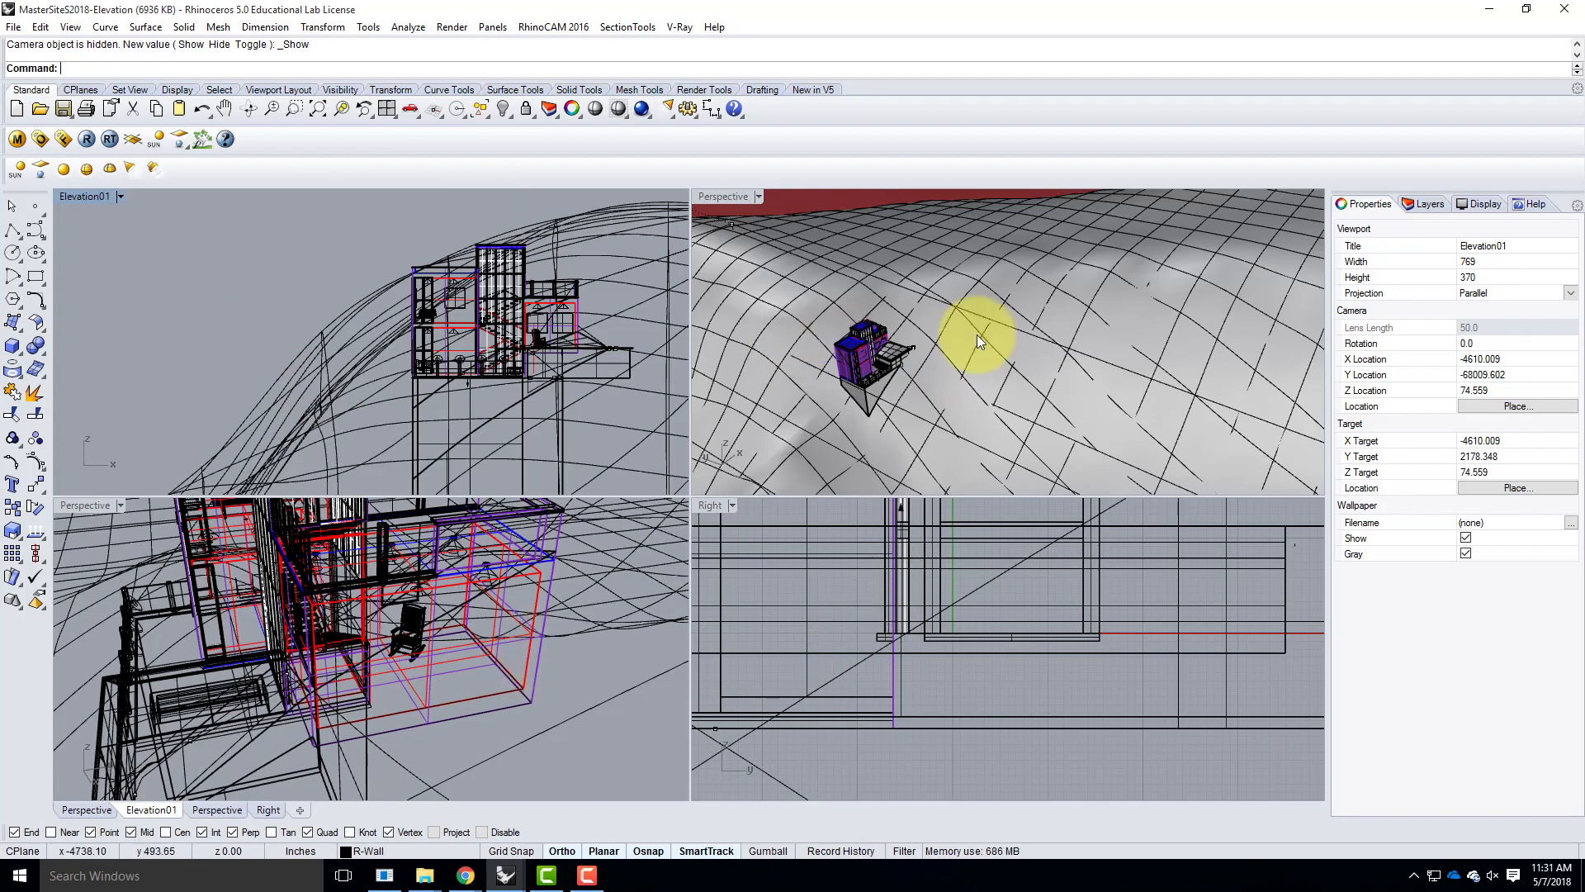
Step: Maximize the Perspective viewport and examine the Elevation01 camera's position, viewing direction and view frame relative to the house
double_click(715, 196)
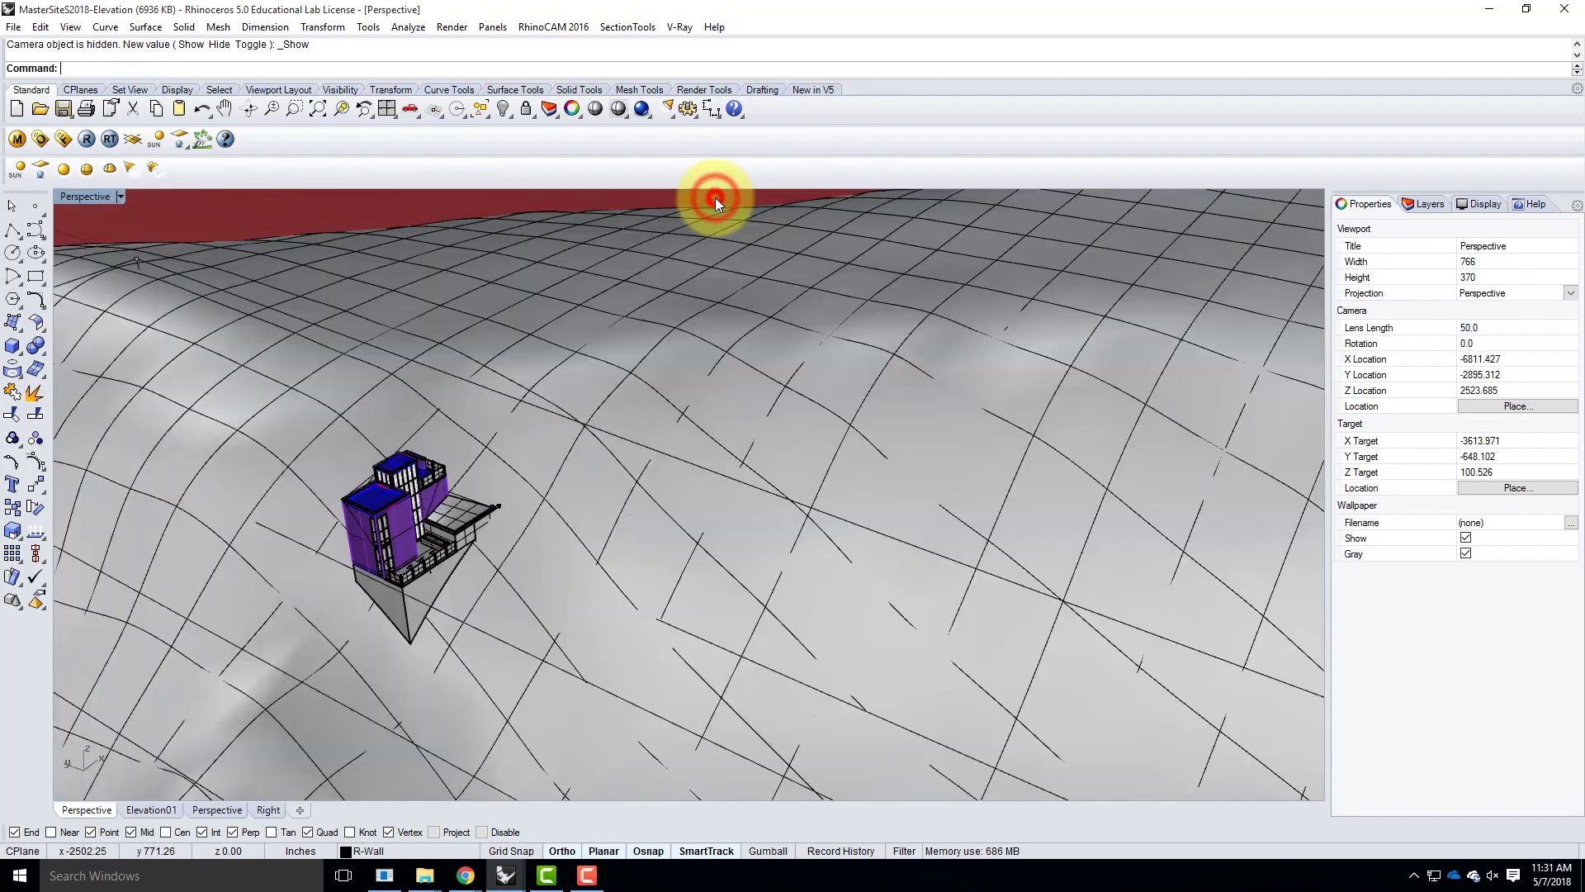
right_drag(508, 557, 601, 617)
scroll(601, 616, down, 6)
scroll(760, 705, up, 2)
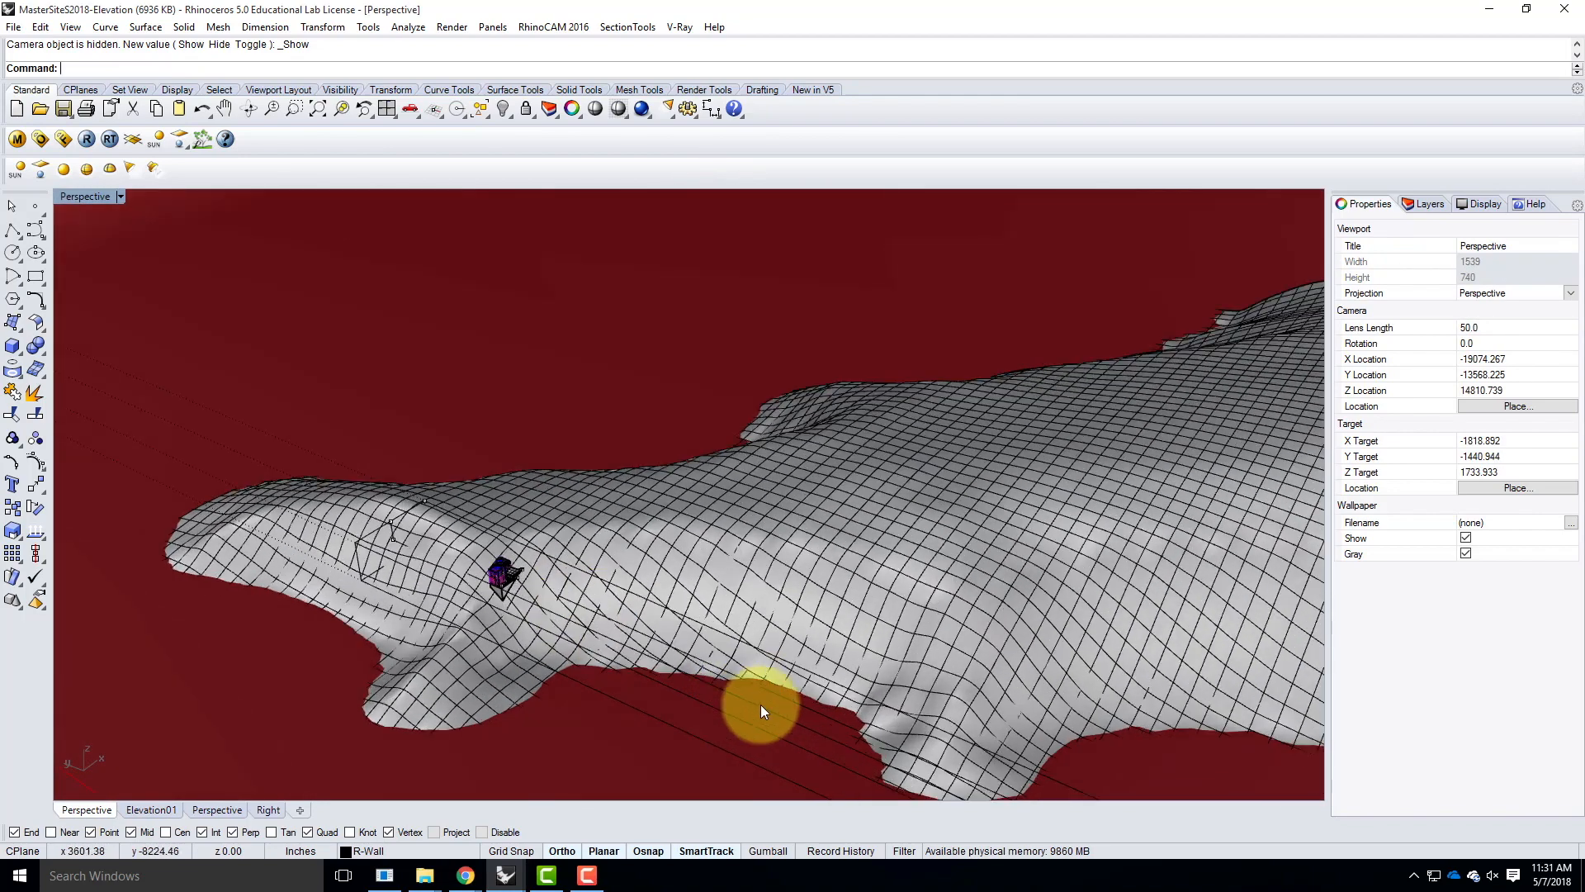
scroll(256, 565, down, 6)
scroll(502, 470, down, 6)
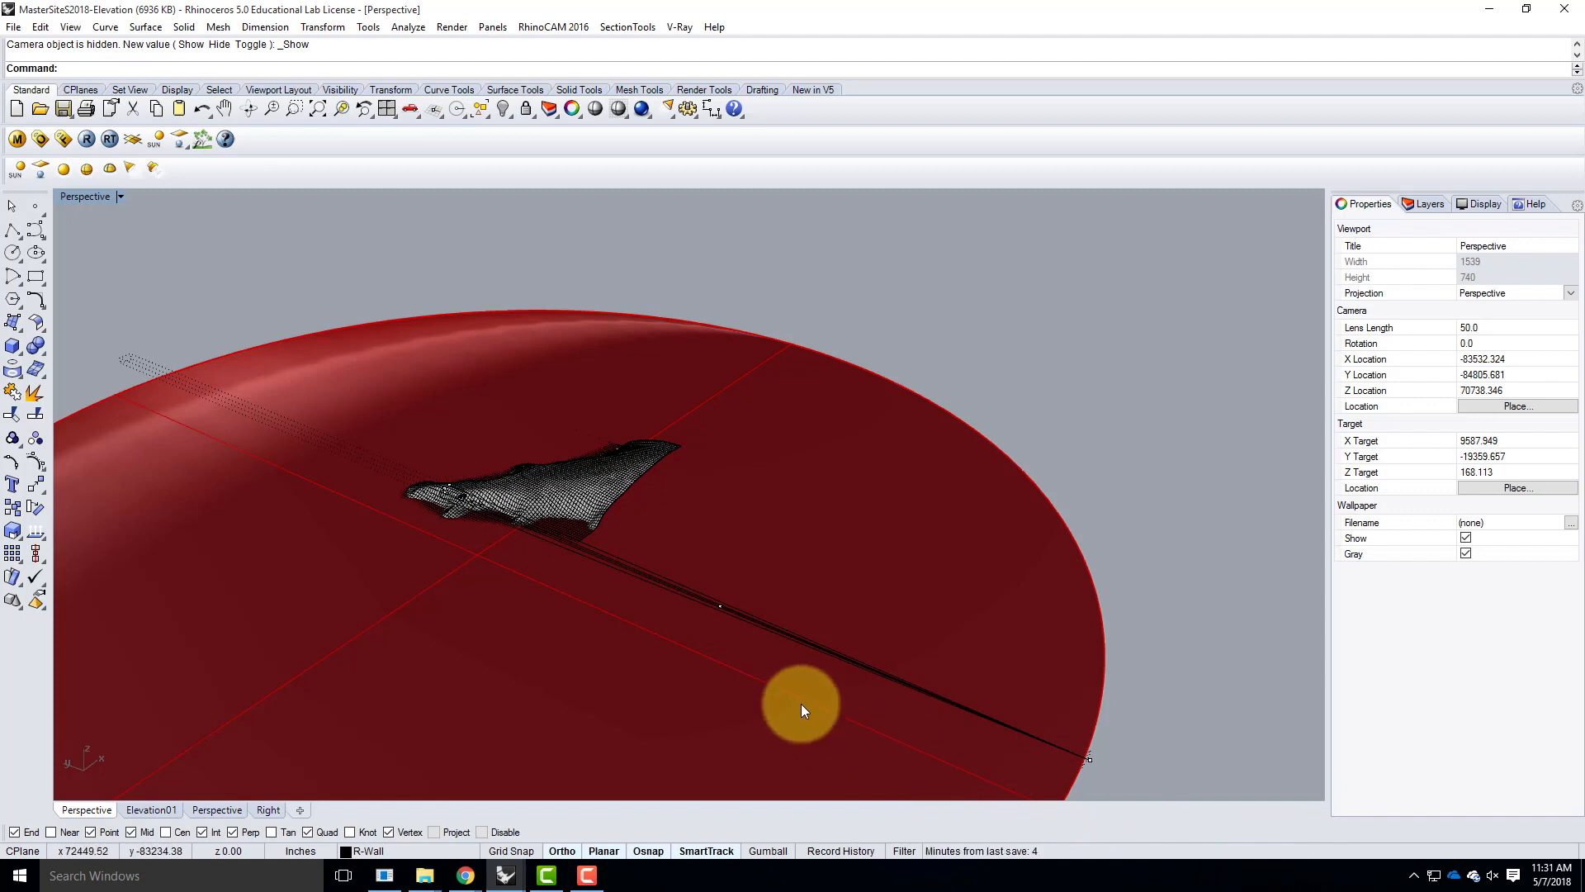
click(1089, 759)
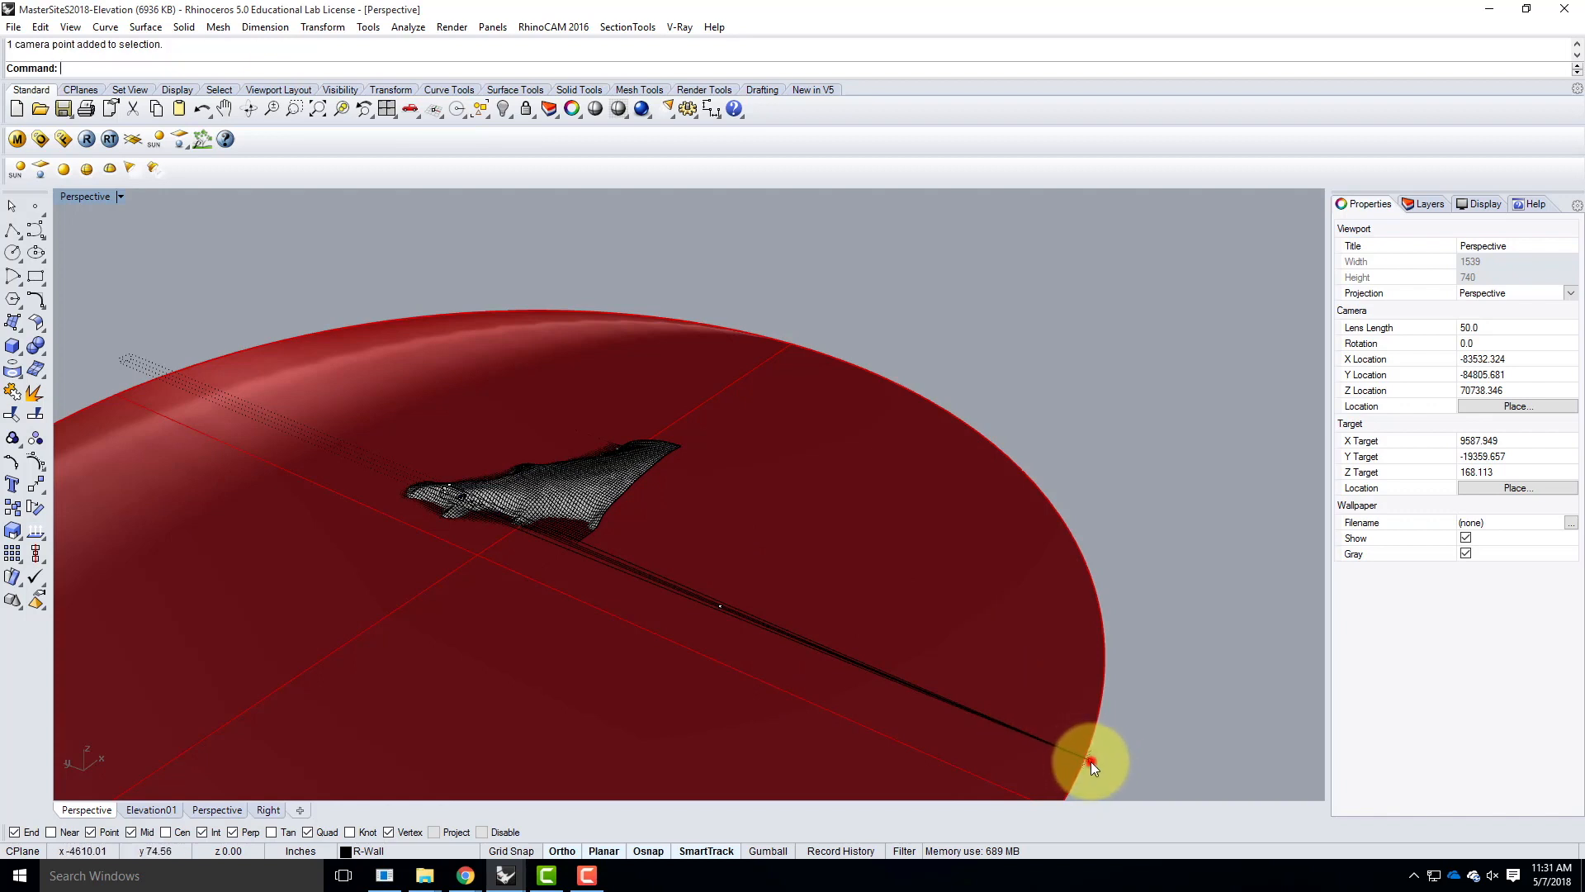
click(943, 698)
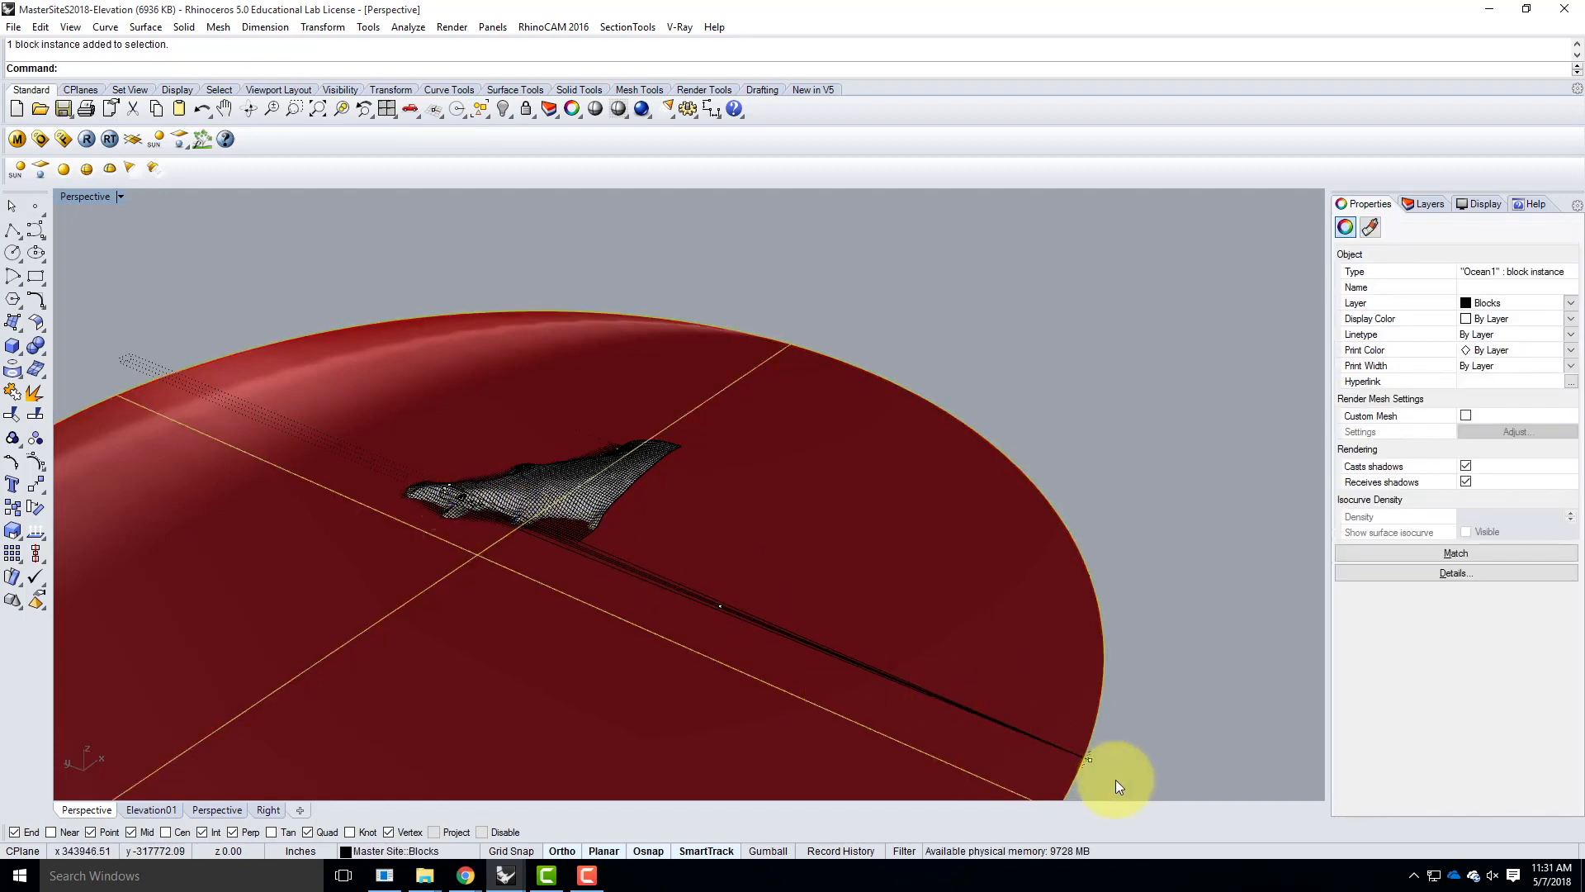
scroll(439, 480, up, 5)
scroll(481, 506, up, 3)
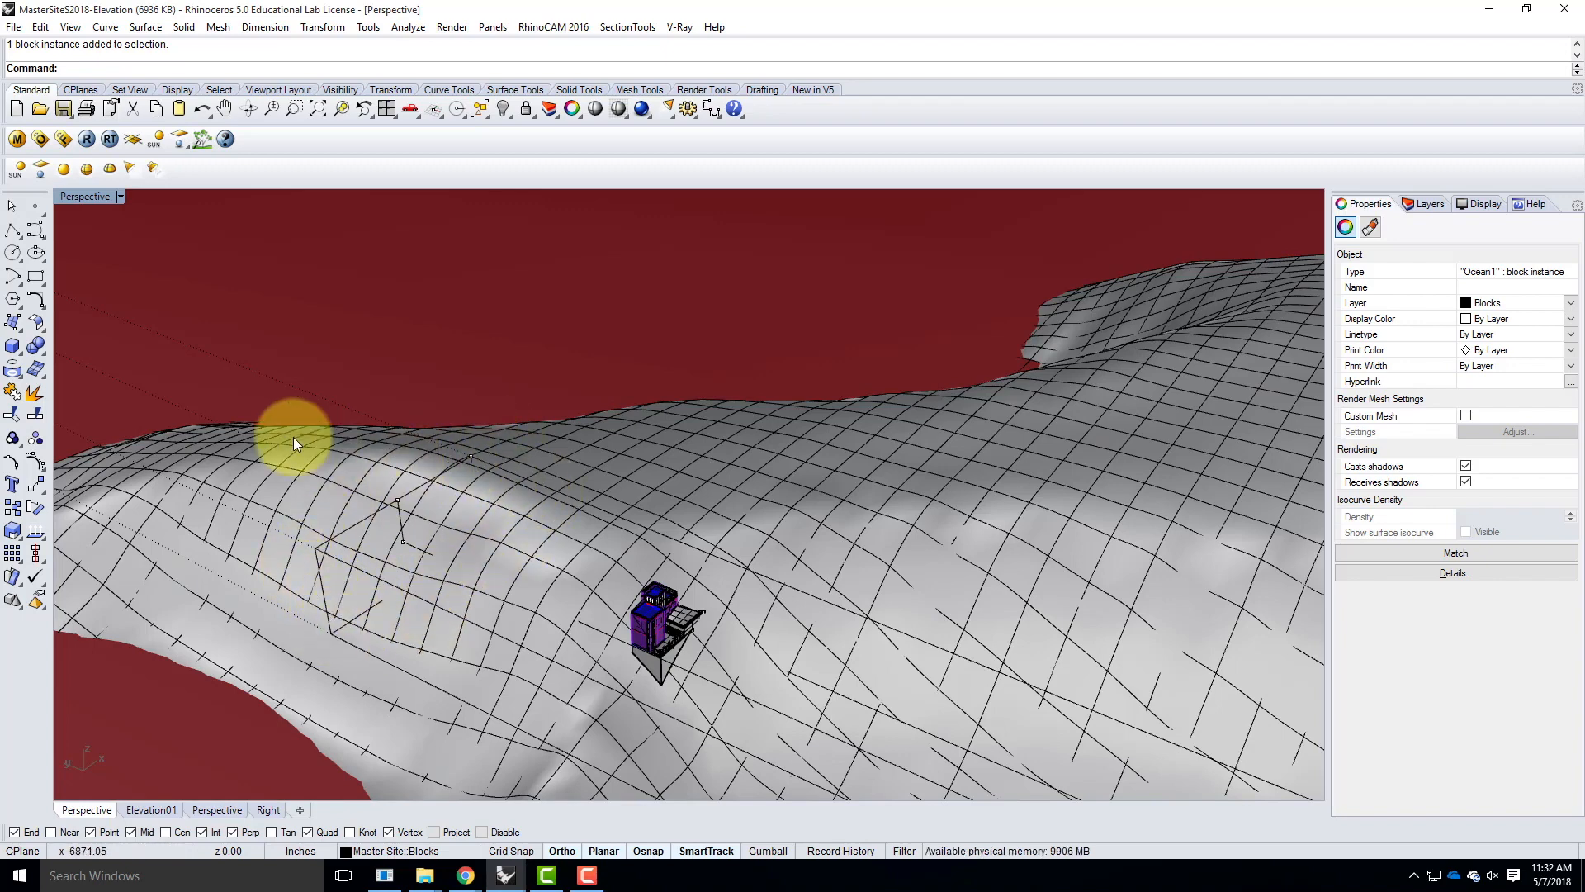
Step: Draw a three-point rectangle snapped to the camera frame's upper corner nearest the house, top-edge midpoint and center point
click(45, 288)
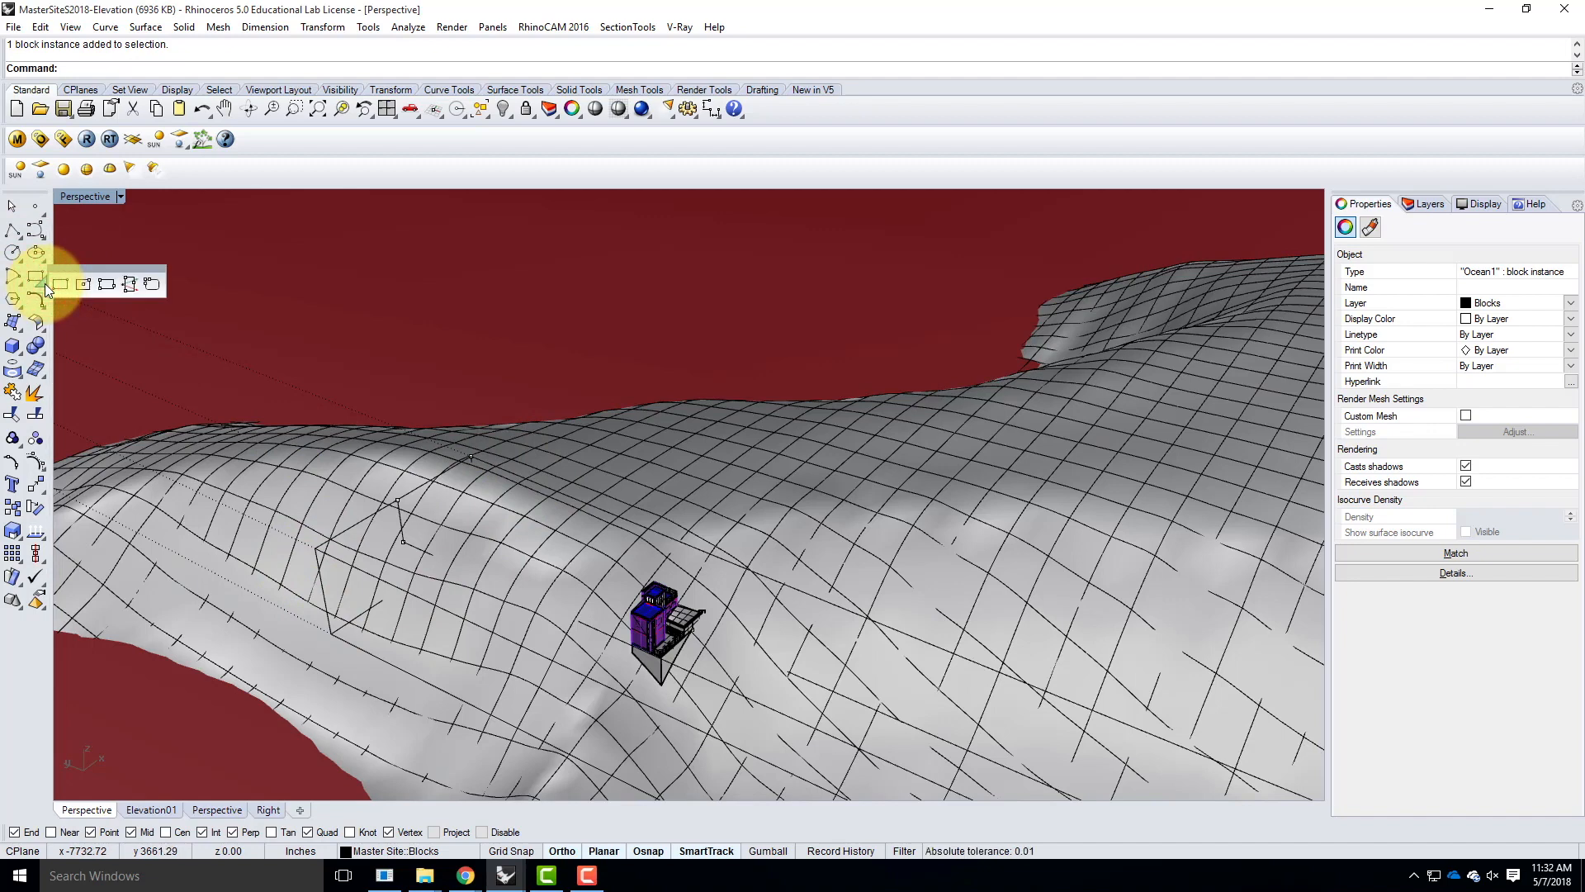
click(107, 285)
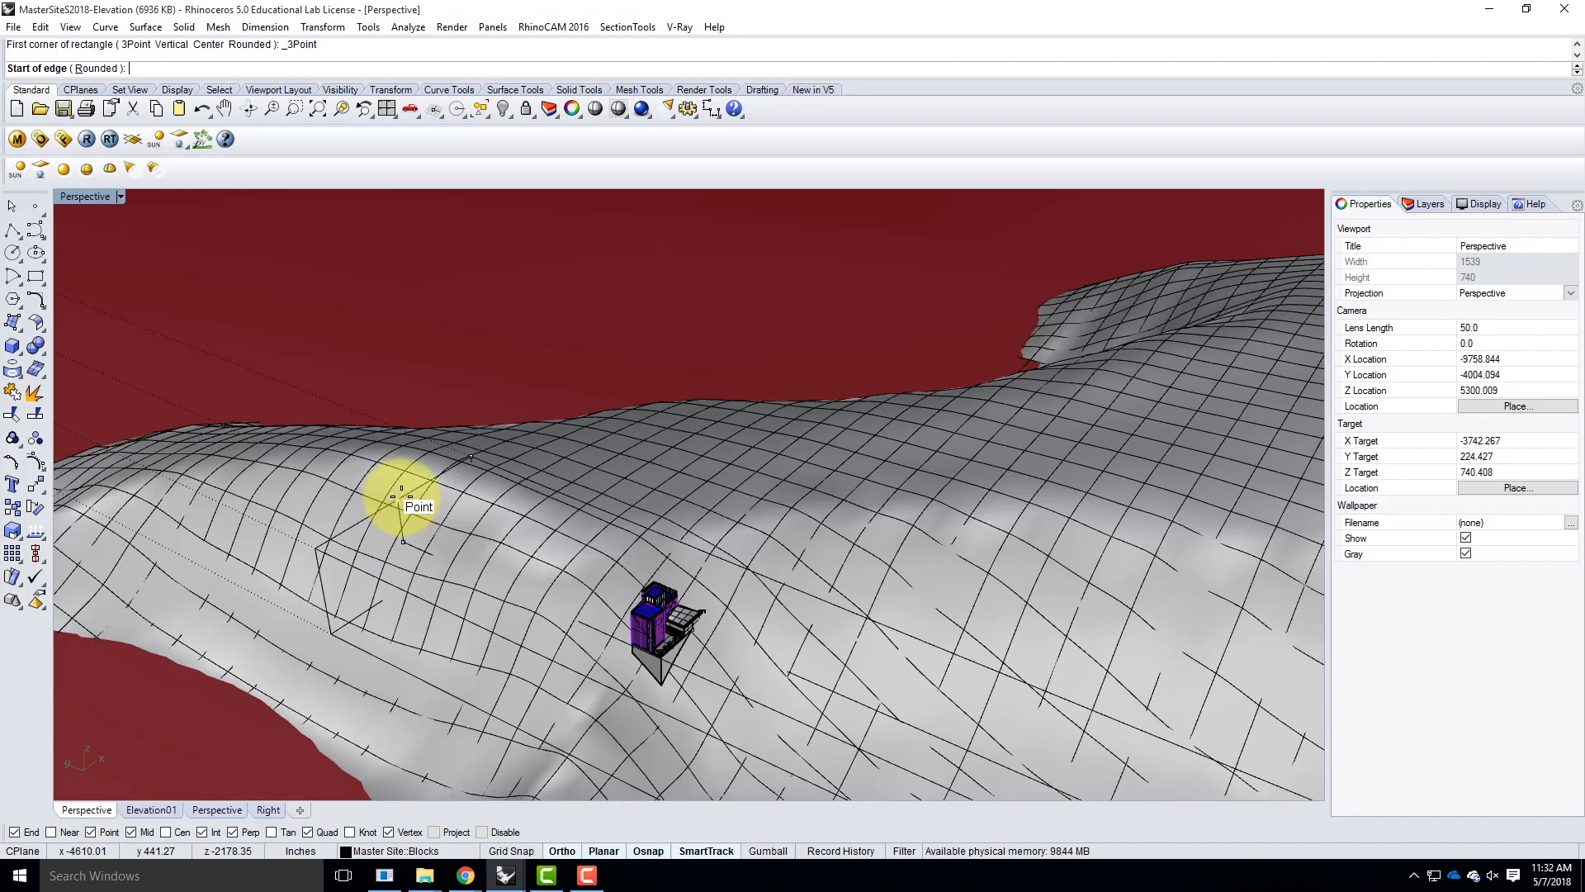
click(470, 453)
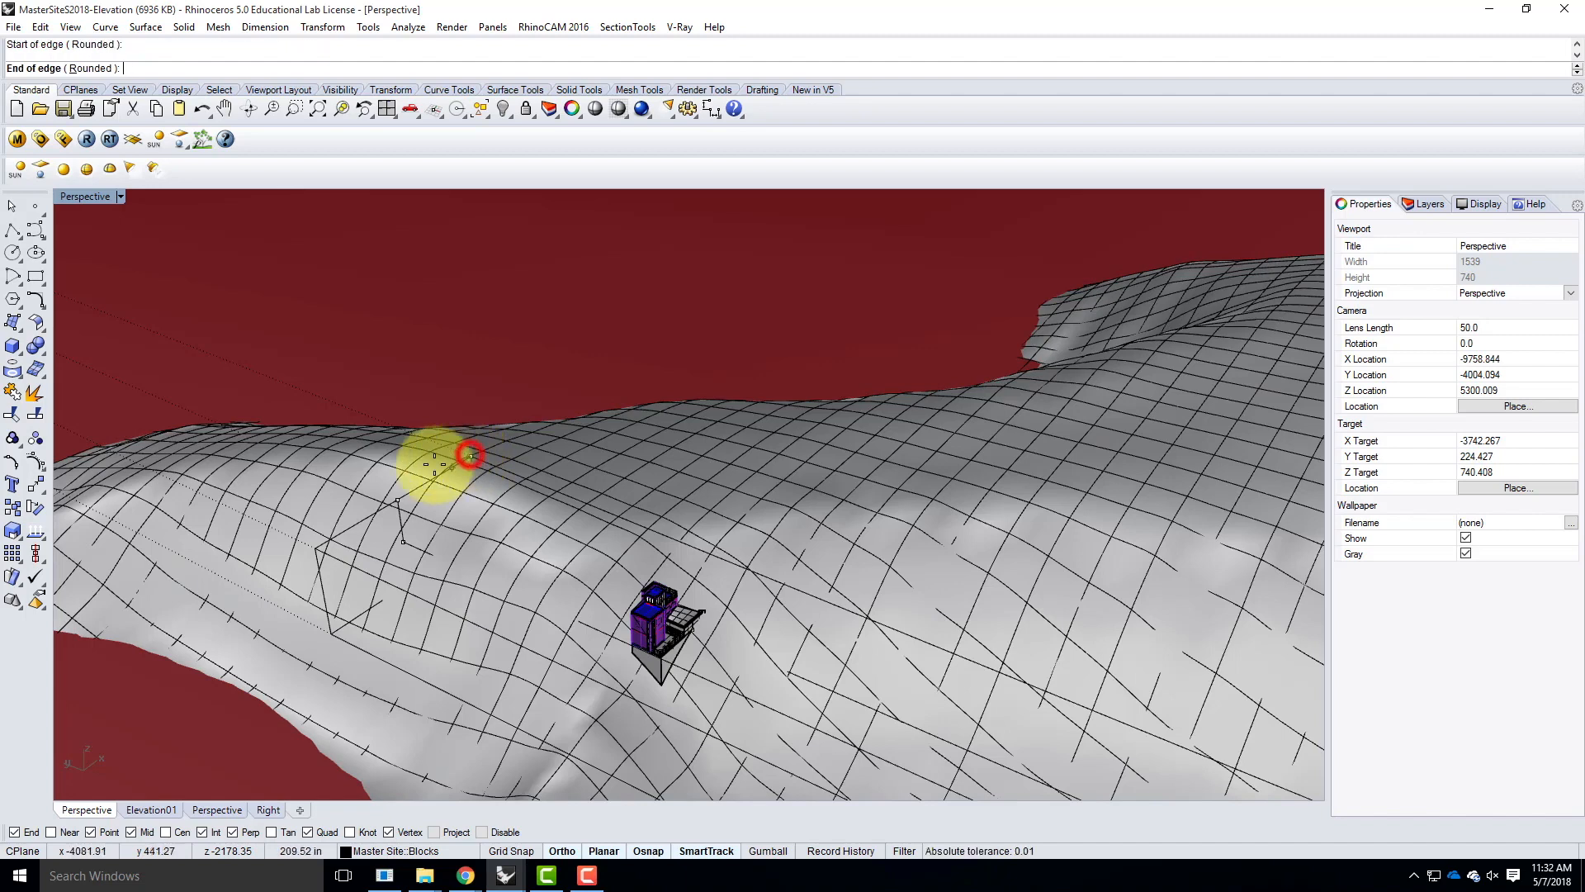
click(391, 498)
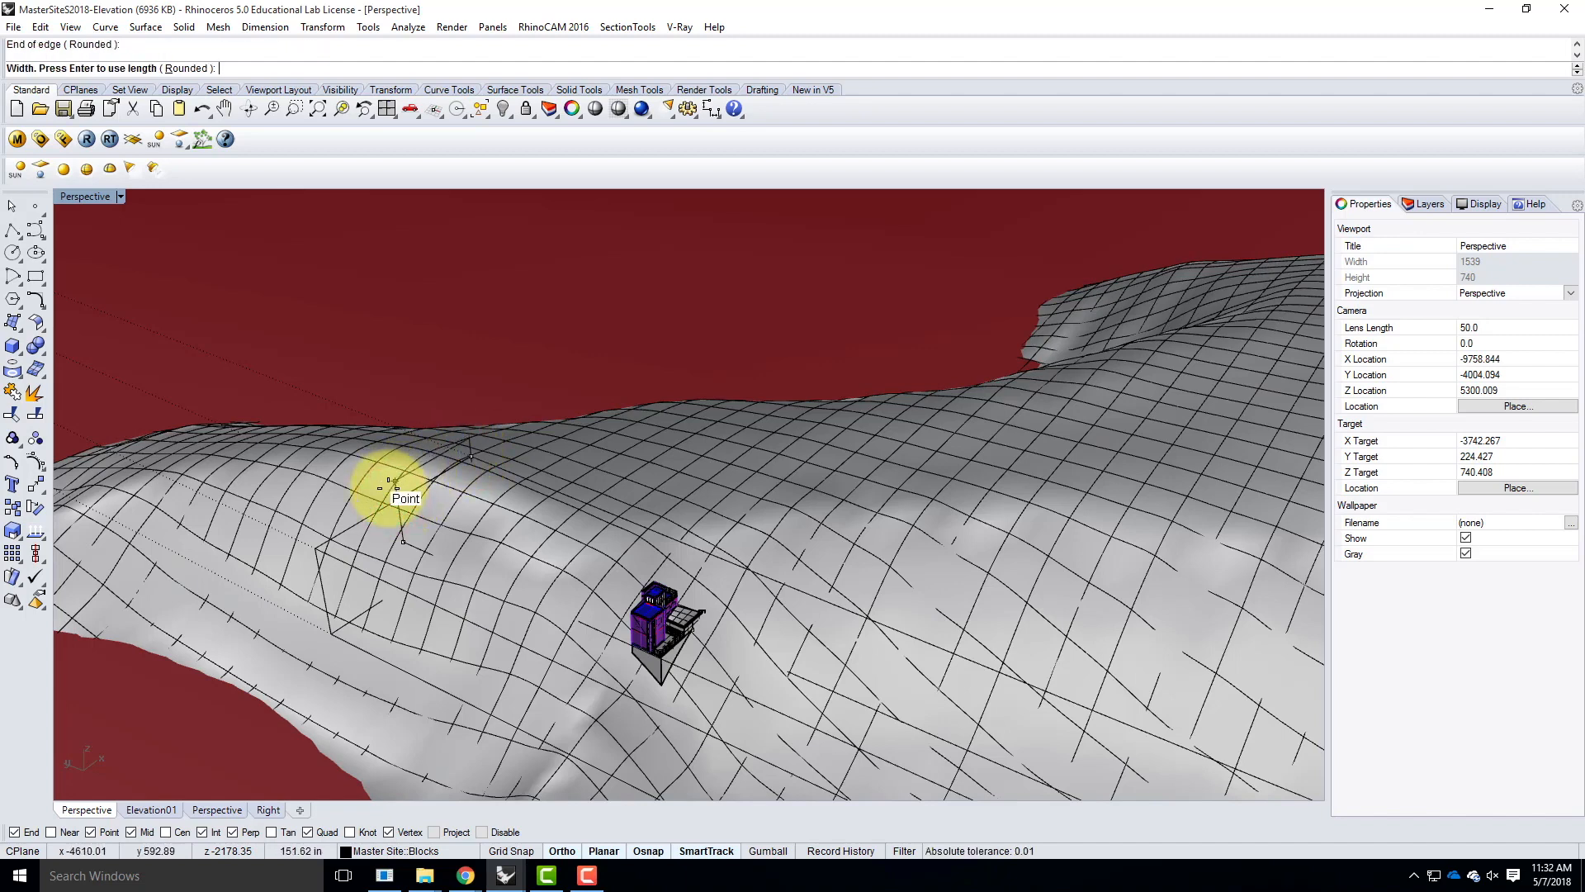
click(403, 536)
Step: Try to scale the new rectangle from its upper frame corner using the top-edge midpoint as first reference and 2 as second
click(400, 515)
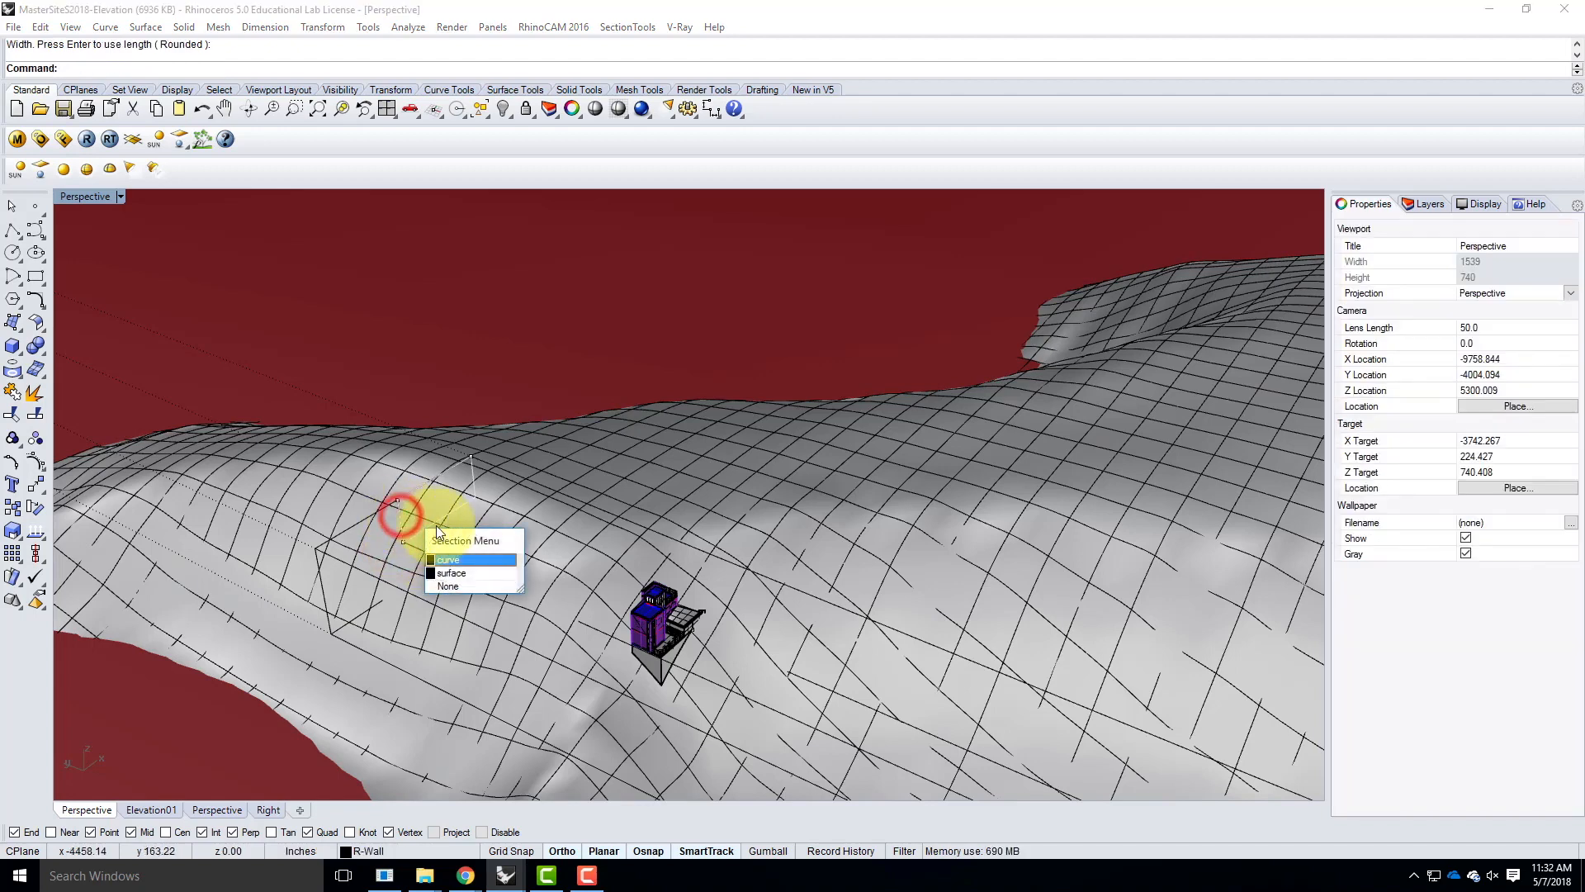
click(448, 565)
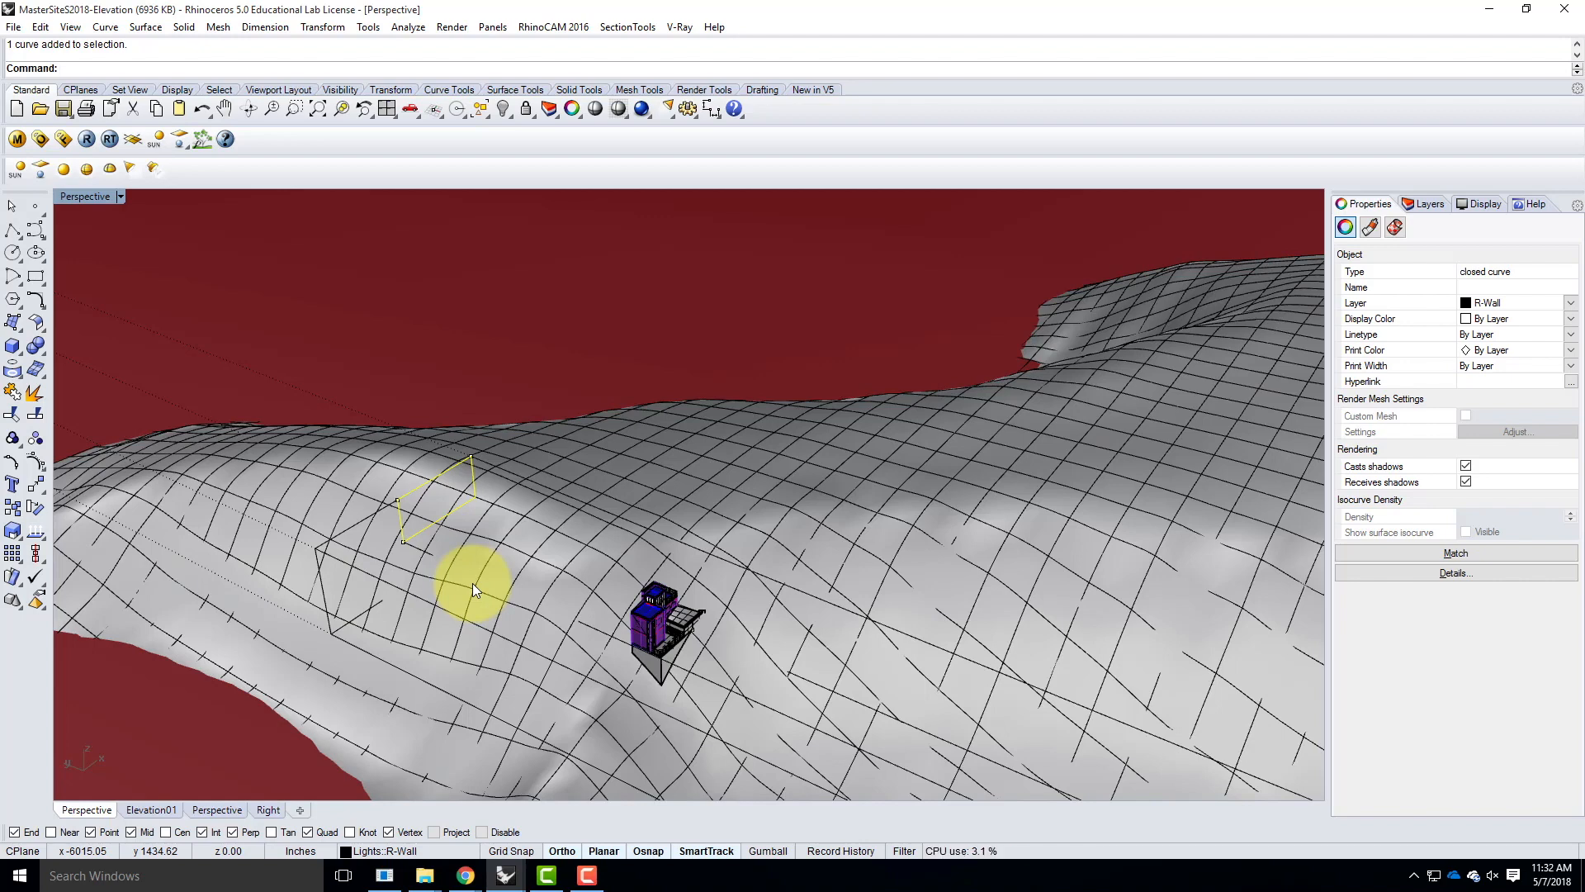
text(Scale)
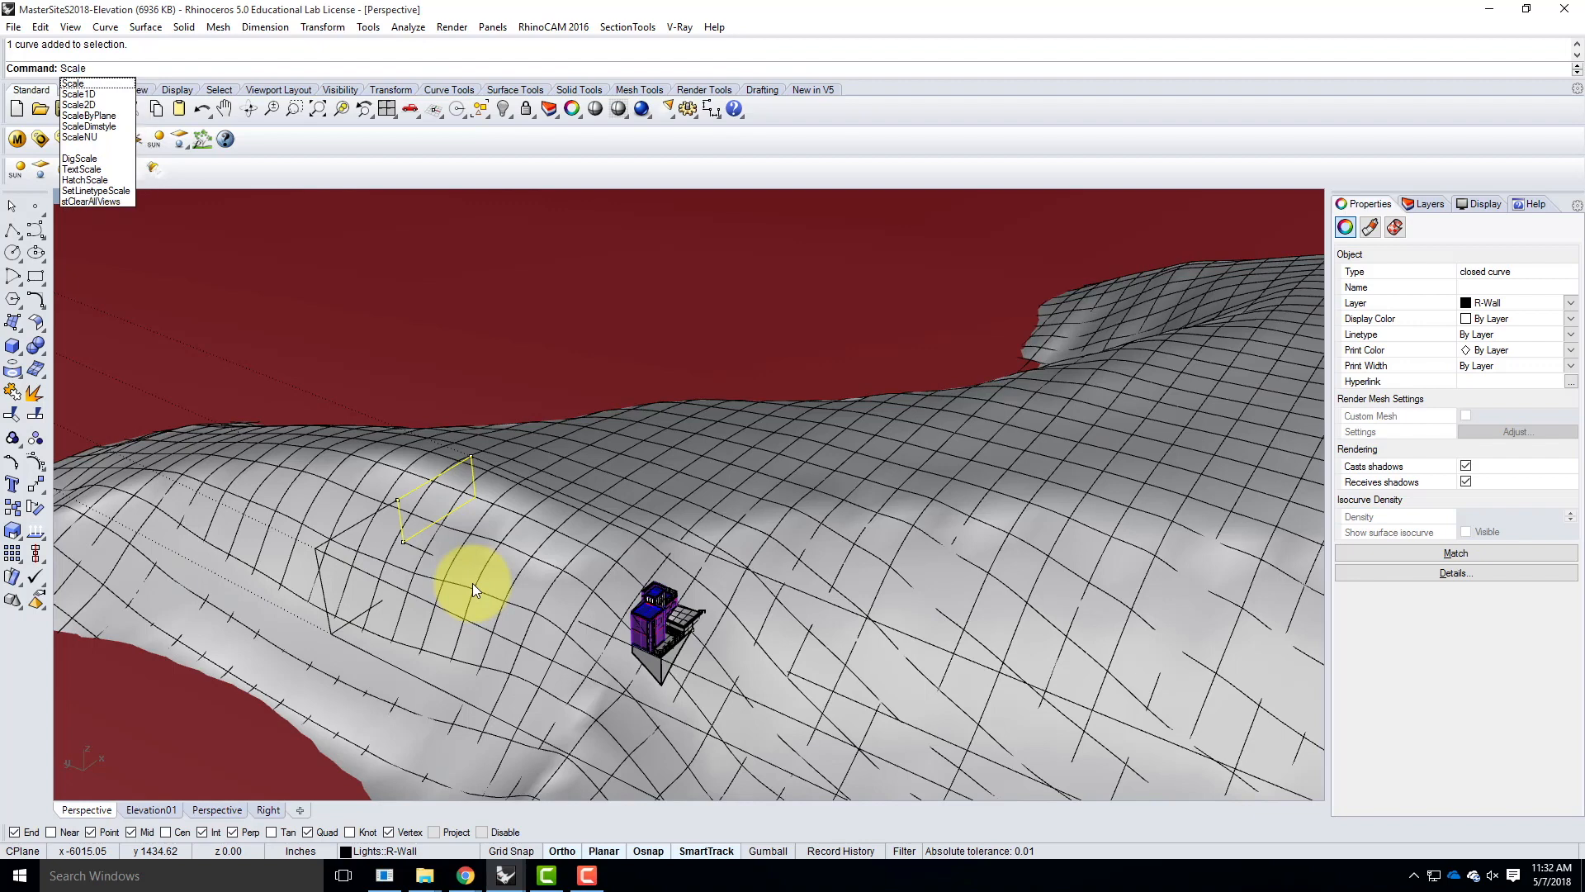
key(Return)
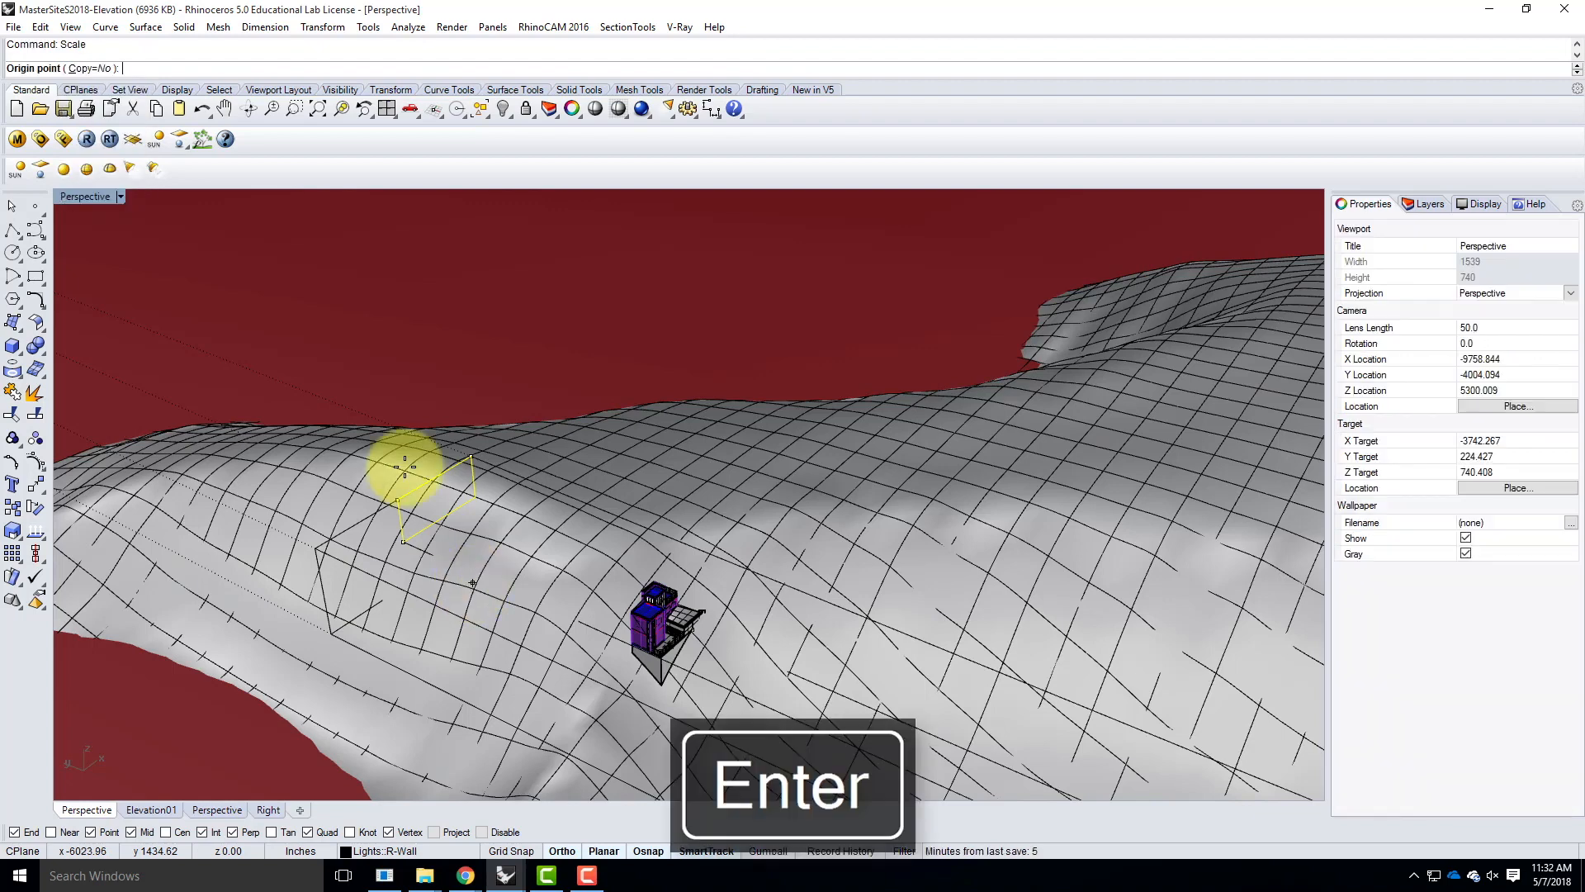
click(475, 455)
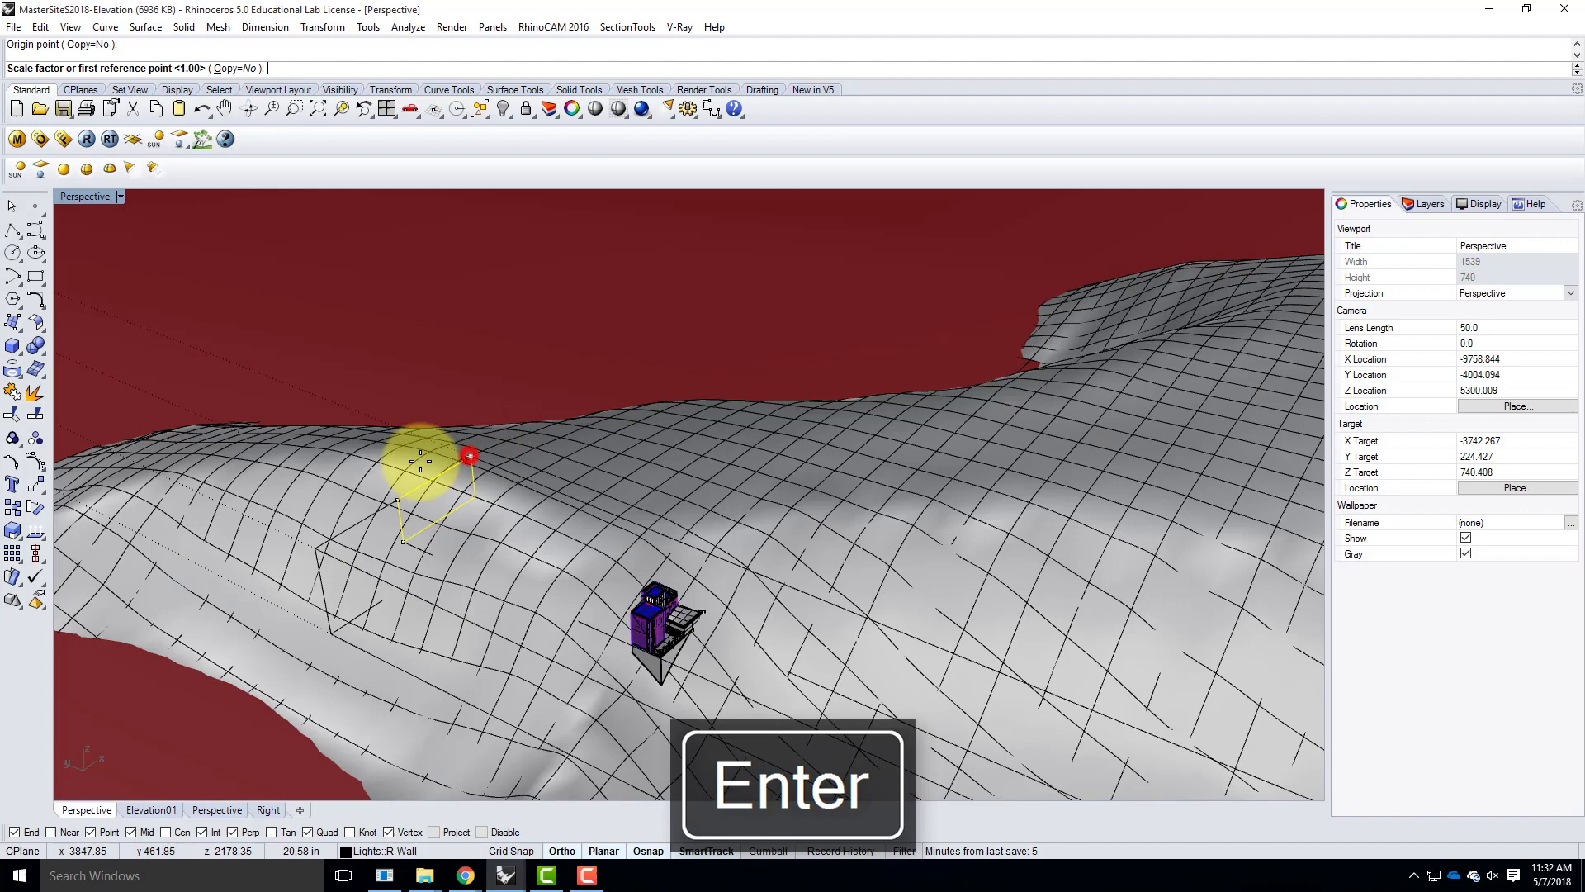
click(397, 495)
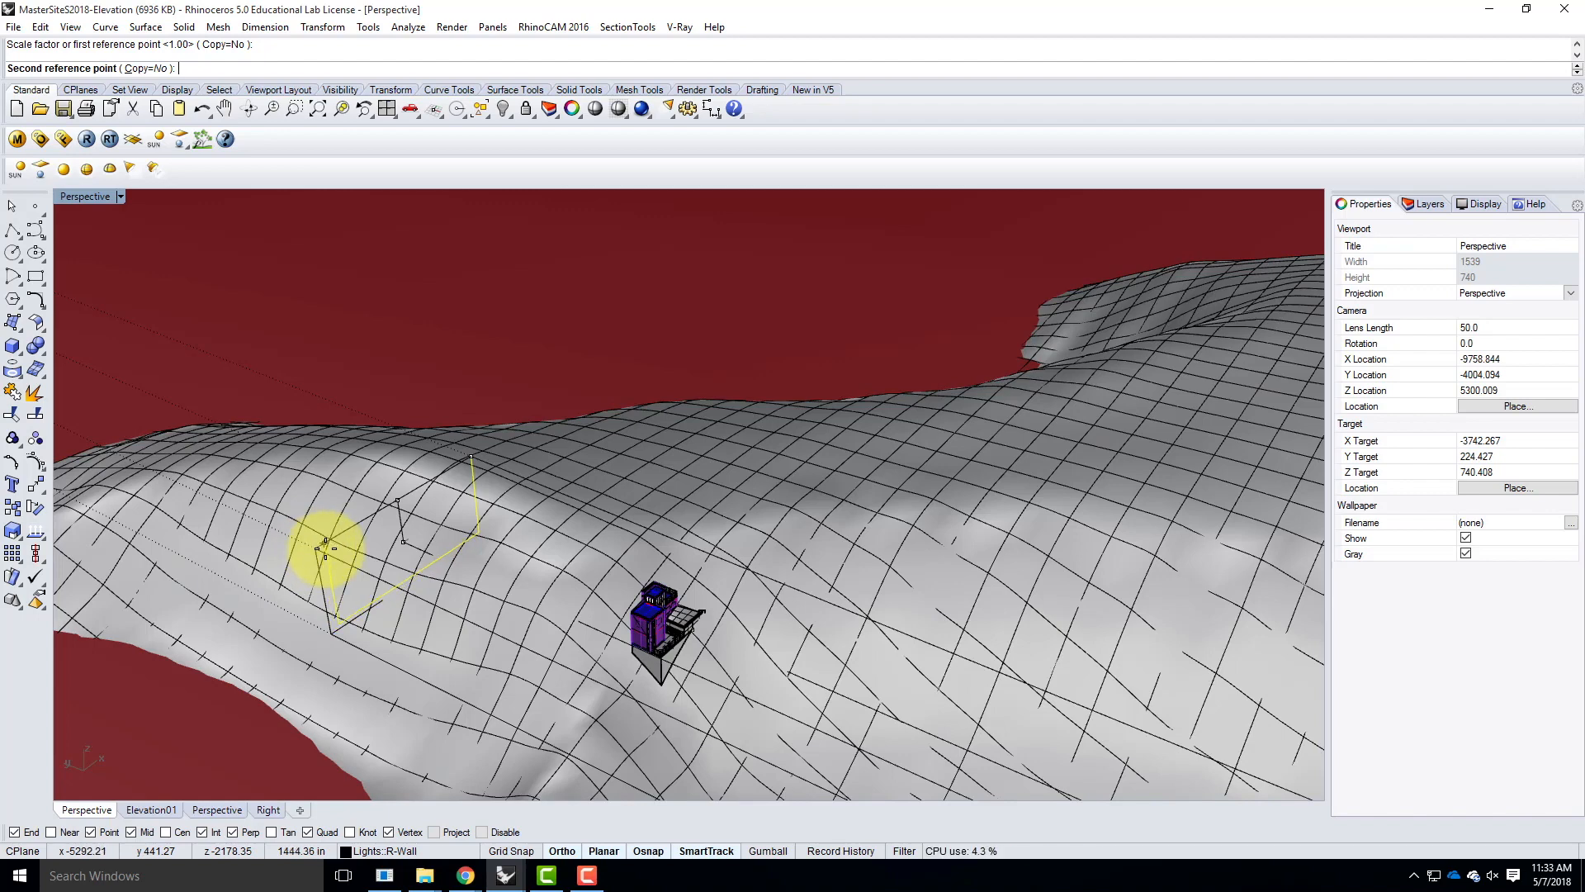
text(2)
key(Return)
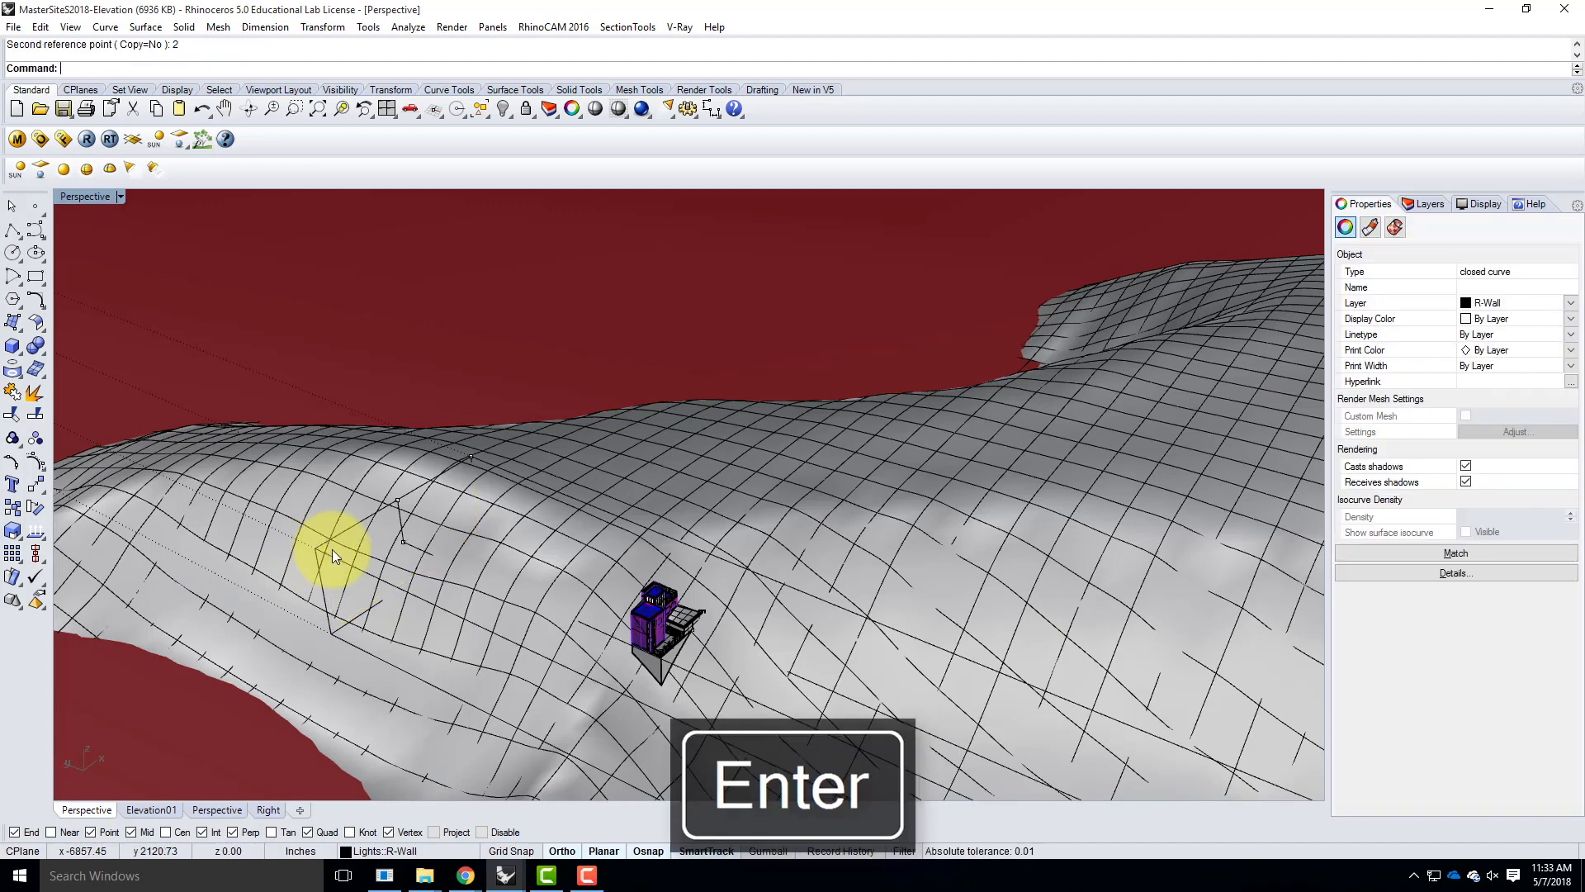
Step: Deselect the terrain and undo the last scaling of the rectangle
click(343, 532)
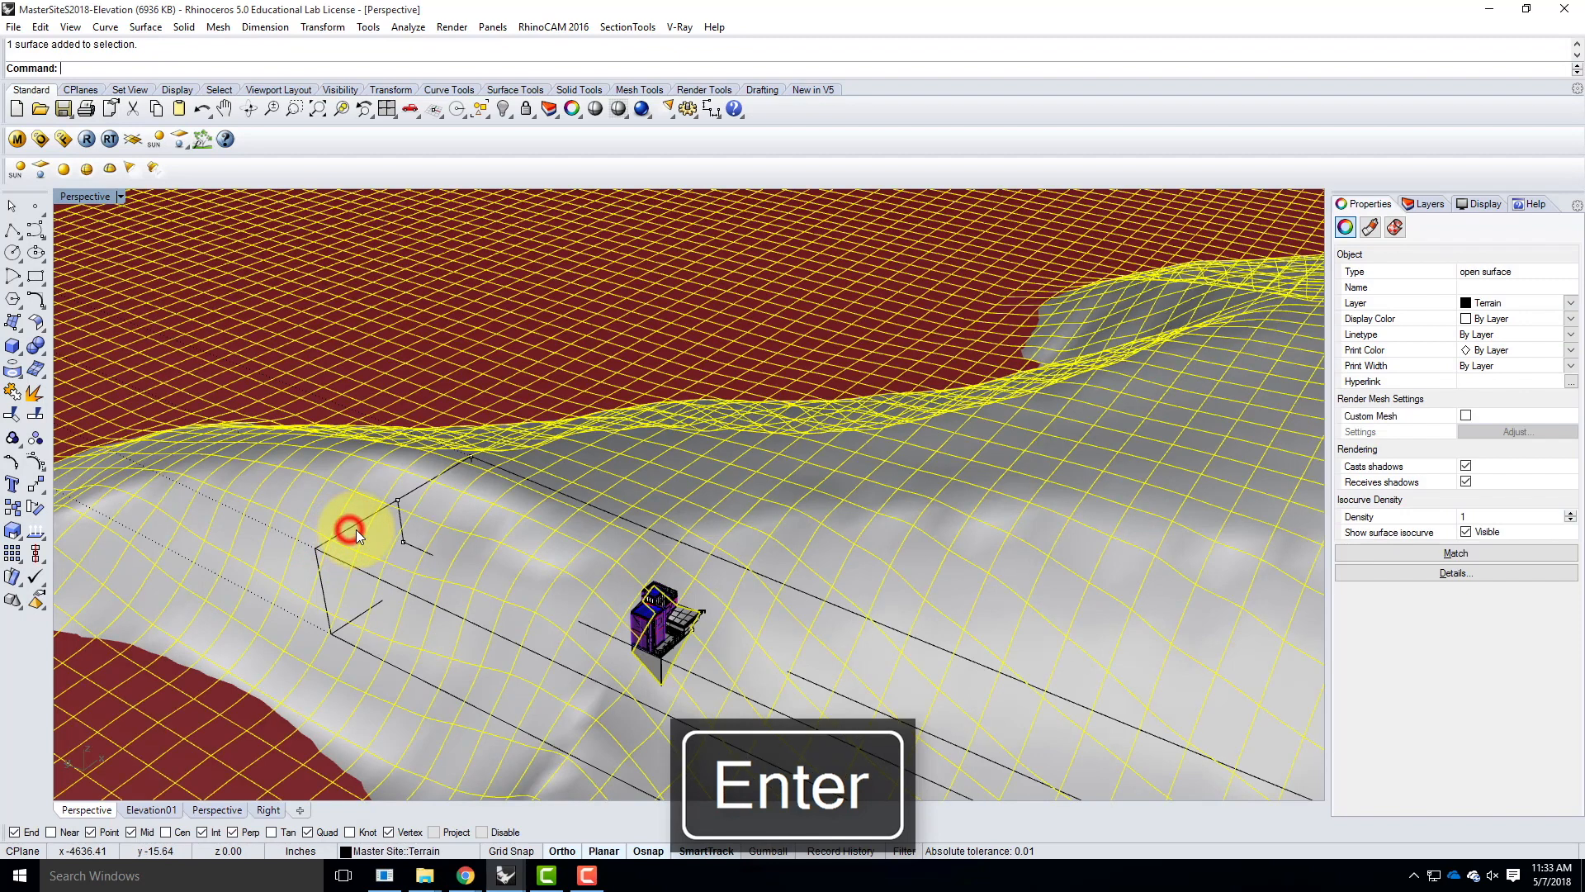
key(Escape)
key(ctrl+z)
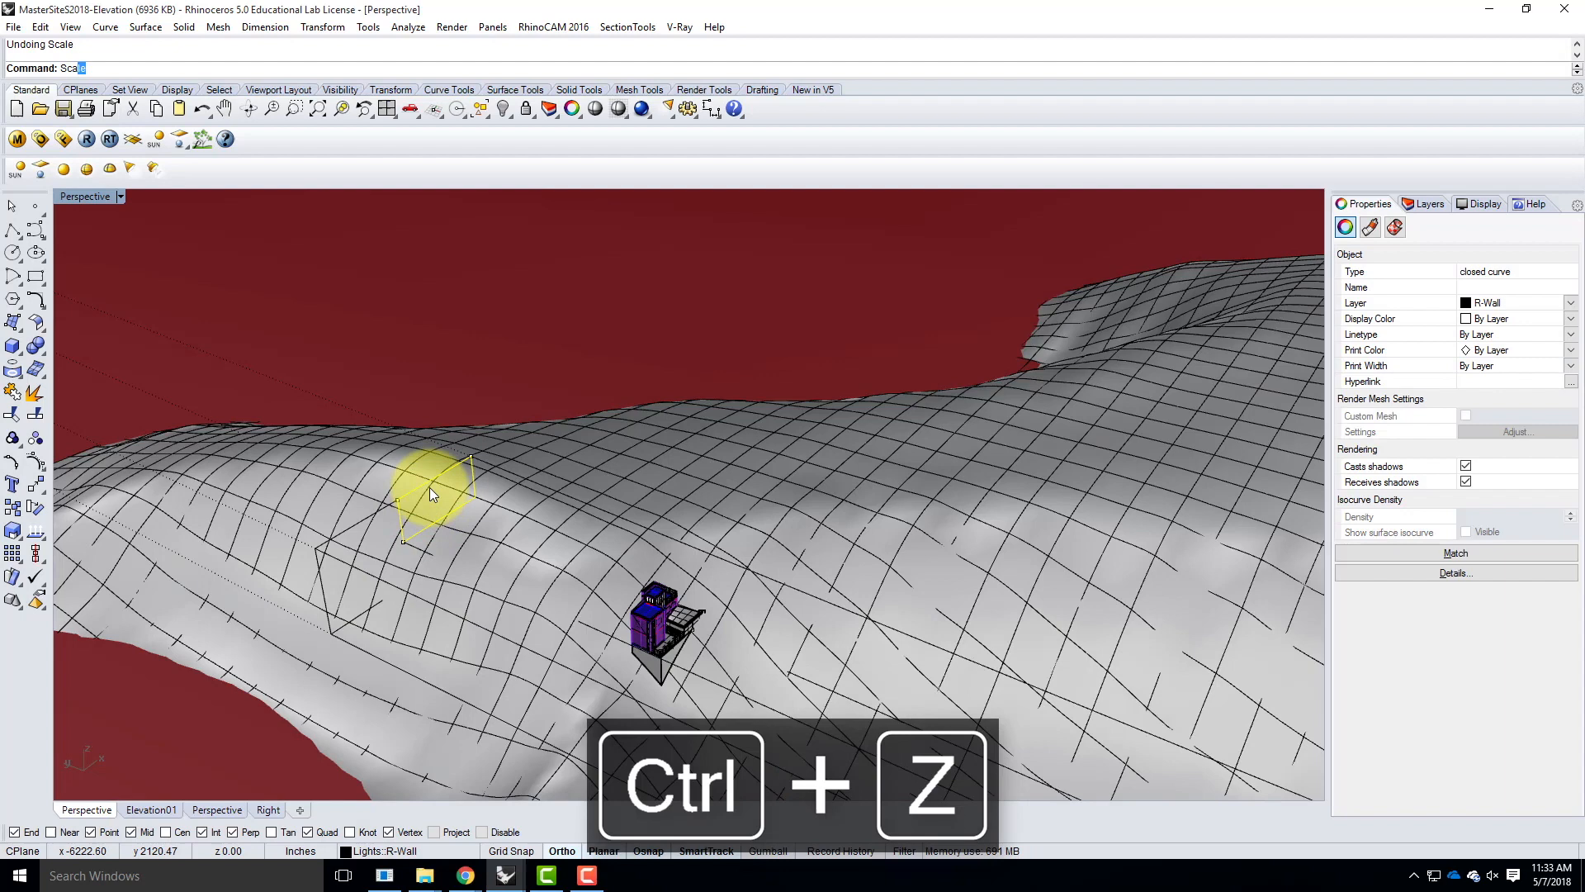
Step: Scale the rectangle by a factor of 2 from its upper frame corner and restore the four-viewport layout
text(Sca)
key(Return)
click(476, 457)
text(2)
key(Return)
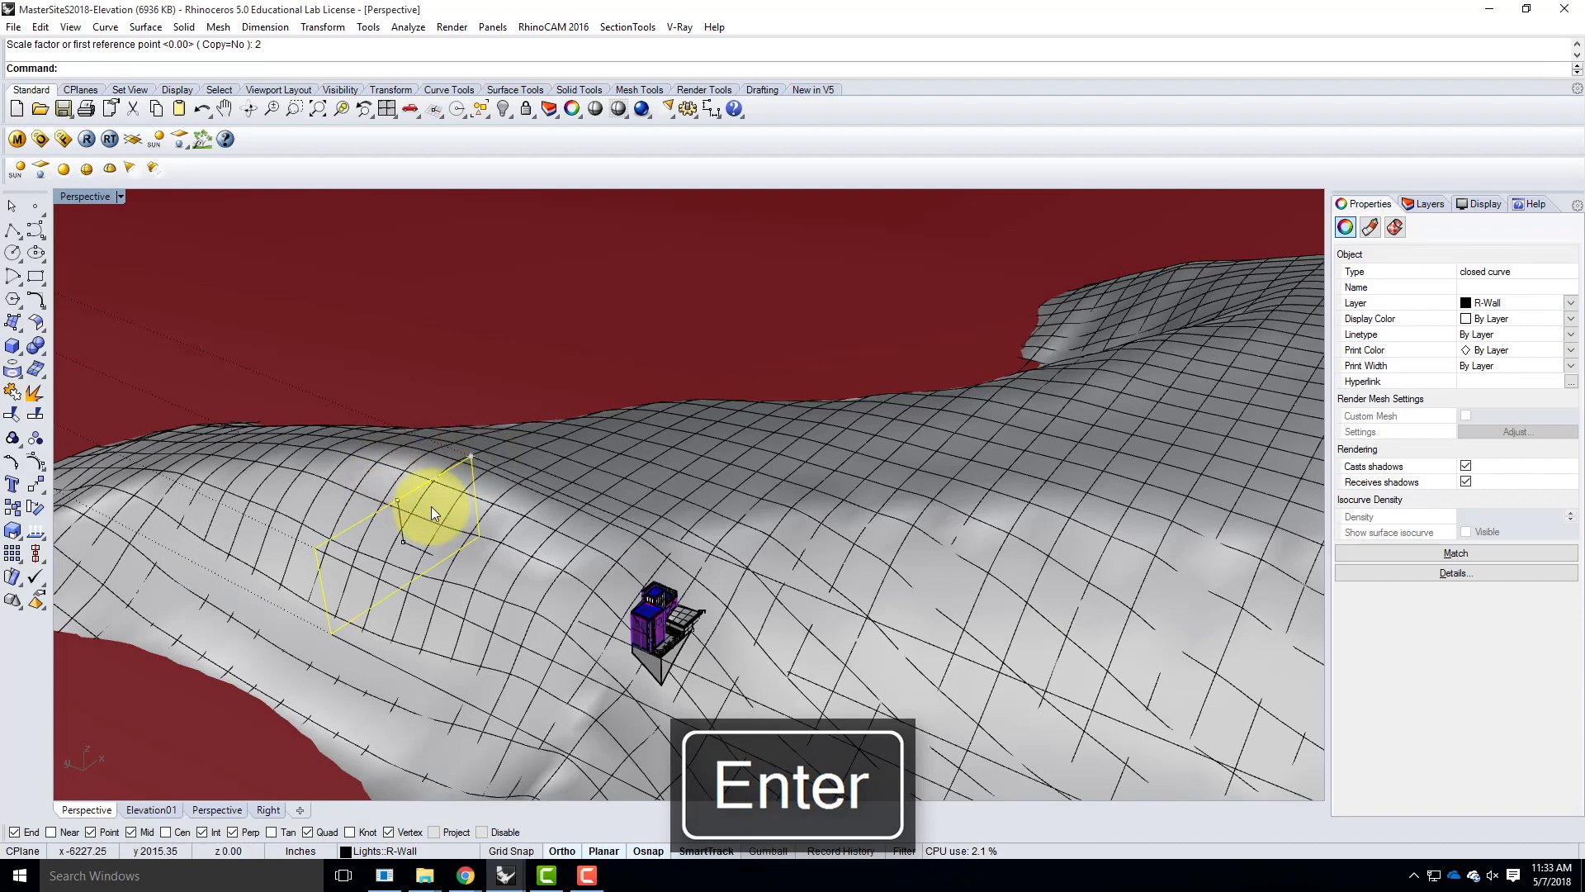
double_click(96, 194)
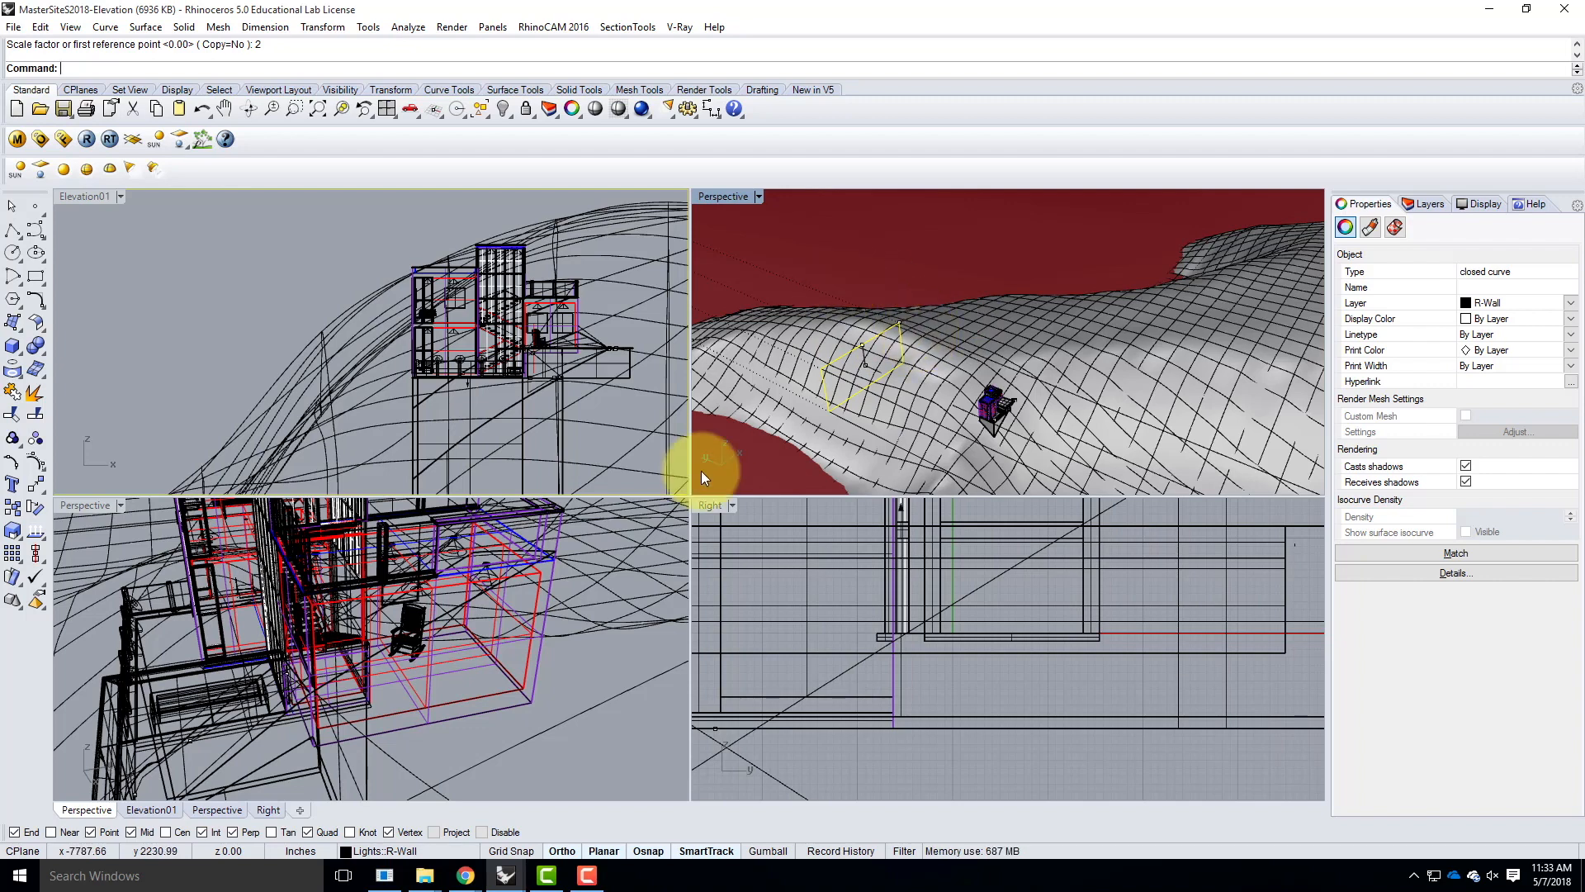
Step: Switch to the Chrome window with the Assembly 10.8 [Elevations from Rhino] page and look through the Assemblies tutorial list
click(466, 875)
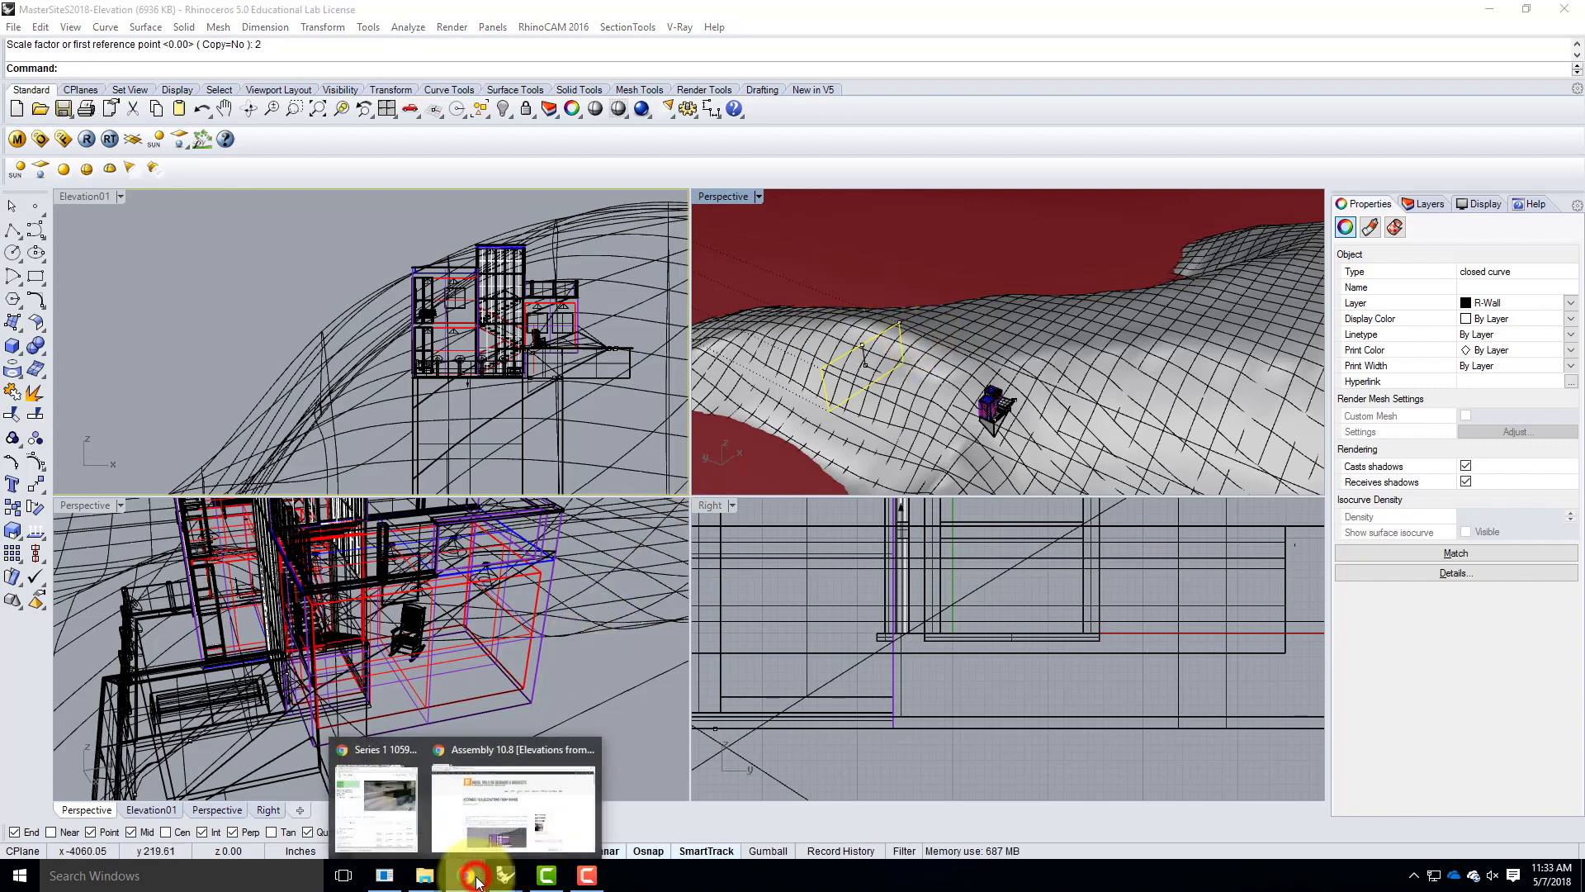
click(481, 815)
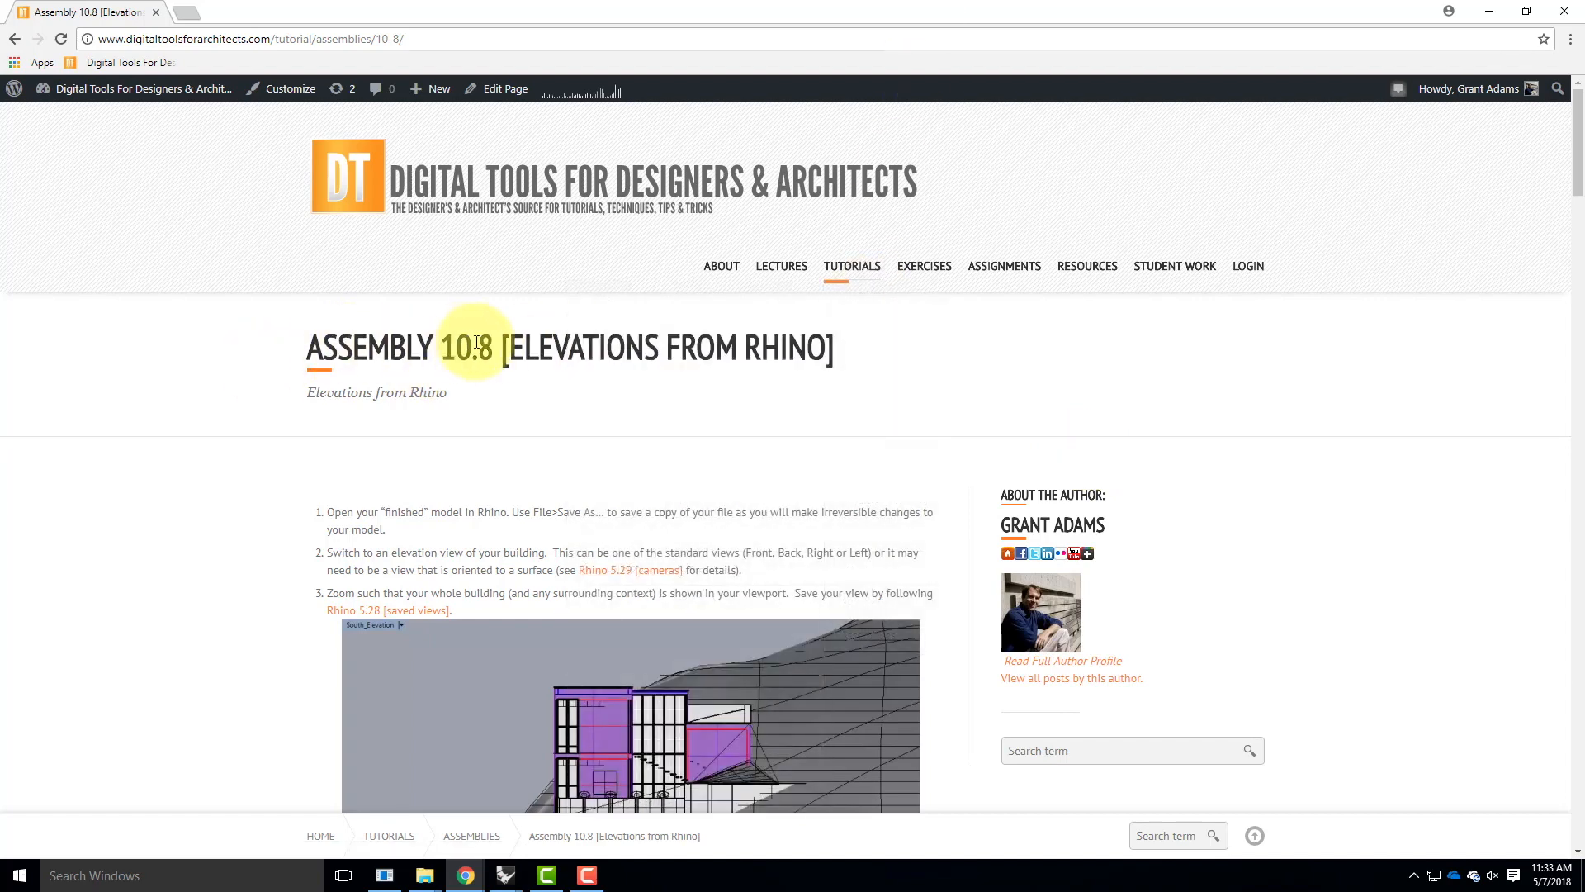
mouse_move(854, 269)
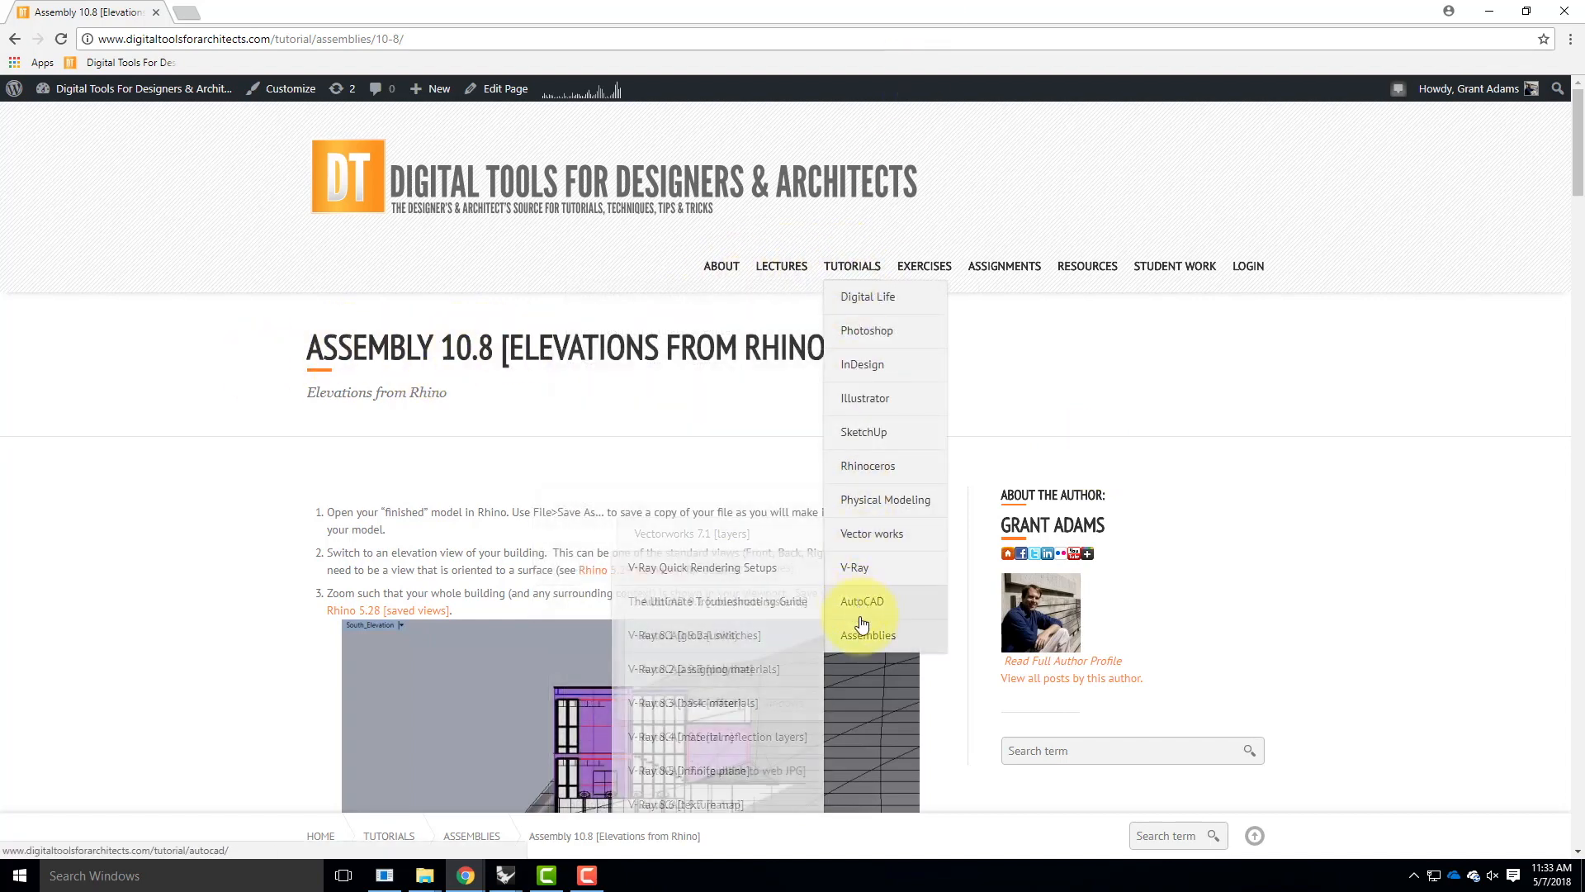
mouse_move(867, 635)
scroll(757, 644, down, 2)
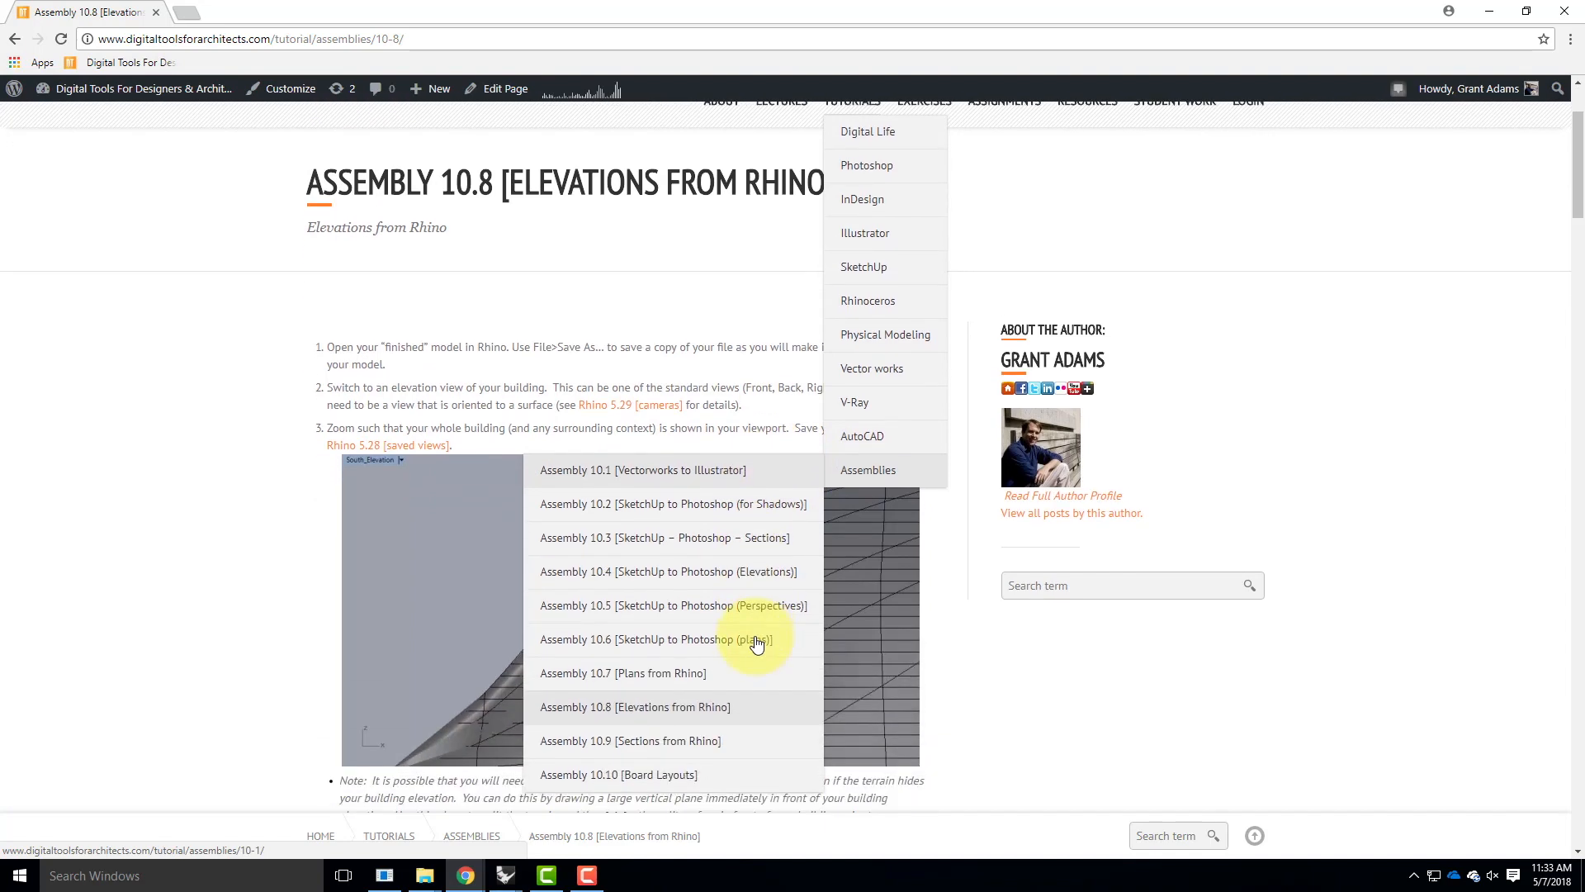
scroll(752, 642, down, 1)
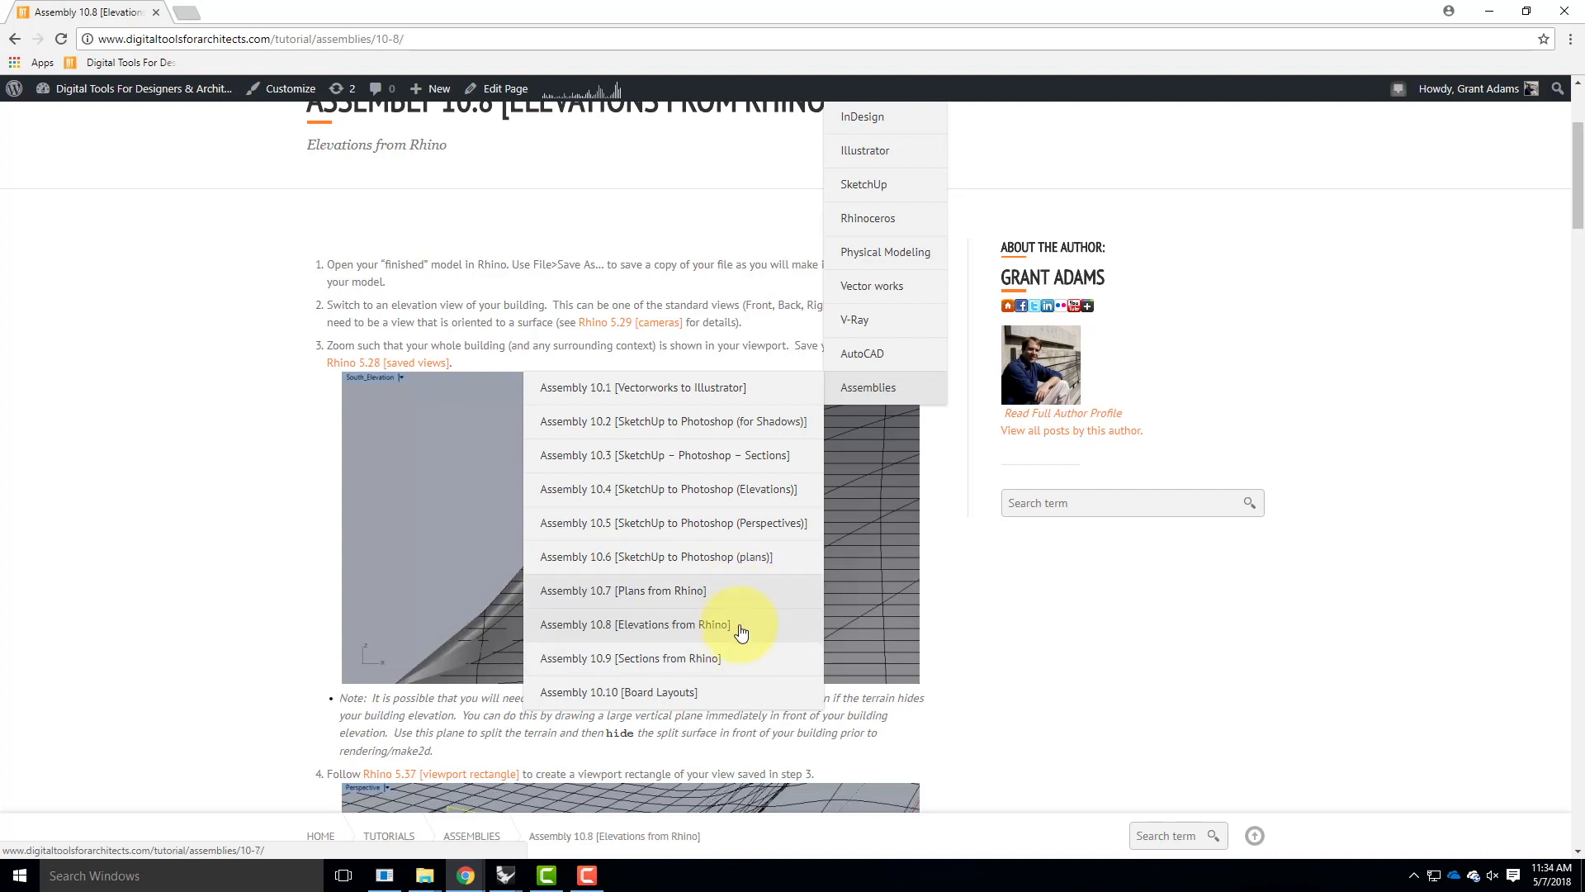
Step: Read through the Assembly 10.8 [Elevations from Rhino] instructions, covering the viewport rectangle, make2d, Illustrator export and clay rendering steps
click(217, 378)
scroll(525, 319, up, 2)
scroll(578, 289, up, 1)
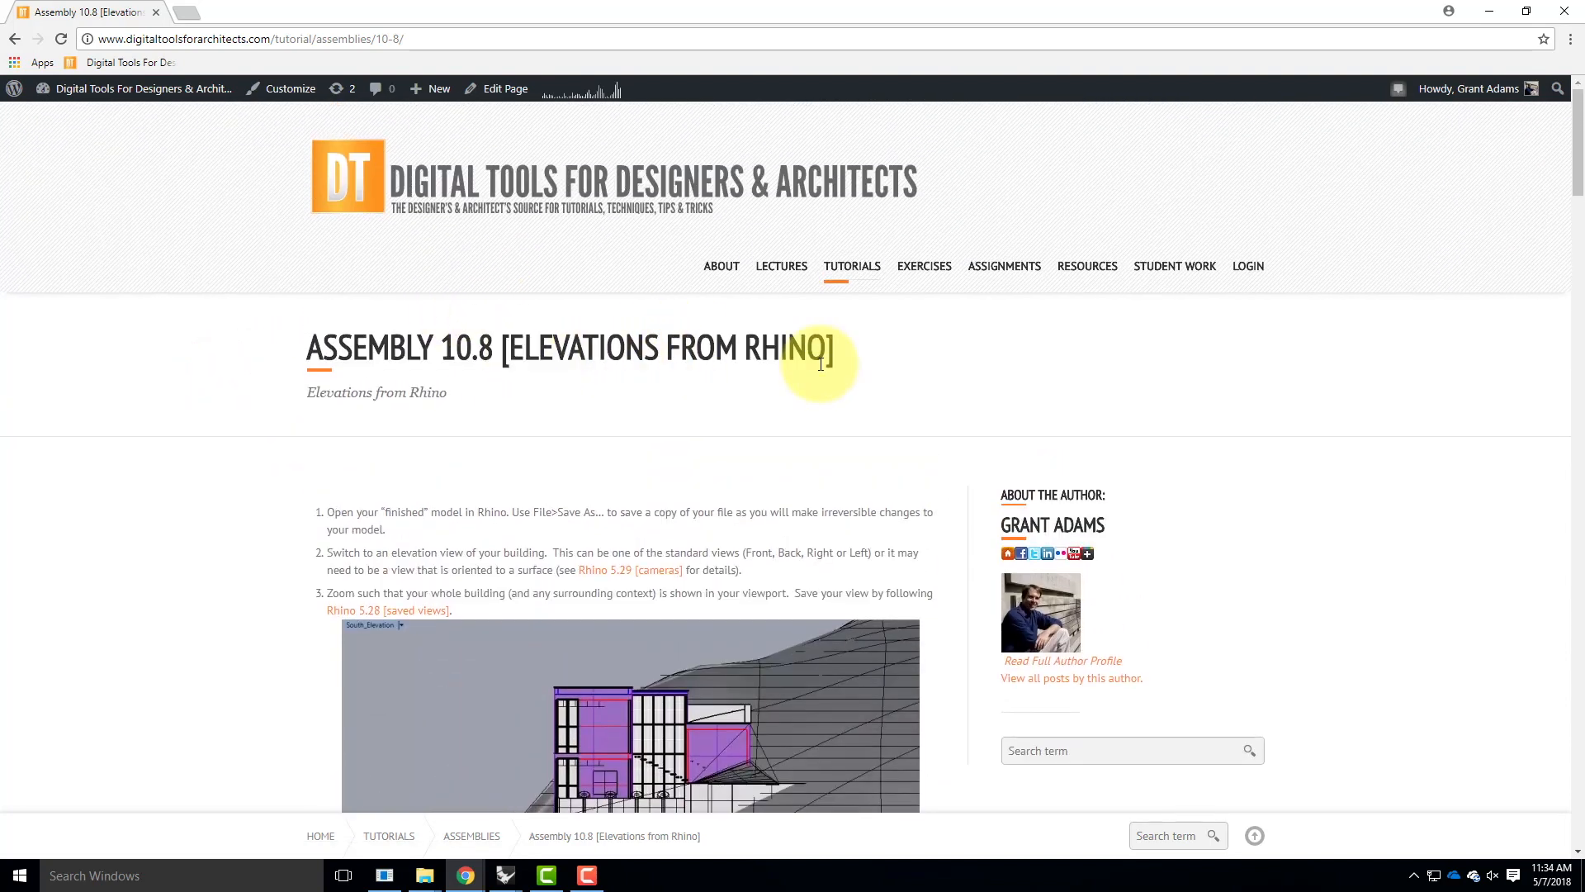
scroll(821, 354, down, 3)
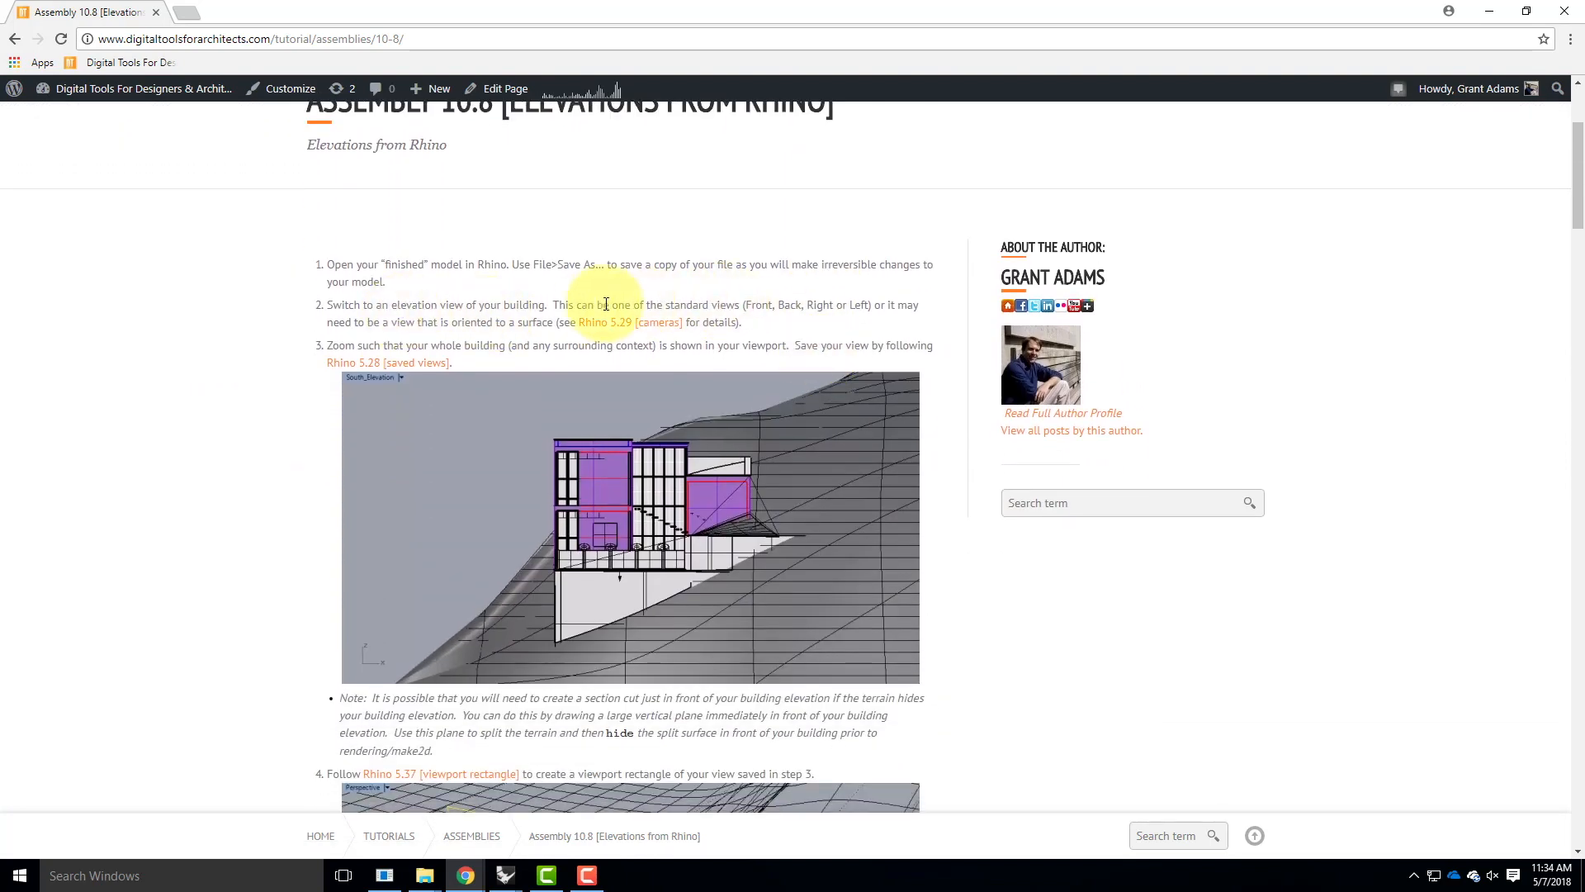
scroll(620, 347, down, 2)
scroll(621, 356, down, 8)
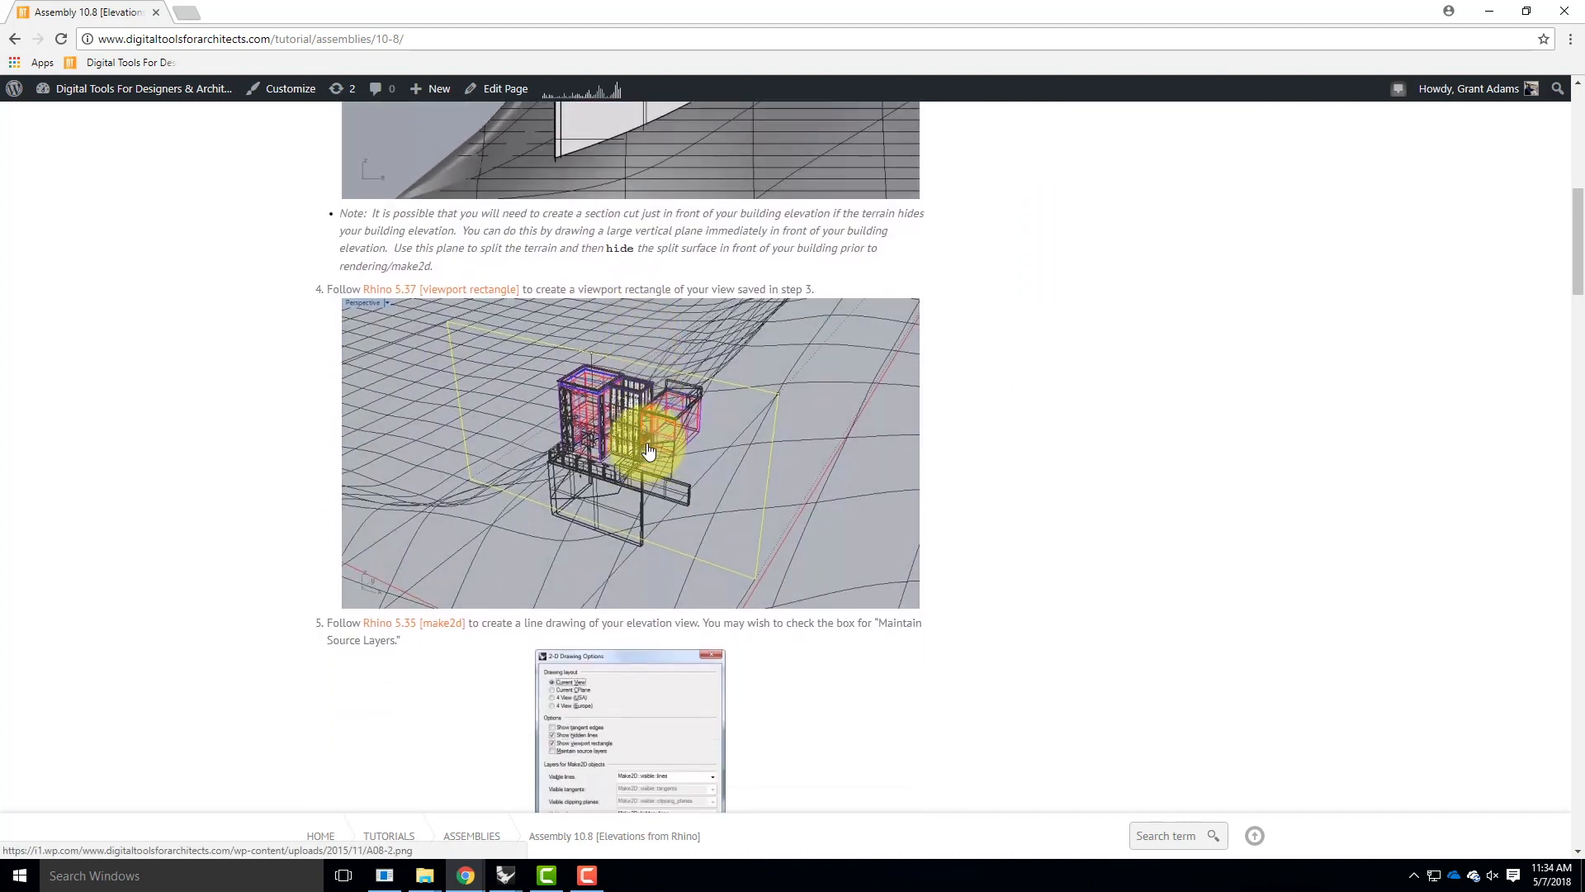
scroll(652, 489, down, 8)
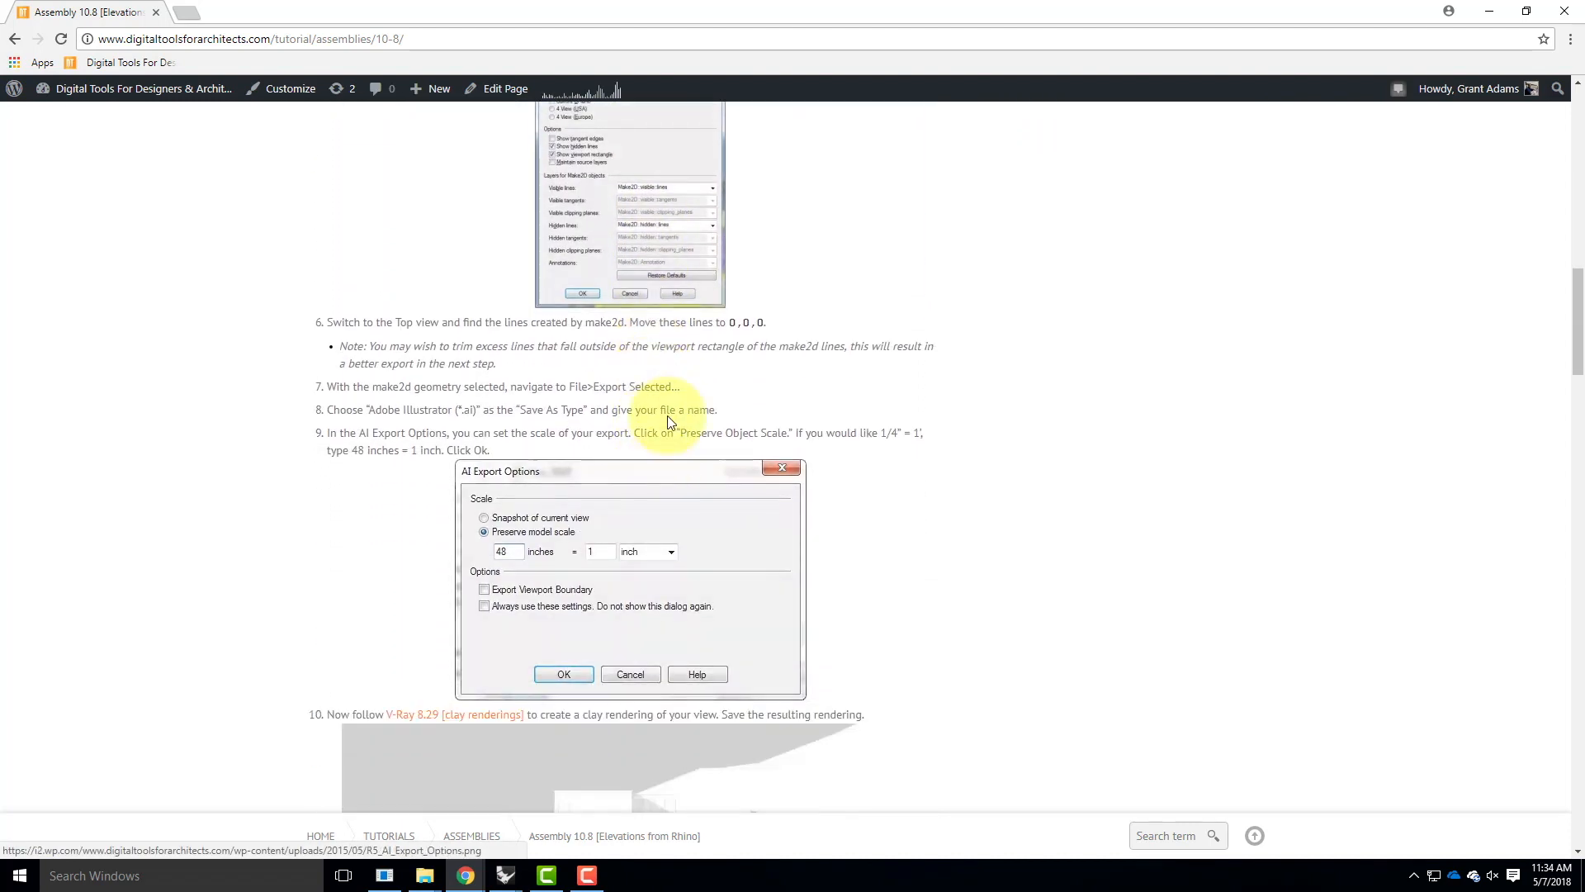
scroll(660, 429, down, 11)
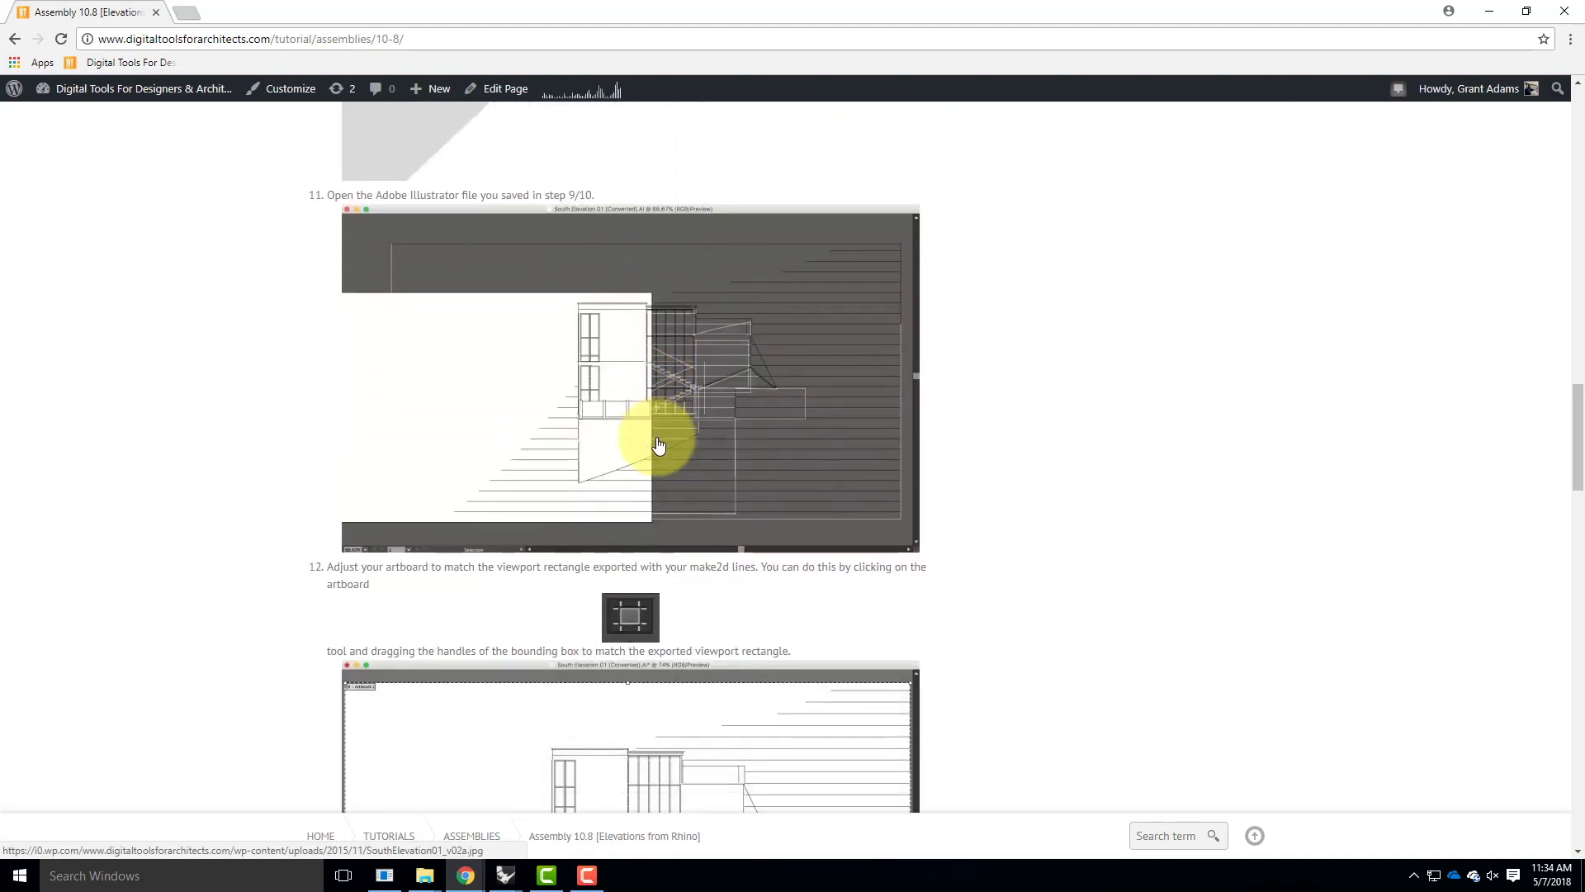
scroll(658, 448, up, 11)
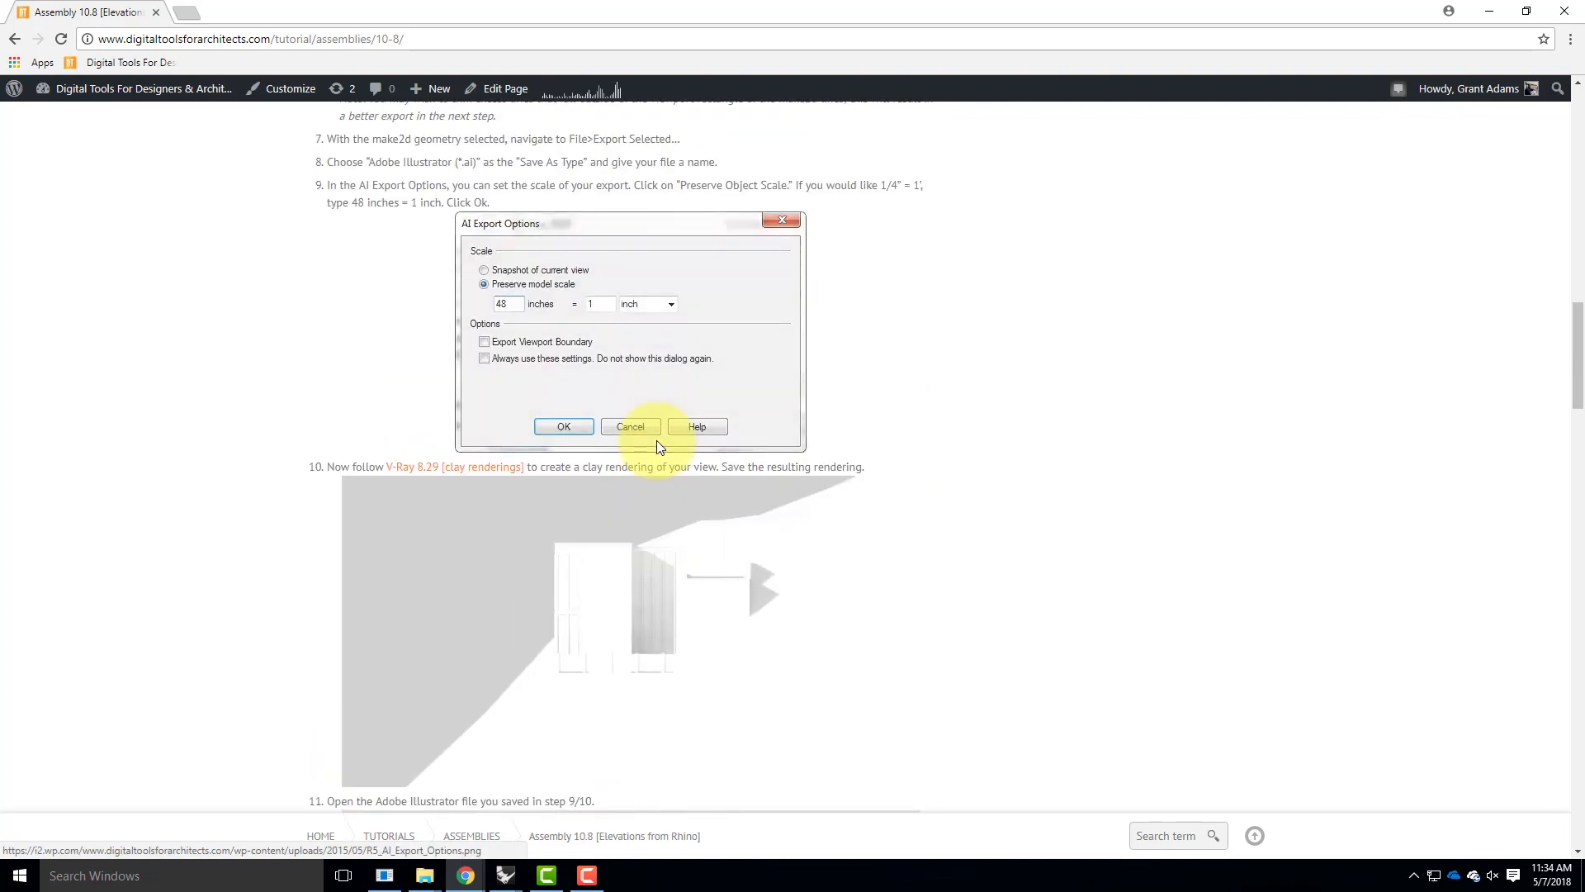
scroll(657, 441, up, 18)
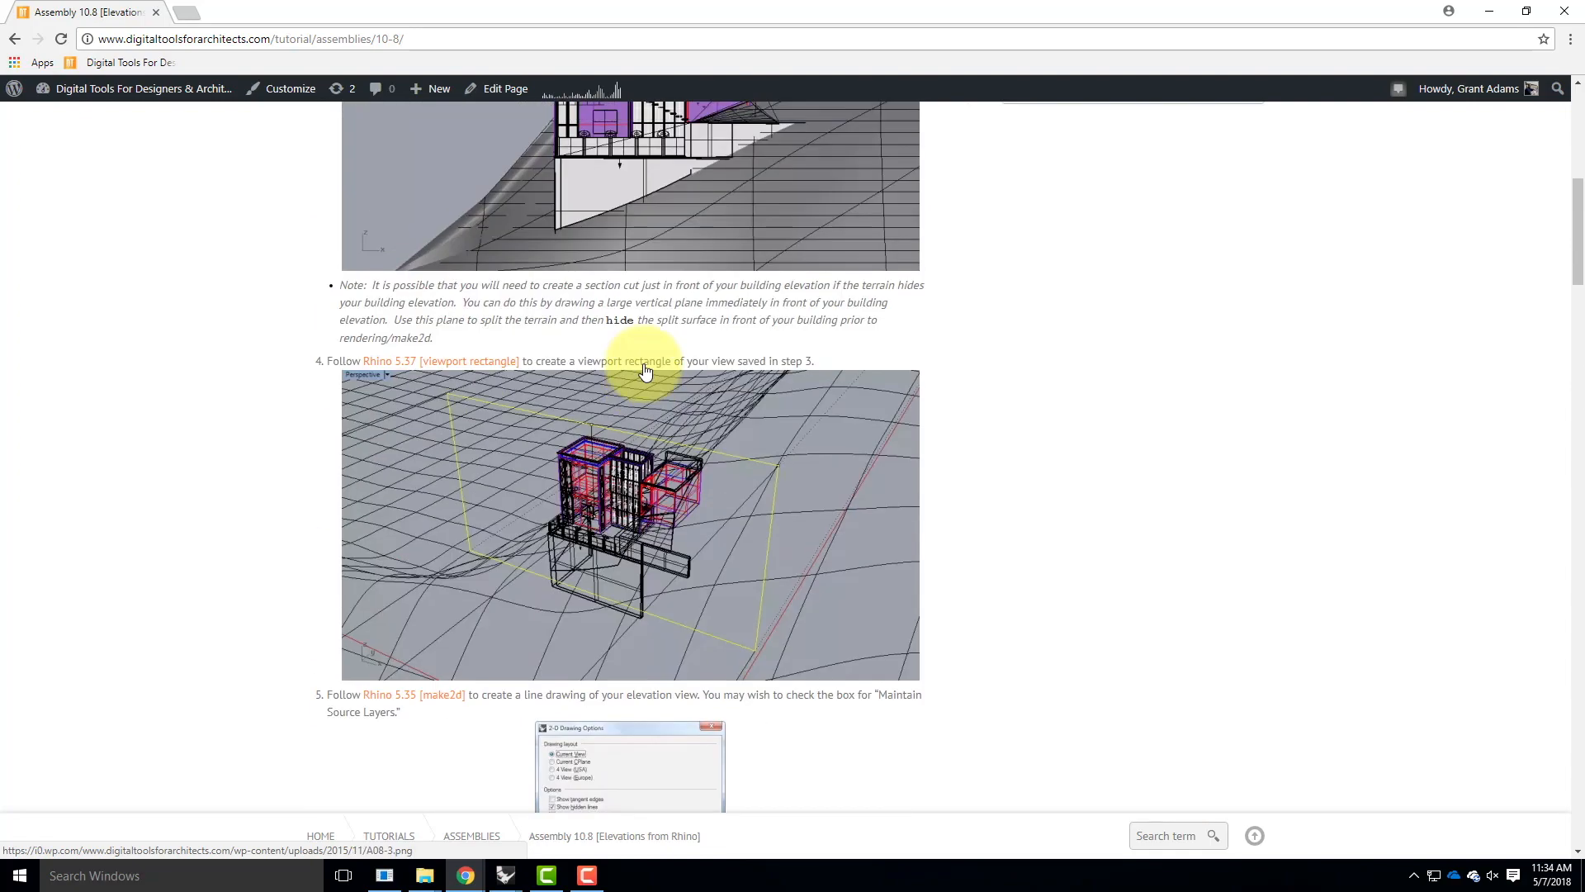
scroll(644, 364, up, 1)
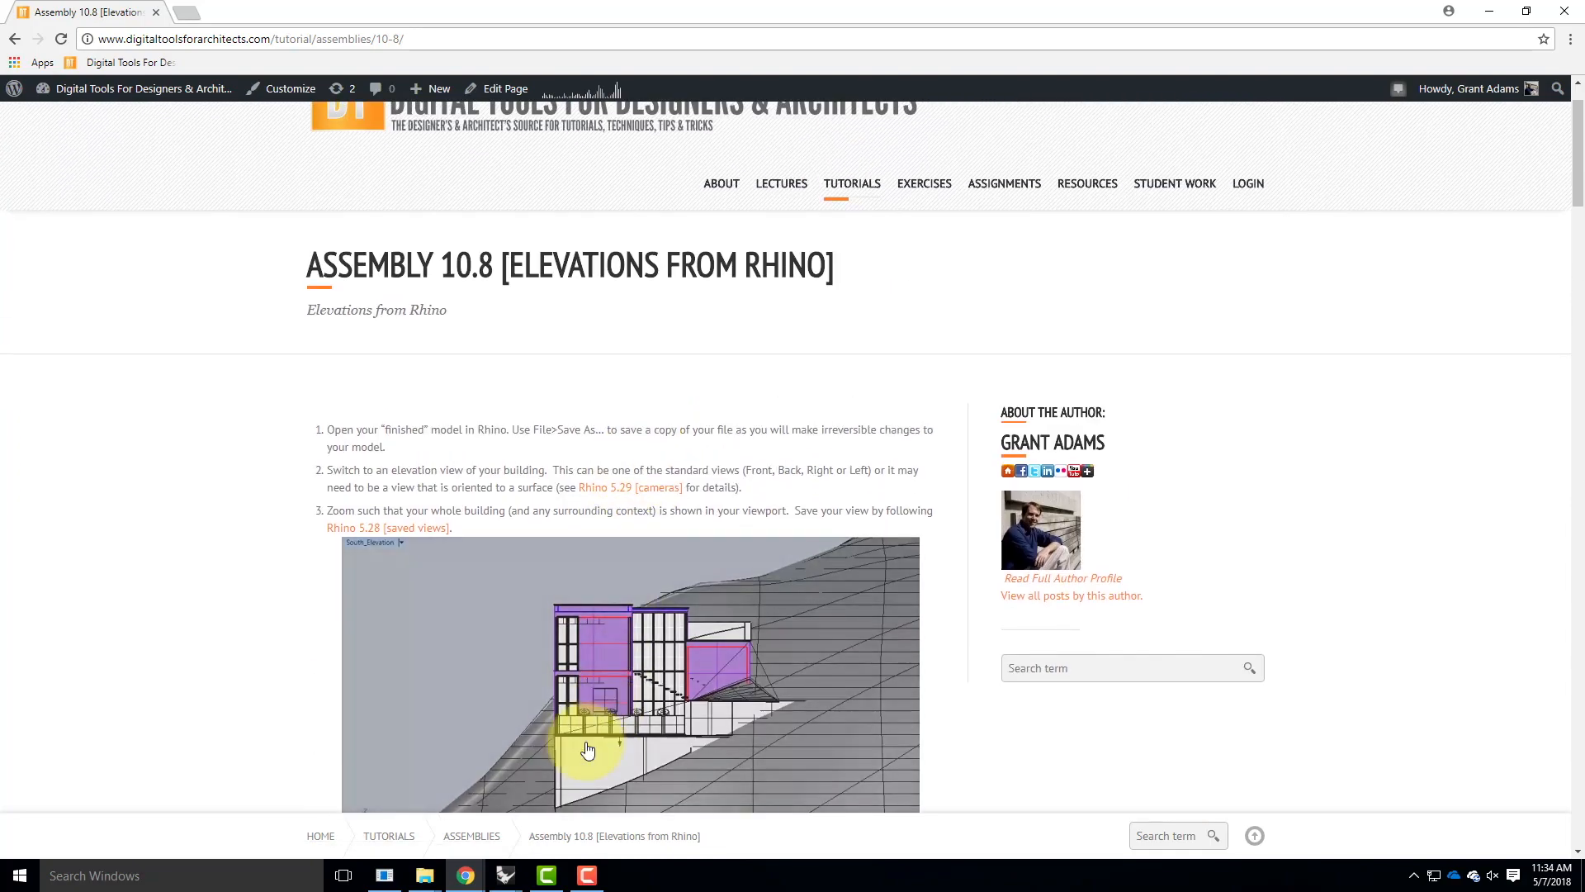
Step: Switch to the MasterSiteS2018-Elevation model in Rhino and maximize the Elevation01 viewport with nothing selected
click(505, 876)
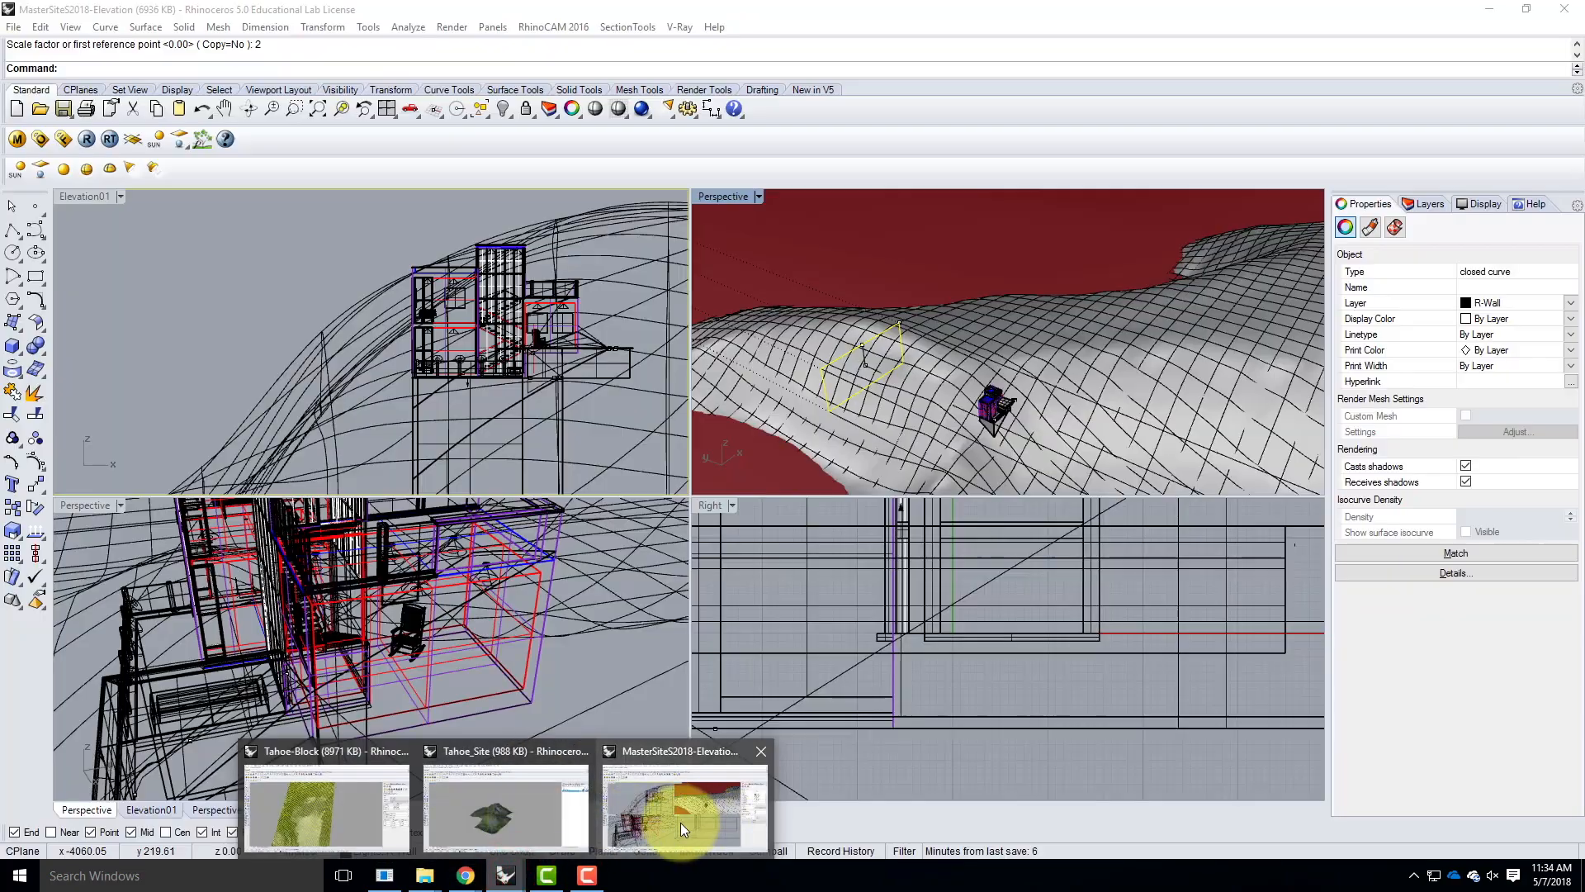
click(680, 822)
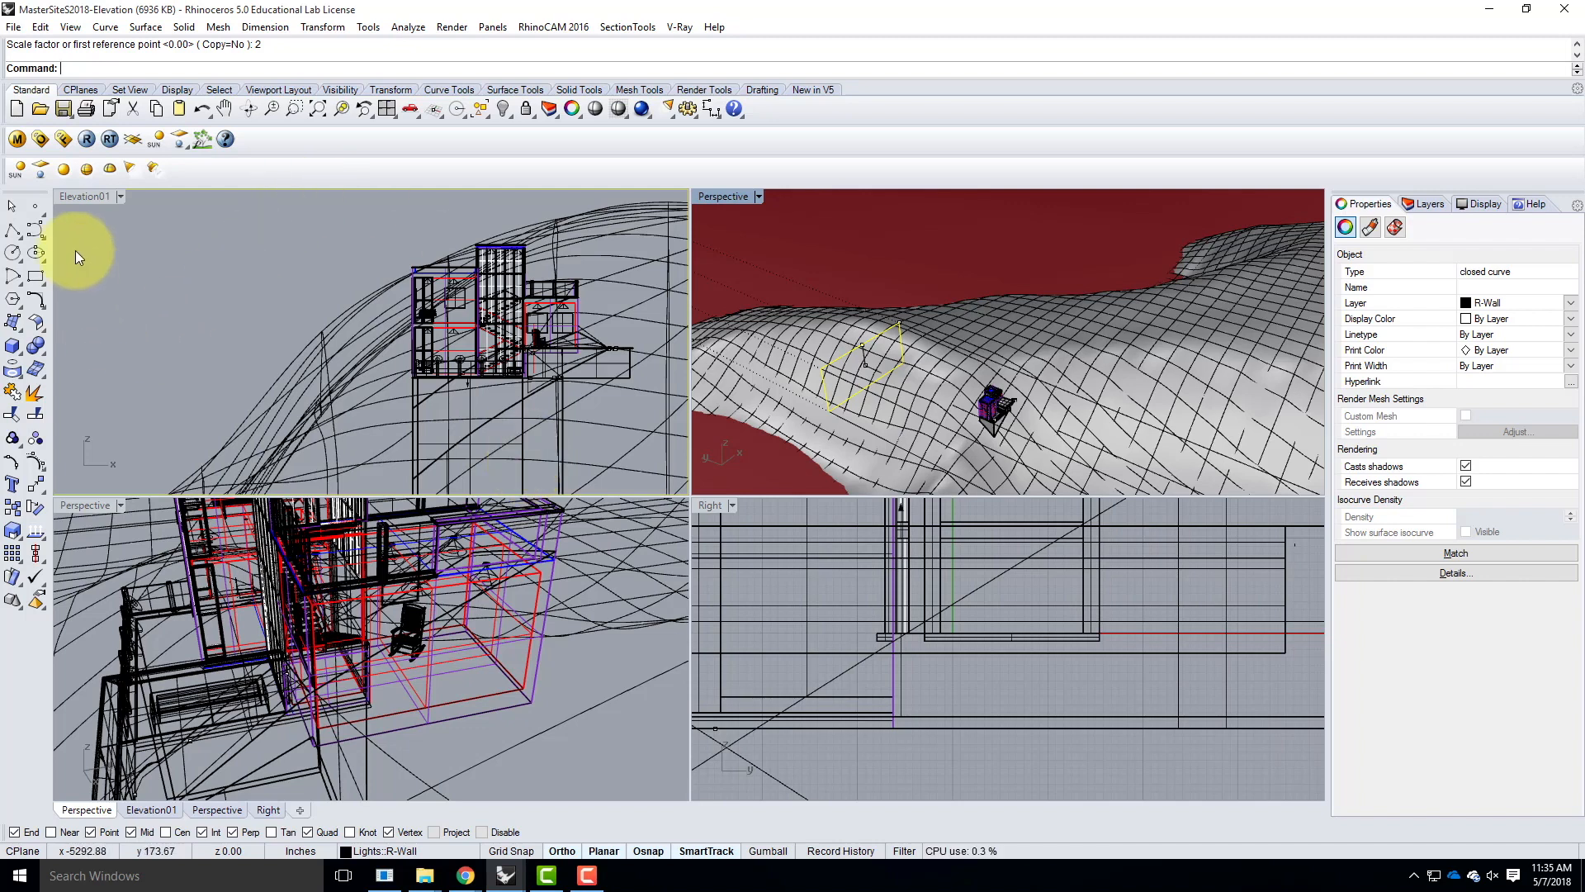
double_click(81, 194)
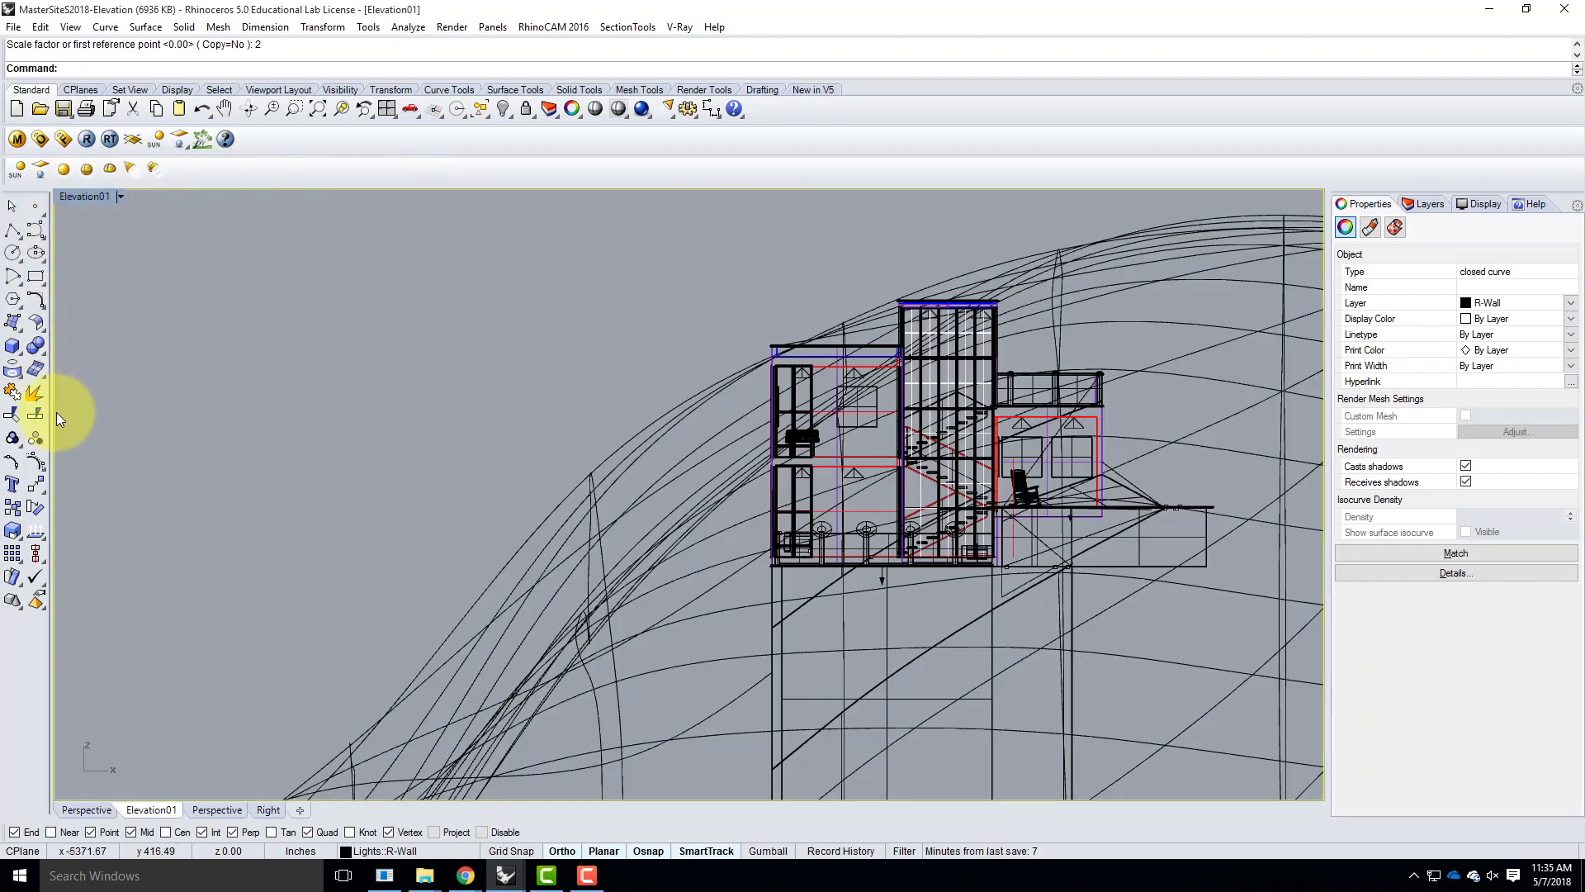
click(211, 339)
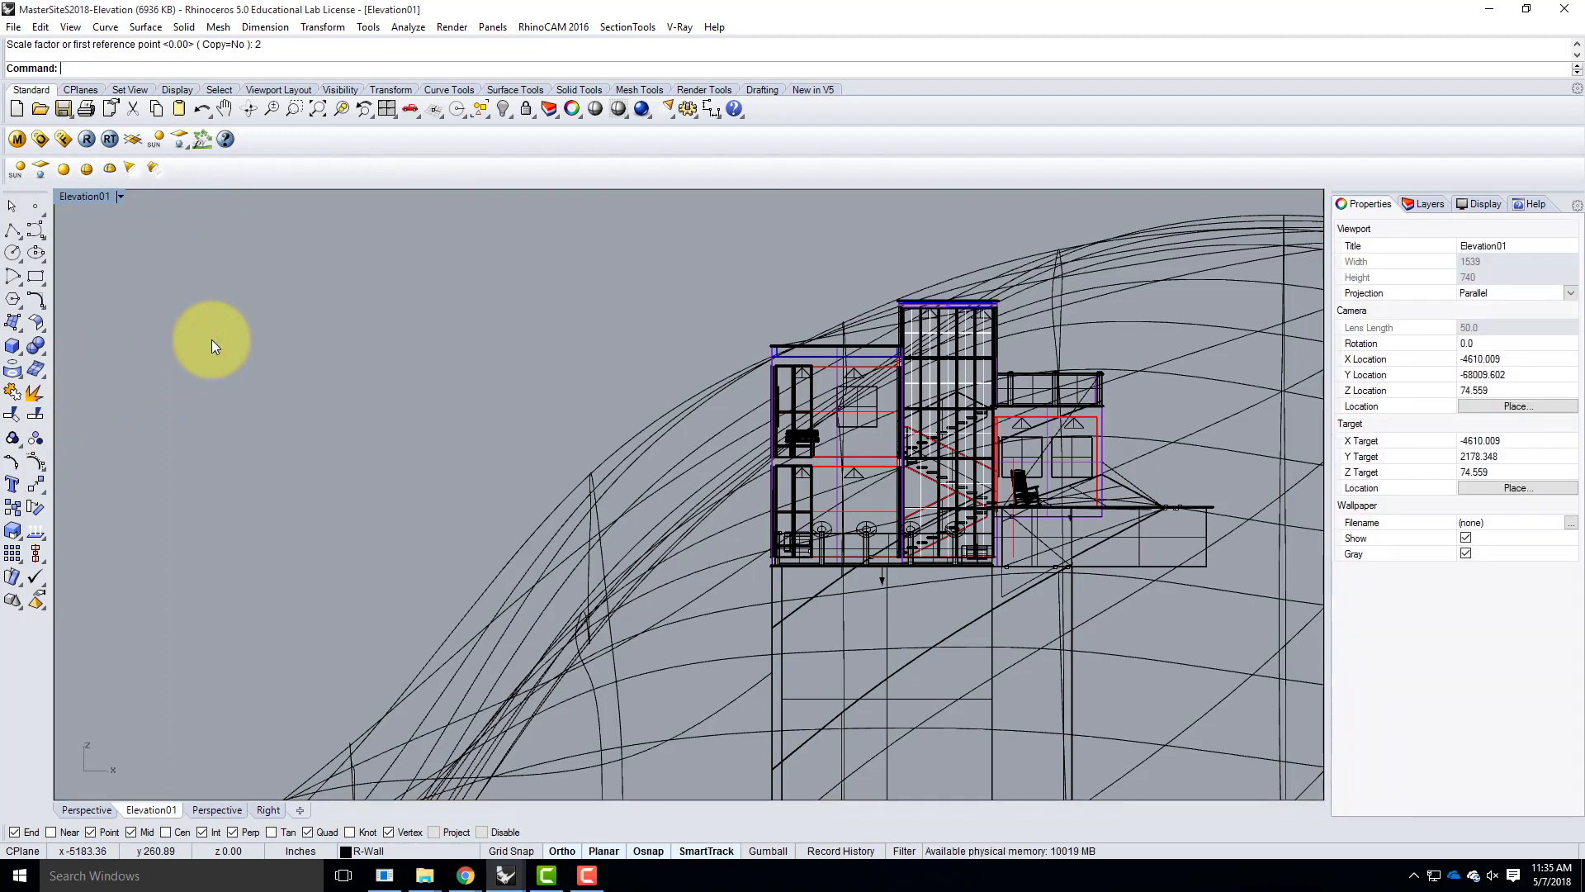
click(105, 28)
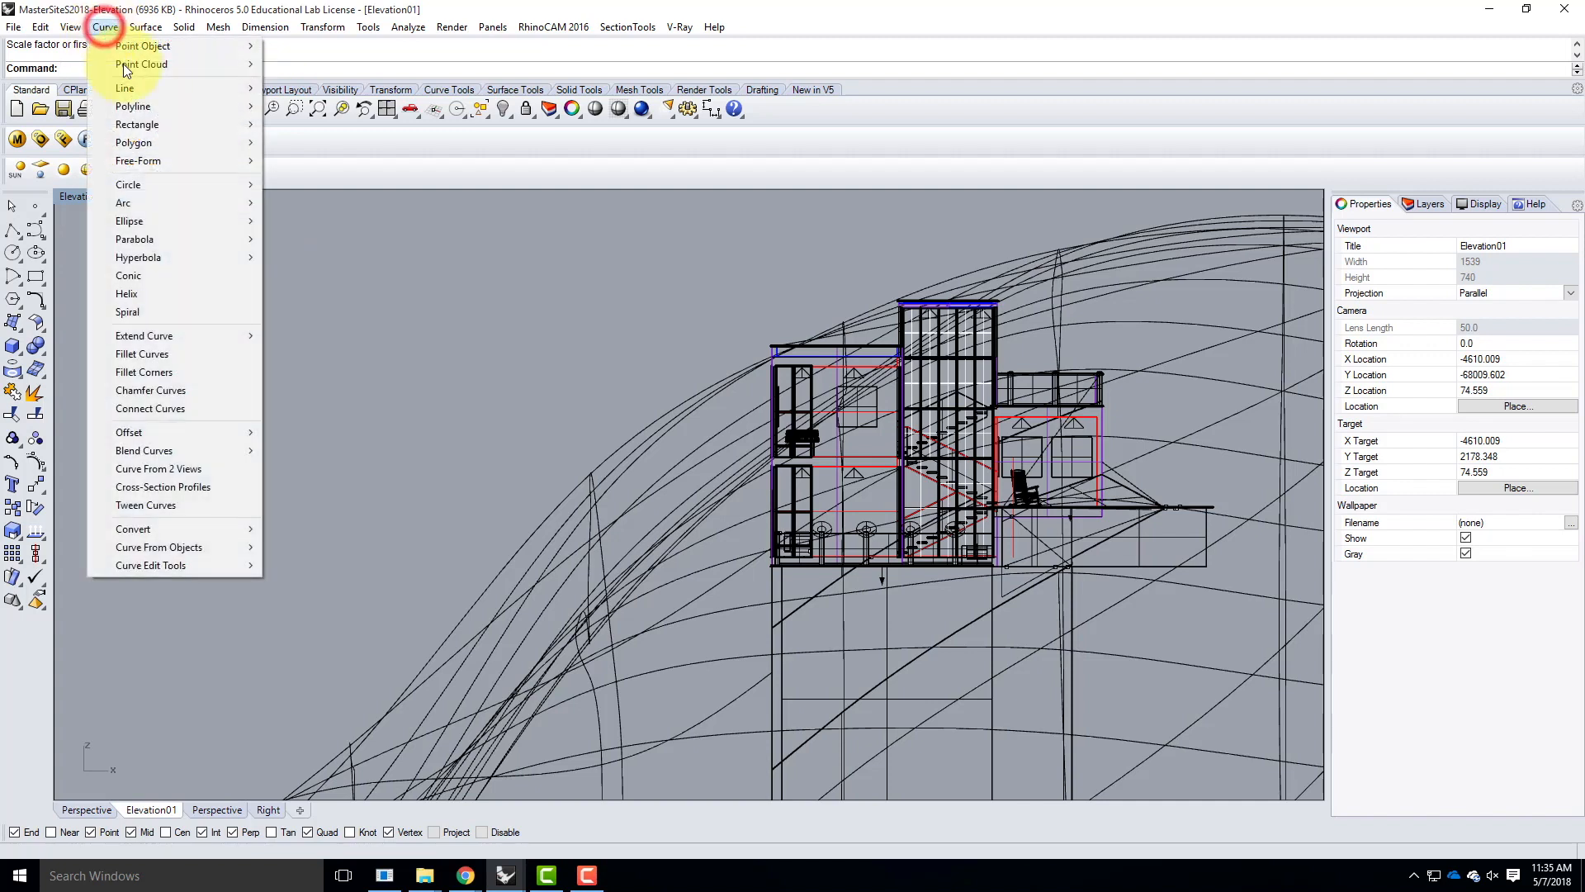
mouse_move(178, 549)
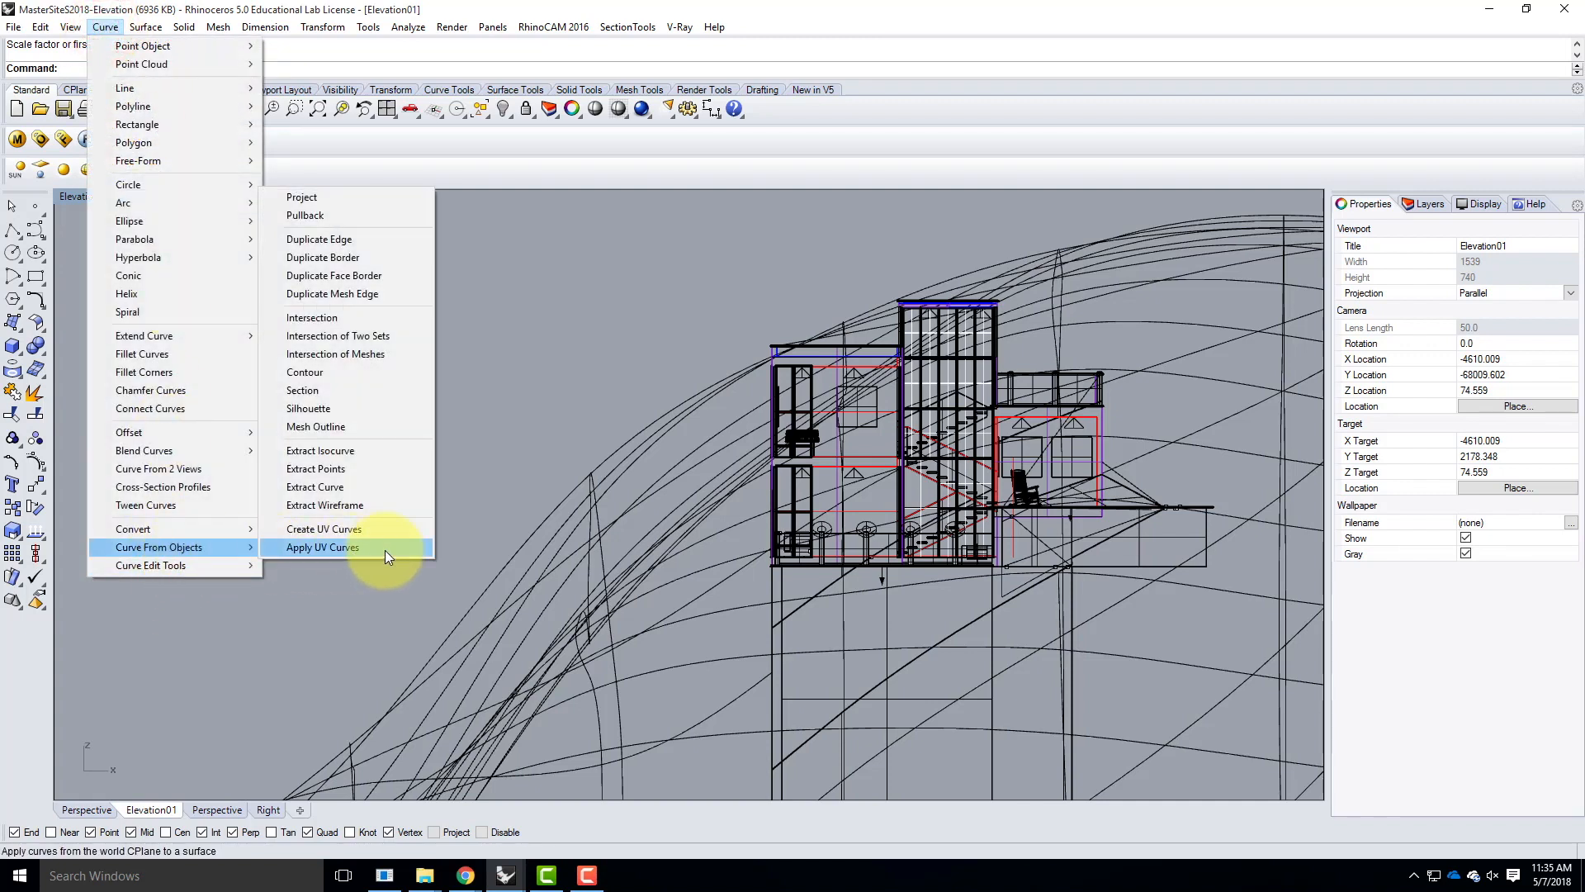
mouse_move(76, 33)
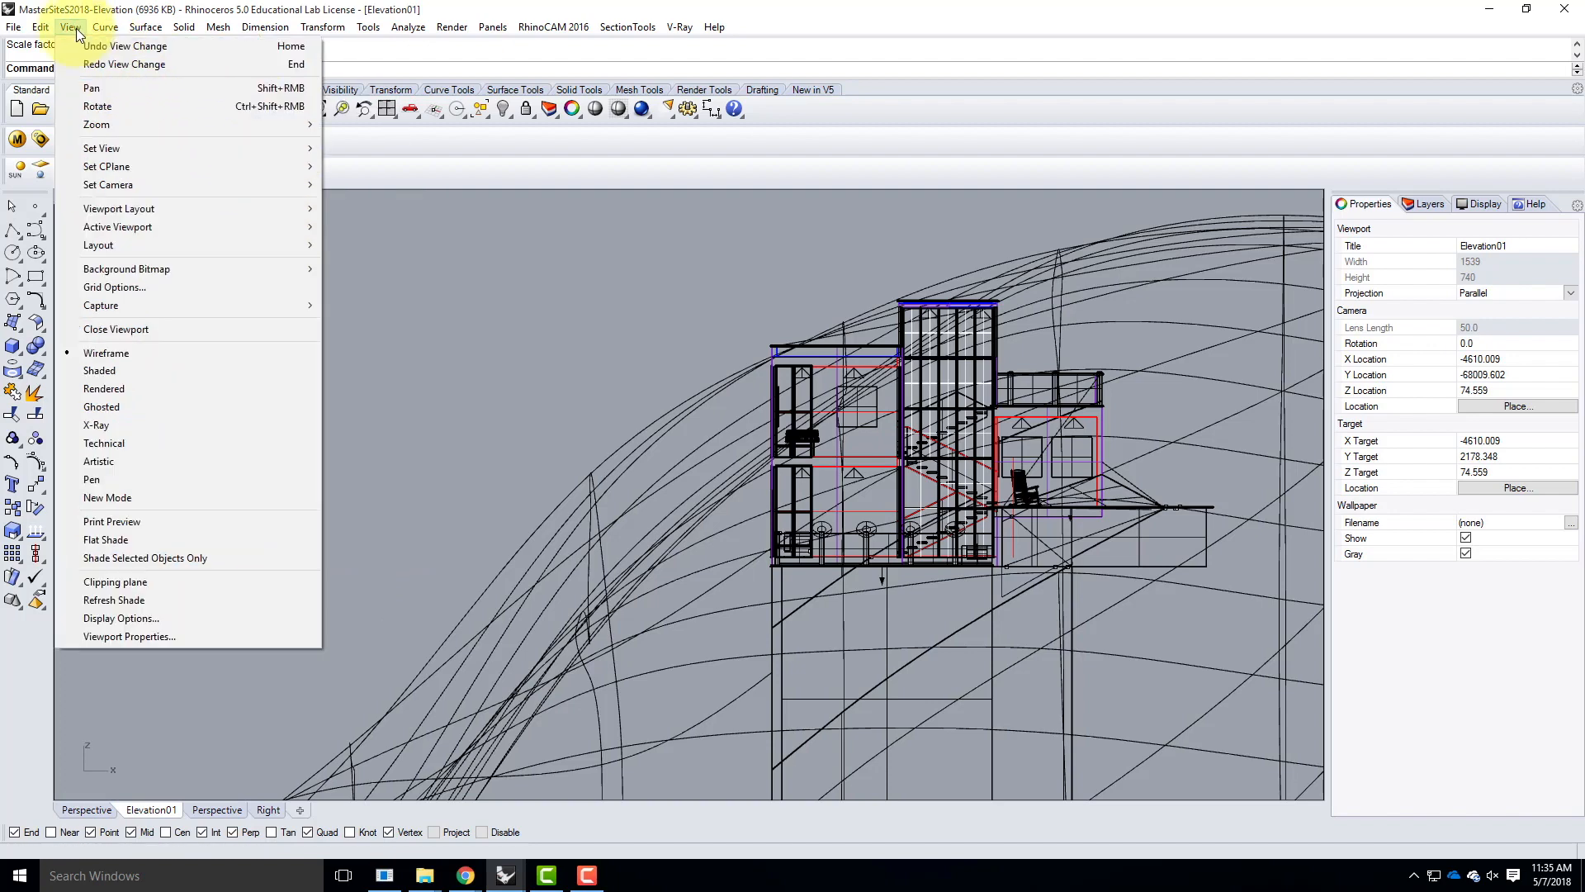
click(43, 30)
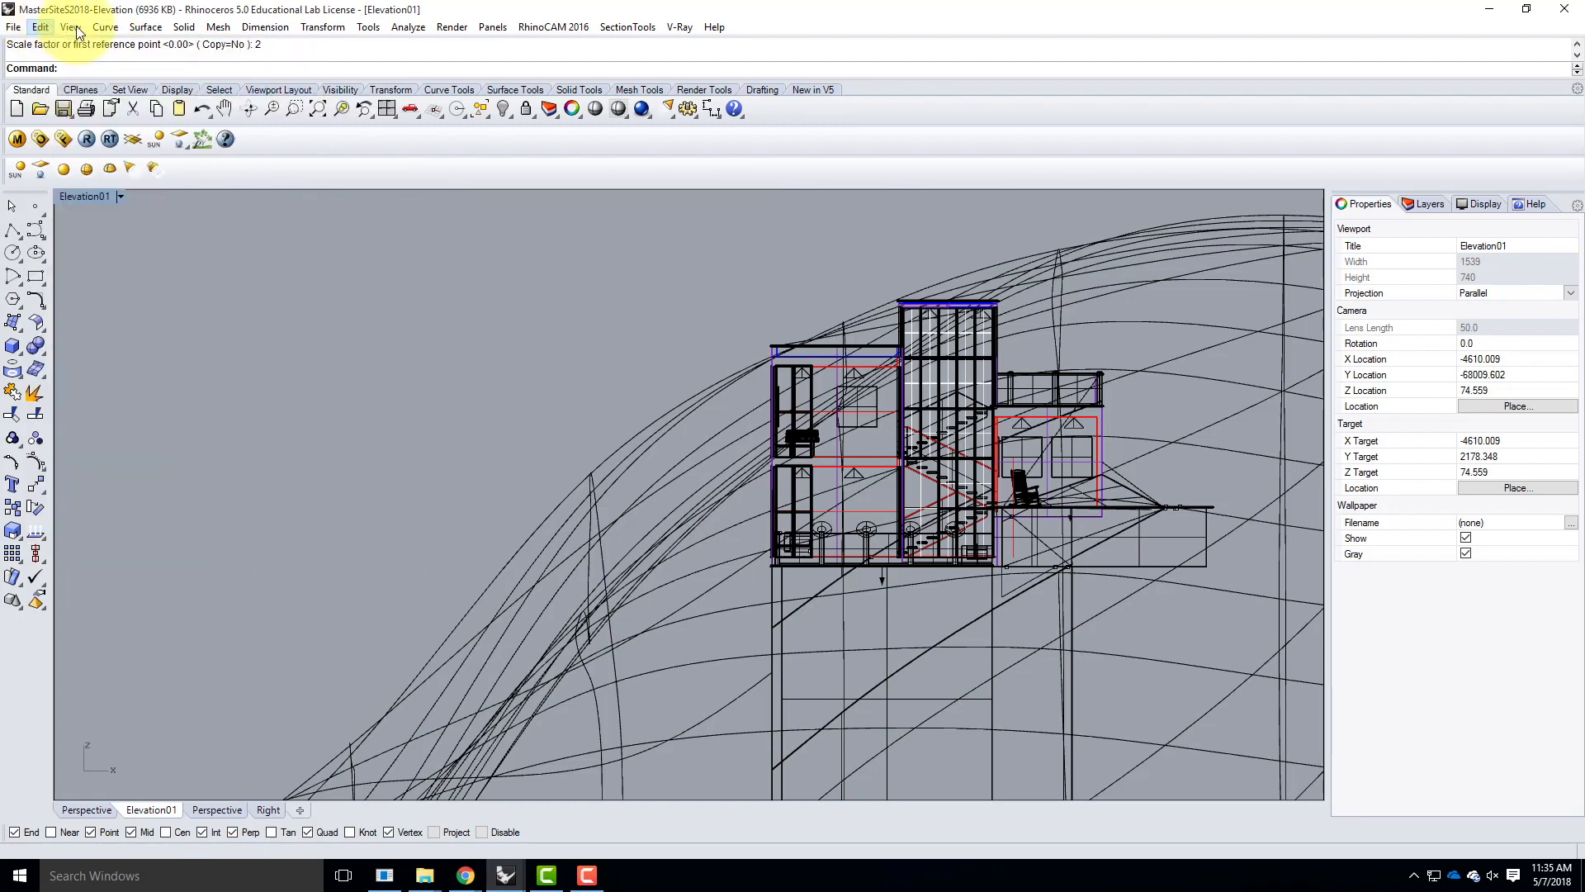
click(79, 32)
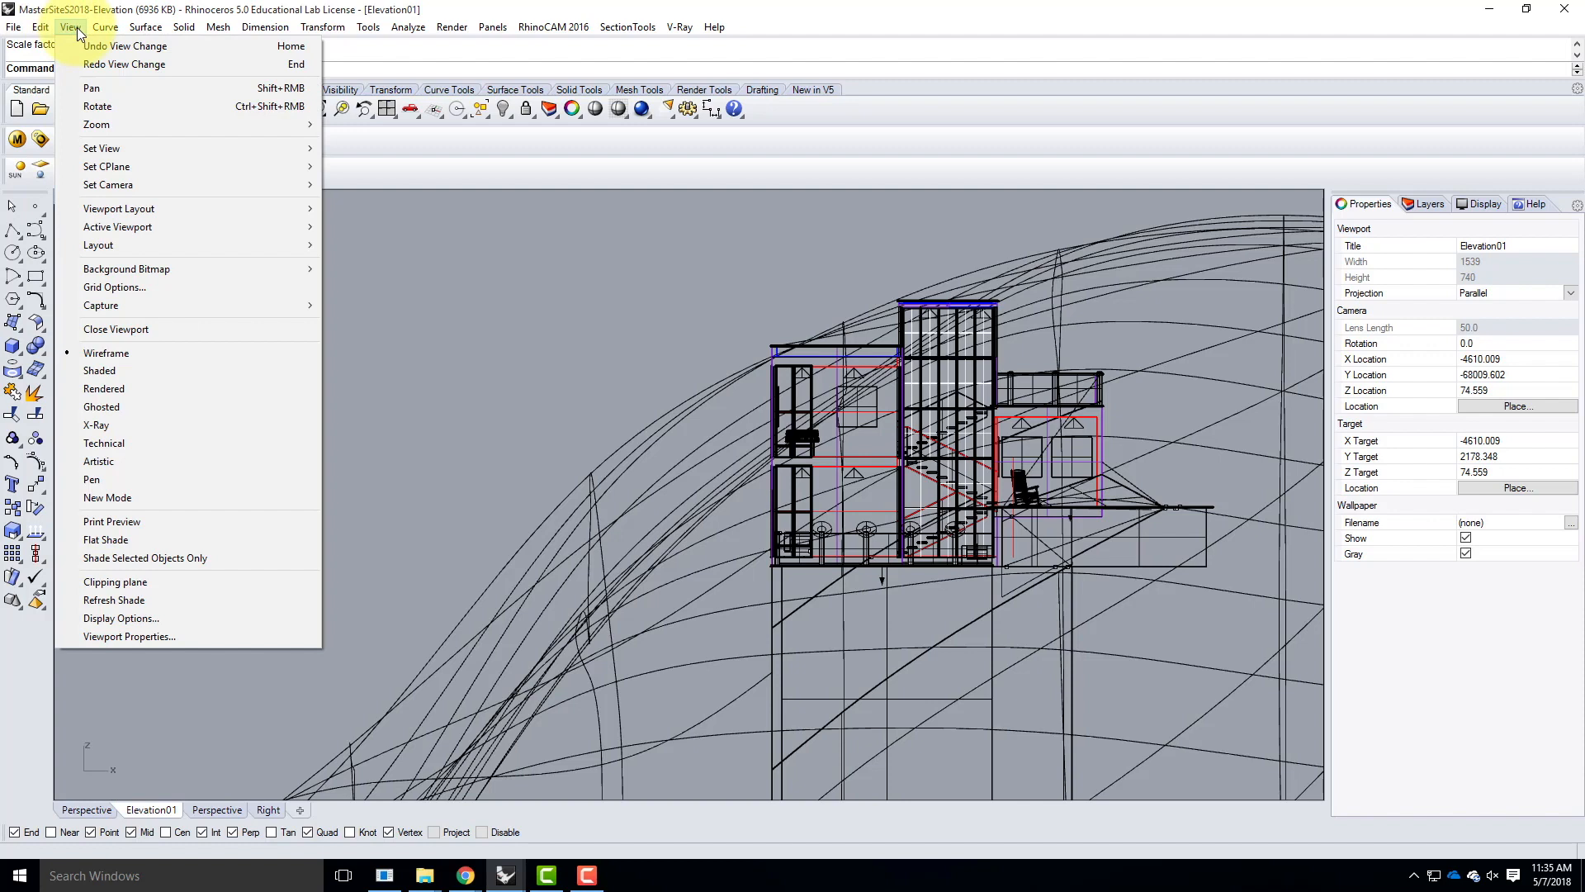
mouse_move(124, 27)
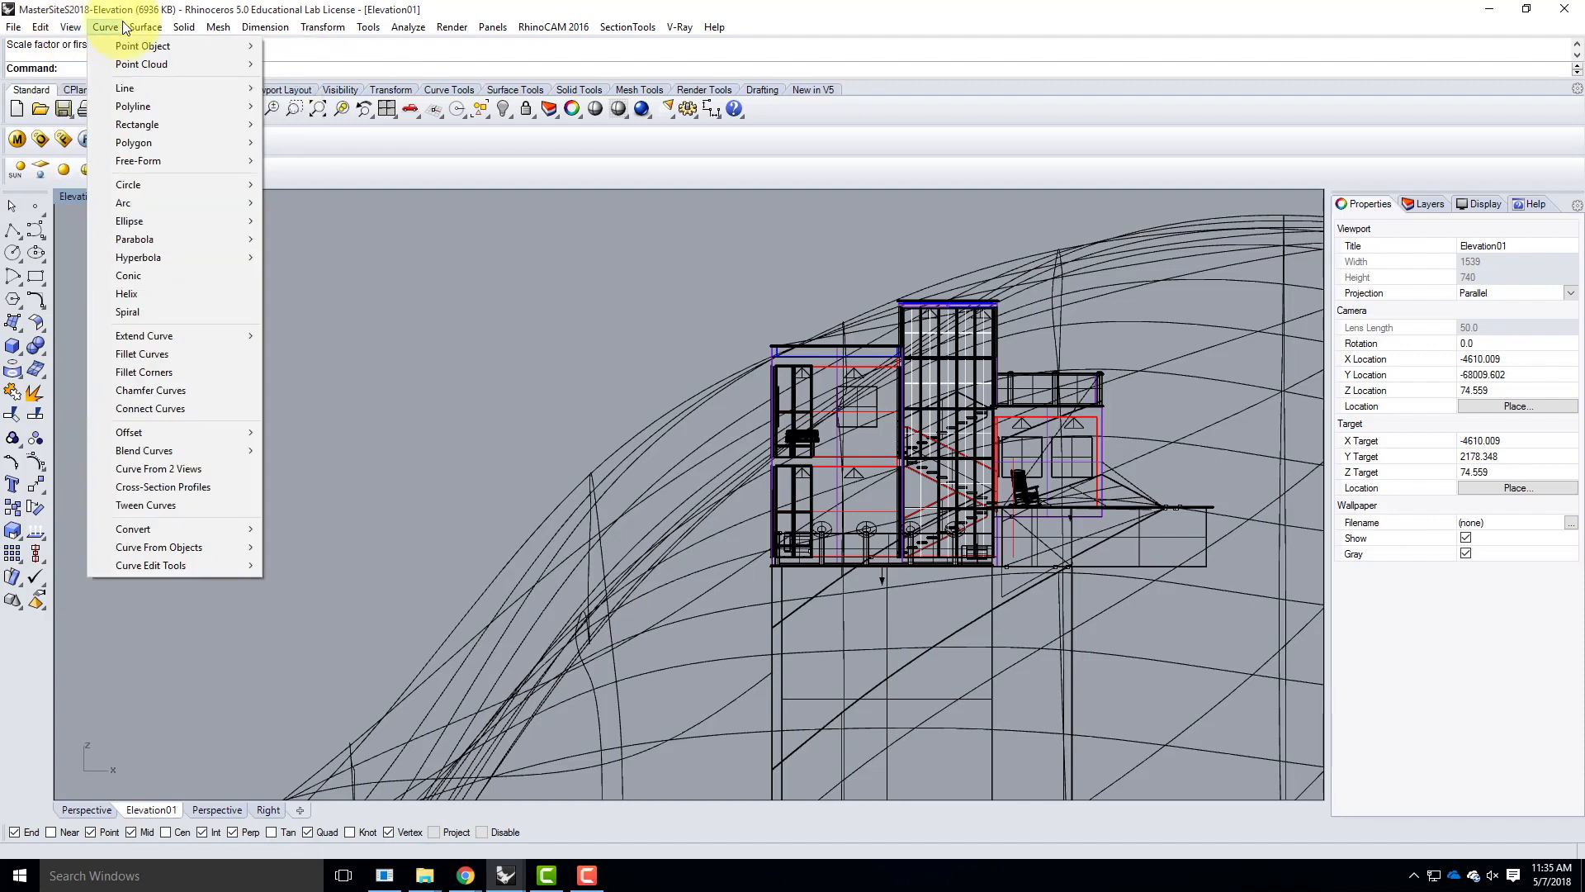
click(124, 27)
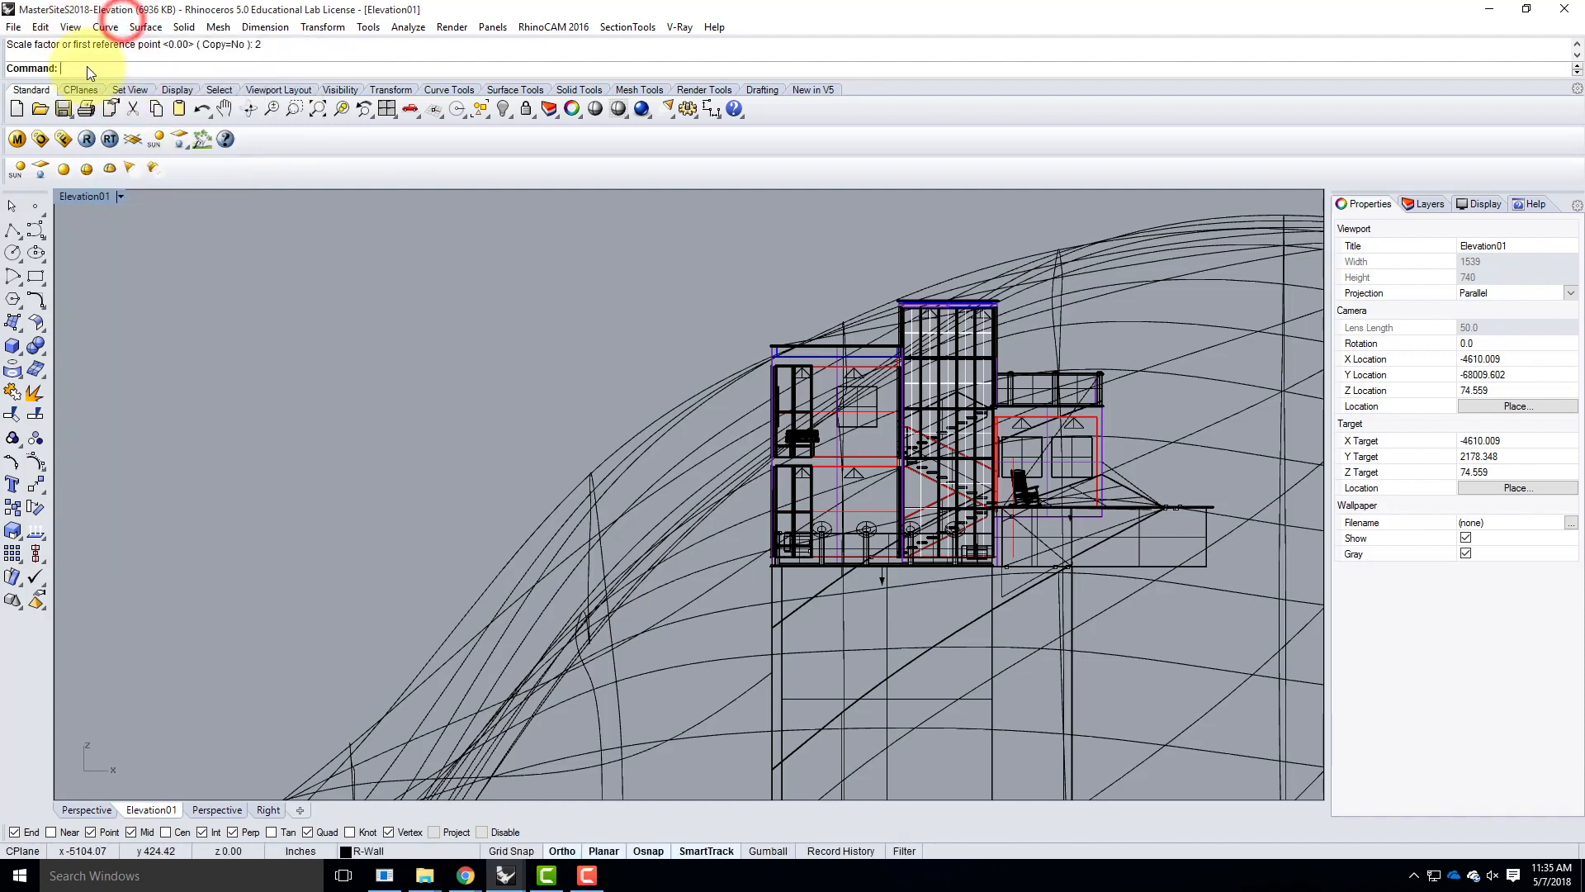
Step: Start Make2D with all objects in the Elevation01 view as the objects to draw
text(Make2D)
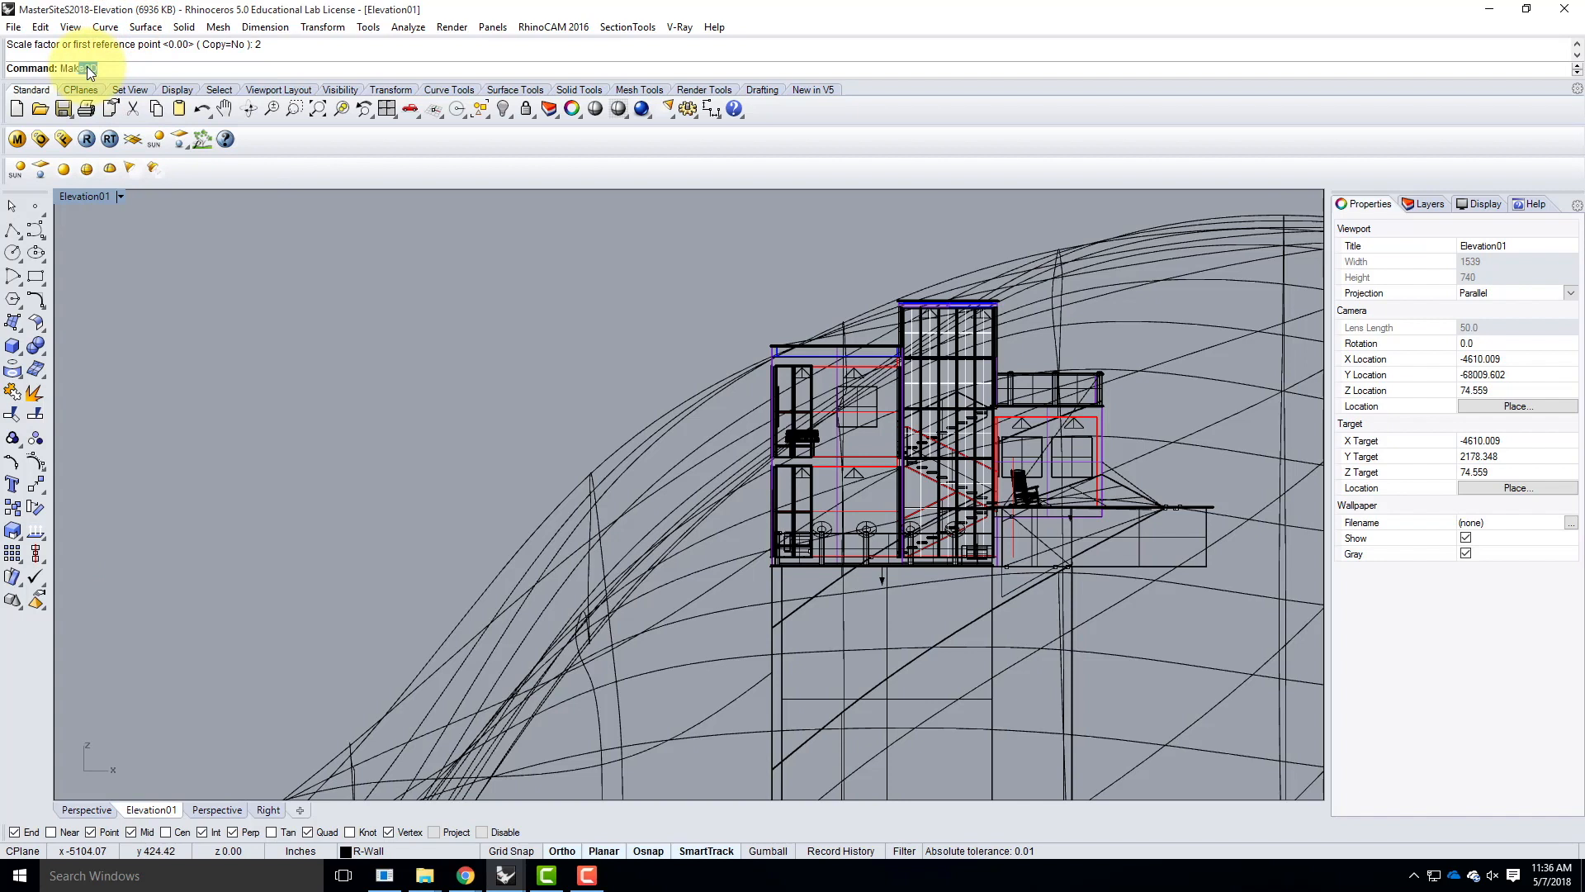
key(Return)
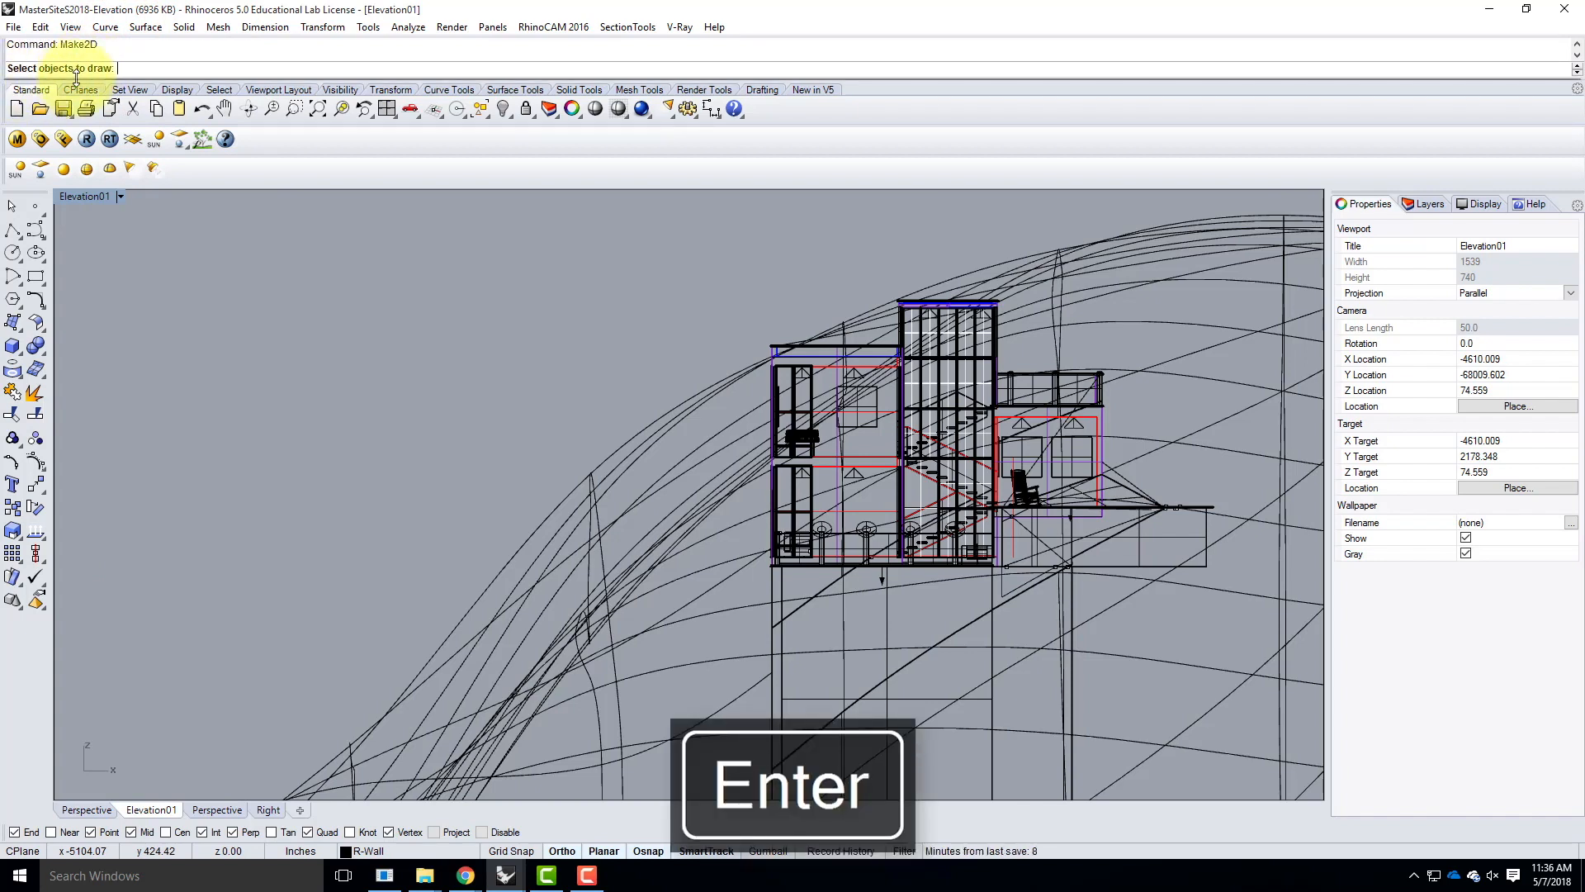
text(all)
key(Return)
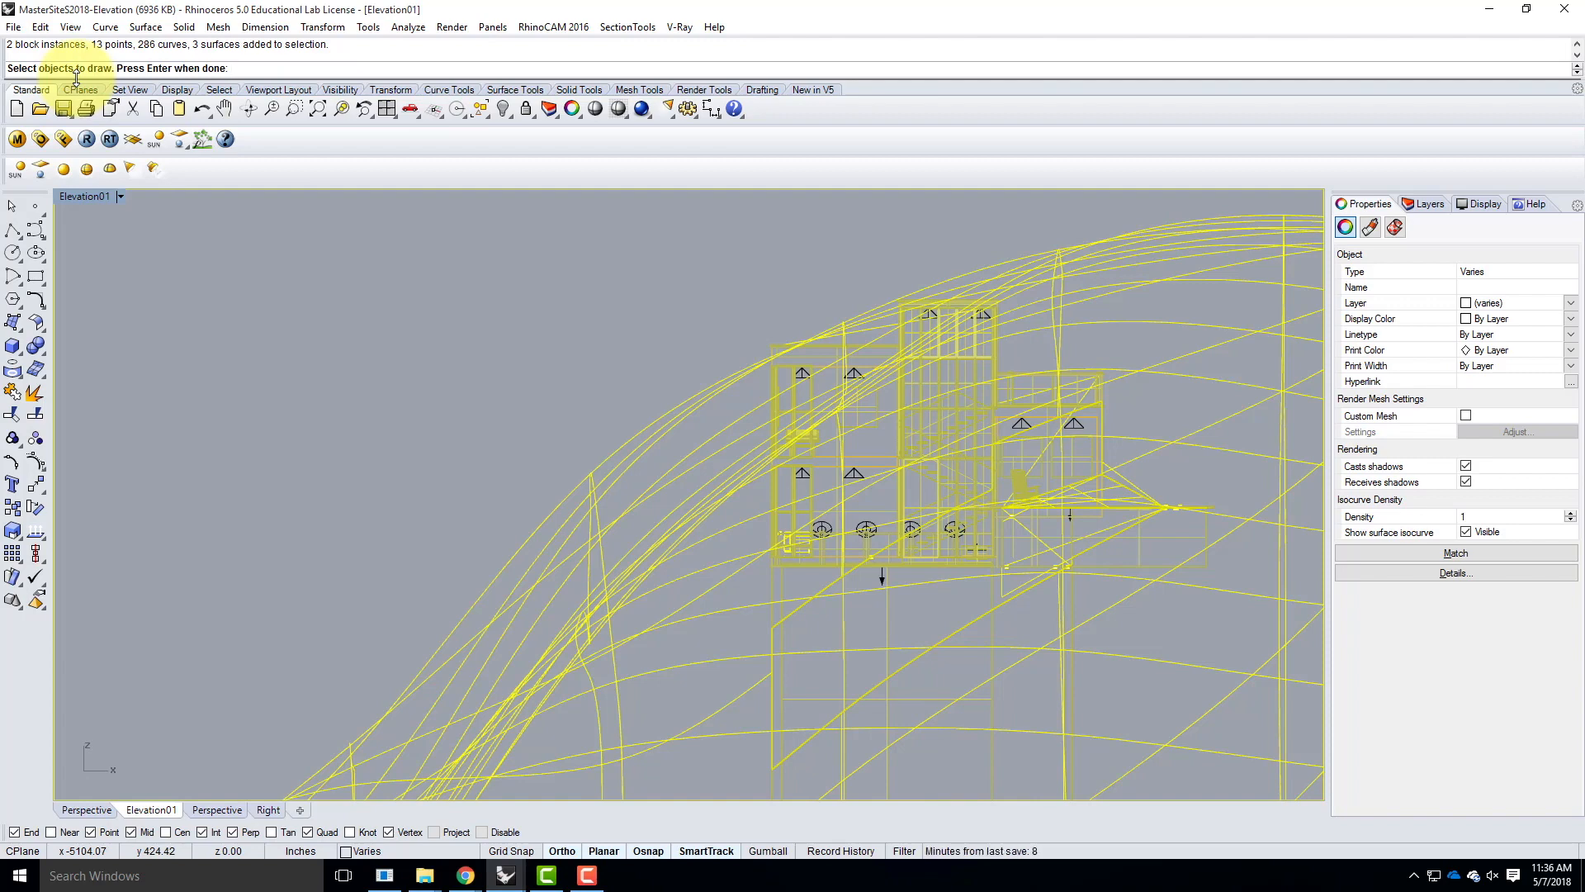
key(Return)
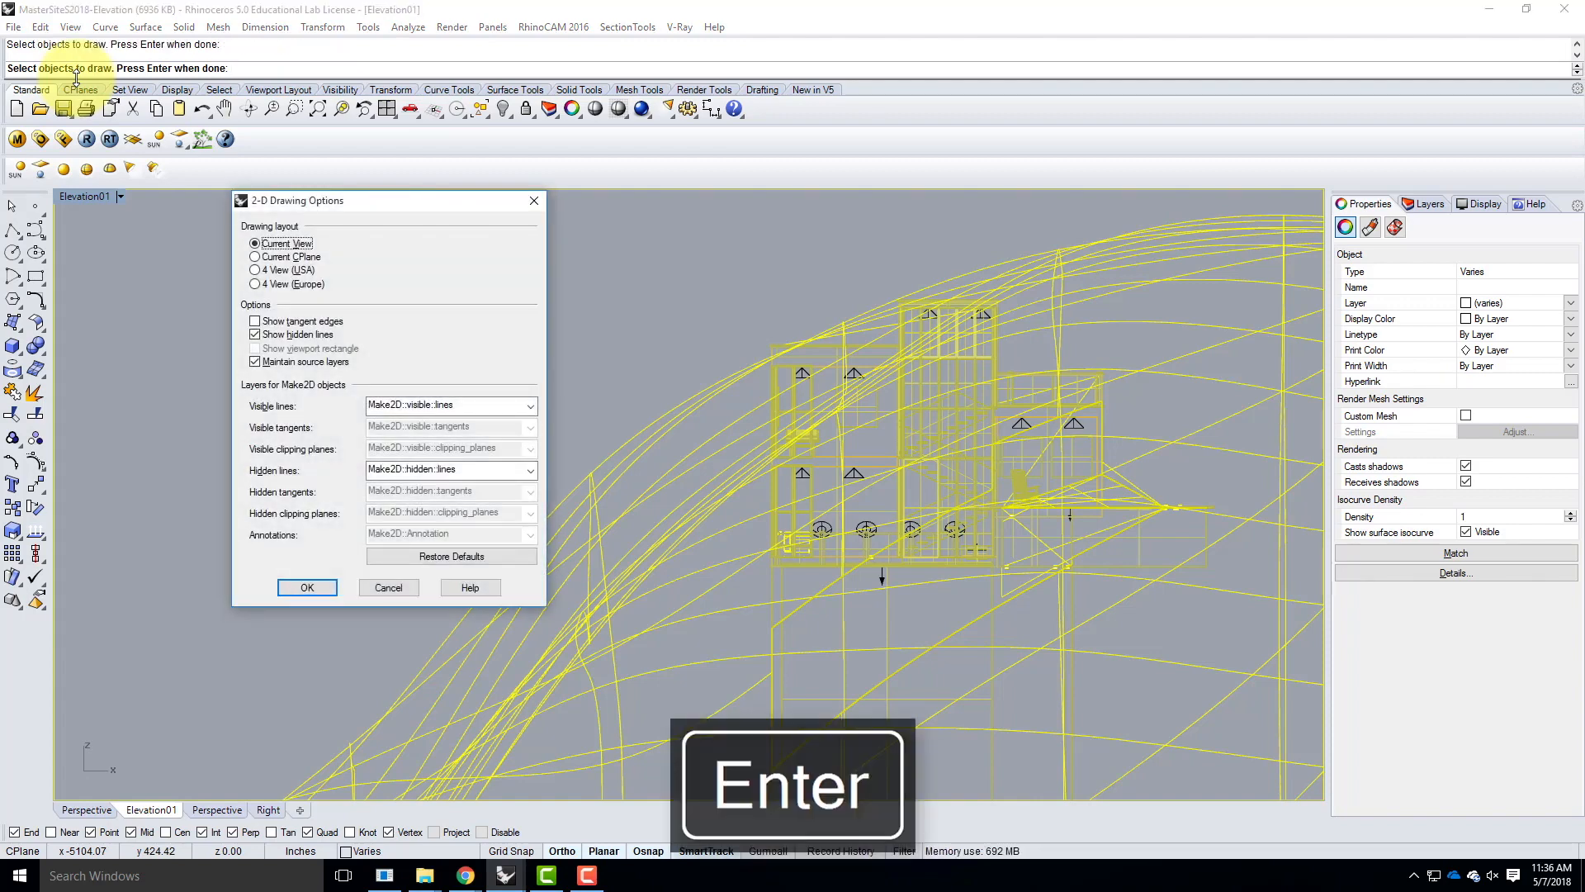
Step: Generate the 2D drawing from the current view with hidden lines shown and Maintain source layers turned off
drag(344, 207, 330, 231)
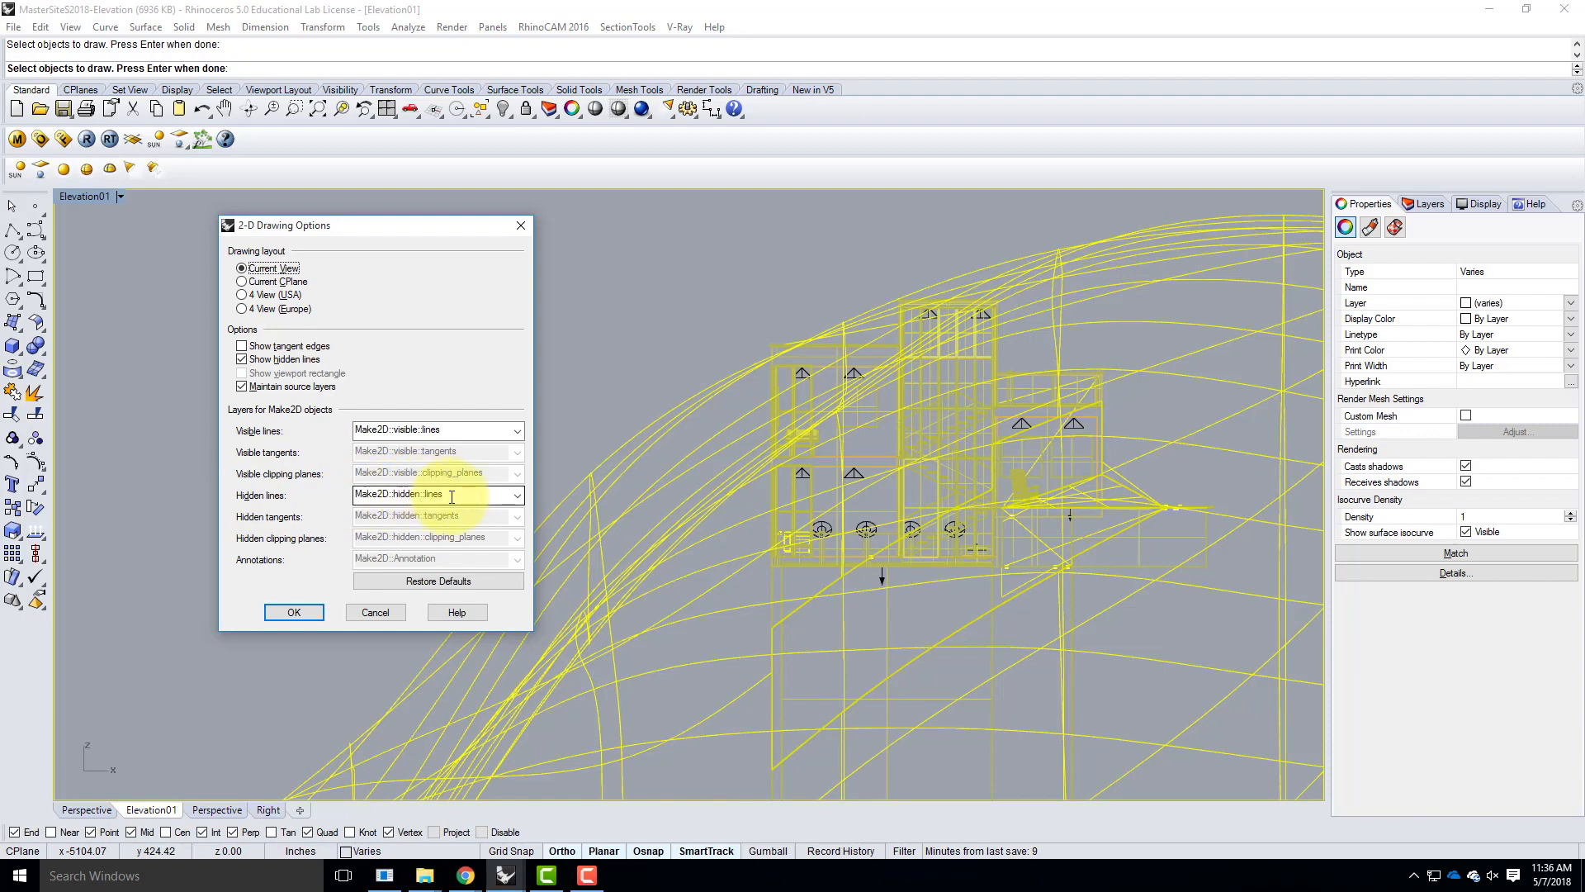
click(244, 387)
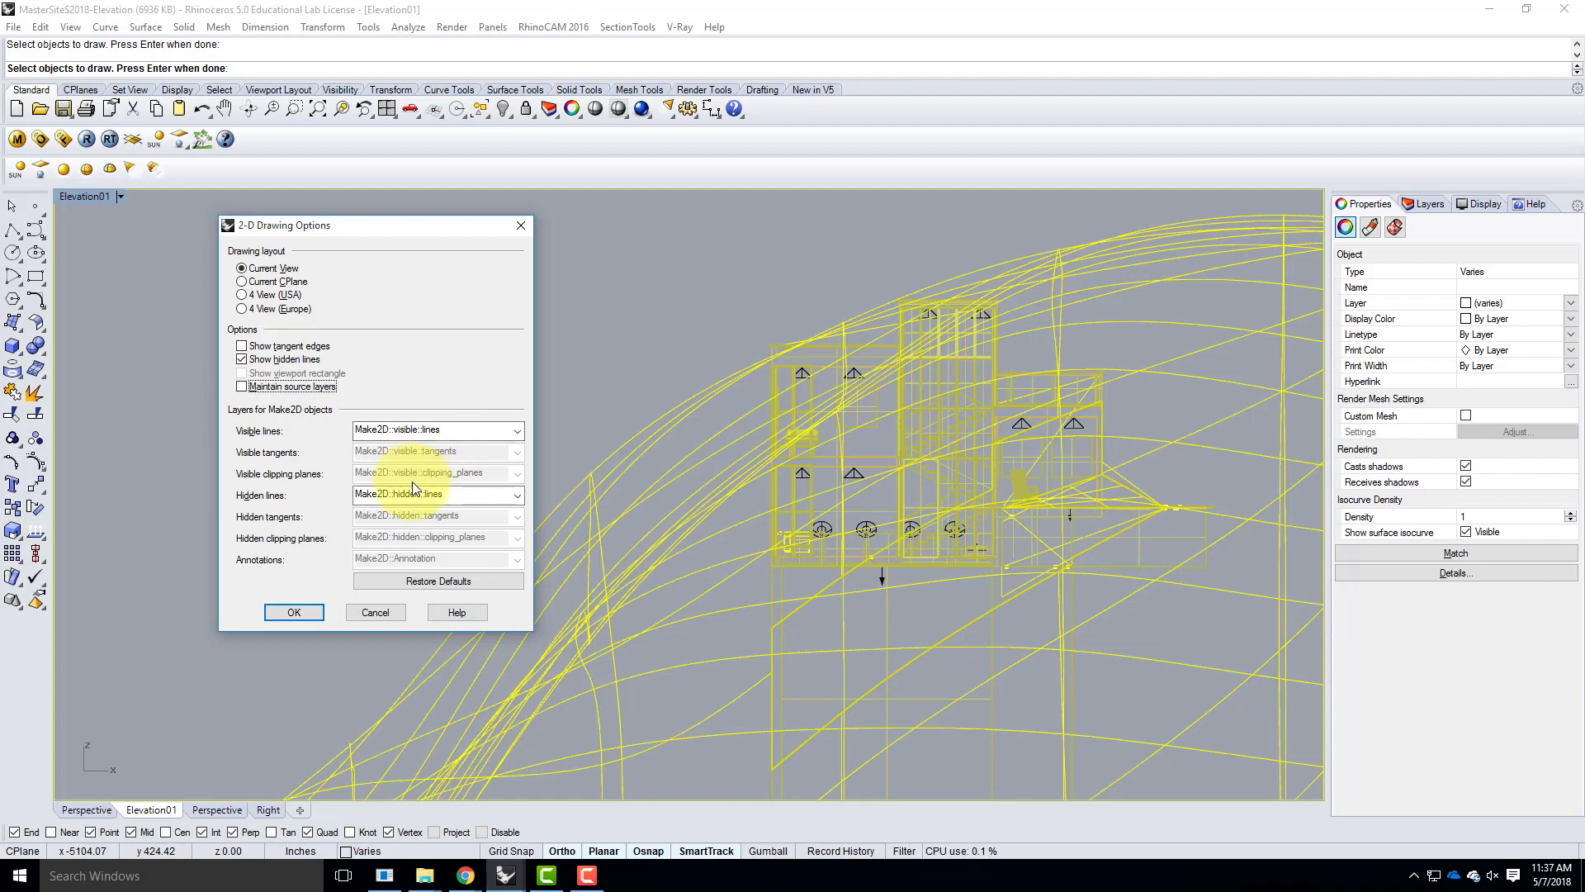
click(241, 387)
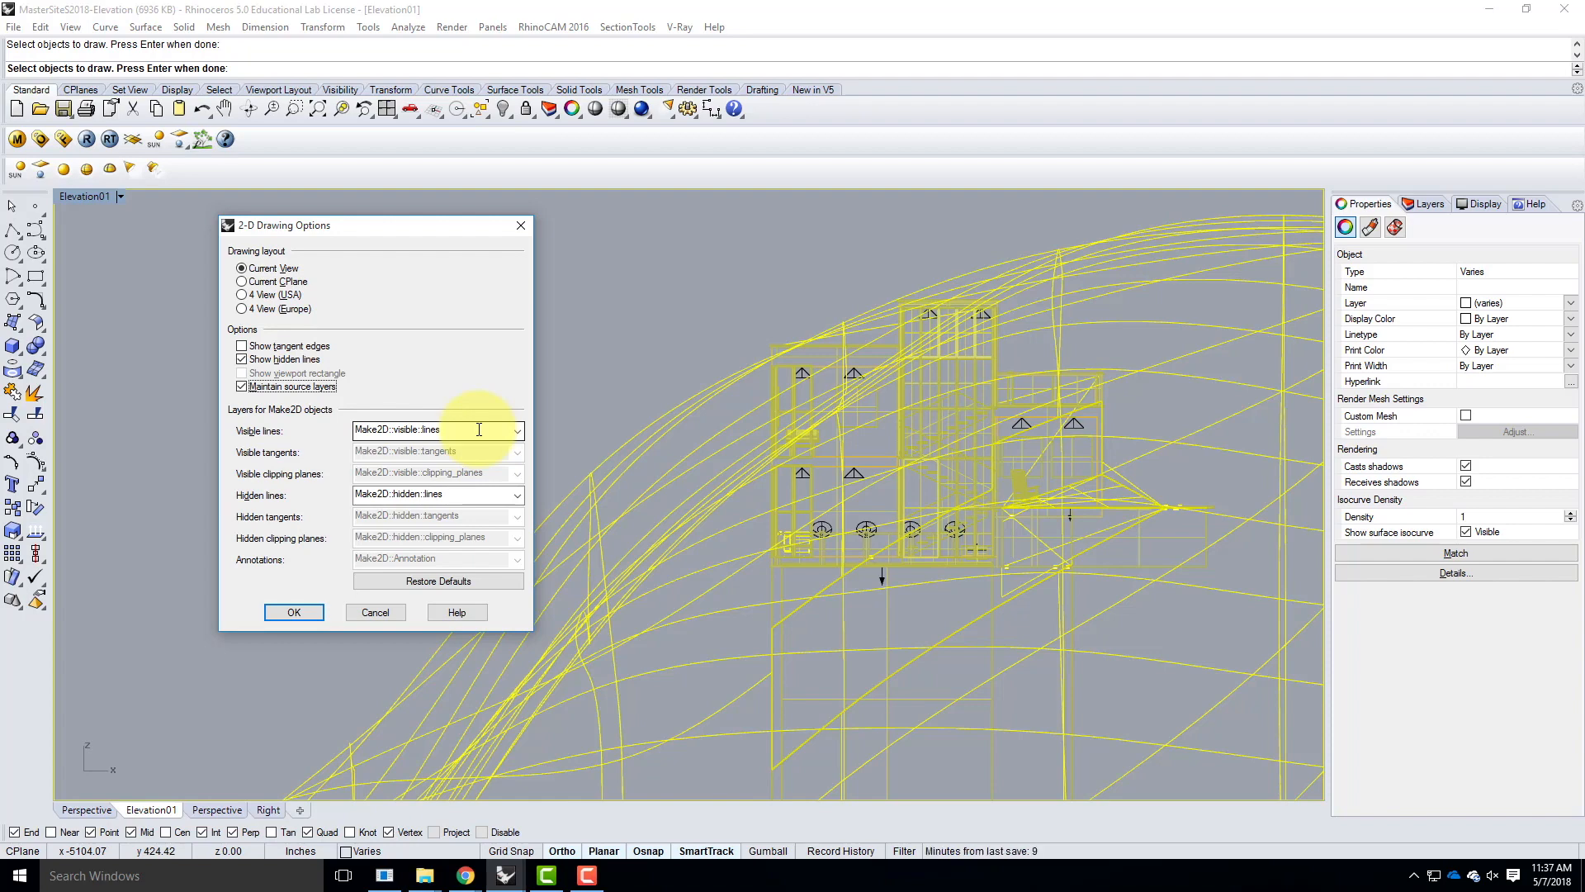
click(241, 387)
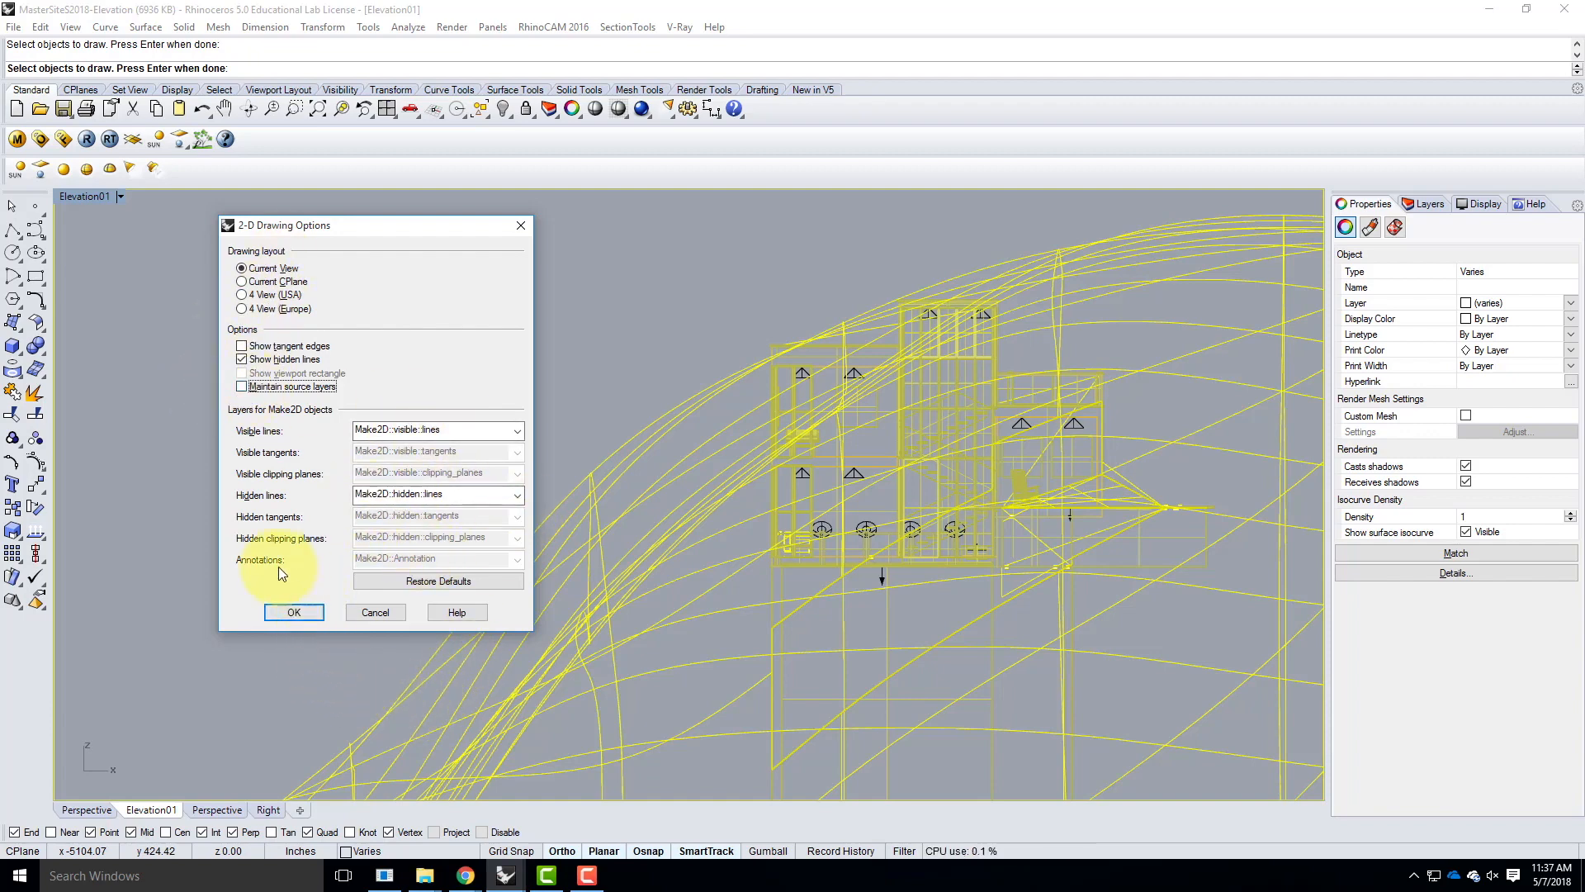
click(304, 616)
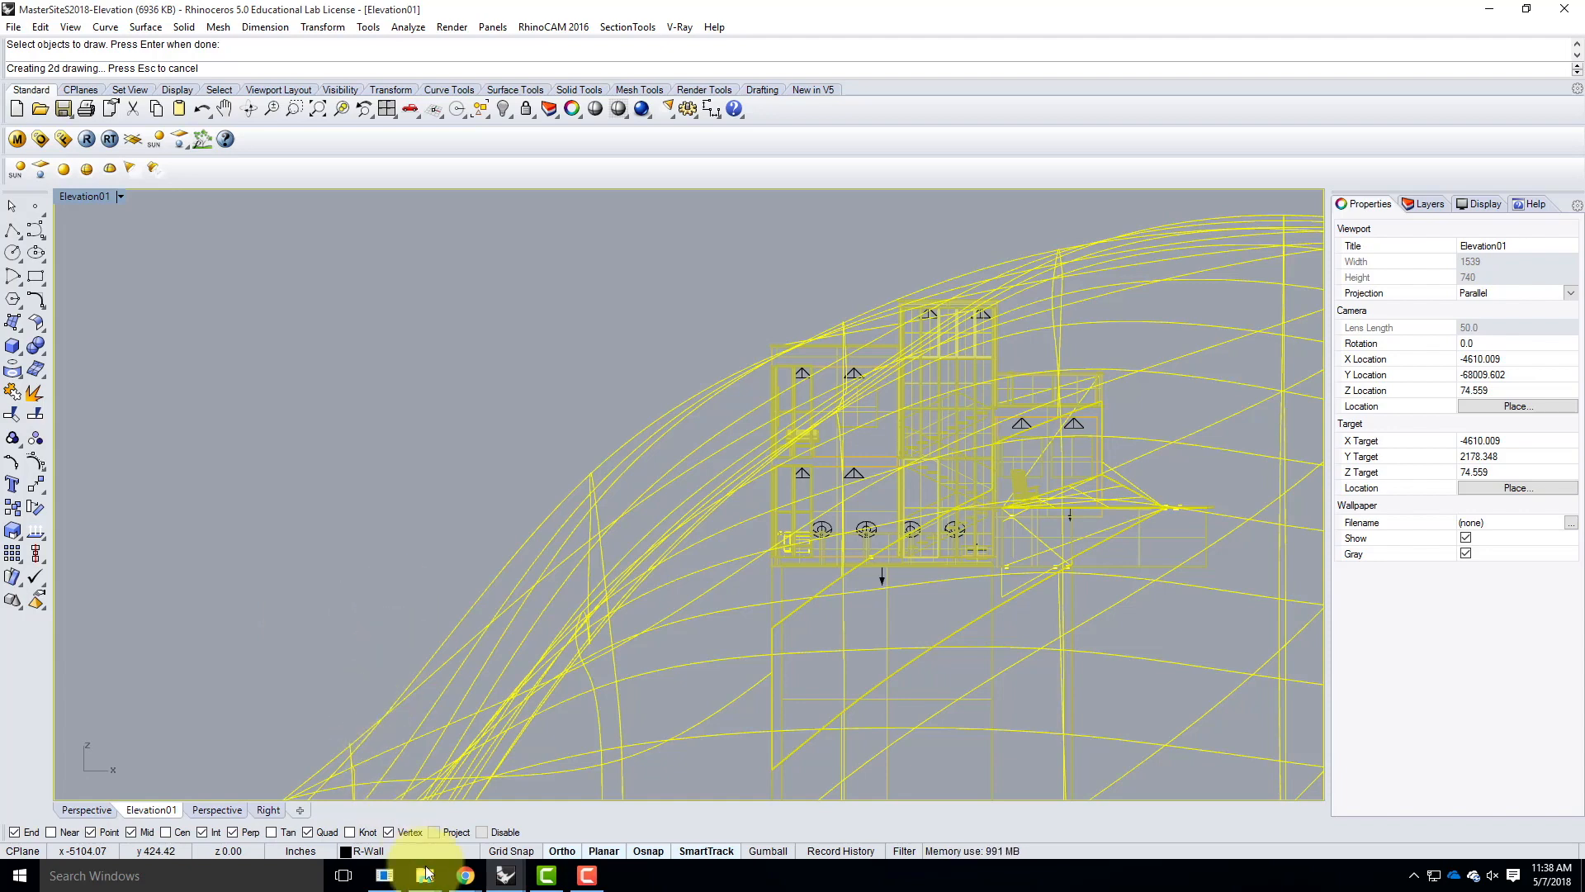
Step: Switch to the Assembly 10.8 page in Chrome, review the steps following make2d, and return to Rhino
click(467, 878)
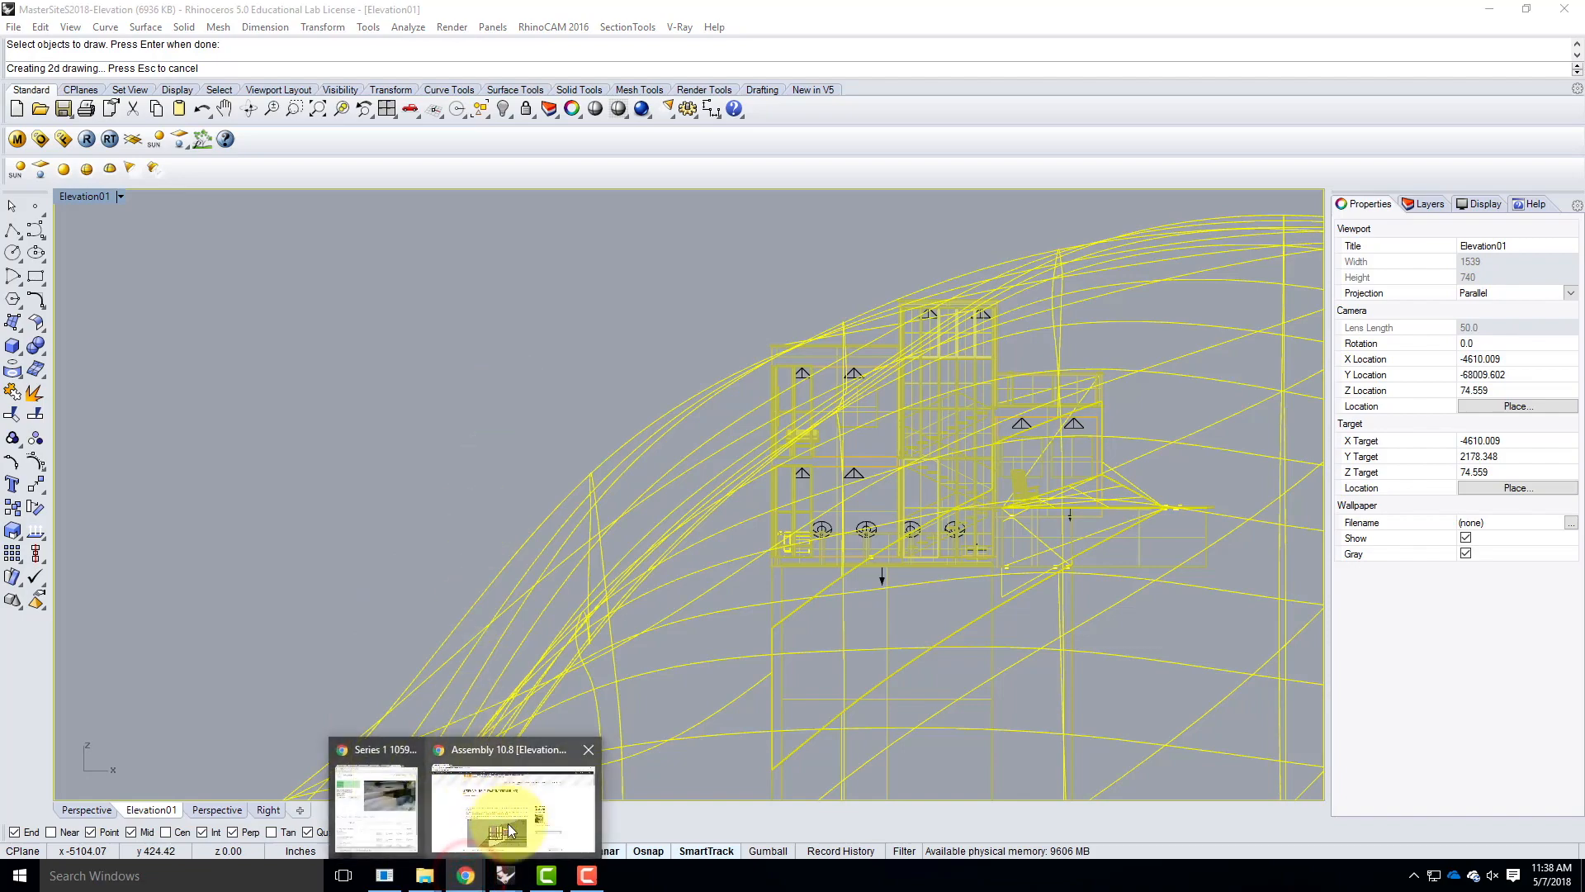
click(508, 817)
scroll(554, 427, down, 12)
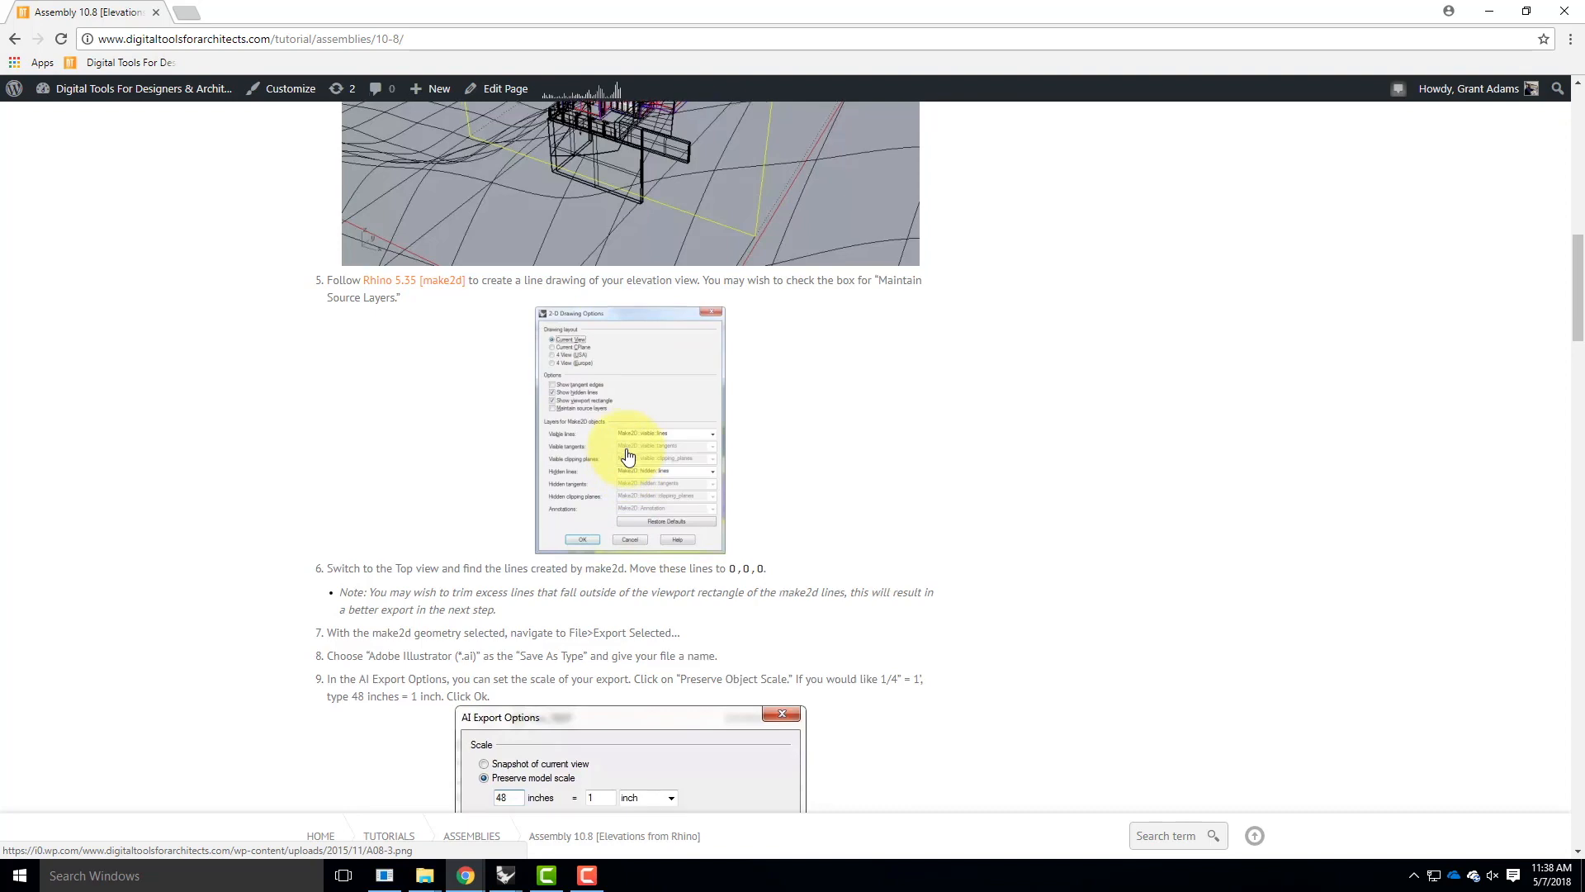
scroll(626, 452, down, 2)
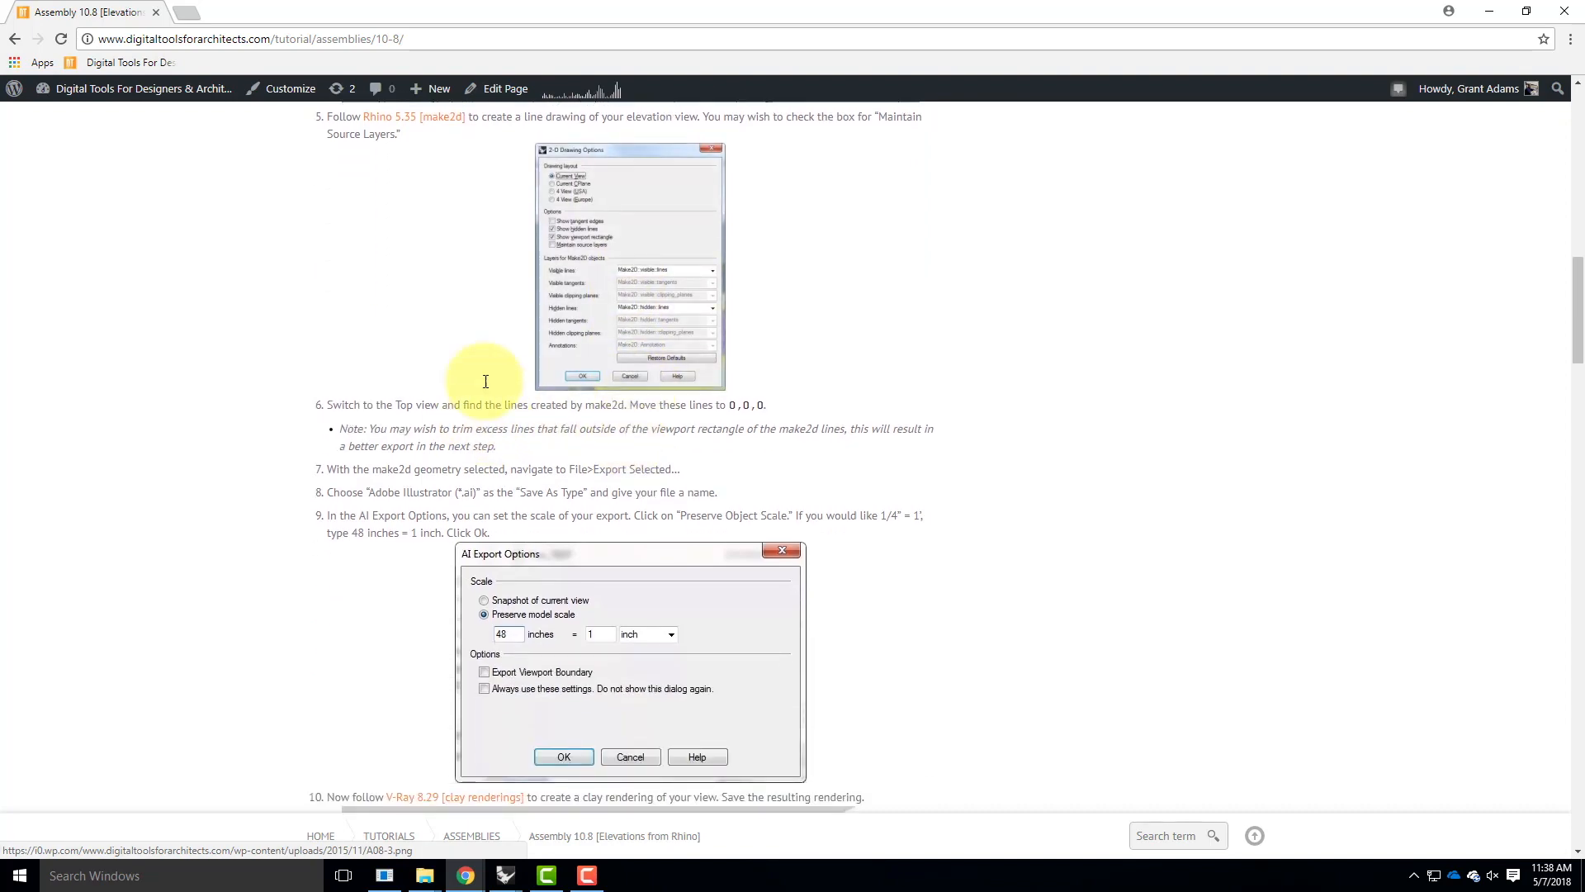
click(1486, 11)
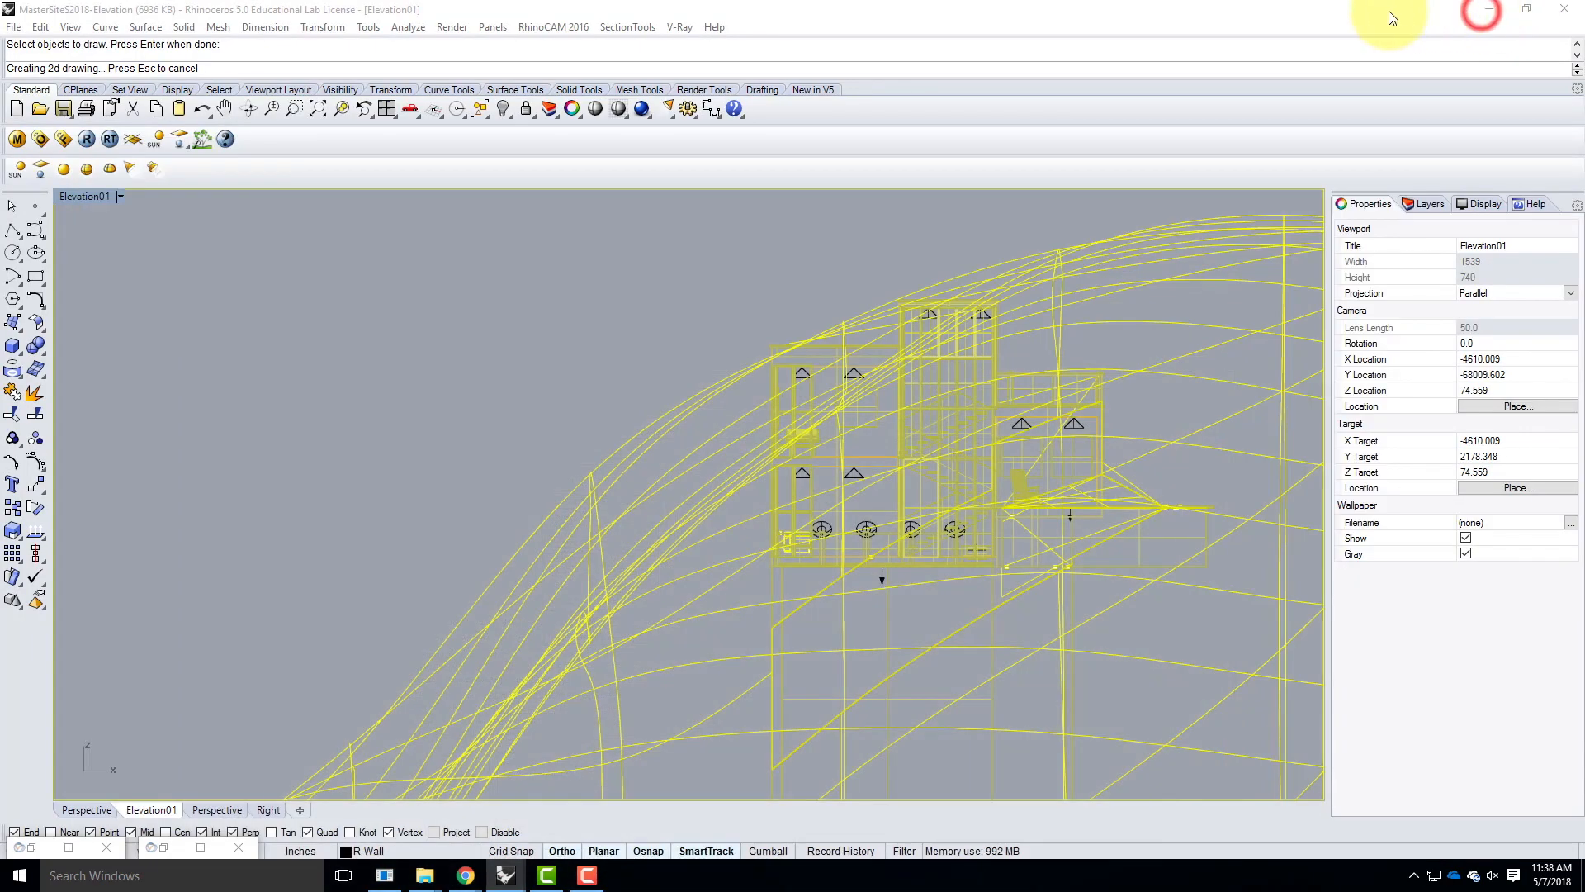
click(440, 17)
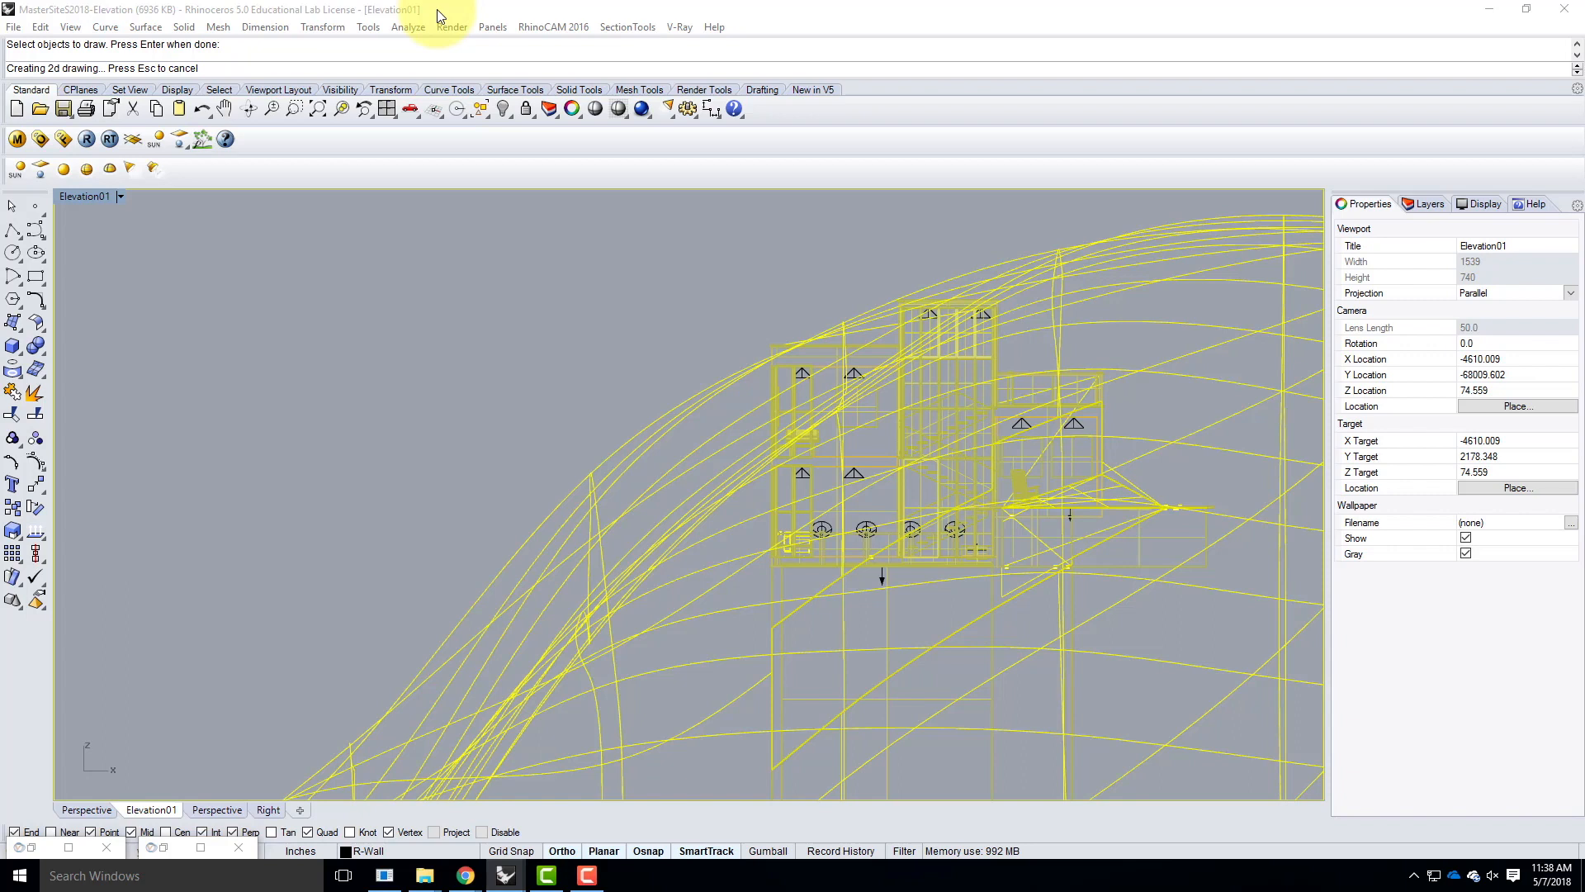
click(588, 875)
click(1511, 796)
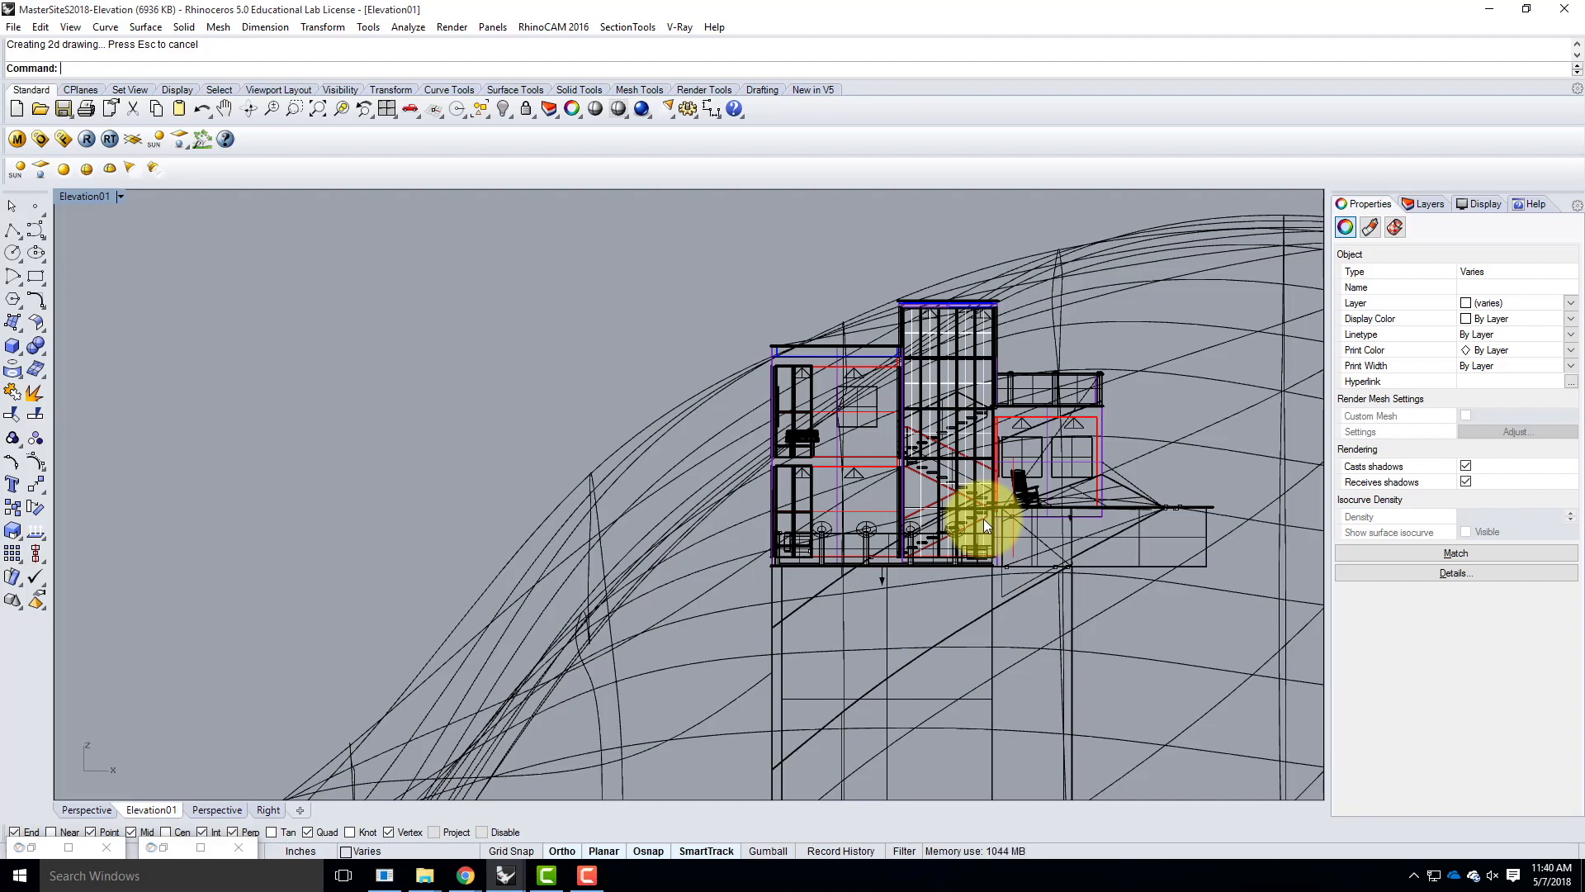
Step: Restore the four-viewport layout from the maximized Elevation01 view
double_click(82, 200)
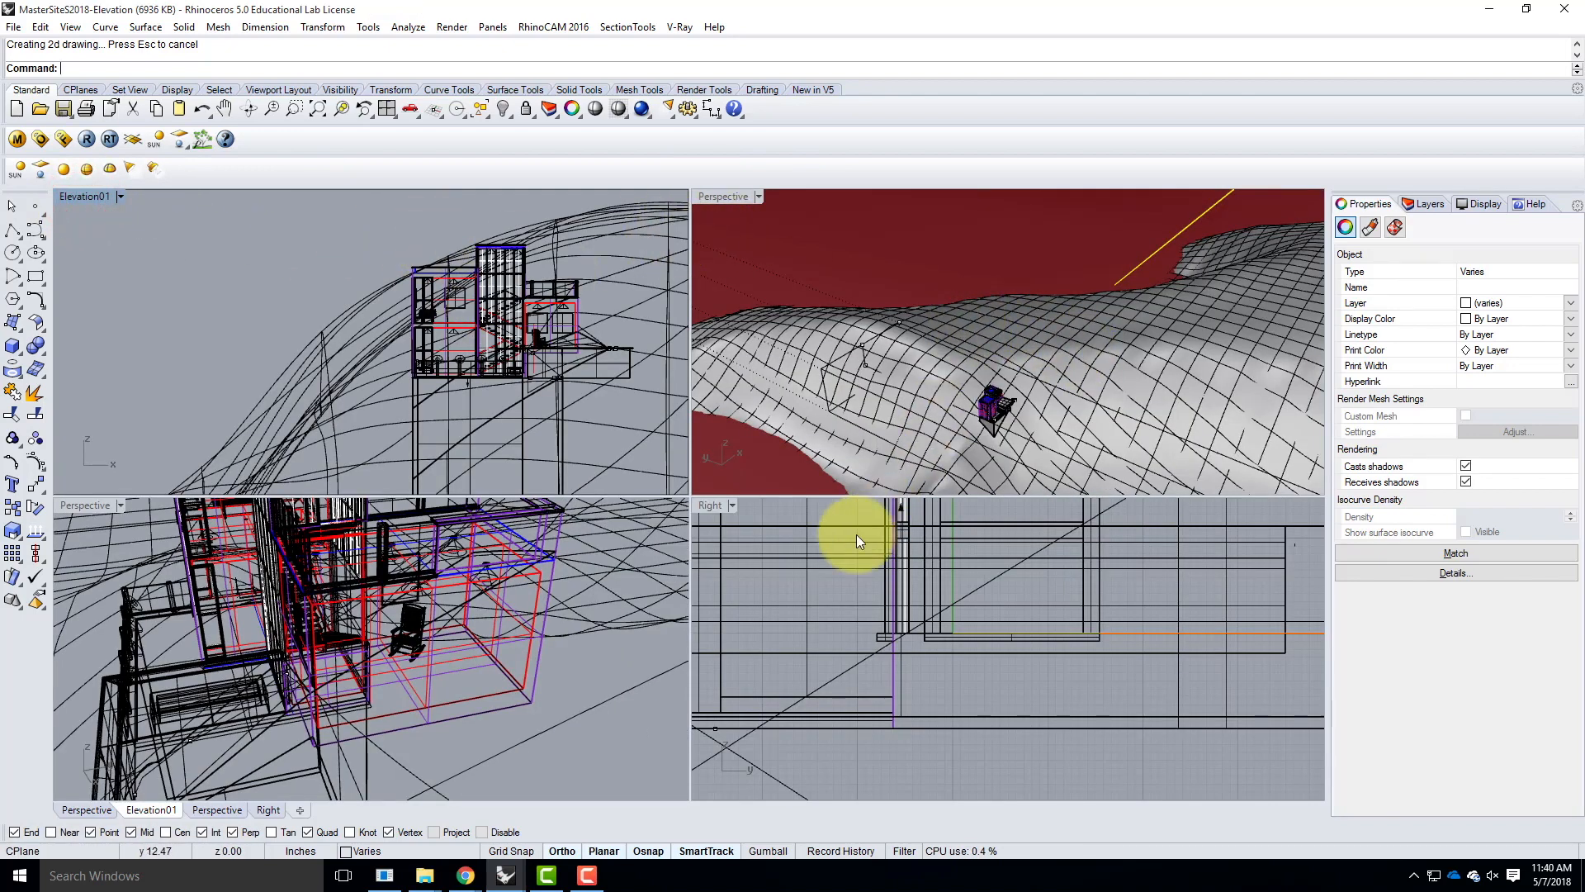
Step: Set the Right viewport to the Top view and zoom it in on the selected Make2D line drawing
right_drag(1053, 333, 983, 337)
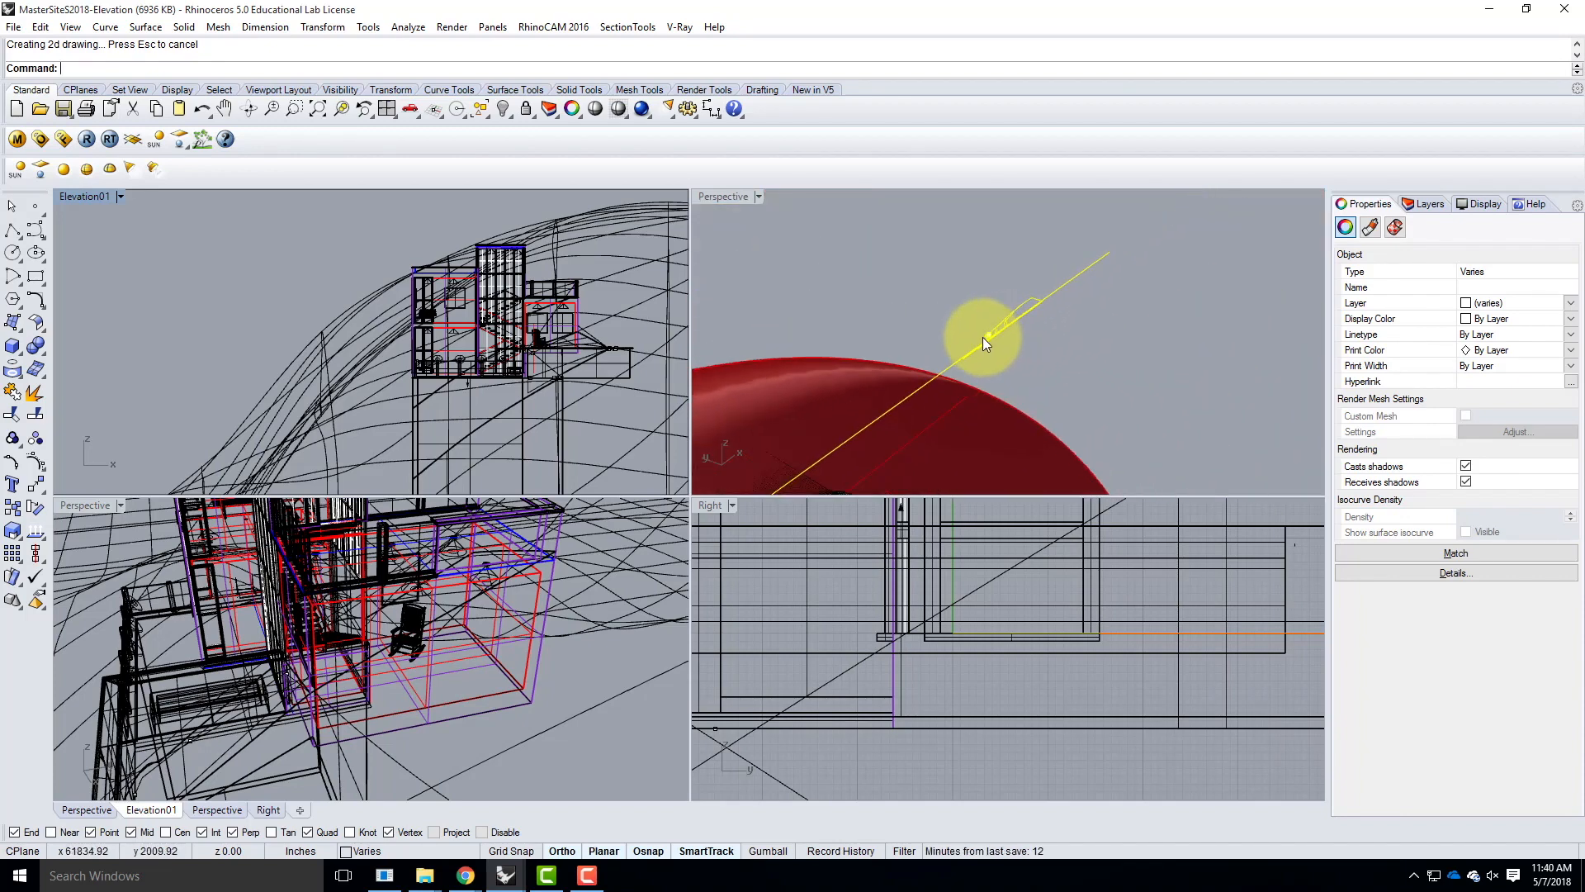
click(732, 506)
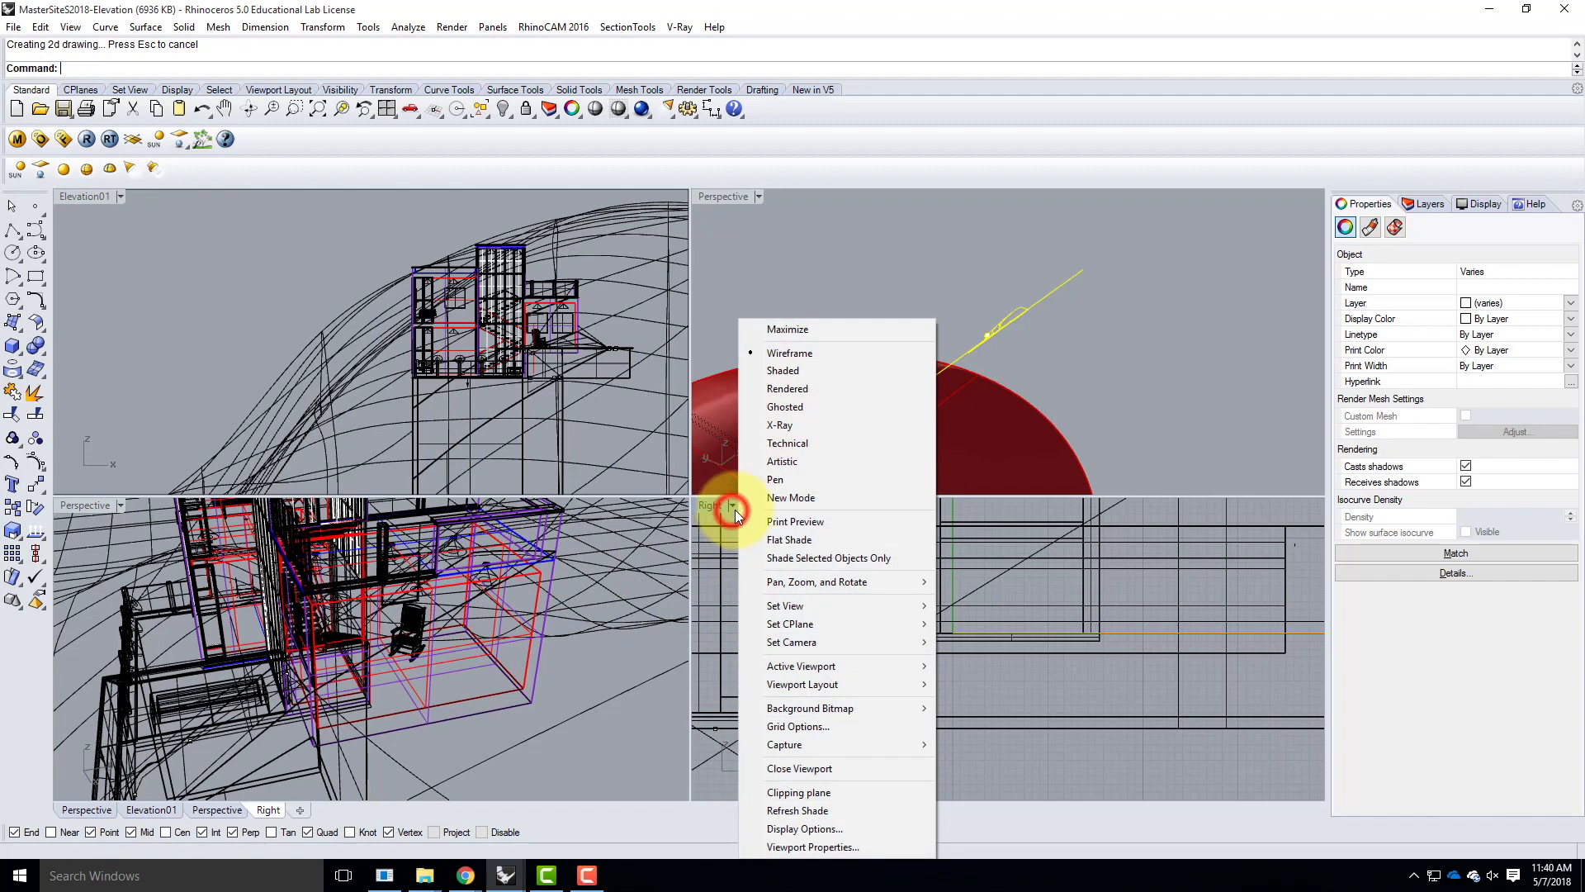
mouse_move(794, 607)
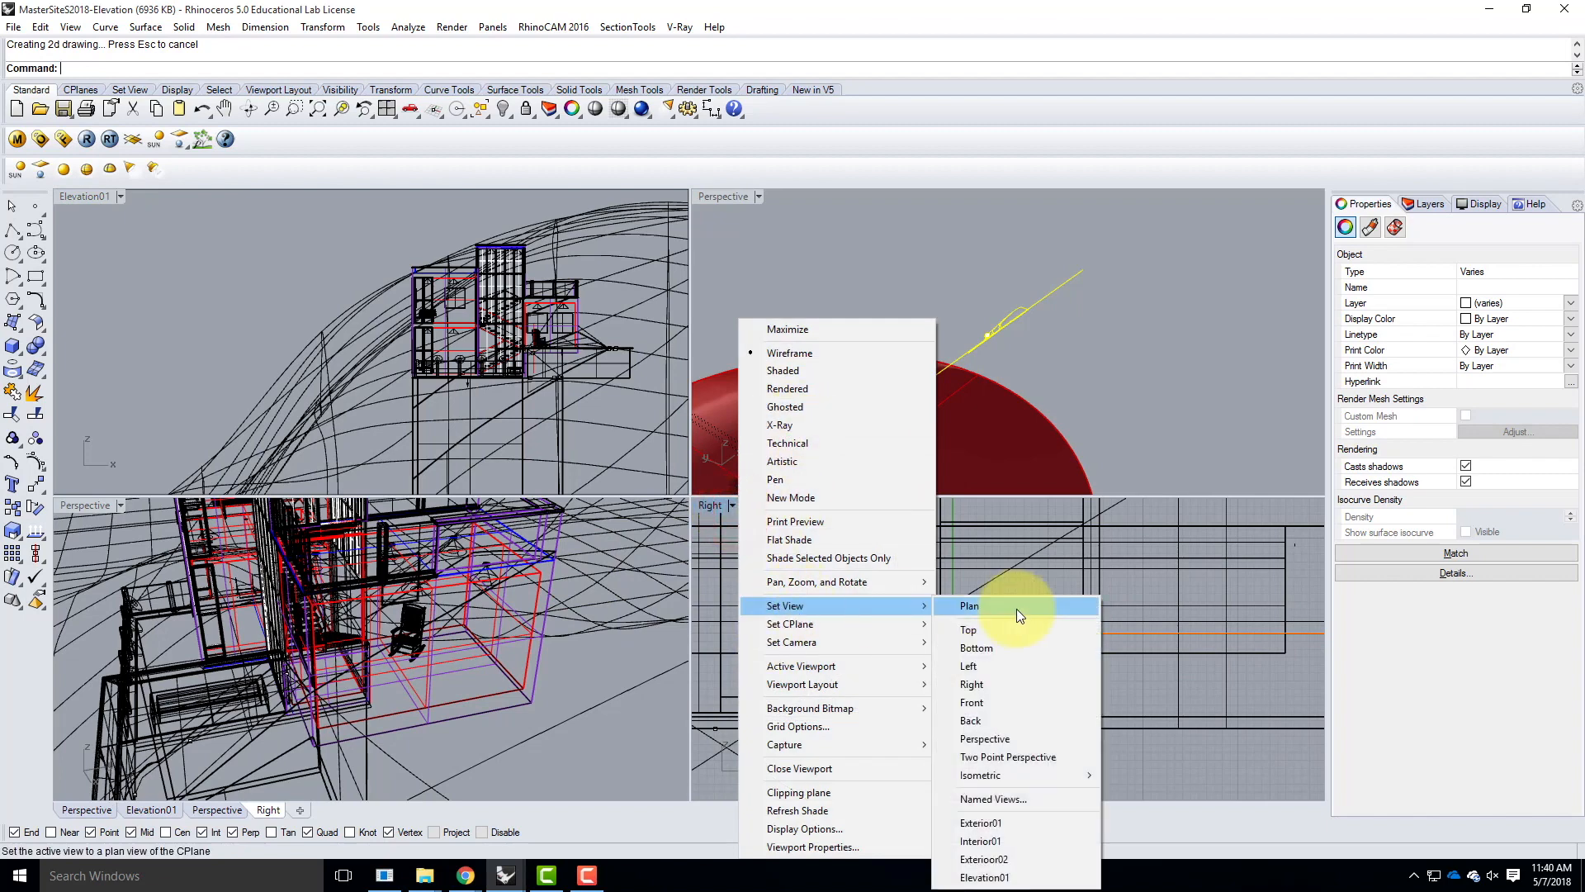
click(1001, 631)
scroll(805, 582, down, 6)
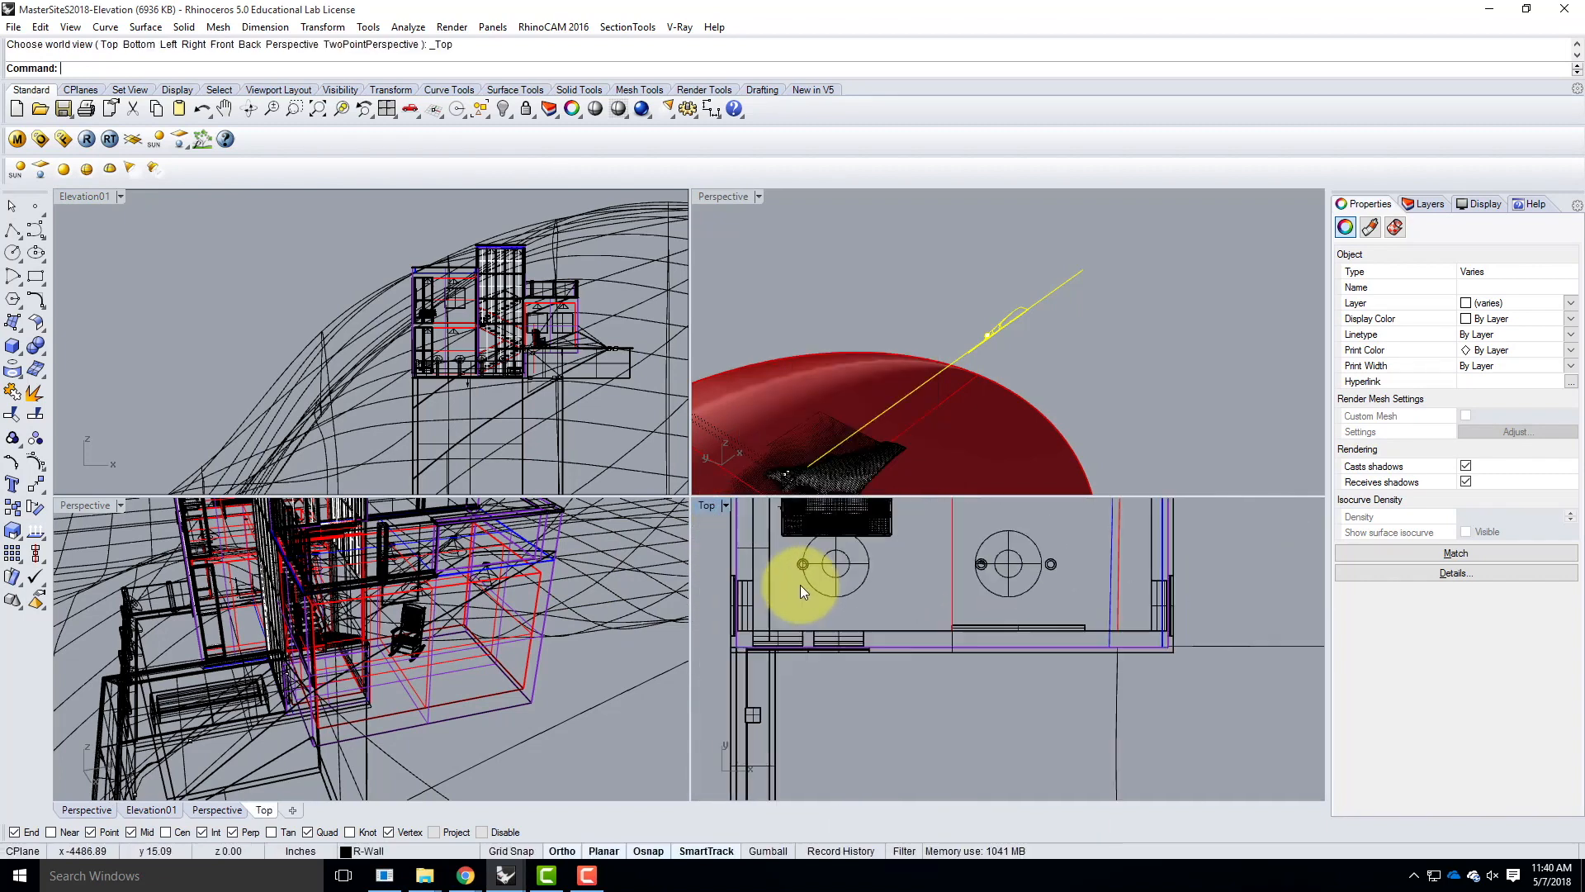
scroll(732, 654, down, 3)
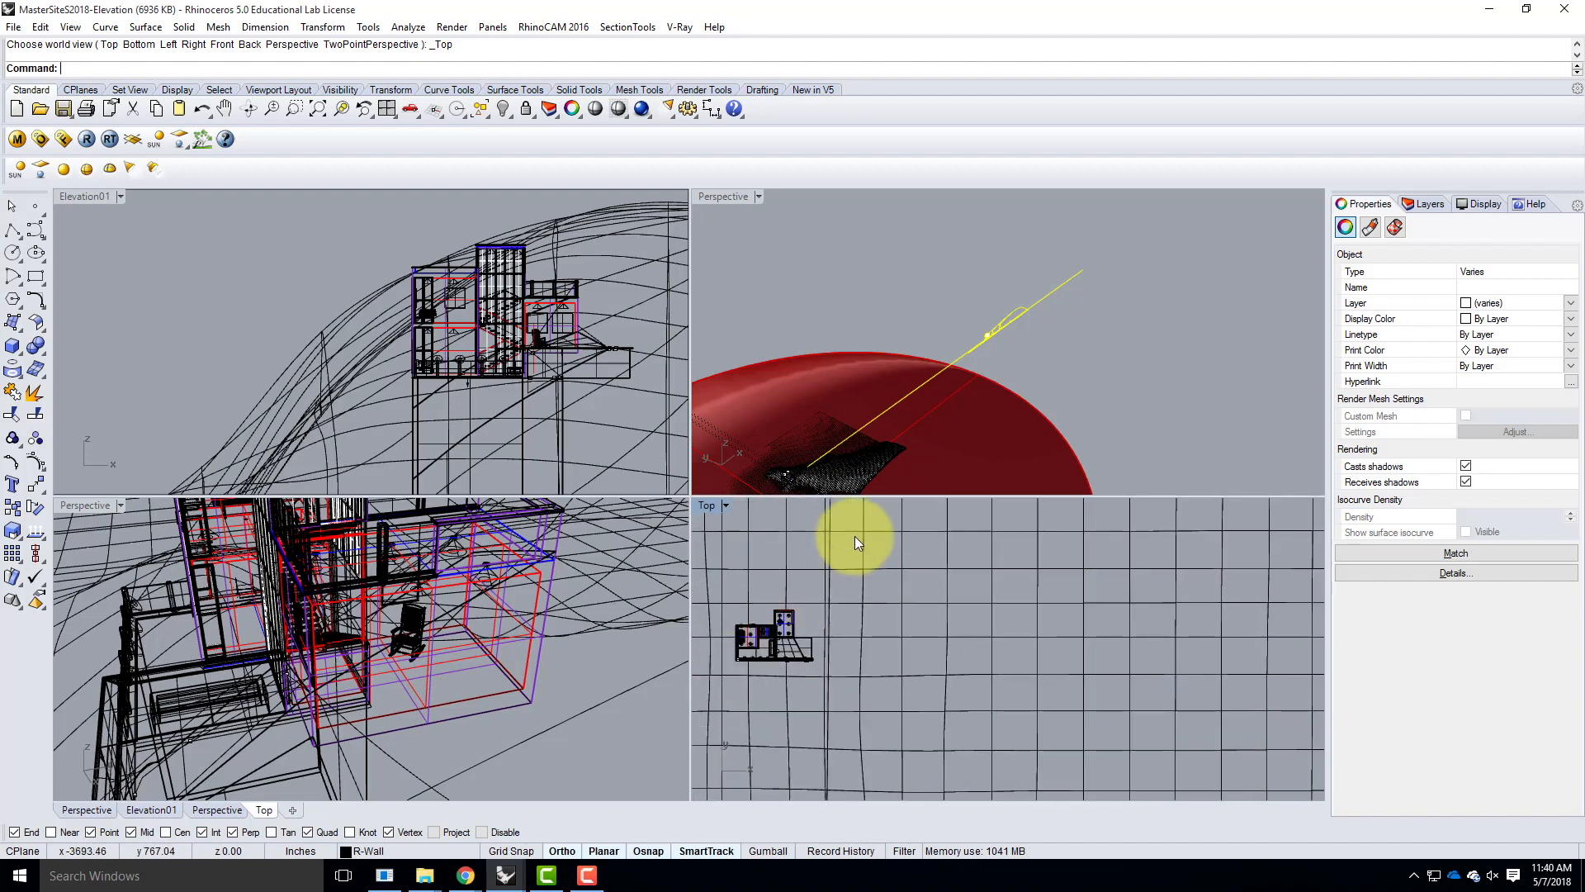
key(Return)
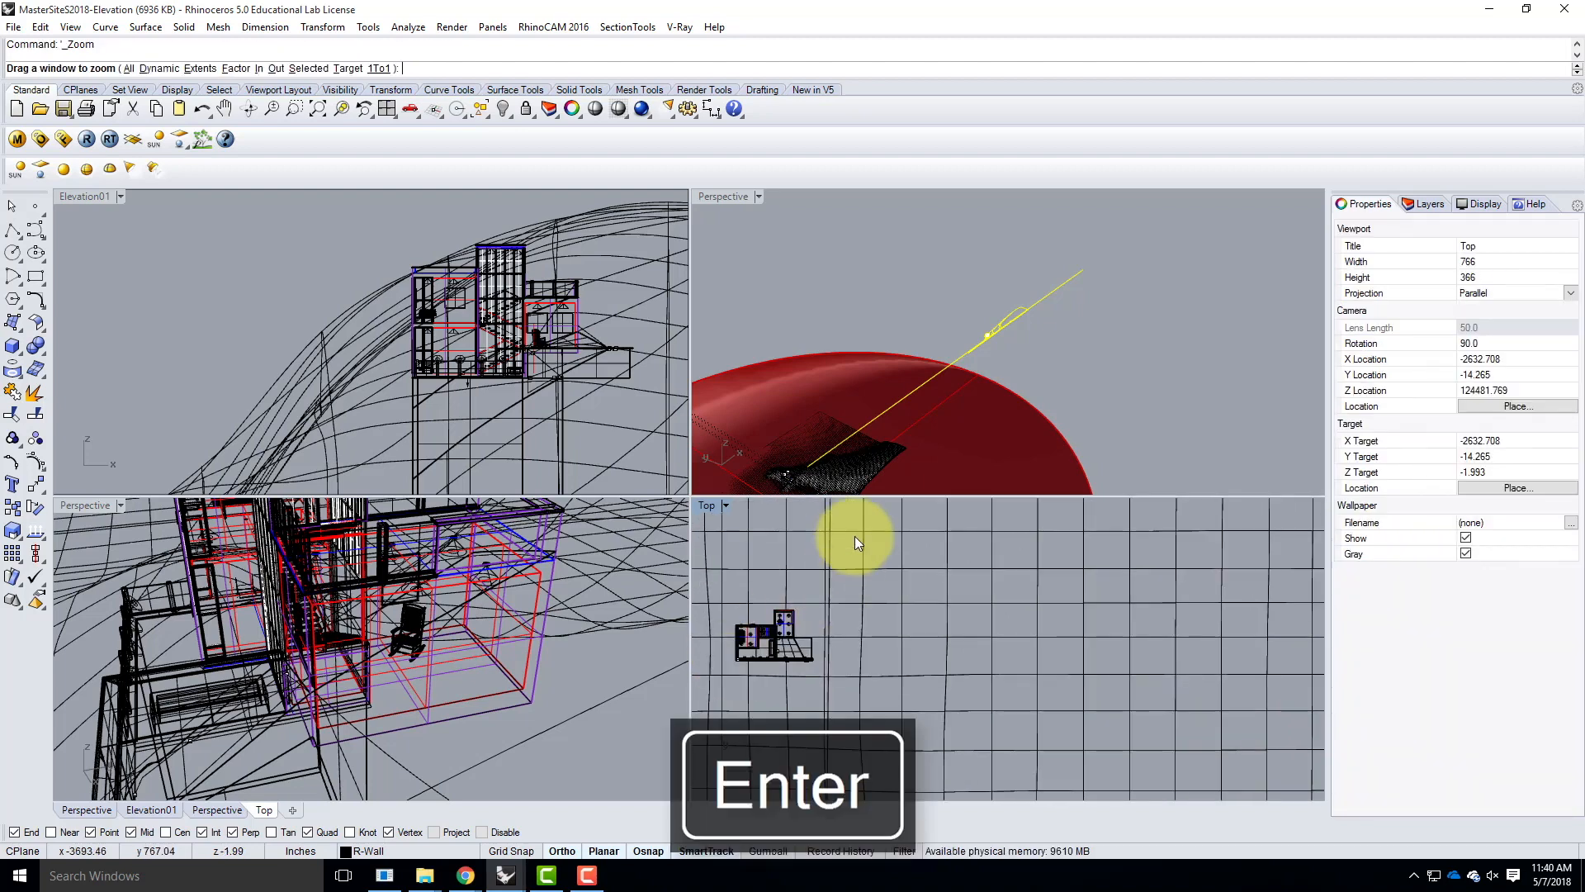
text(s)
key(Return)
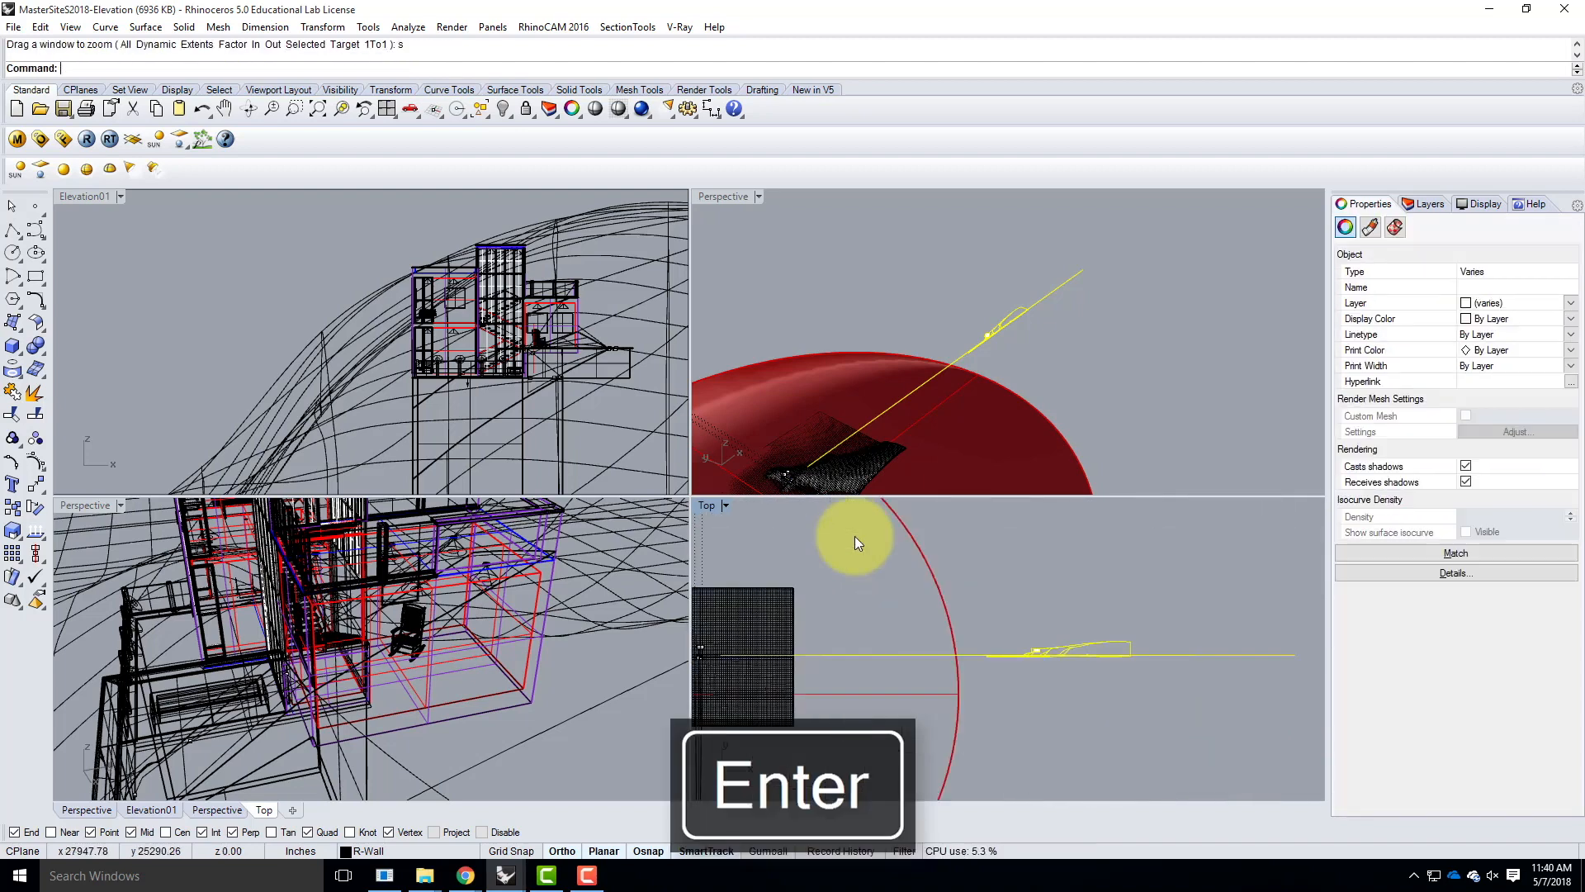
scroll(1024, 657, up, 4)
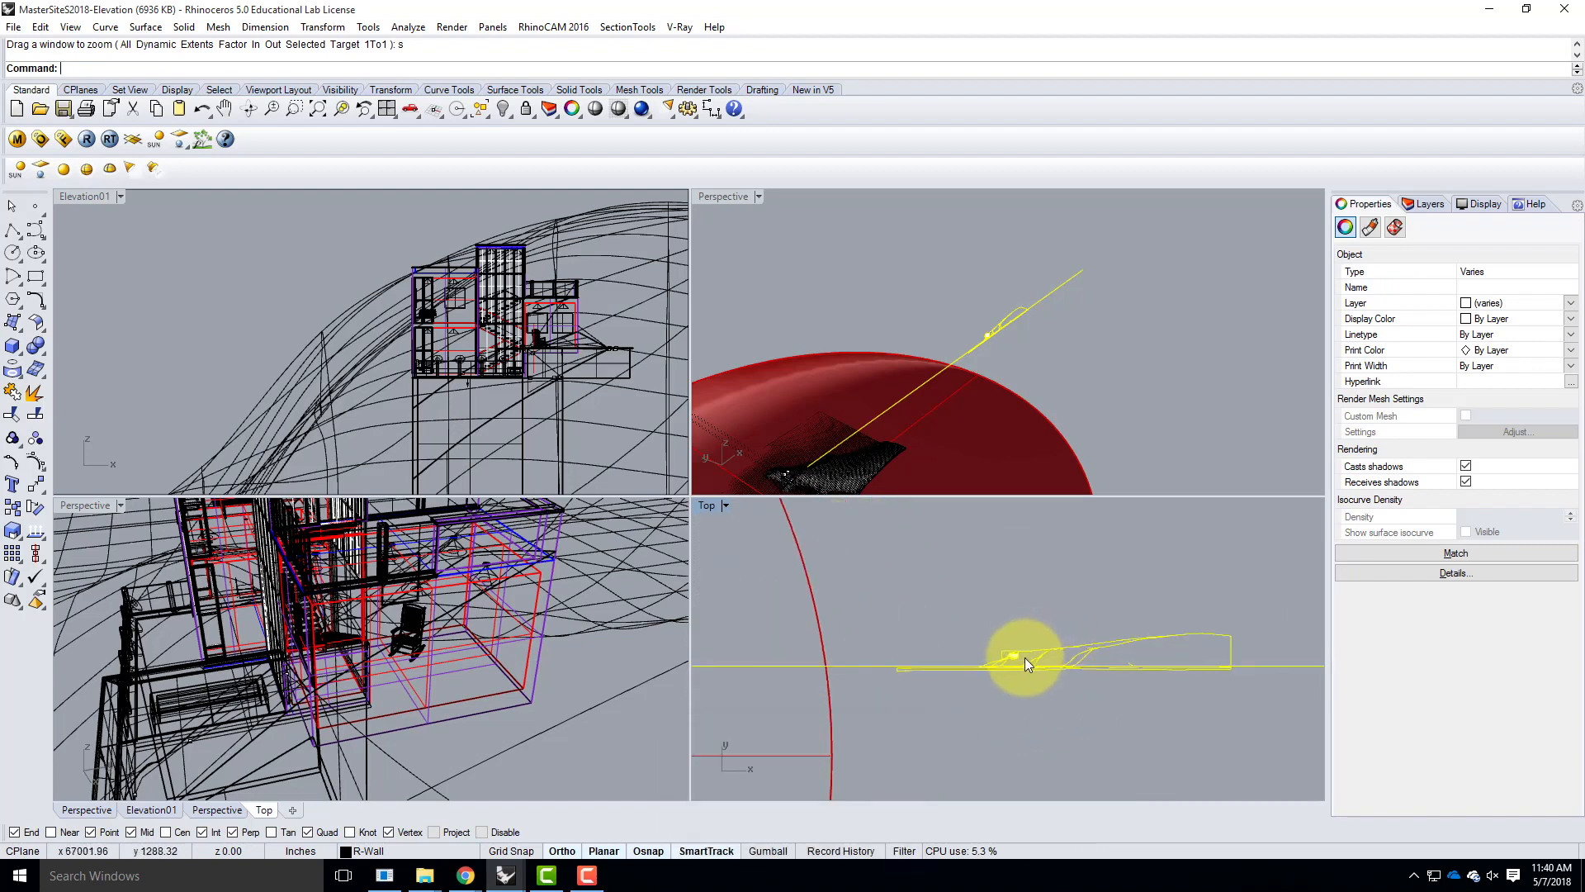
scroll(1020, 658, up, 3)
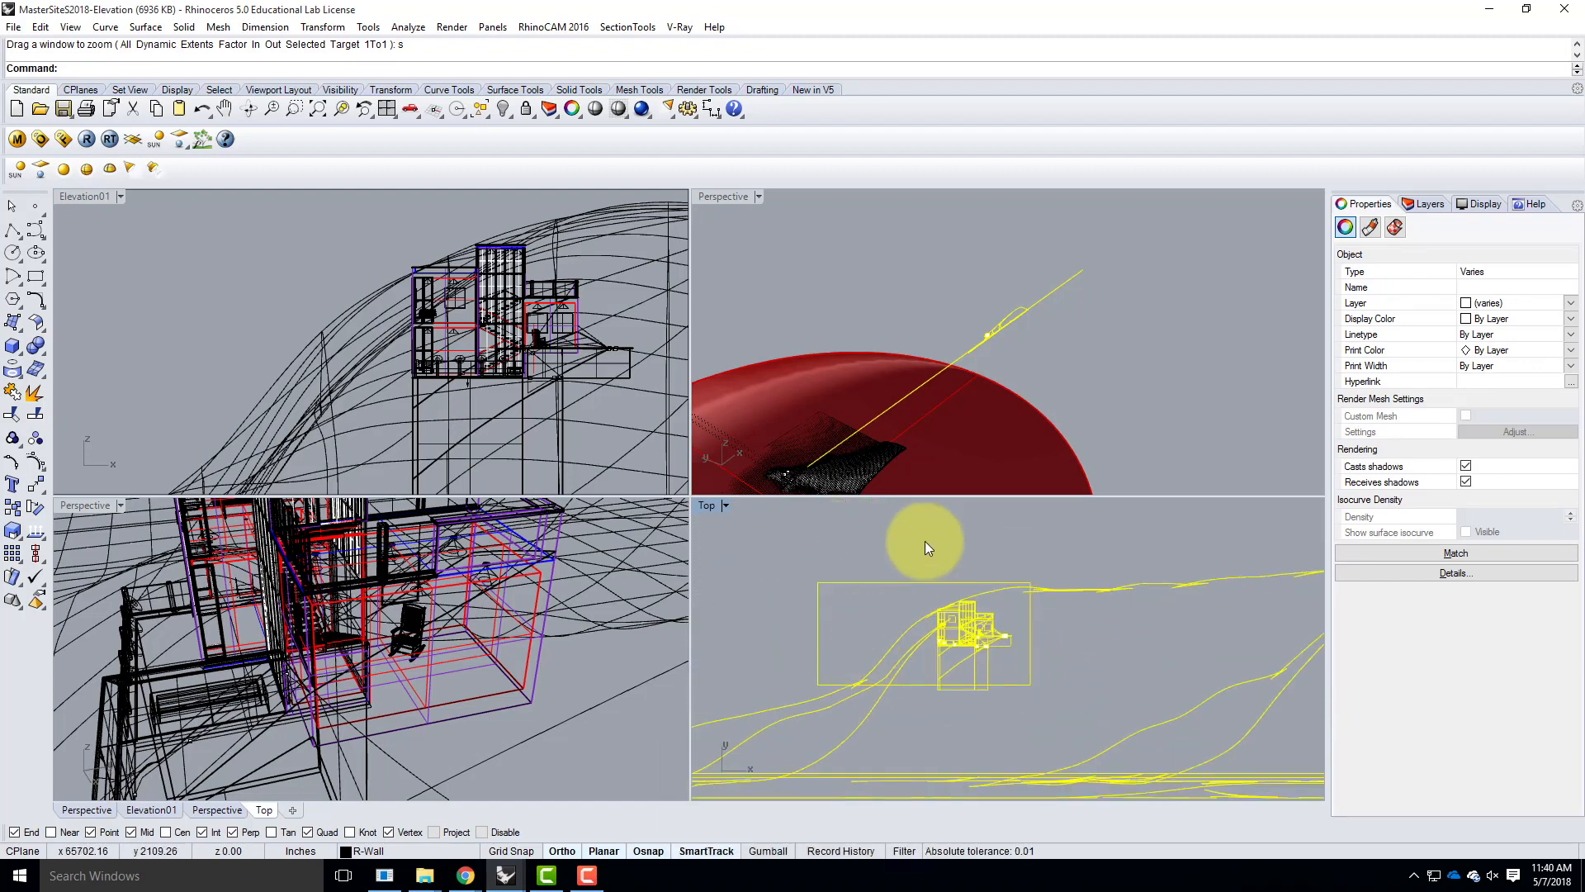
Step: Zoom the shaded Perspective viewport to the selected line drawing and examine its framed house elevation
scroll(1012, 282, up, 4)
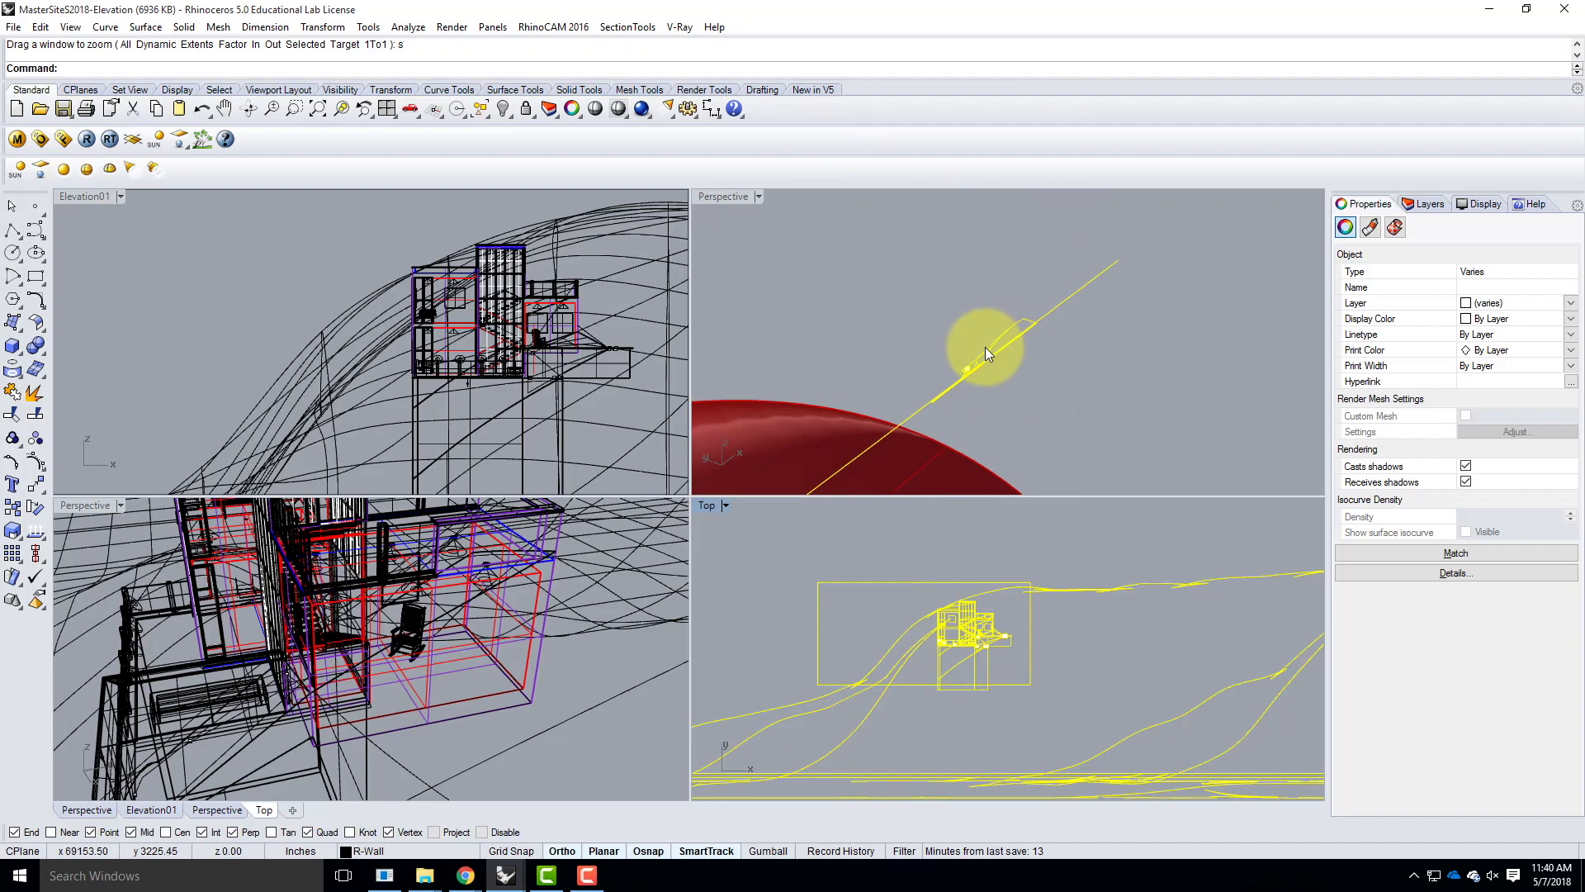
scroll(963, 383, up, 5)
text(z)
key(Return)
text(s)
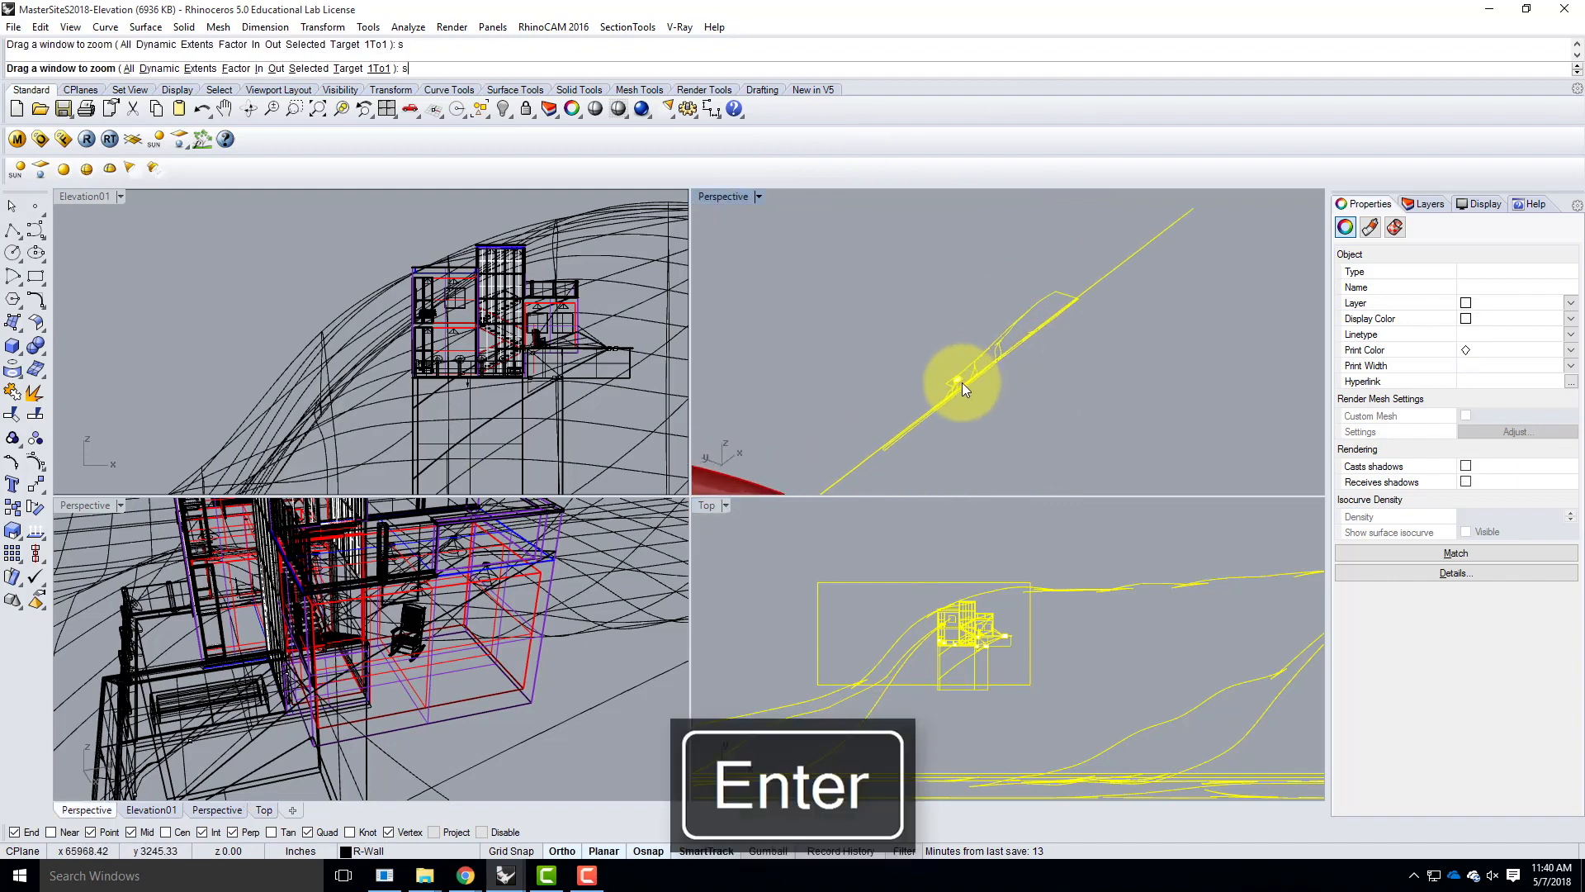
key(Return)
click(715, 196)
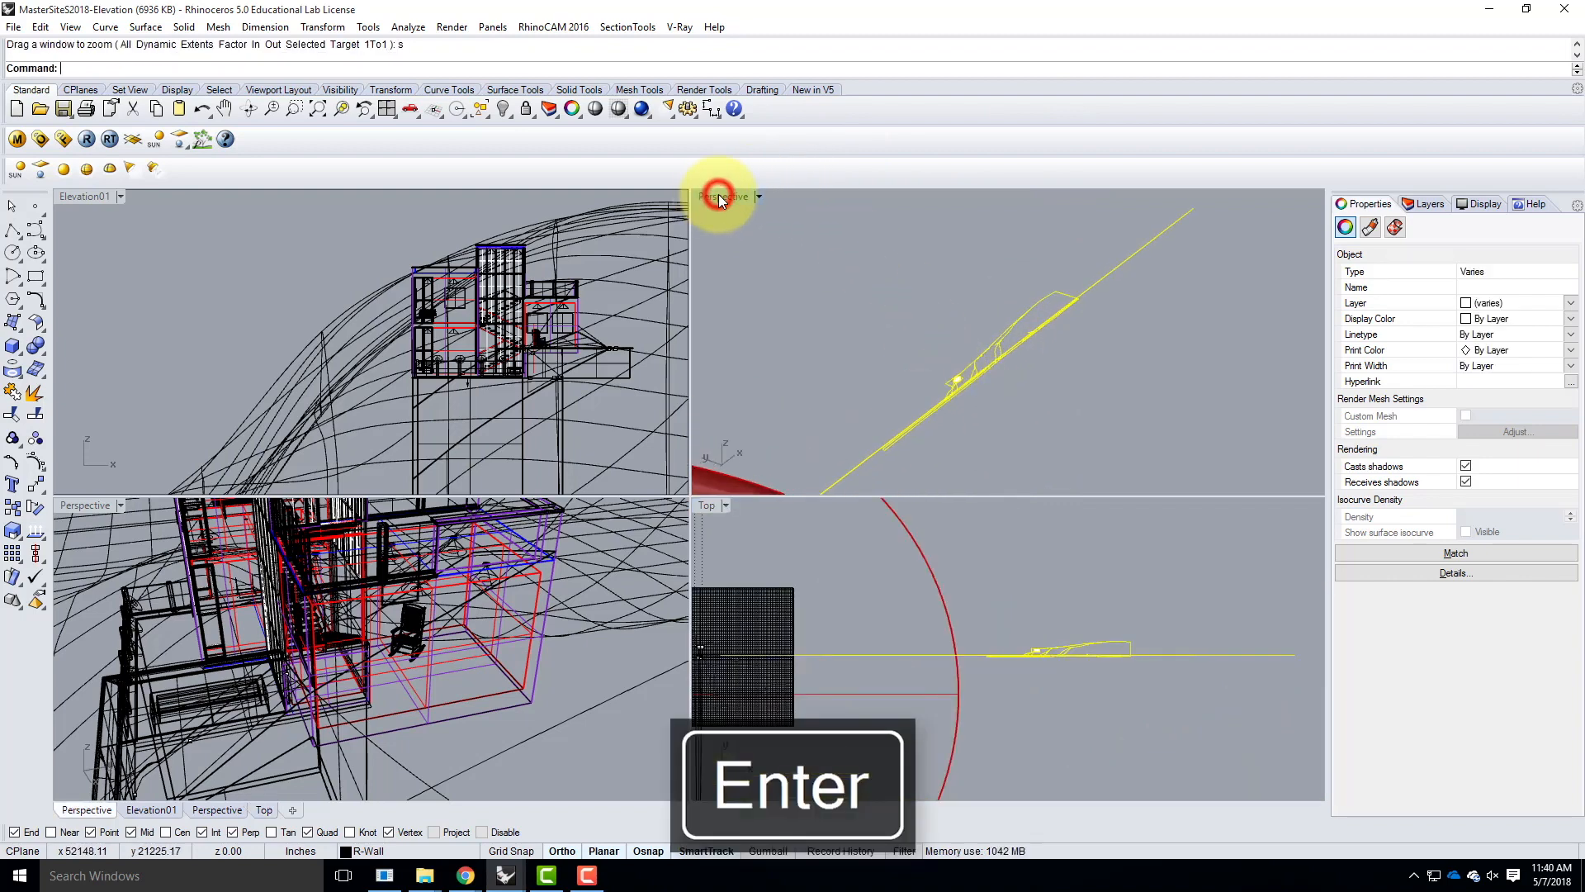
text(z)
key(Return)
text(s)
key(Return)
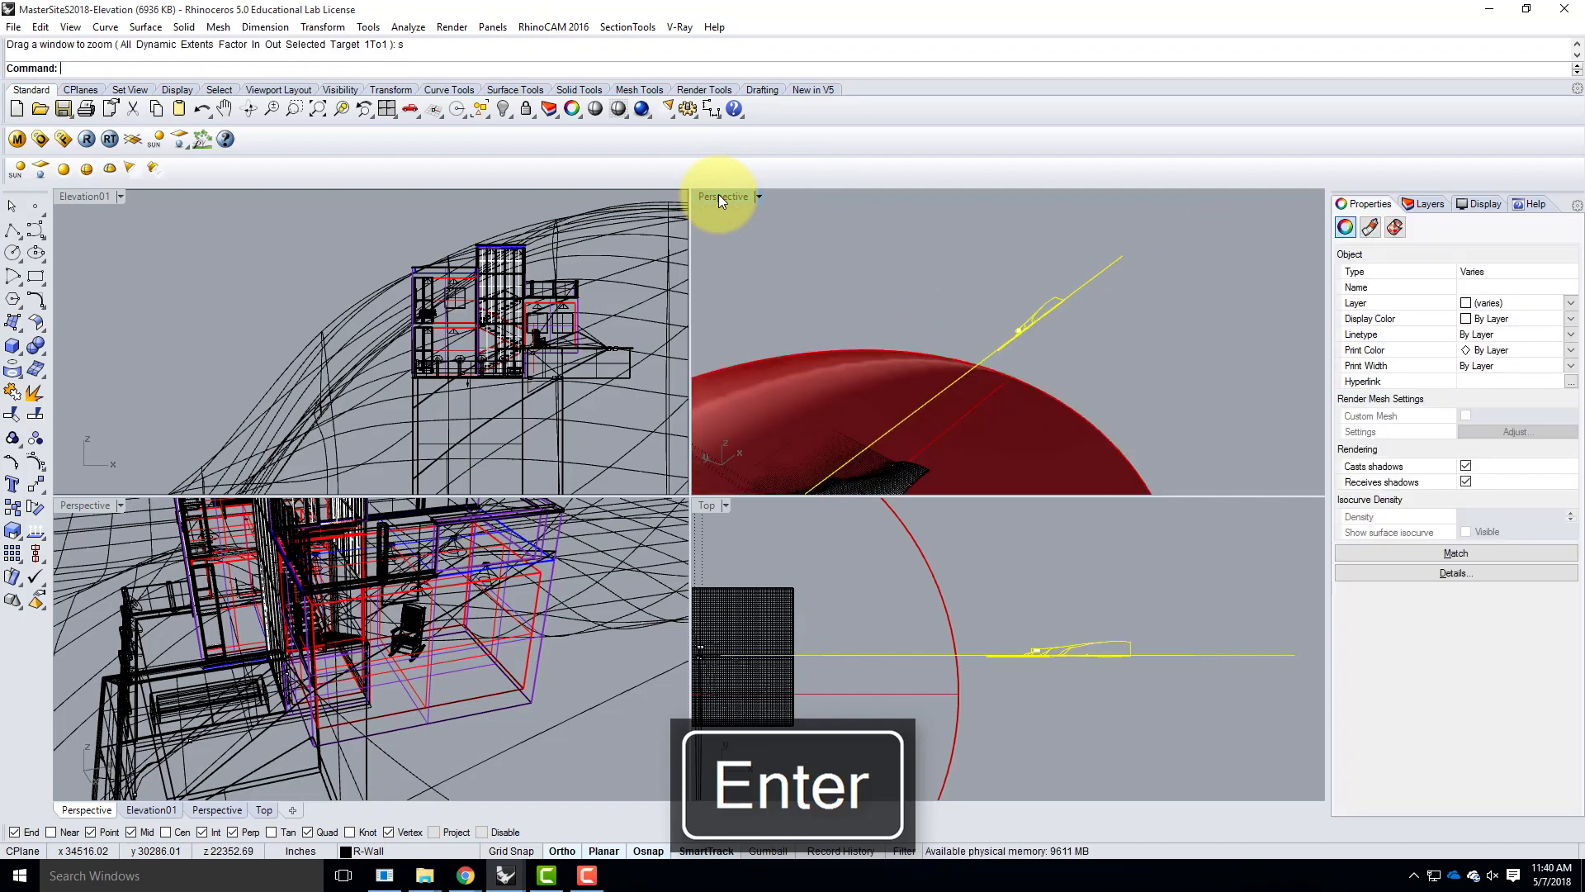
scroll(998, 303, down, 2)
right_drag(1026, 358, 837, 344)
scroll(859, 351, up, 2)
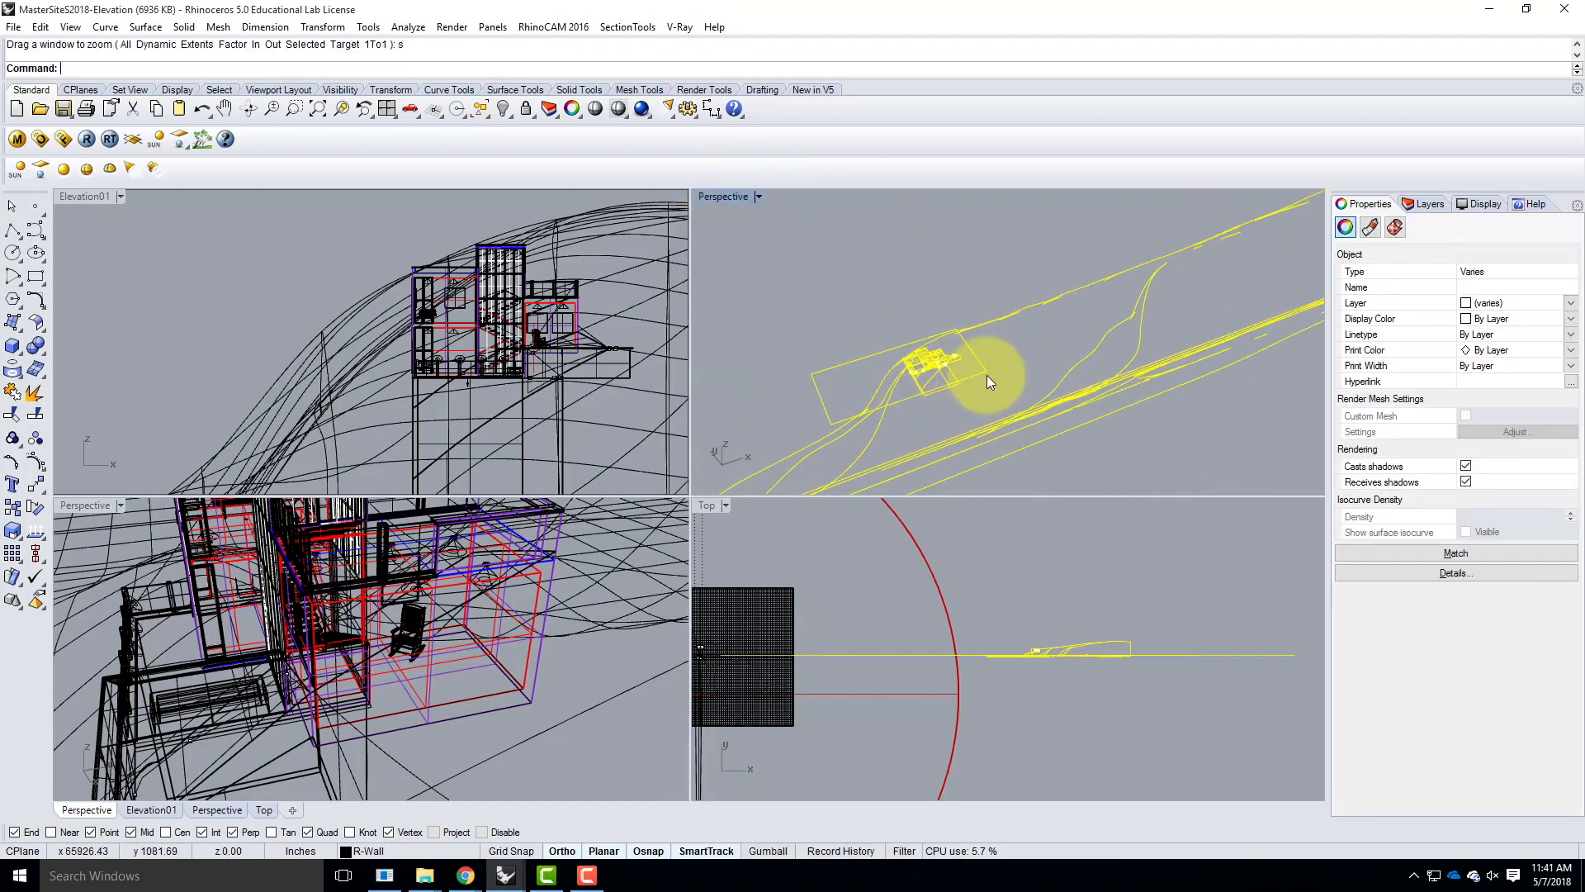
Step: Select only the framed house linework, zoom to it, and inspect the deselected drawing in the Perspective and Top viewports
click(1011, 354)
click(771, 288)
drag(897, 354, 1004, 423)
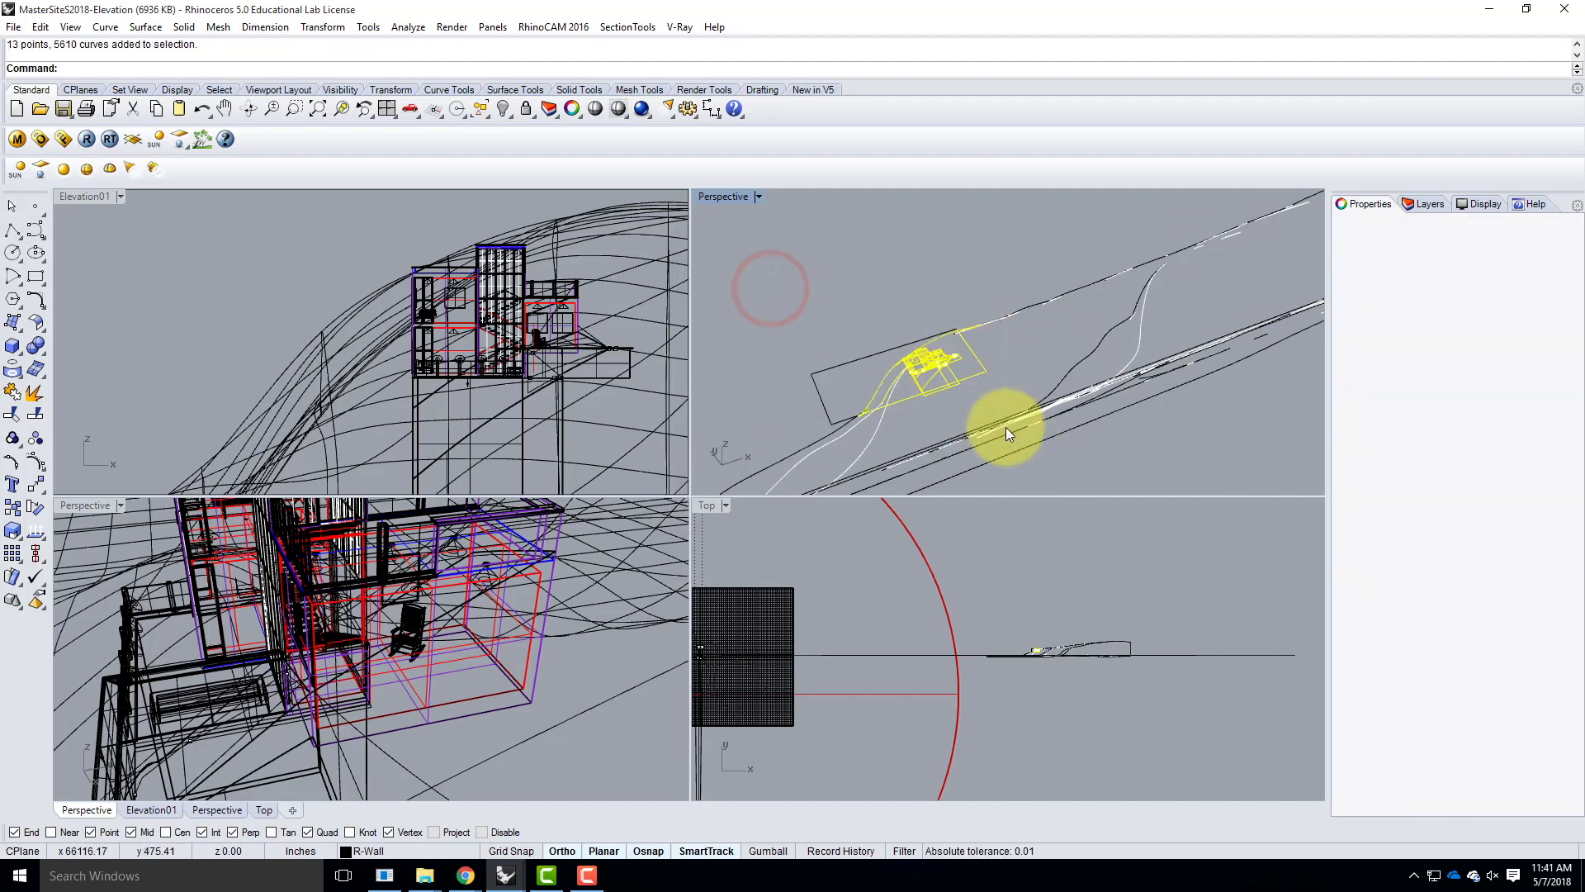
text(z)
key(Return)
text(s)
key(Return)
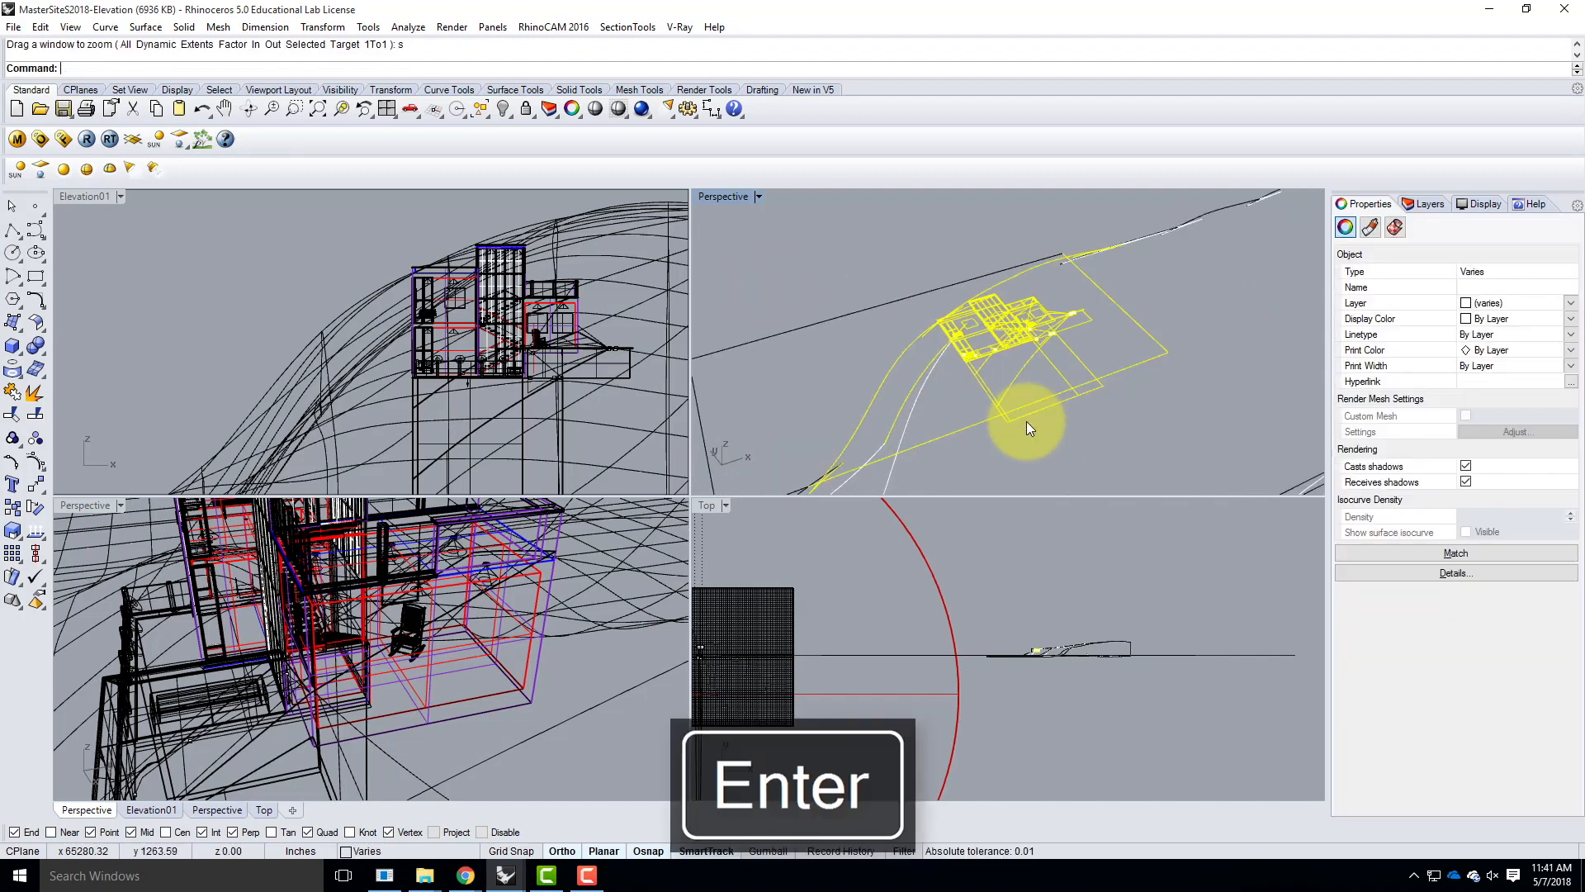
scroll(1027, 421, down, 5)
click(1141, 355)
mouse_move(1148, 360)
right_down()
mouse_move(1062, 382)
mouse_move(919, 290)
mouse_move(1035, 382)
mouse_move(937, 374)
mouse_move(1009, 443)
mouse_move(1104, 455)
mouse_move(1069, 385)
mouse_move(1032, 431)
mouse_move(936, 334)
mouse_move(958, 356)
mouse_move(1042, 313)
mouse_move(994, 325)
mouse_move(974, 353)
right_up()
scroll(937, 358, up, 6)
right_drag(1051, 670, 909, 616)
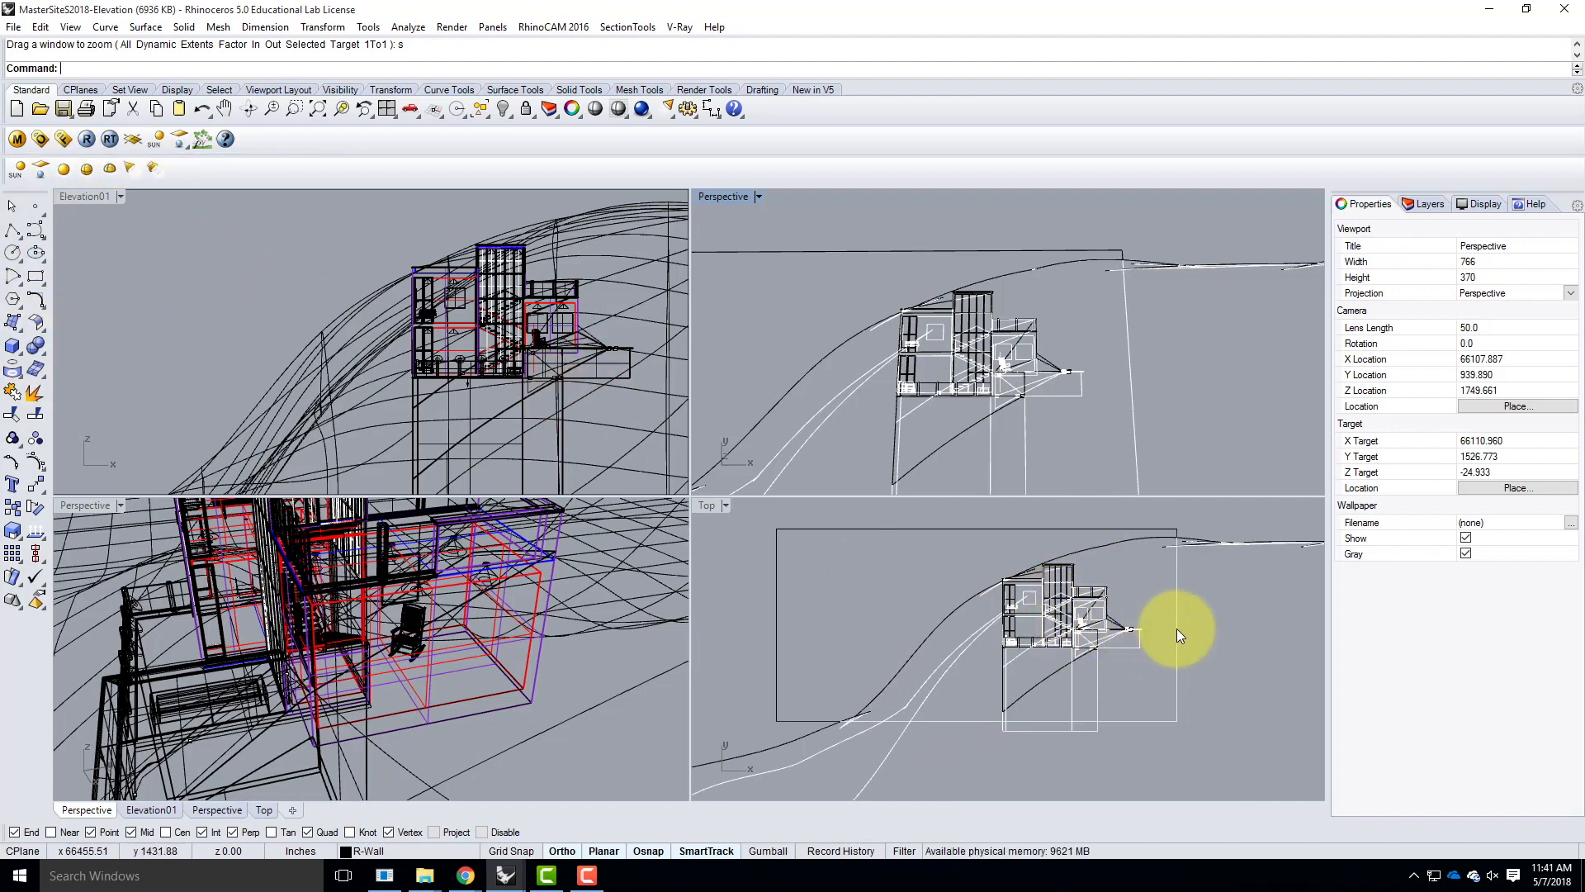
click(1202, 630)
scroll(893, 619, down, 2)
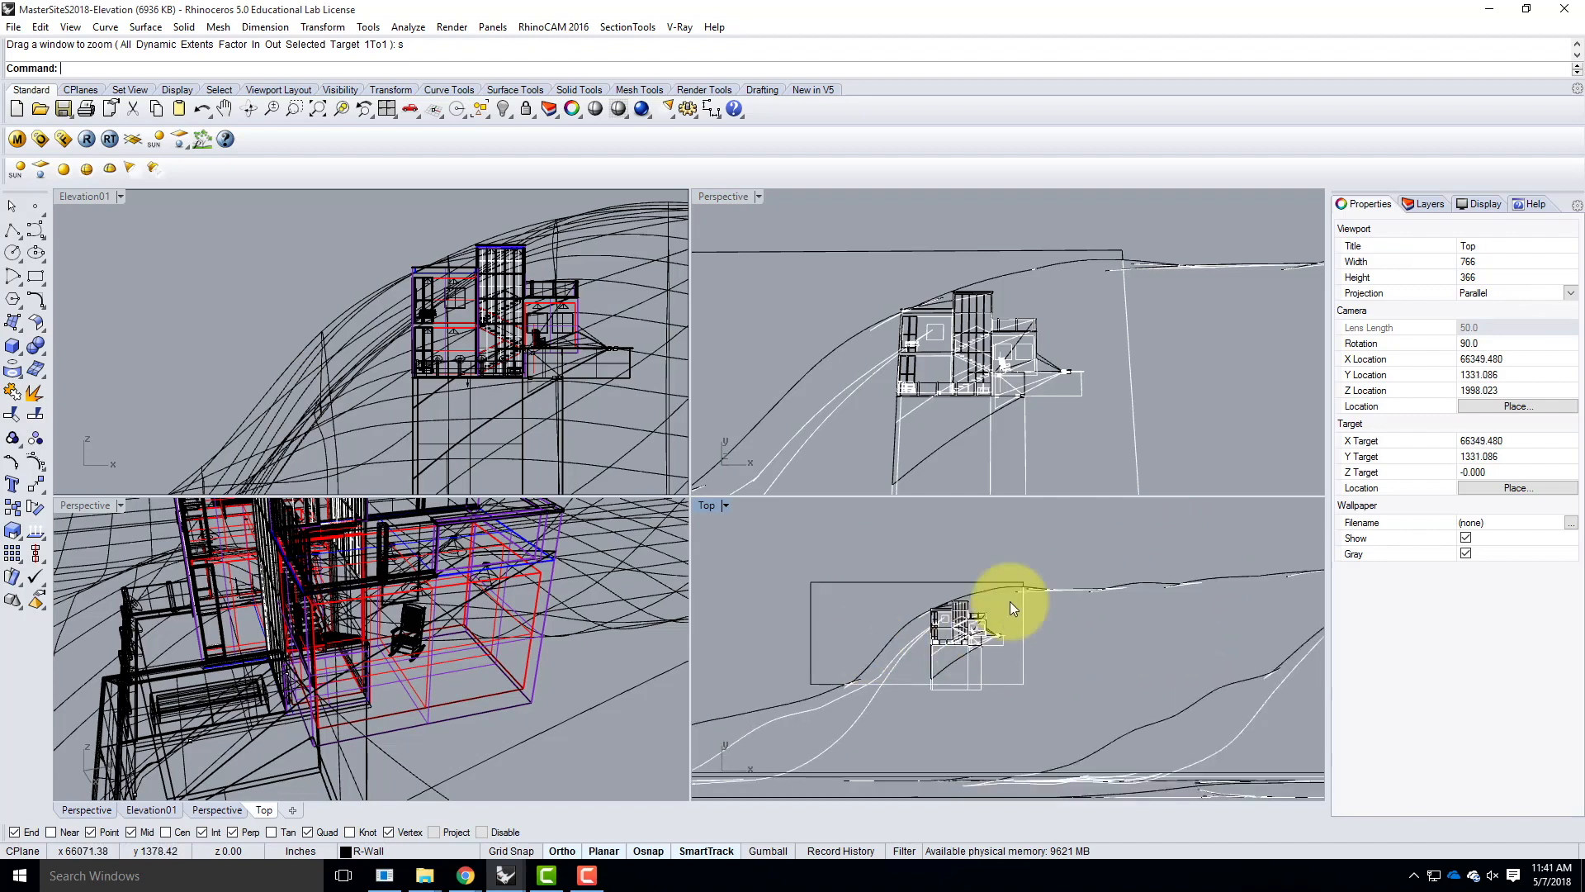
Step: Trim the terrain curves crossing the right and lower-left edges of the rectangle around the house, using the rectangle's curves as cutting edges
click(860, 582)
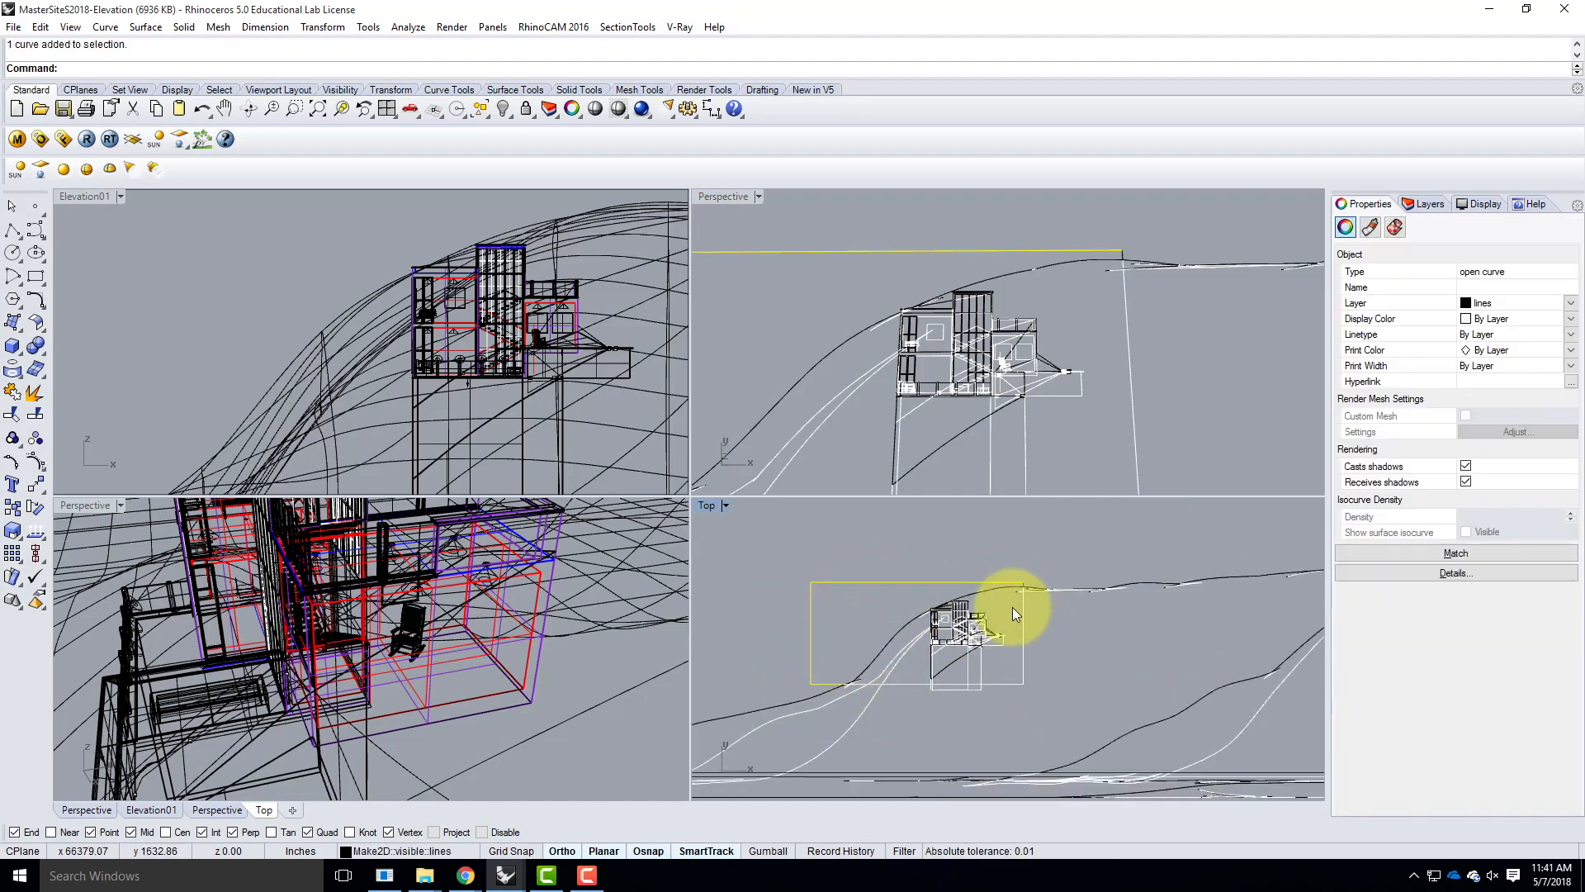
shift+click(1022, 632)
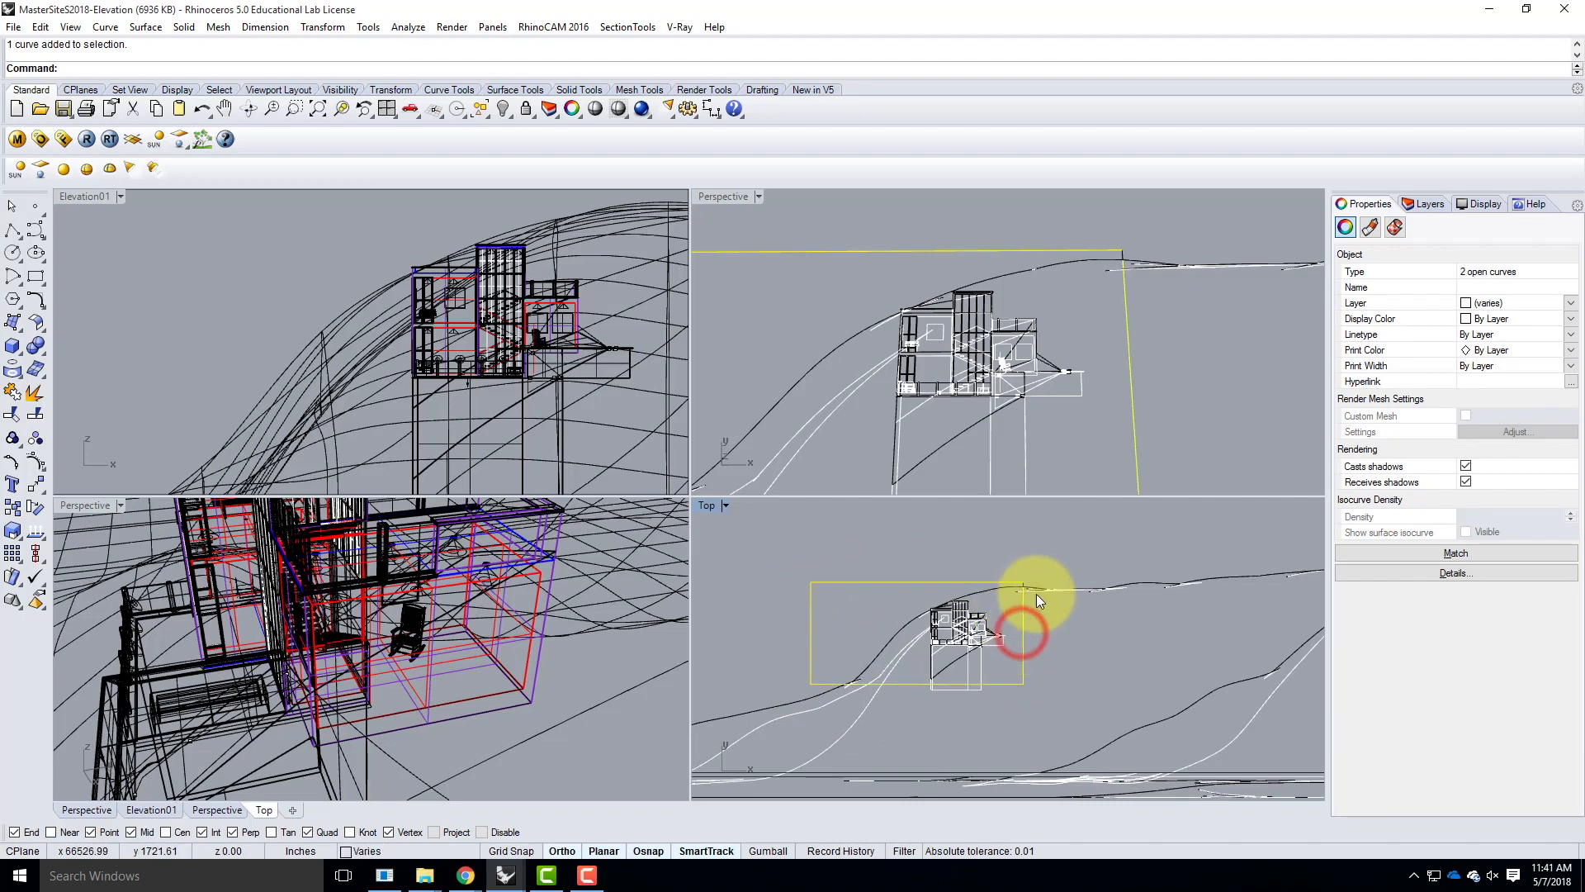
scroll(949, 639, up, 4)
scroll(1070, 548, up, 3)
shift+click(1041, 558)
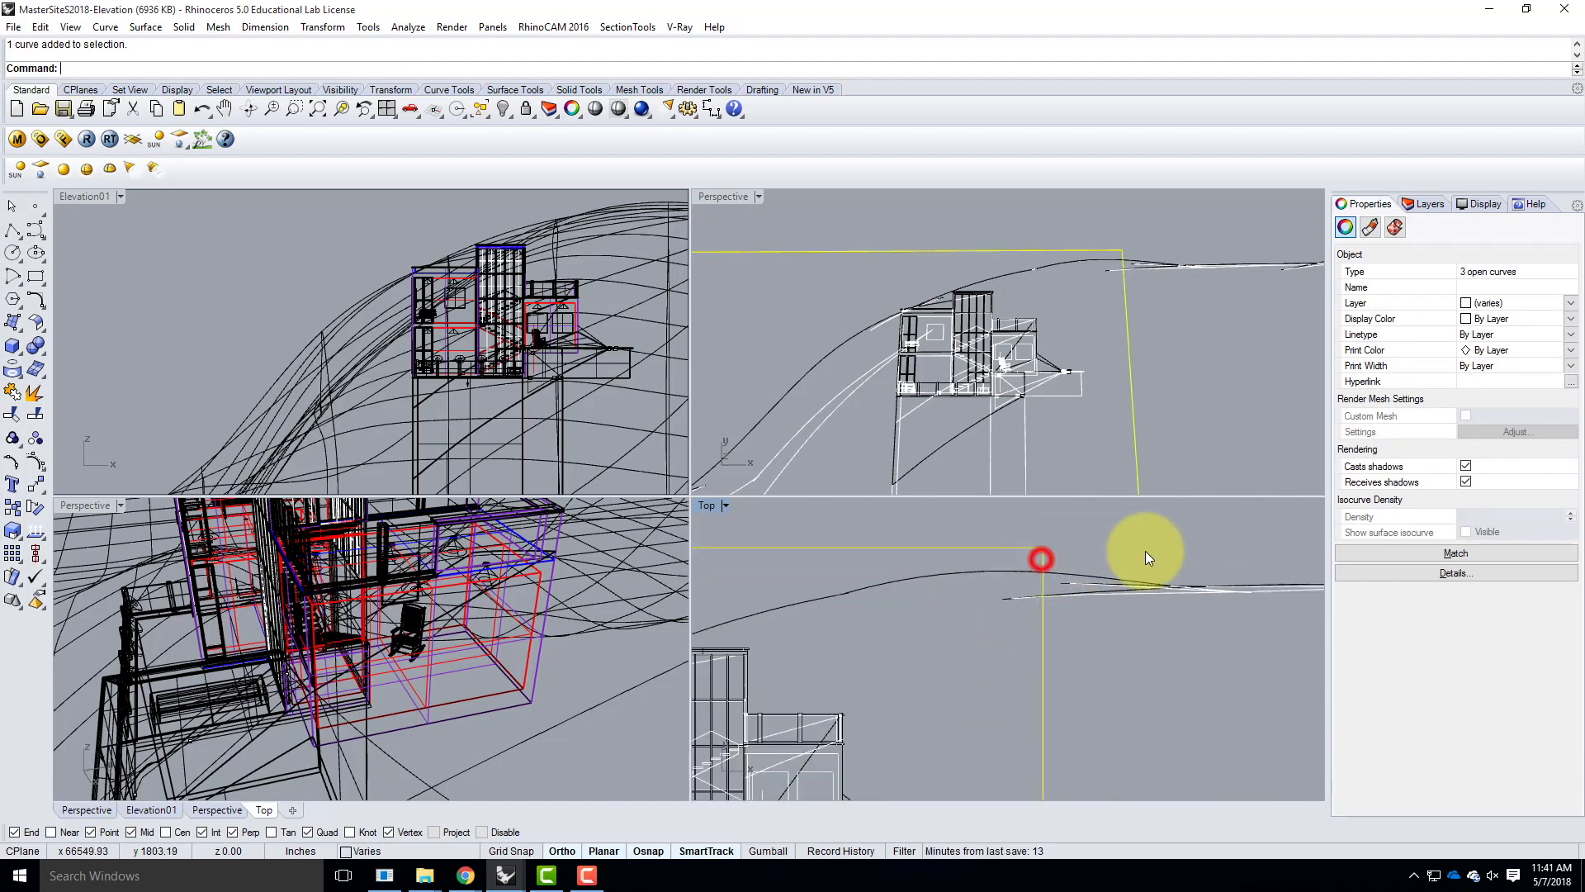
scroll(1142, 553, down, 4)
scroll(758, 747, up, 1)
scroll(758, 747, down, 5)
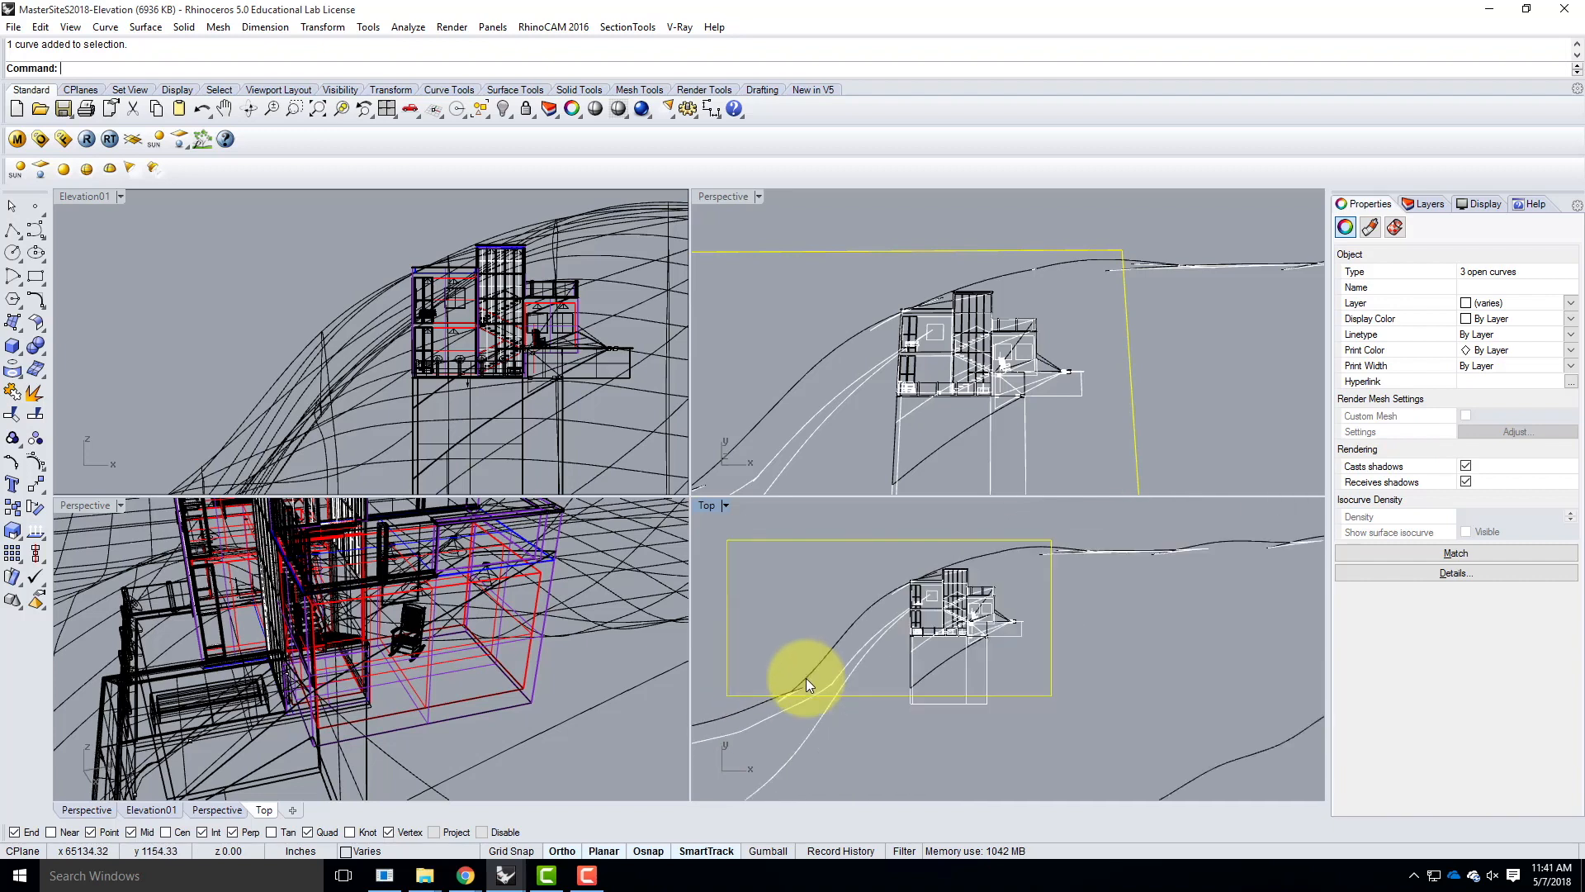
text(trim)
key(Return)
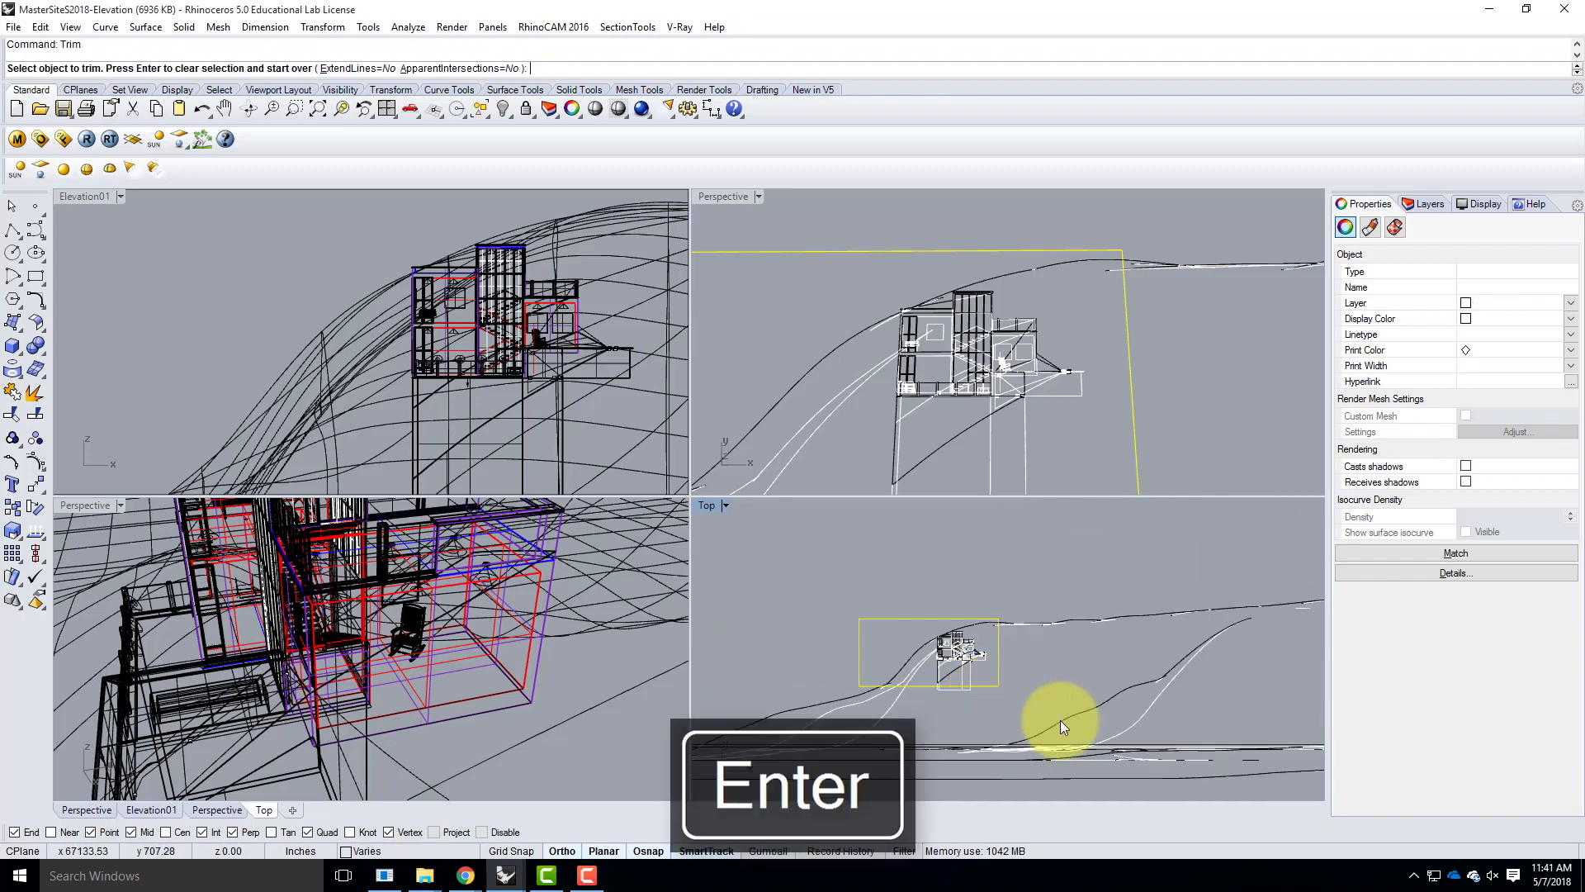
click(1049, 587)
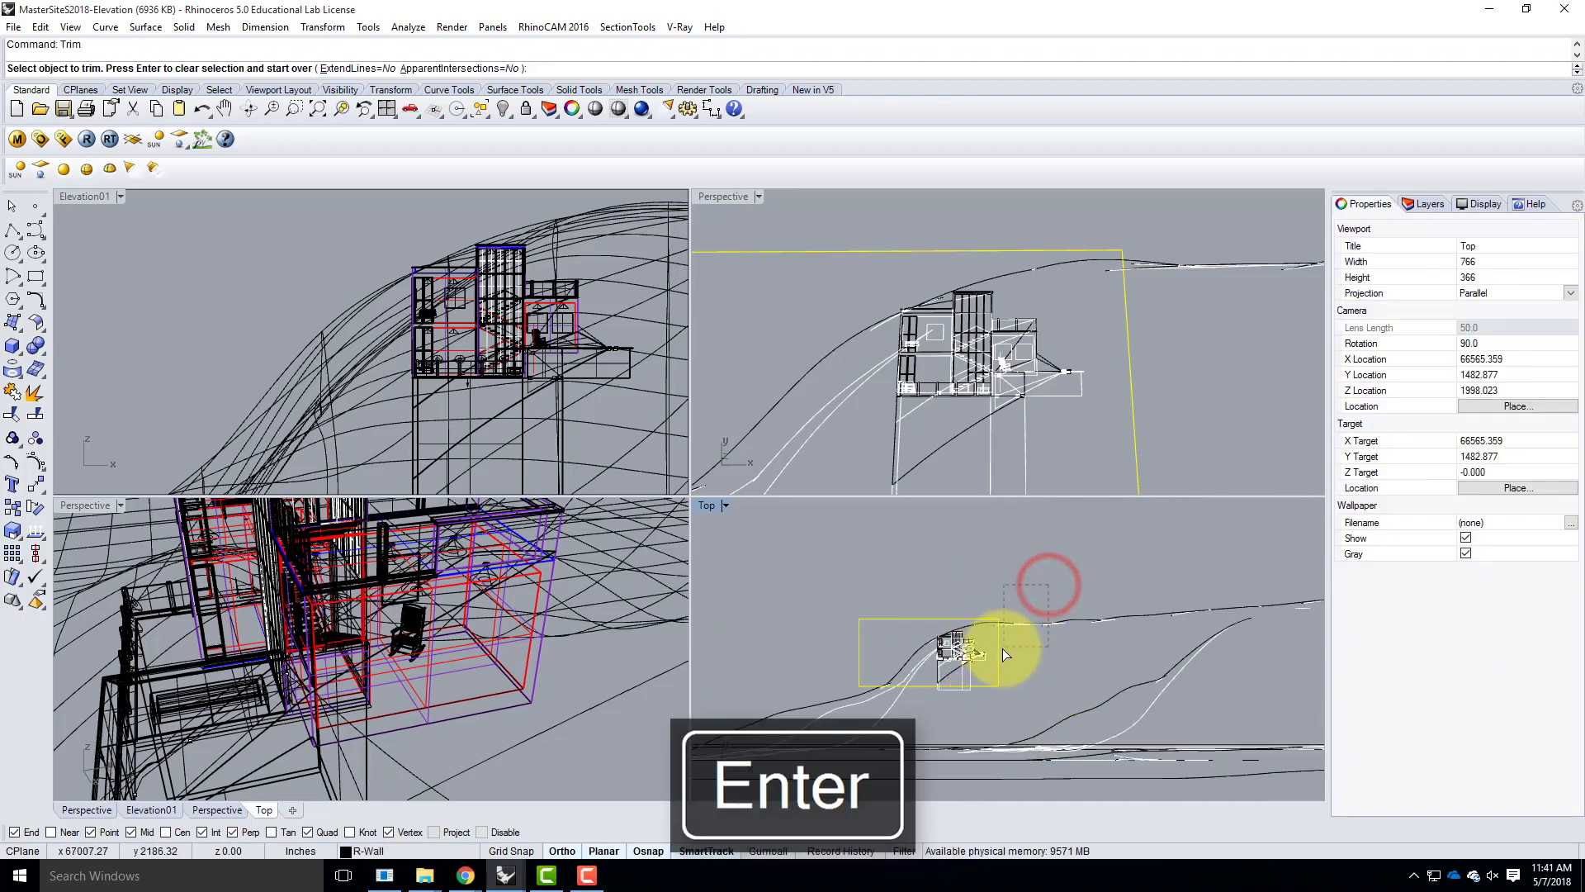
drag(947, 717, 848, 690)
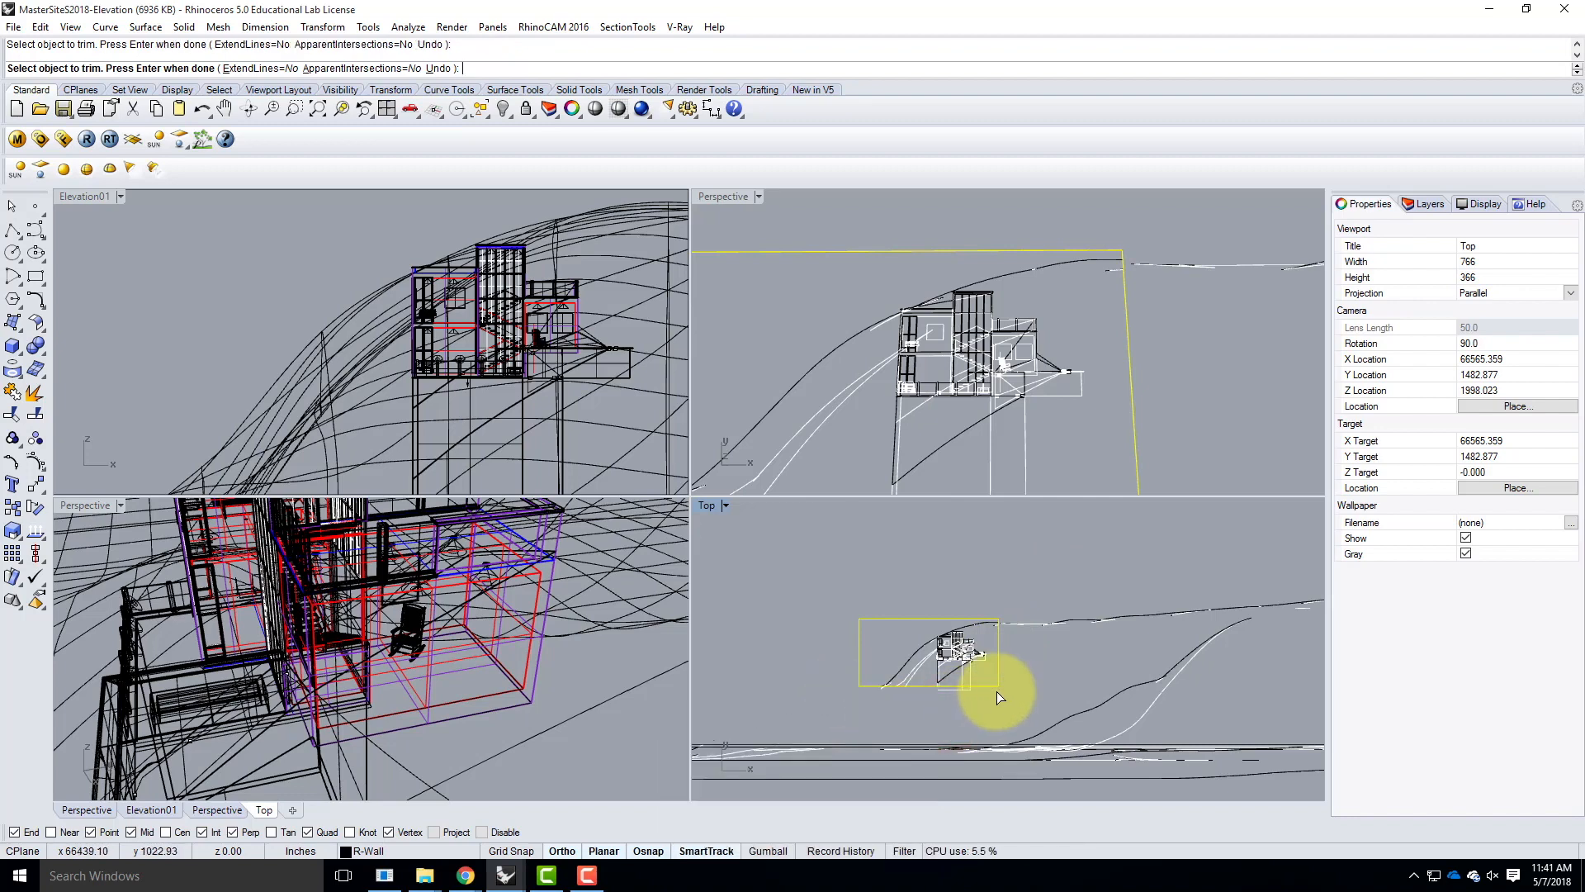
Step: Trim the remaining house support and terrain line ends below the rectangle's bottom edge, and finish the Trim command
scroll(967, 688, up, 10)
drag(1012, 709, 895, 691)
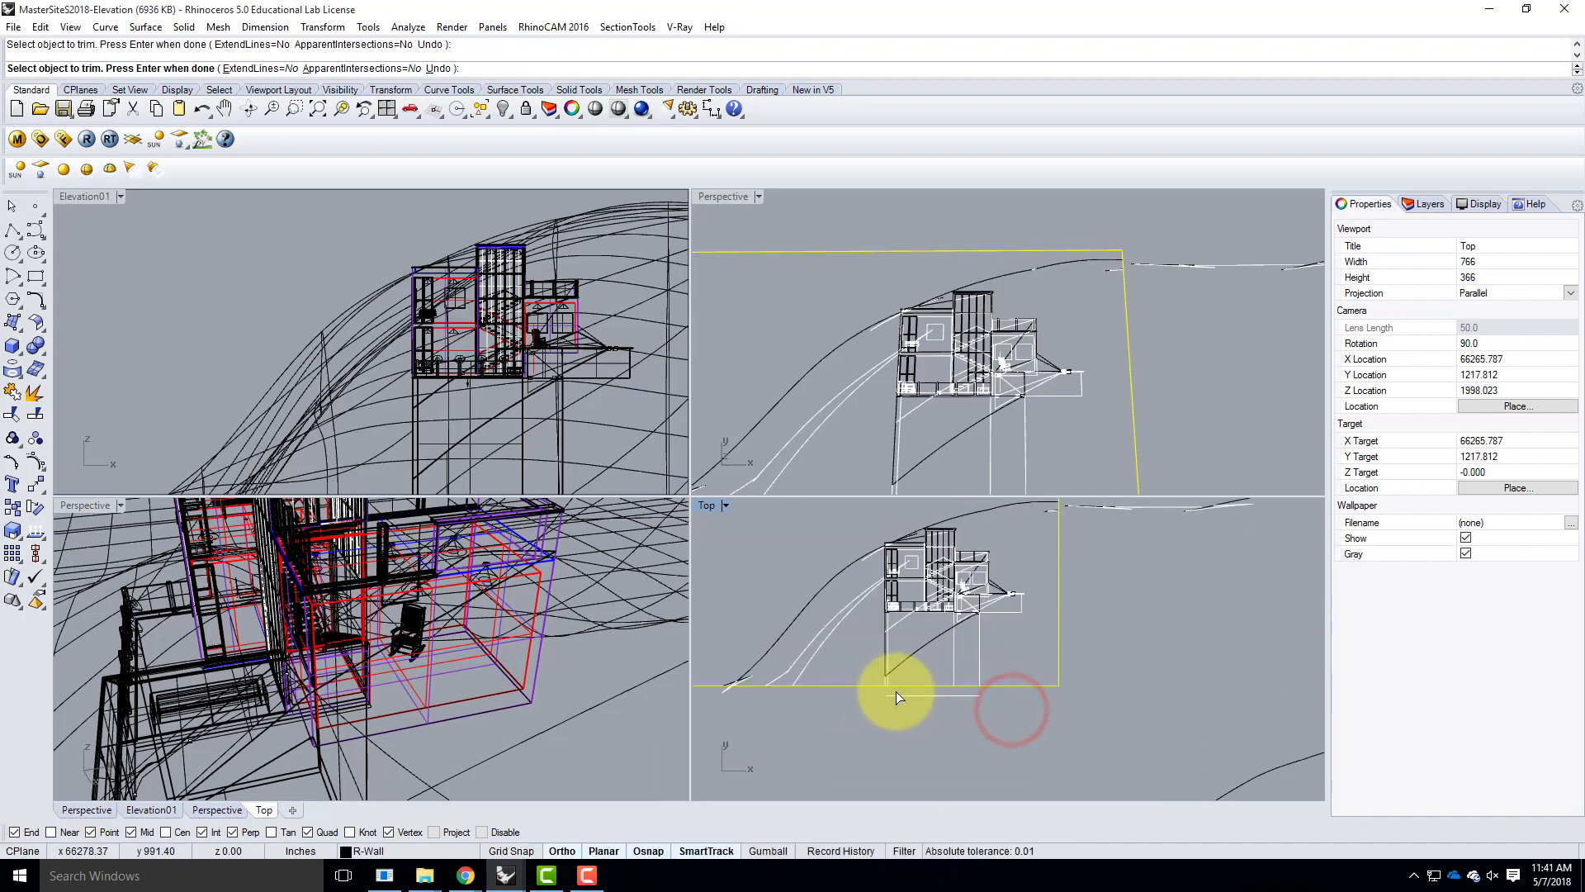
scroll(718, 693, up, 5)
drag(730, 689, 725, 687)
scroll(729, 705, down, 5)
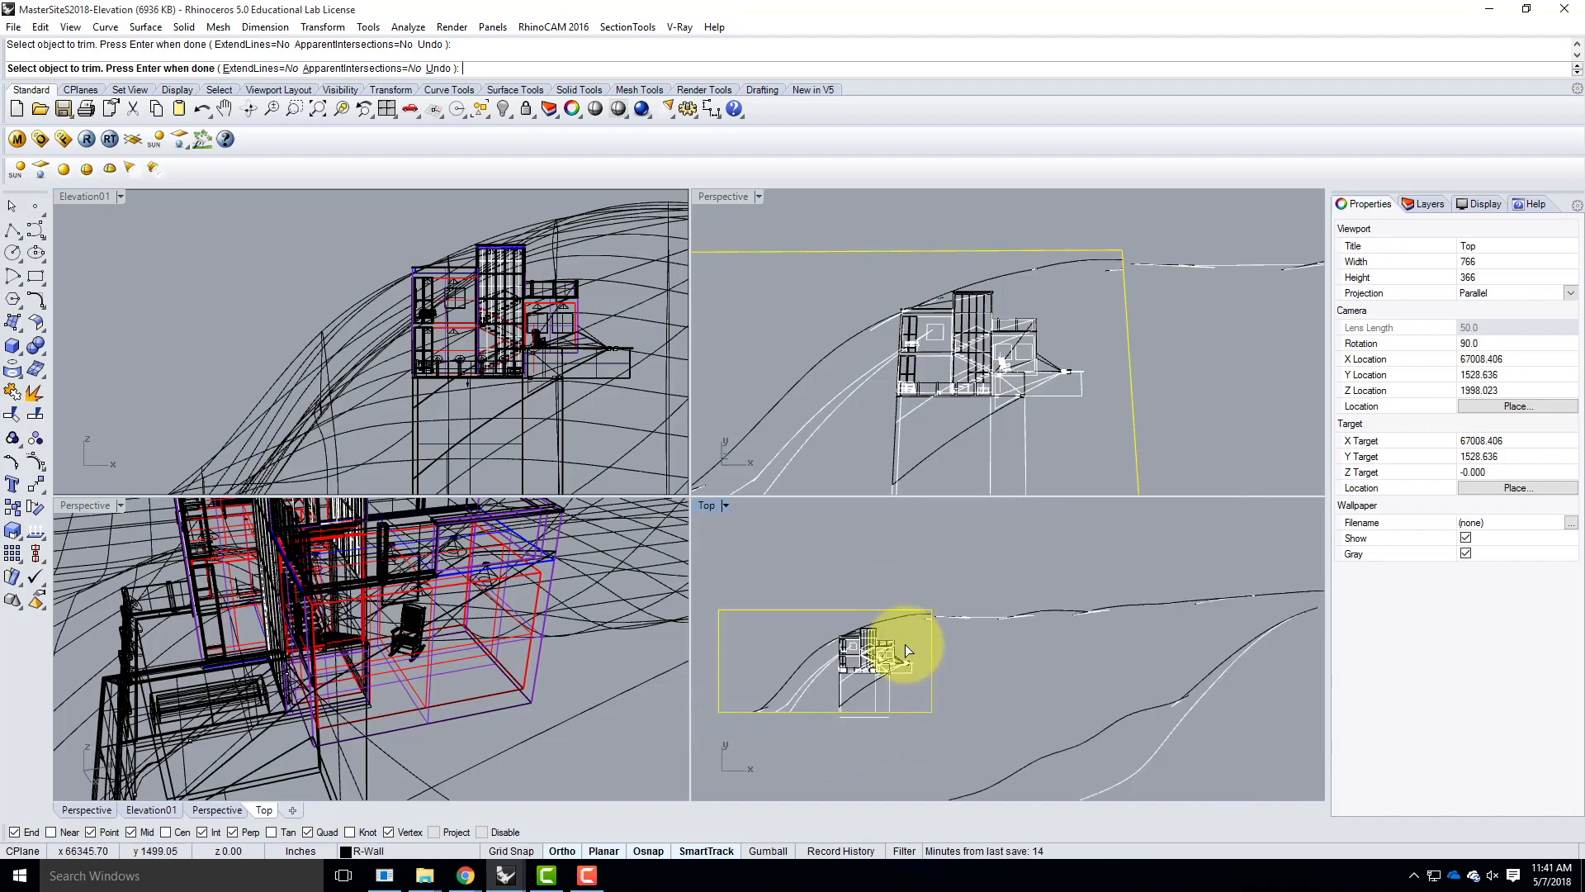
scroll(921, 640, up, 6)
scroll(1045, 617, down, 6)
key(Escape)
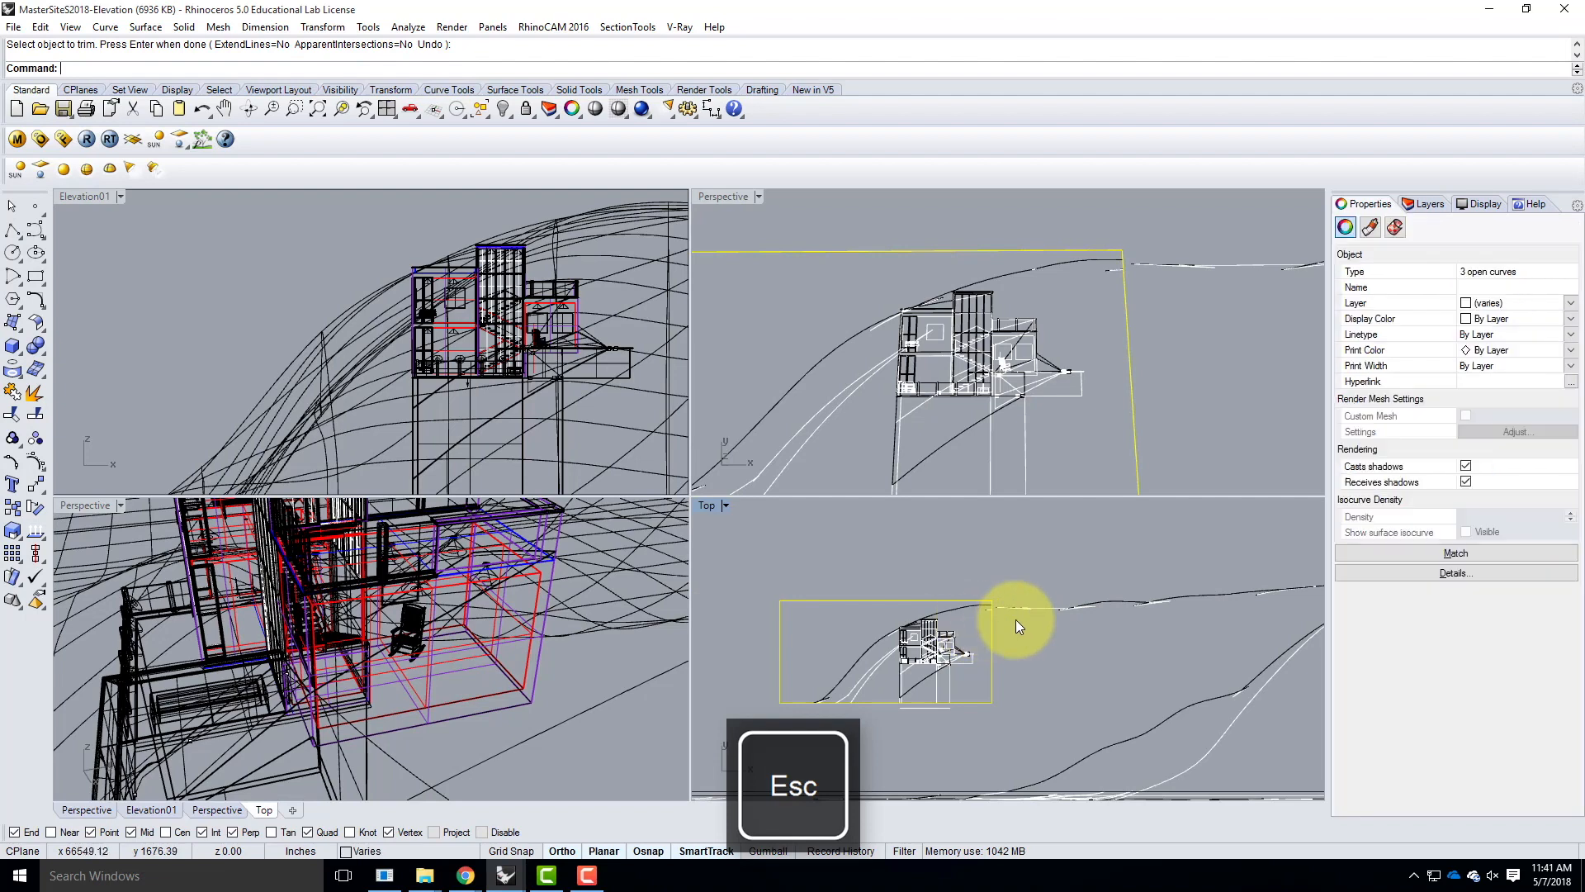
key(Escape)
Step: Select the trimmed elevation with its rectangle, move it to 0,0,0, and zoom the Perspective viewport to it
drag(756, 582, 993, 705)
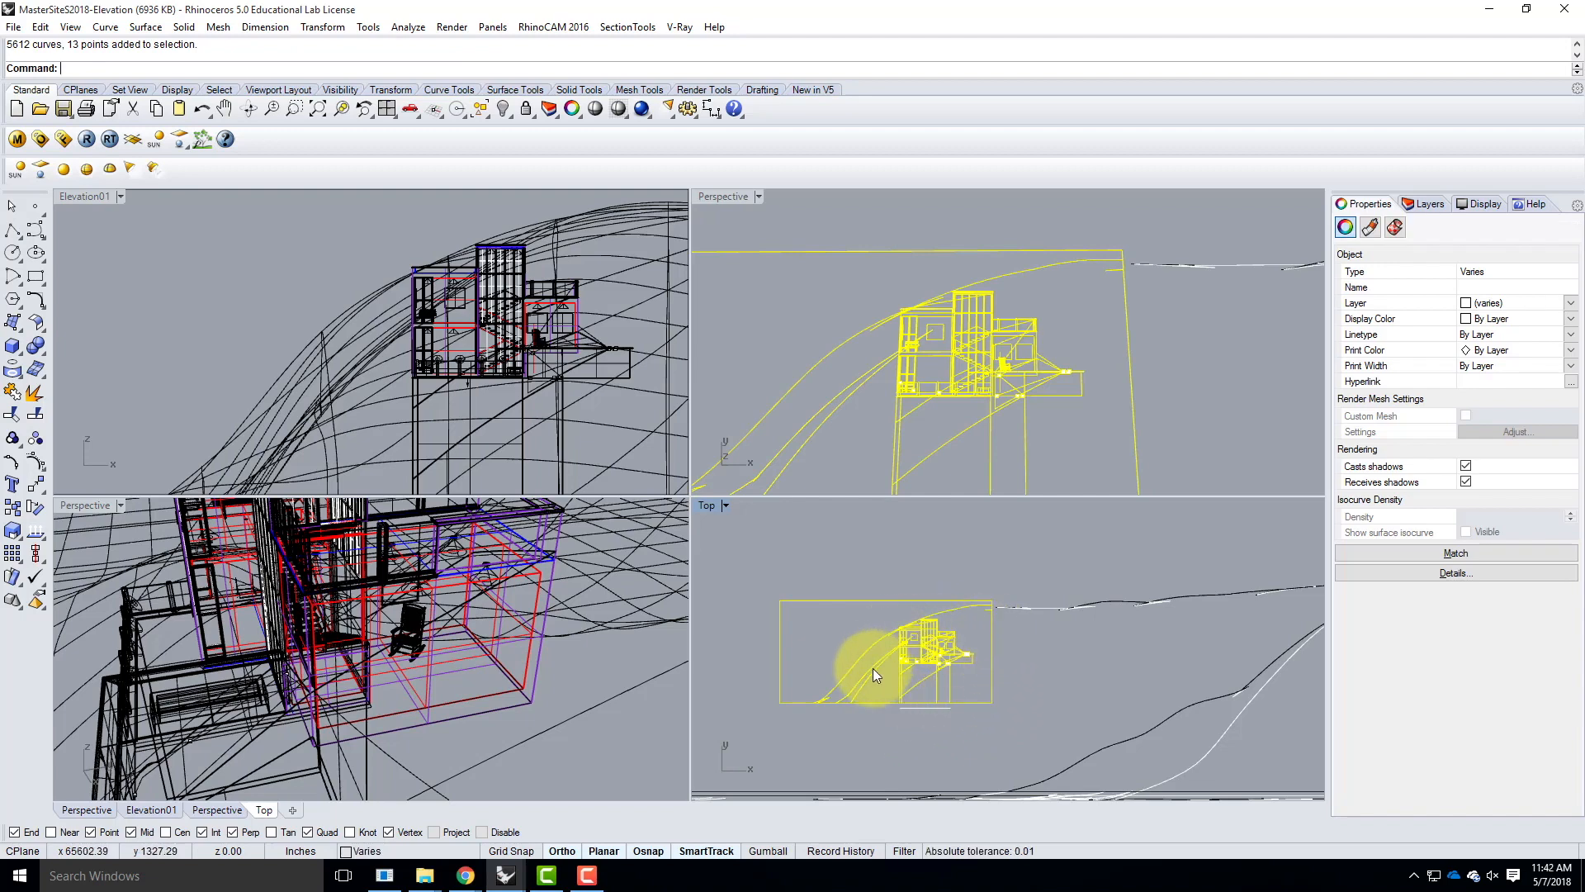
scroll(1028, 621, down, 5)
scroll(945, 657, up, 4)
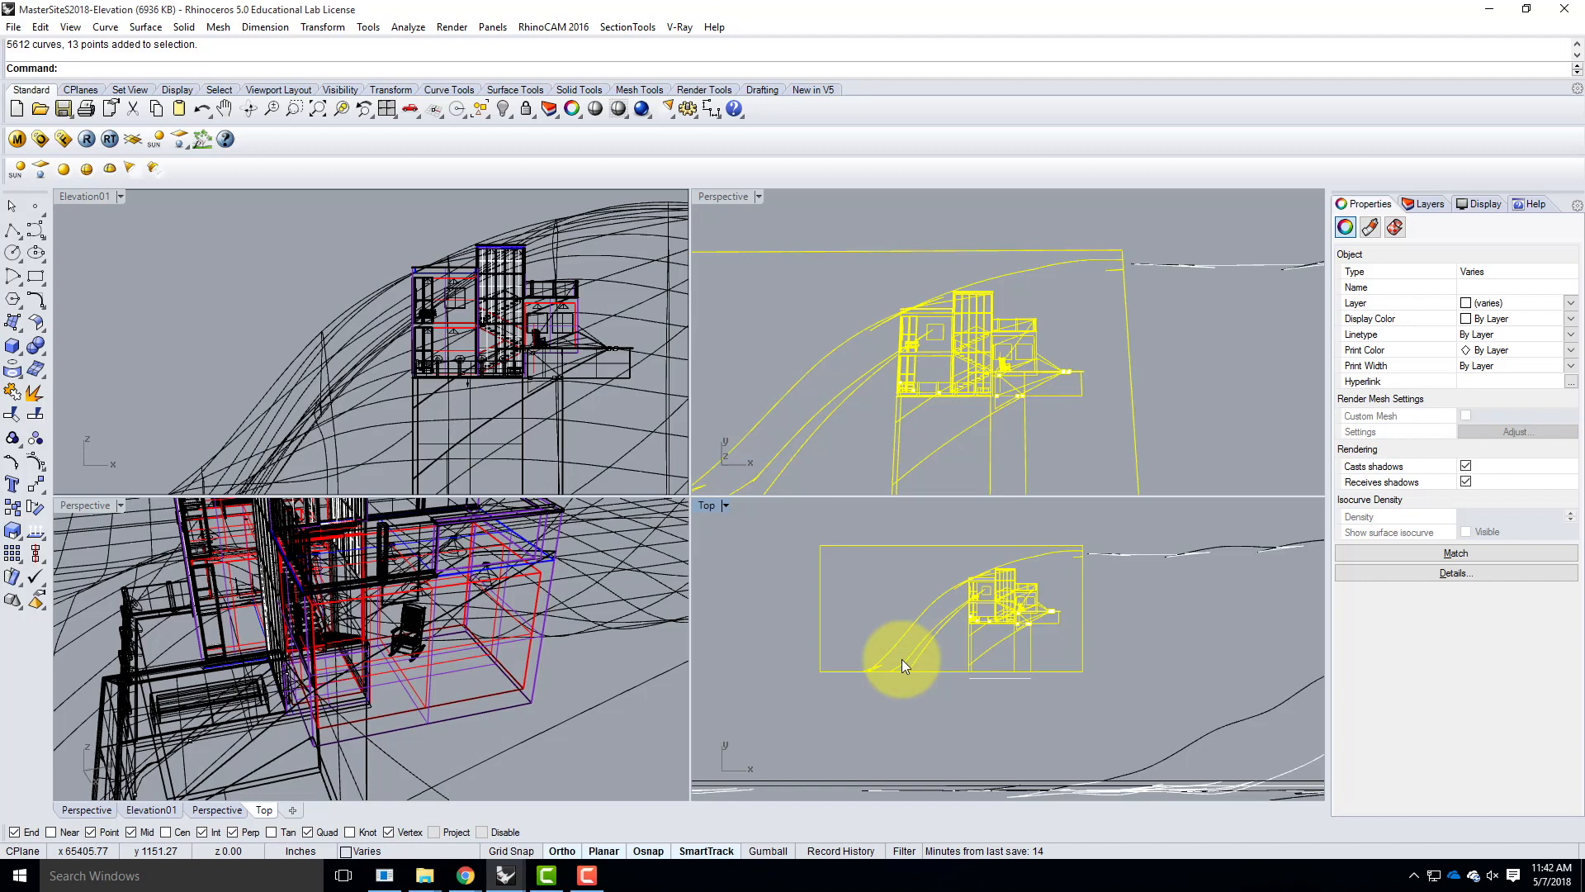
scroll(1118, 340, down, 8)
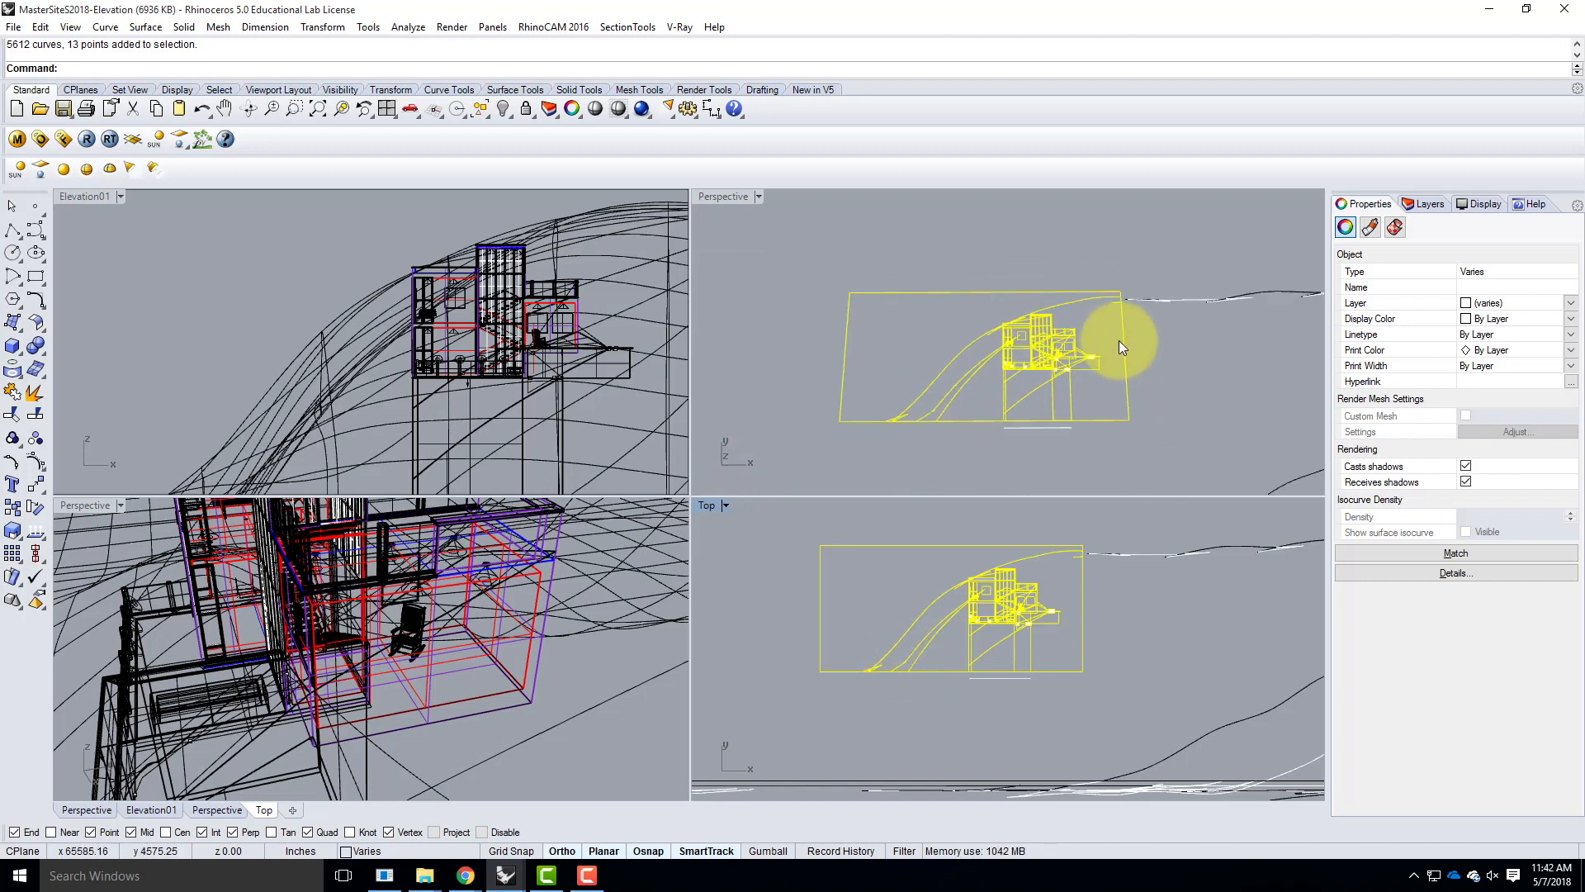
text(Move)
key(Return)
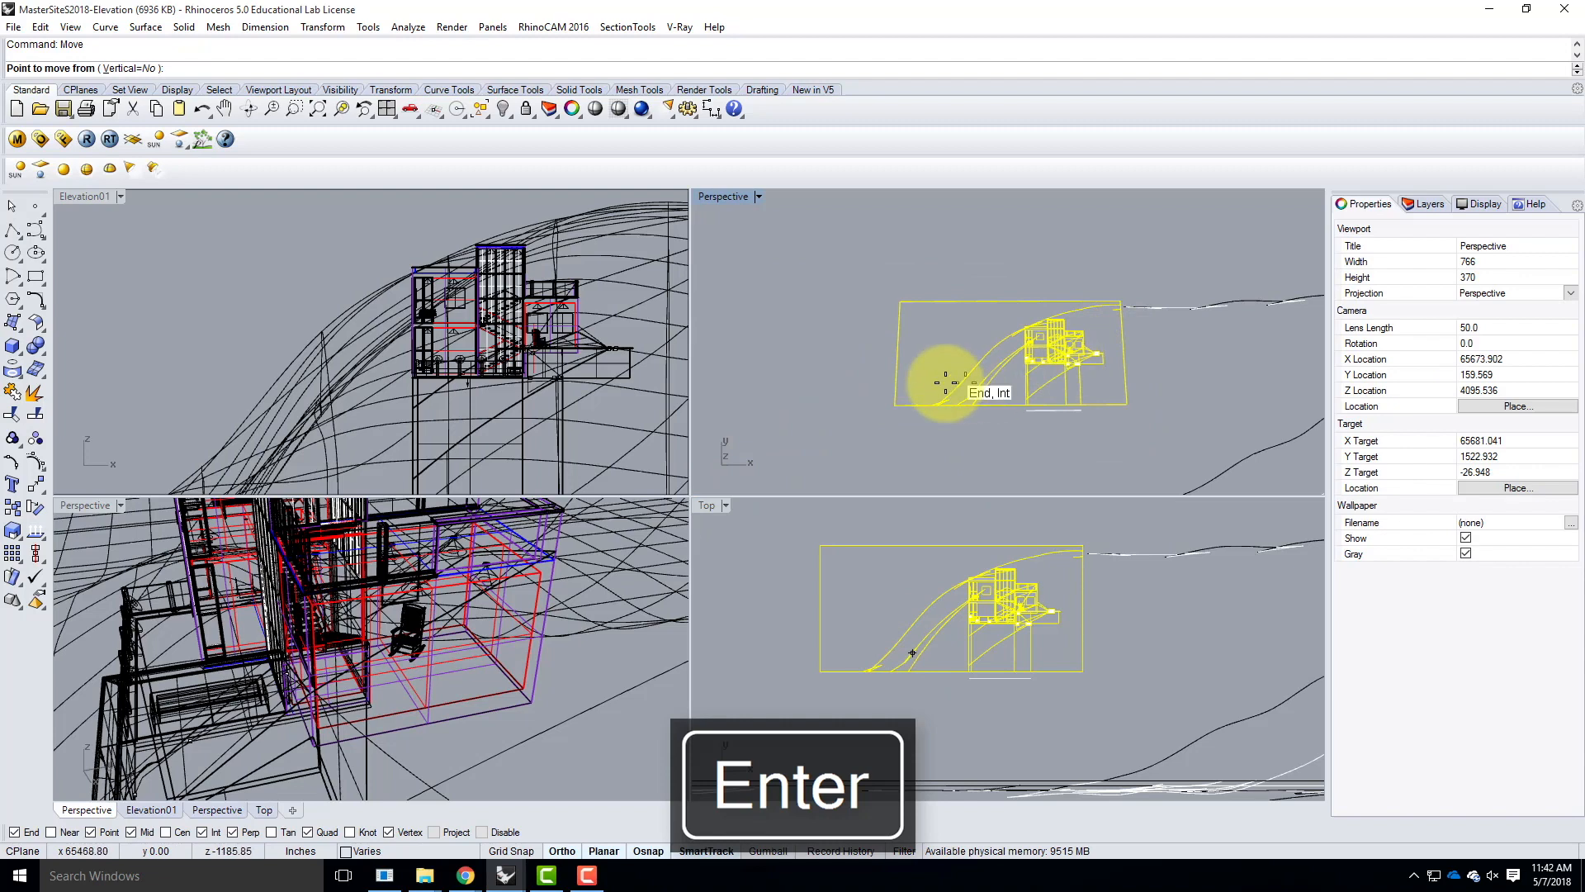
text(0,0,0)
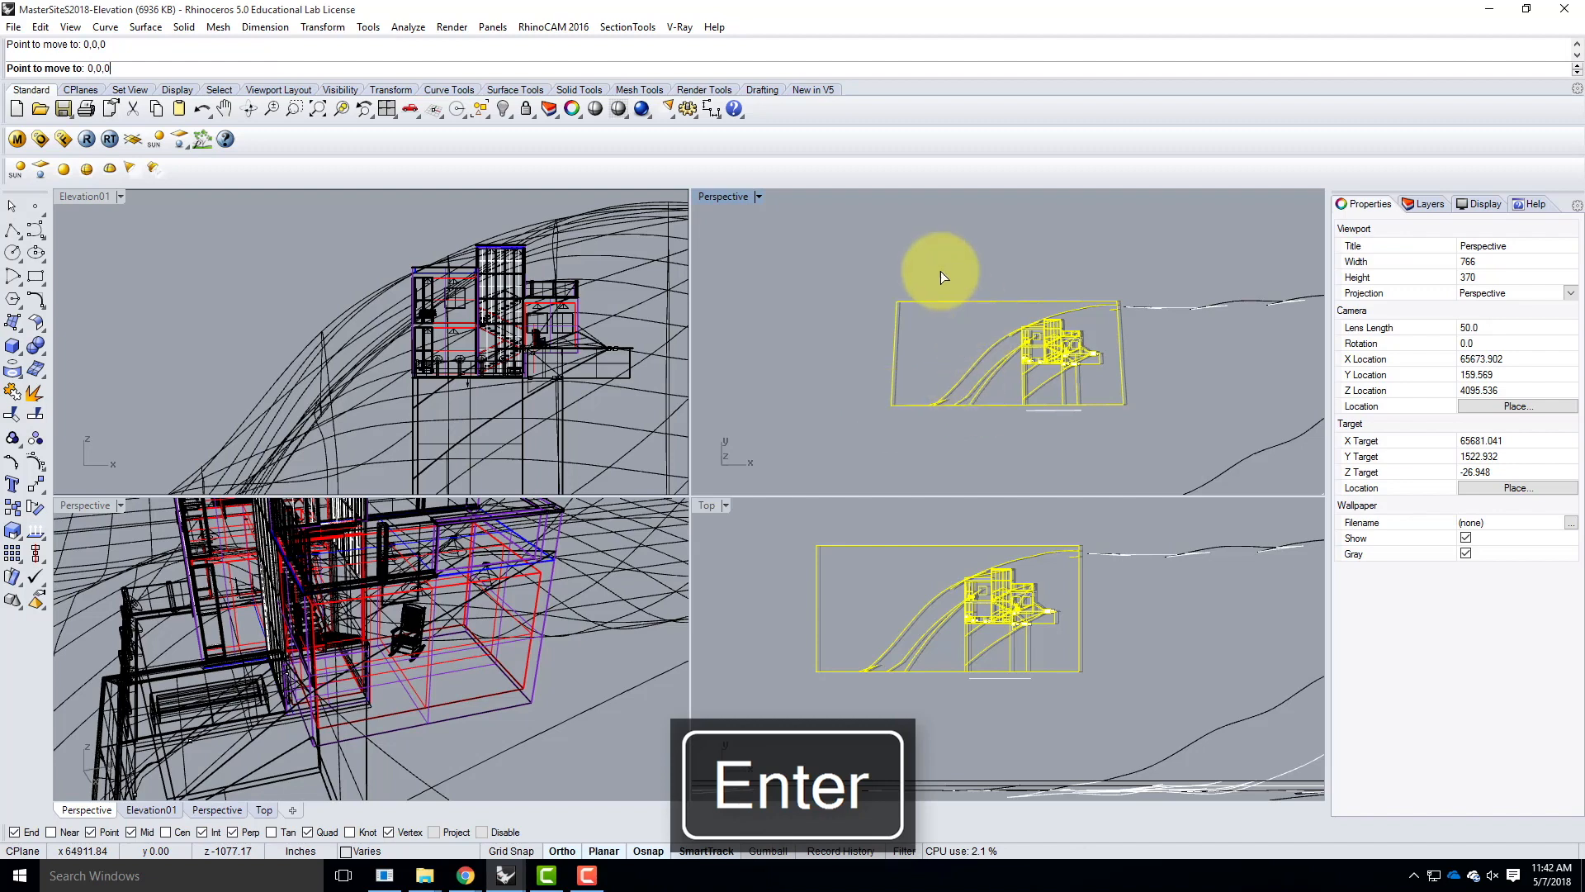
text(z)
key(Return)
text(s)
key(Return)
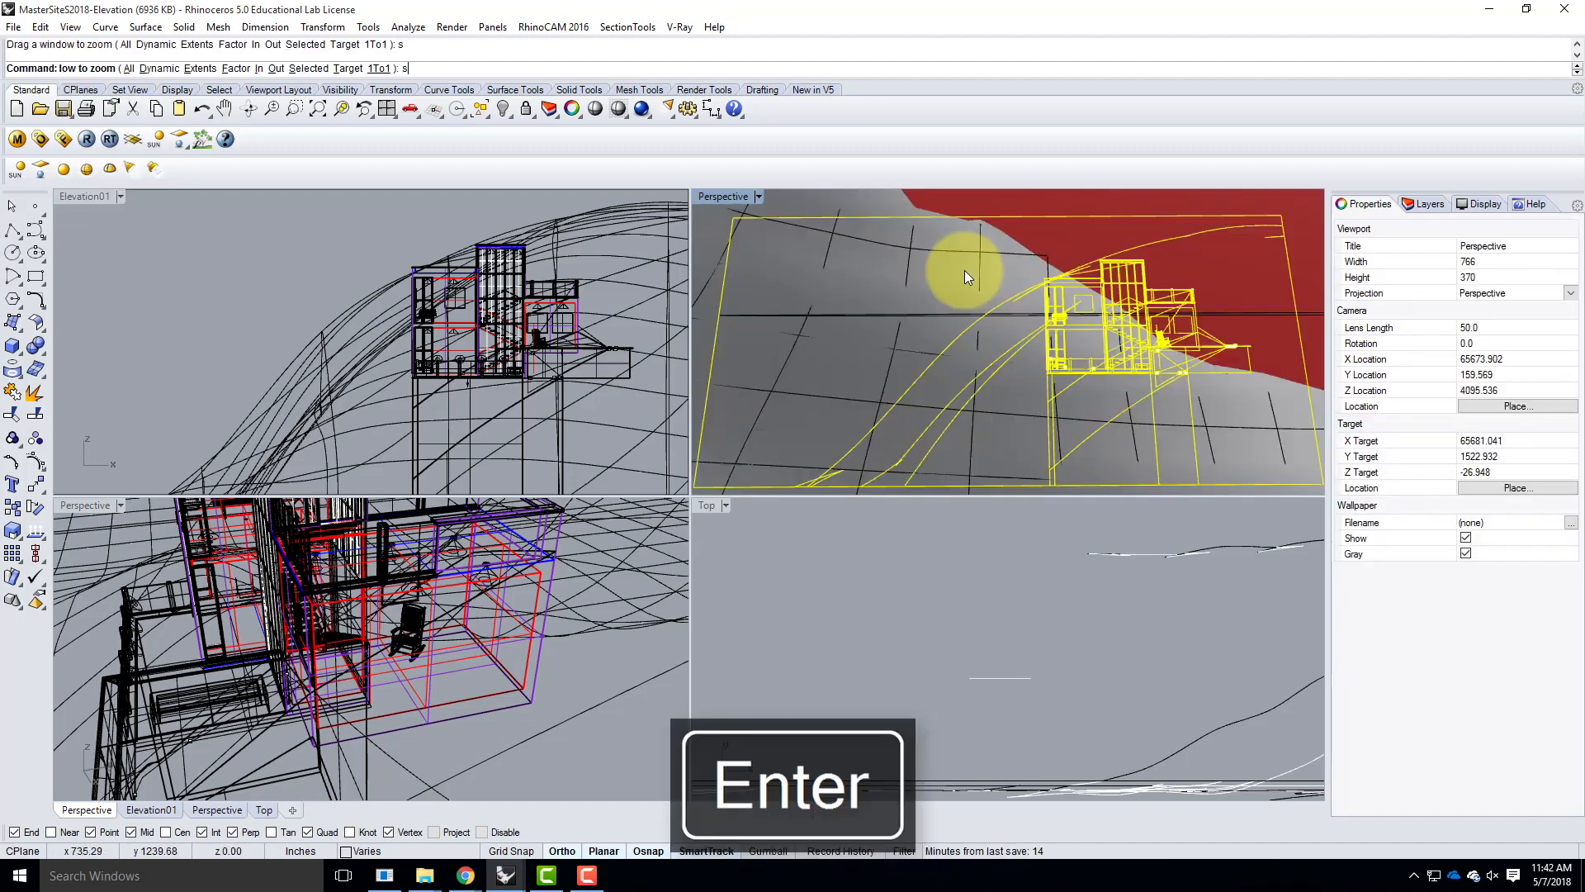
mouse_move(966, 305)
right_down()
mouse_move(1111, 313)
mouse_move(970, 229)
mouse_move(877, 478)
mouse_move(1057, 265)
mouse_move(1088, 314)
right_up()
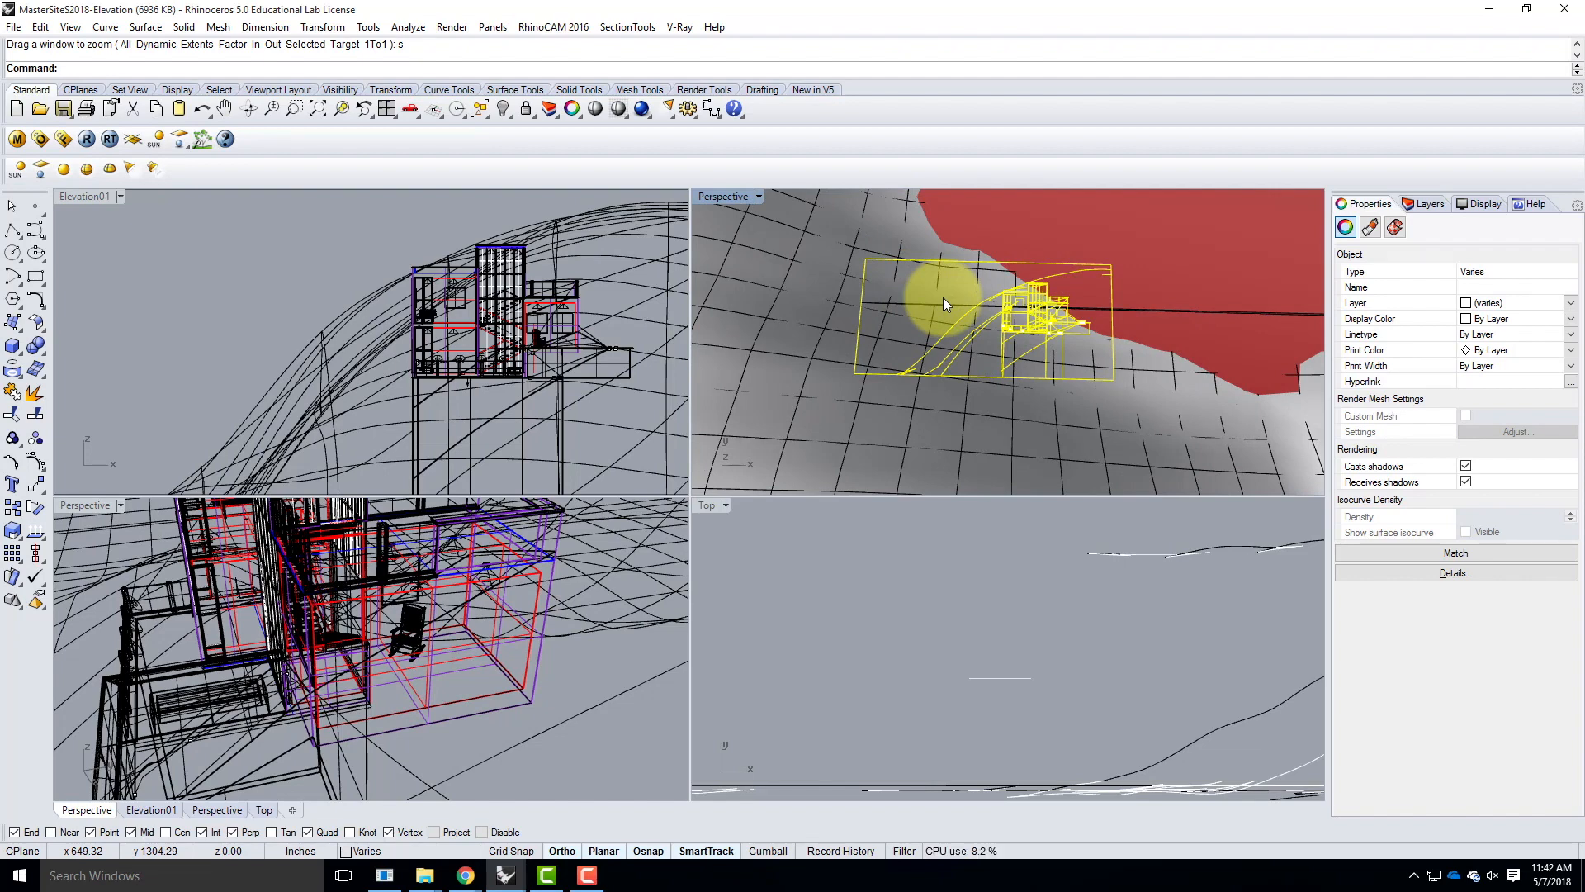
Step: Start exporting the selected elevation and browse to the Live Demonstrations > Live - A136 Exercises > Ex224 folder on the college OneDrive
click(13, 27)
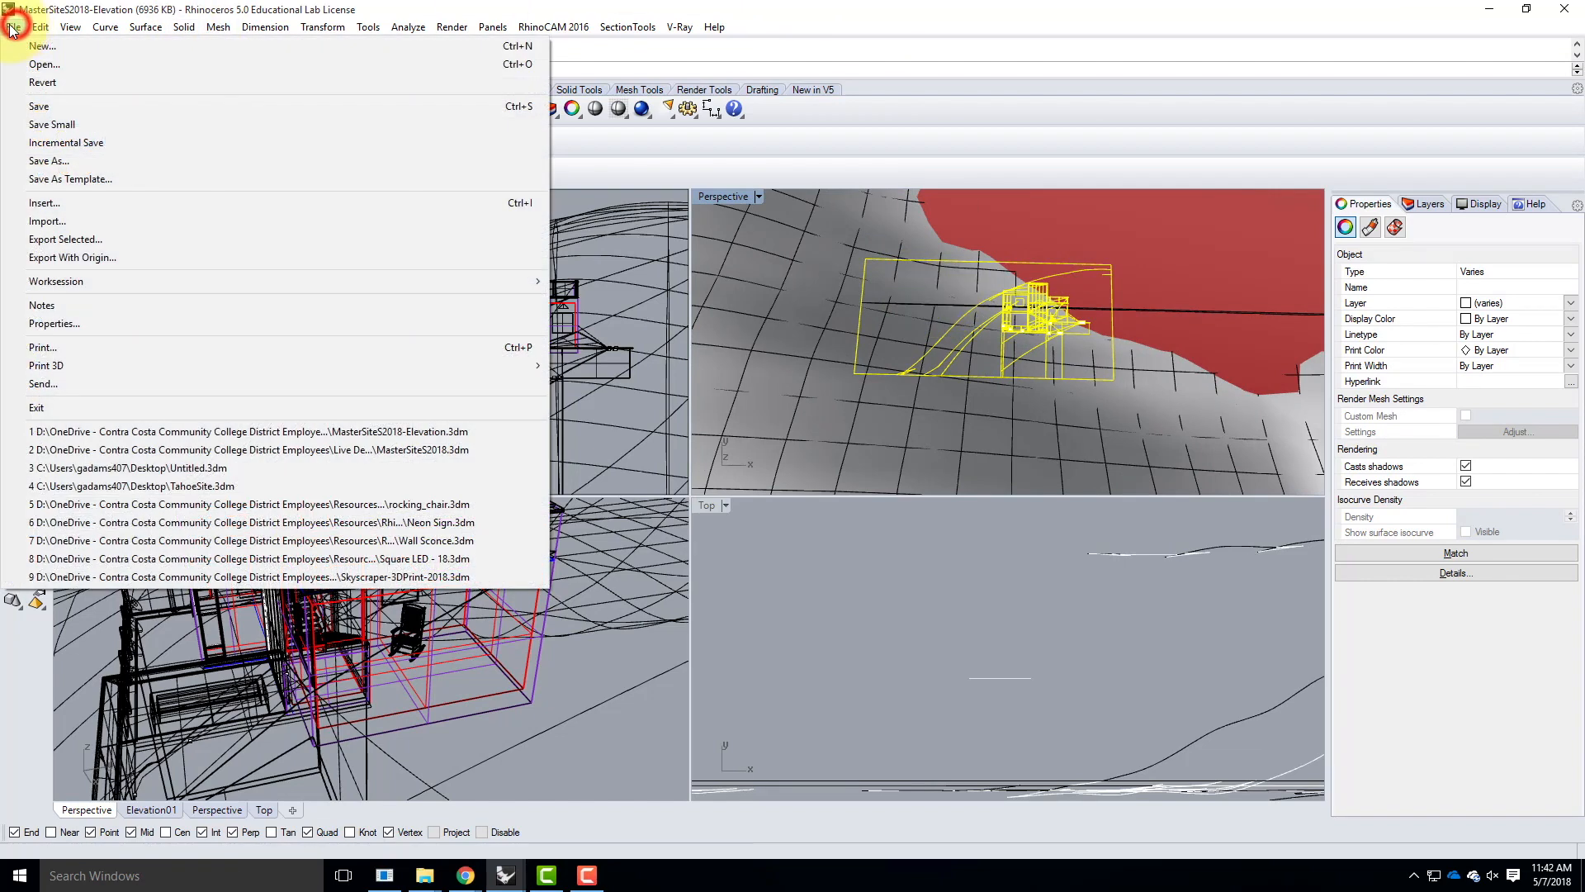
click(82, 240)
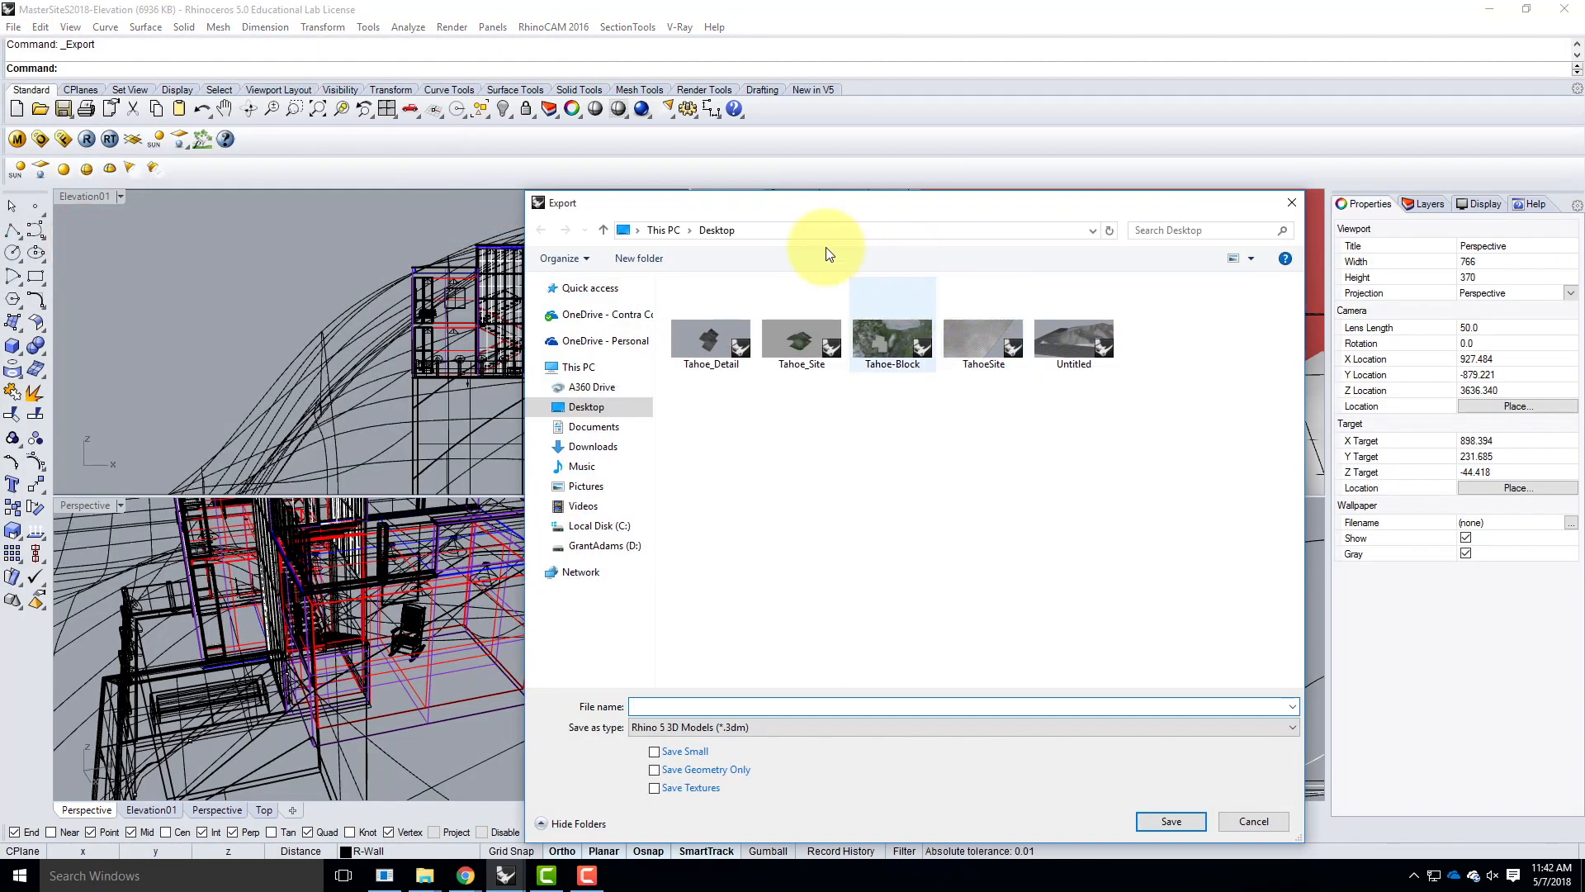
click(591, 341)
click(883, 465)
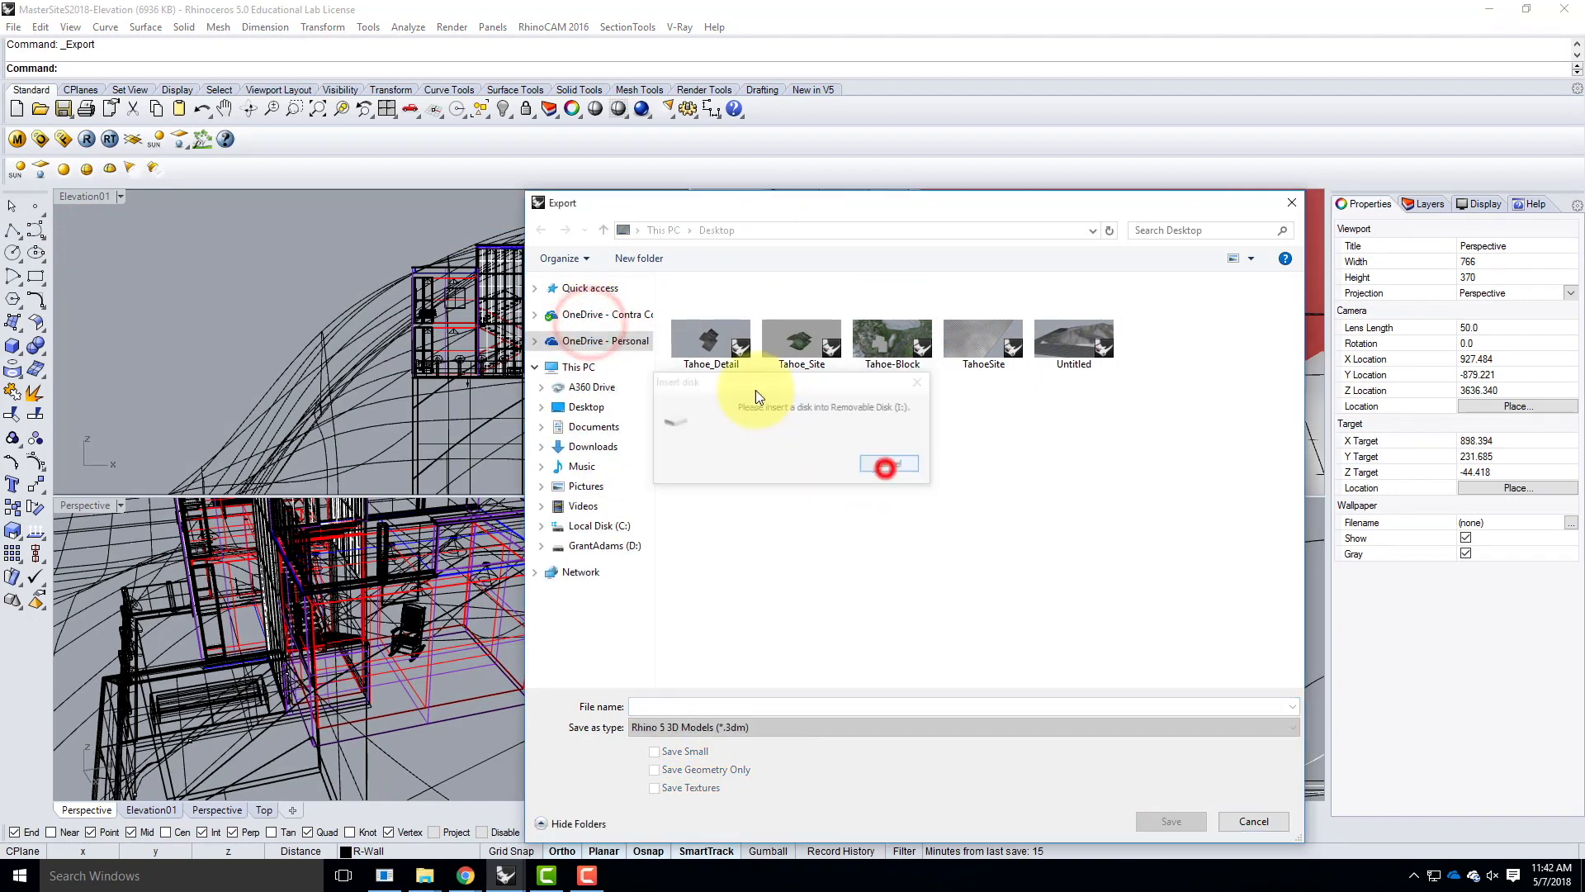
click(601, 315)
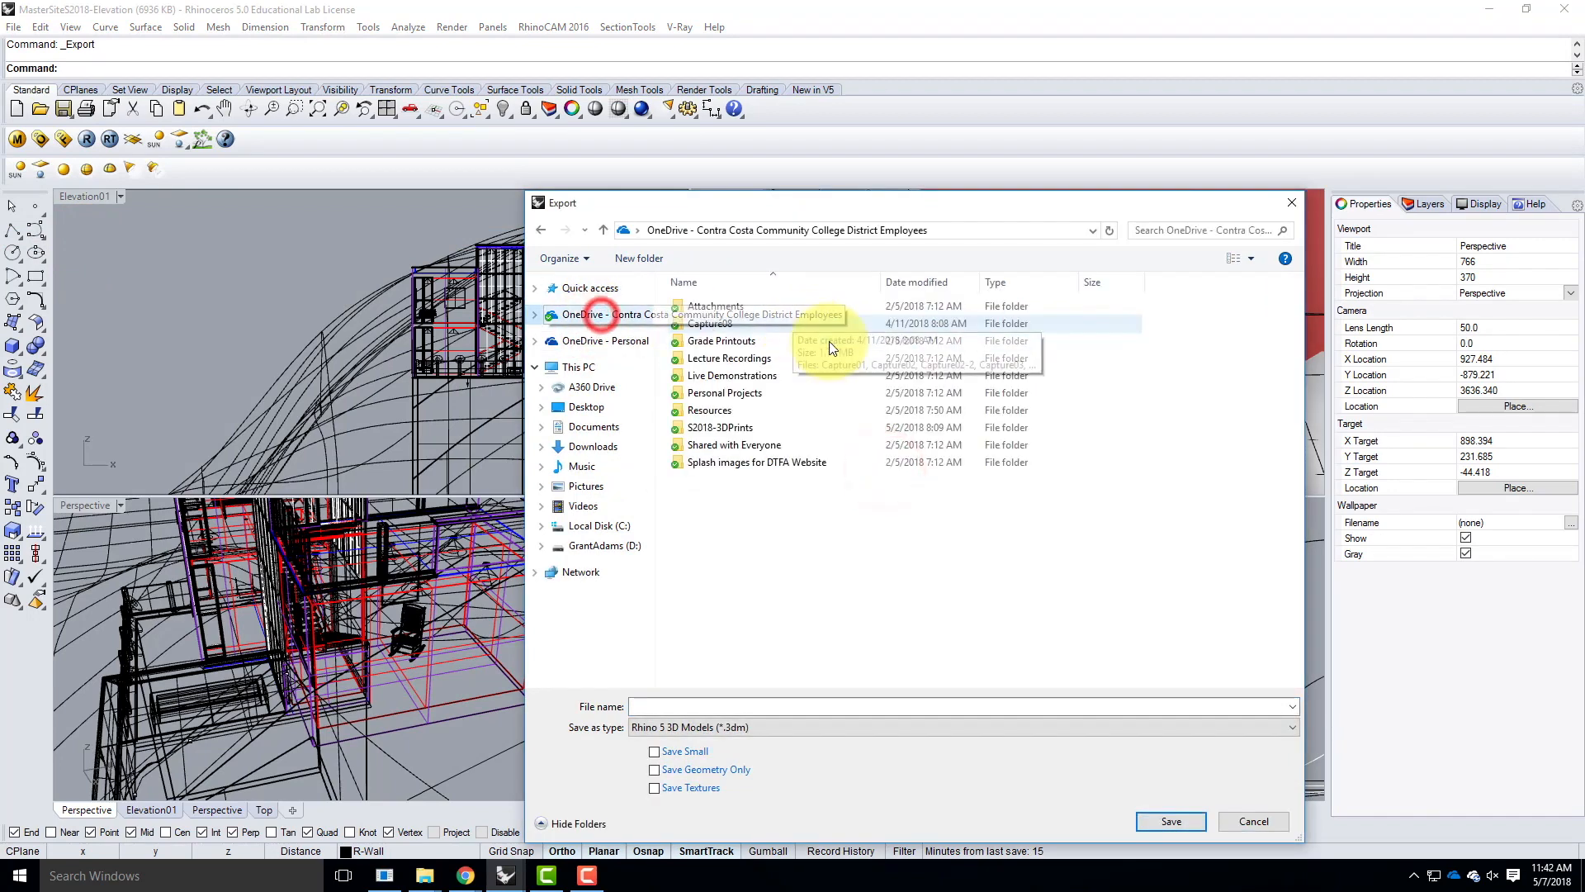
double_click(726, 376)
click(747, 326)
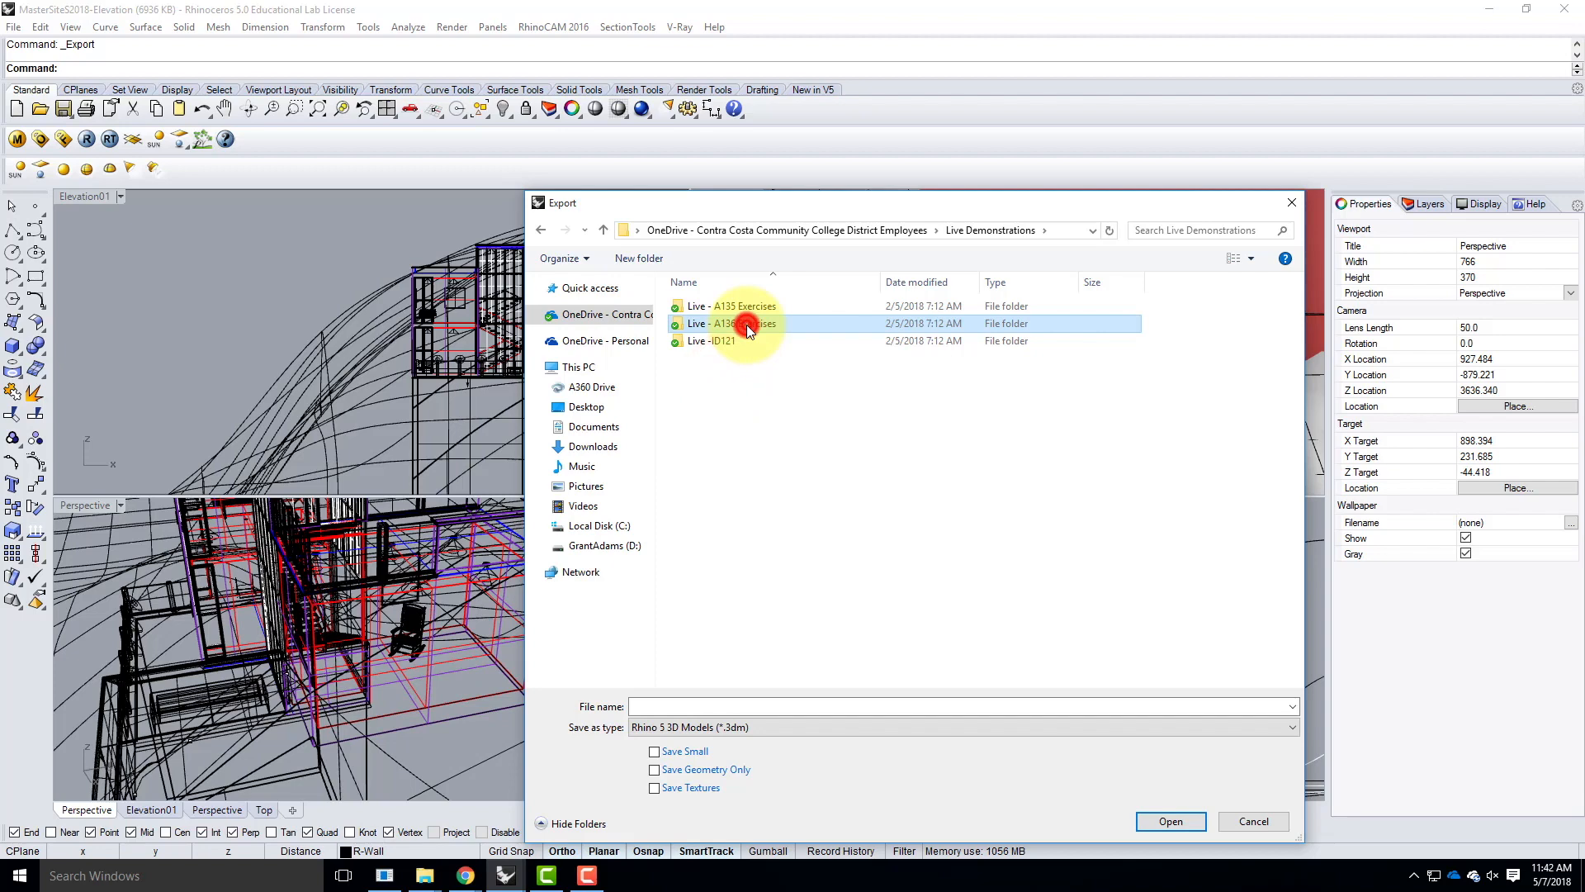
double_click(747, 326)
scroll(768, 471, down, 5)
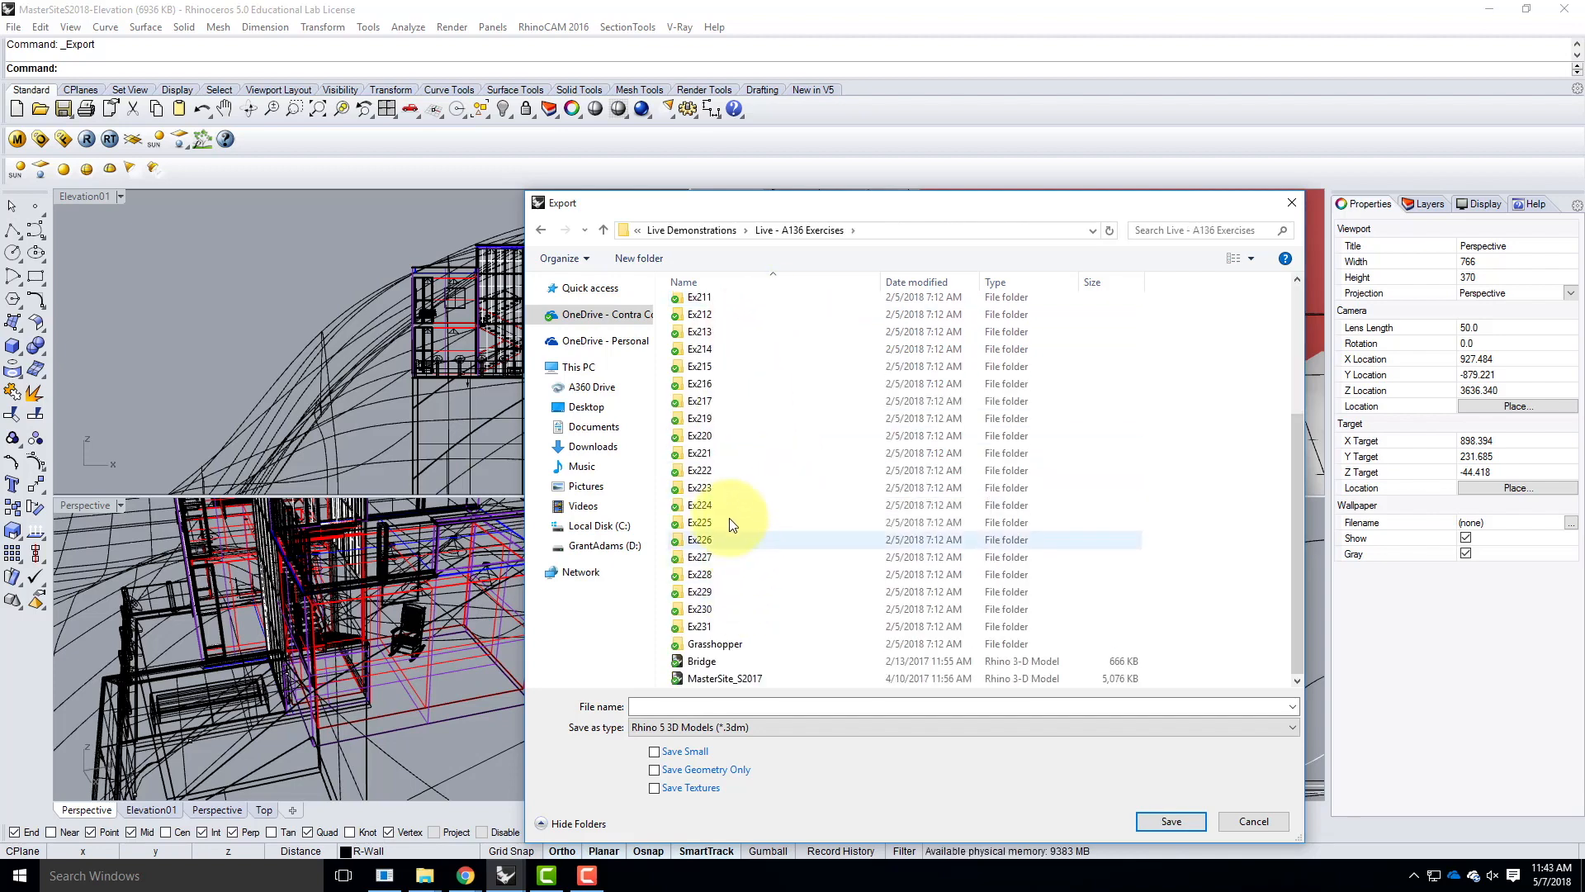
double_click(700, 506)
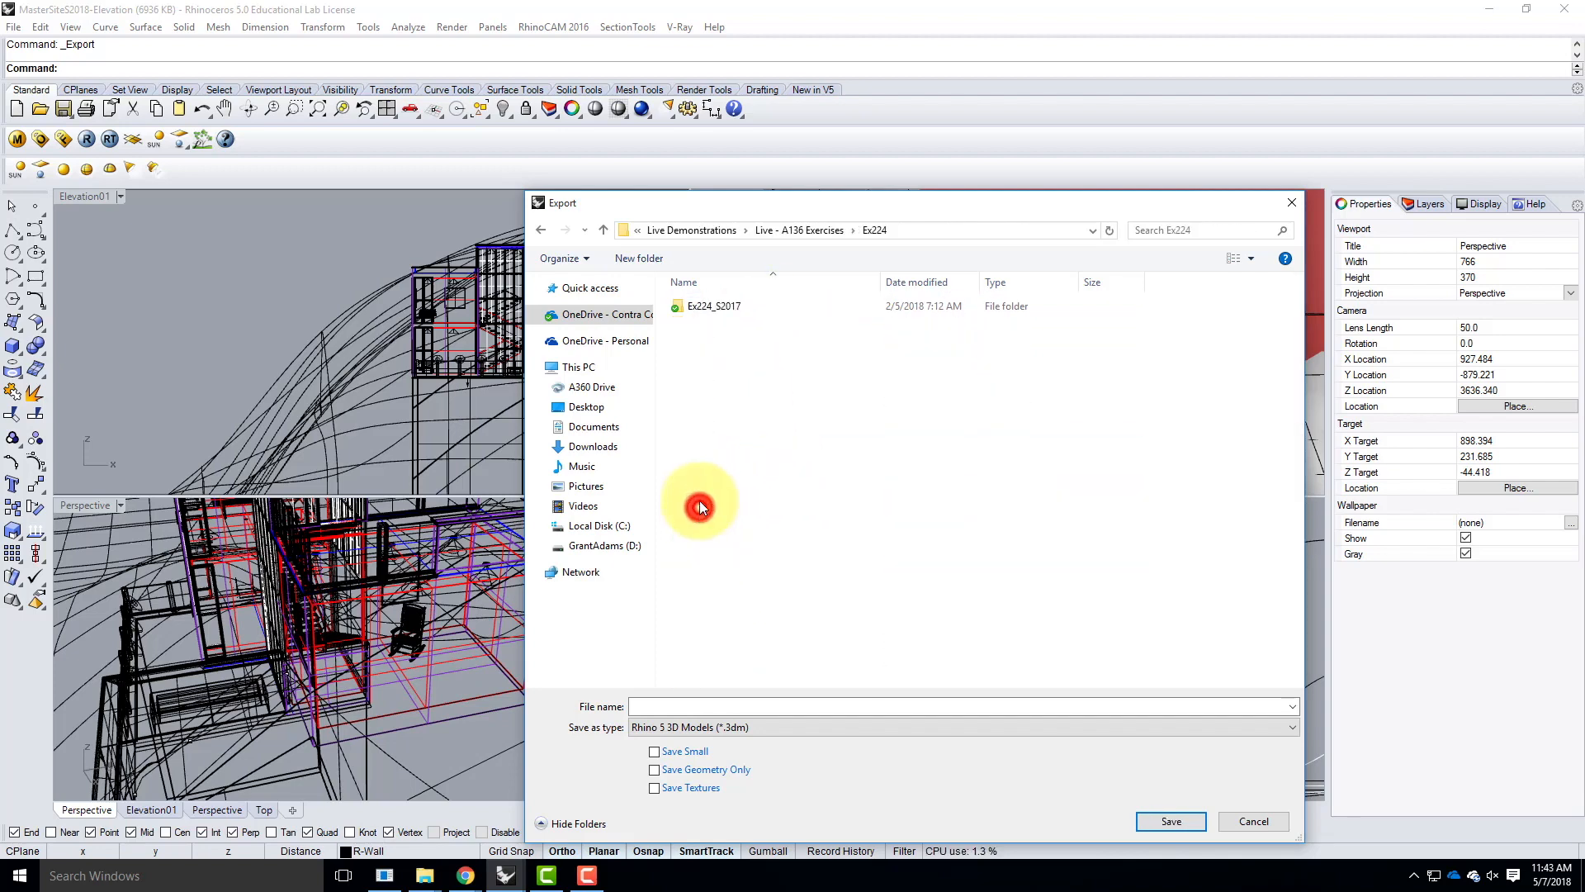
Step: Create and open an S2018 folder inside Ex224, and set the export file type to Adobe Illustrator (*.ai)
click(639, 258)
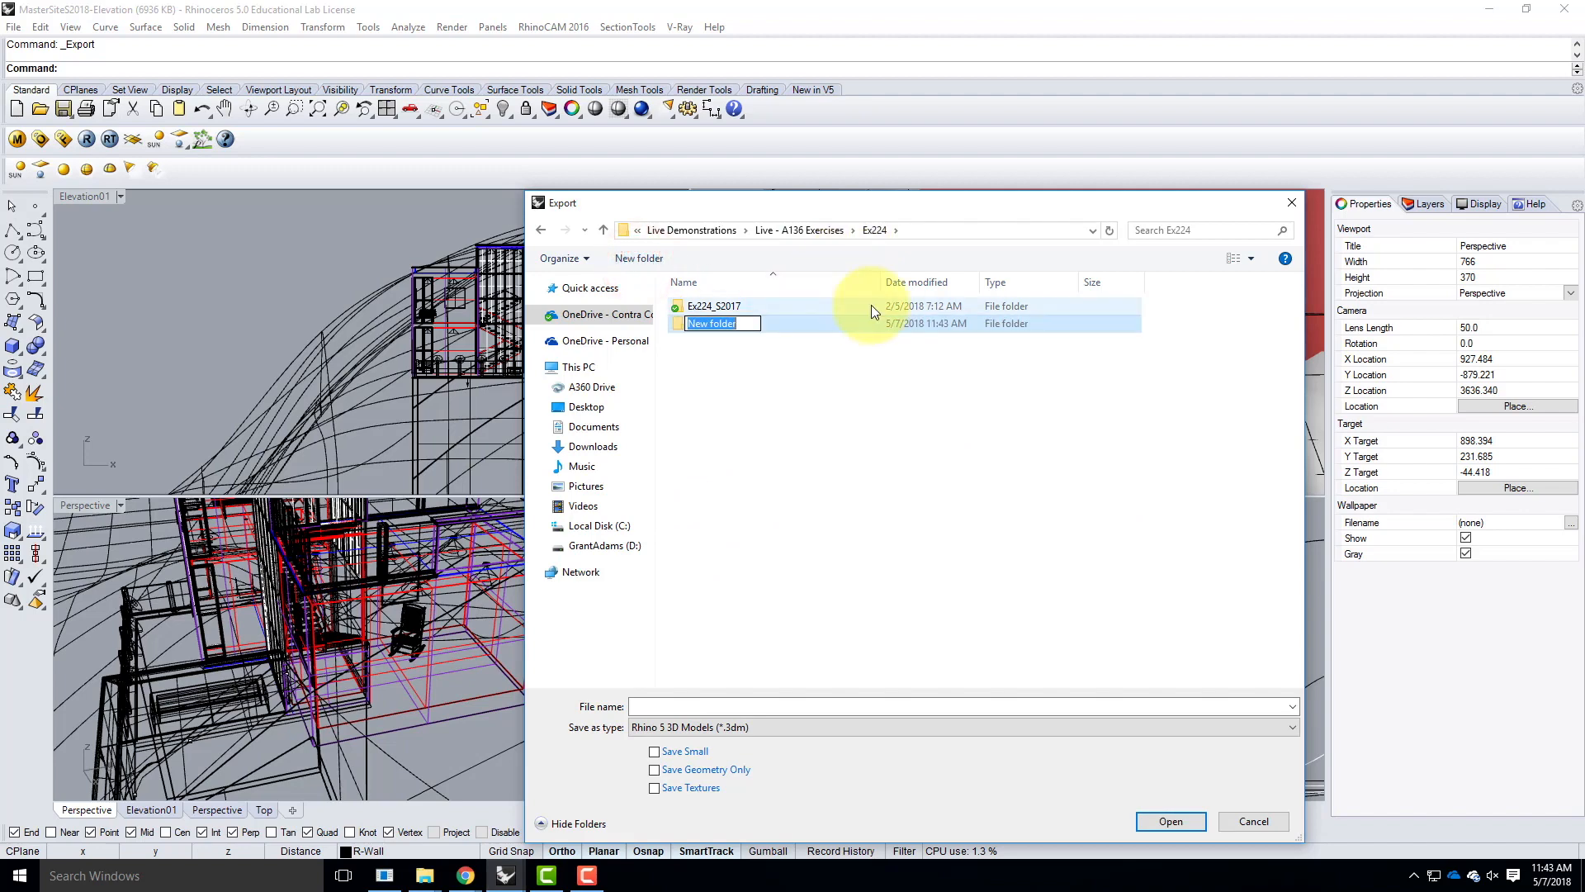
text(S2018)
key(Return)
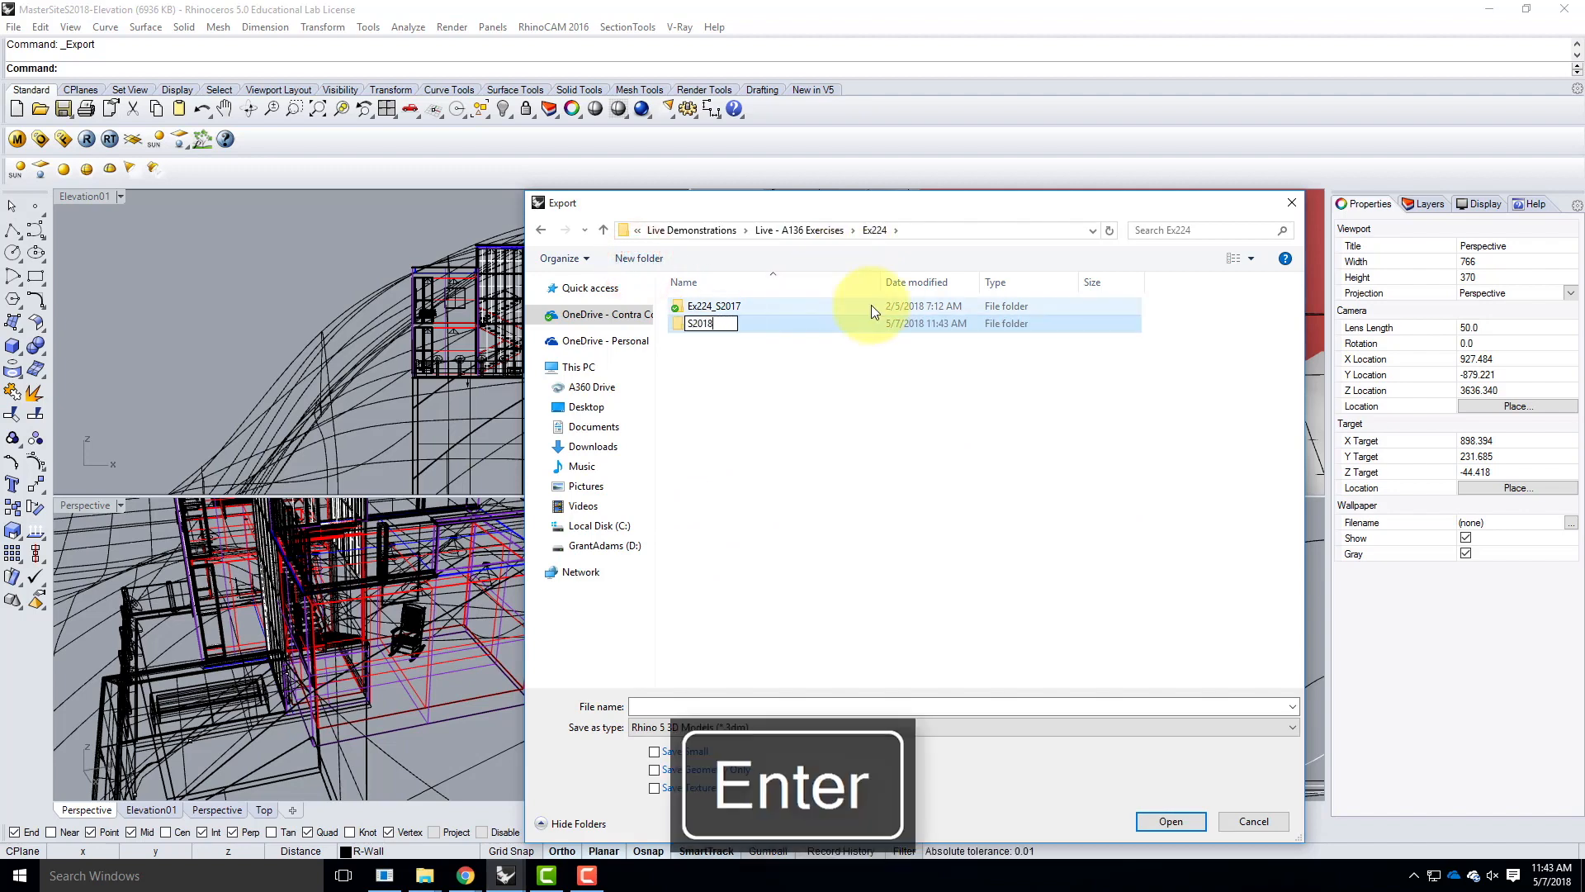
double_click(758, 322)
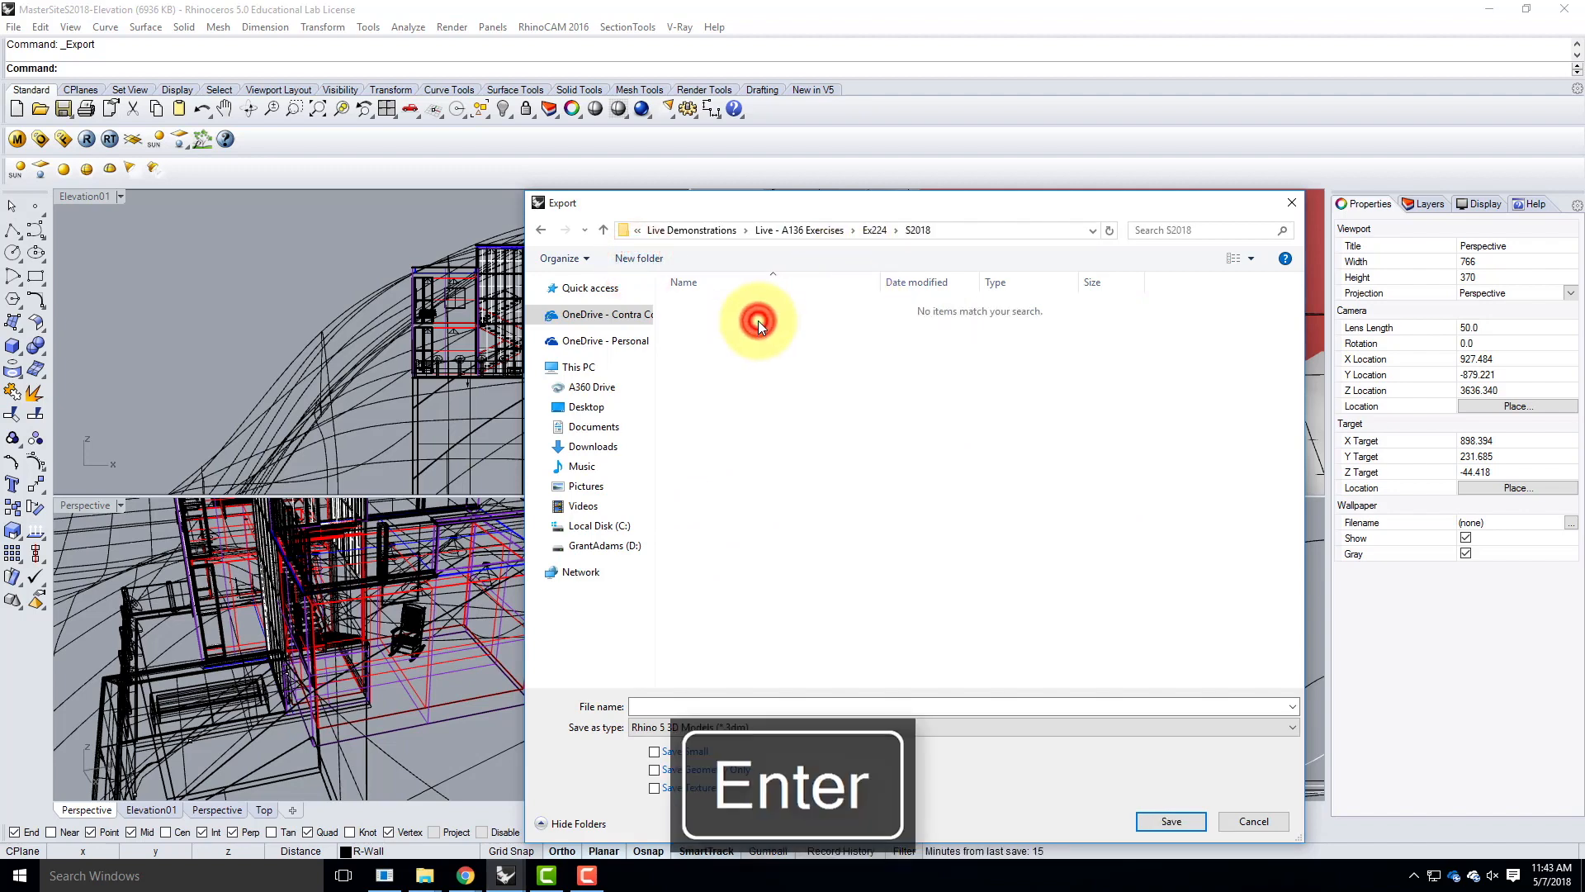
click(675, 707)
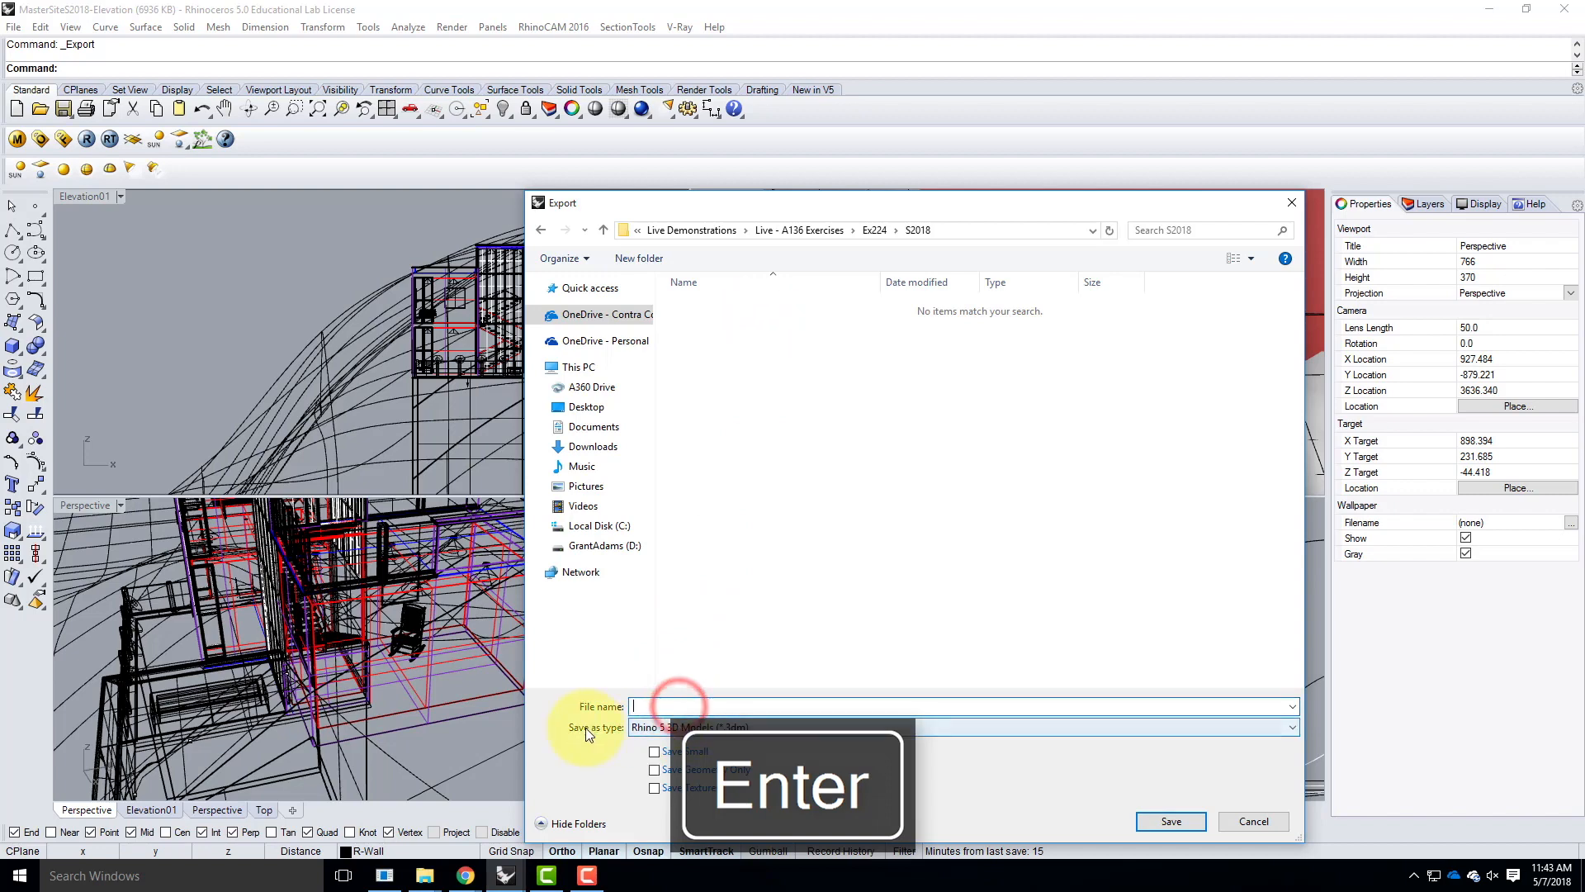
click(653, 729)
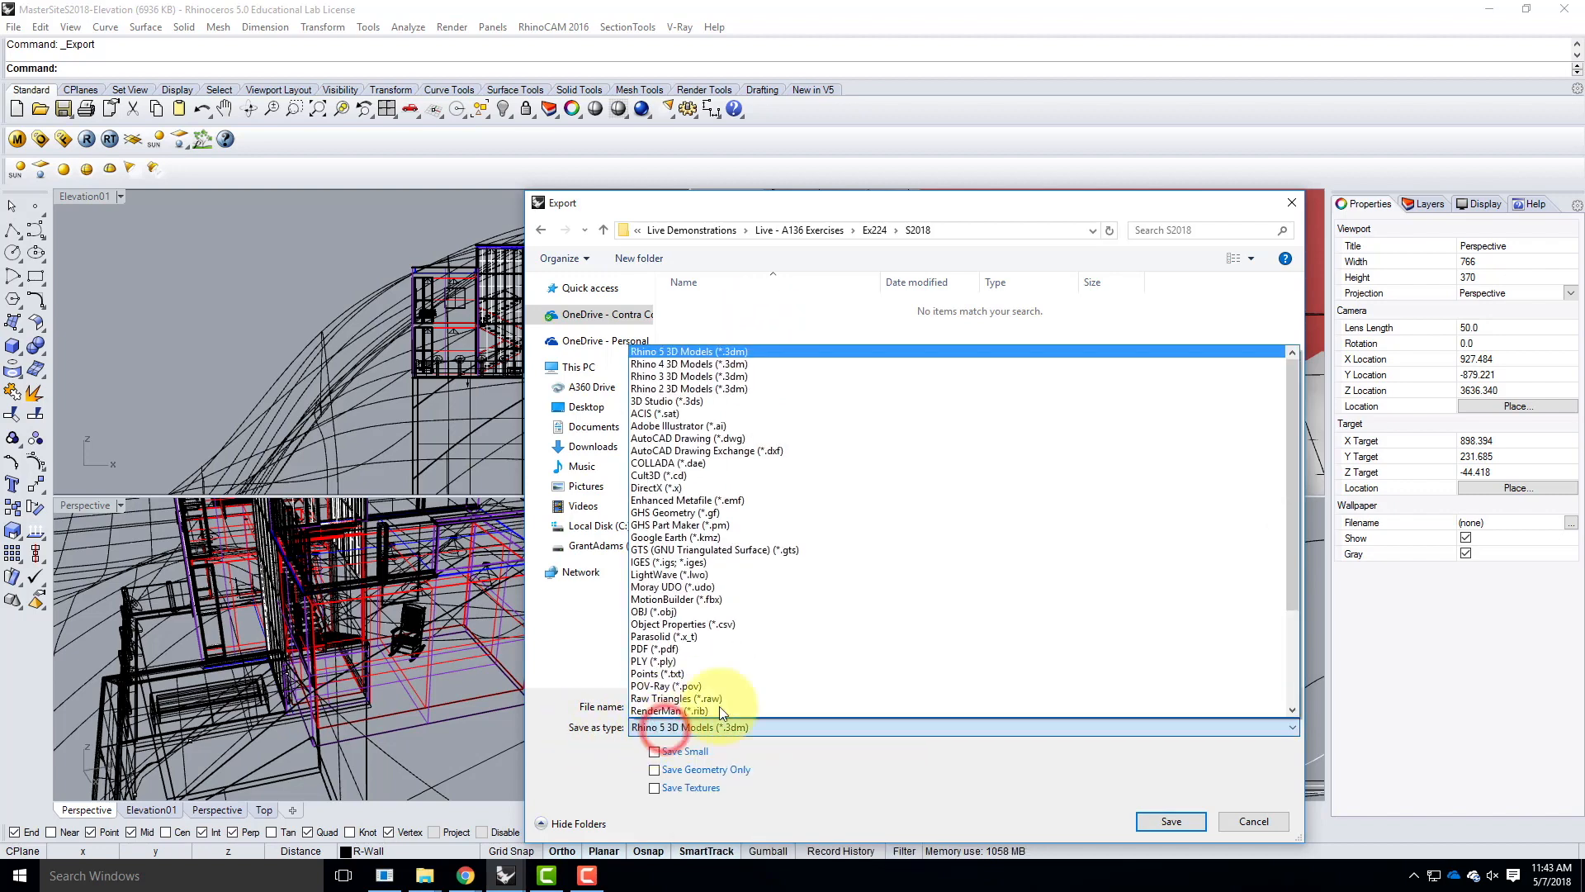
click(681, 426)
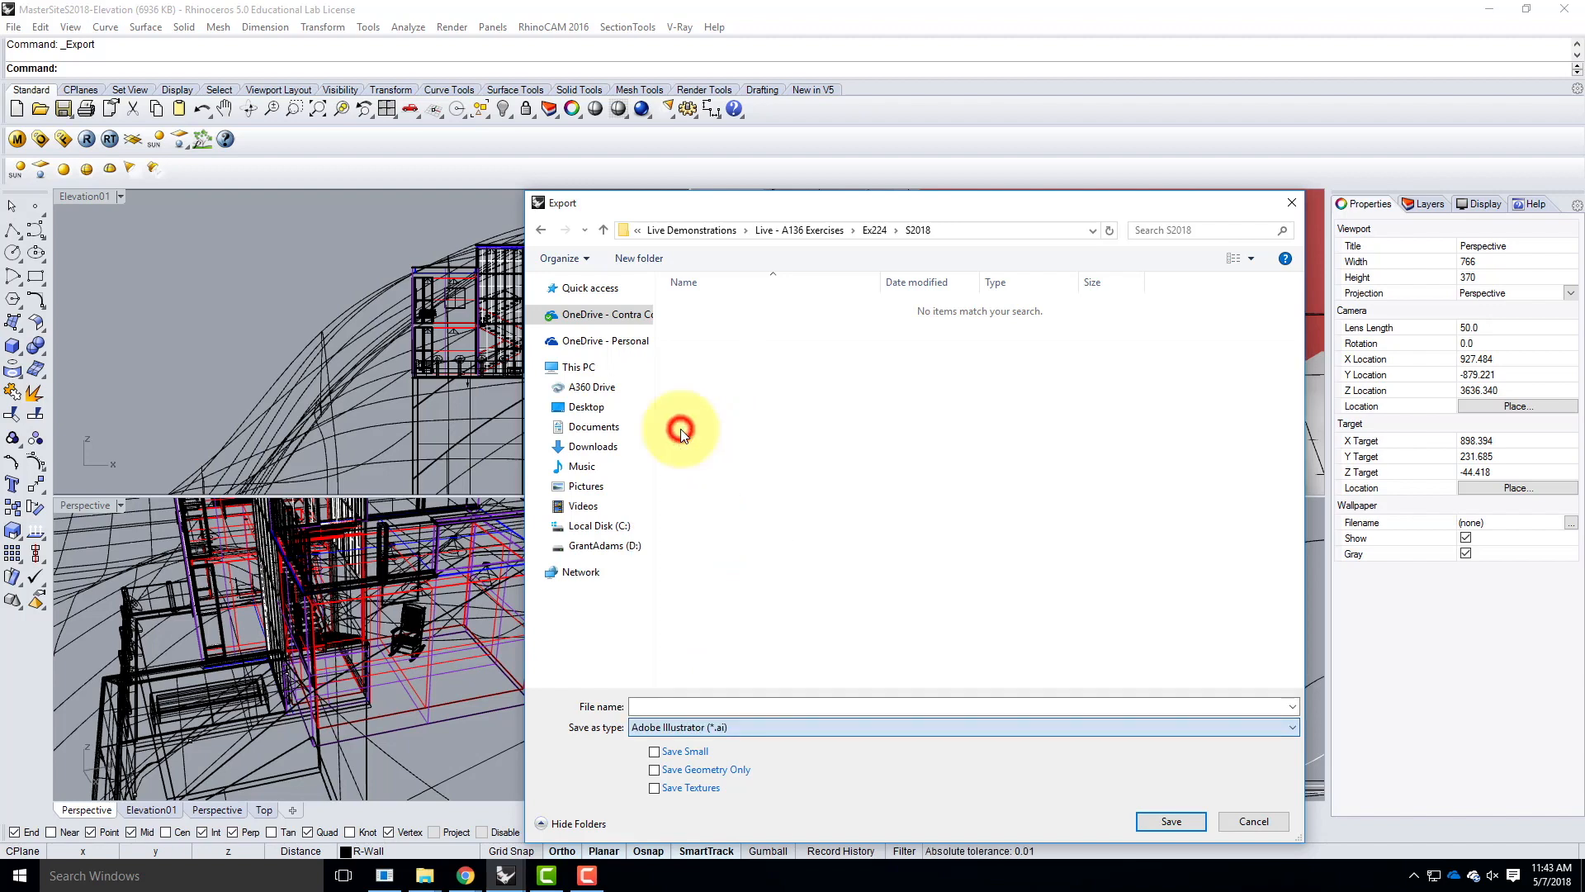
click(672, 707)
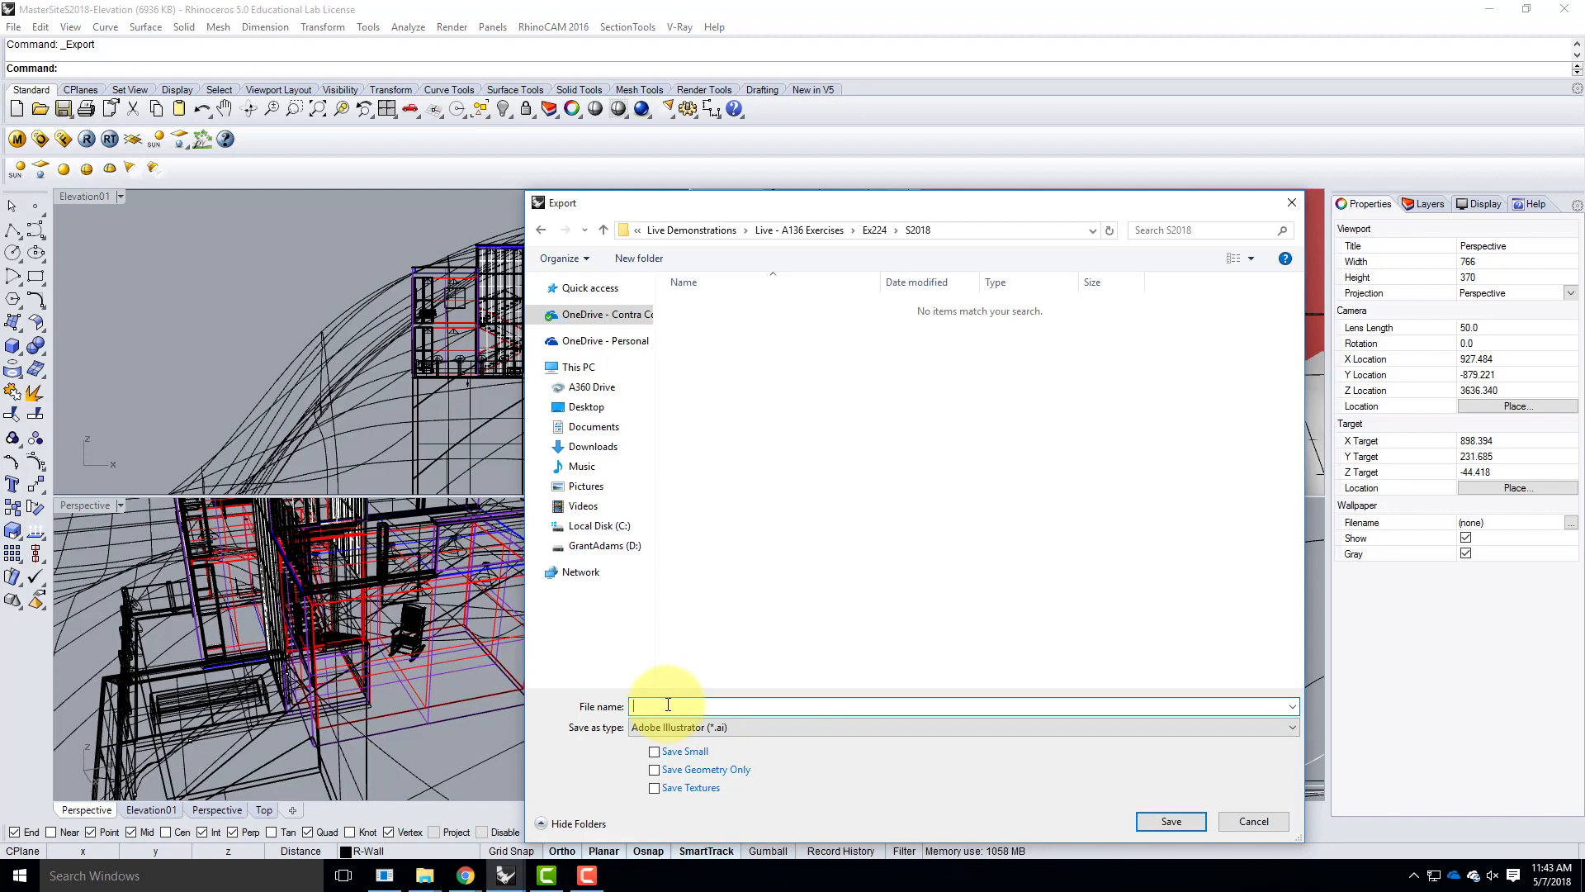
text(Elevation01)
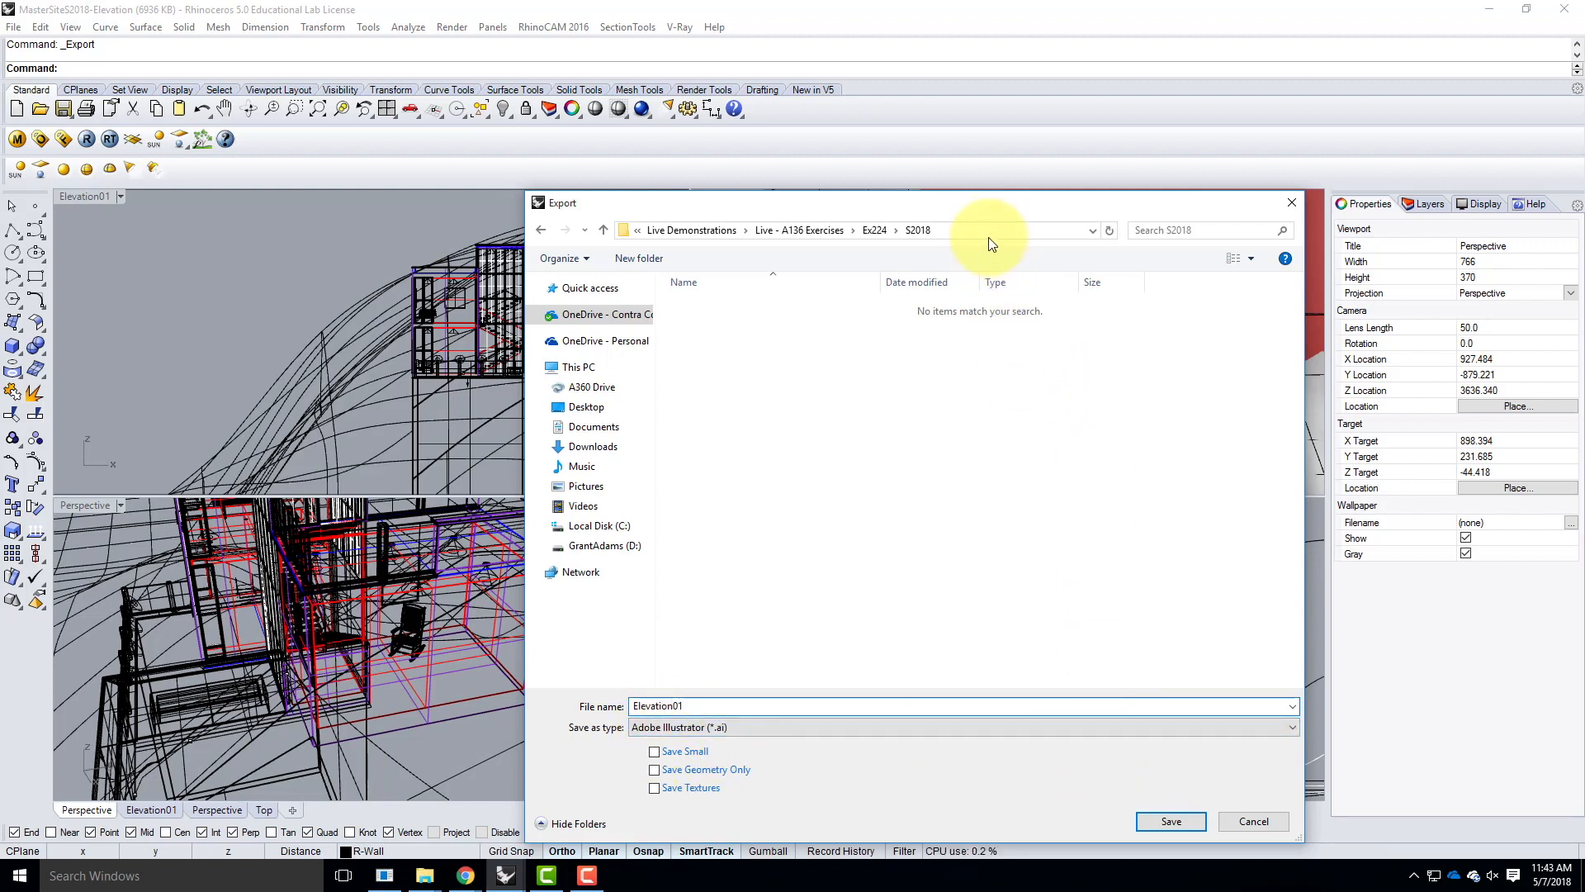
drag(980, 211, 954, 148)
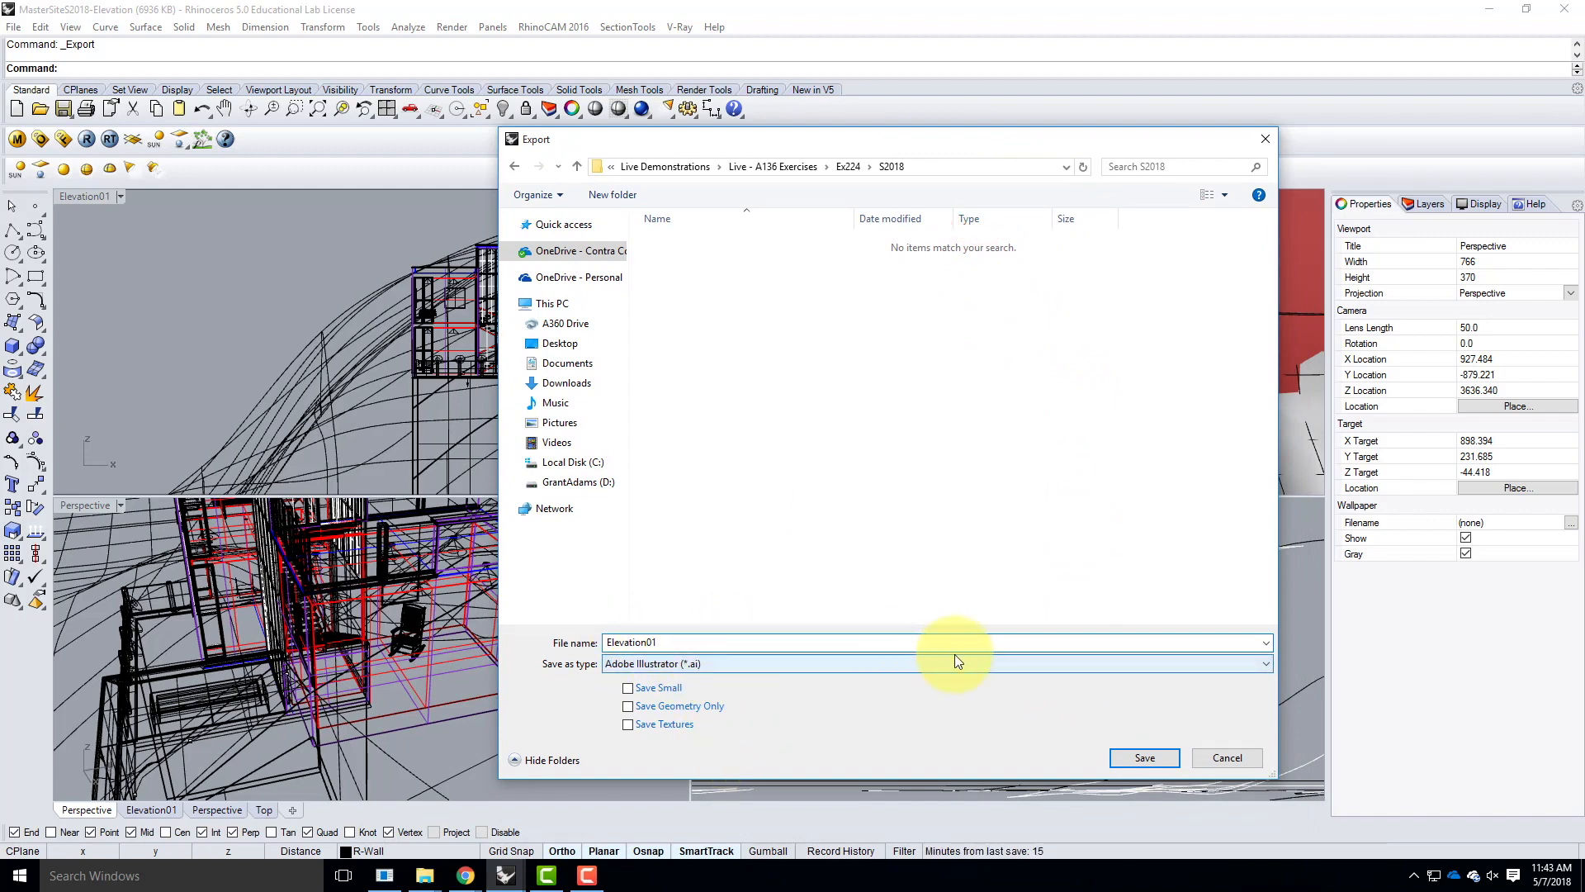
click(1137, 757)
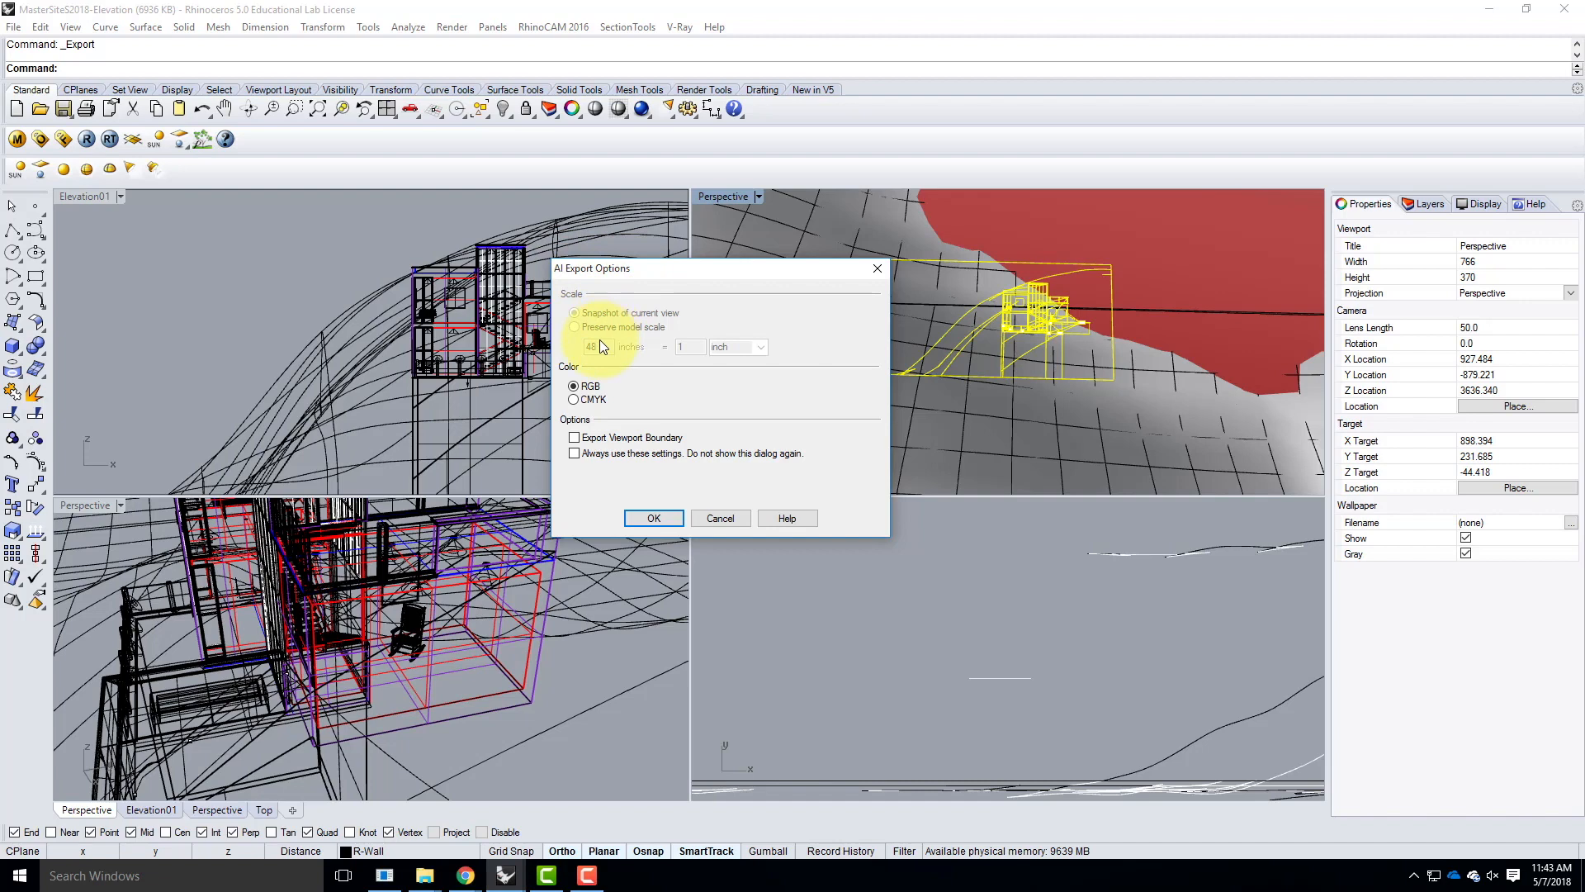
click(721, 517)
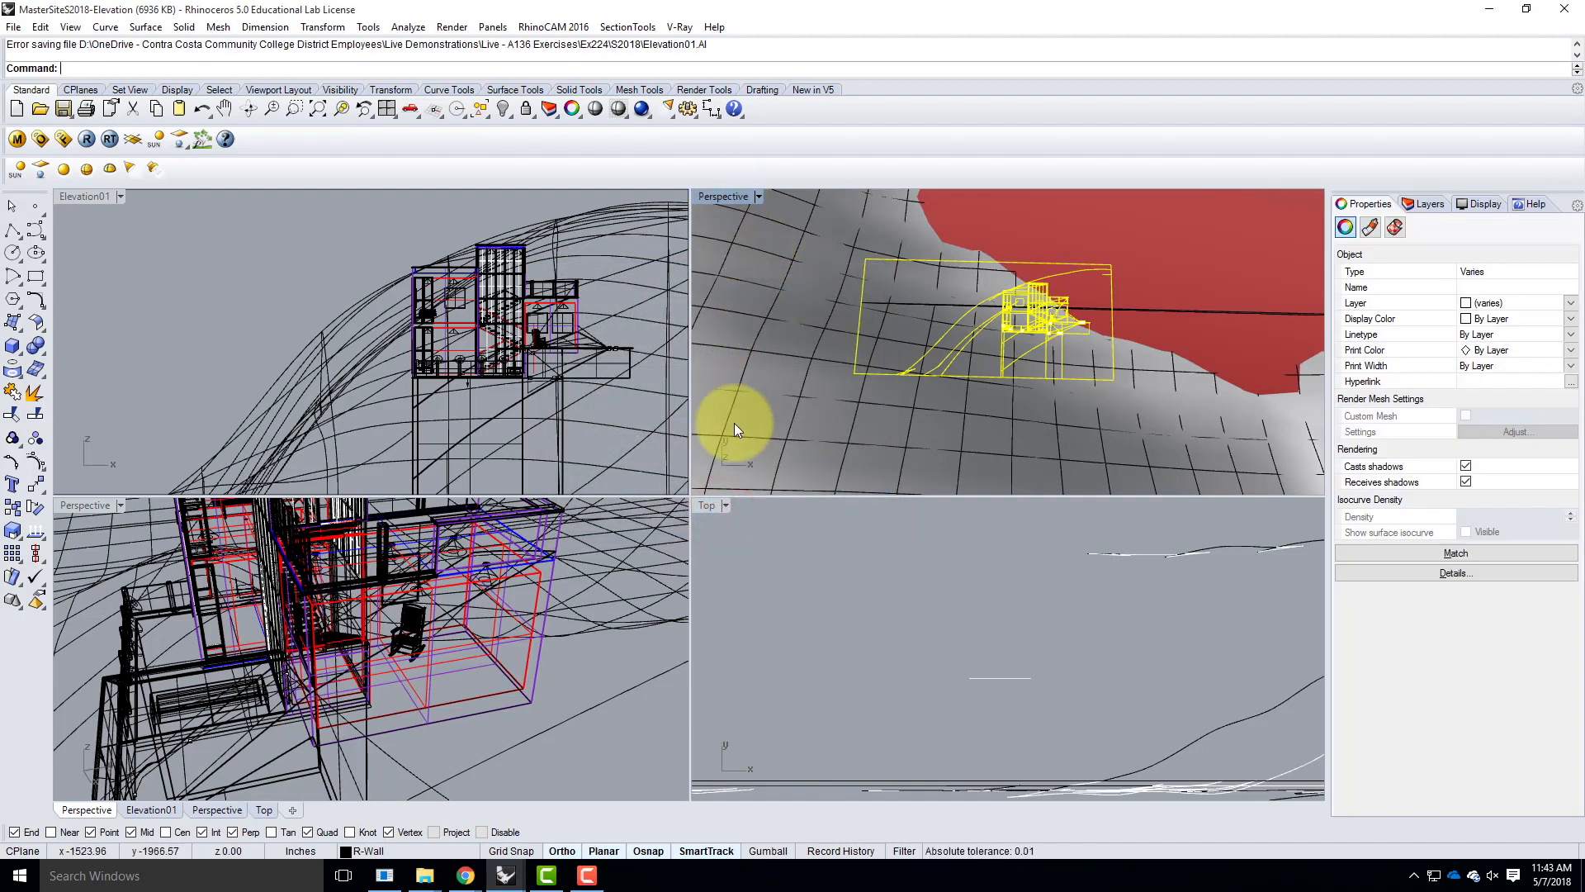
Step: Make the Top viewport active and zoom it to the selected elevation drawing
click(712, 506)
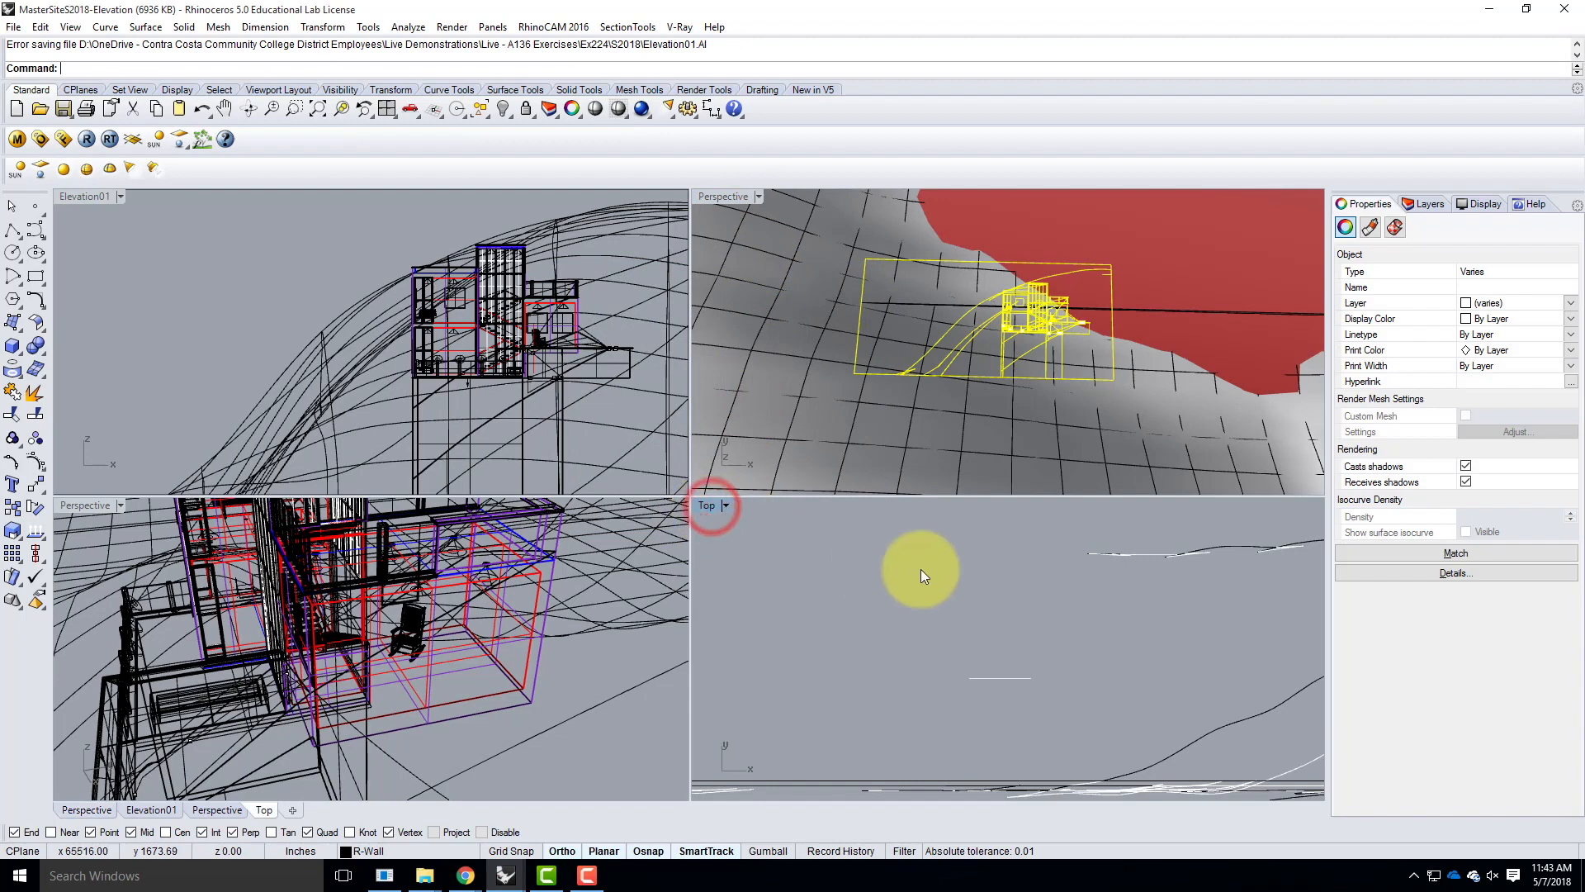
scroll(918, 557, down, 12)
scroll(1156, 629, down, 8)
scroll(1158, 630, down, 5)
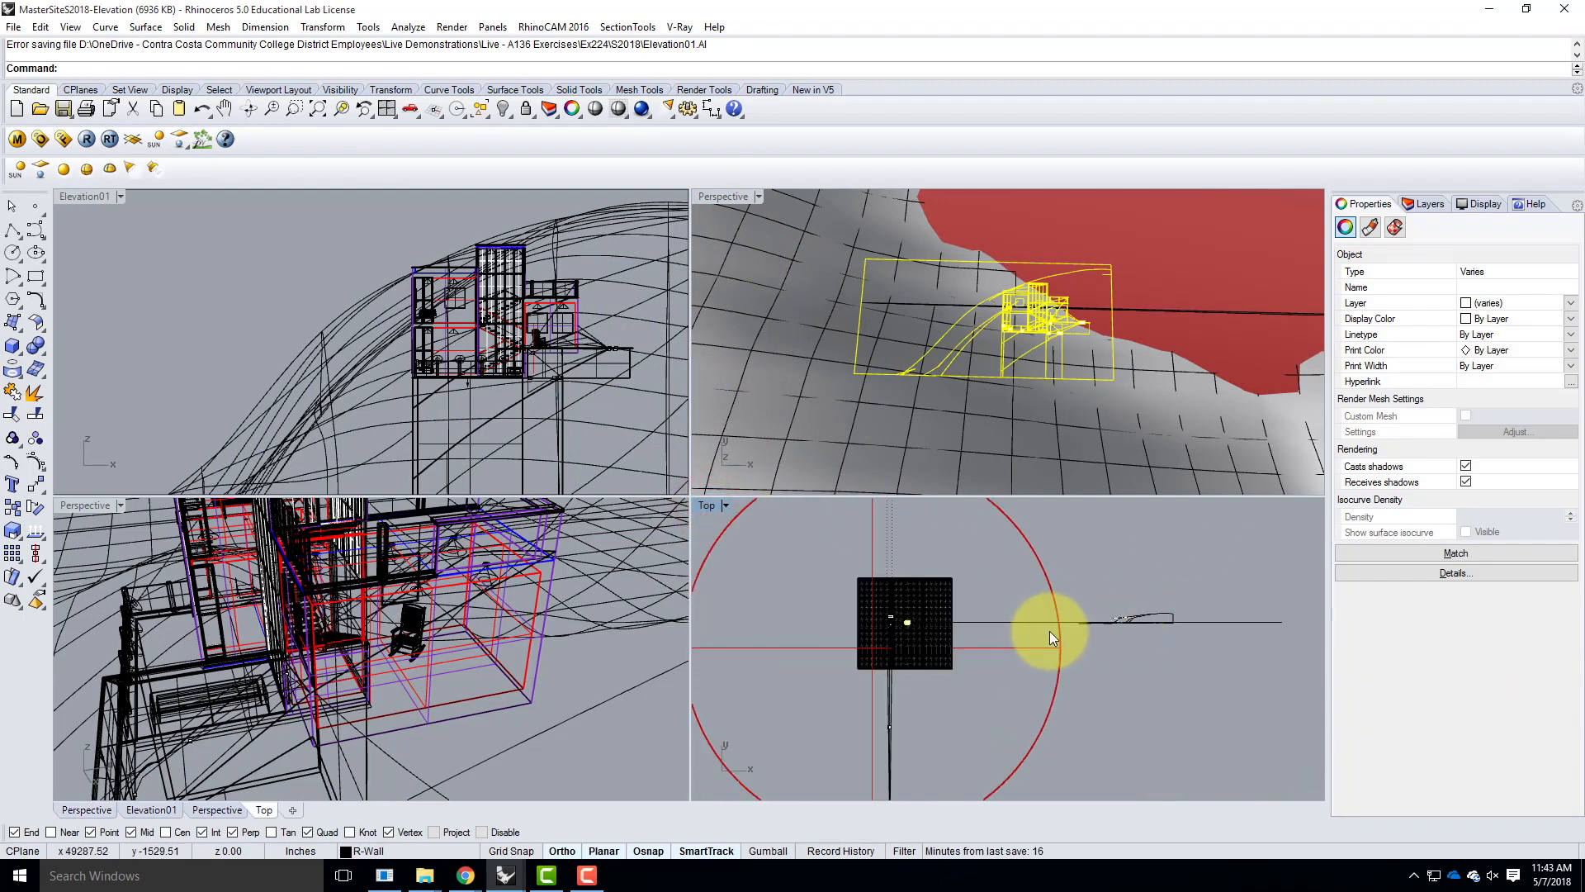
text(z)
key(Return)
text(s)
key(Return)
Step: Export the selected elevation as Illustrator file Elevation01, preserving model scale at 48 inches = 1 inch with RGB color
click(14, 26)
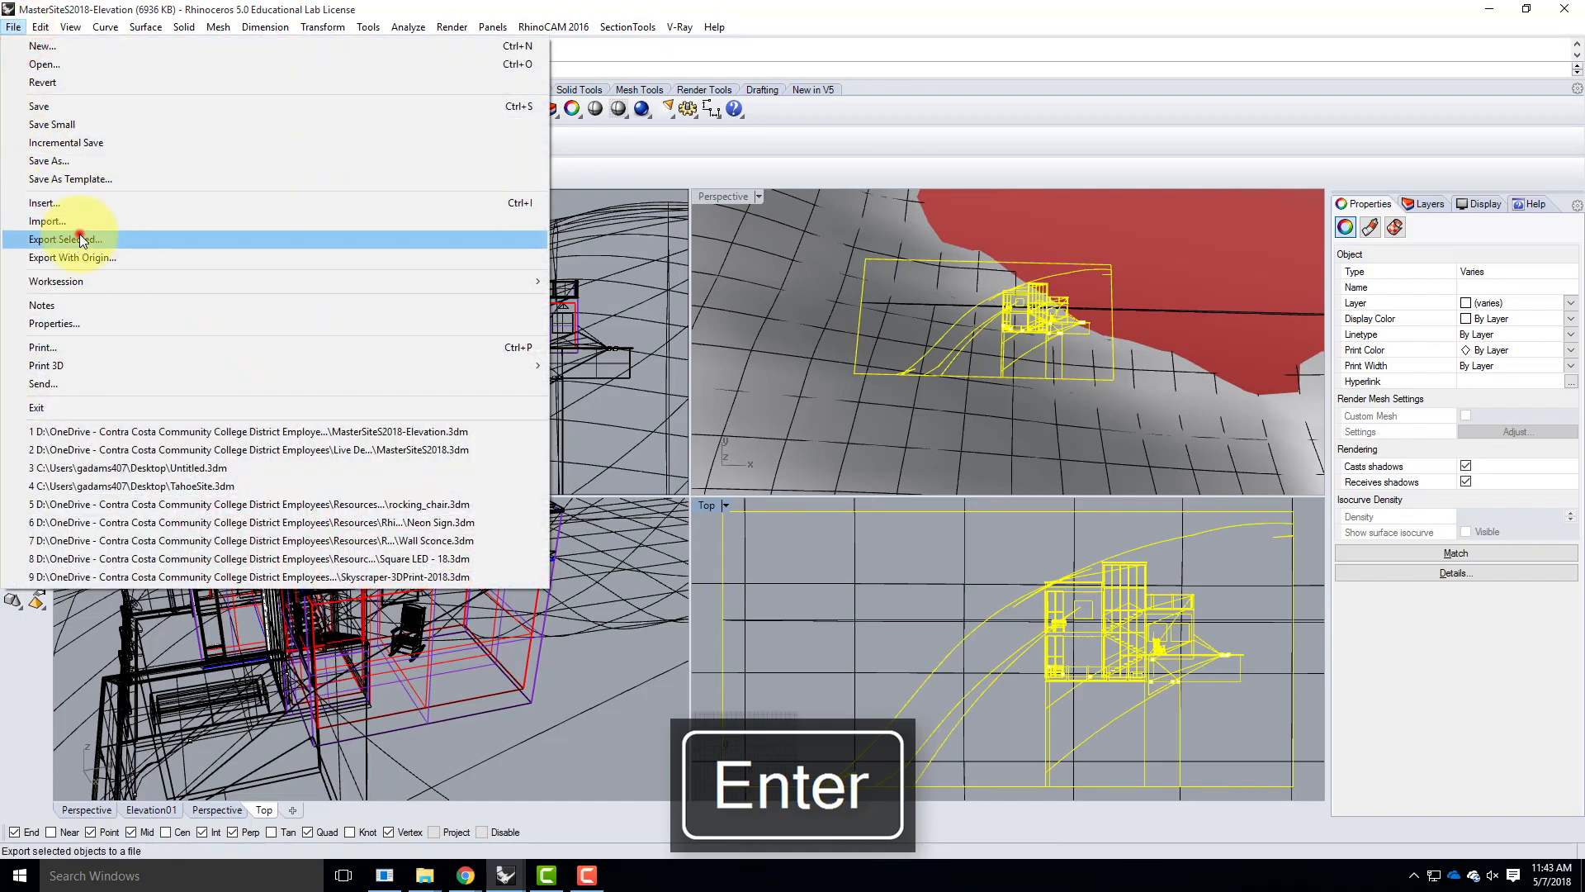
click(74, 239)
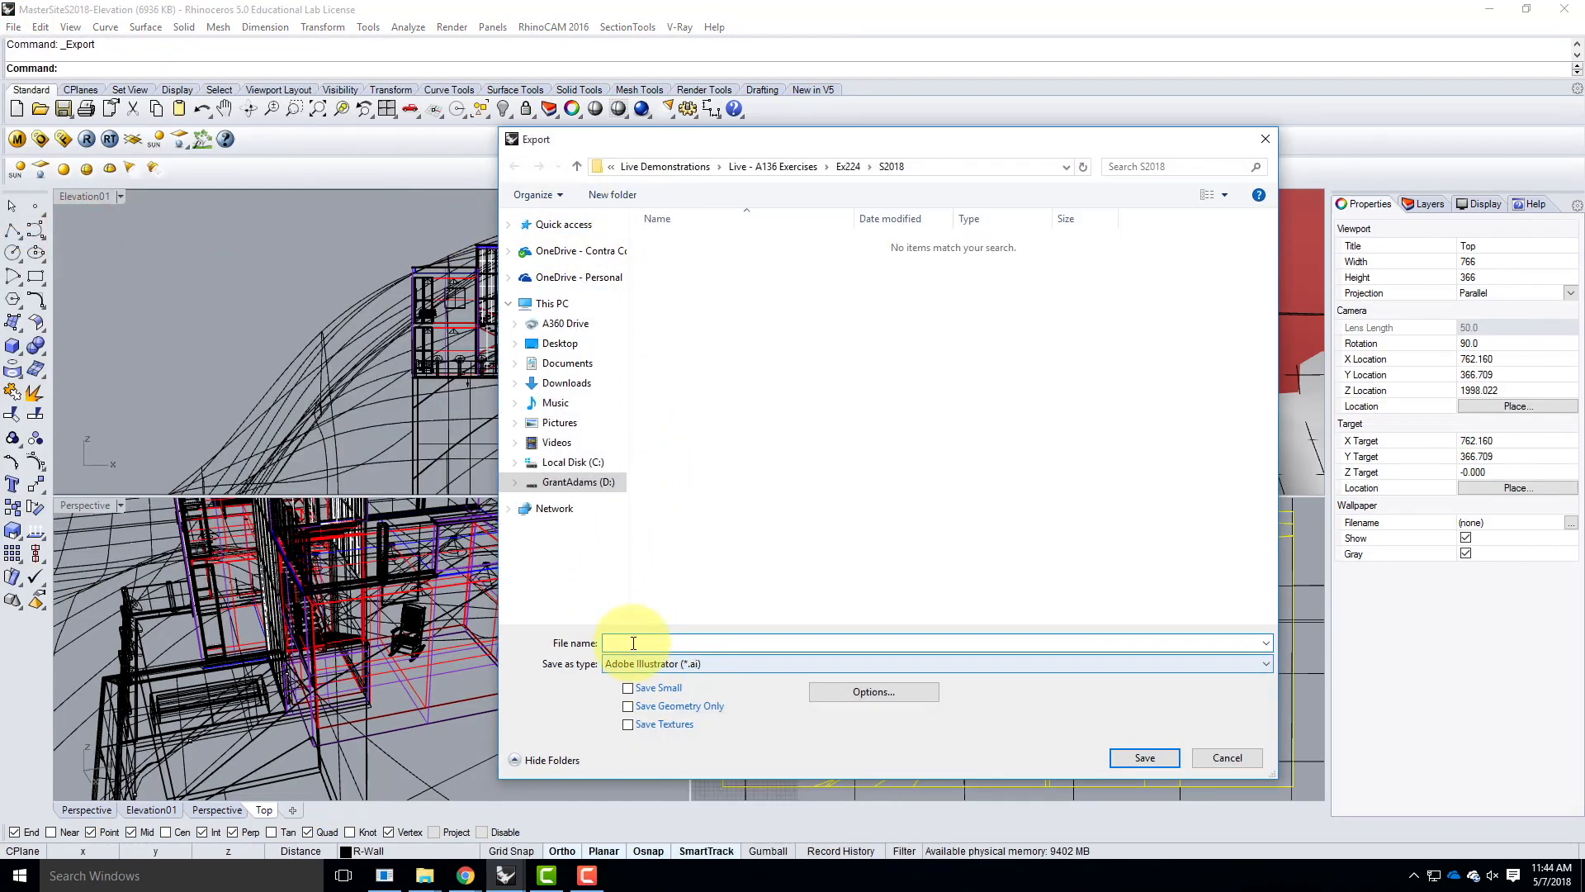
click(631, 642)
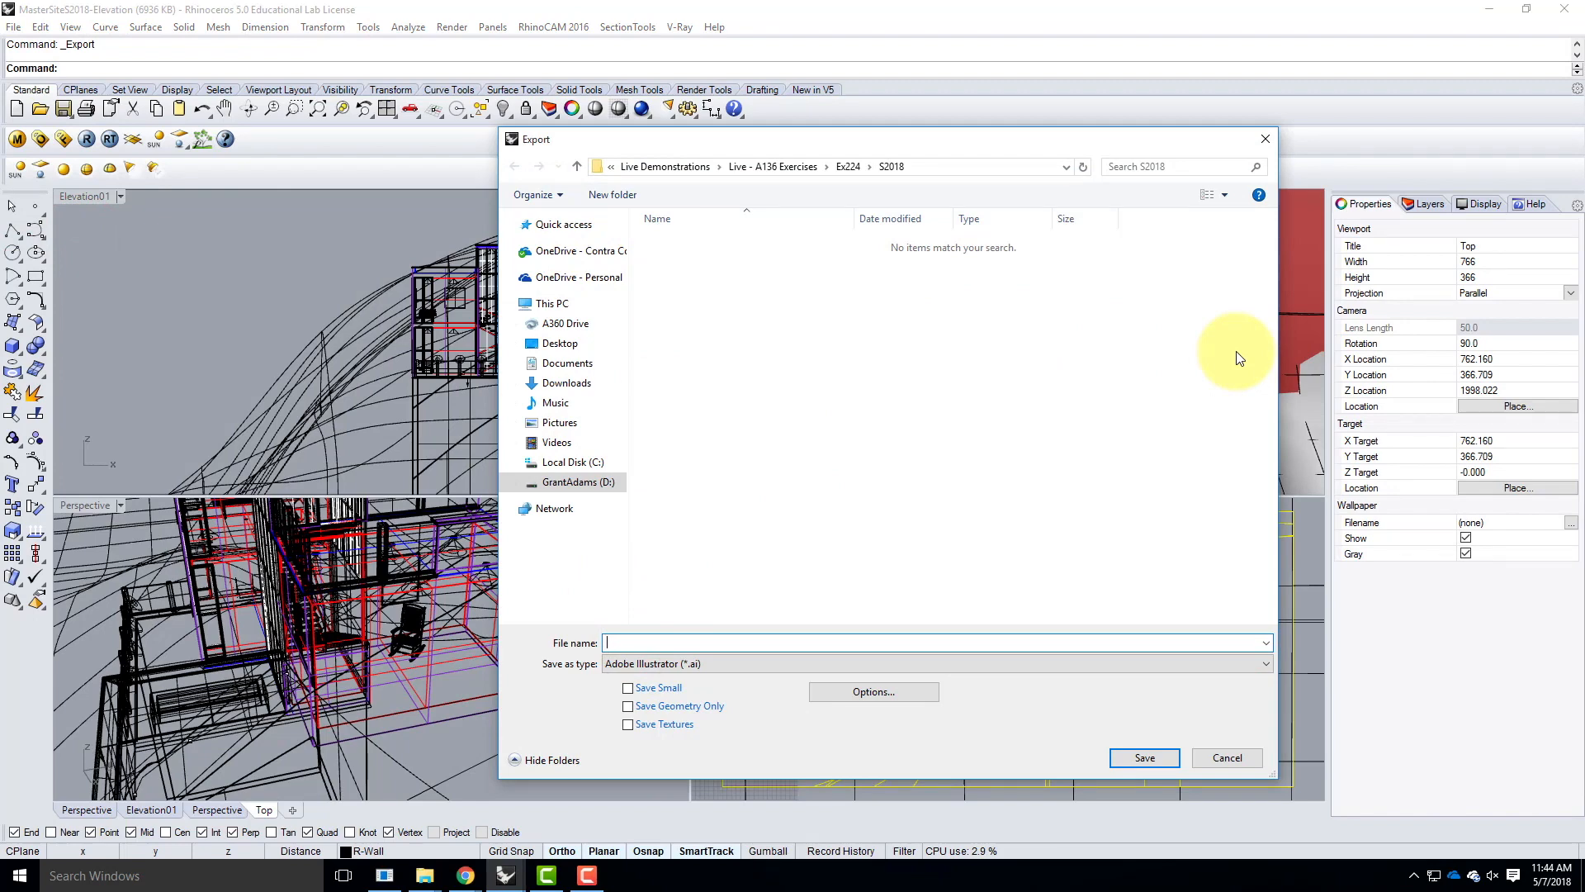
text(Elevation01)
click(880, 692)
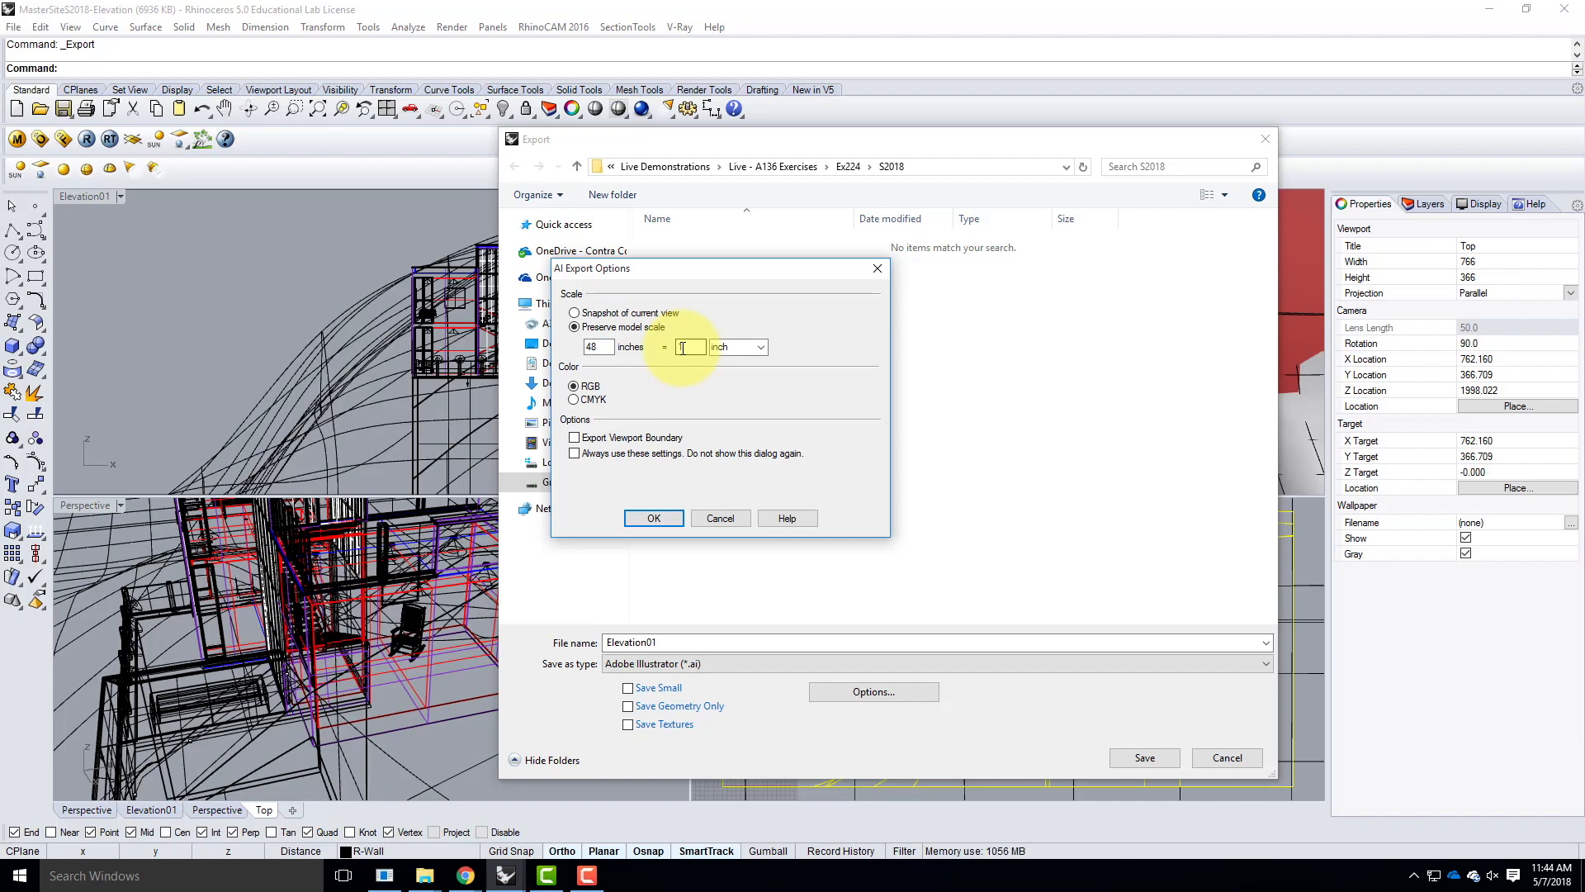
key(Tab)
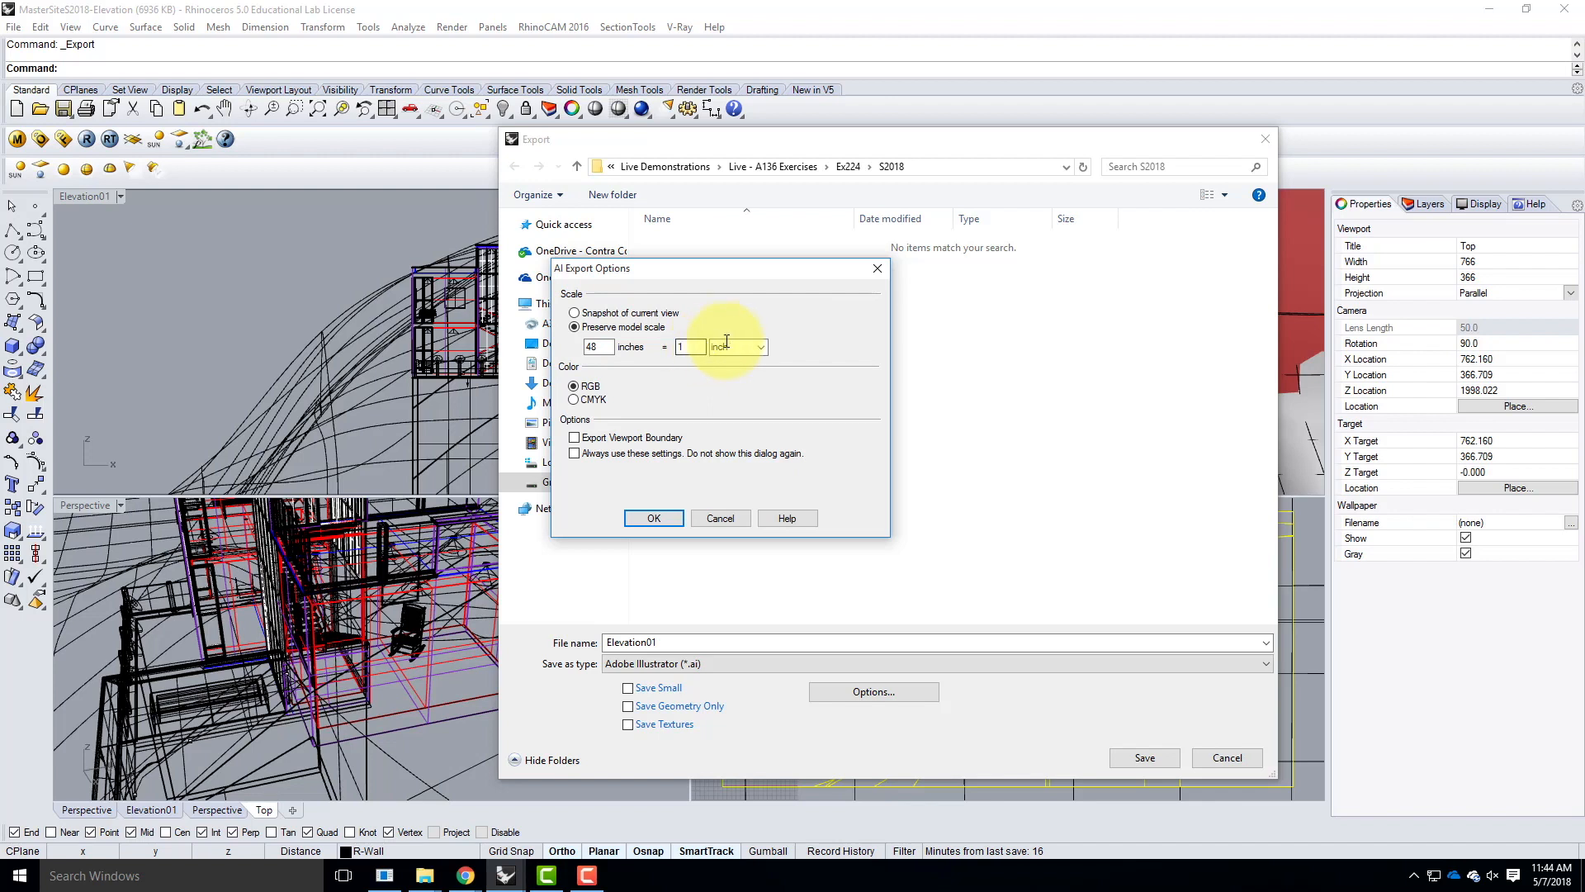
click(654, 519)
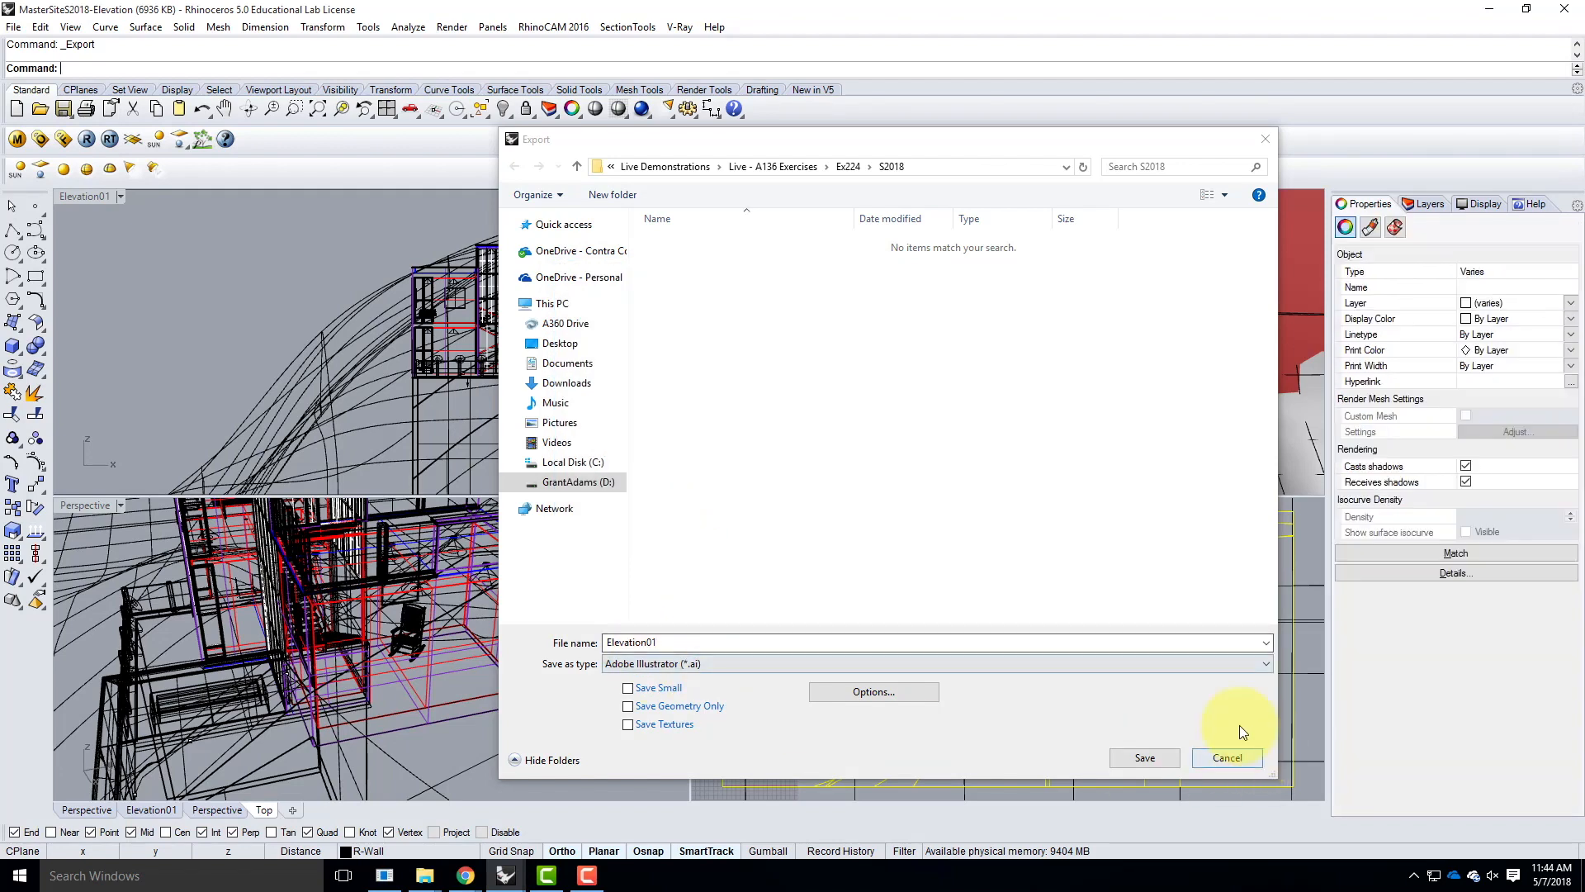
click(1143, 757)
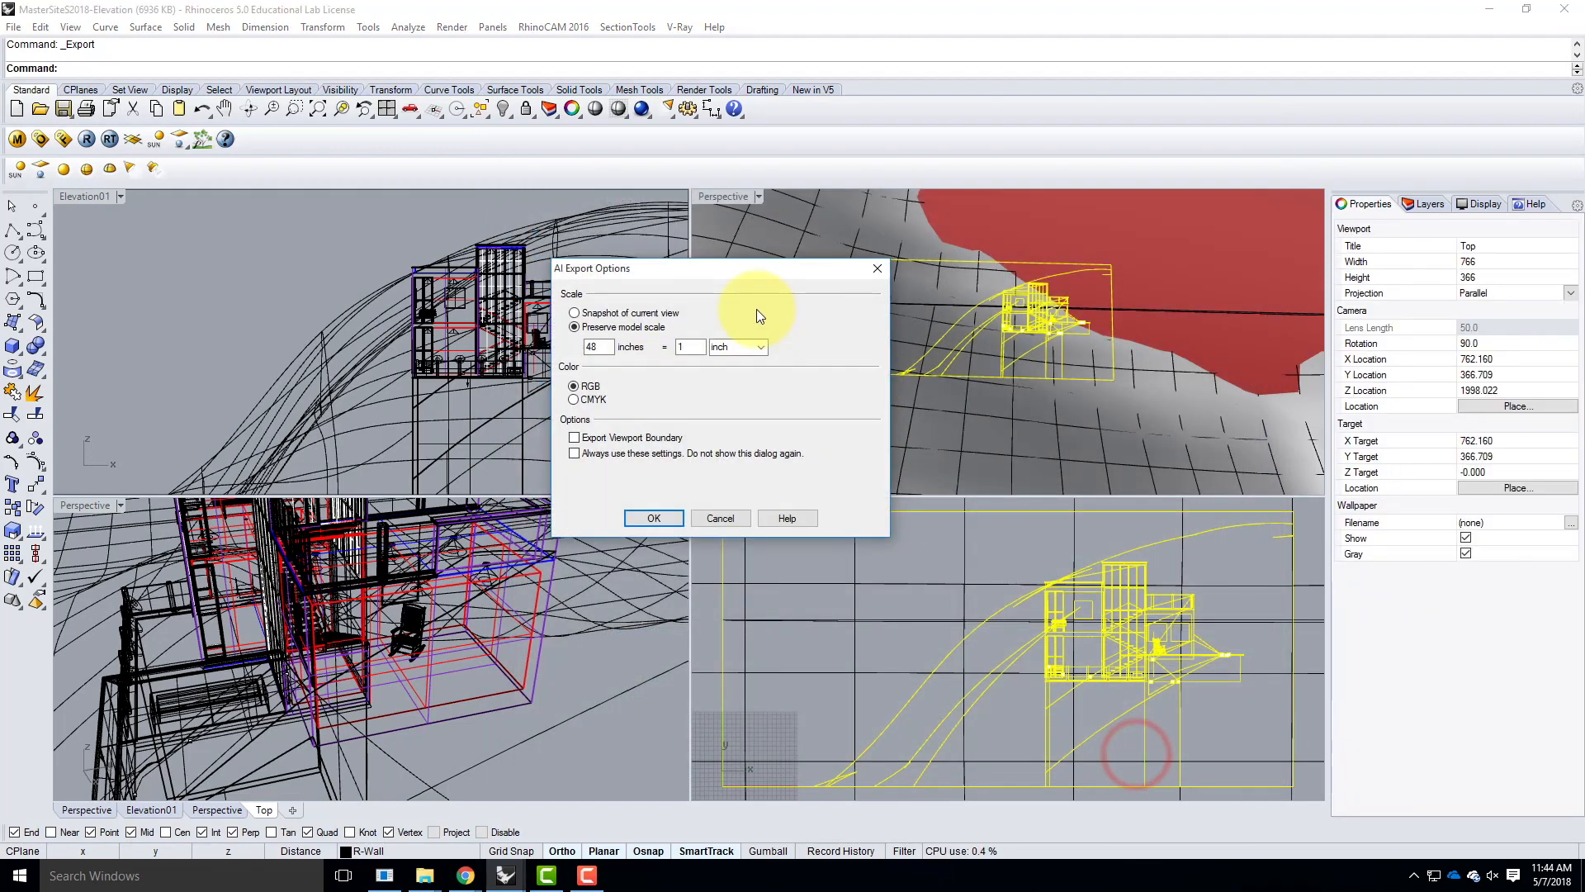
click(652, 519)
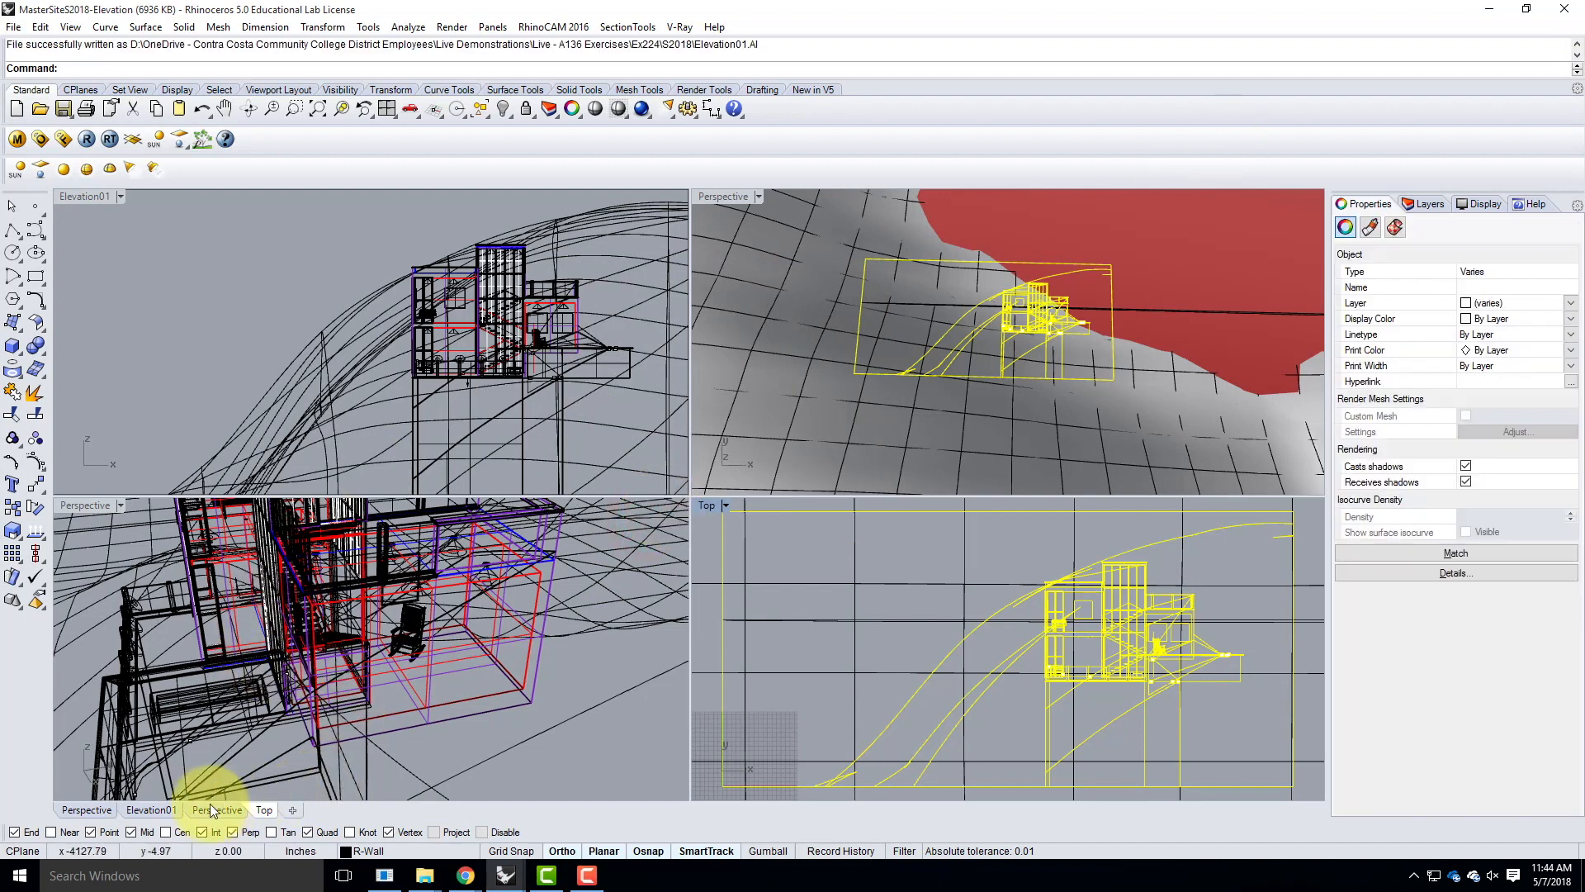
Step: Launch Adobe Illustrator CS6 and dismiss its missing-disk message
click(18, 876)
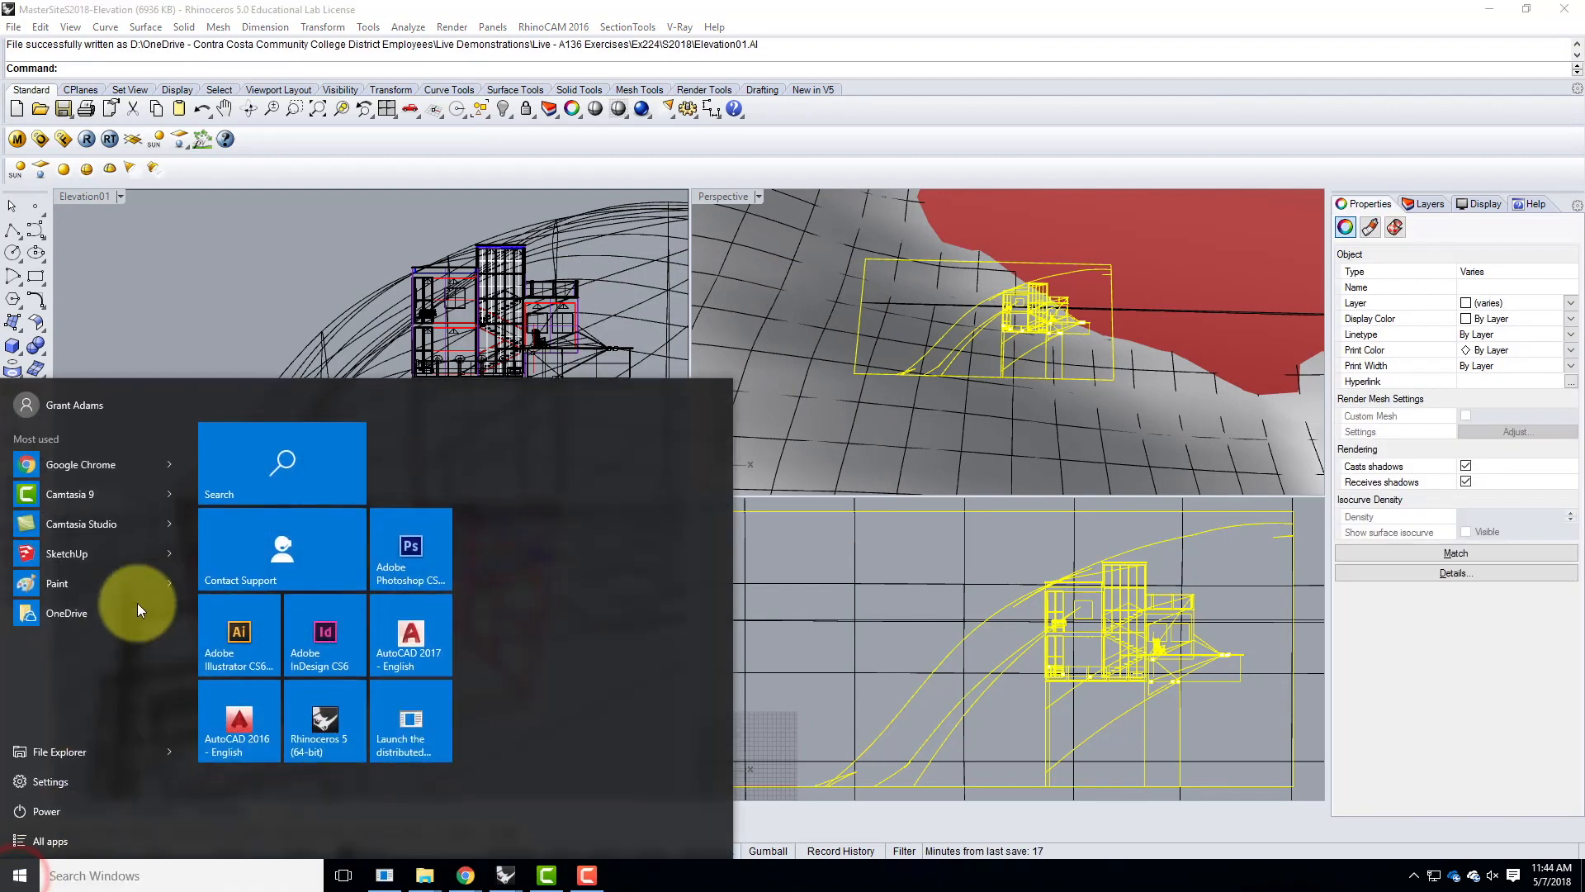
click(237, 644)
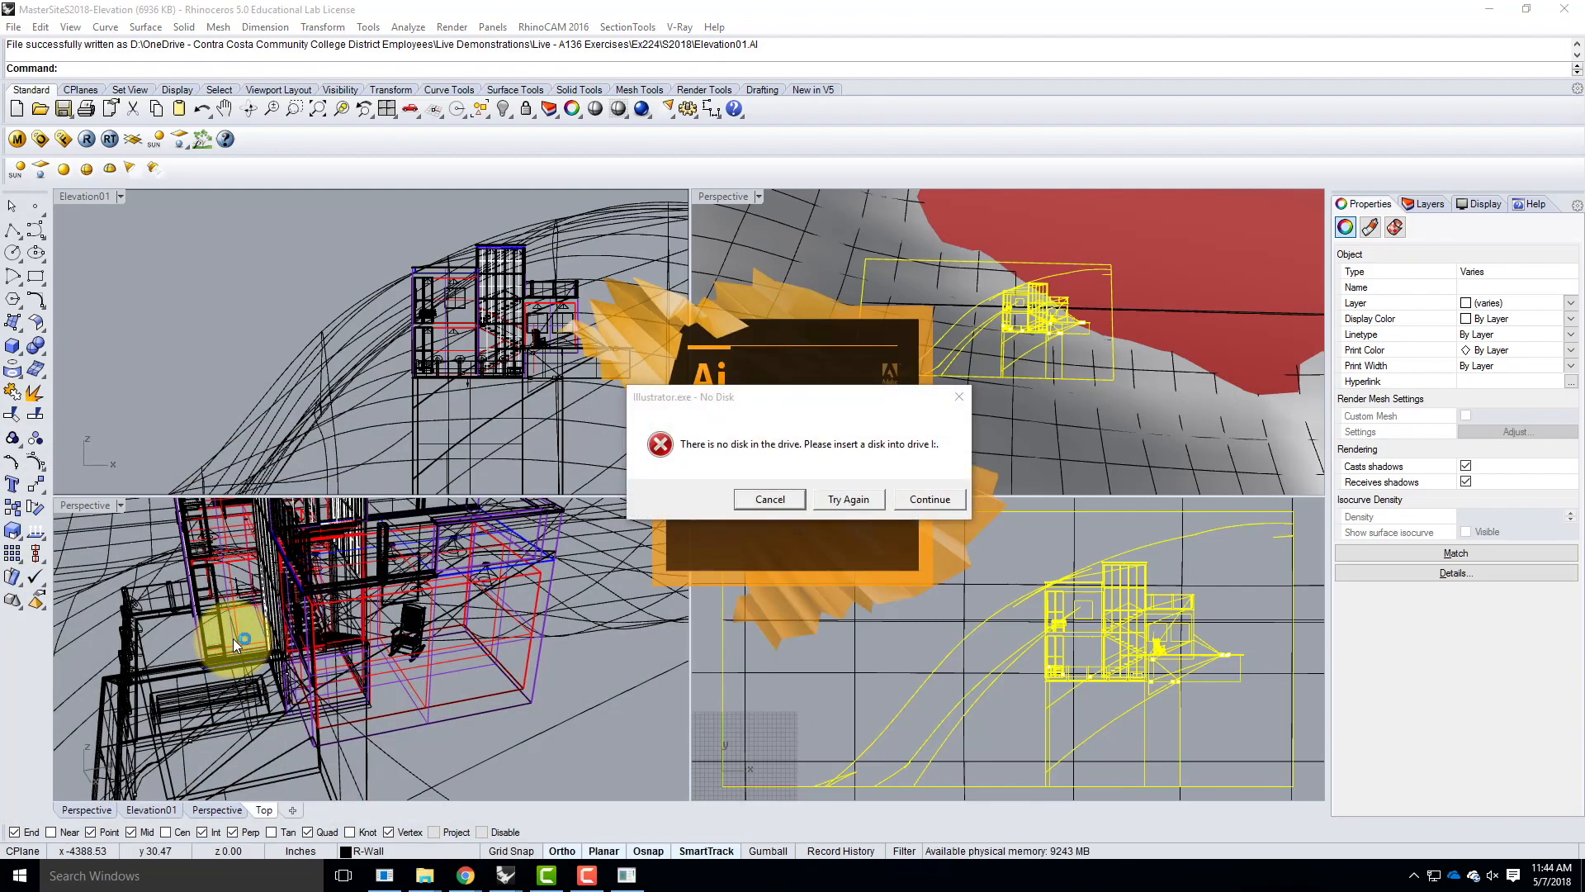
click(775, 499)
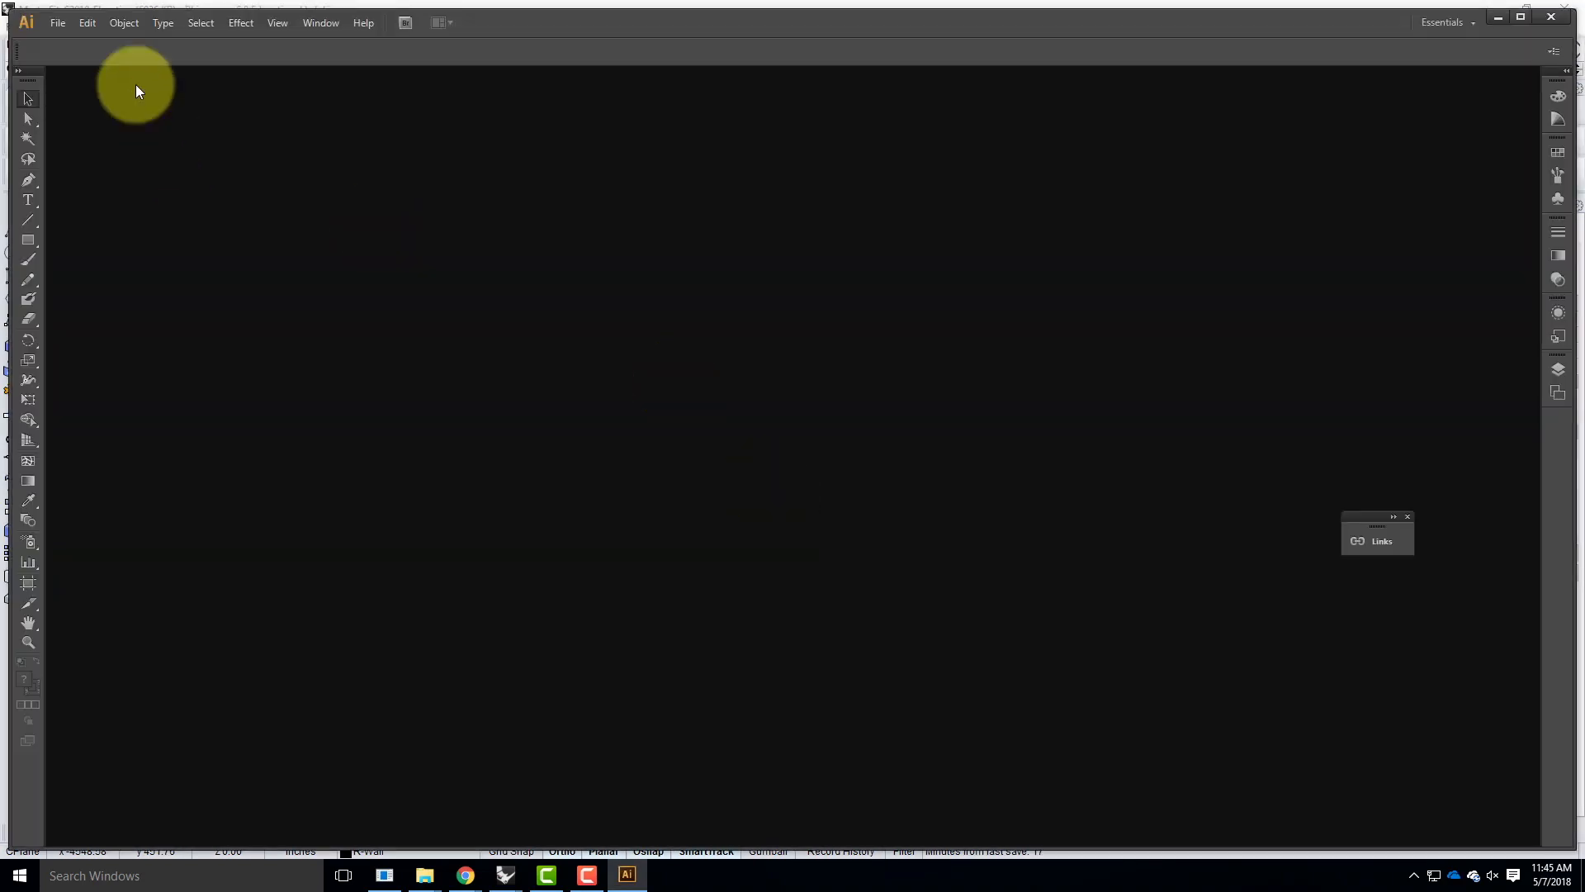
Step: Open the Elevation01 Illustrator file from the S2018 folder inside Ex224 of the Live - A136 Exercises
click(58, 25)
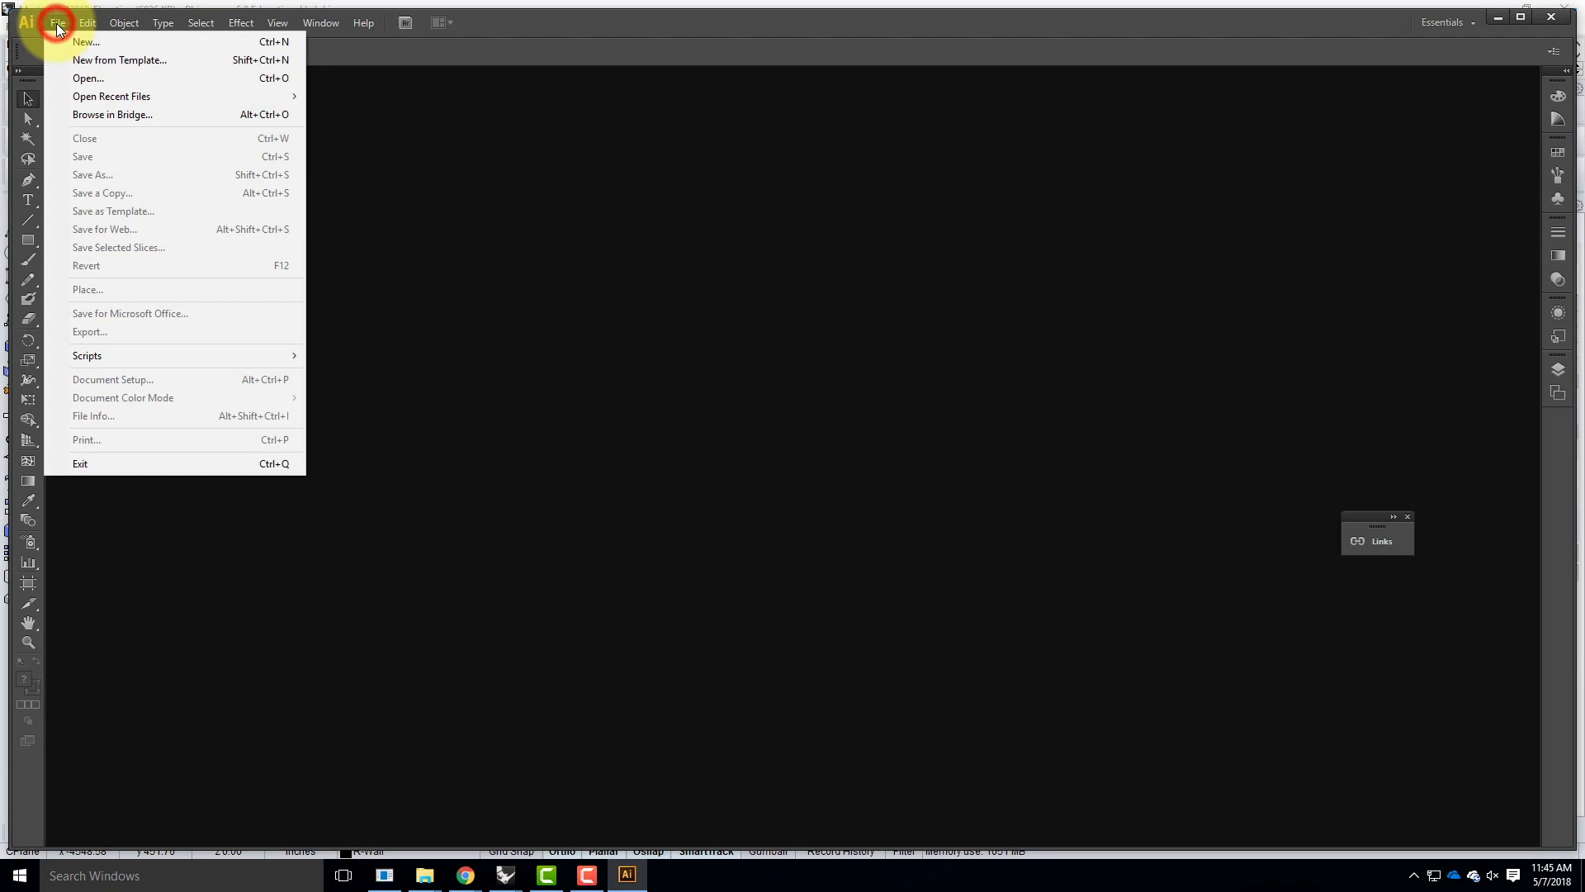
click(96, 81)
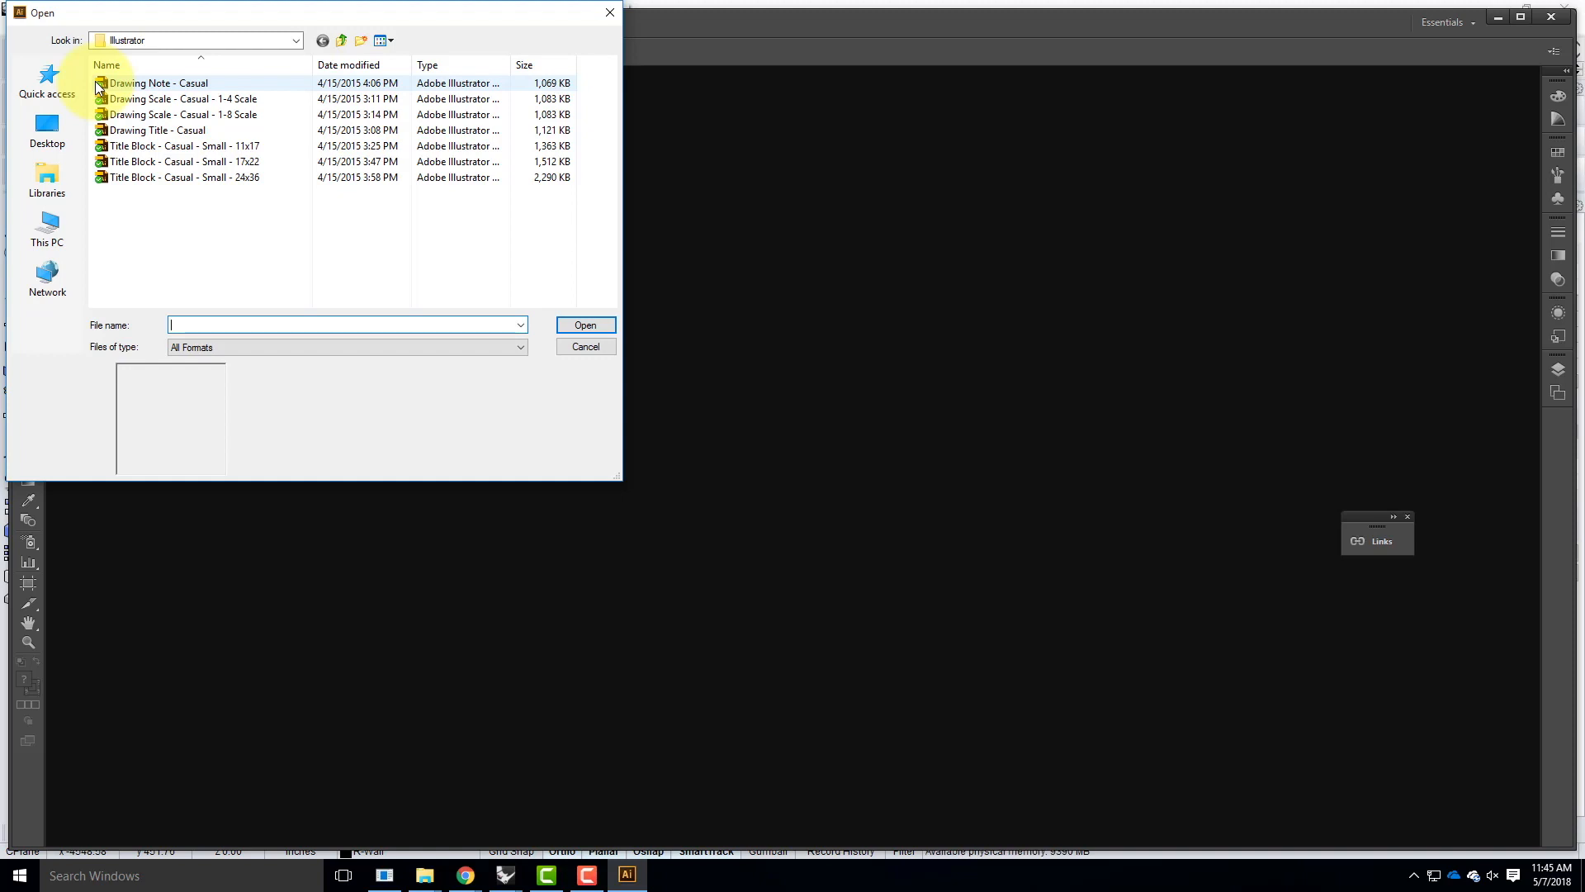
click(227, 41)
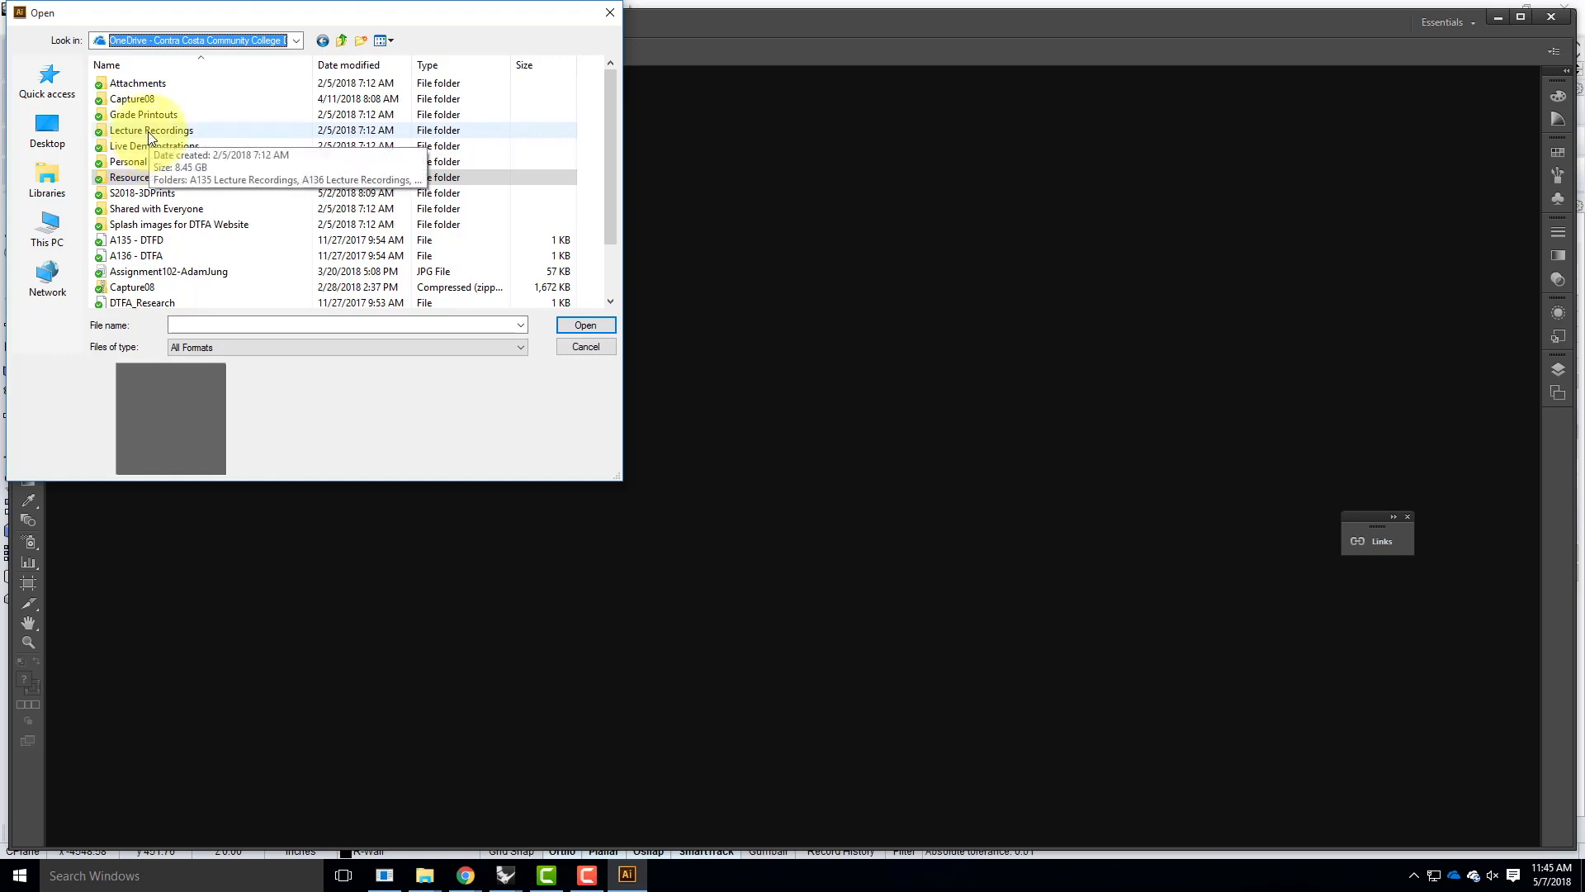
double_click(141, 142)
double_click(141, 99)
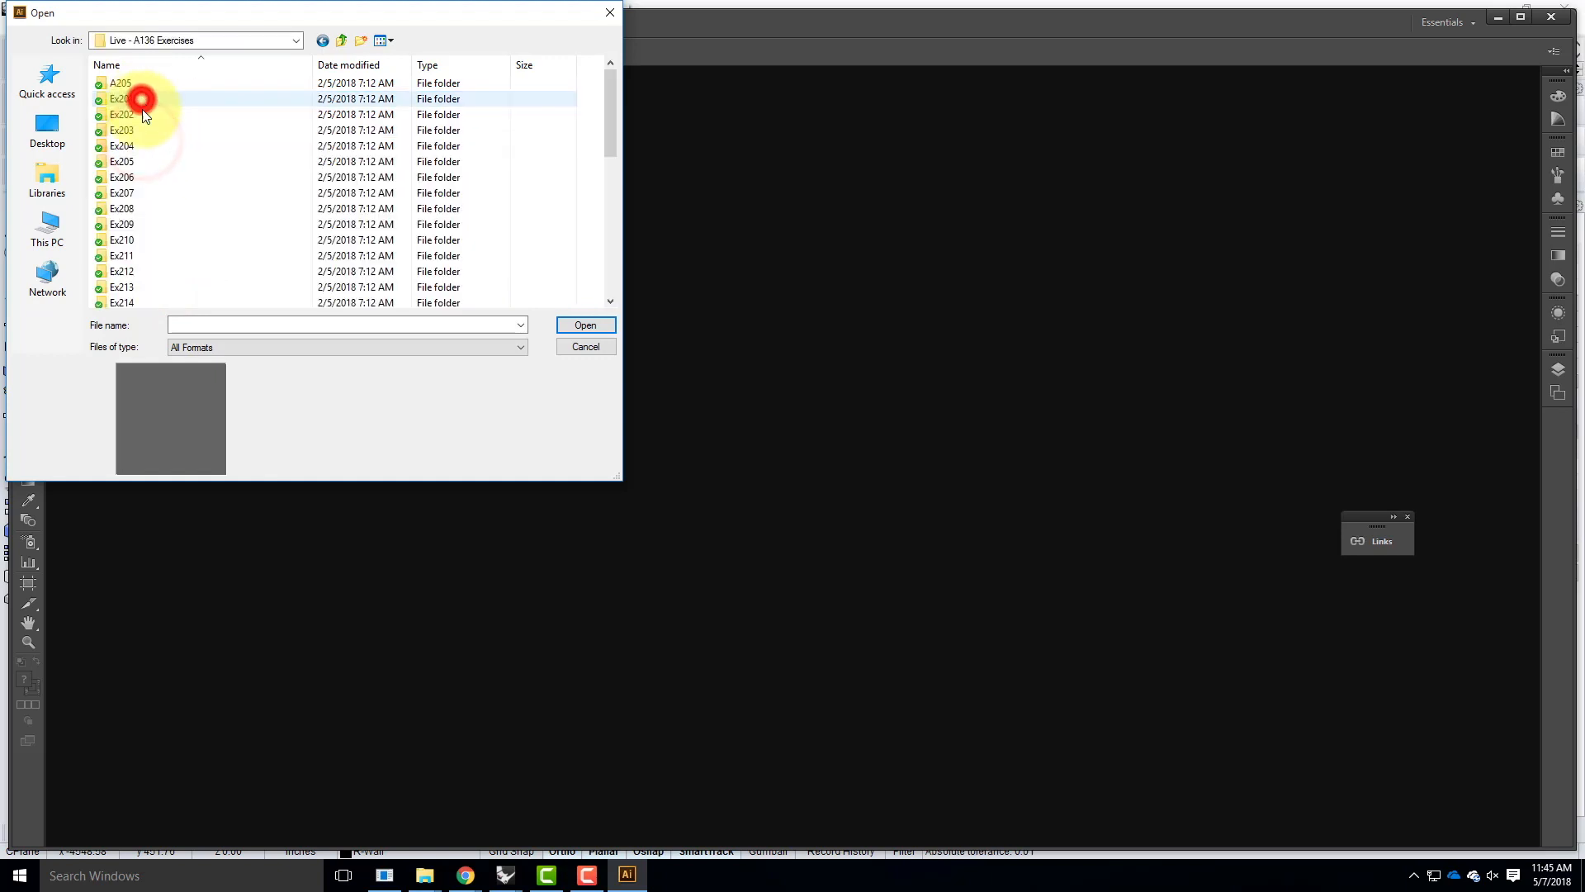
scroll(137, 247, down, 5)
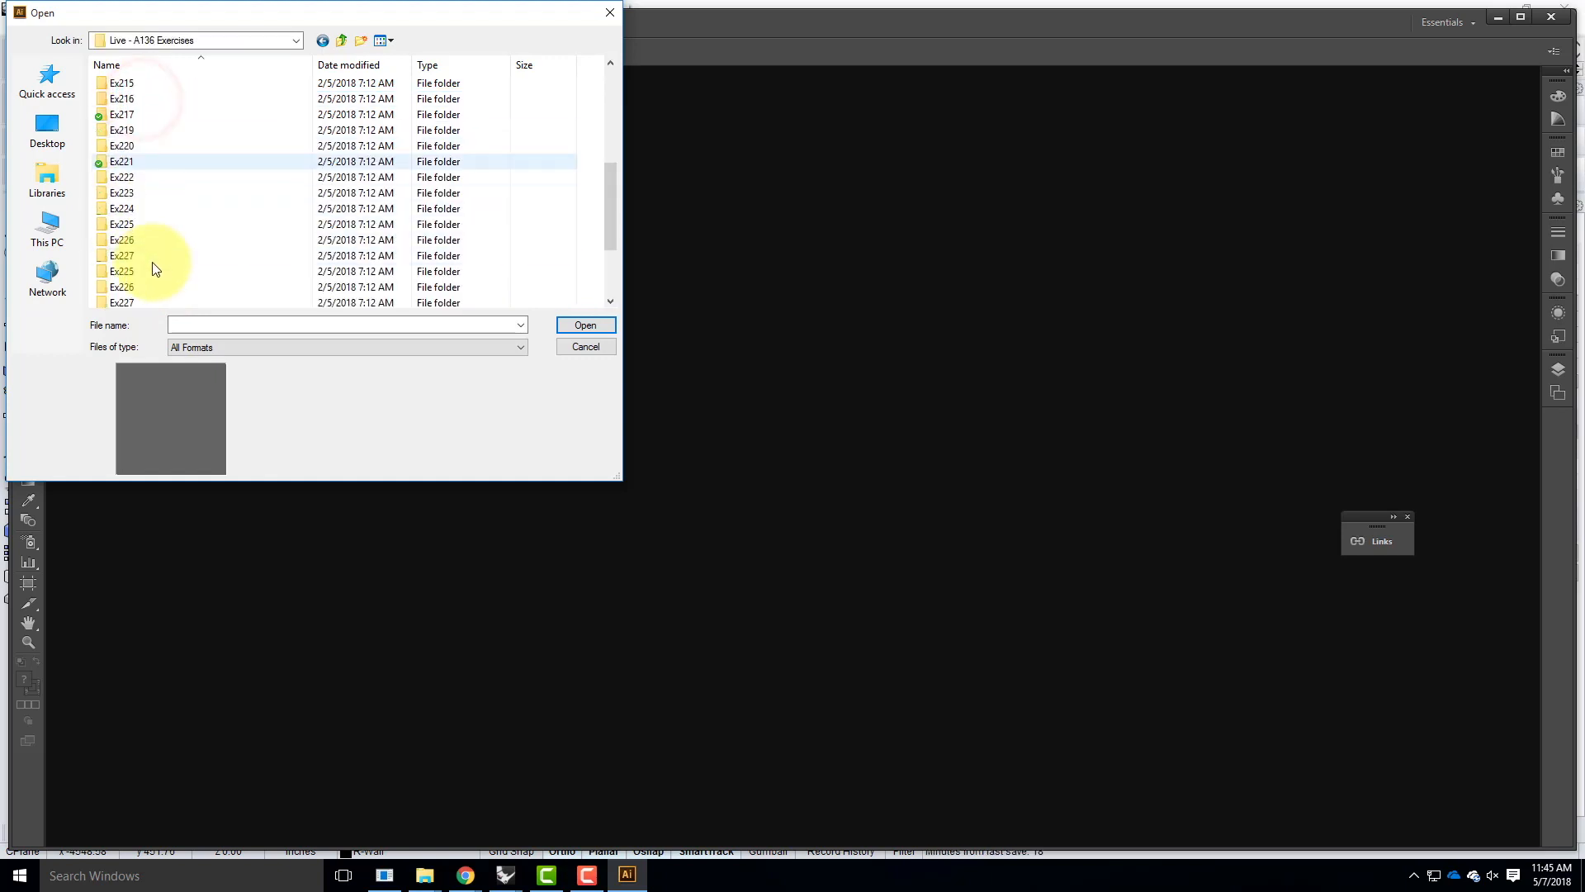
double_click(123, 209)
double_click(225, 120)
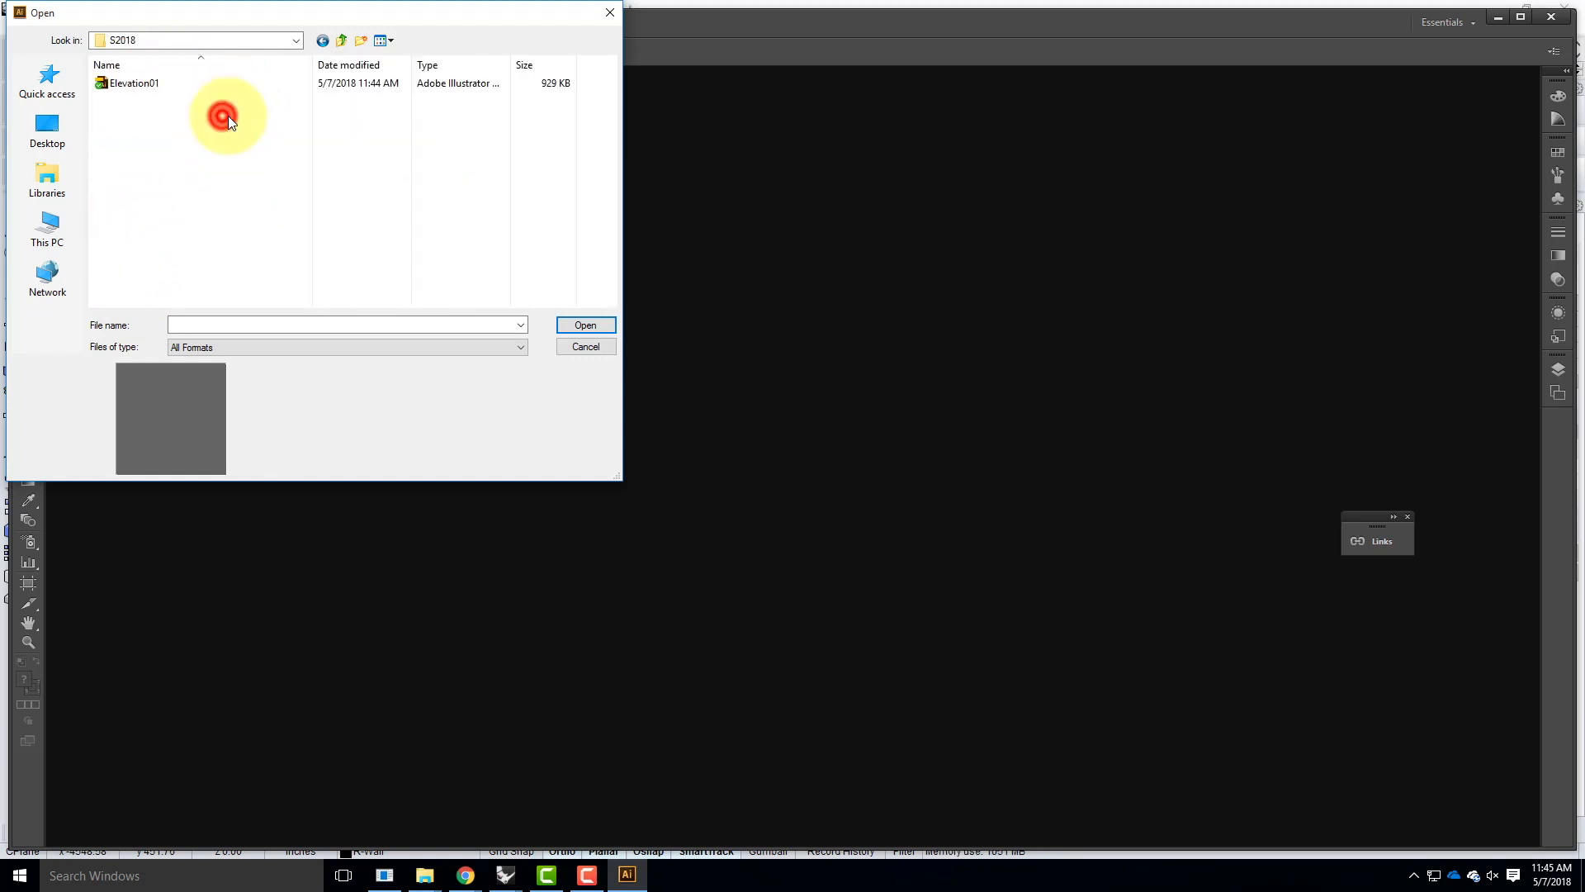
click(115, 82)
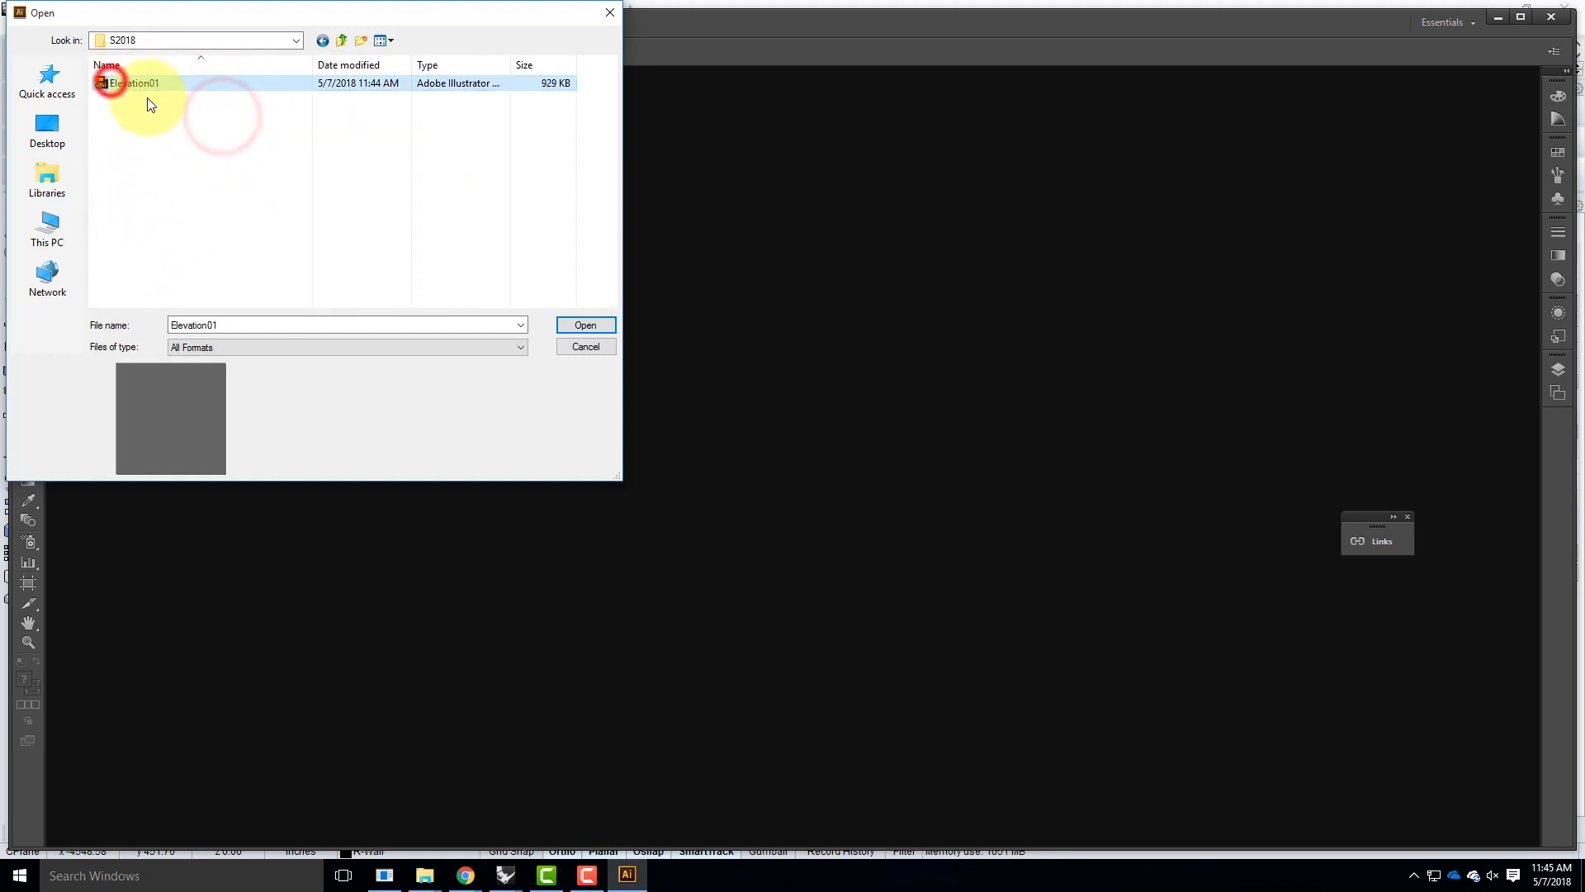
click(592, 325)
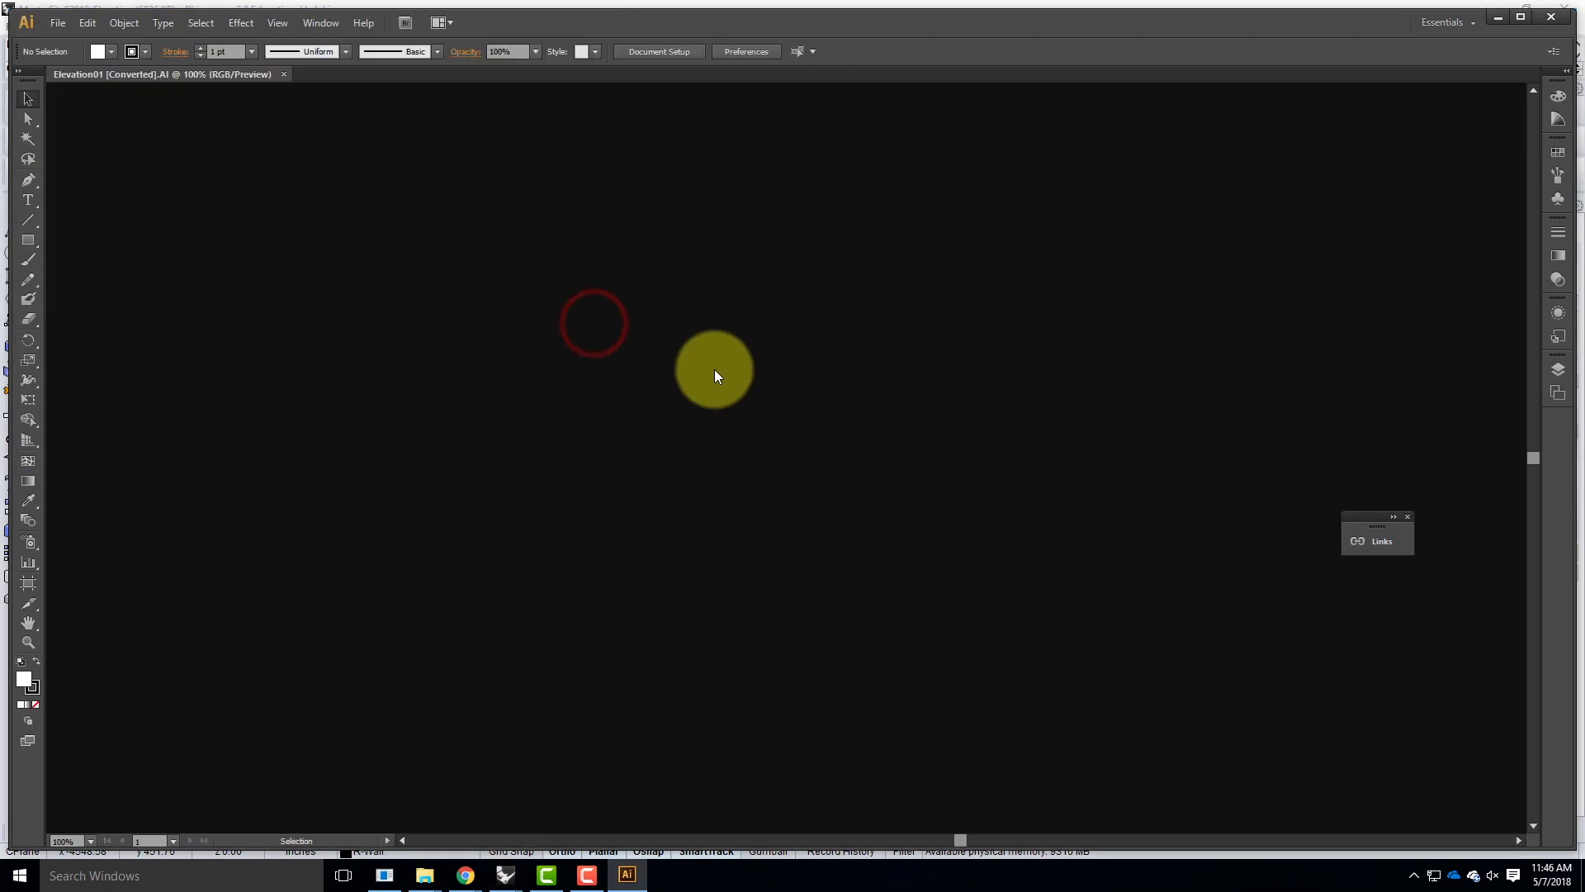
Step: Examine the whole elevation drawing and how its extents sit relative to the artboard
scroll(301, 446, down, 1)
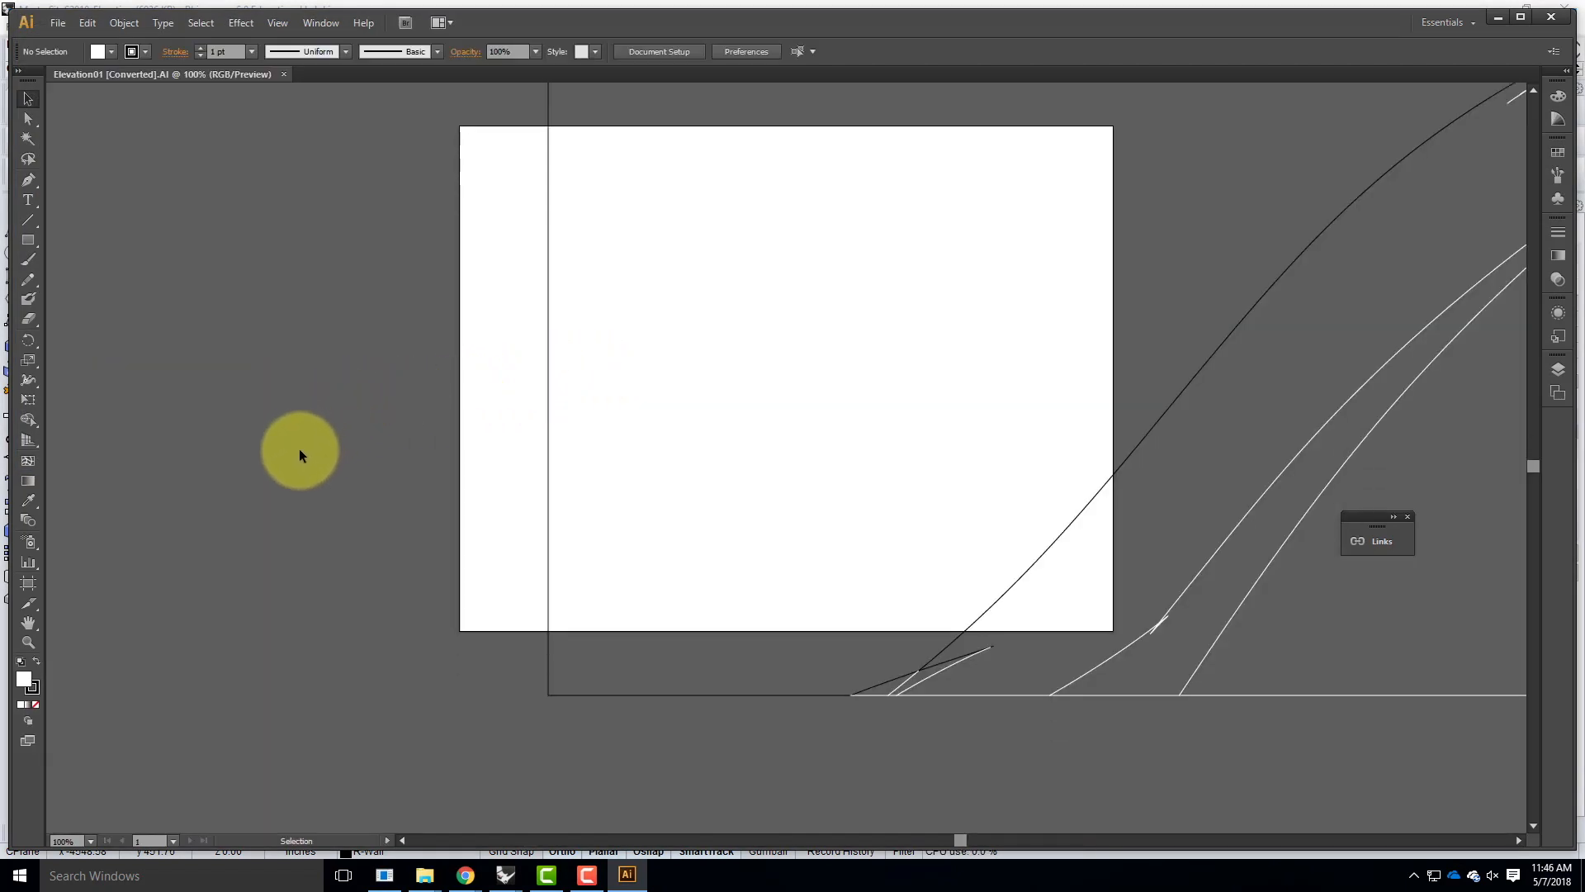
key(ctrl+minus)
key(ctrl+minus)
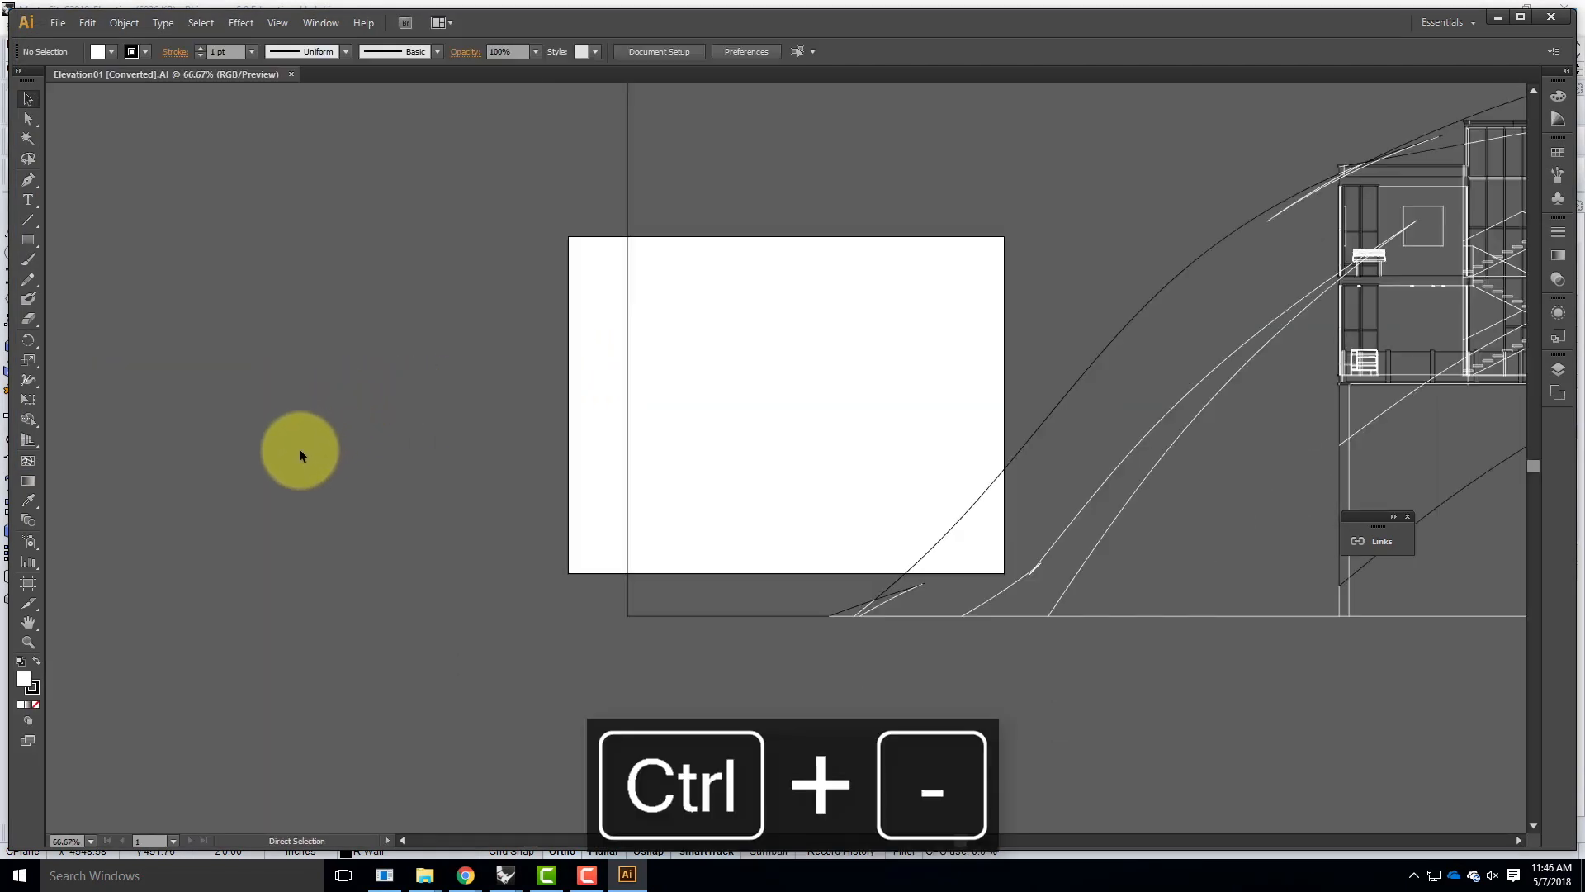
key(ctrl+minus)
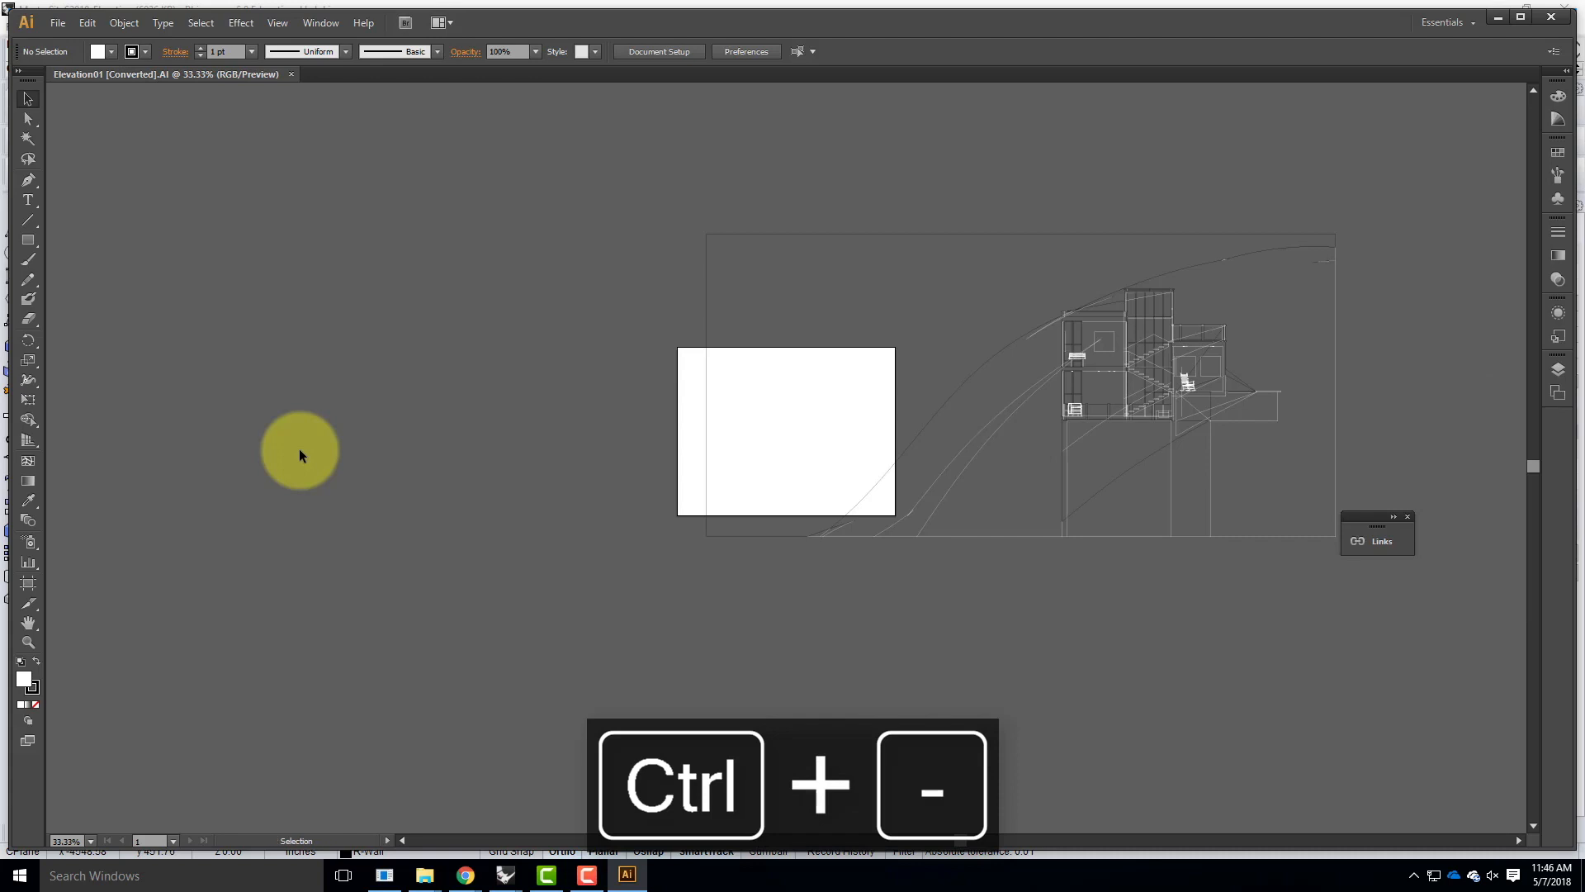
key(ctrl+0)
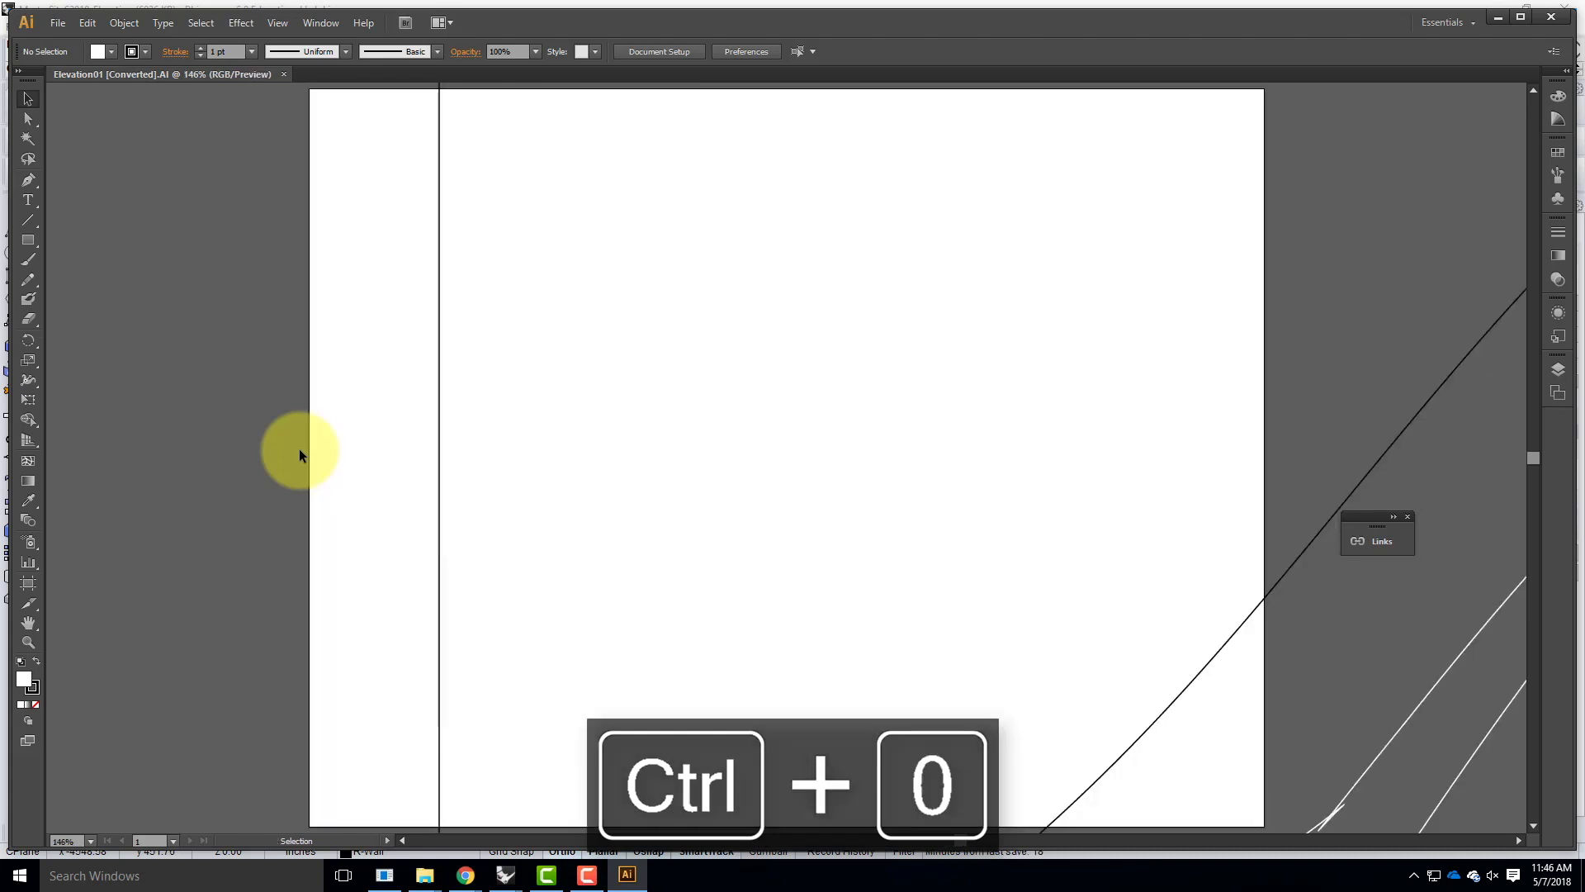
key(ctrl+minus)
key(ctrl+minus)
key(ctrl+minus)
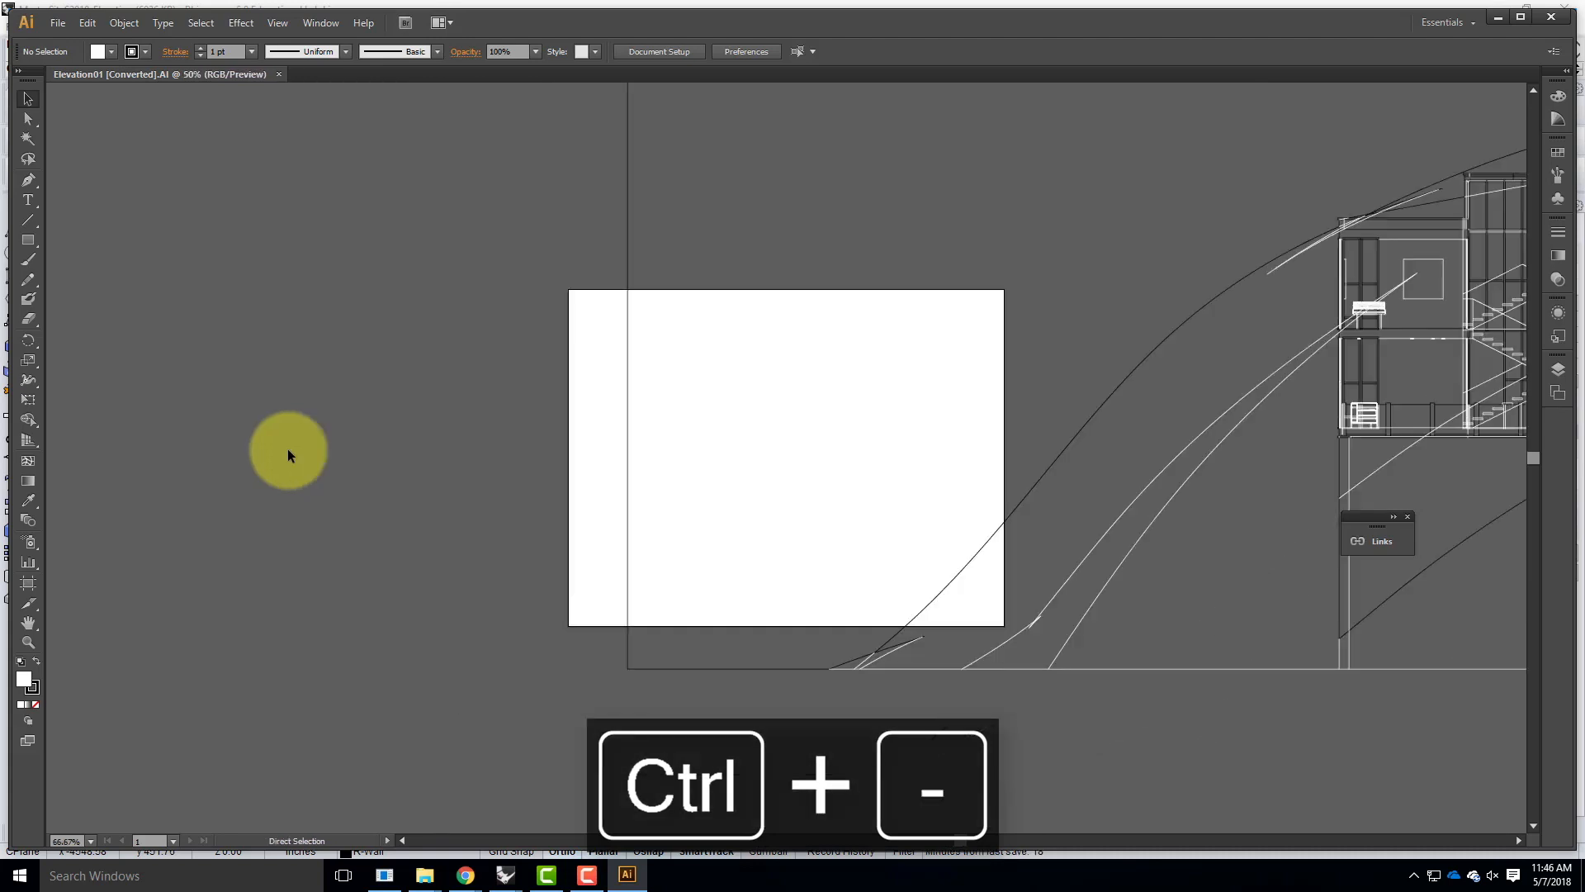
drag(851, 285, 503, 303)
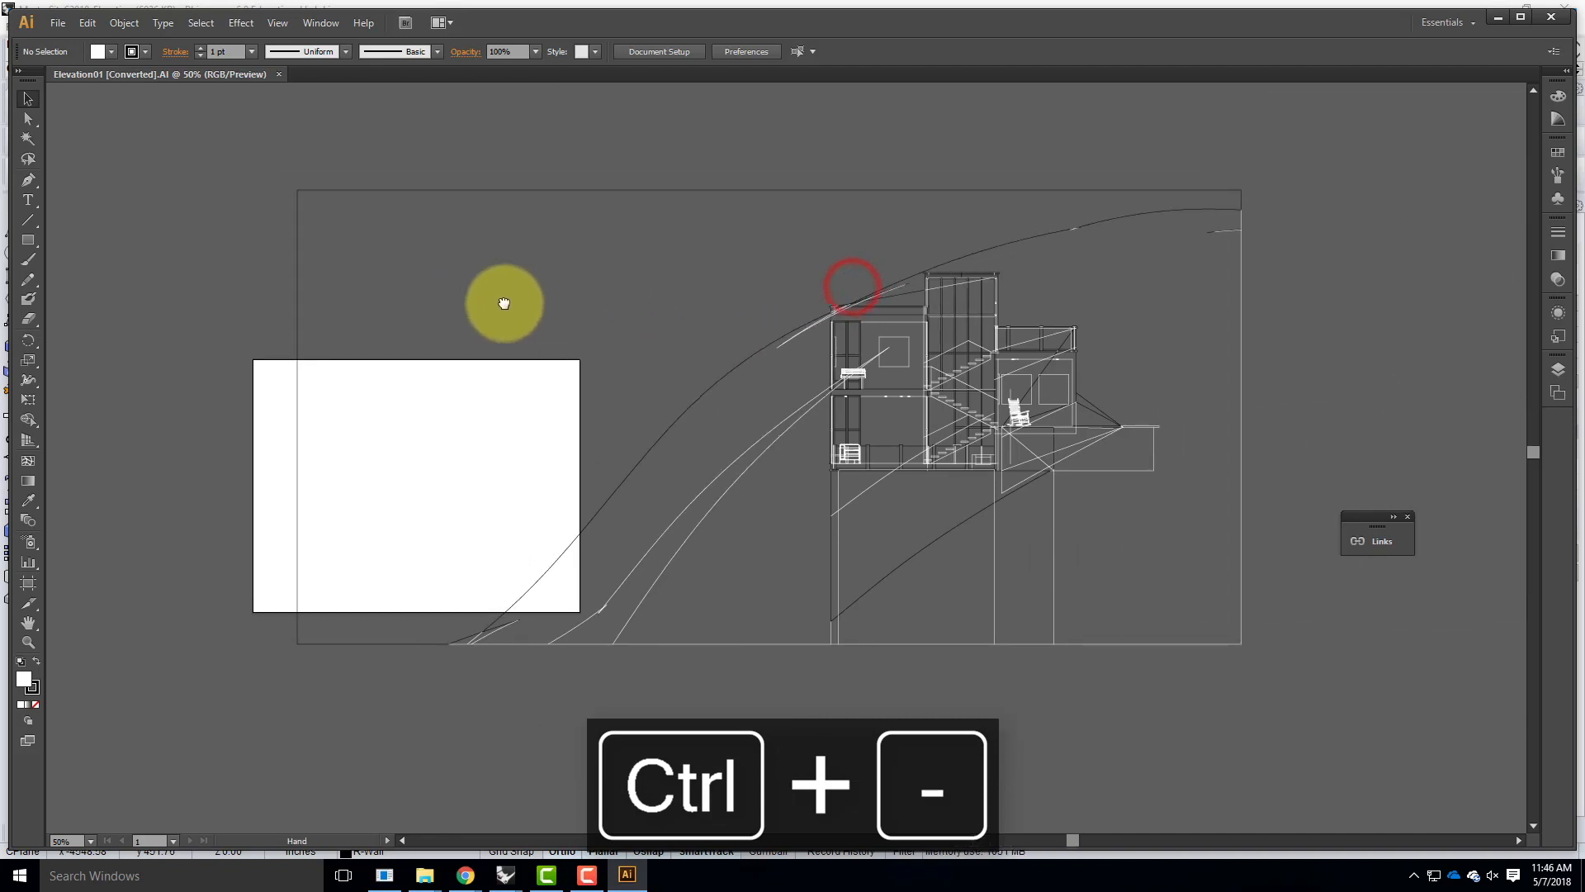
Step: Resize the artboard to match the elevation's rectangular border, about 2286 by 1100 px
click(300, 189)
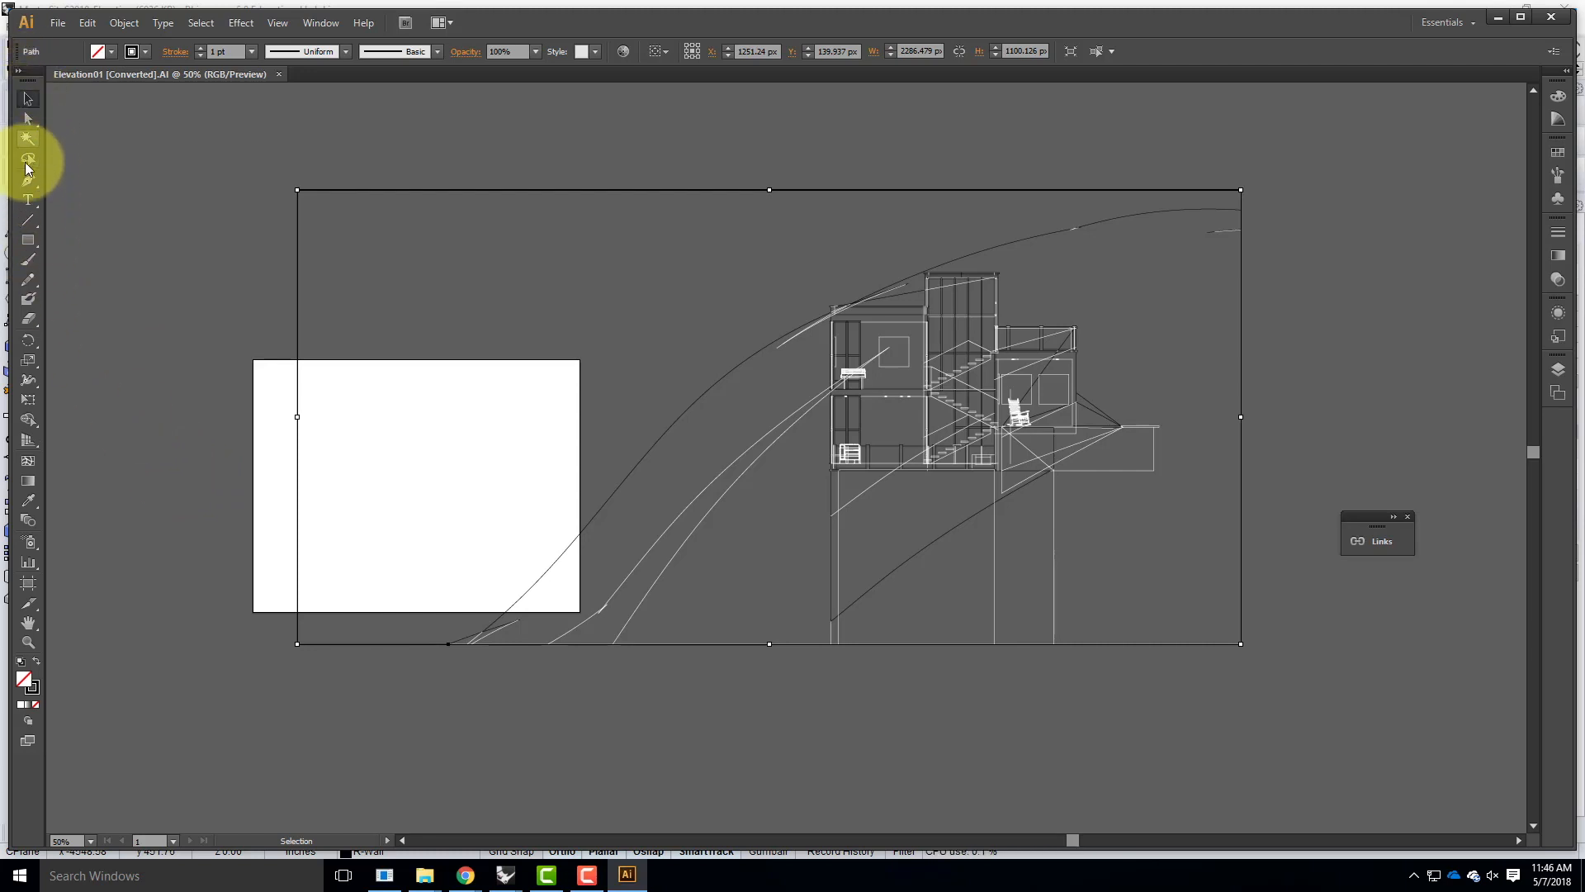
click(28, 588)
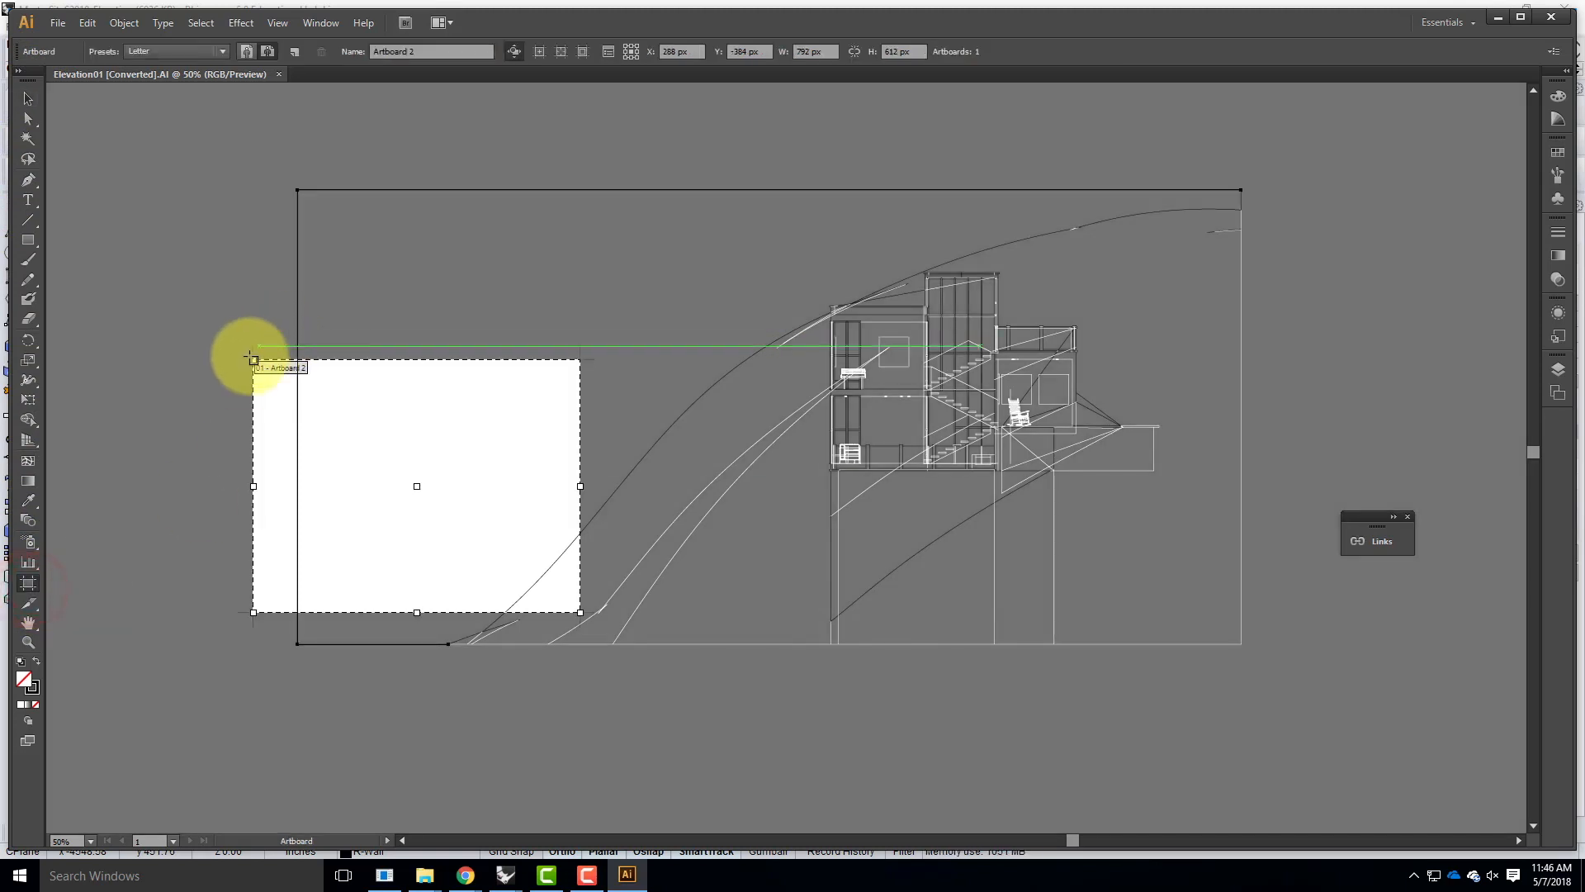
drag(253, 361, 298, 192)
drag(298, 612, 298, 644)
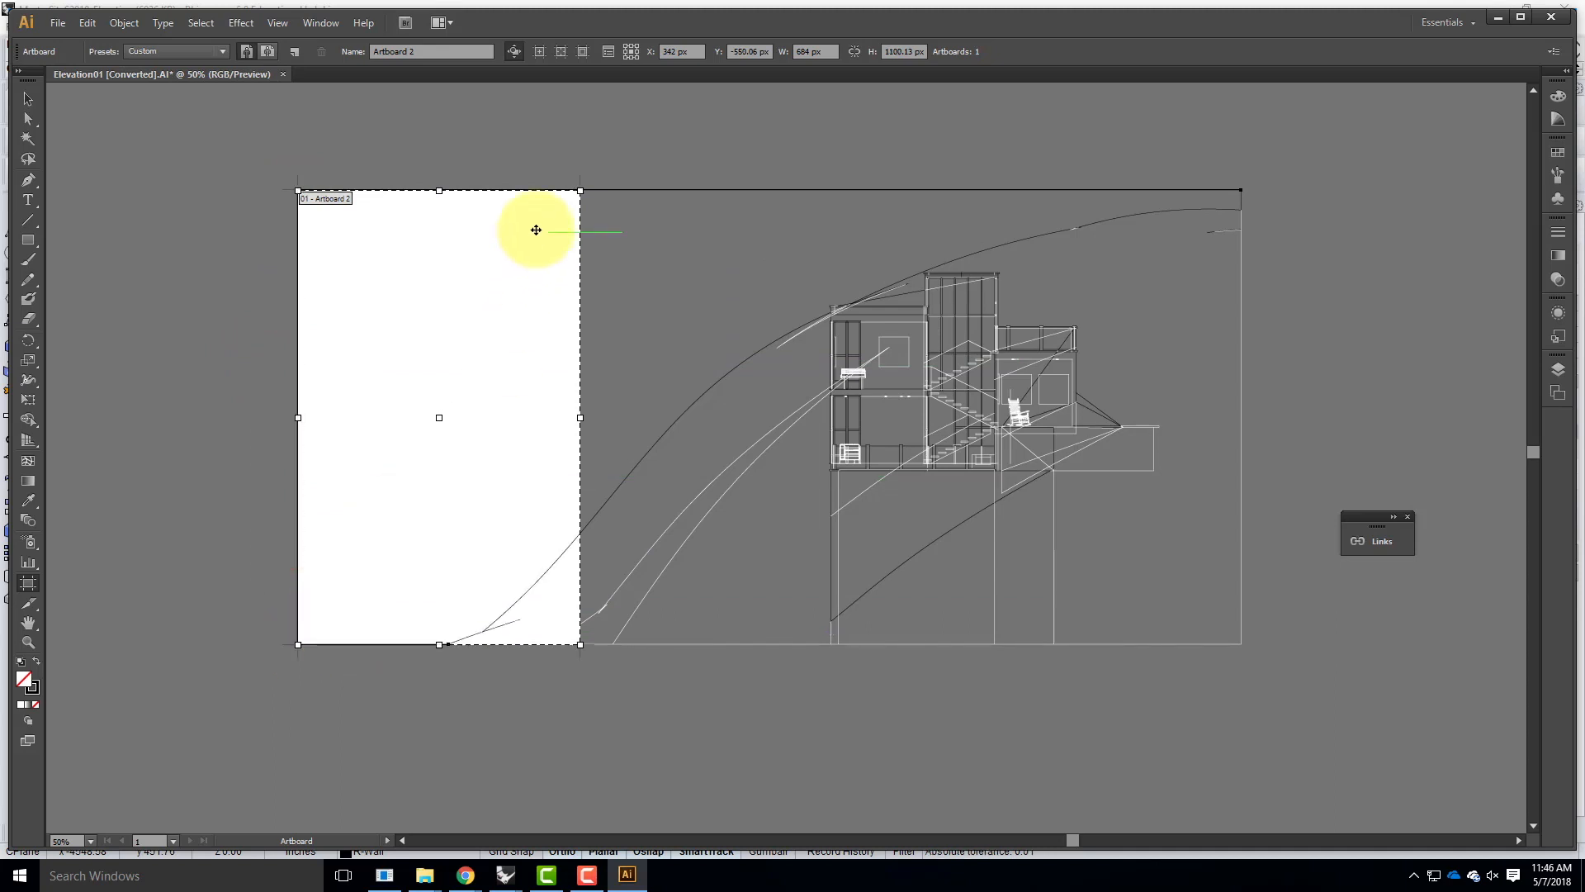
drag(580, 189, 1240, 191)
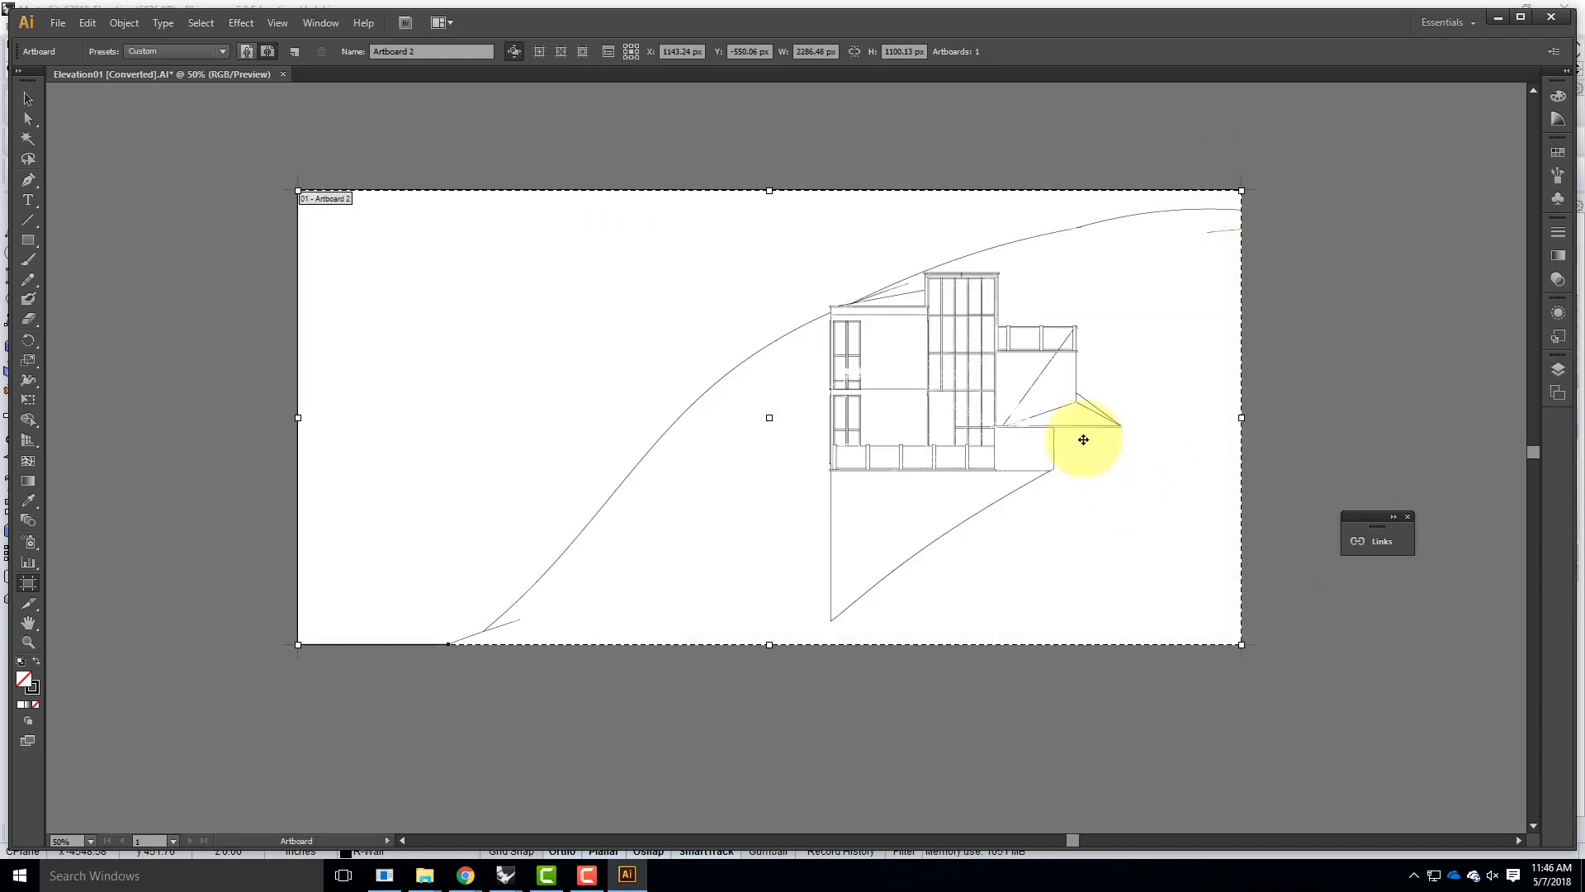
click(29, 100)
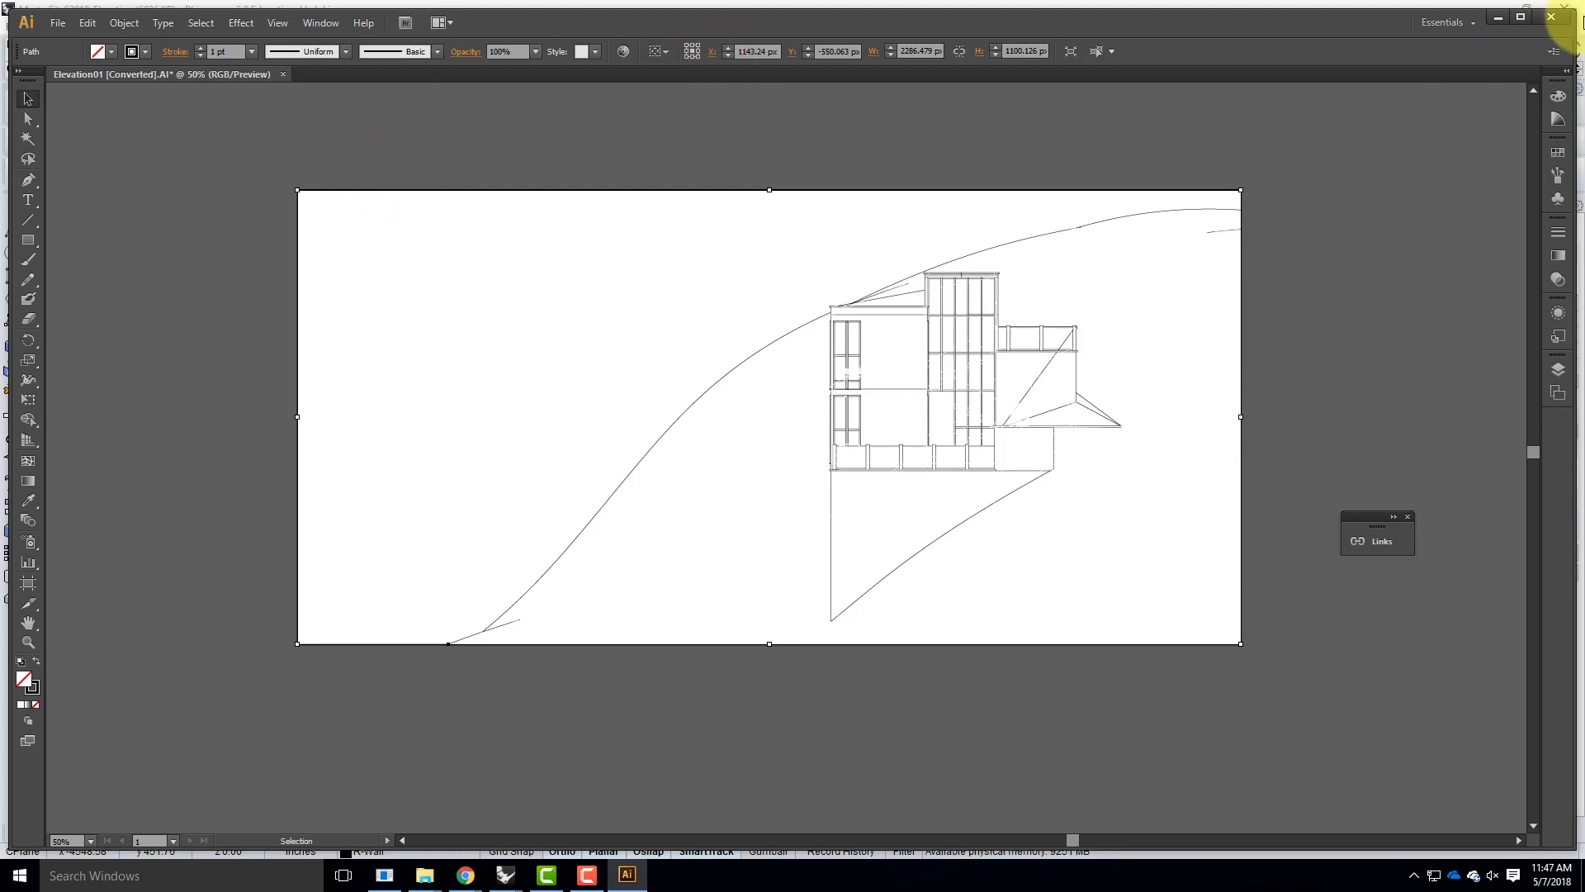
Step: Move the Make2D::visible::lines layer above the Make2D::hidden::lines layer
click(1559, 375)
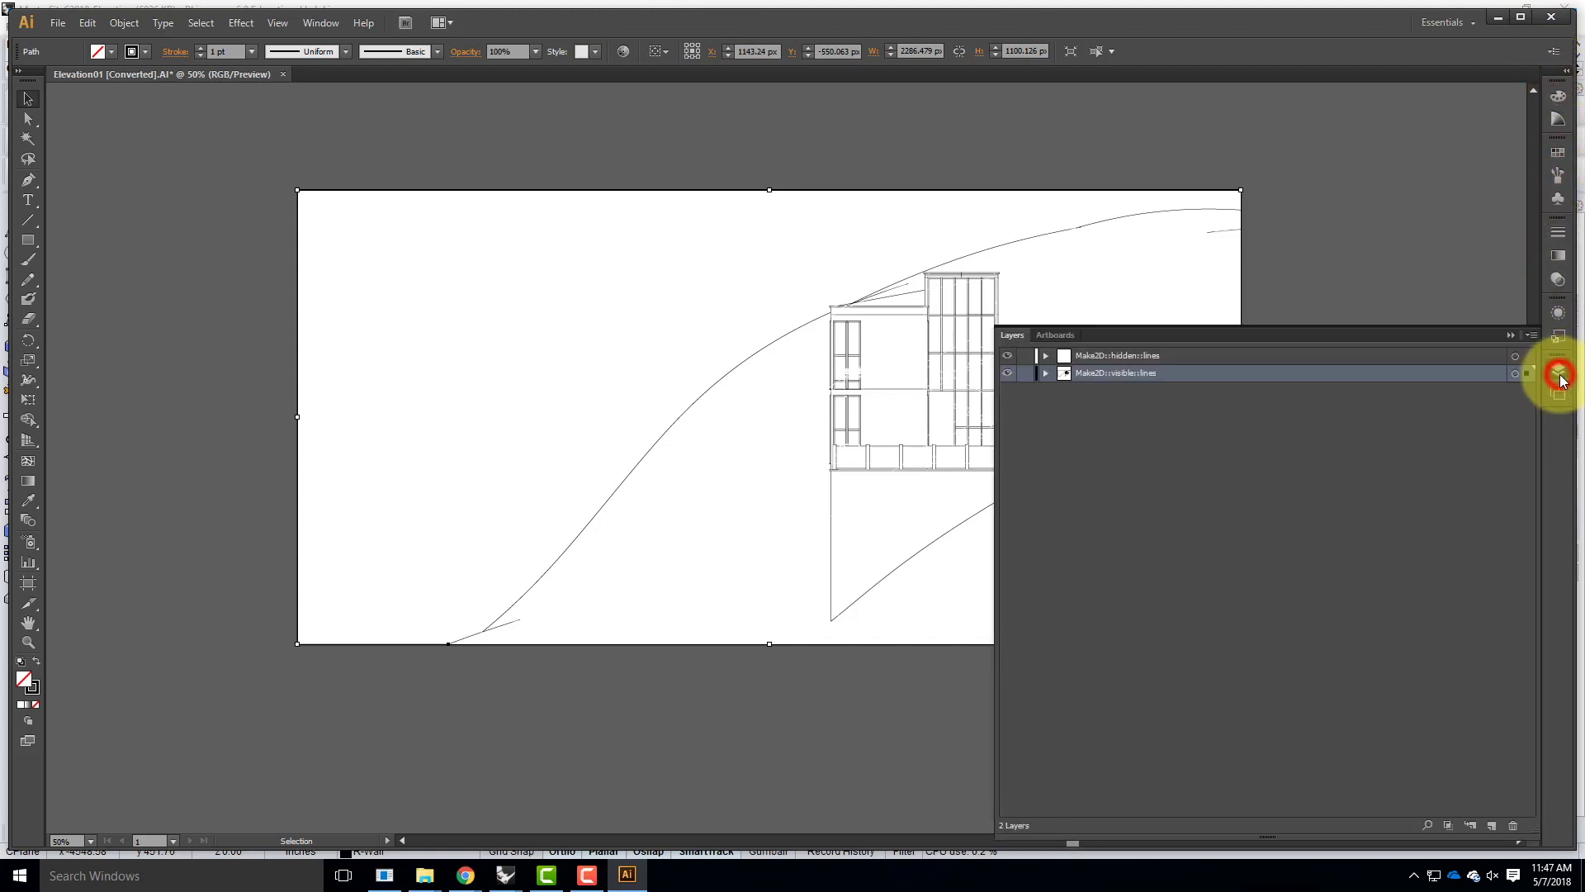
click(1120, 358)
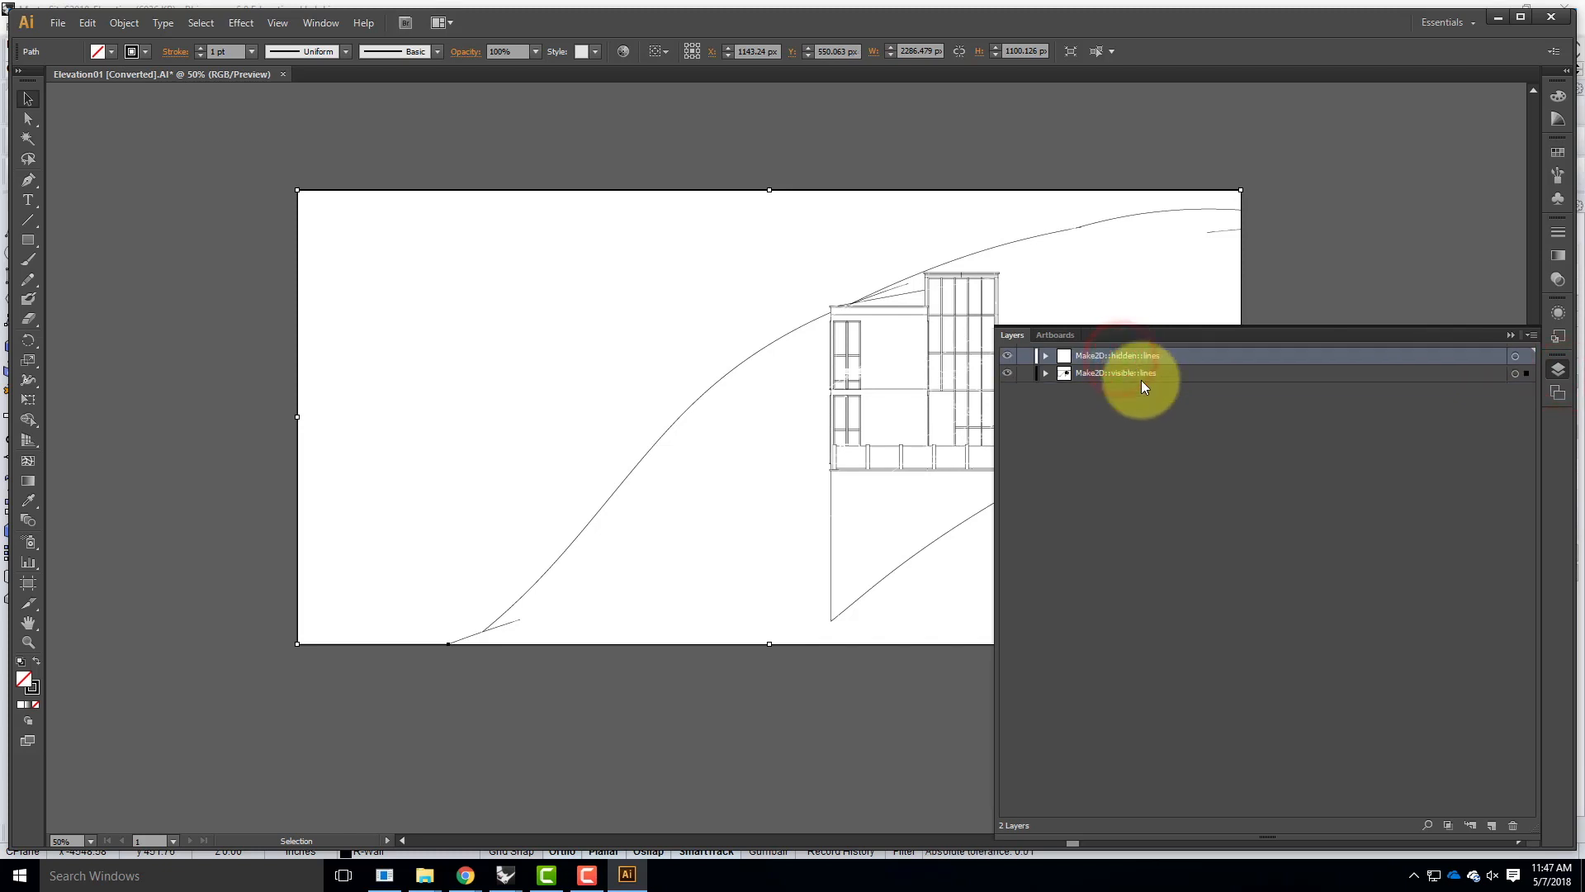
click(1142, 380)
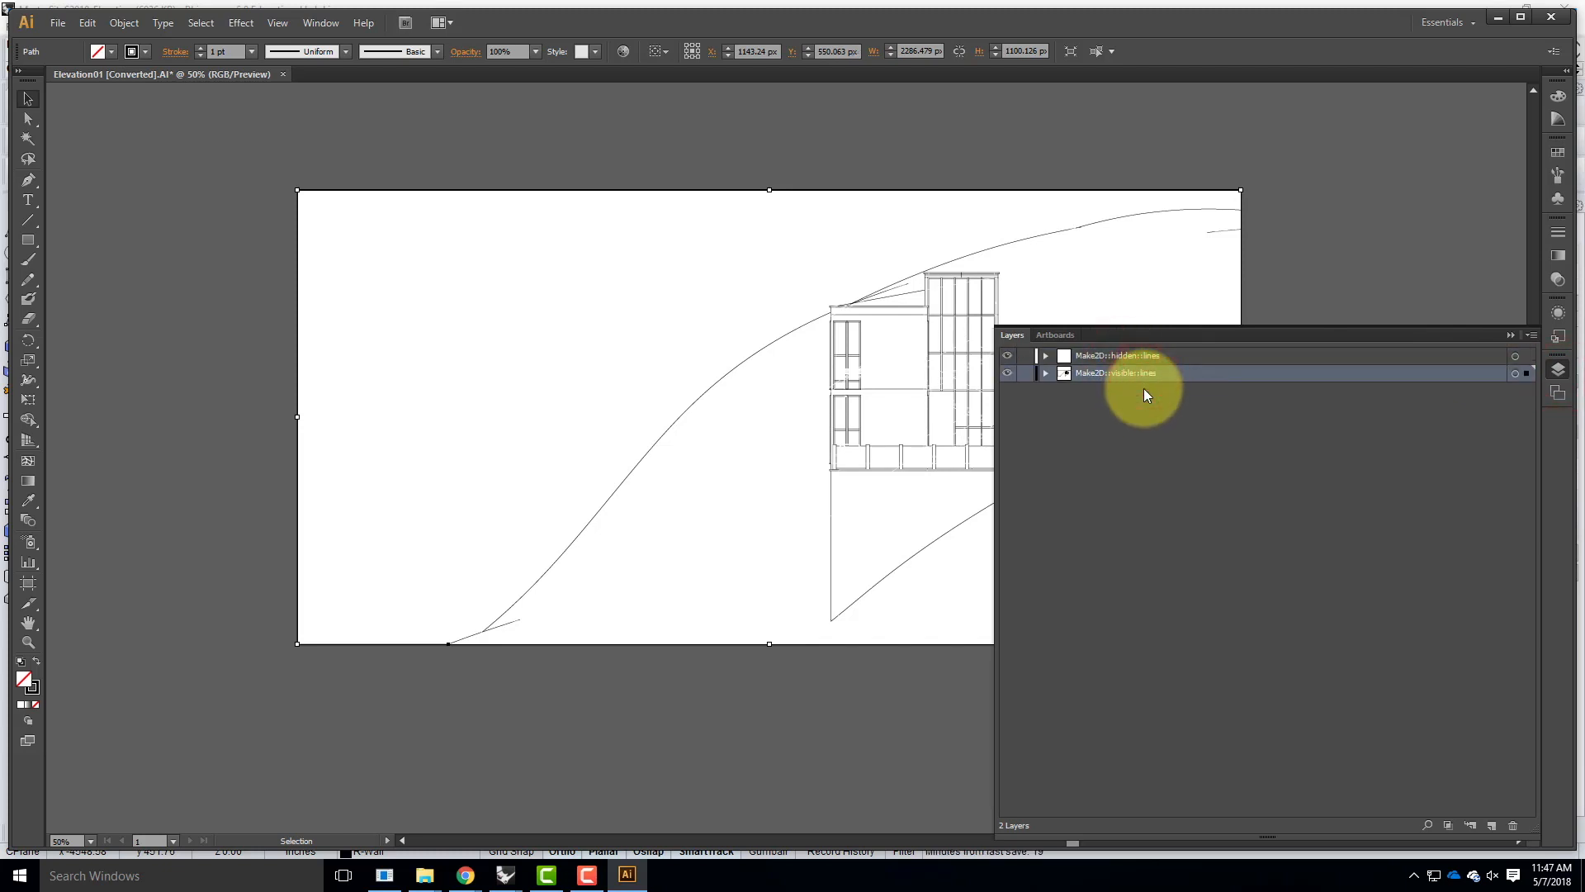
click(1142, 361)
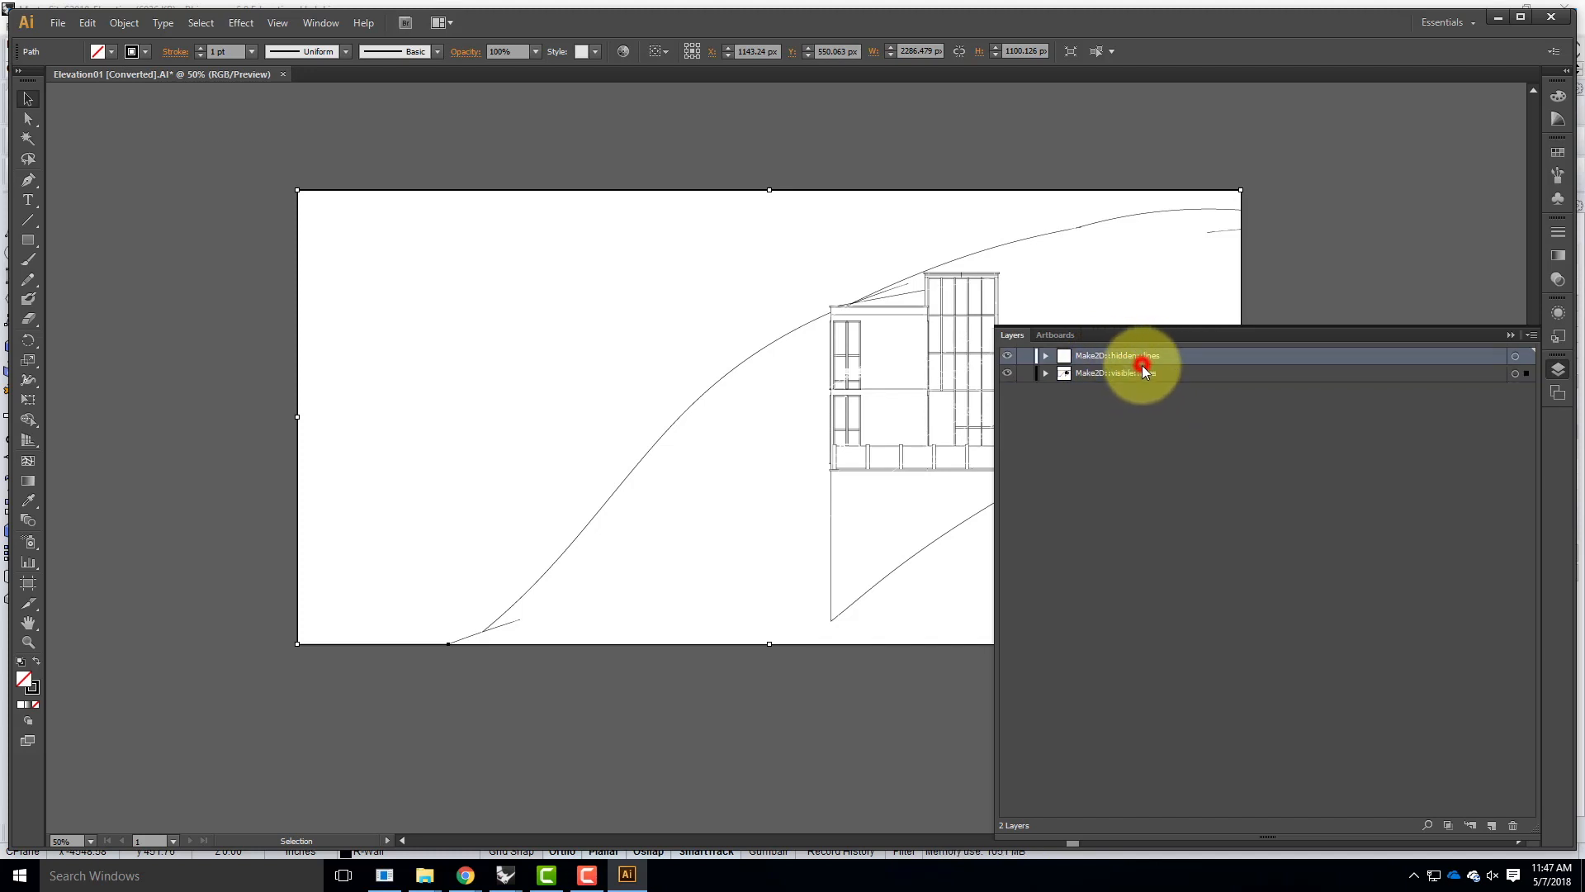
click(1131, 373)
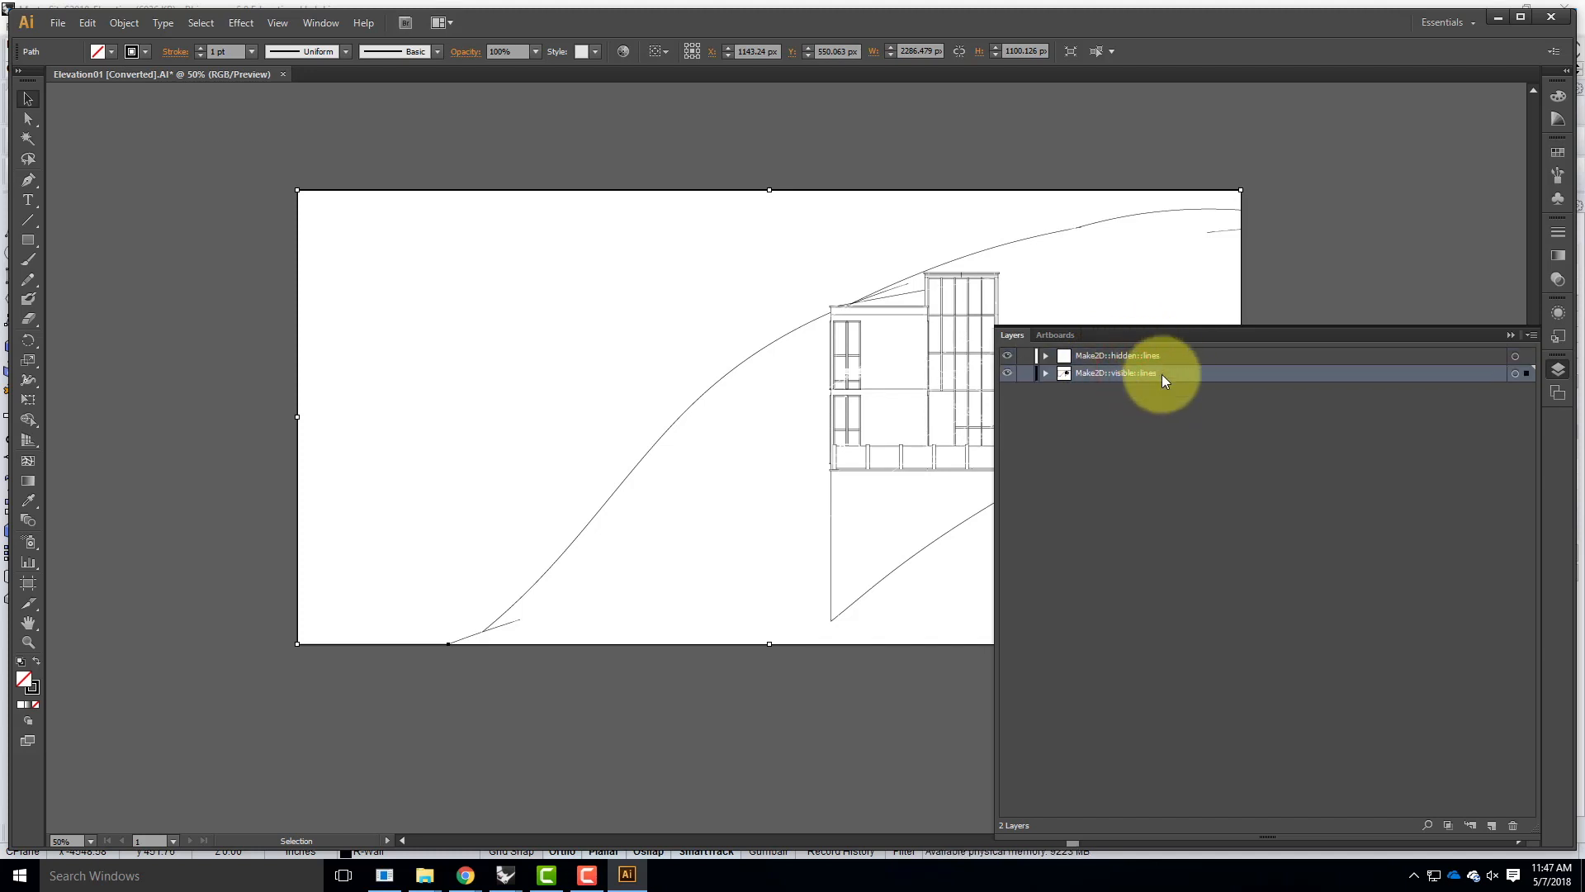
click(1133, 373)
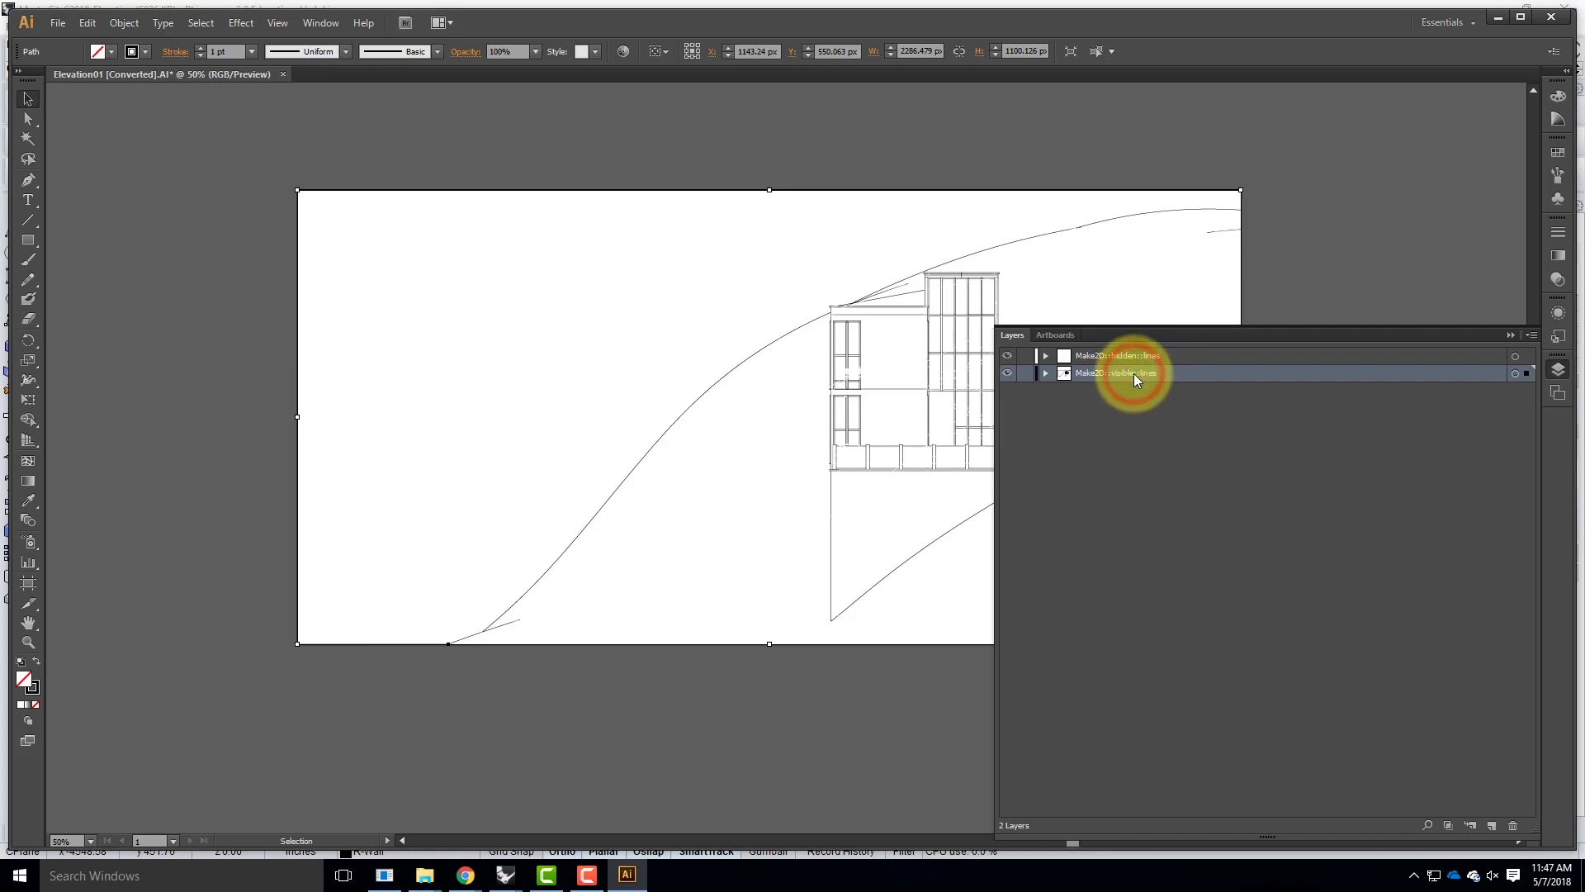
mouse_move(1132, 373)
mouse_down()
mouse_move(1132, 350)
mouse_move(1112, 359)
mouse_up()
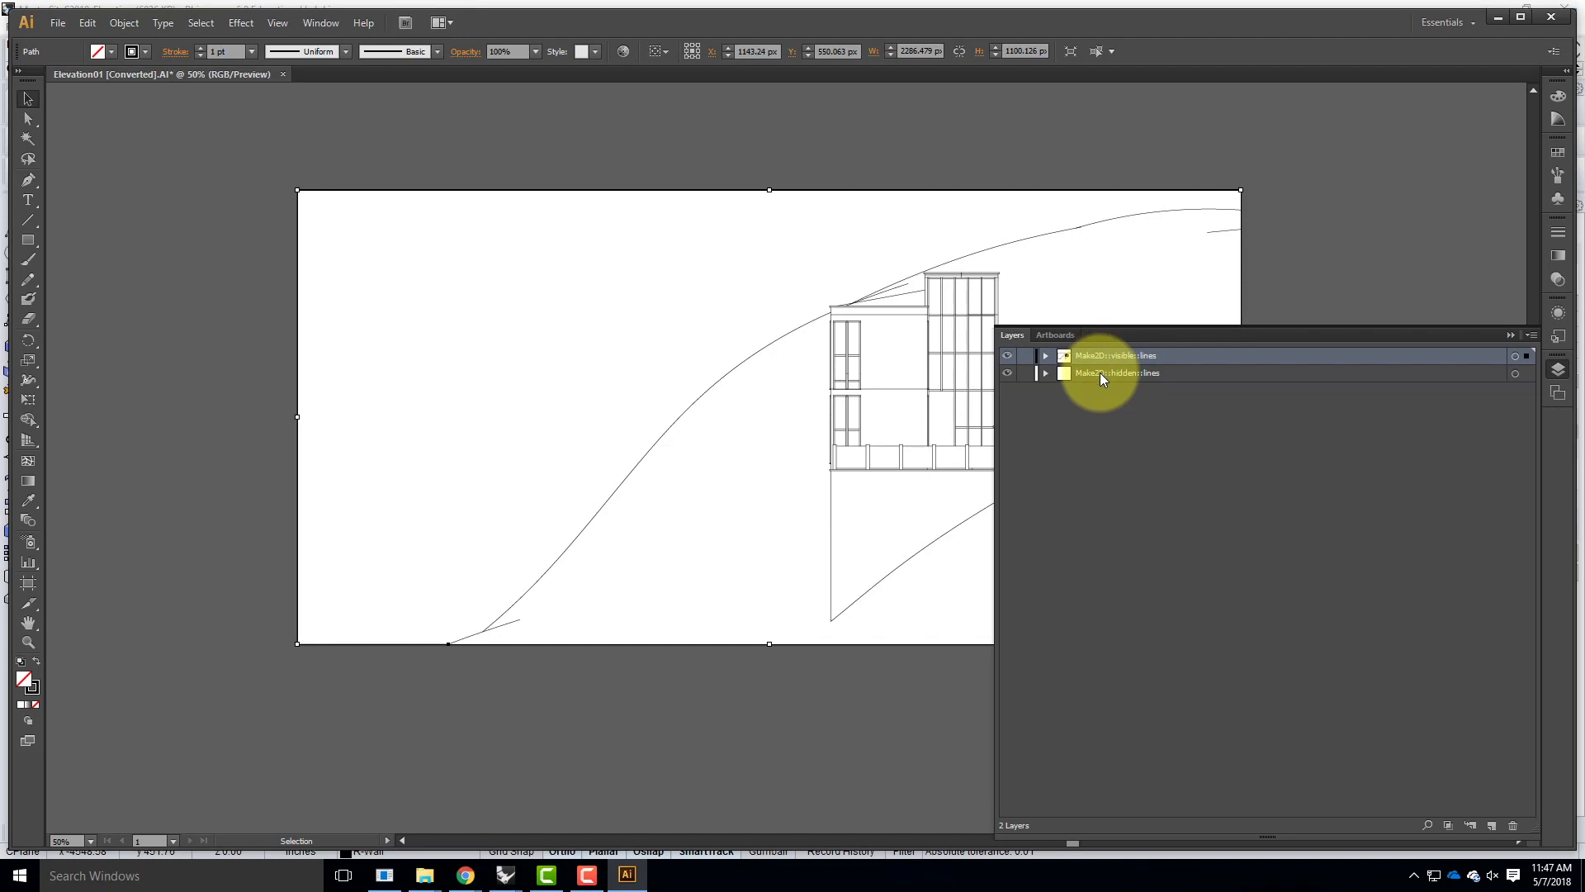
click(1083, 406)
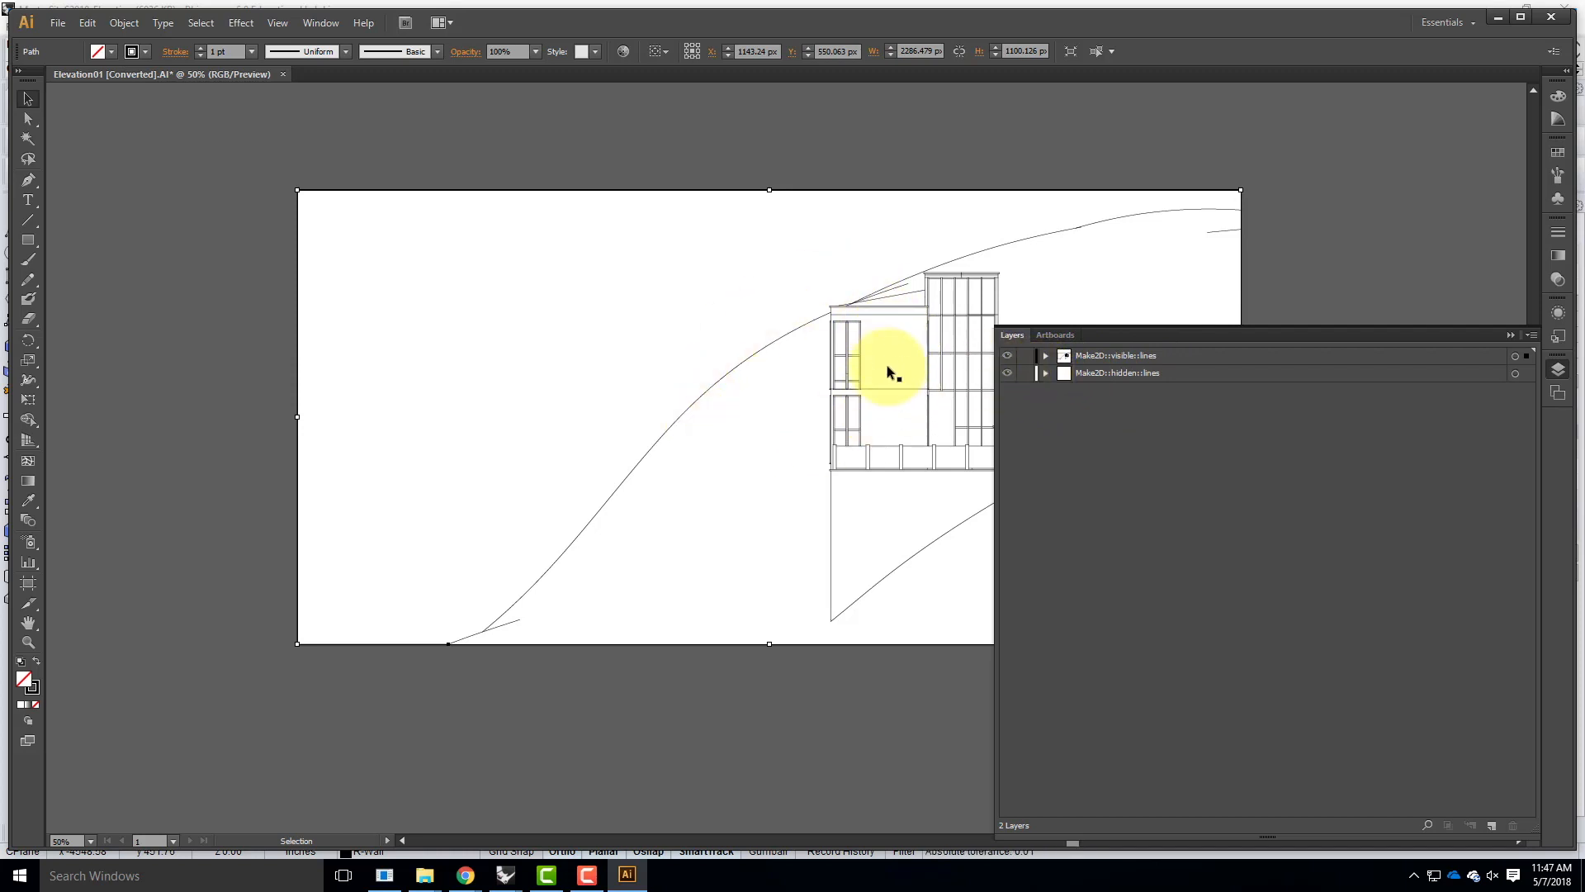
Step: Change the layer color of Make2D::hidden::lines to red
double_click(1172, 373)
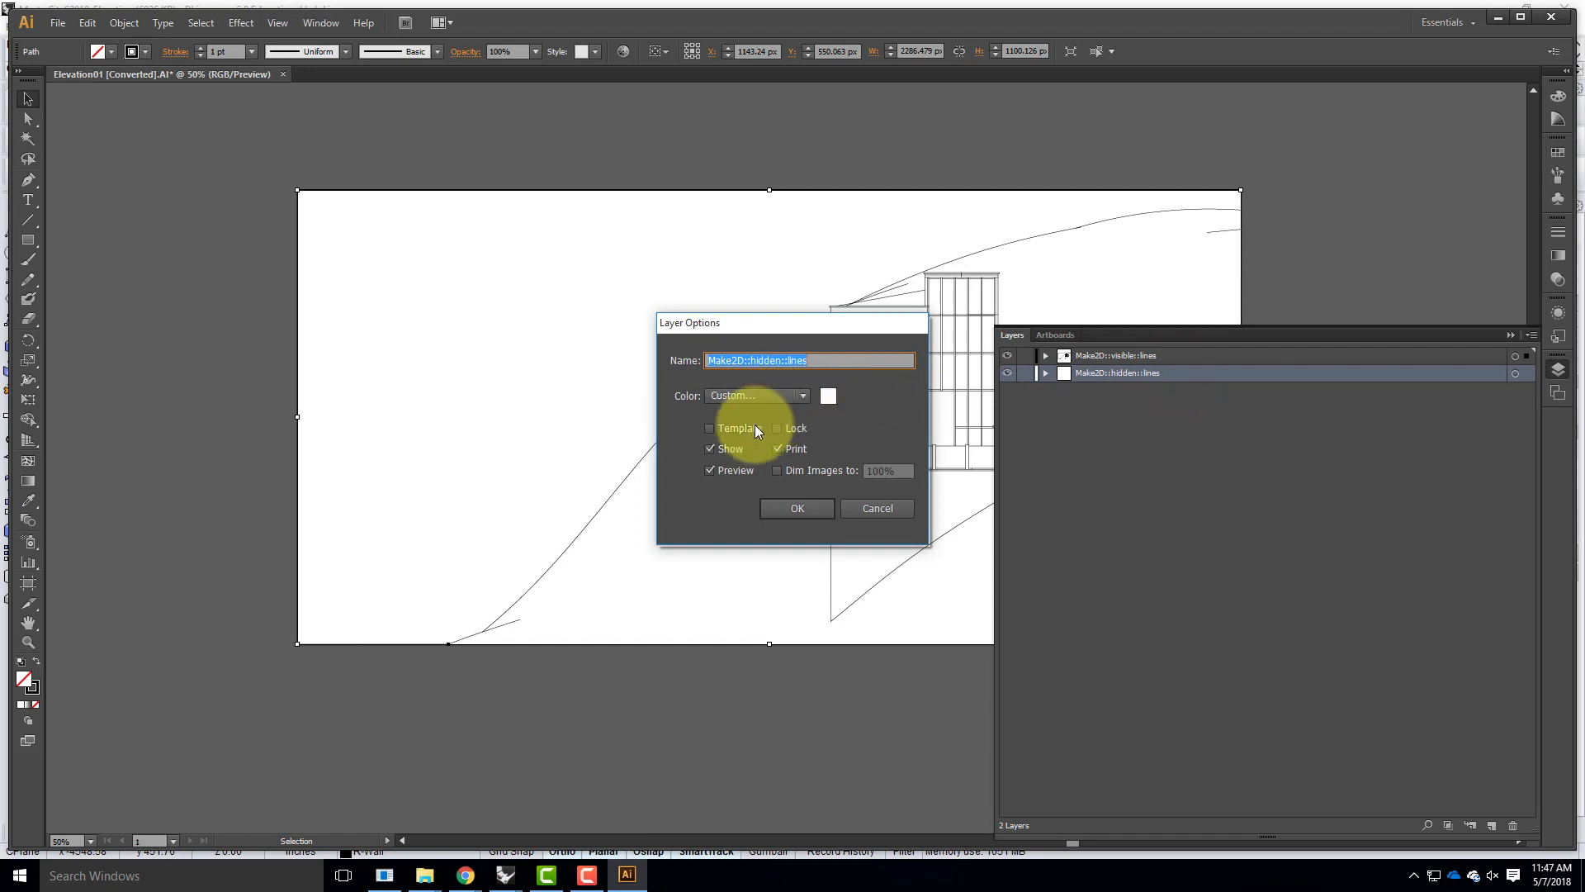
click(827, 397)
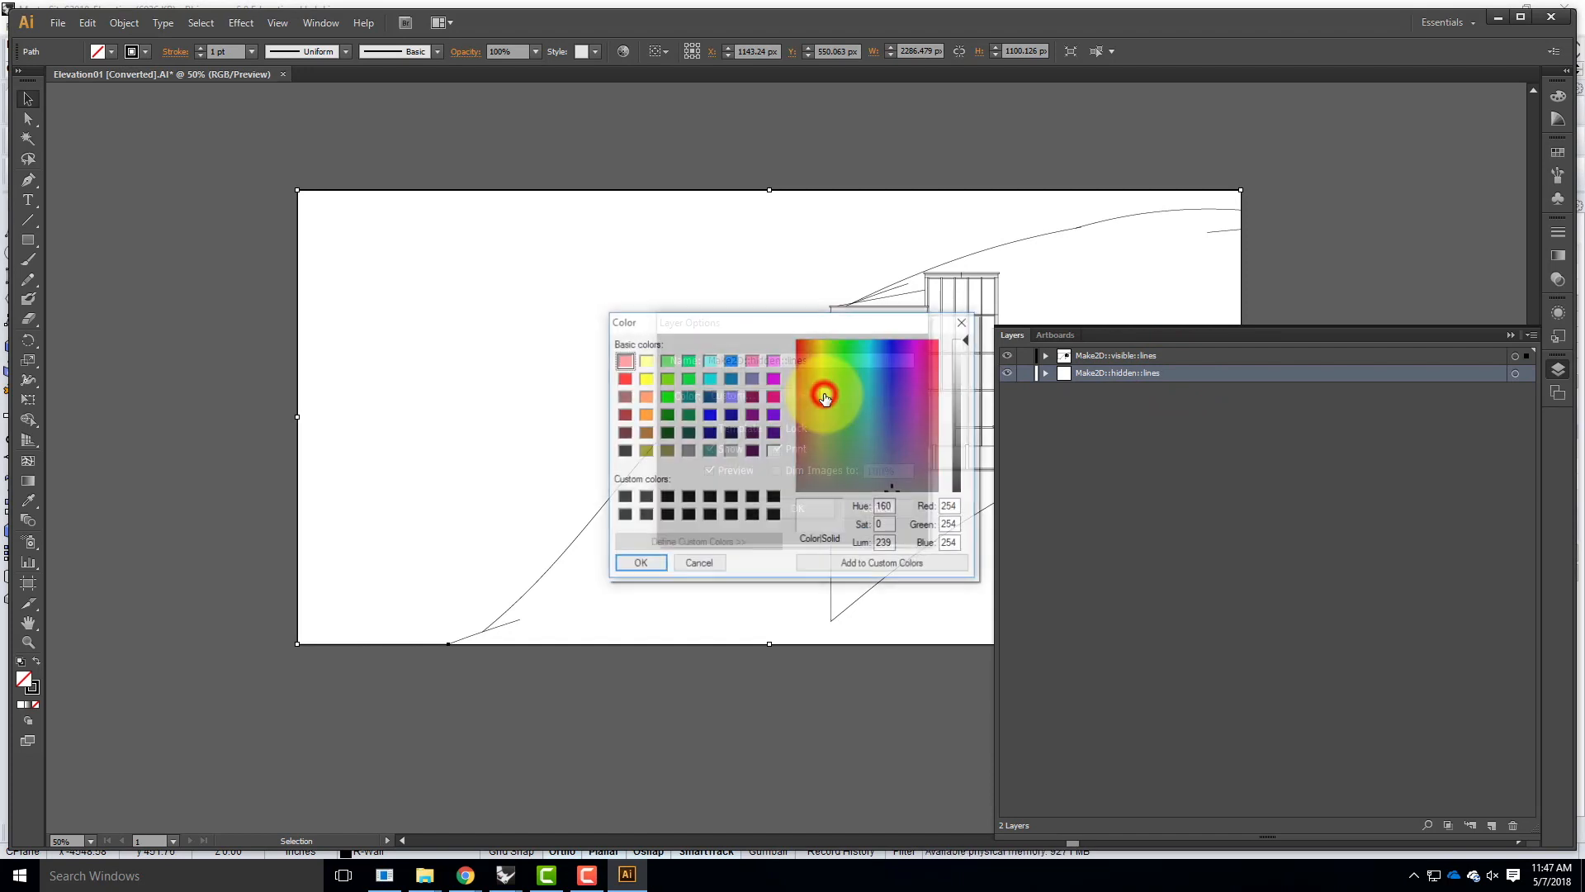
click(623, 379)
click(649, 566)
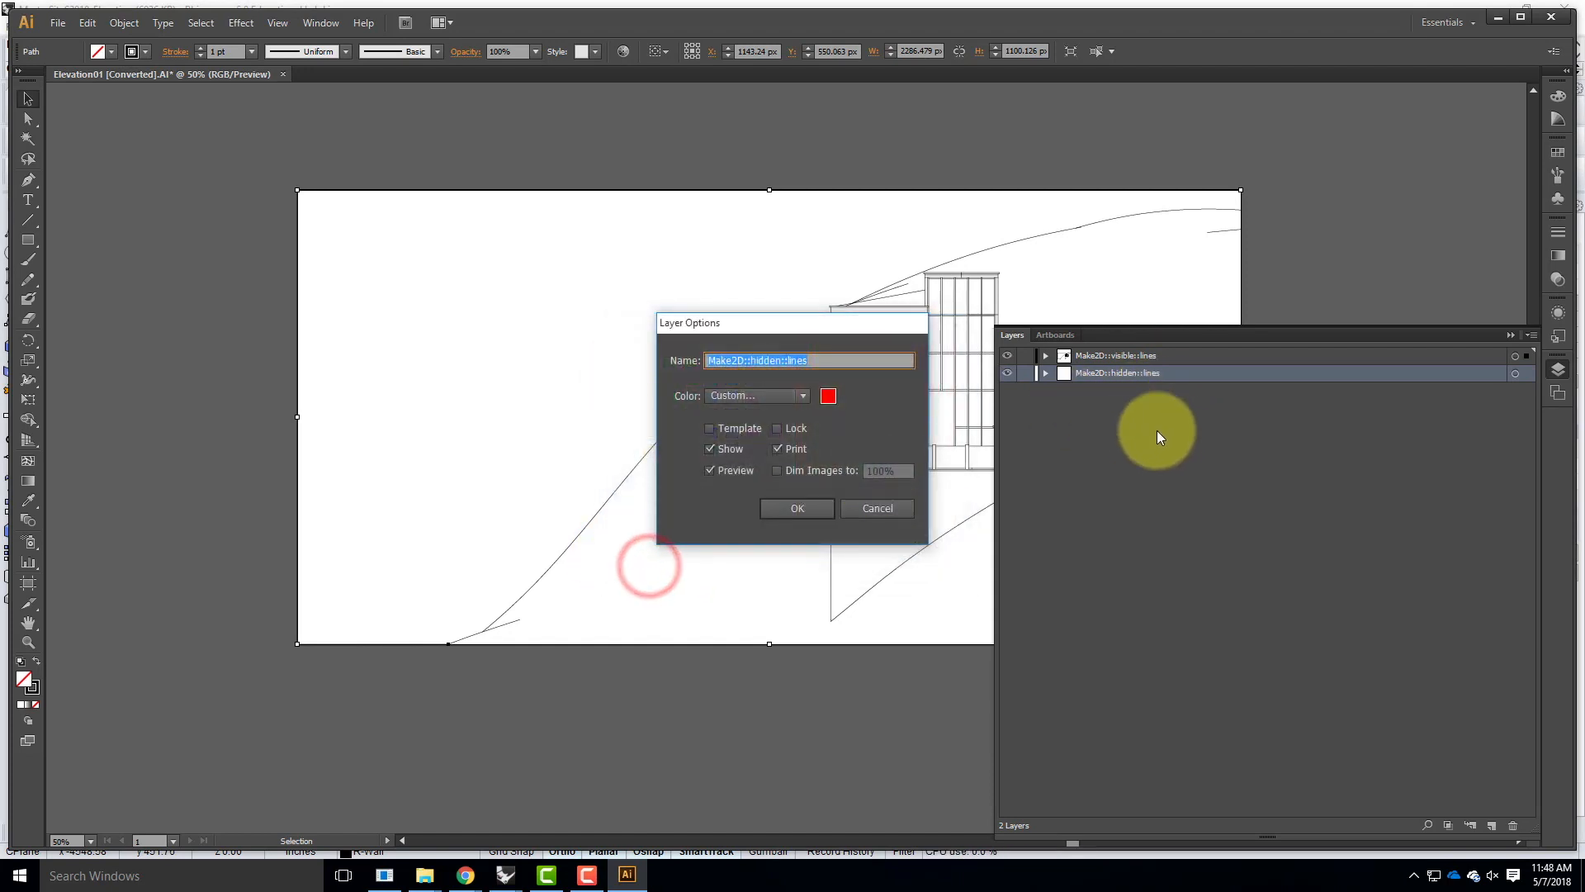
click(797, 511)
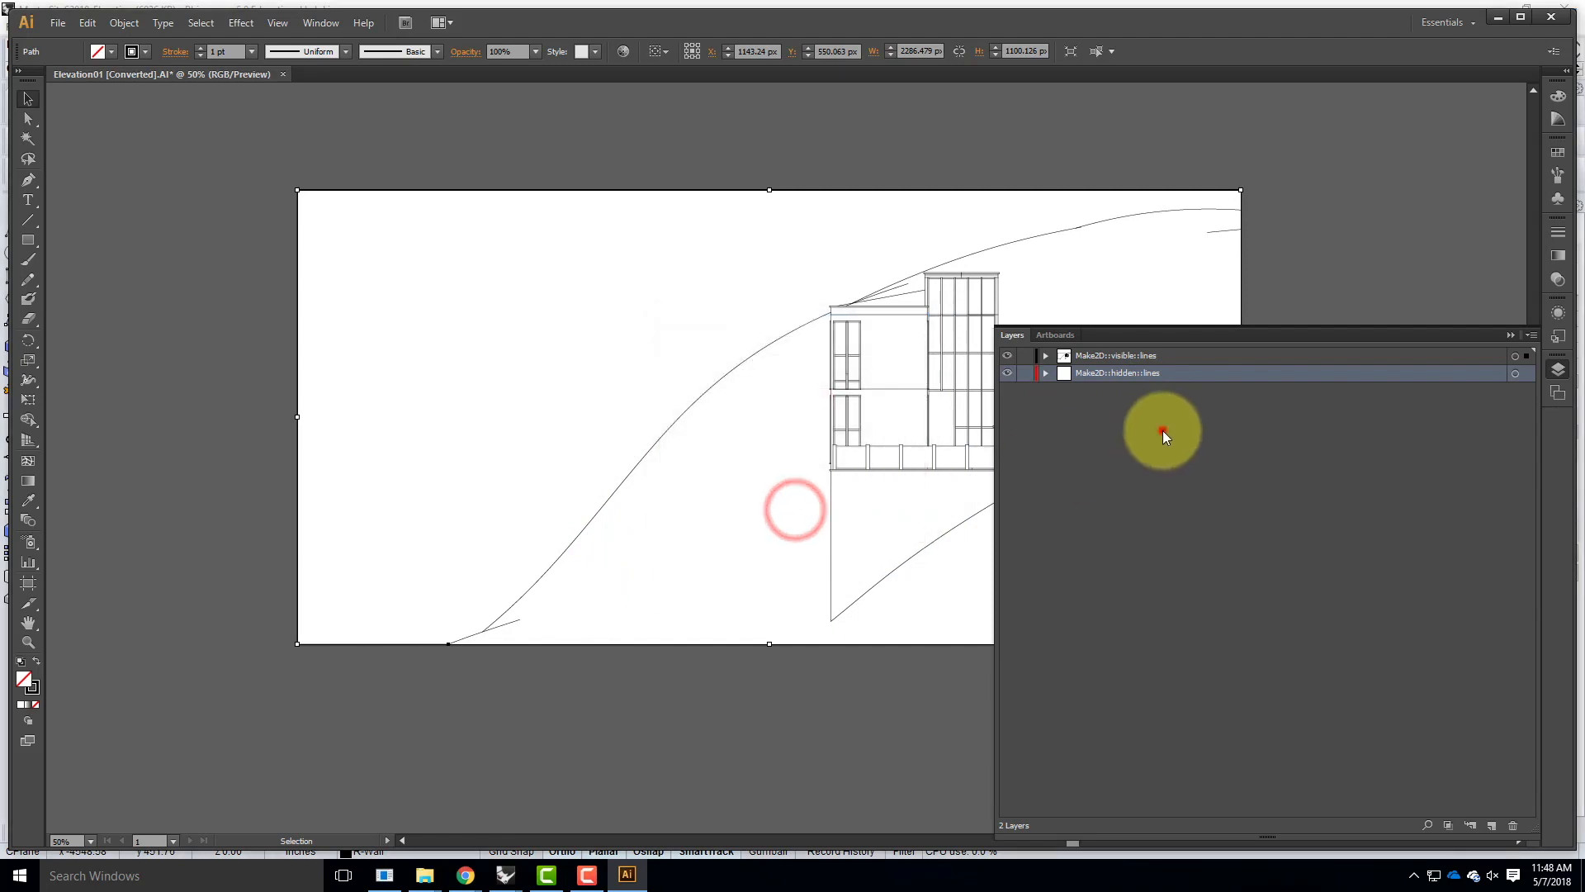
click(1163, 429)
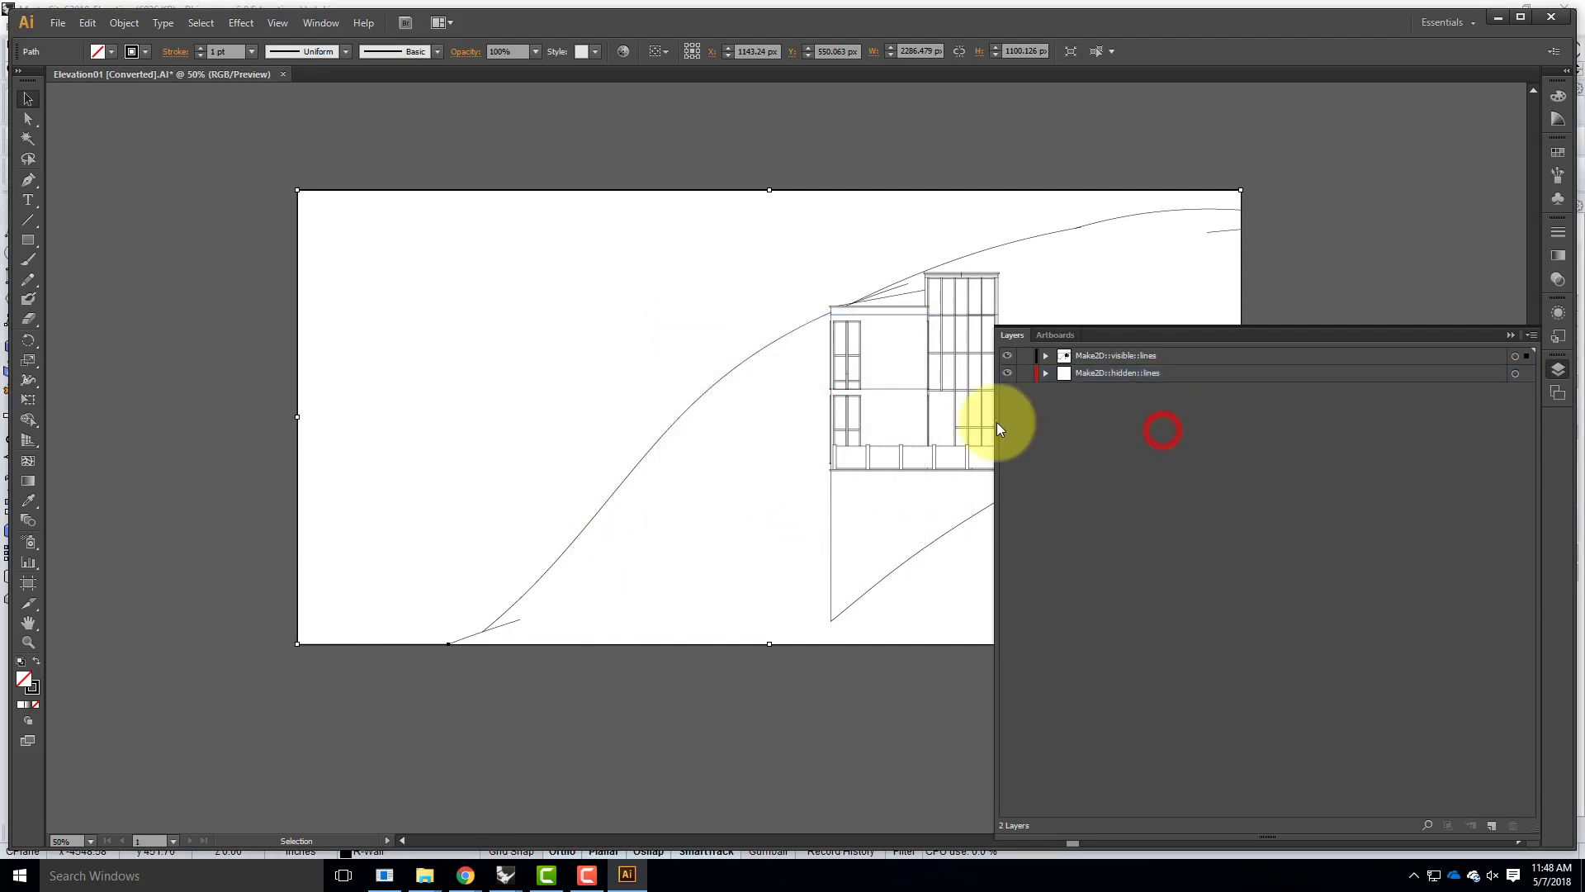
Step: Select a hidden line on the building facade to check its layer highlight color, and deselect it
click(893, 398)
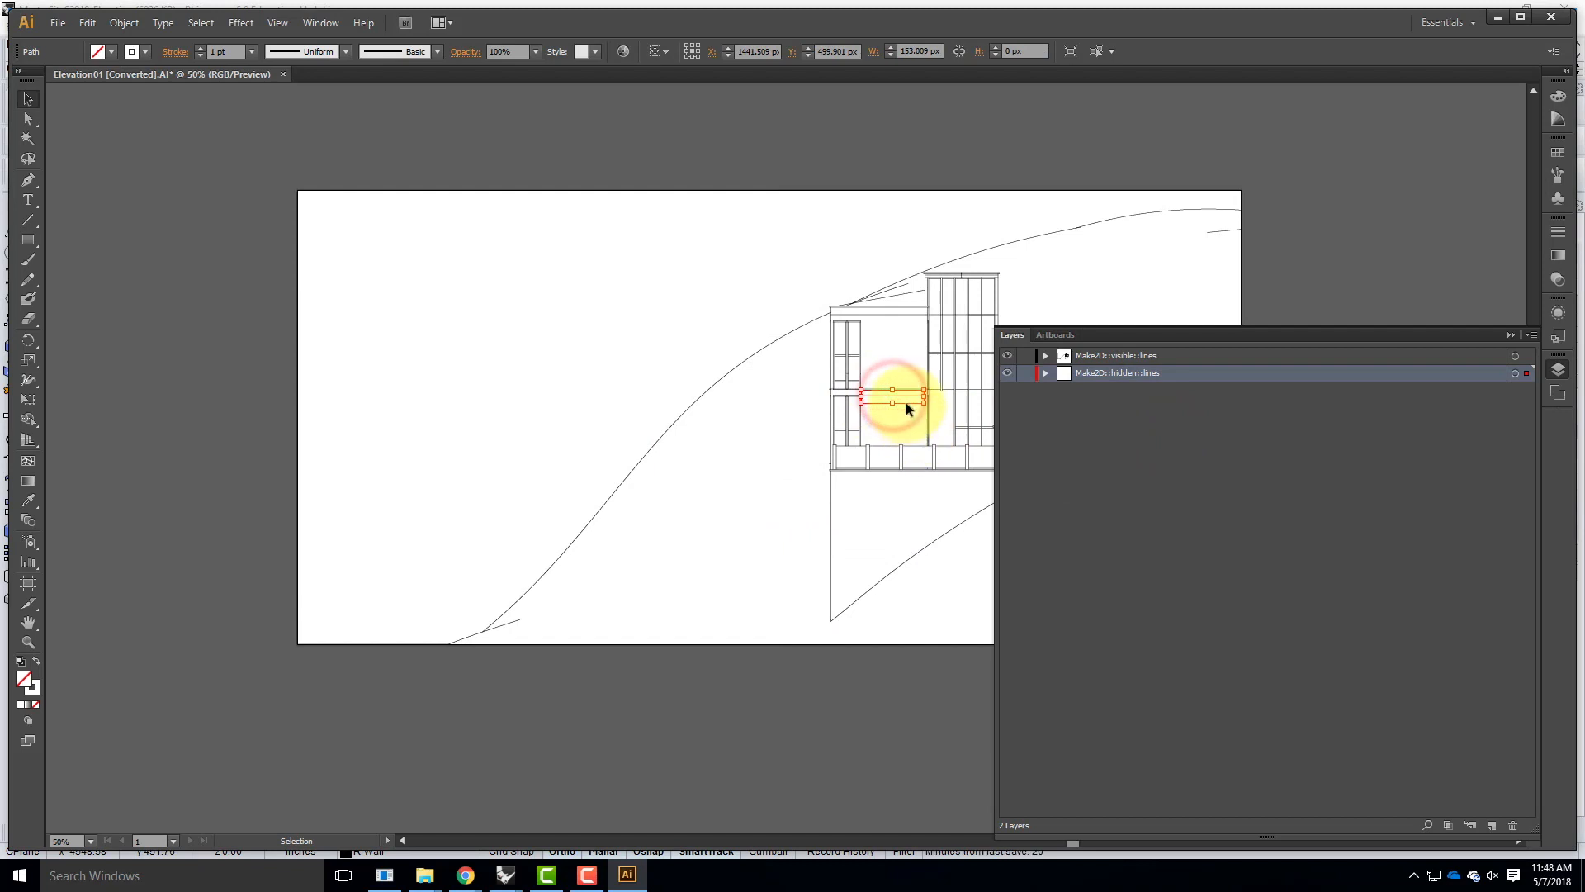
click(1161, 446)
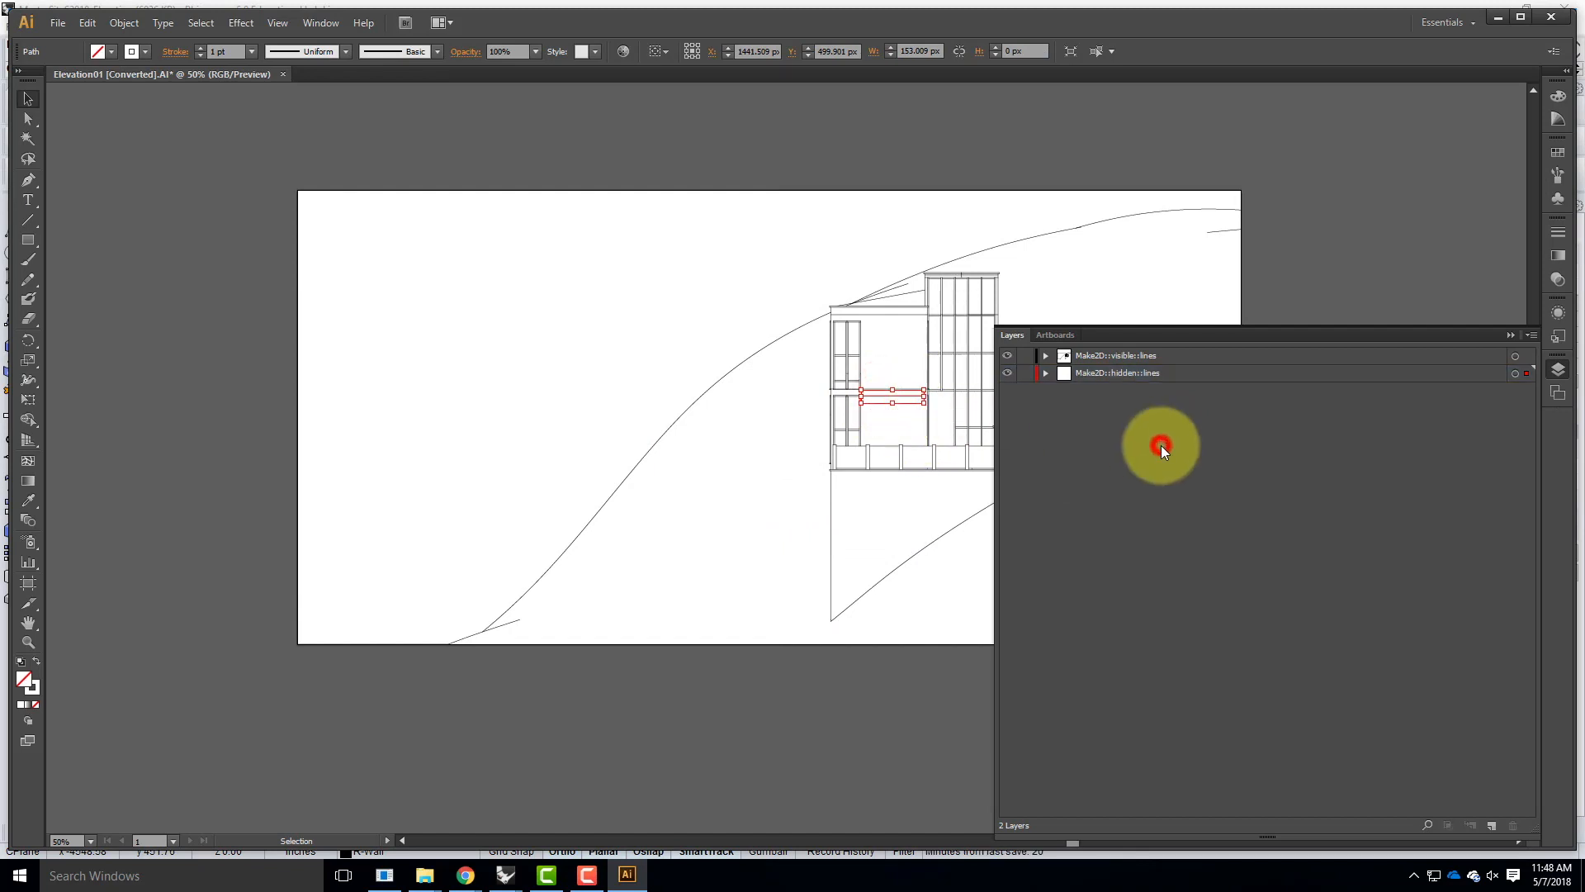
click(977, 157)
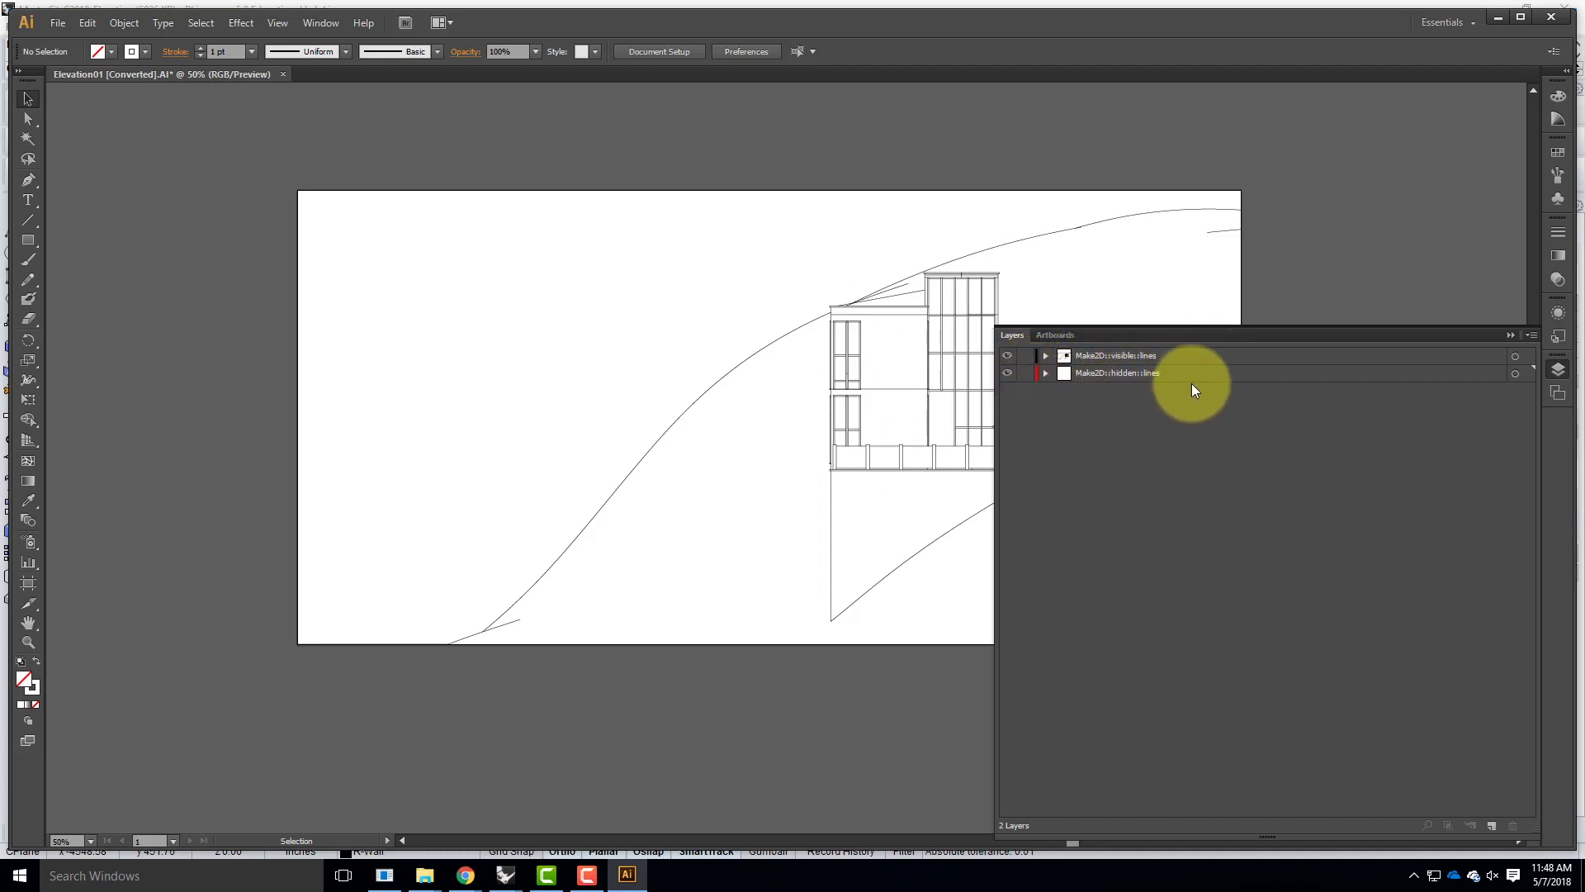
Step: Select everything on the Make2D::hidden::lines layer and set its stroke weight to 0.25 pt
click(1527, 376)
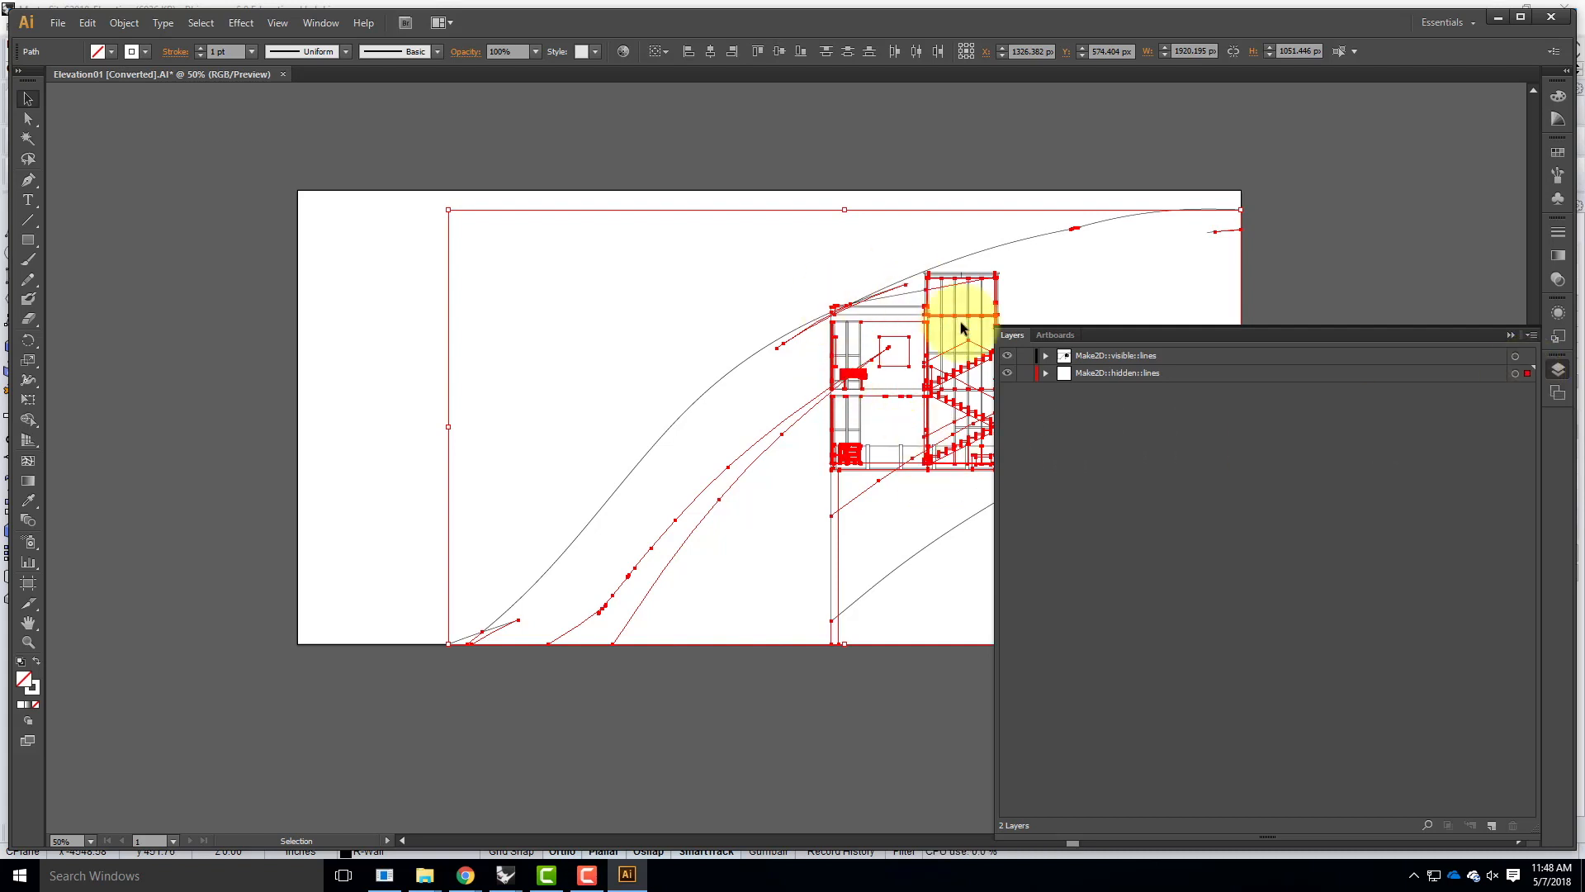
click(1509, 334)
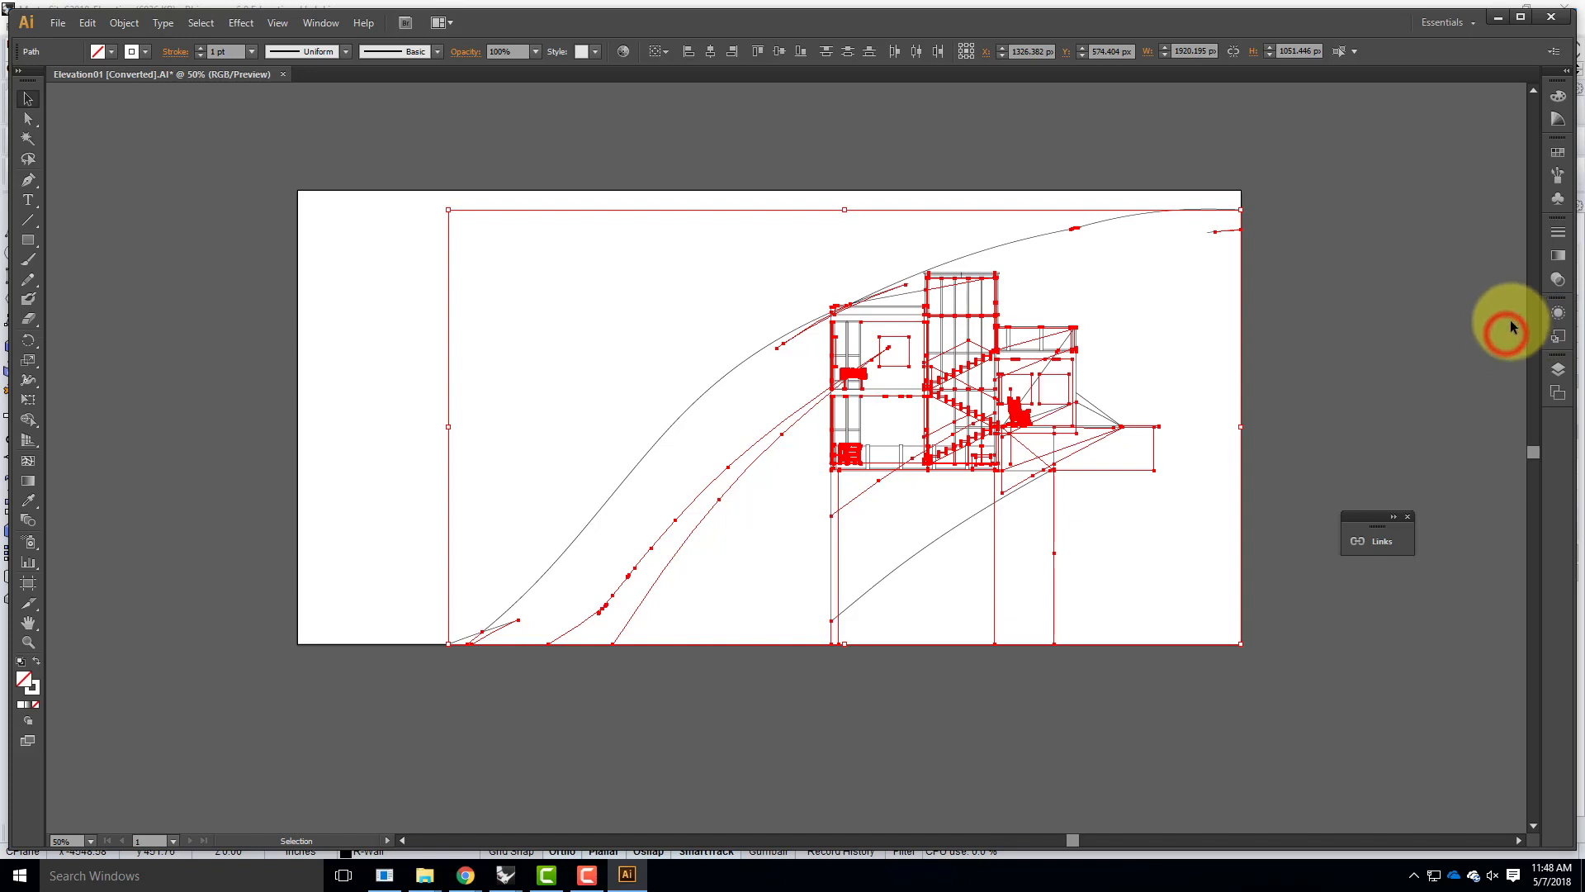
click(1557, 233)
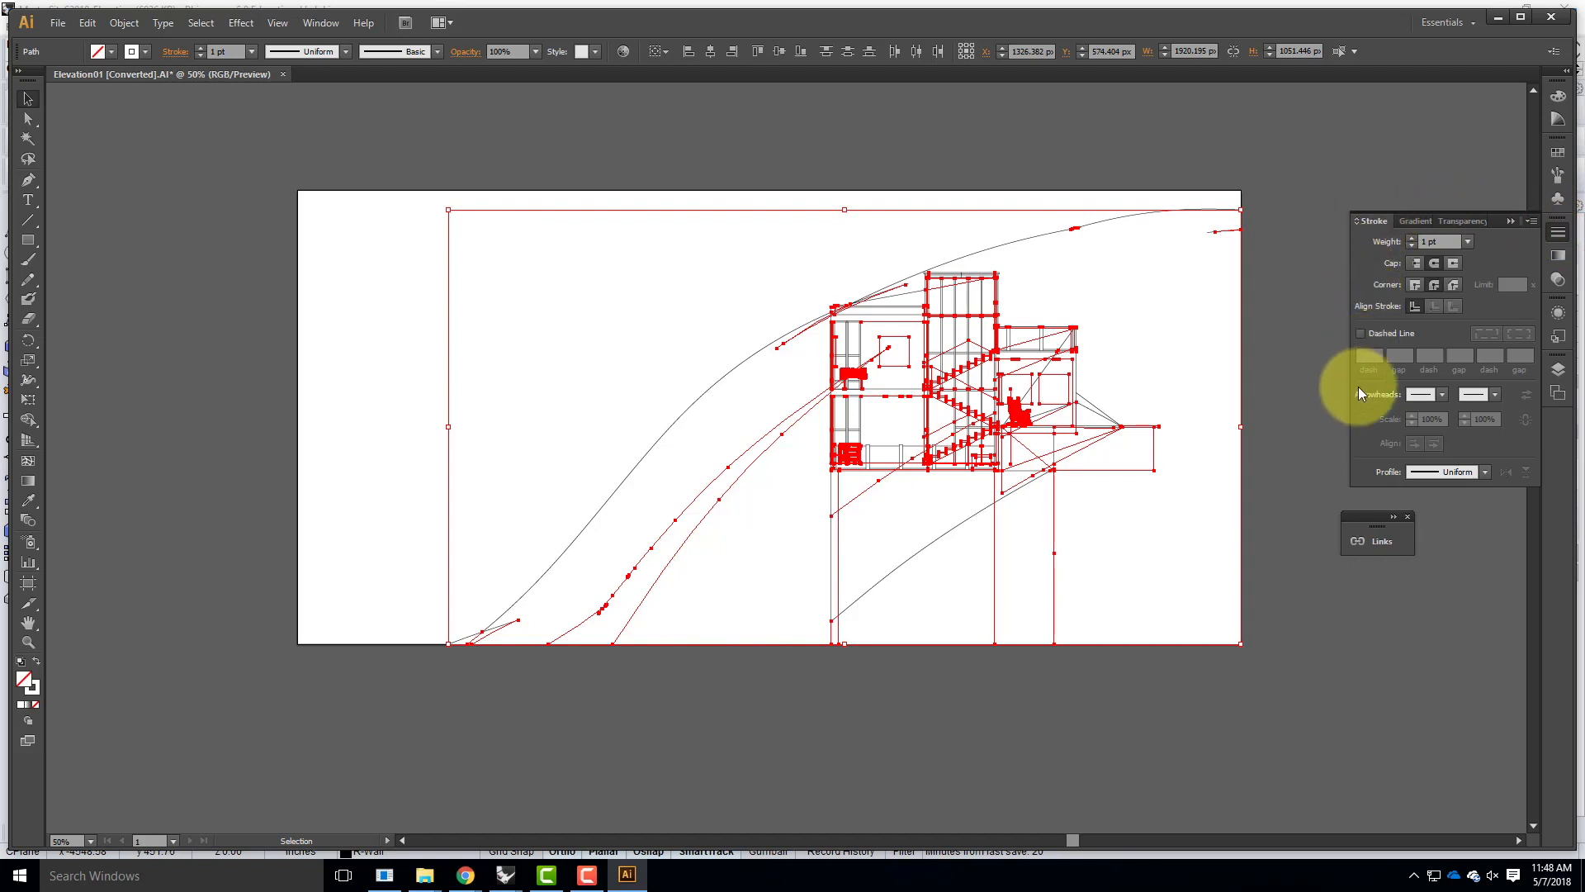
click(1488, 221)
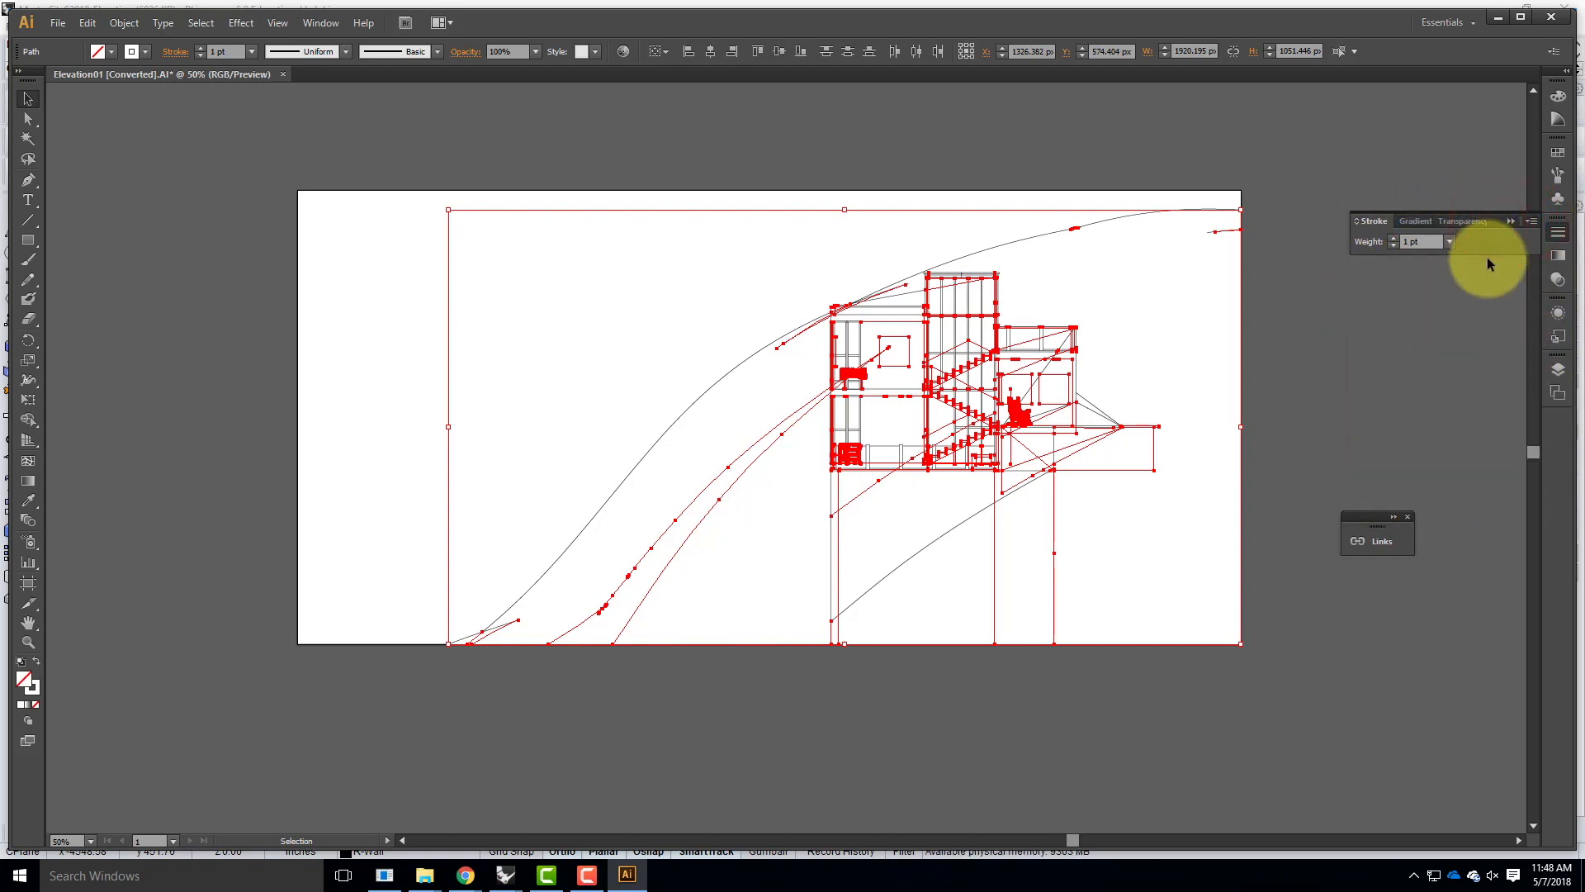
click(1530, 228)
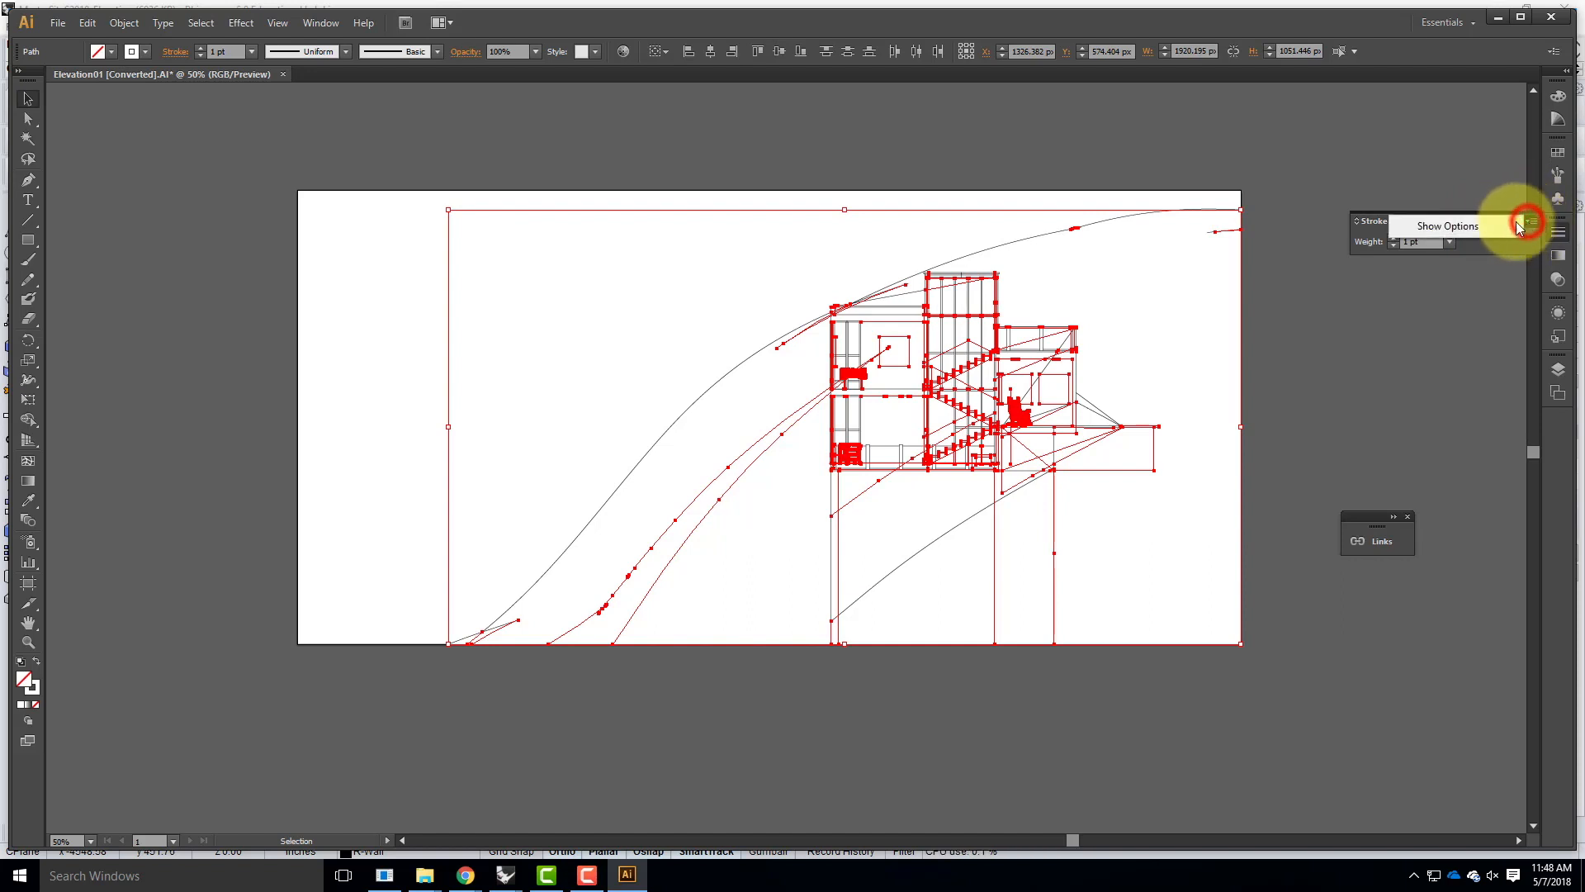
click(1494, 221)
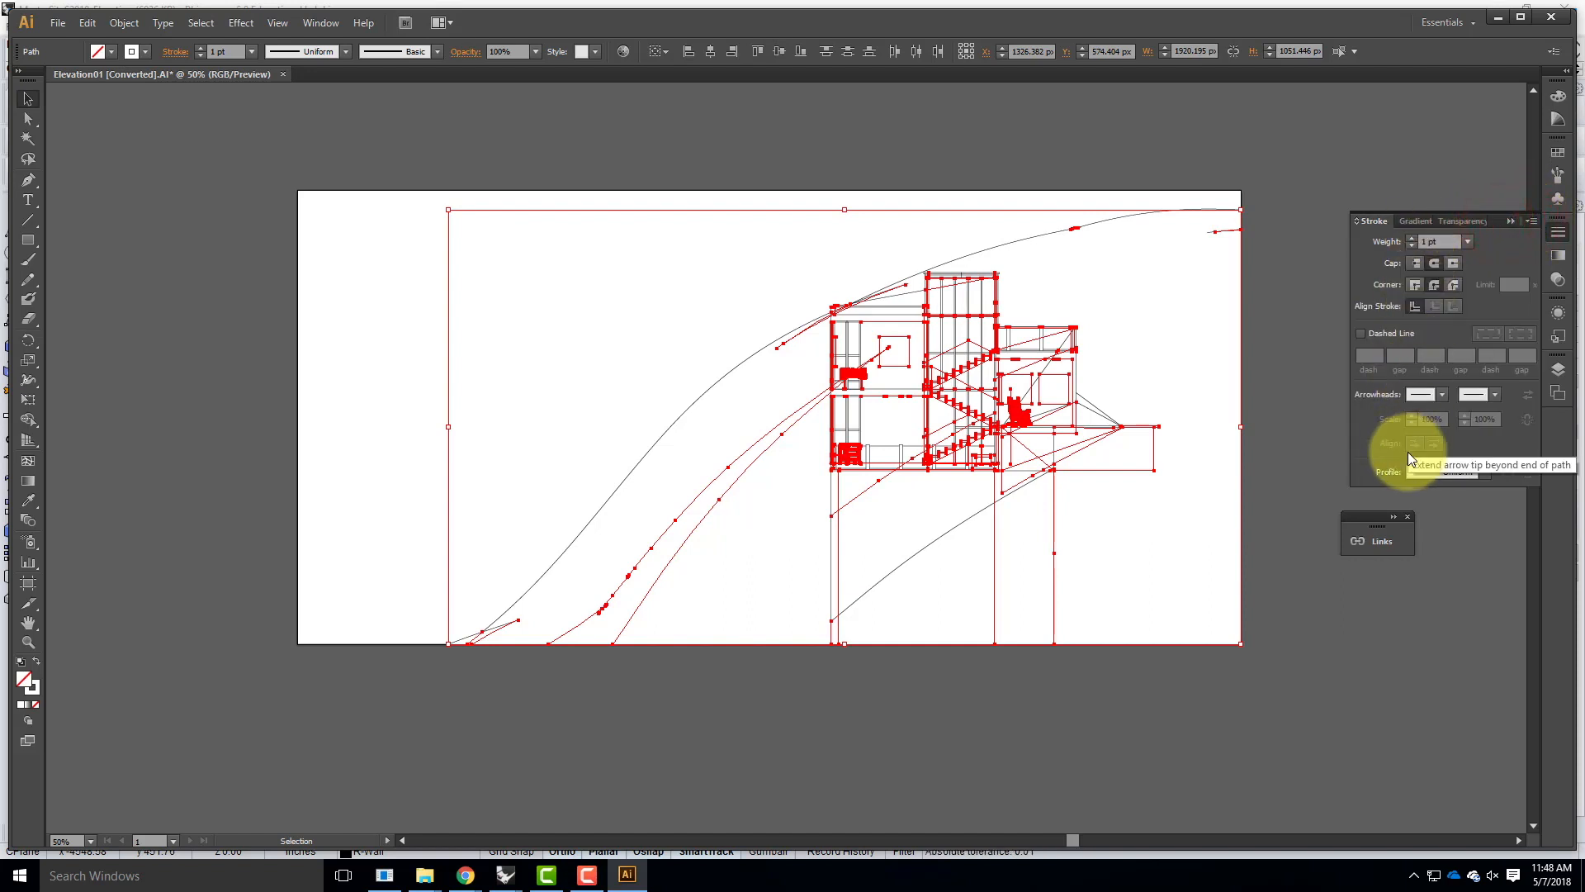
click(1450, 240)
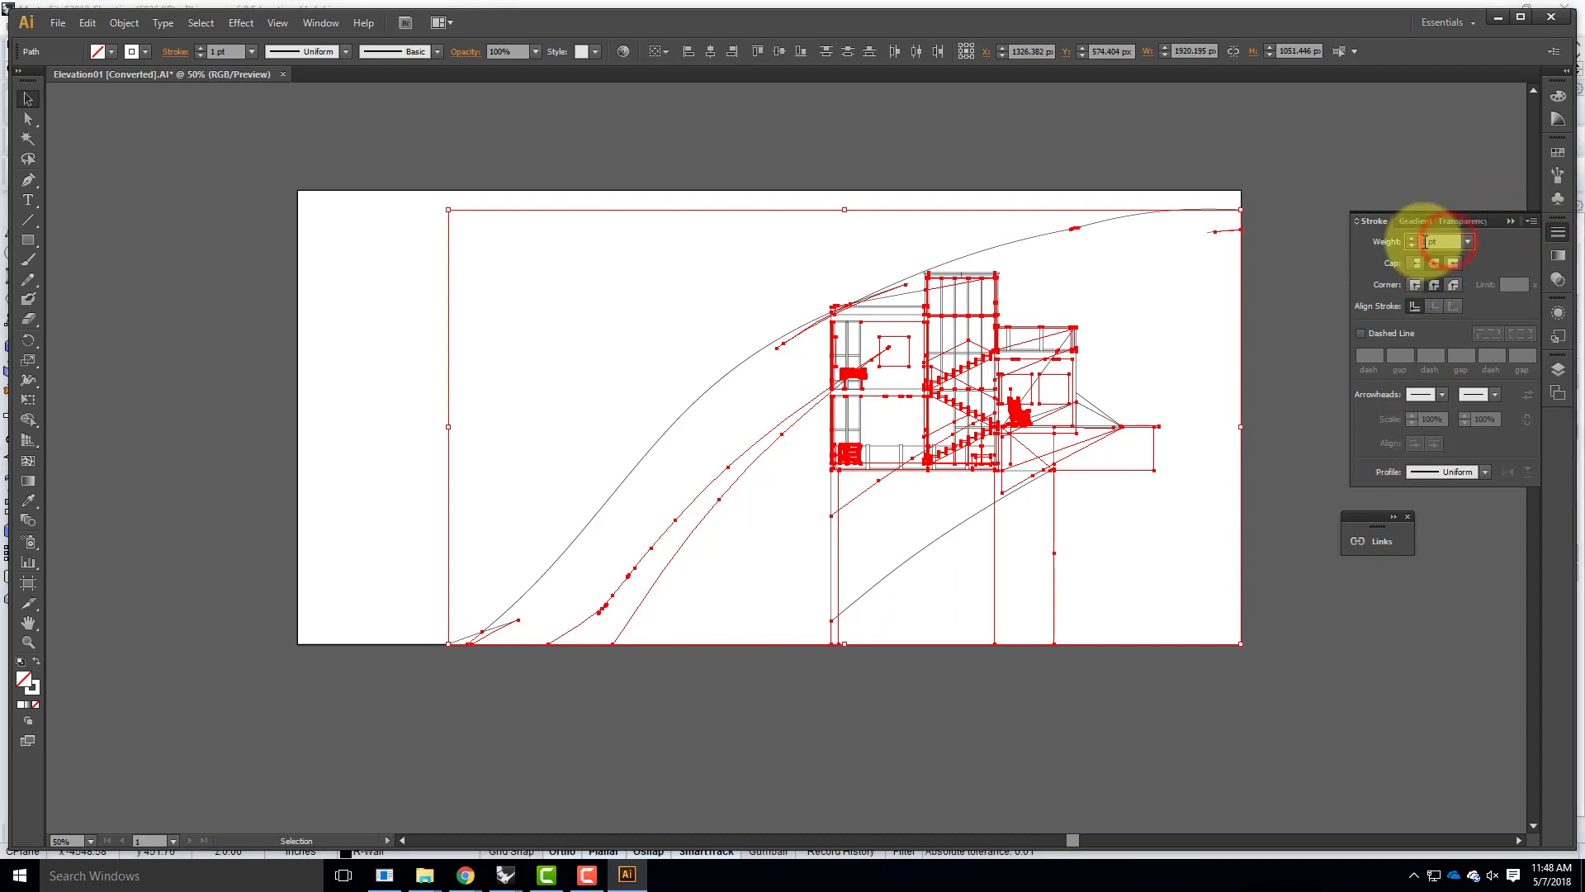
drag(1440, 238, 1376, 232)
text(0.25)
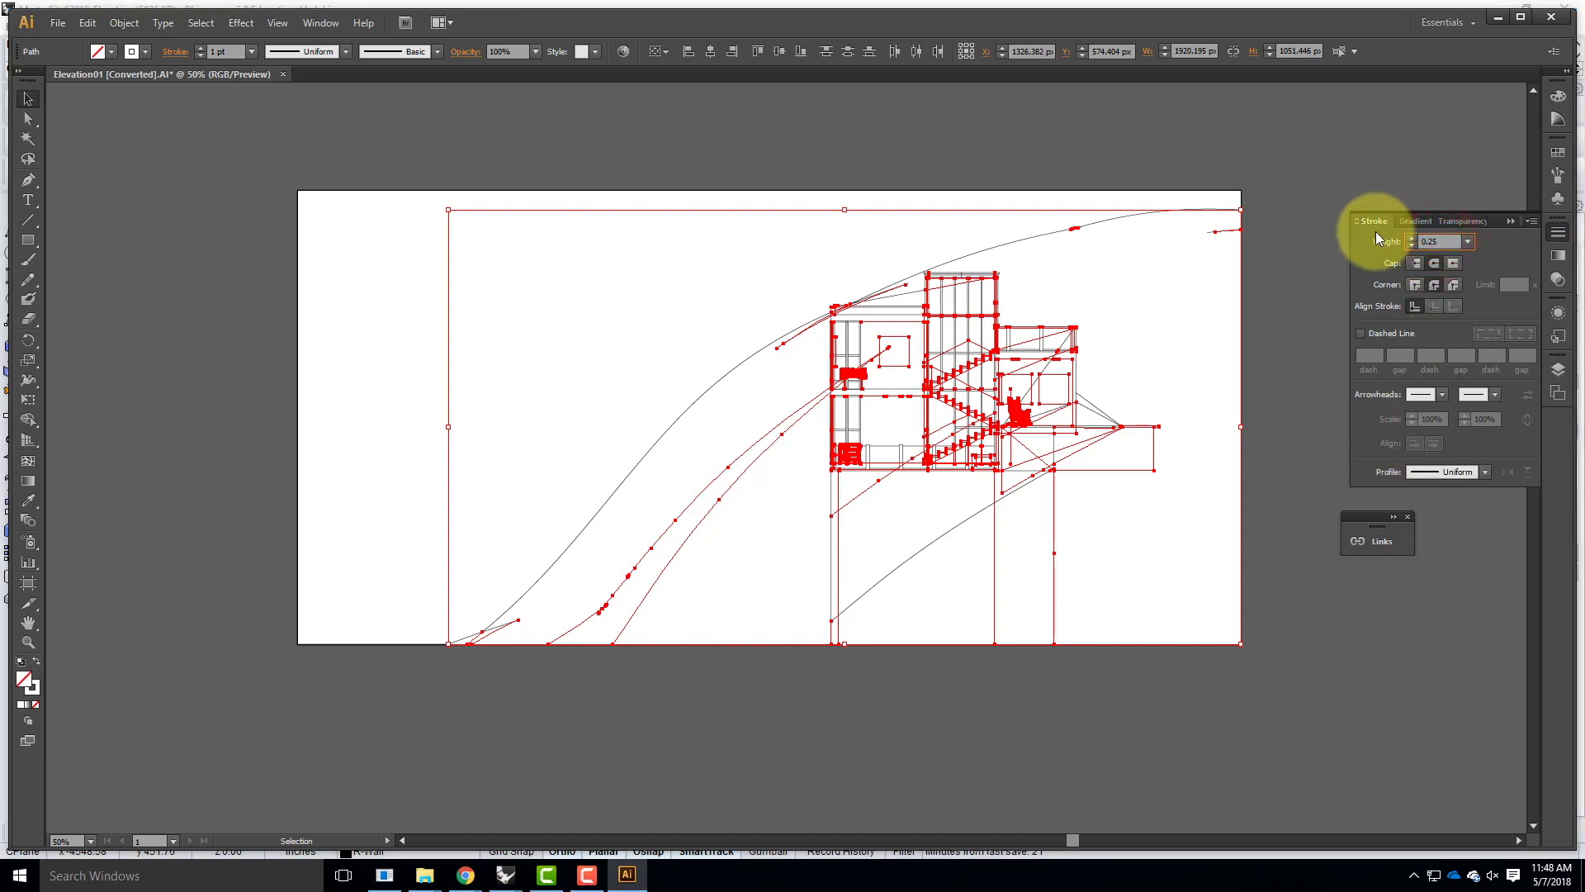
key(Tab)
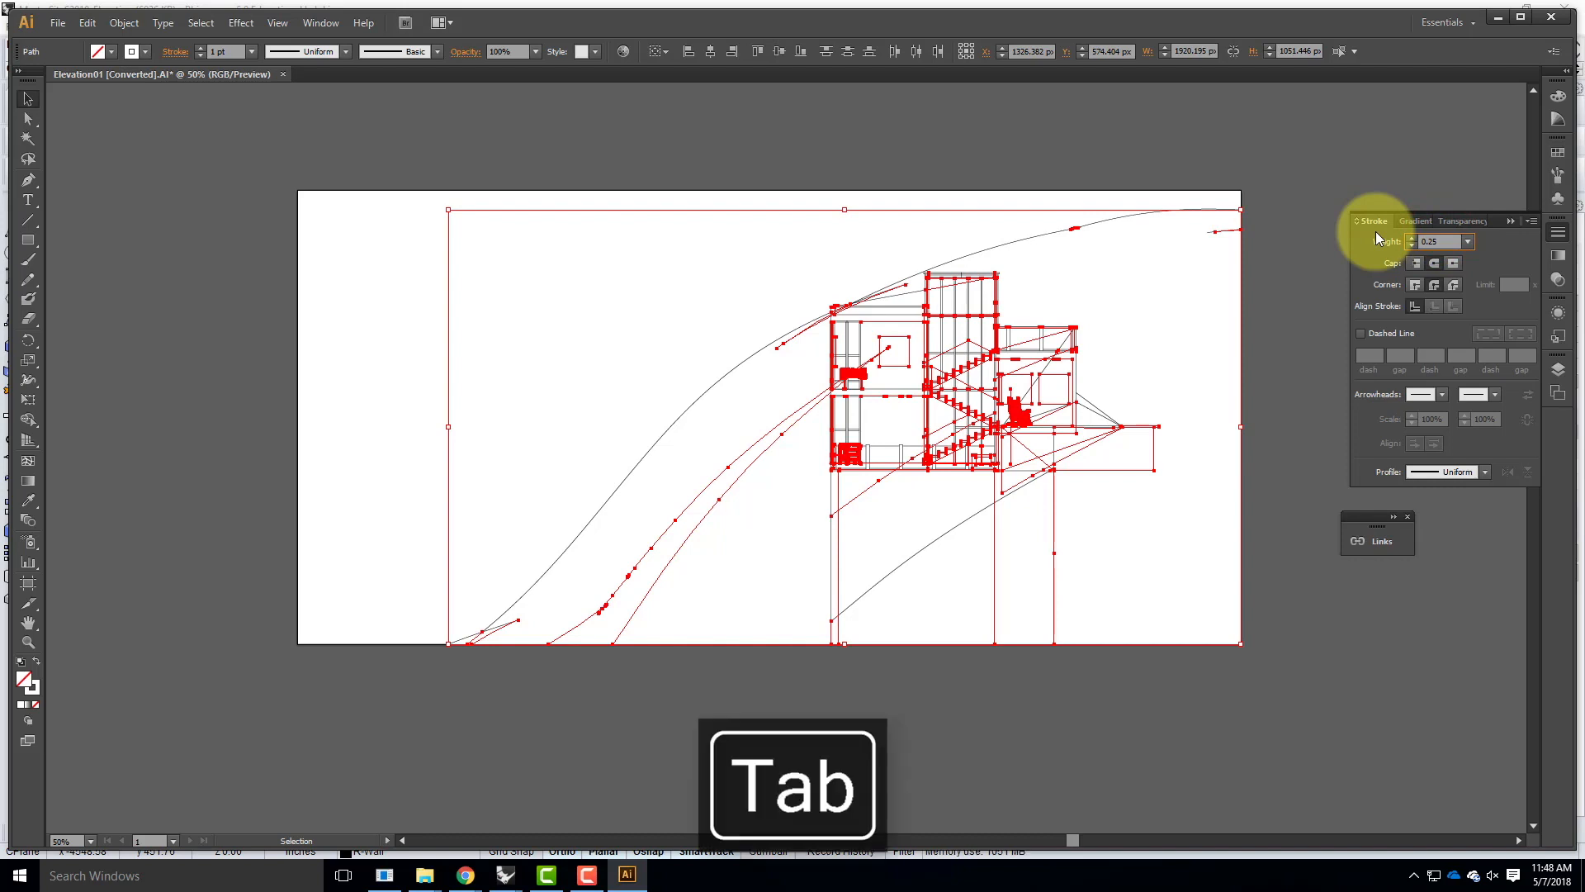
Step: Make the selected hidden lines dashed, with a 2 pt dash and a 1 pt gap
click(1359, 334)
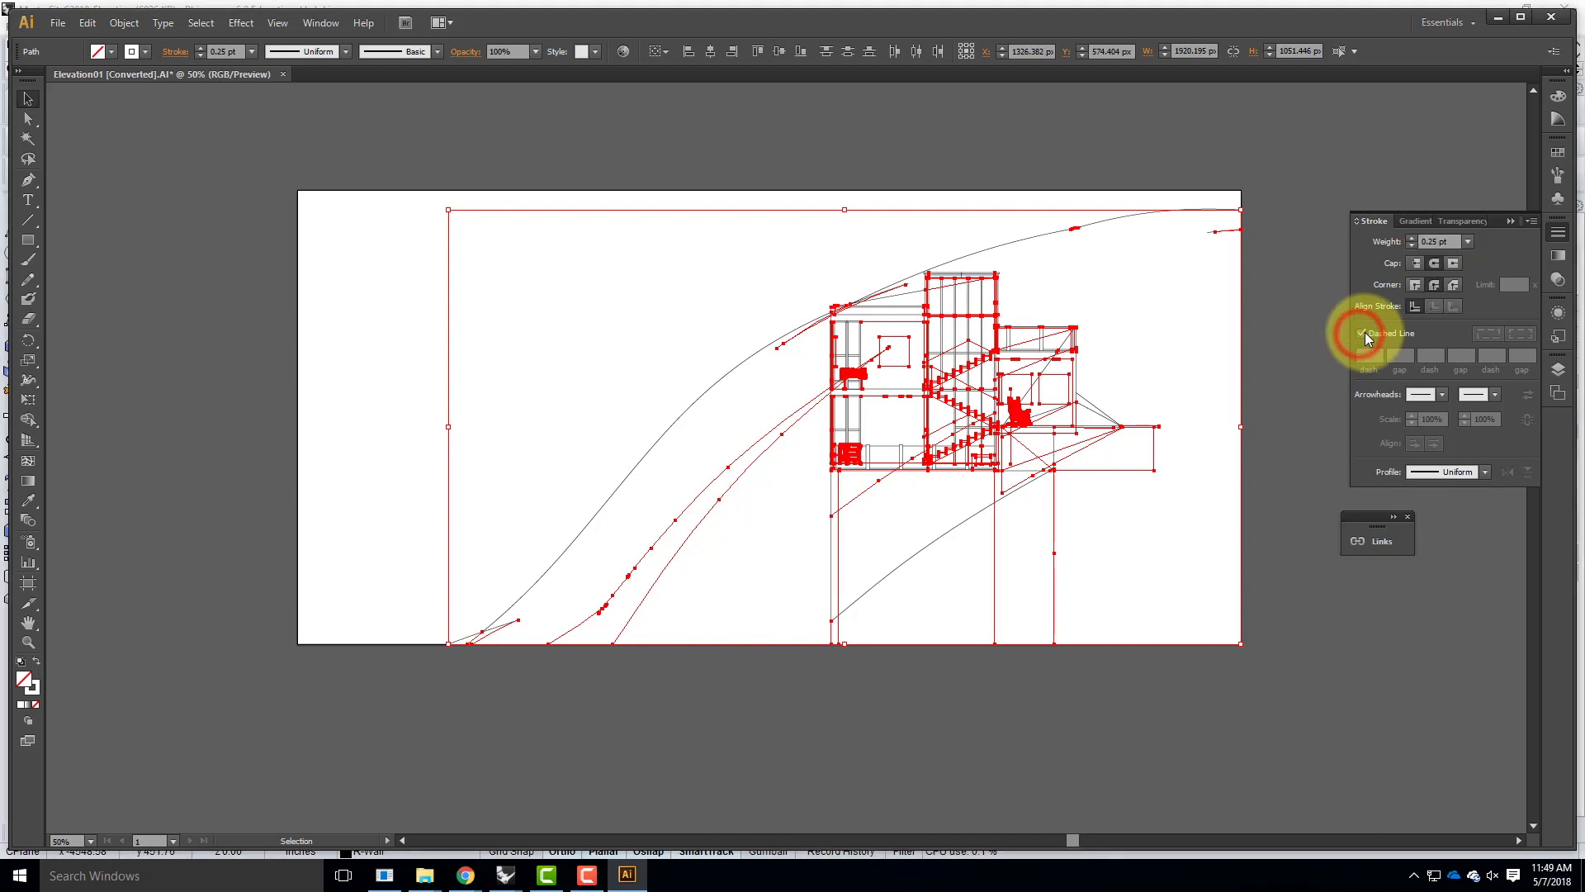
click(1370, 357)
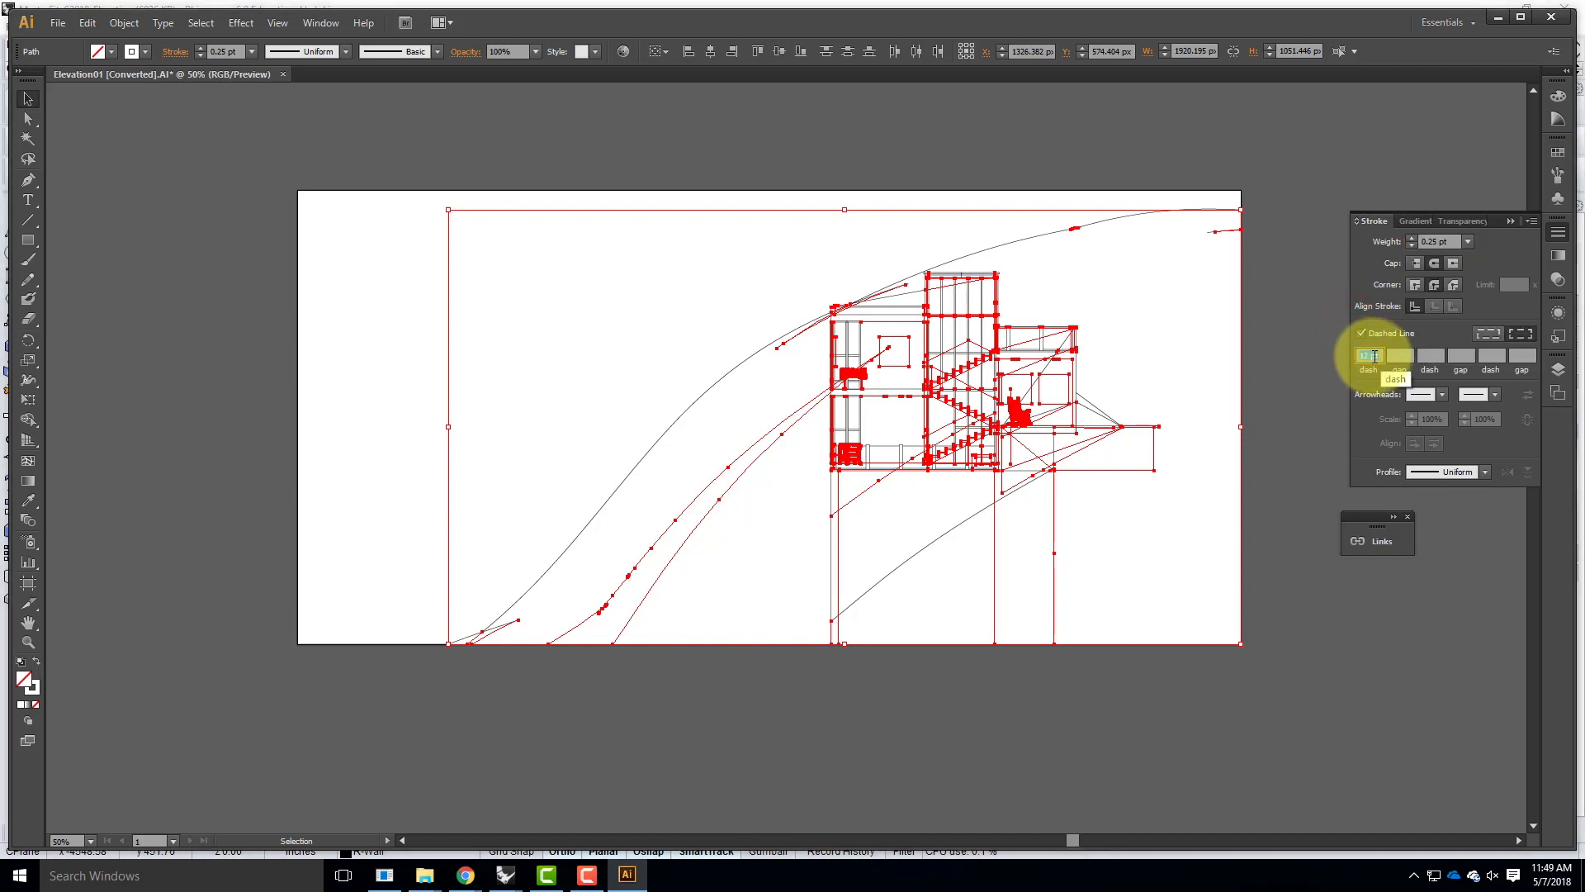
text(2)
key(Tab)
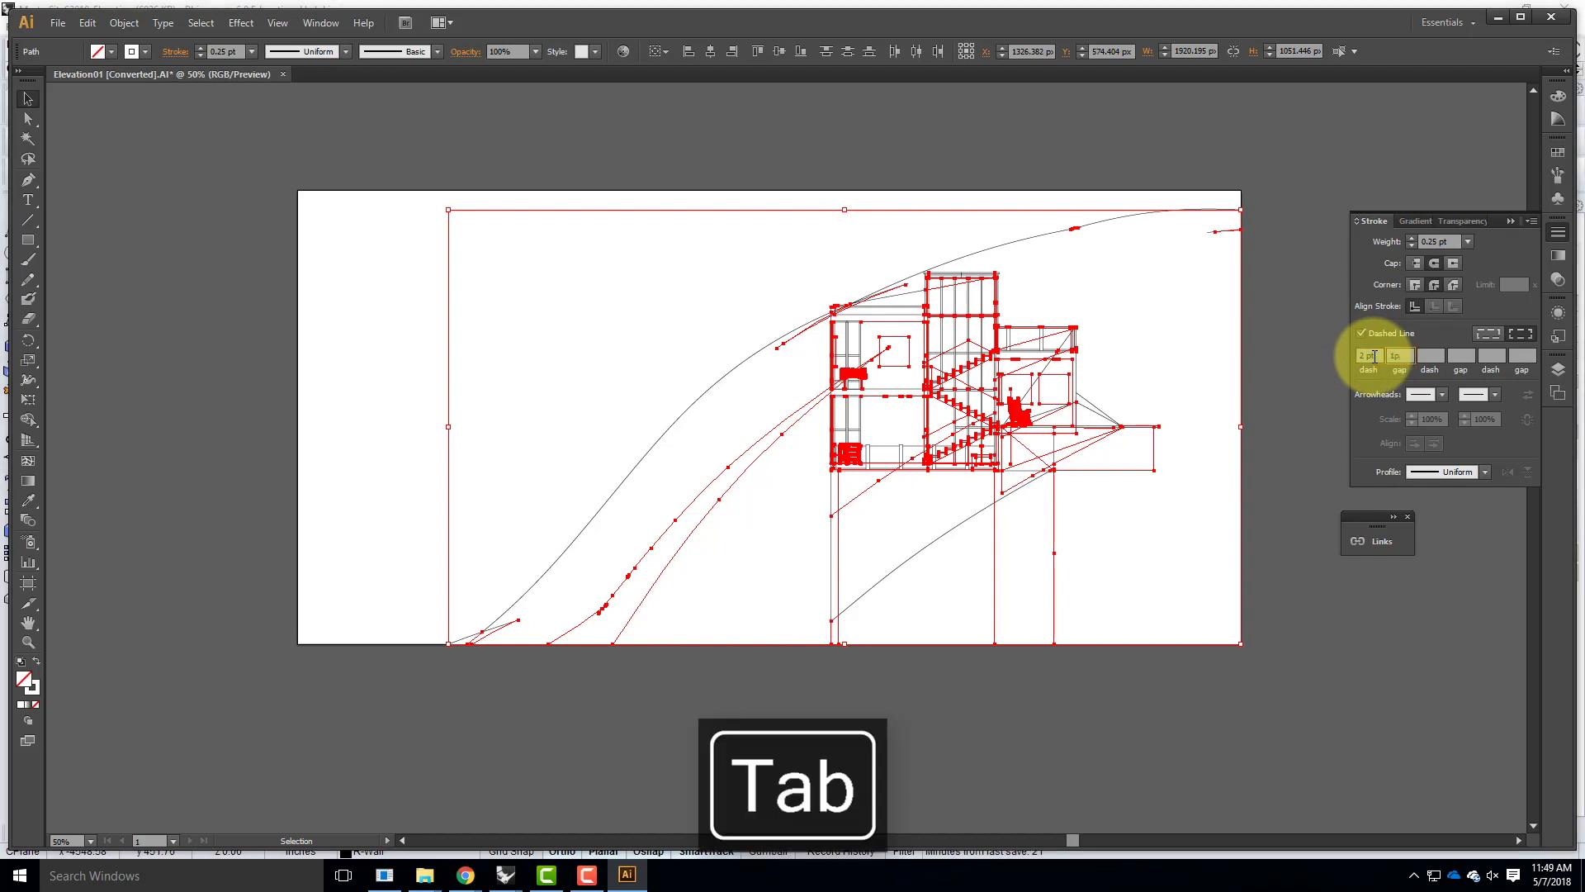
key(Tab)
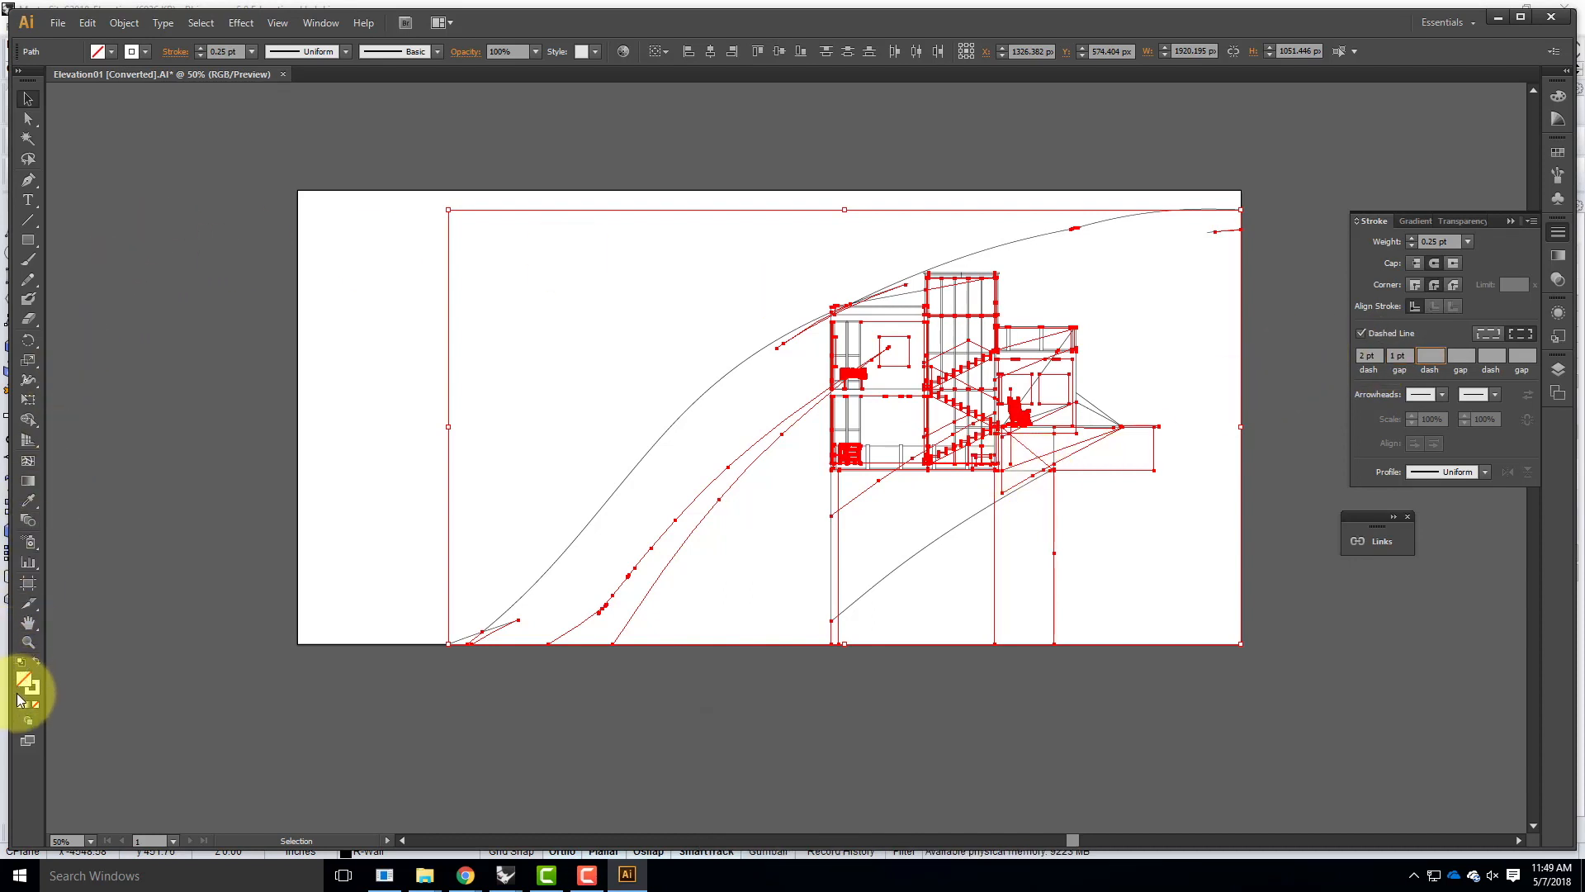
Step: Set the stroke color of the selected hidden lines to gray 828282 and deselect them
click(33, 693)
double_click(34, 699)
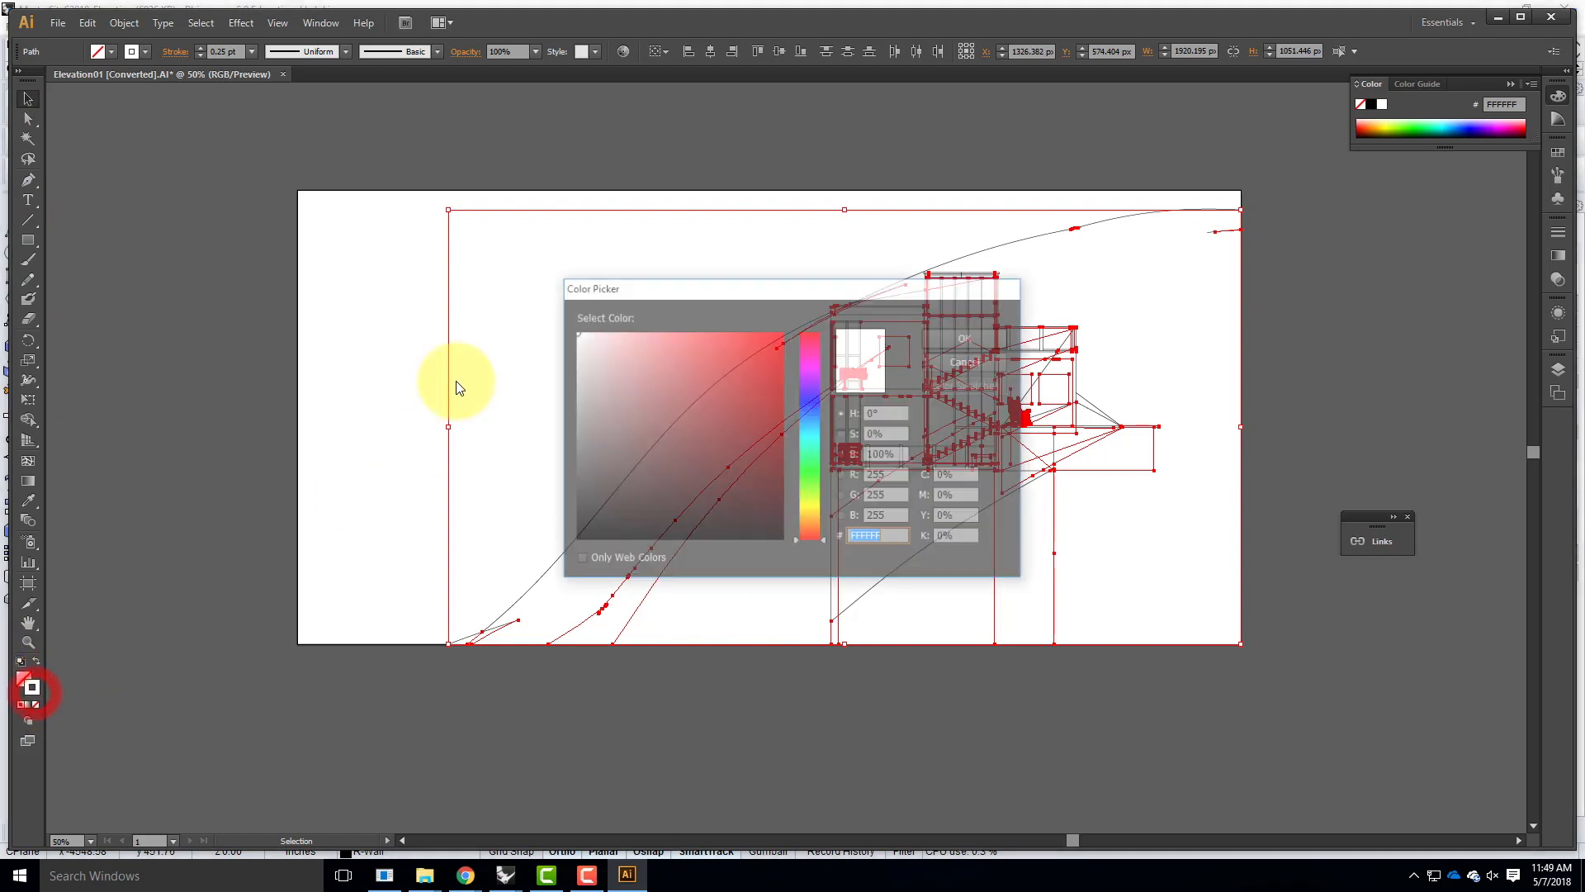
mouse_move(591, 410)
mouse_down()
mouse_move(556, 414)
mouse_move(552, 433)
mouse_up()
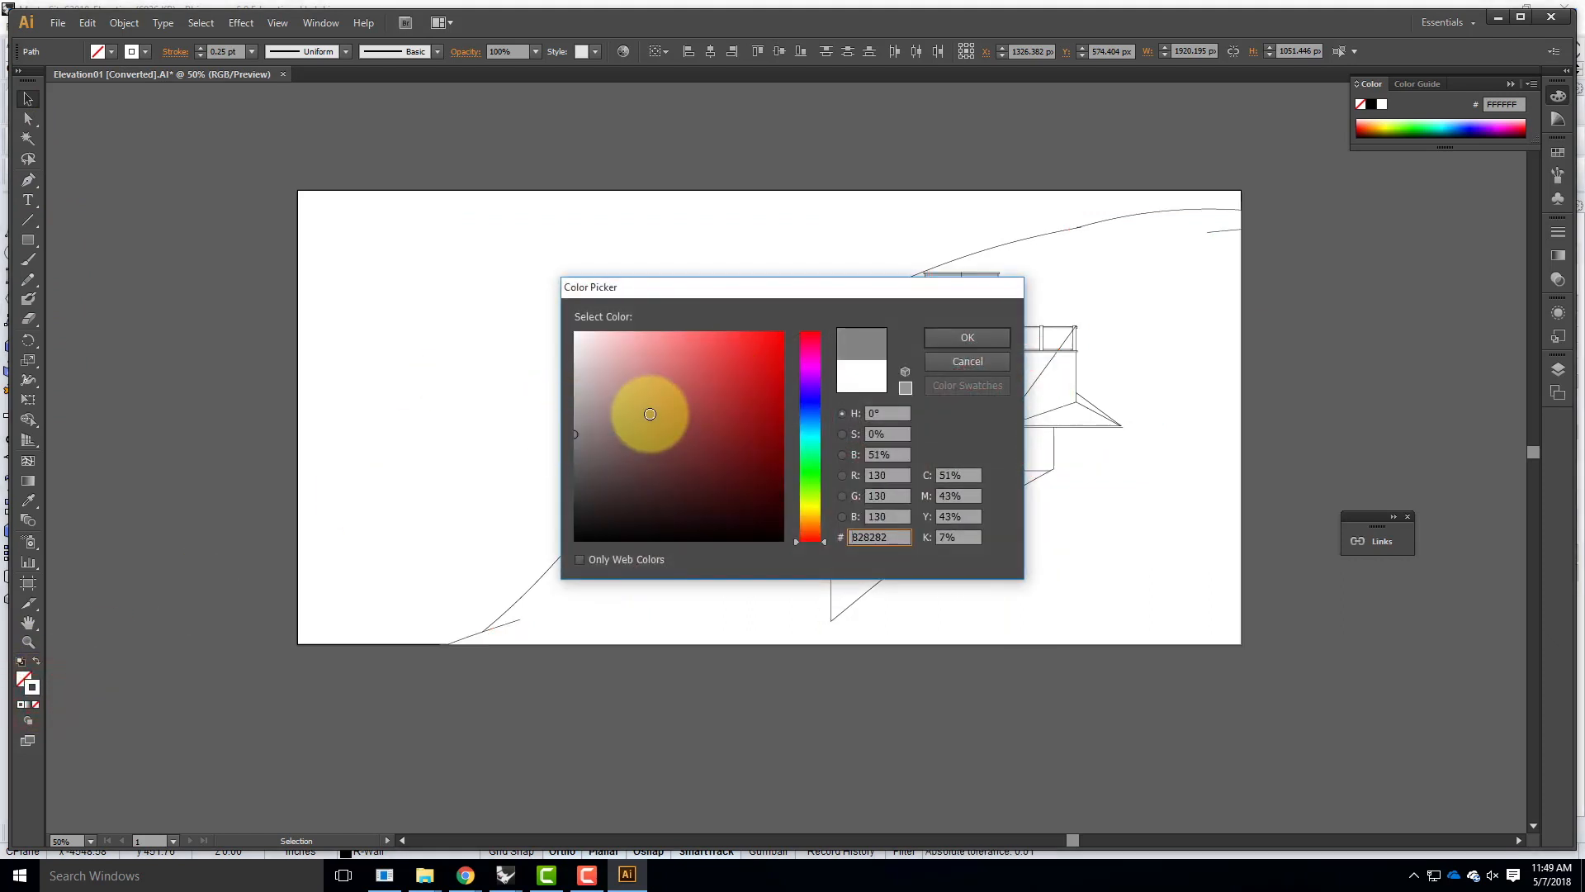
click(966, 334)
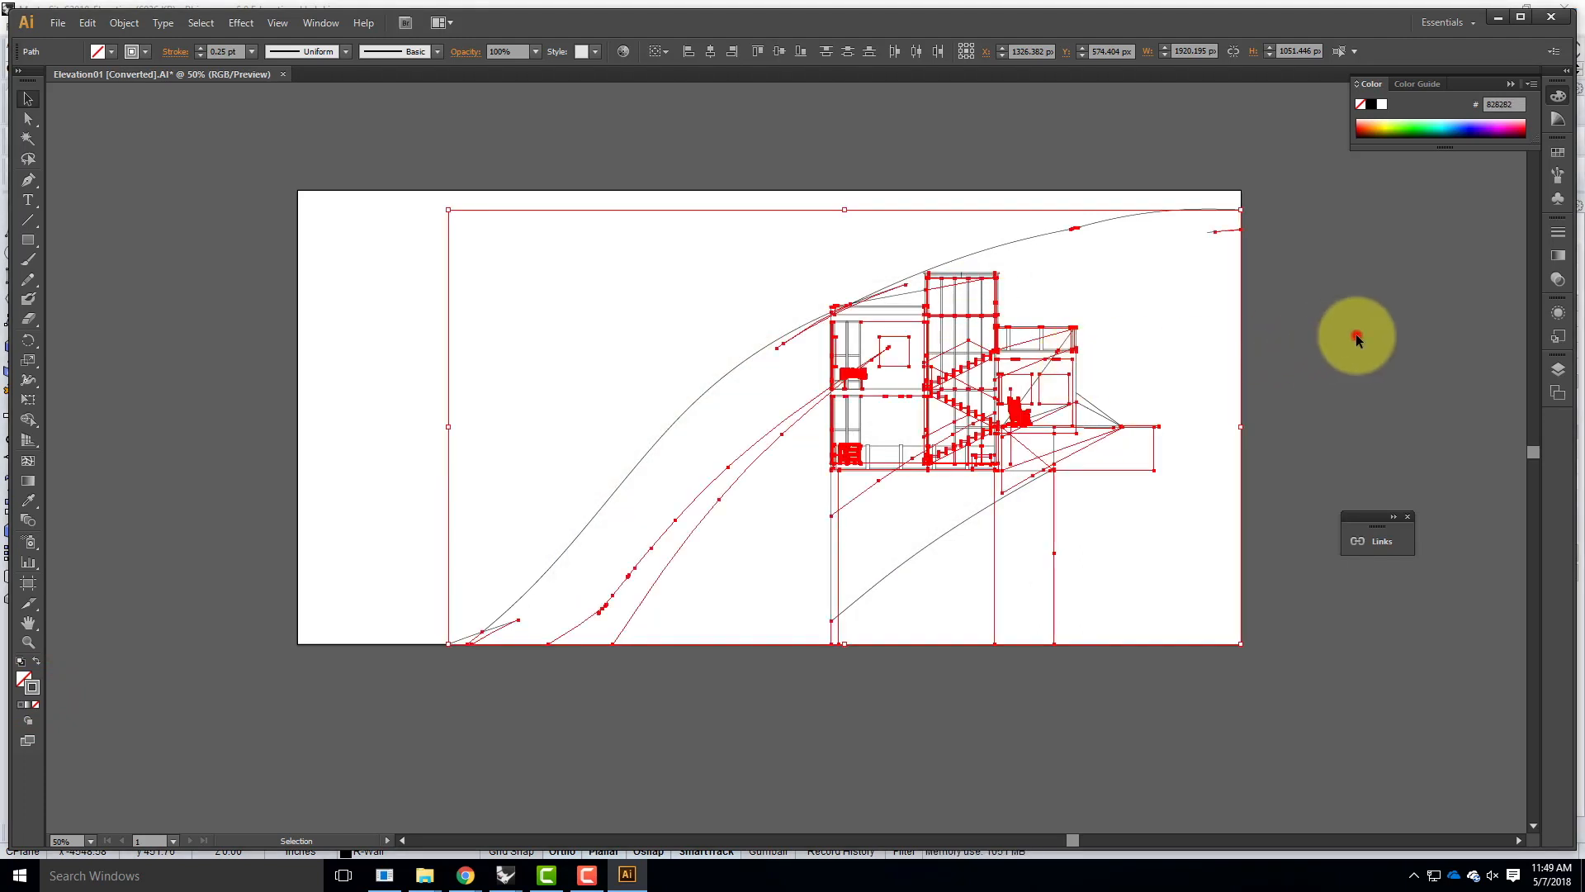
click(1357, 338)
Step: Examine the dashed gray hidden lines up close across the facade windows, staircase and furniture
key(ctrl+equal)
key(ctrl+equal)
key(ctrl+equal)
key(ctrl+equal)
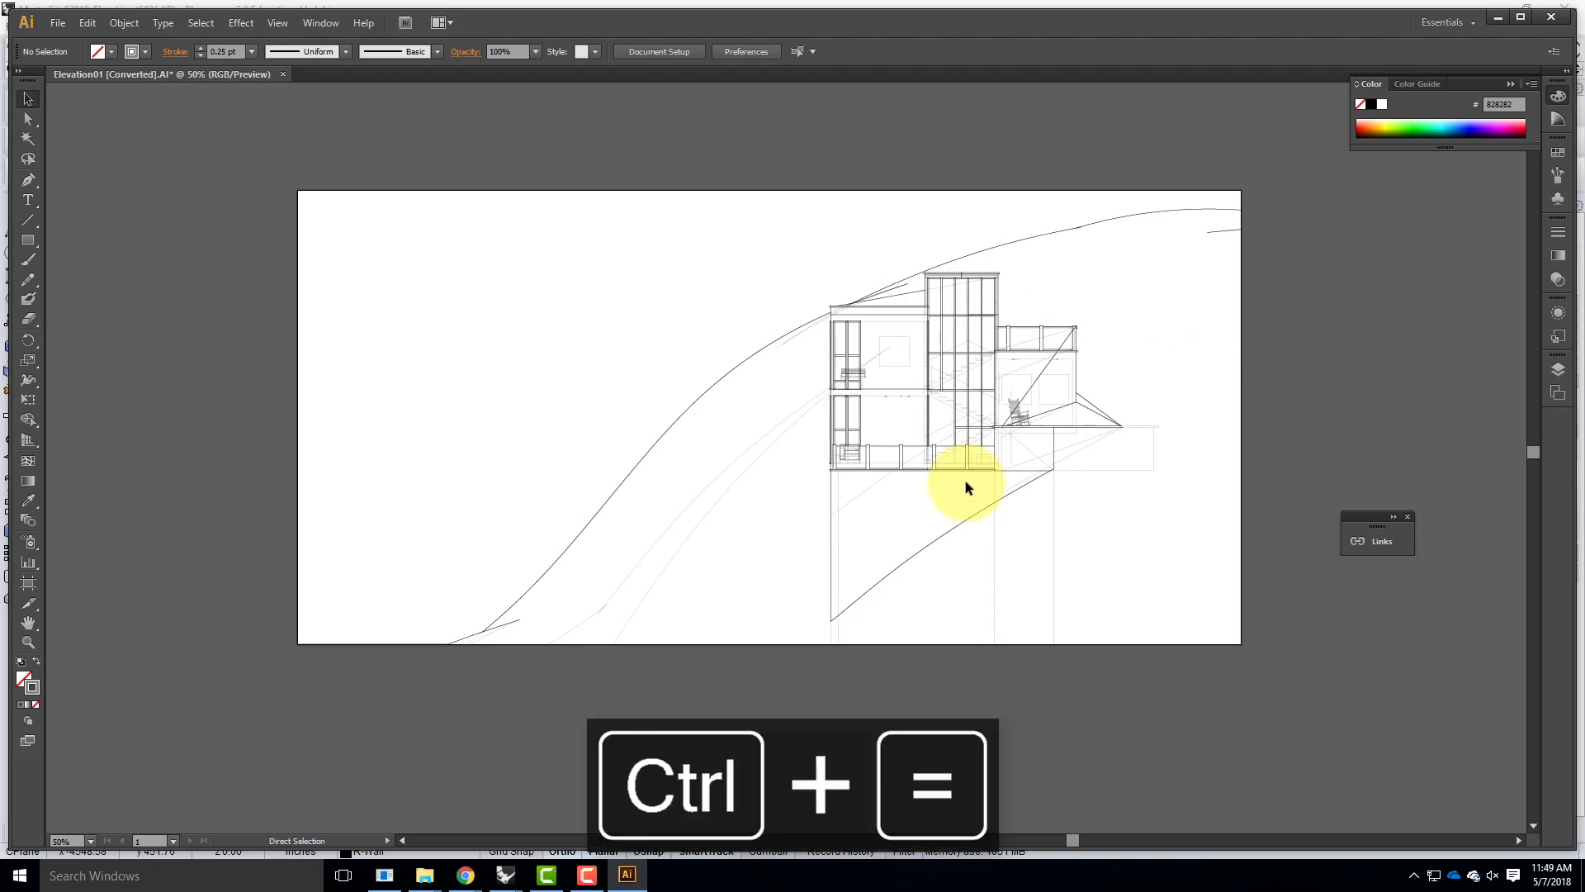
drag(1211, 152, 510, 495)
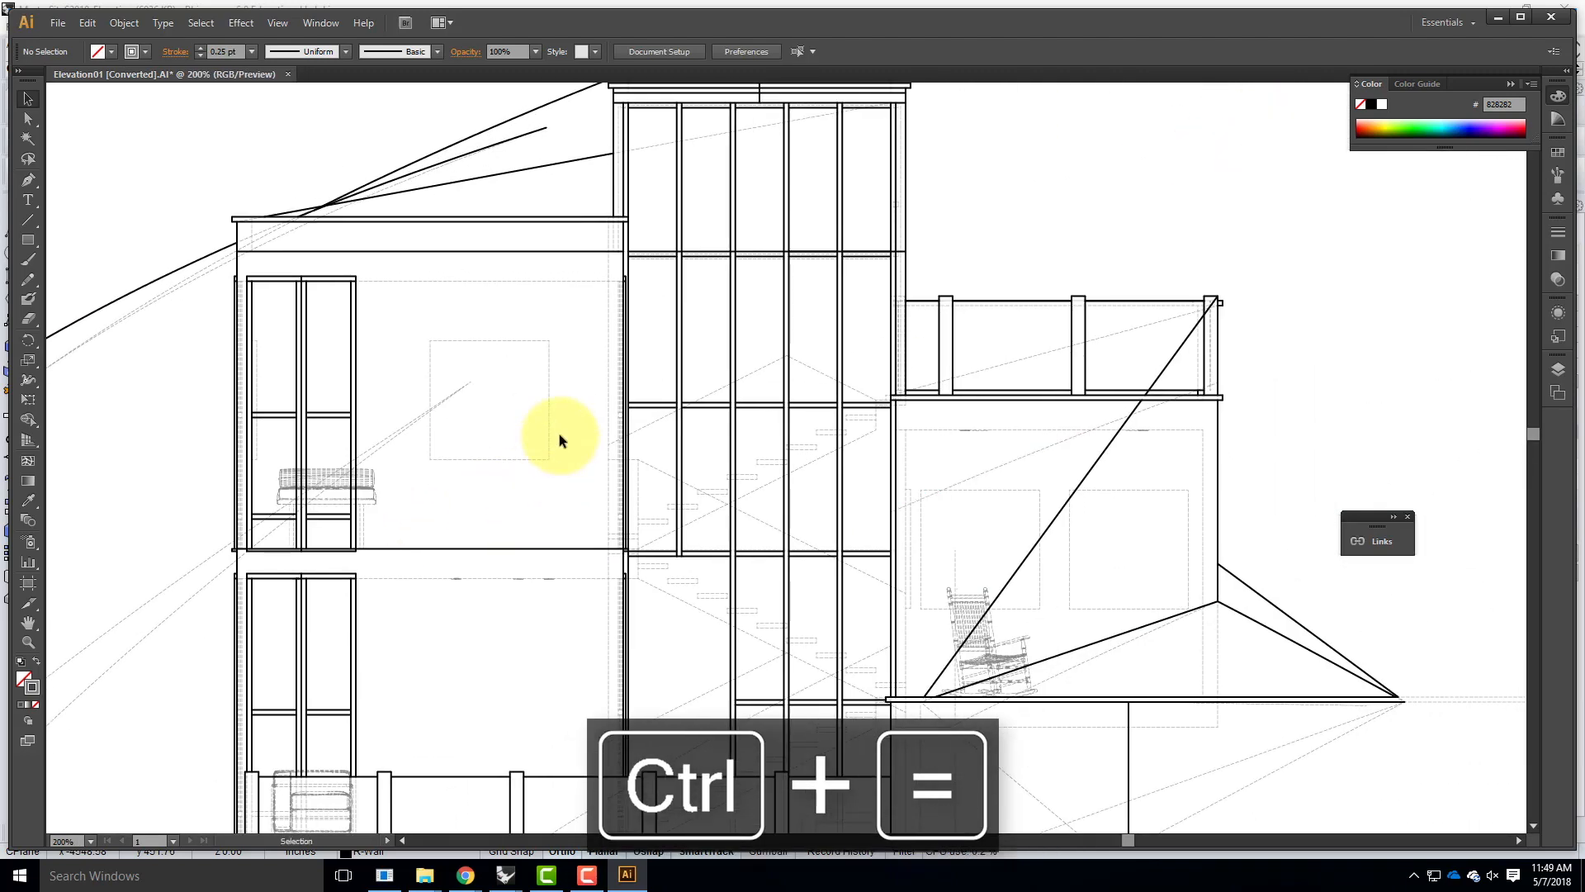
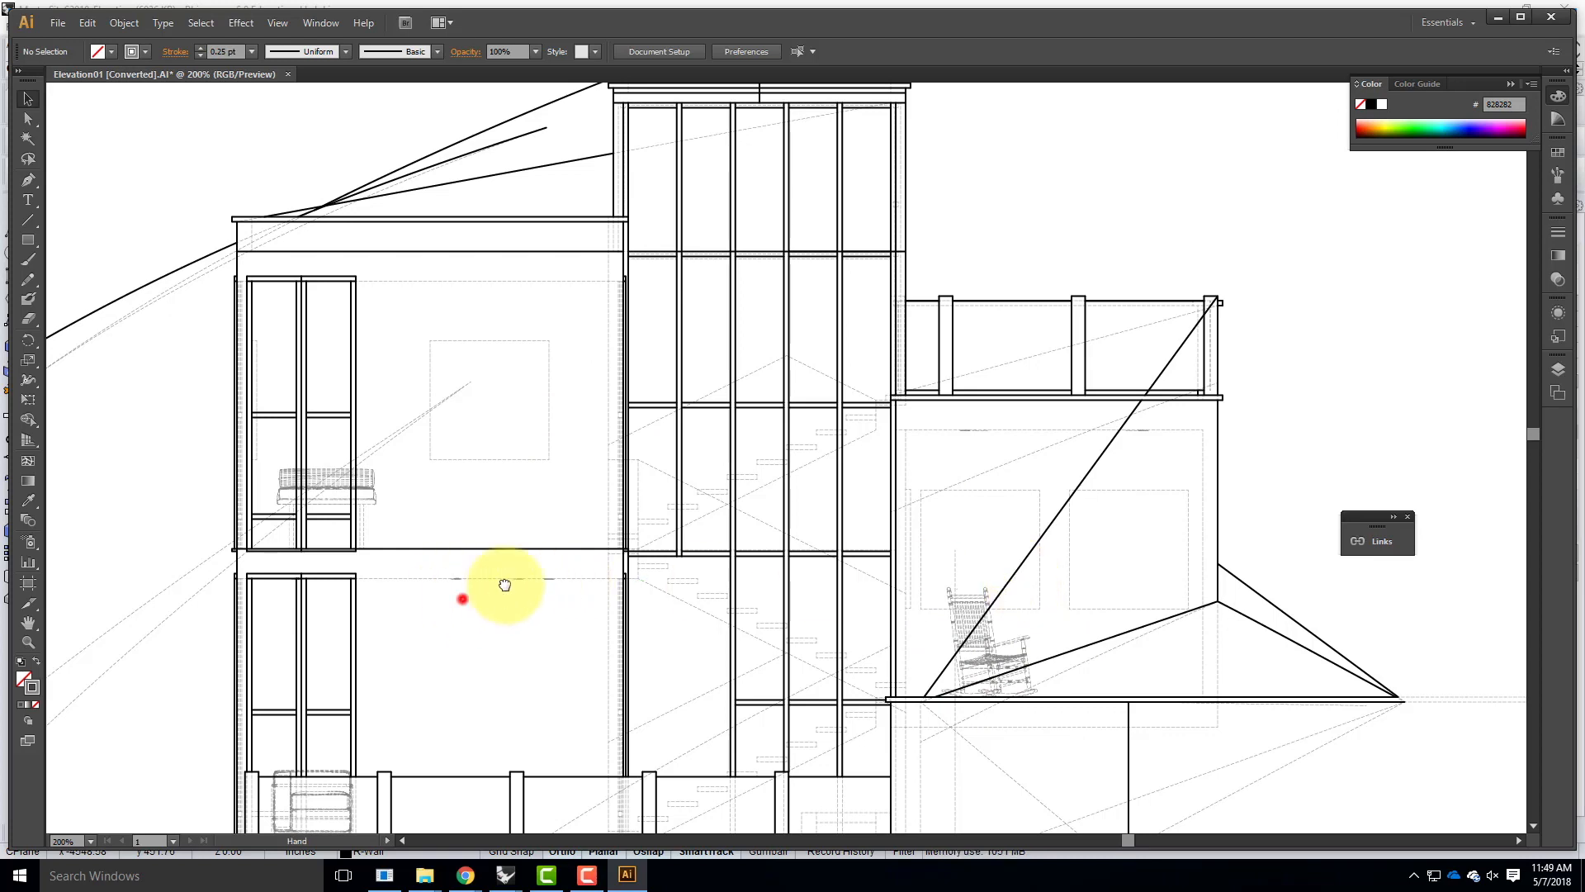
drag(472, 598, 595, 517)
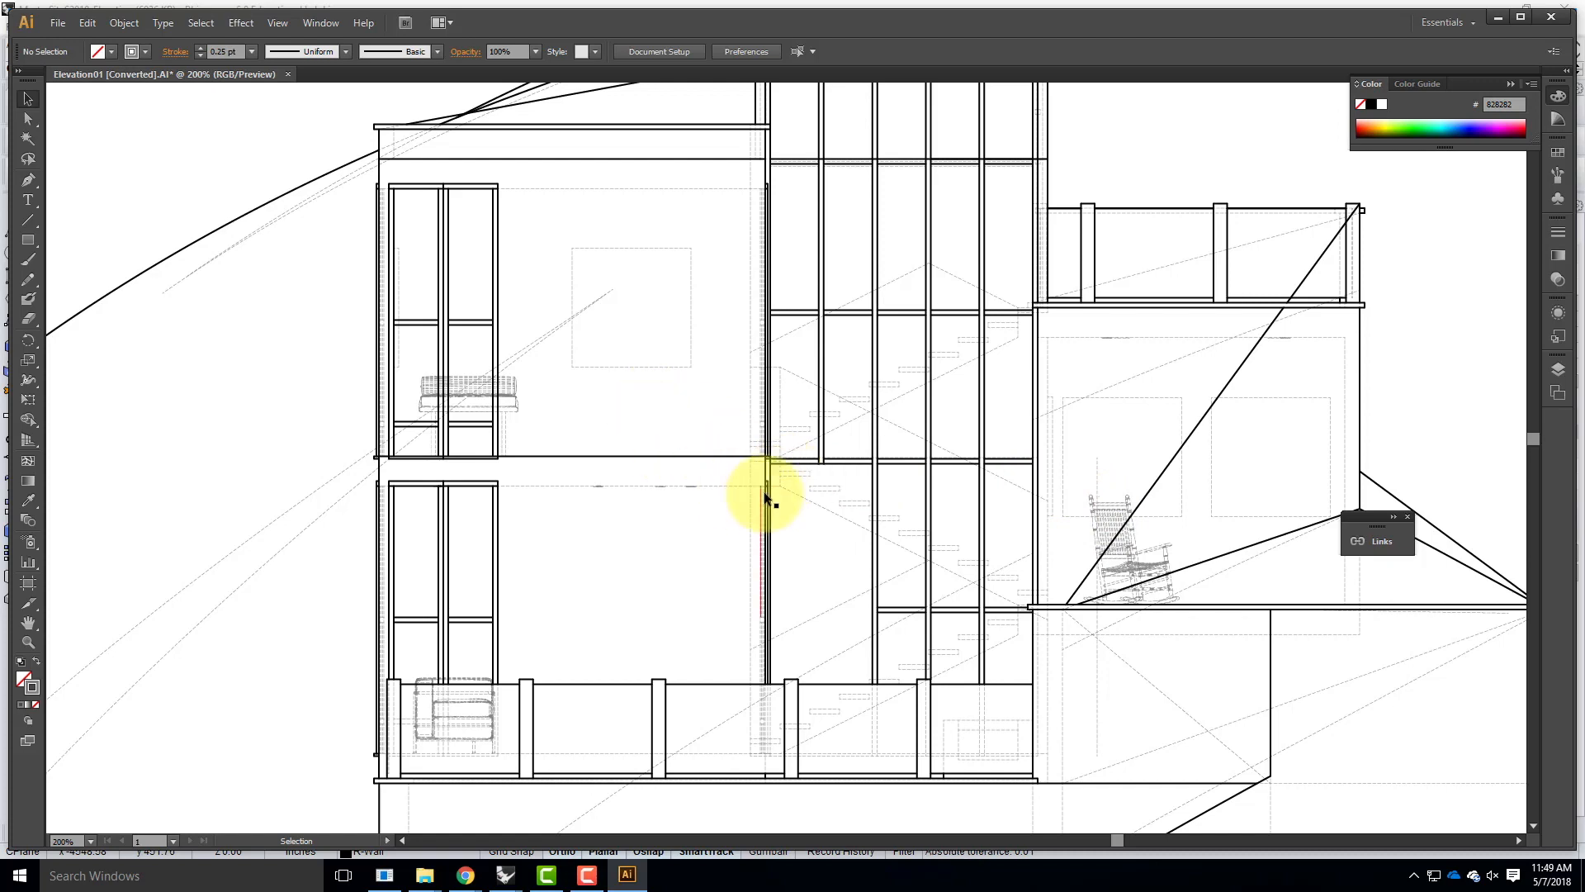
mouse_move(779, 465)
mouse_down()
mouse_move(690, 354)
mouse_move(586, 327)
mouse_move(495, 537)
mouse_up()
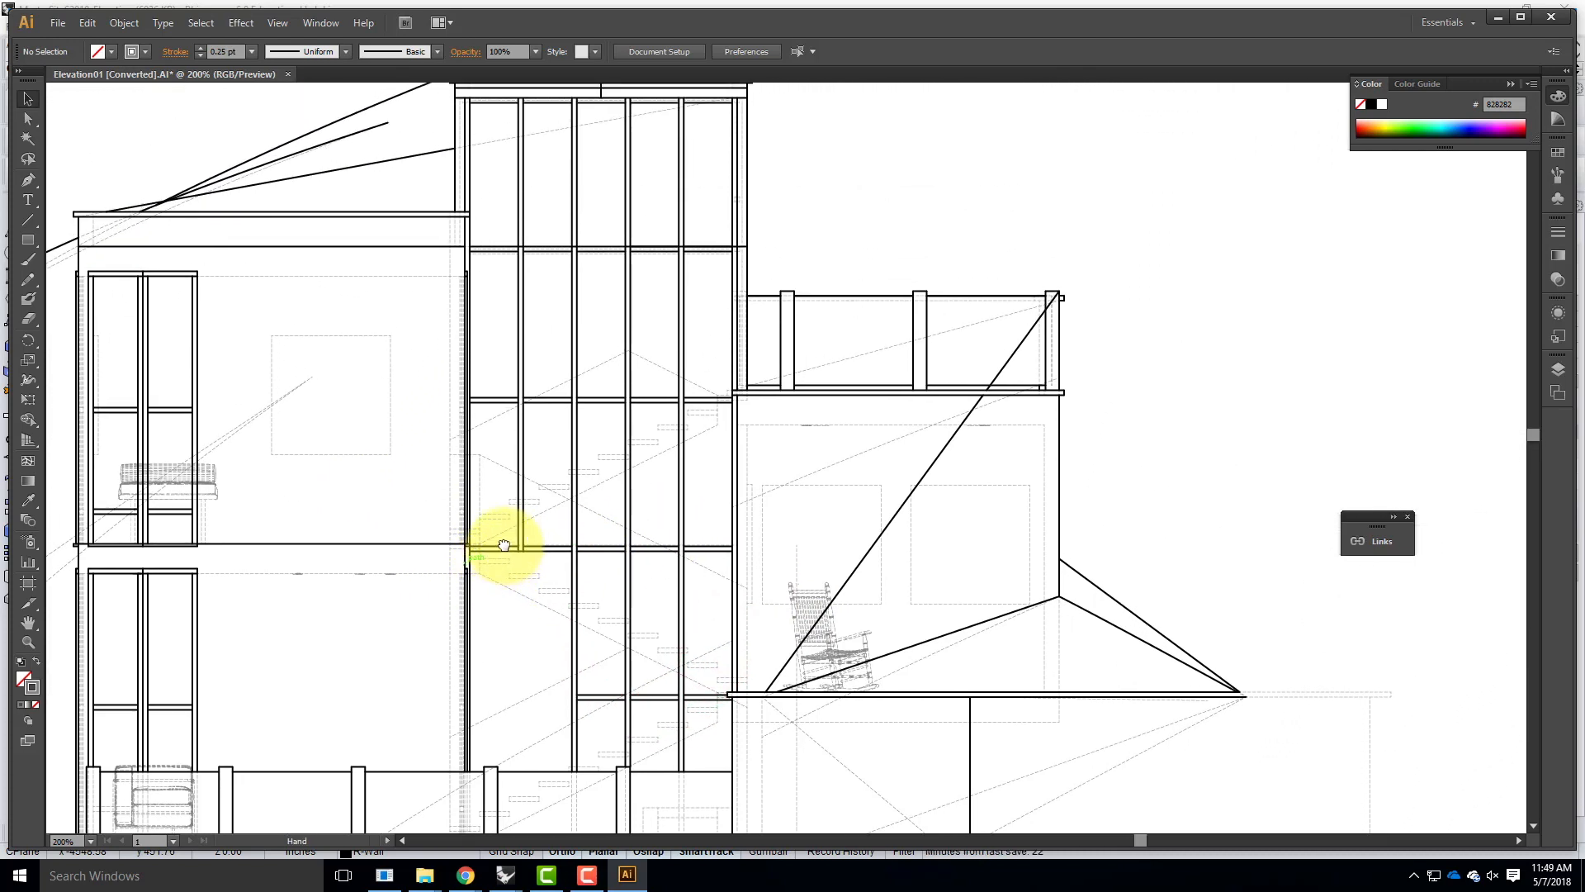
Step: Delete the stray solid diagonal running from the deck through the right-hand room up to the terrace railing
click(861, 573)
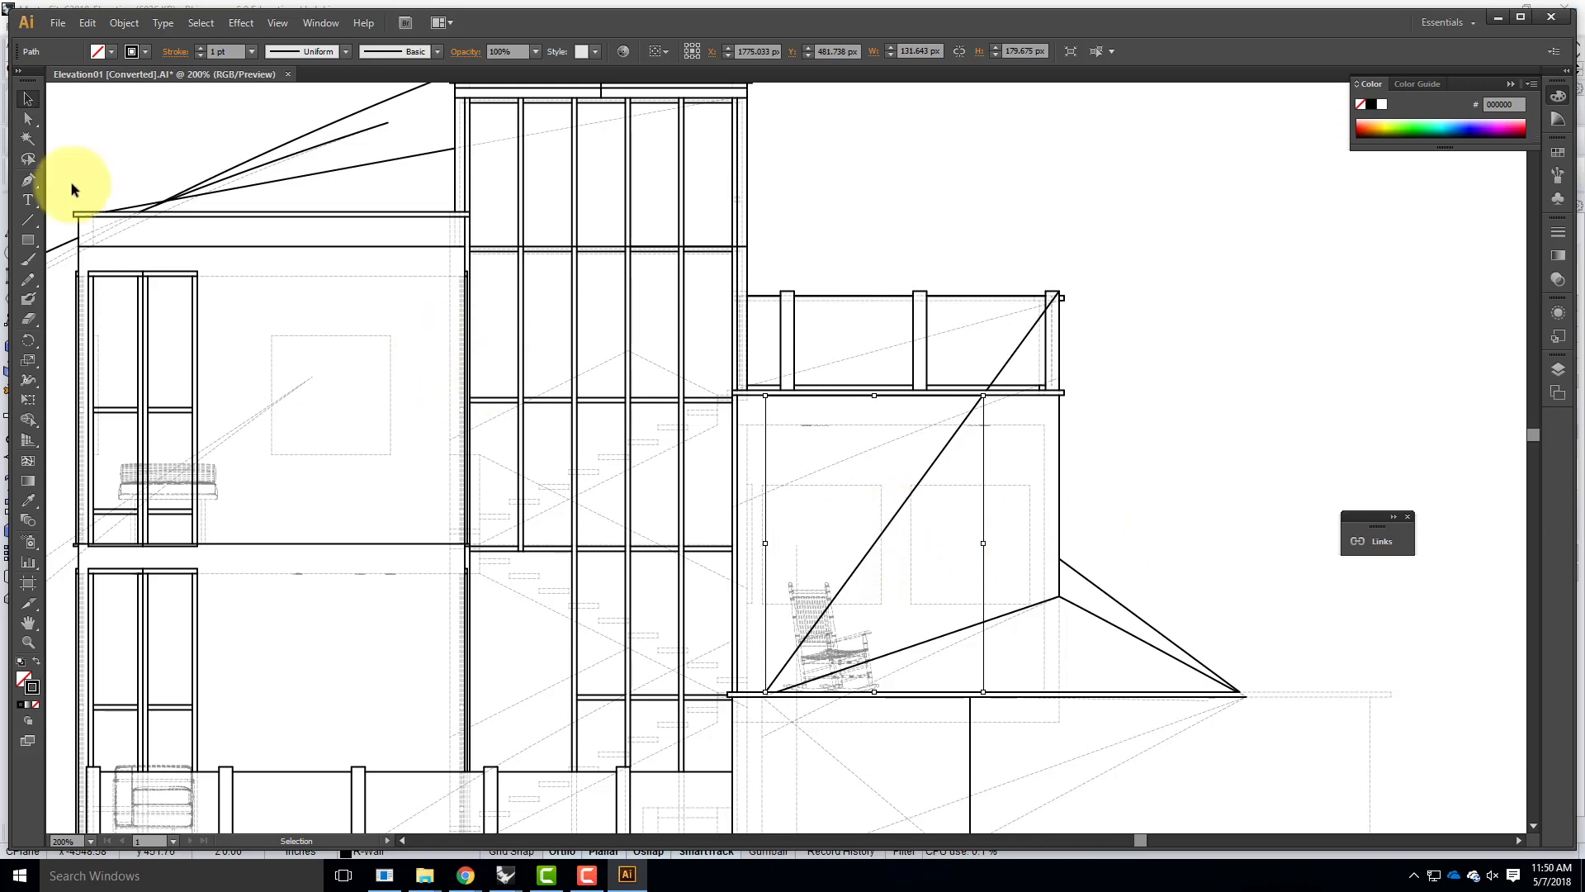
key(Delete)
click(1007, 363)
key(Delete)
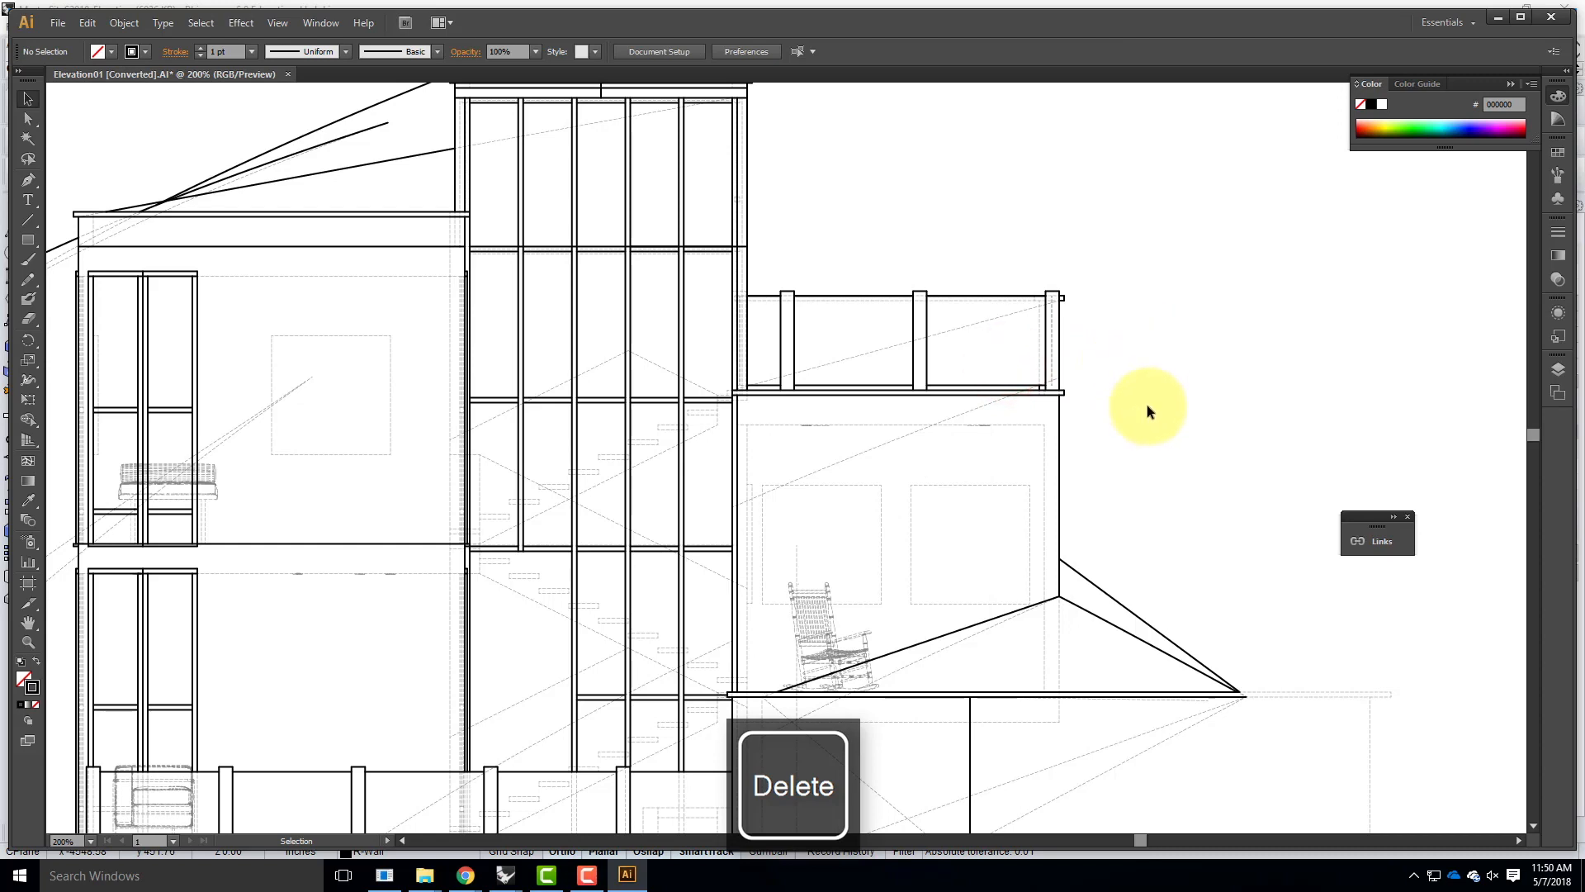
Step: Delete the segments of the two stray sloping lines between the right-hand room's outer wall and the deck's end
click(1105, 623)
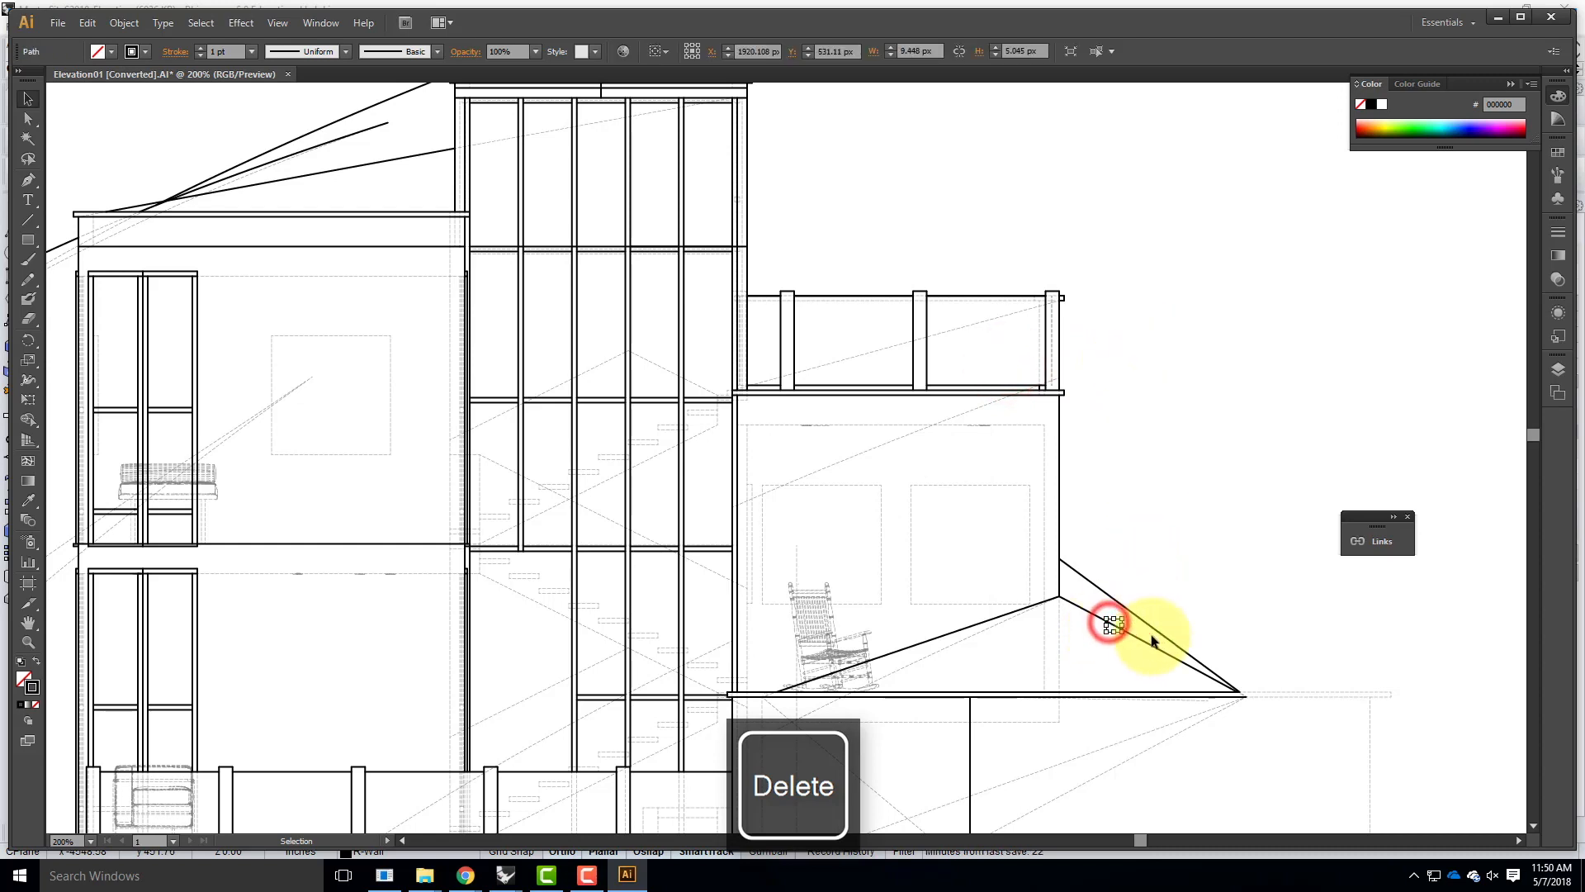
key(Delete)
click(1105, 623)
key(Delete)
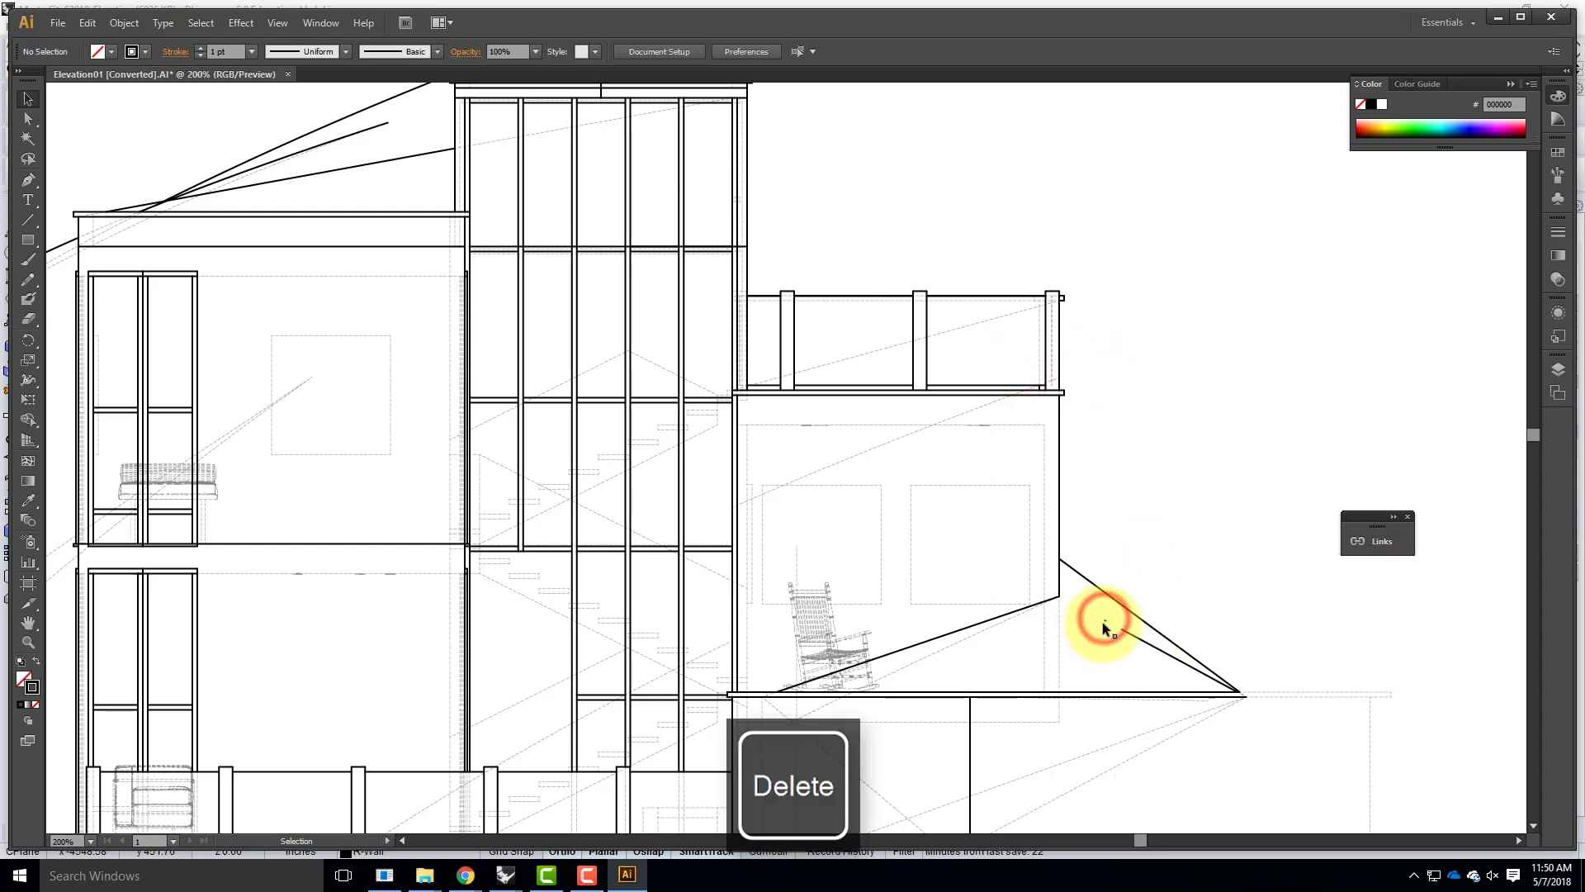
click(1155, 647)
key(Delete)
click(1214, 673)
key(Delete)
click(1150, 646)
key(Delete)
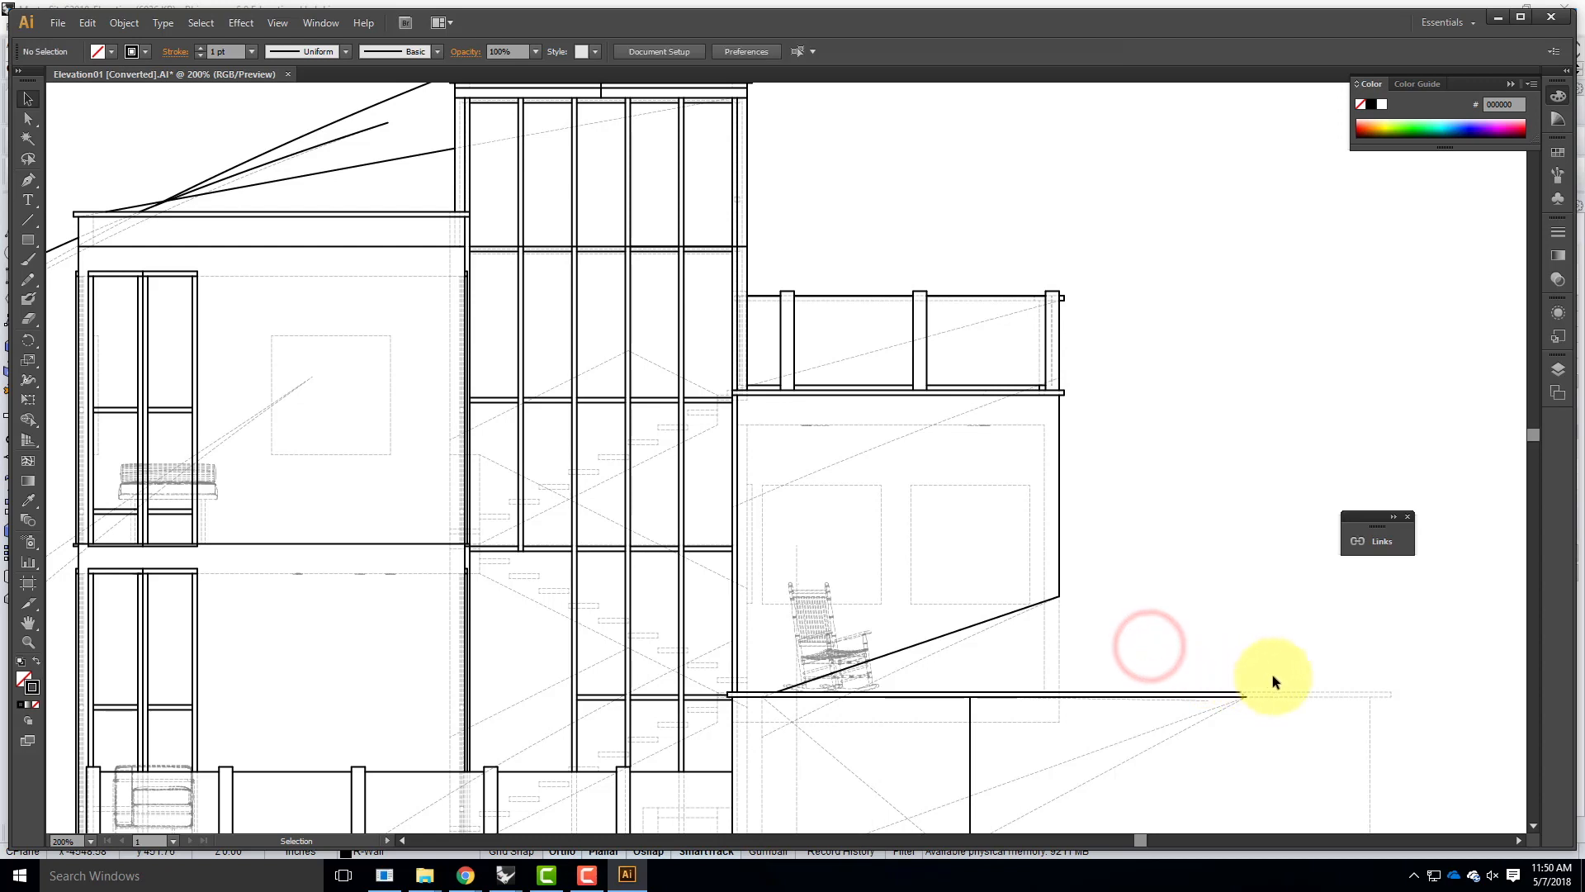
Step: Delete the two dashed horizontal lines extending past the deck's end and the dashed vertical line beyond them
click(1295, 691)
key(Delete)
click(1298, 699)
key(Delete)
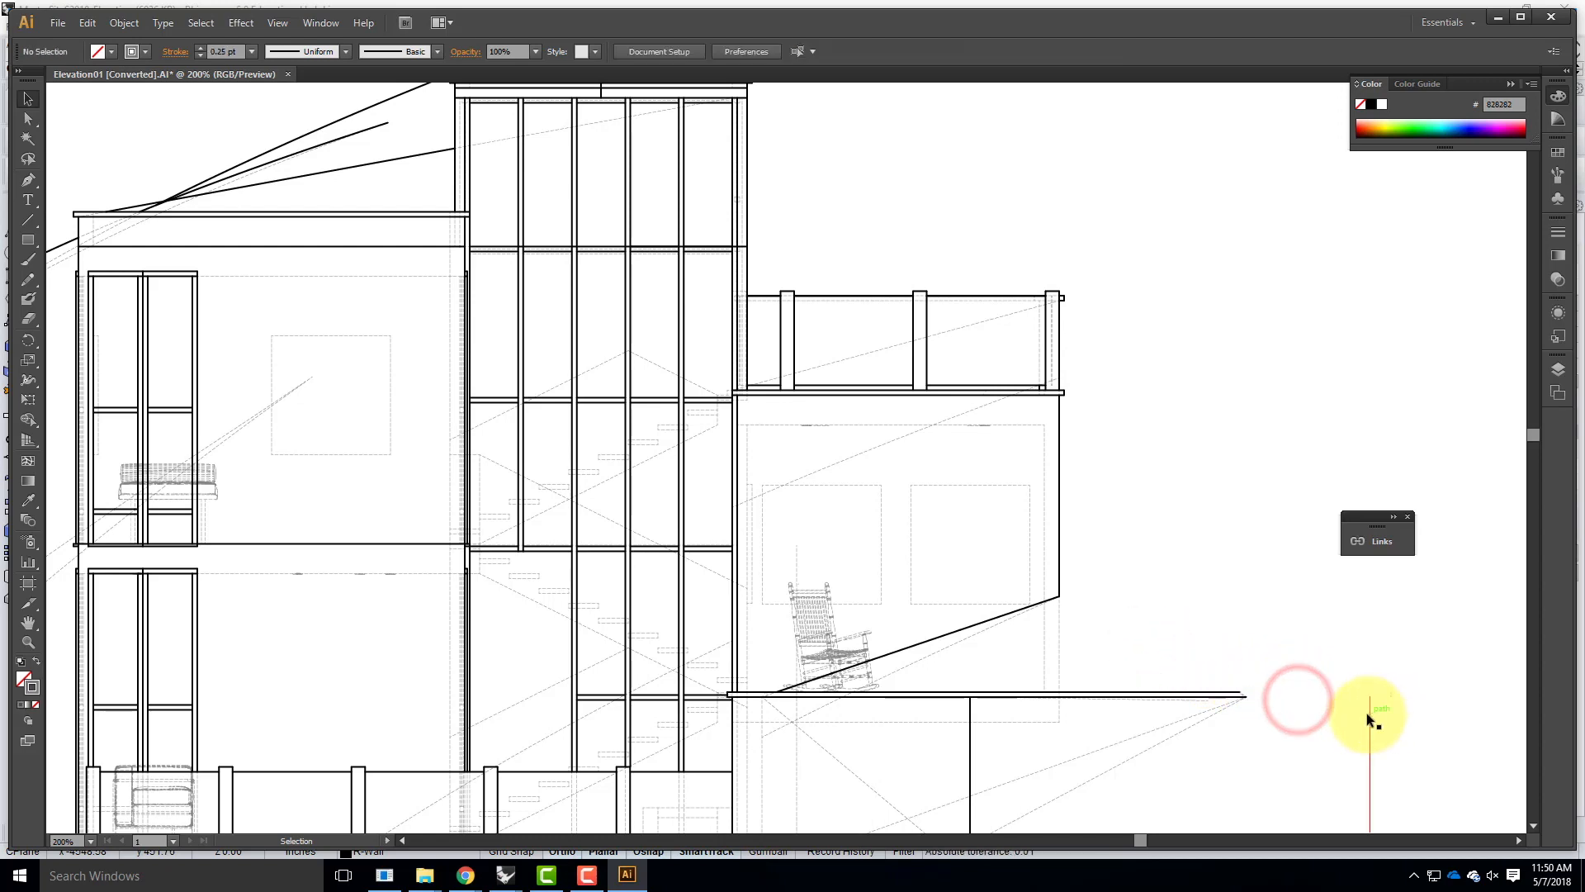
click(1367, 719)
scroll(1270, 556, down, 1)
scroll(1270, 560, down, 2)
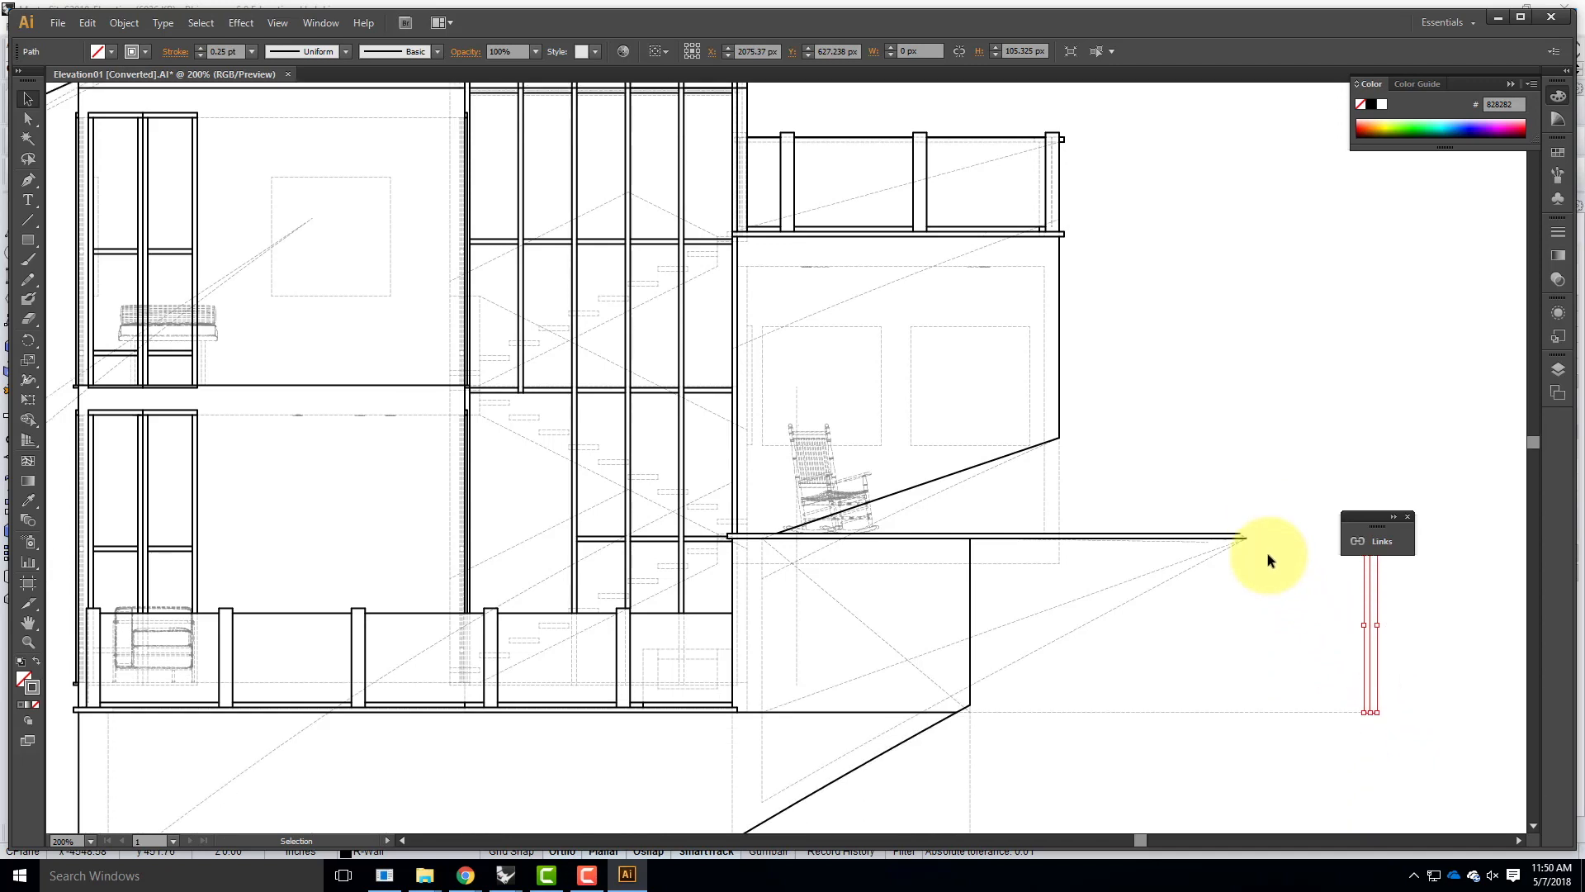
key(Delete)
Step: Delete the long dashed diagonals below the deck, including the one descending to the corner of the lower wall
scroll(1125, 591, down, 2)
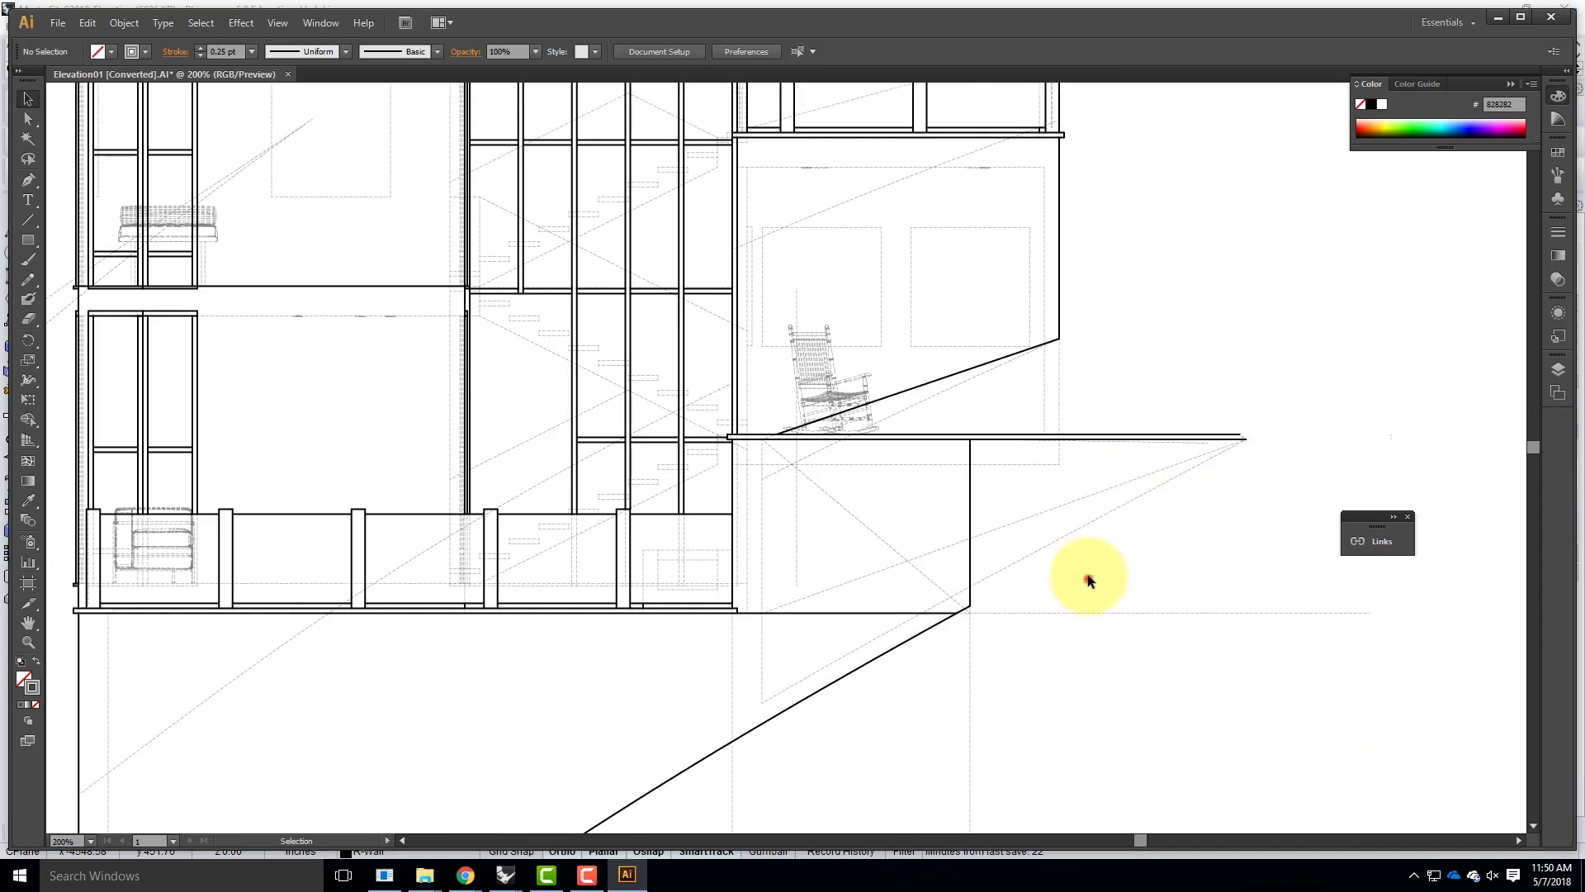
drag(1037, 494, 1042, 494)
key(Delete)
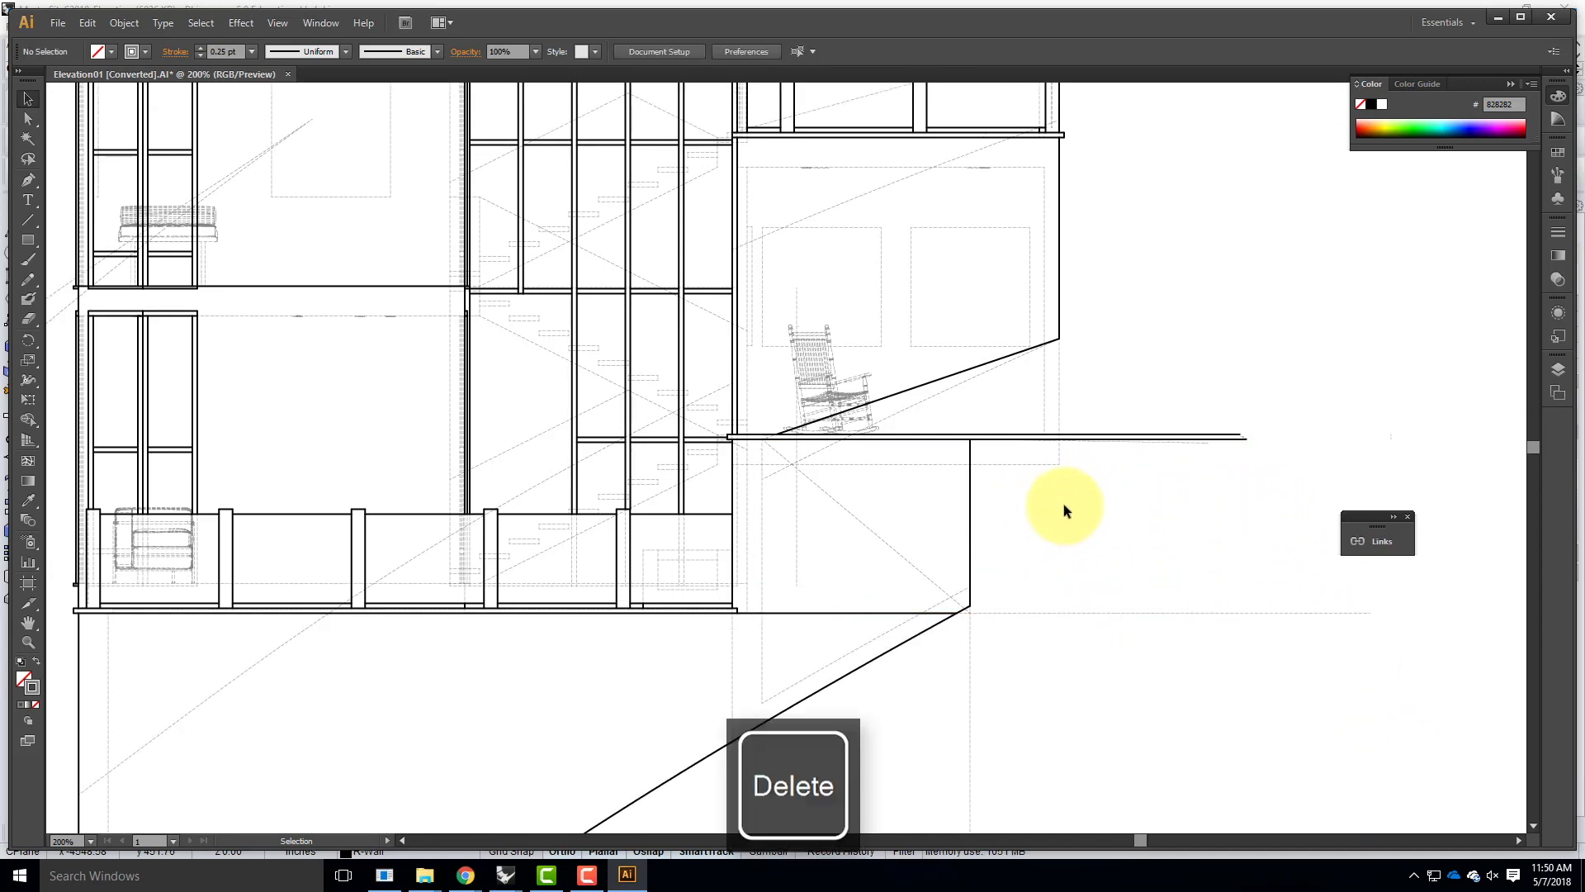
click(814, 615)
key(Delete)
click(925, 610)
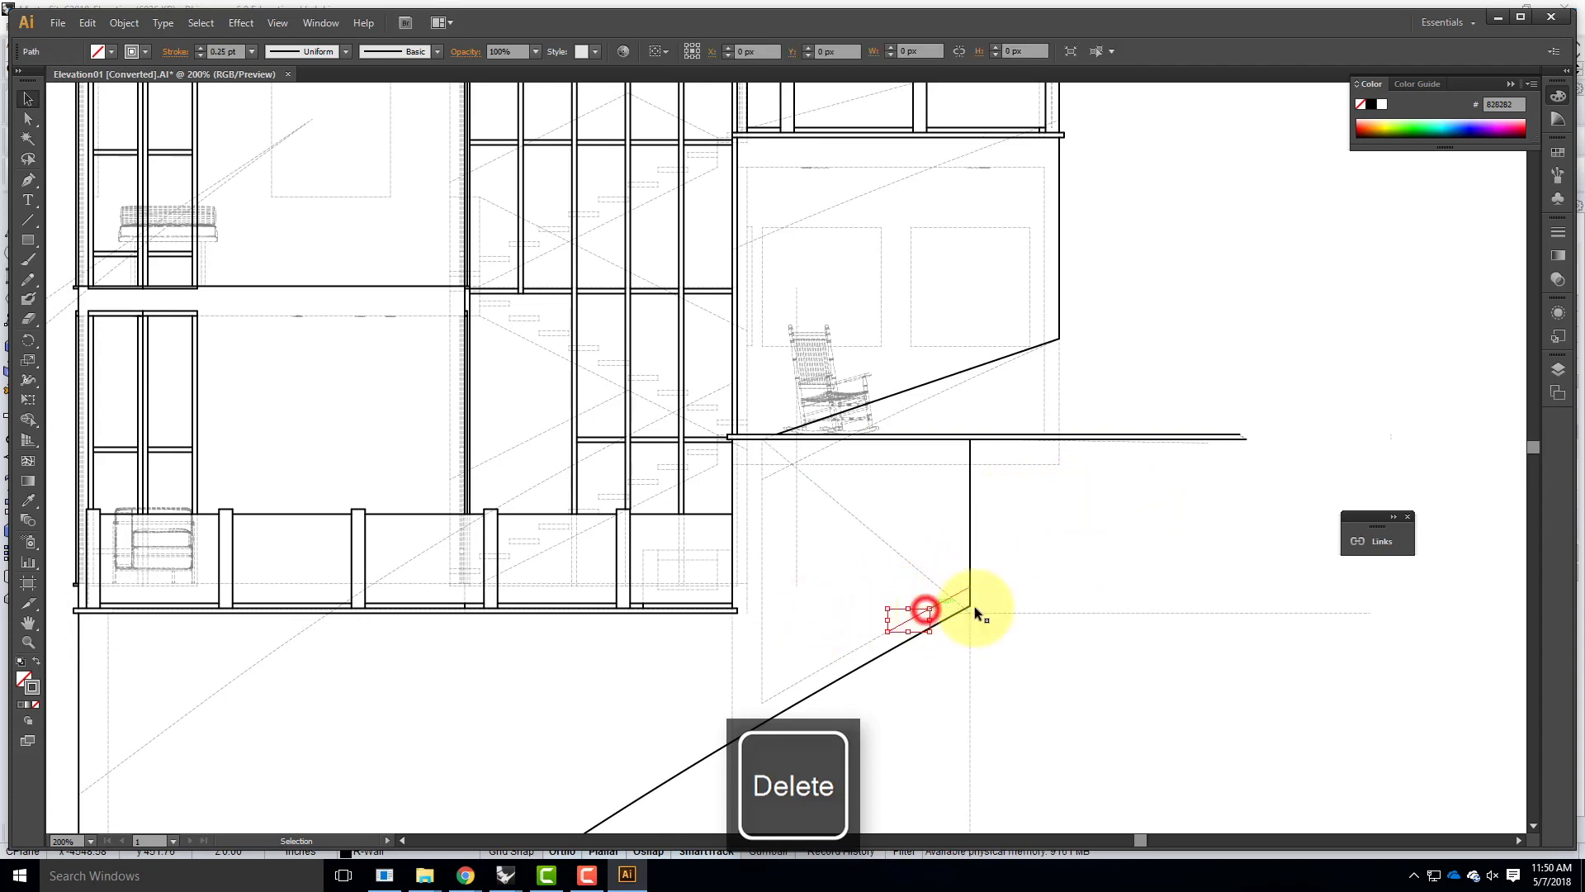
key(Delete)
click(918, 568)
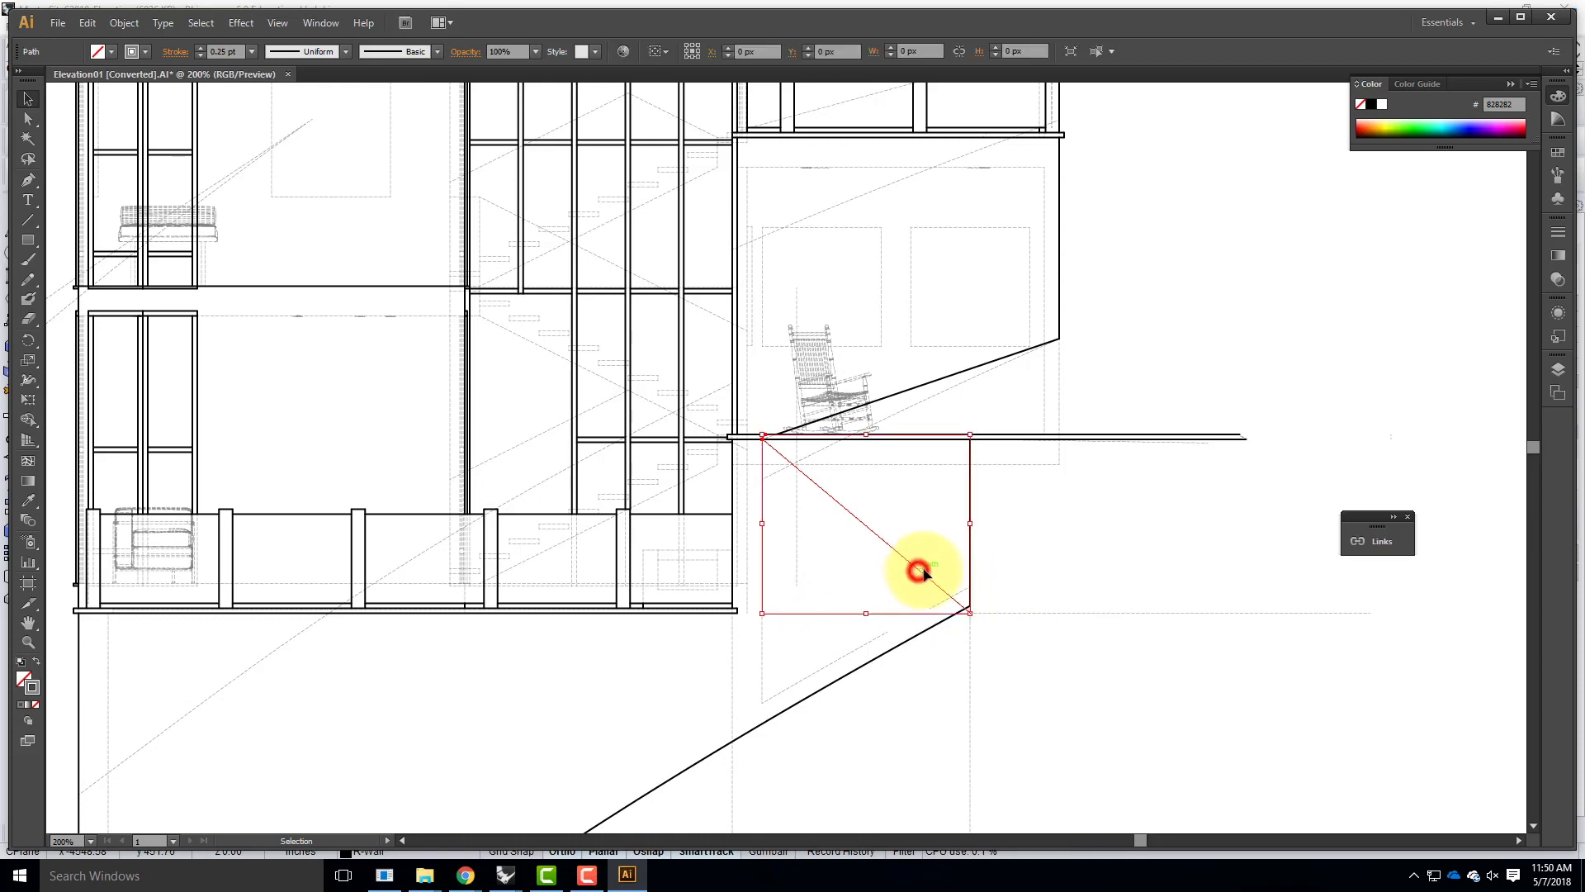
key(Delete)
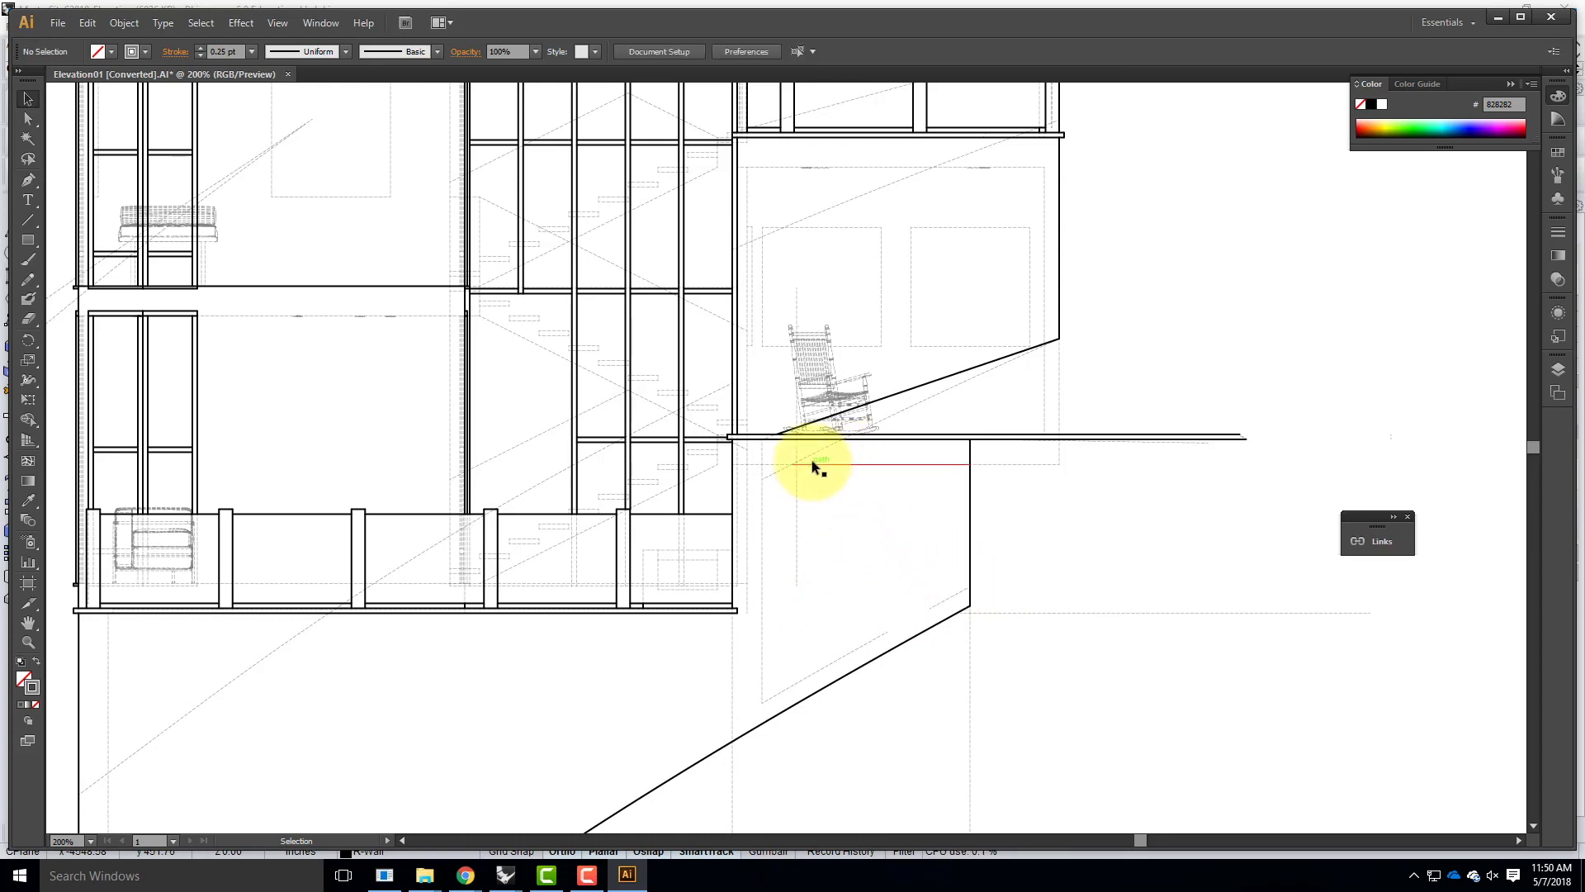
Step: Delete the short stray dashed diagonal and vertical lines just below the deck's inner end
click(817, 453)
key(Delete)
click(782, 471)
key(Delete)
click(796, 503)
key(Delete)
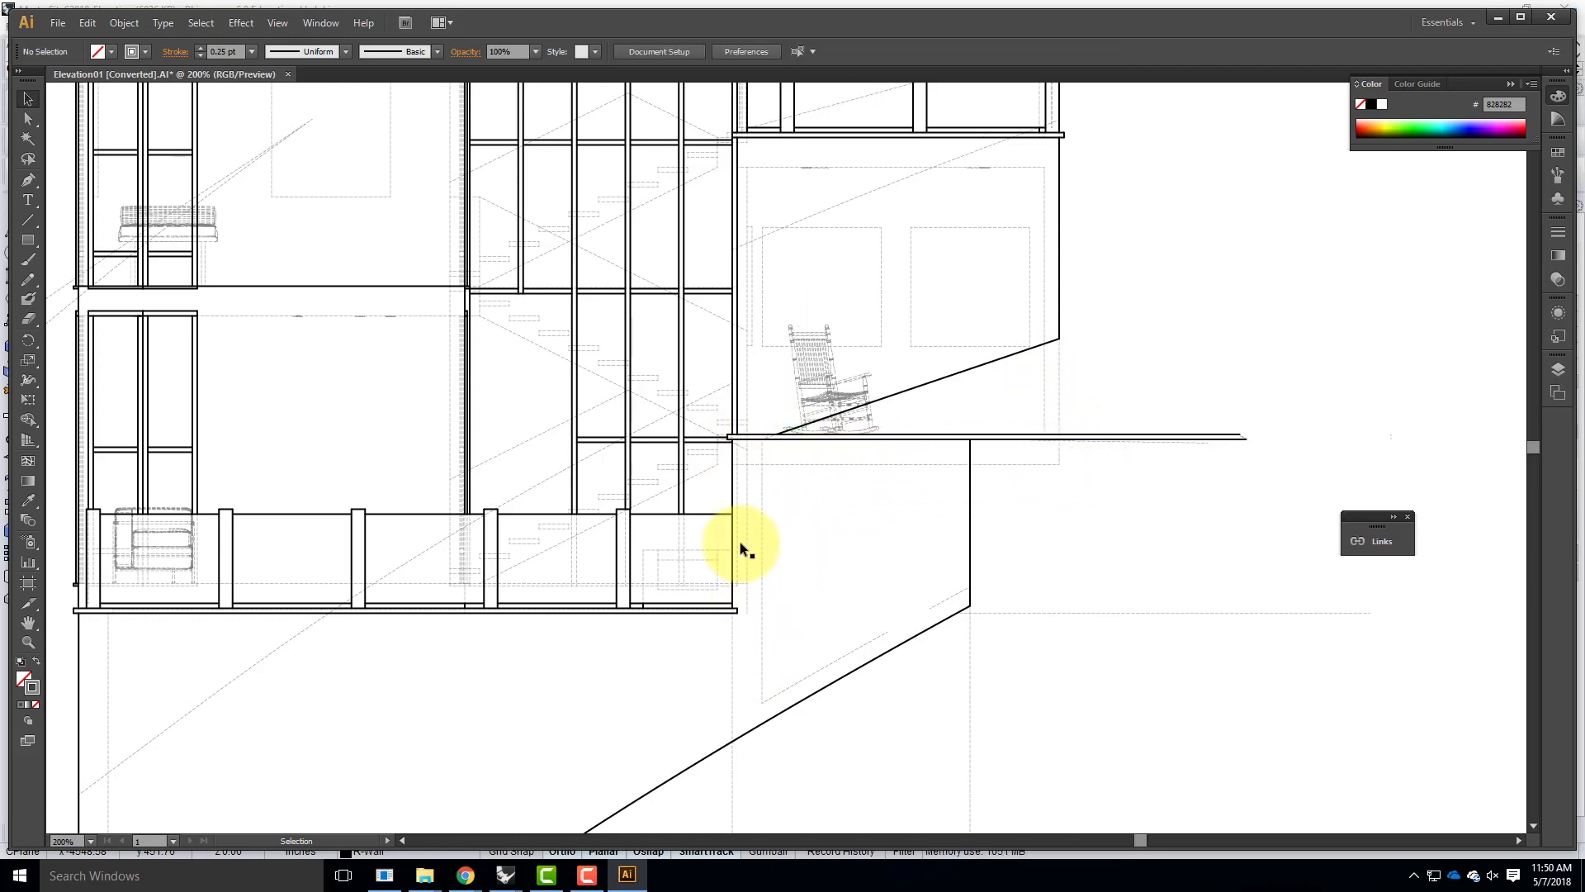
scroll(920, 418, down, 5)
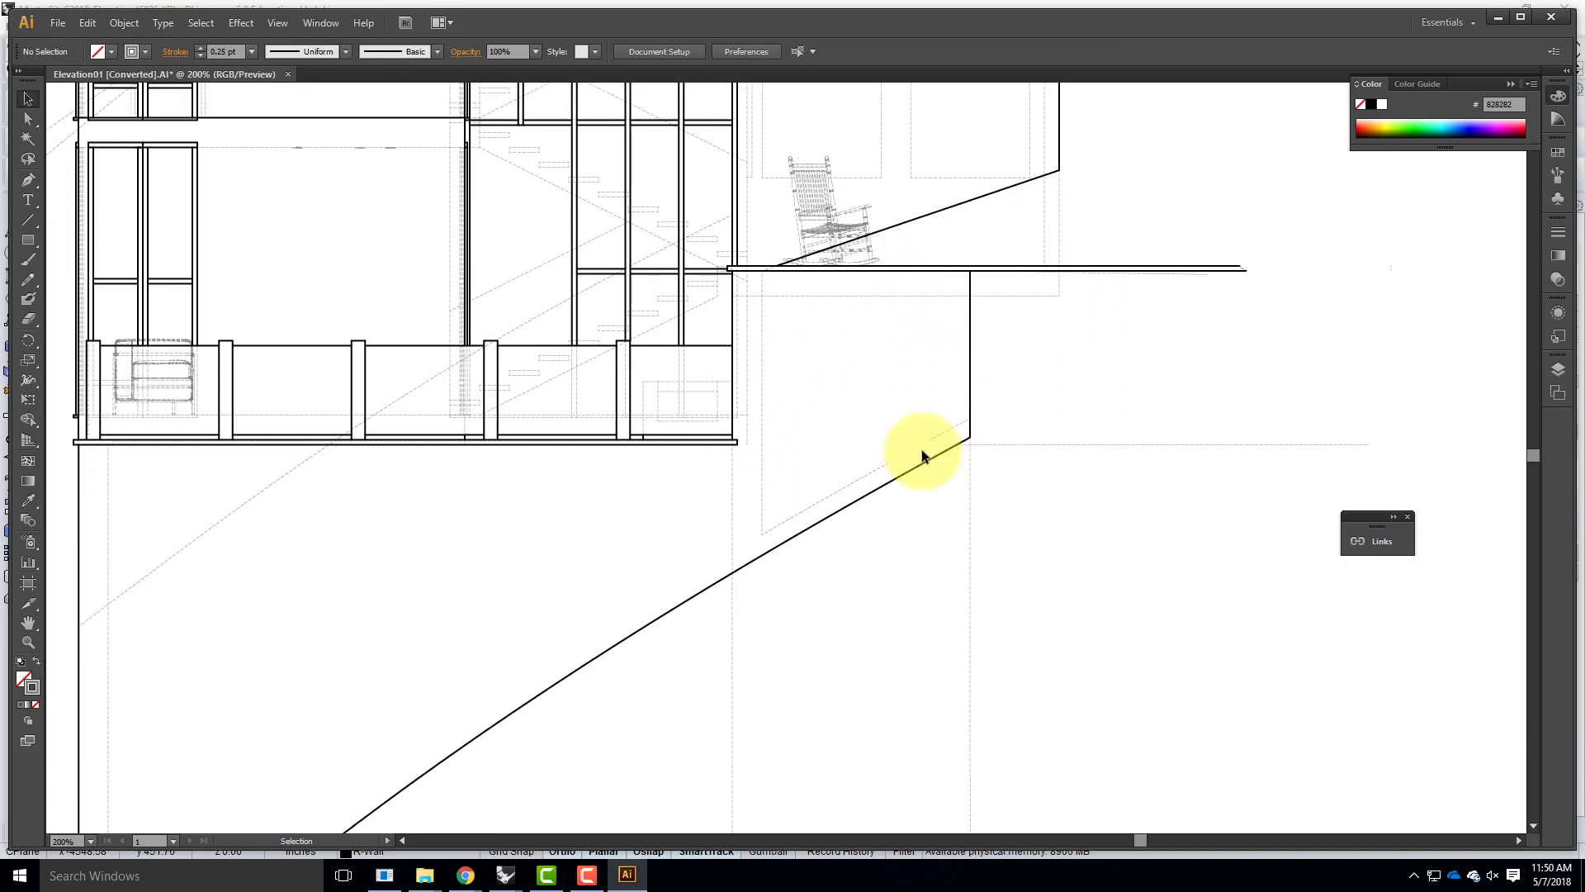
Step: Delete the dashed hidden lines beneath the right-hand deck, between the building's lower level and the solid support line
scroll(921, 454, down, 1)
click(795, 476)
key(Delete)
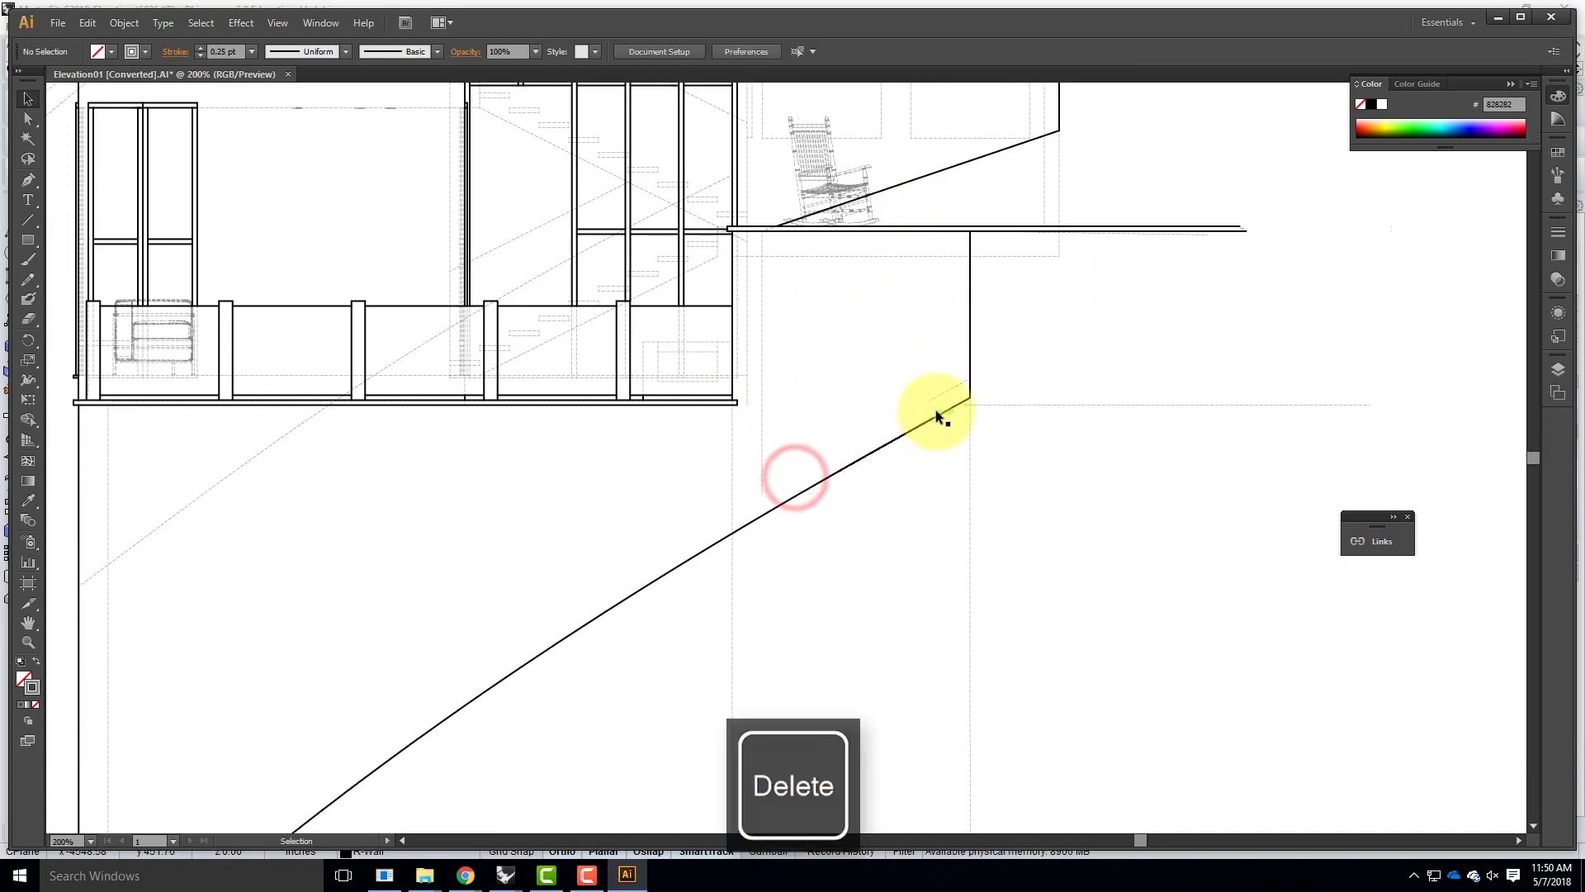
click(947, 386)
key(Delete)
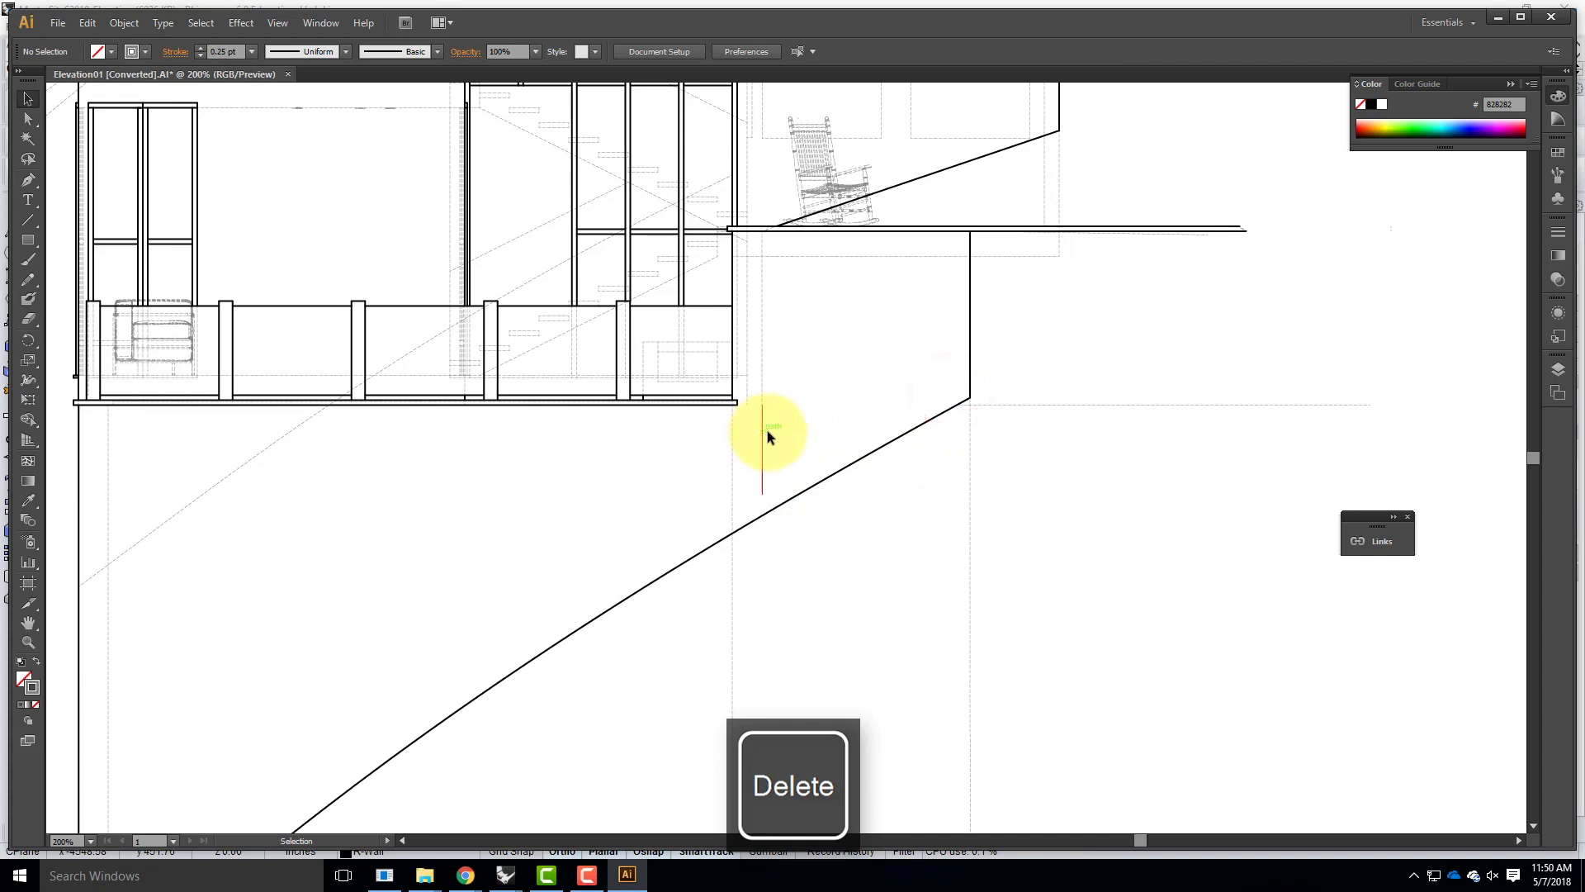
click(766, 429)
key(Delete)
click(760, 354)
key(Delete)
scroll(1034, 308, down, 1)
scroll(977, 291, up, 3)
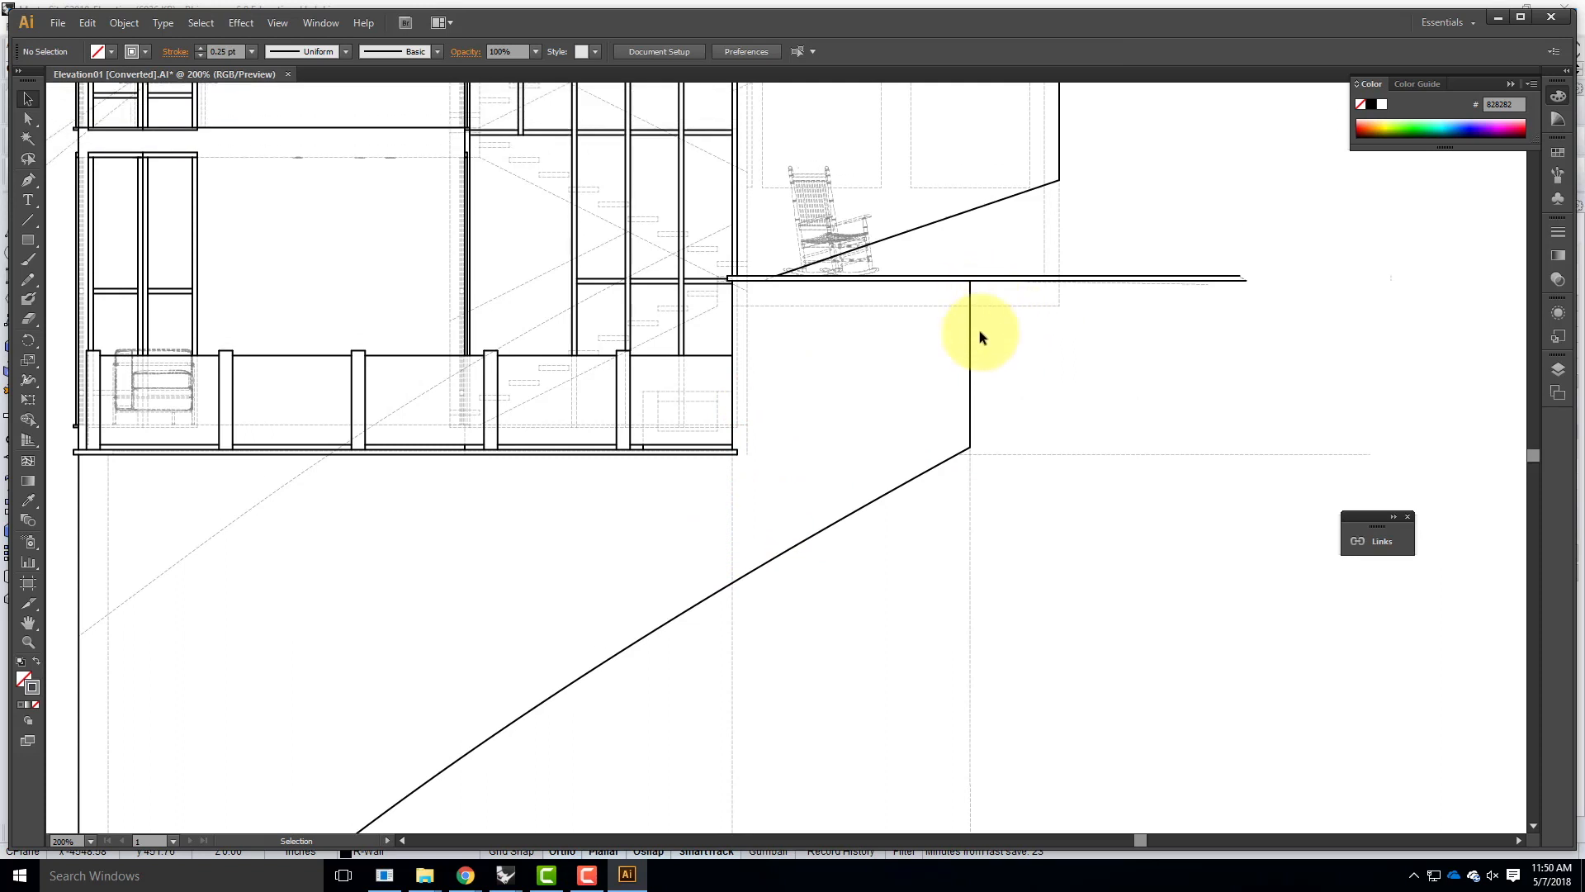
drag(971, 336, 968, 447)
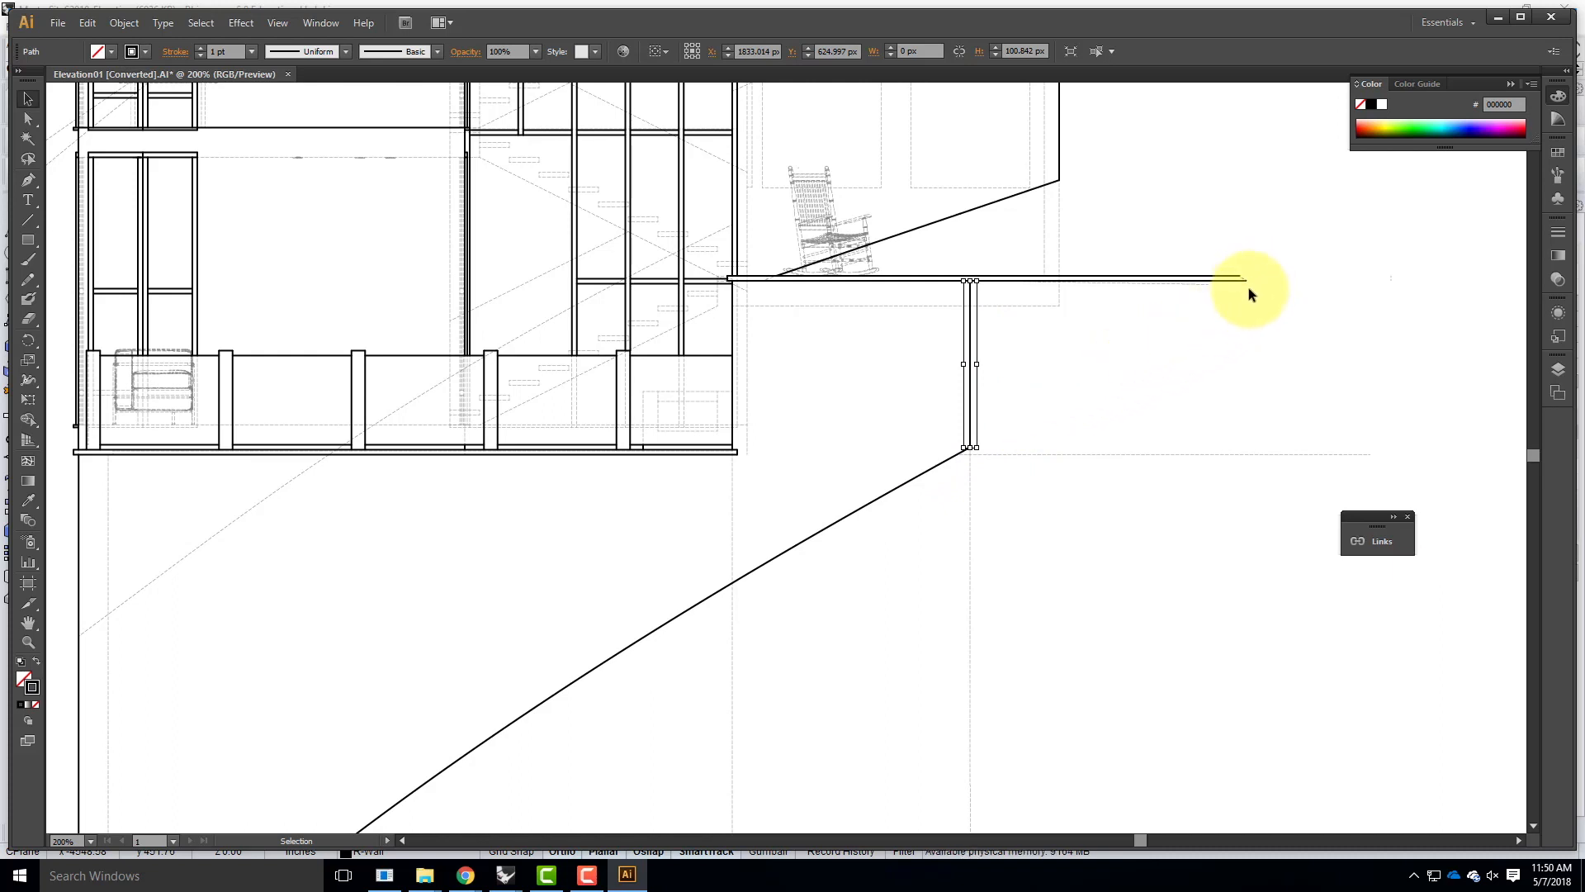
scroll(1068, 368, down, 4)
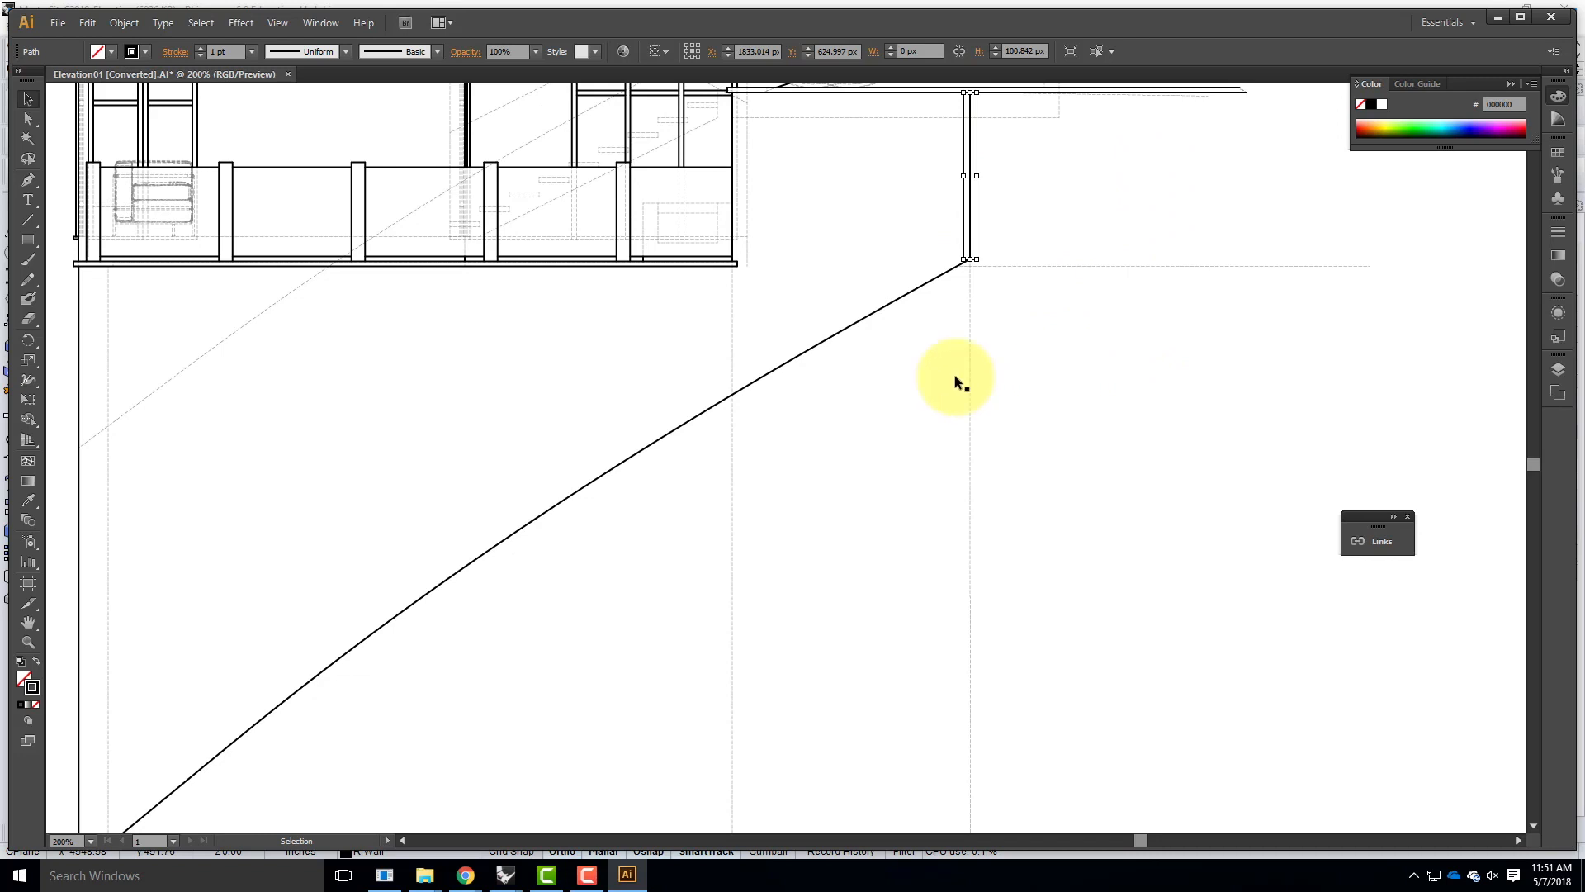
key(Escape)
scroll(1070, 350, down, 1)
scroll(1070, 350, up, 2)
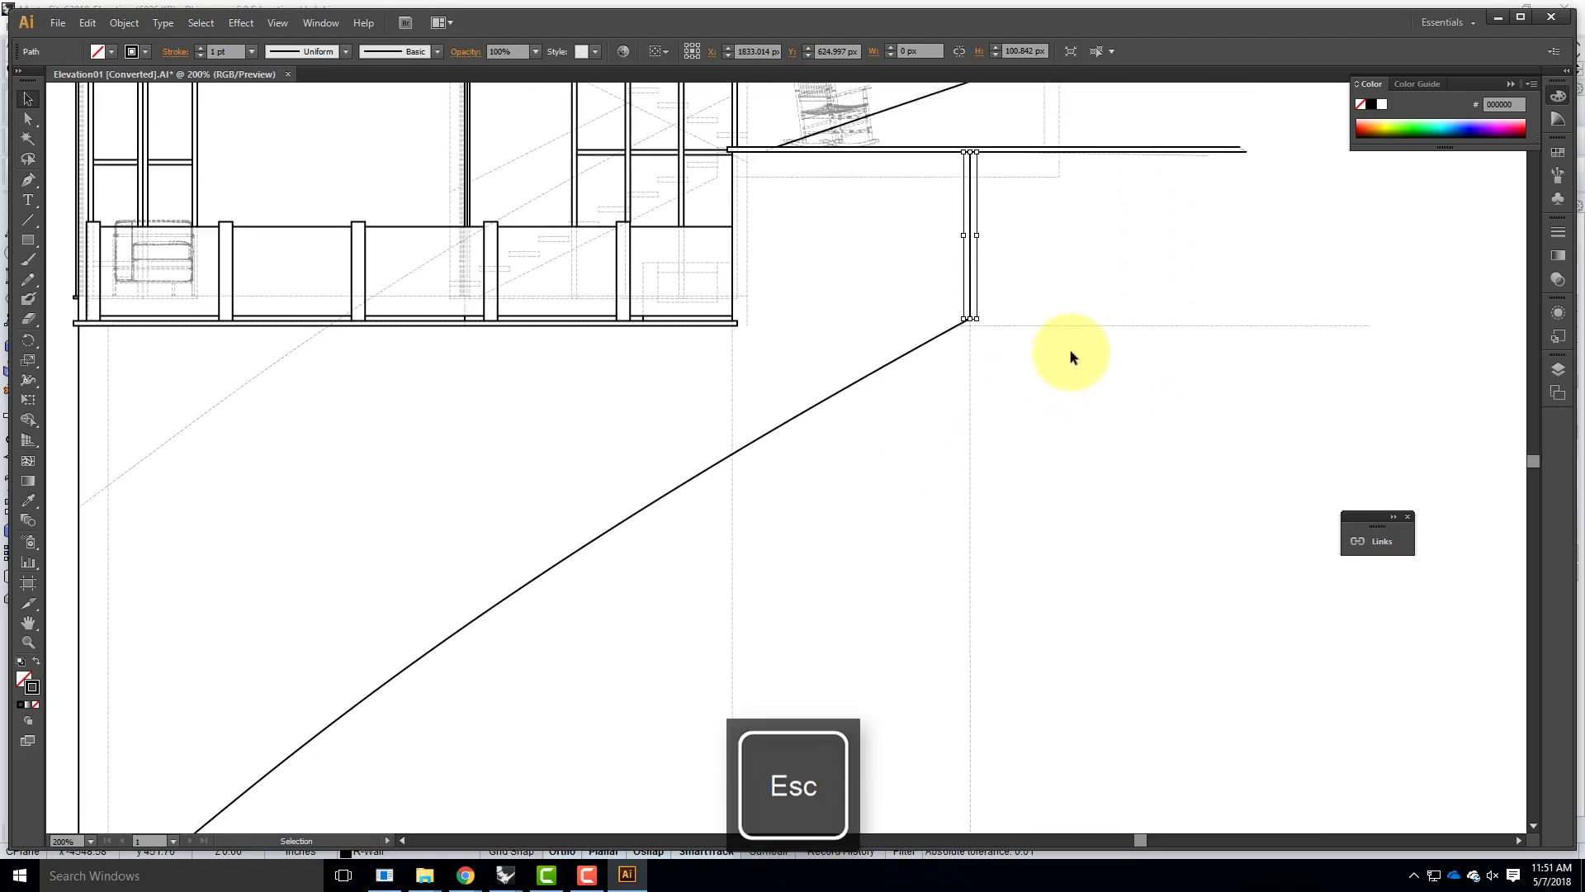
scroll(1070, 356, up, 3)
Step: Delete the dashed diagonal terrain lines crossing the lower-level railing and the upper-floor window at the building's left end
click(240, 521)
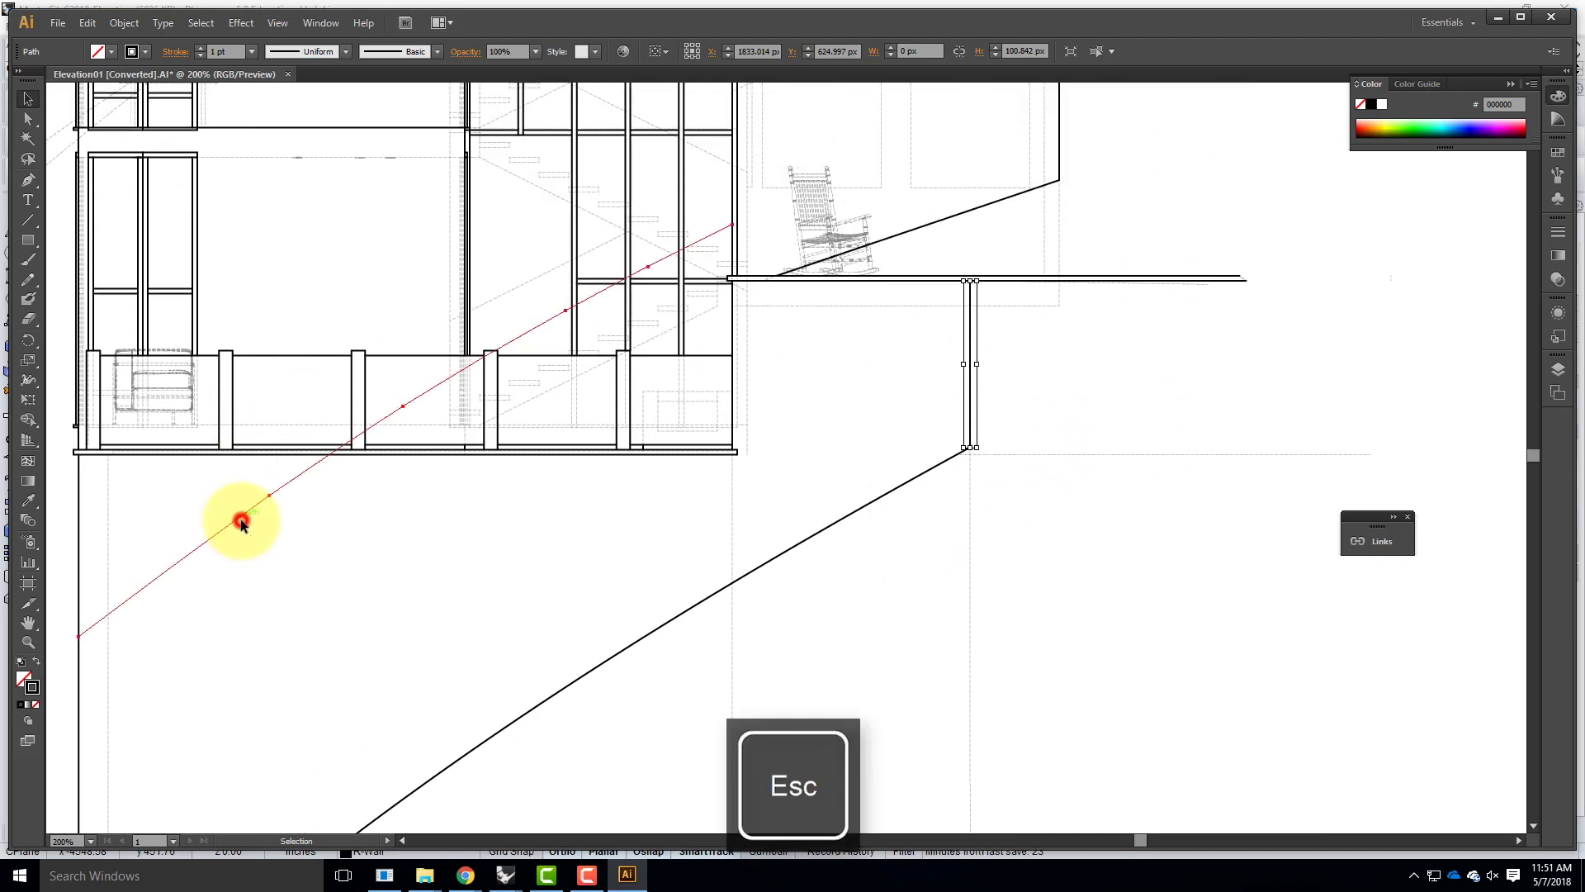
key(Delete)
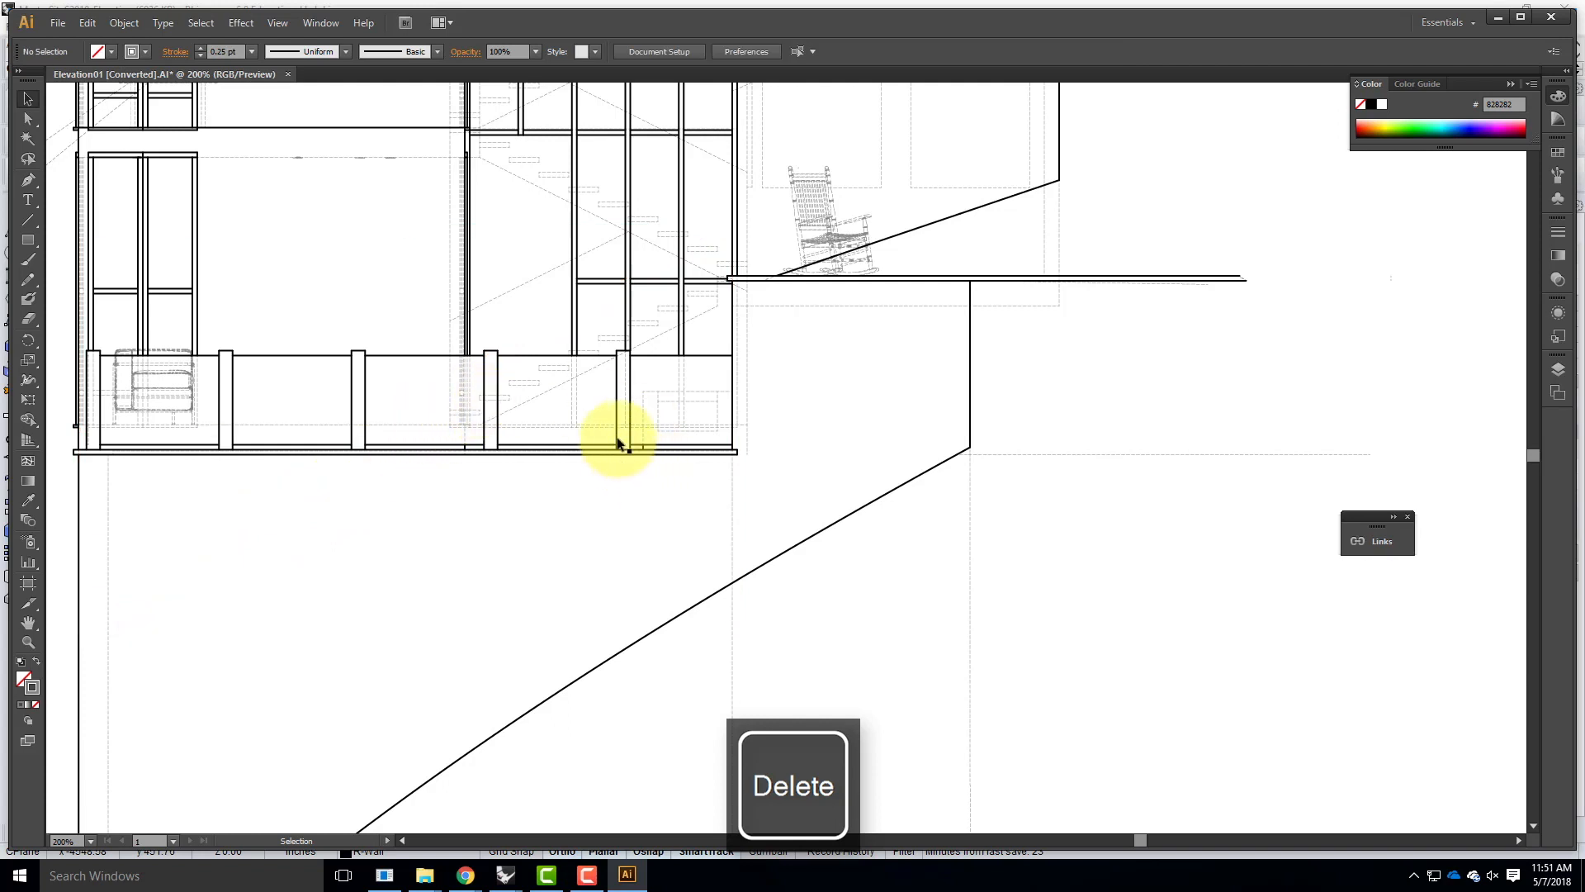
scroll(616, 443, up, 5)
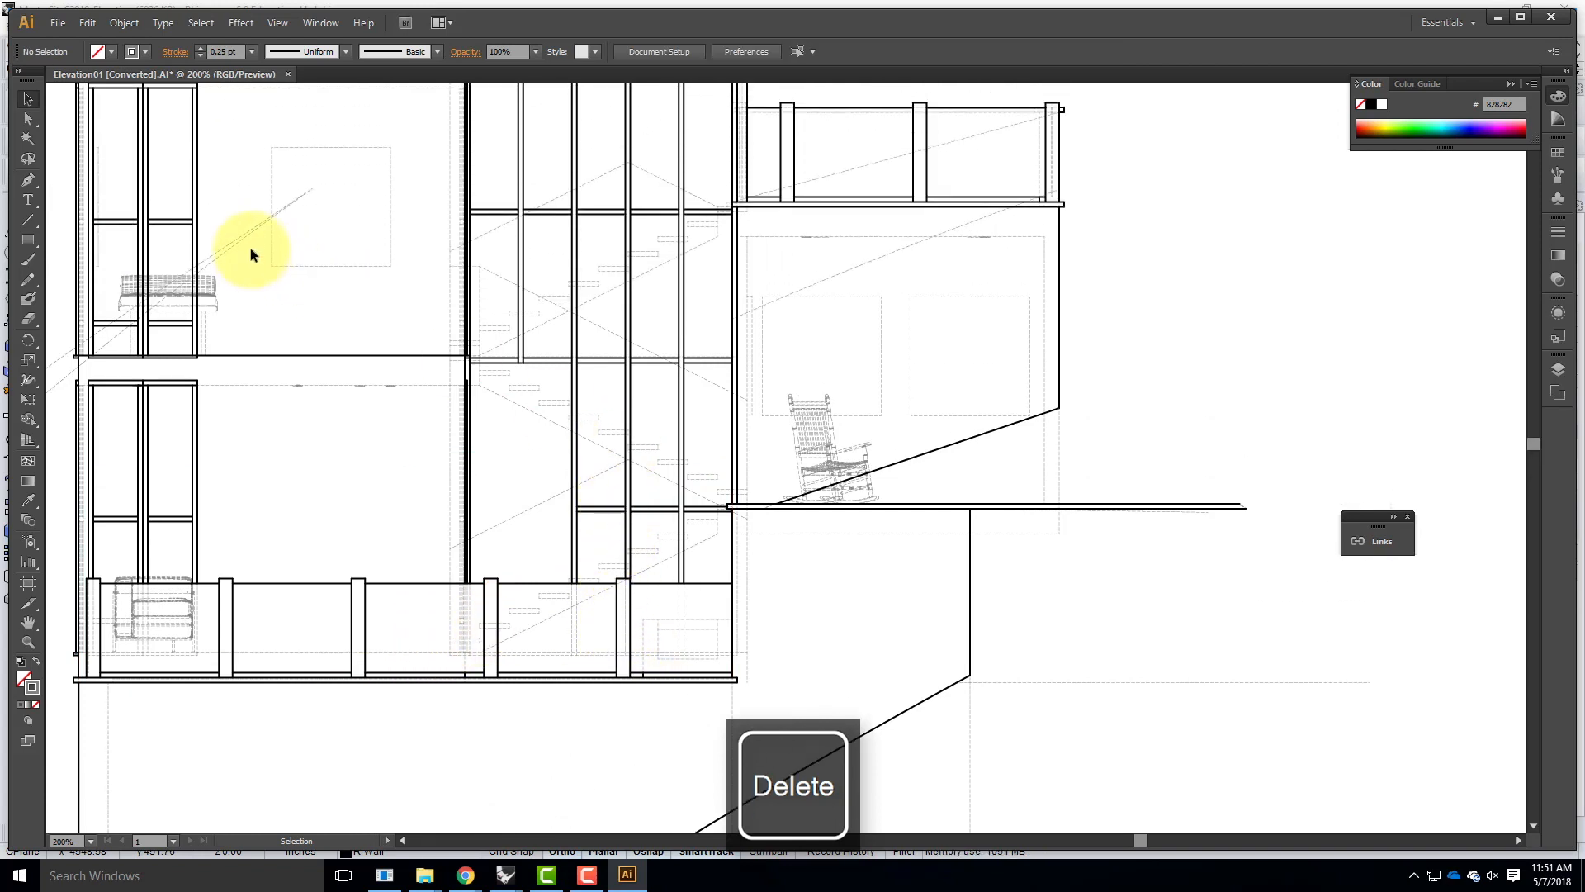
click(249, 234)
key(Delete)
click(112, 338)
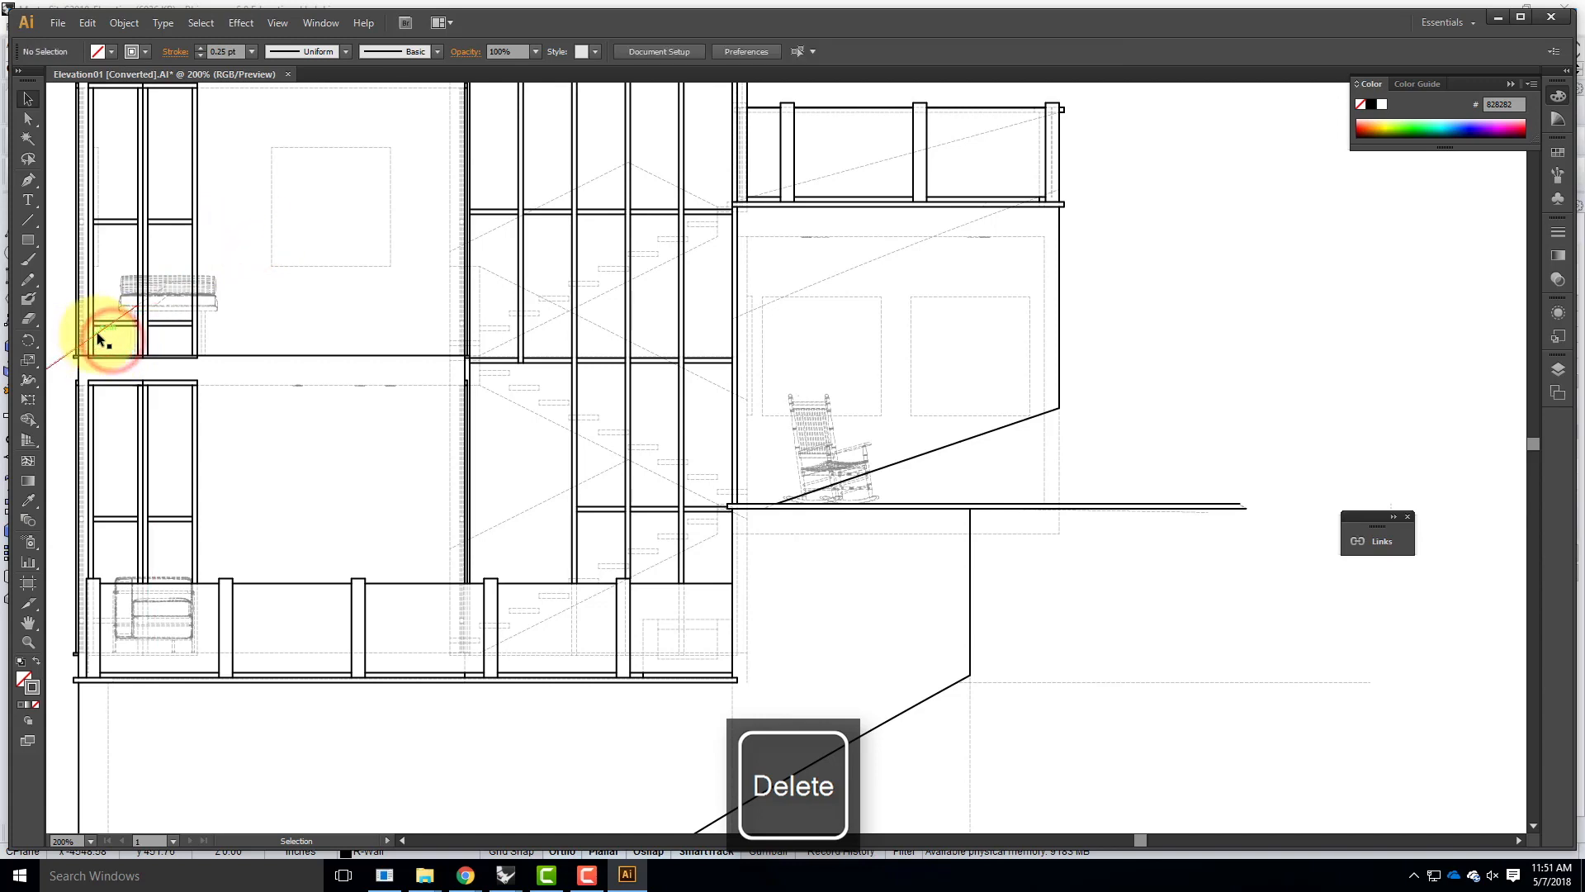
scroll(390, 240, down, 2)
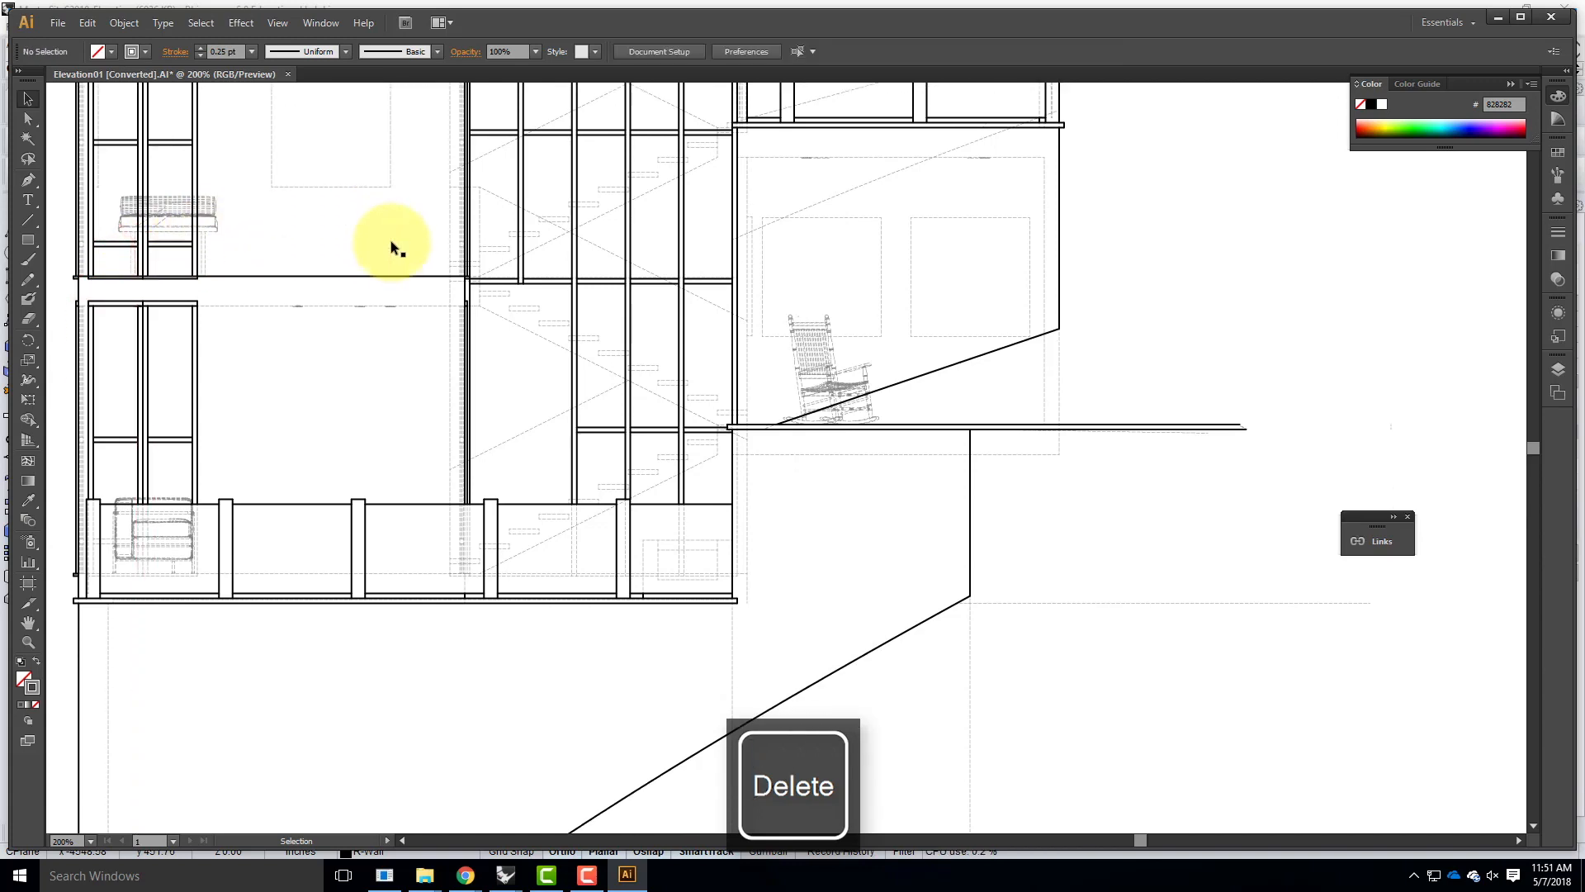
Step: Delete the dashed terrain lines passing behind the parapet at the left corner of the lower roof
scroll(406, 331, up, 6)
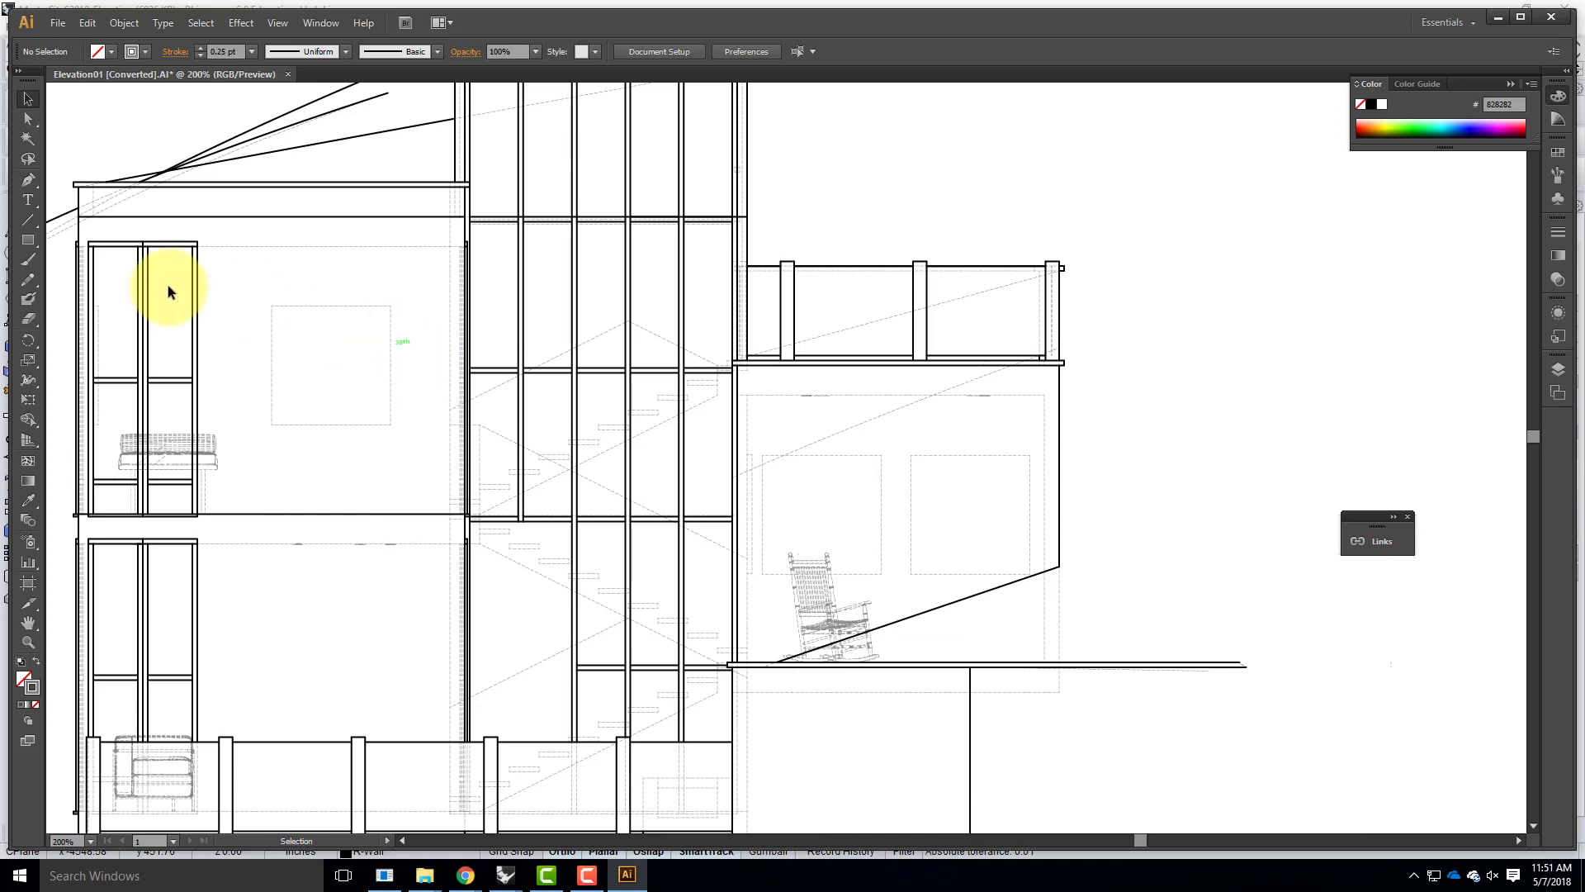
scroll(195, 177, up, 2)
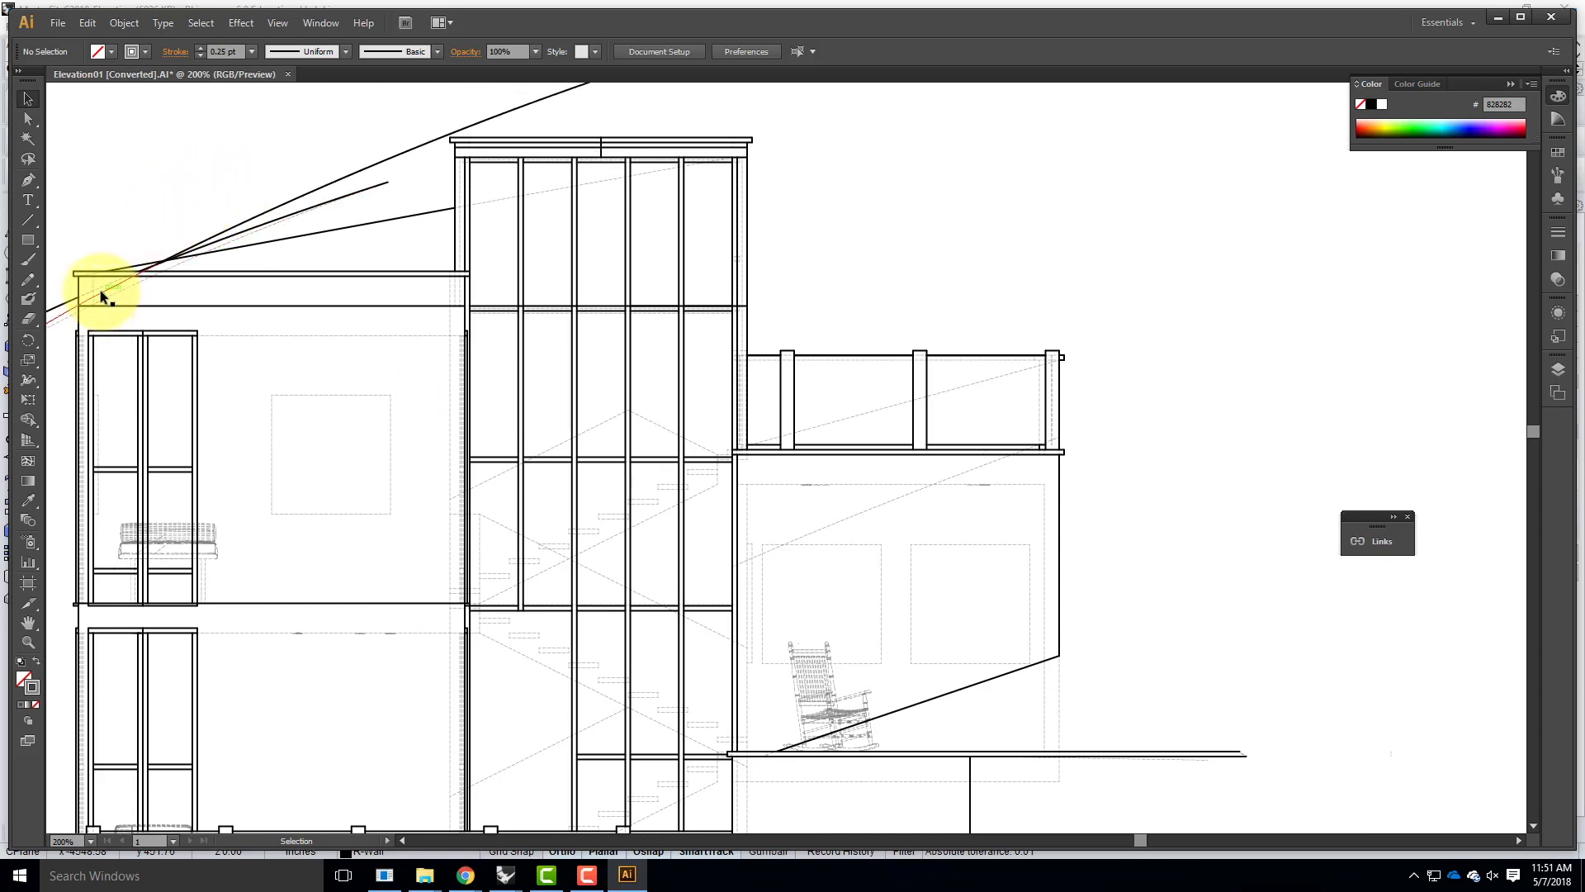
click(100, 293)
key(Delete)
click(109, 293)
key(Delete)
click(122, 291)
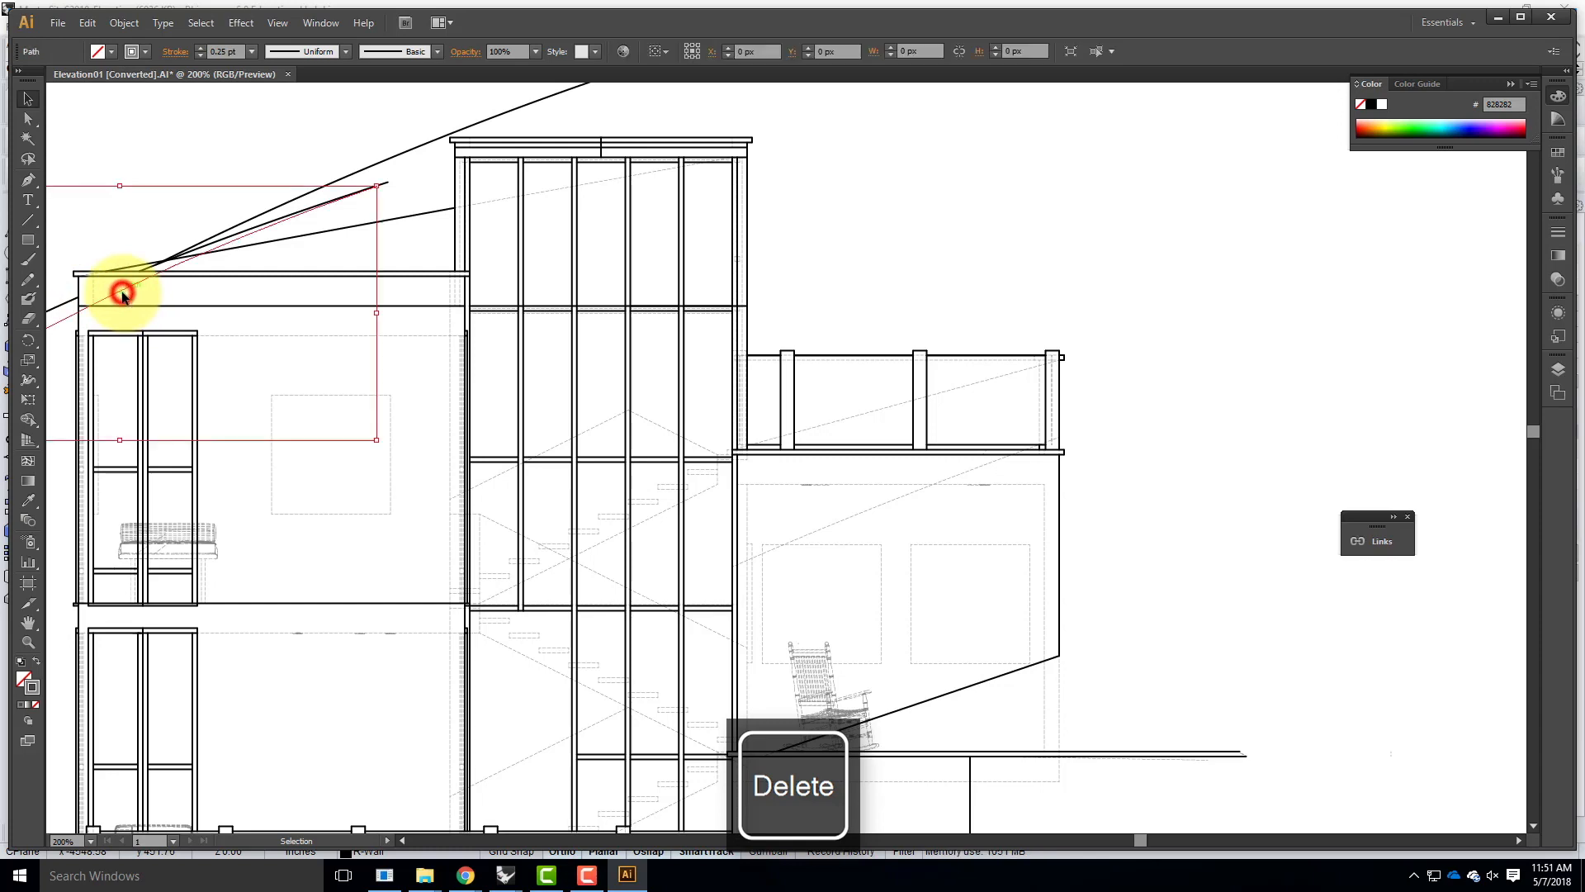
key(Delete)
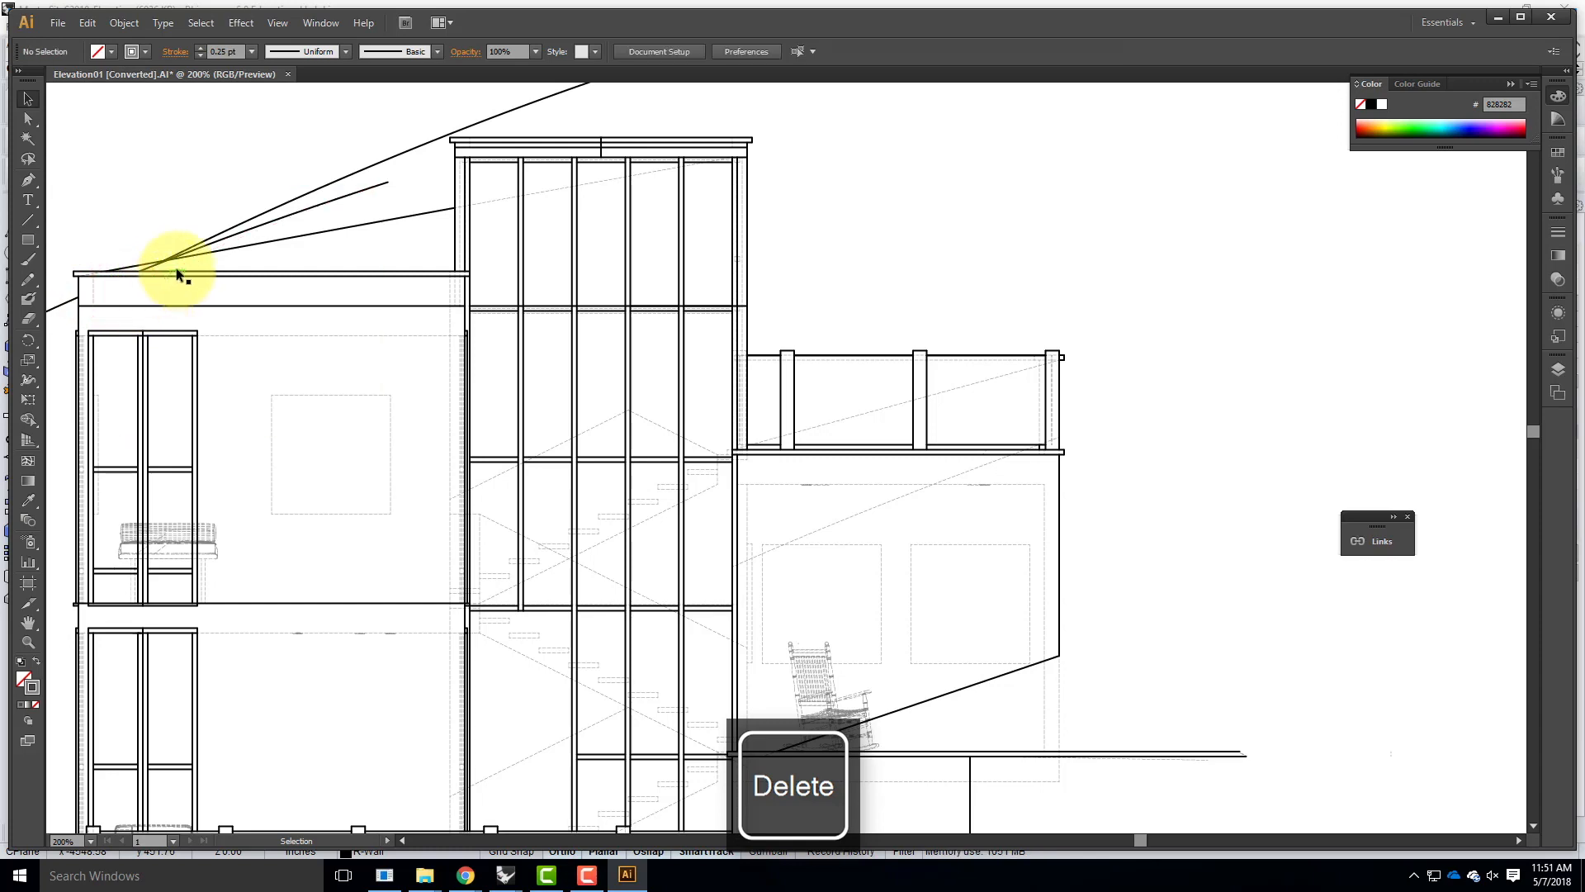
Step: Delete the middle solid diagonal line above the lower roof and the dashed diagonal crossing the top of the stair tower
click(275, 221)
key(Delete)
click(482, 201)
key(Delete)
Step: Try deleting the lower solid slope line between the left roof and the stair tower
click(376, 225)
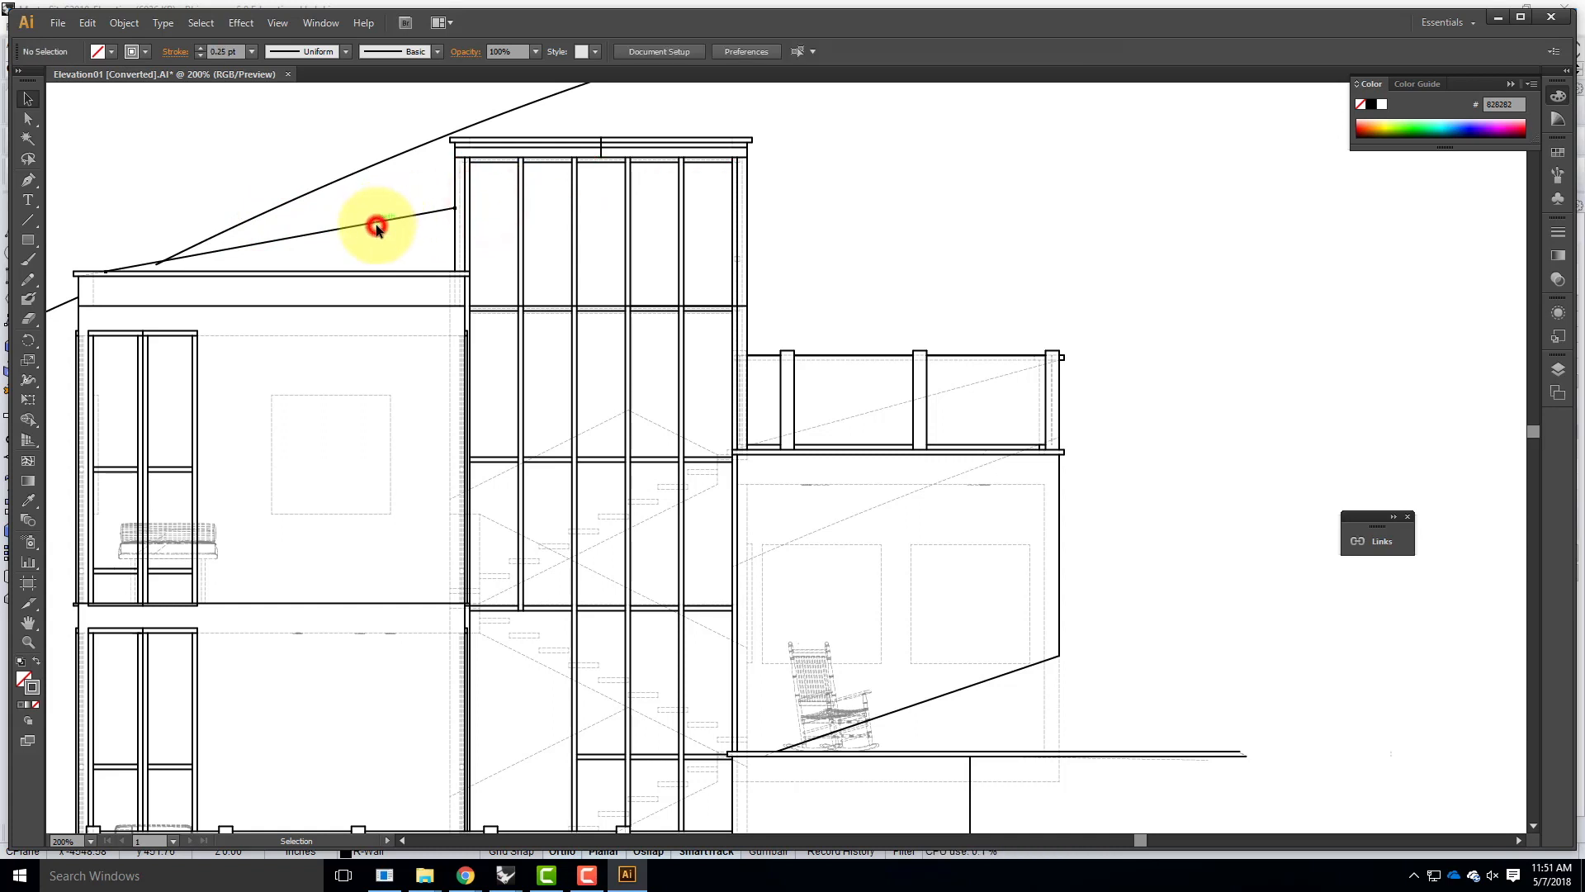
key(Delete)
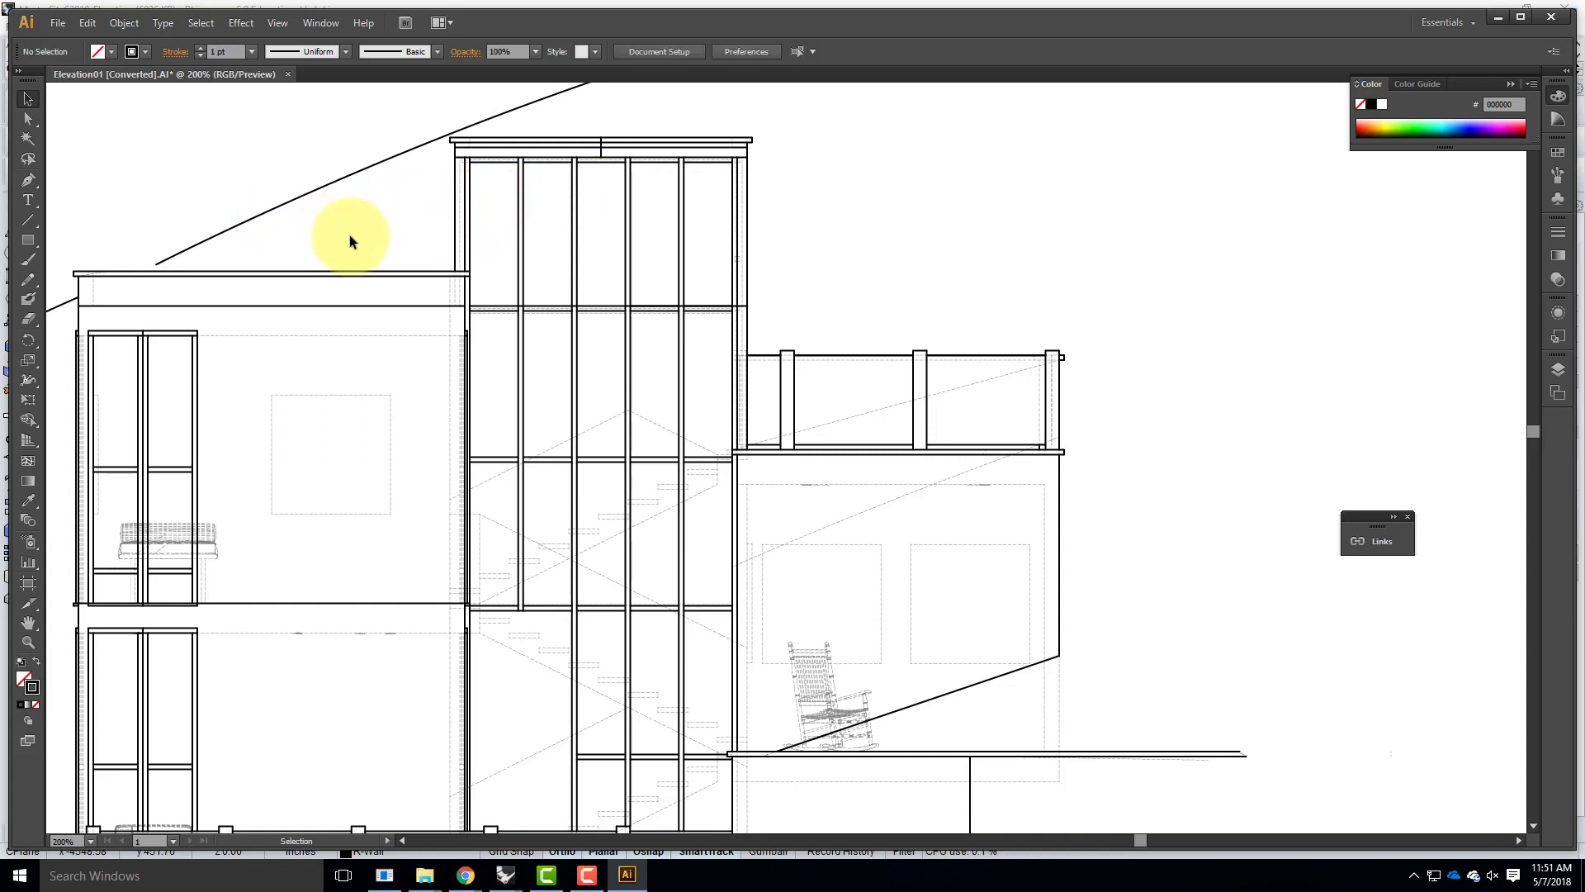
key(ctrl+z)
click(285, 169)
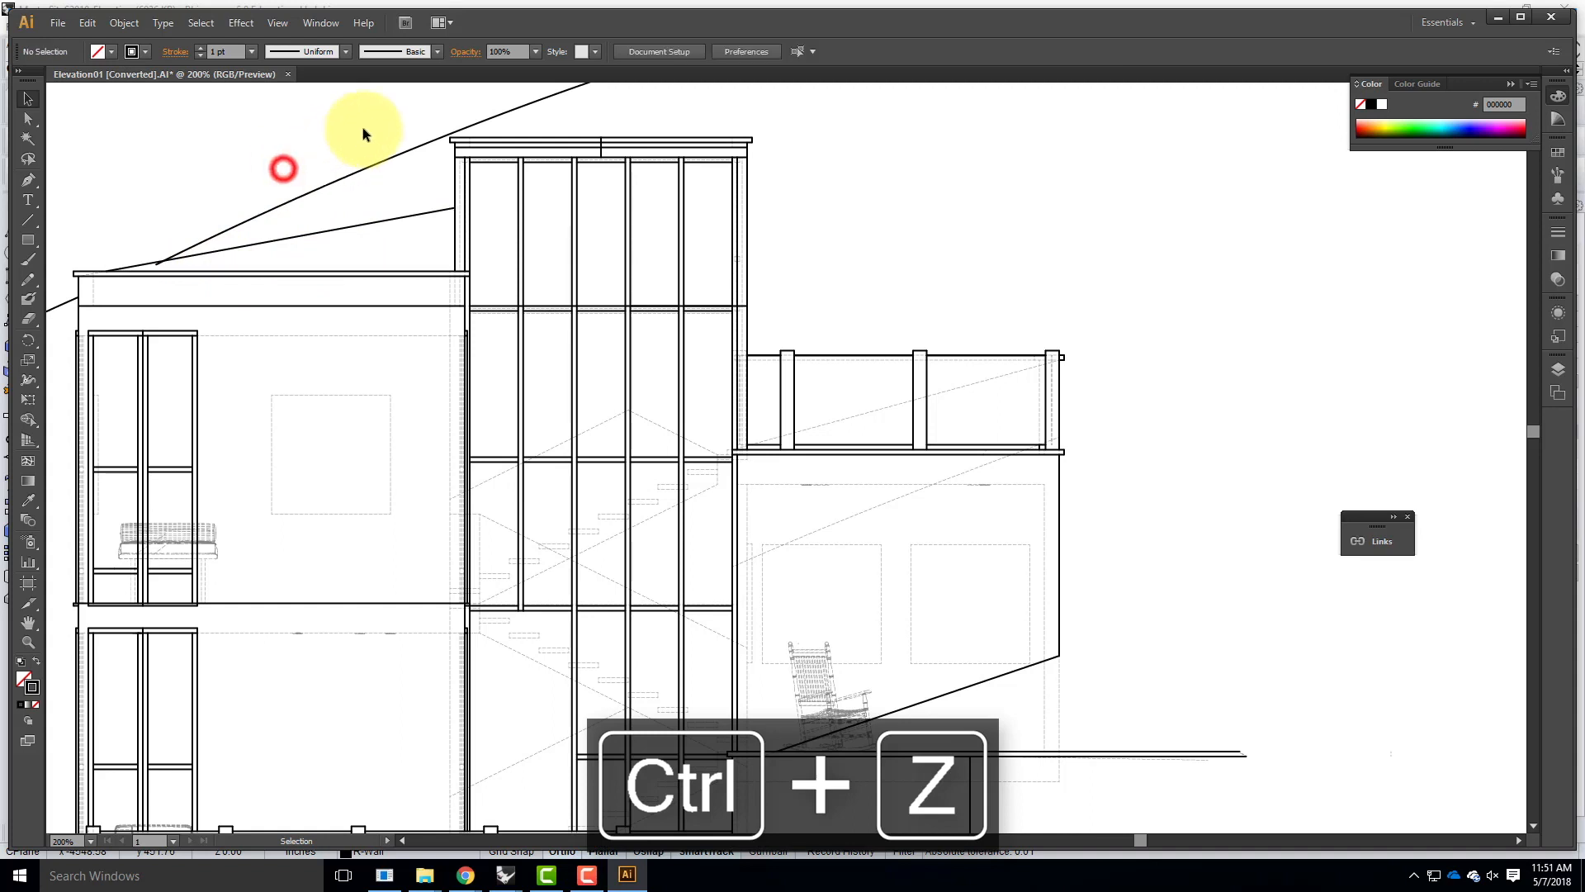
Step: Set the stroke weight of the vertical edge line at the building's left end to 1.5 pt
key(ctrl+0)
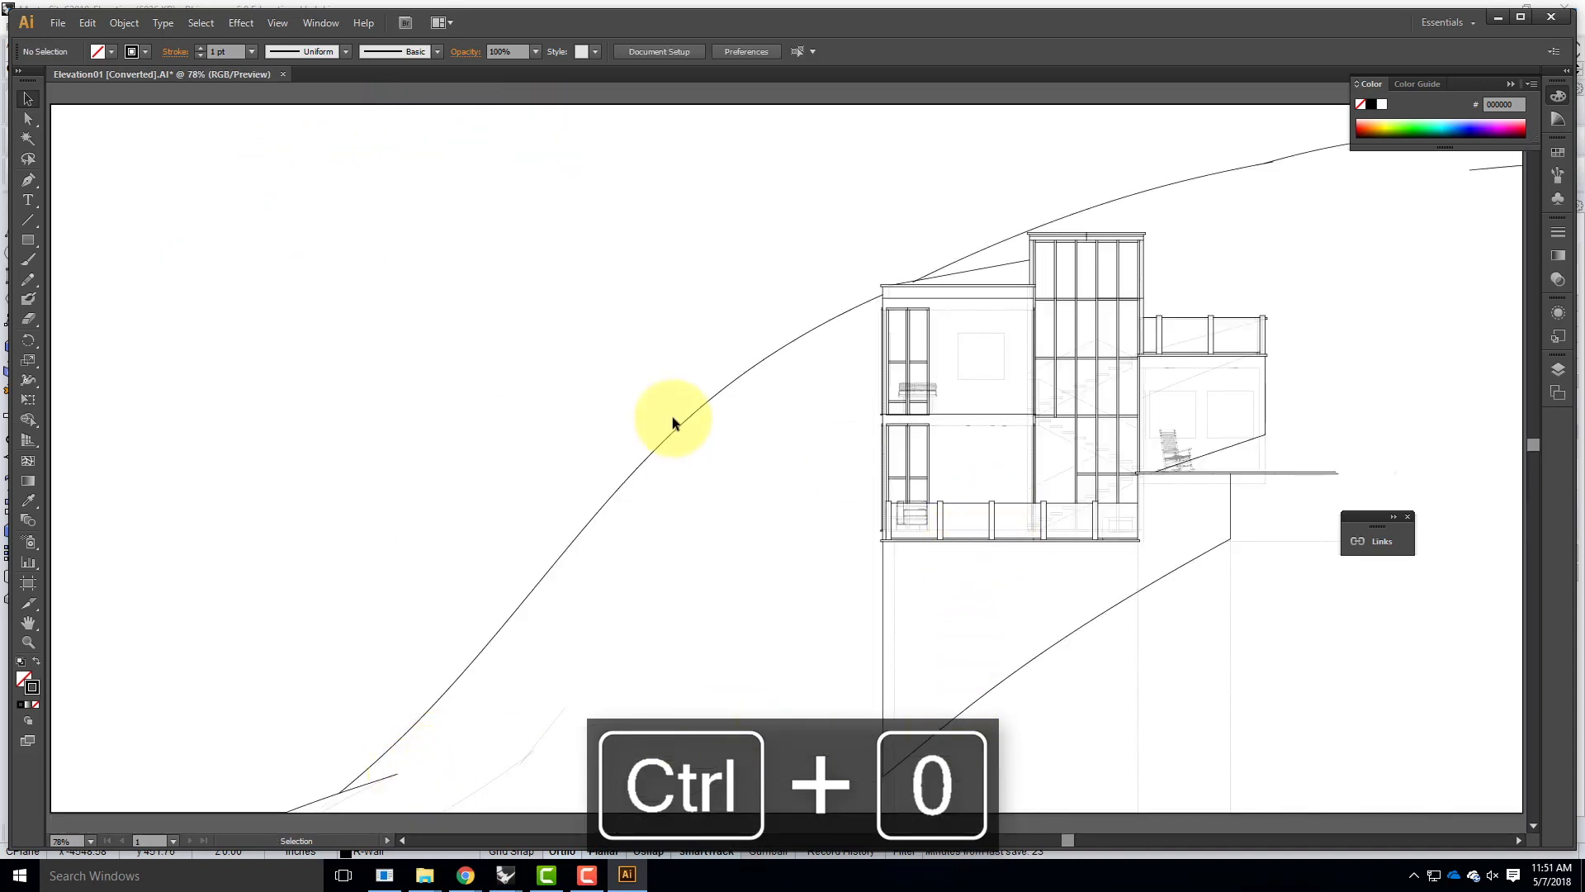
drag(1102, 331, 943, 332)
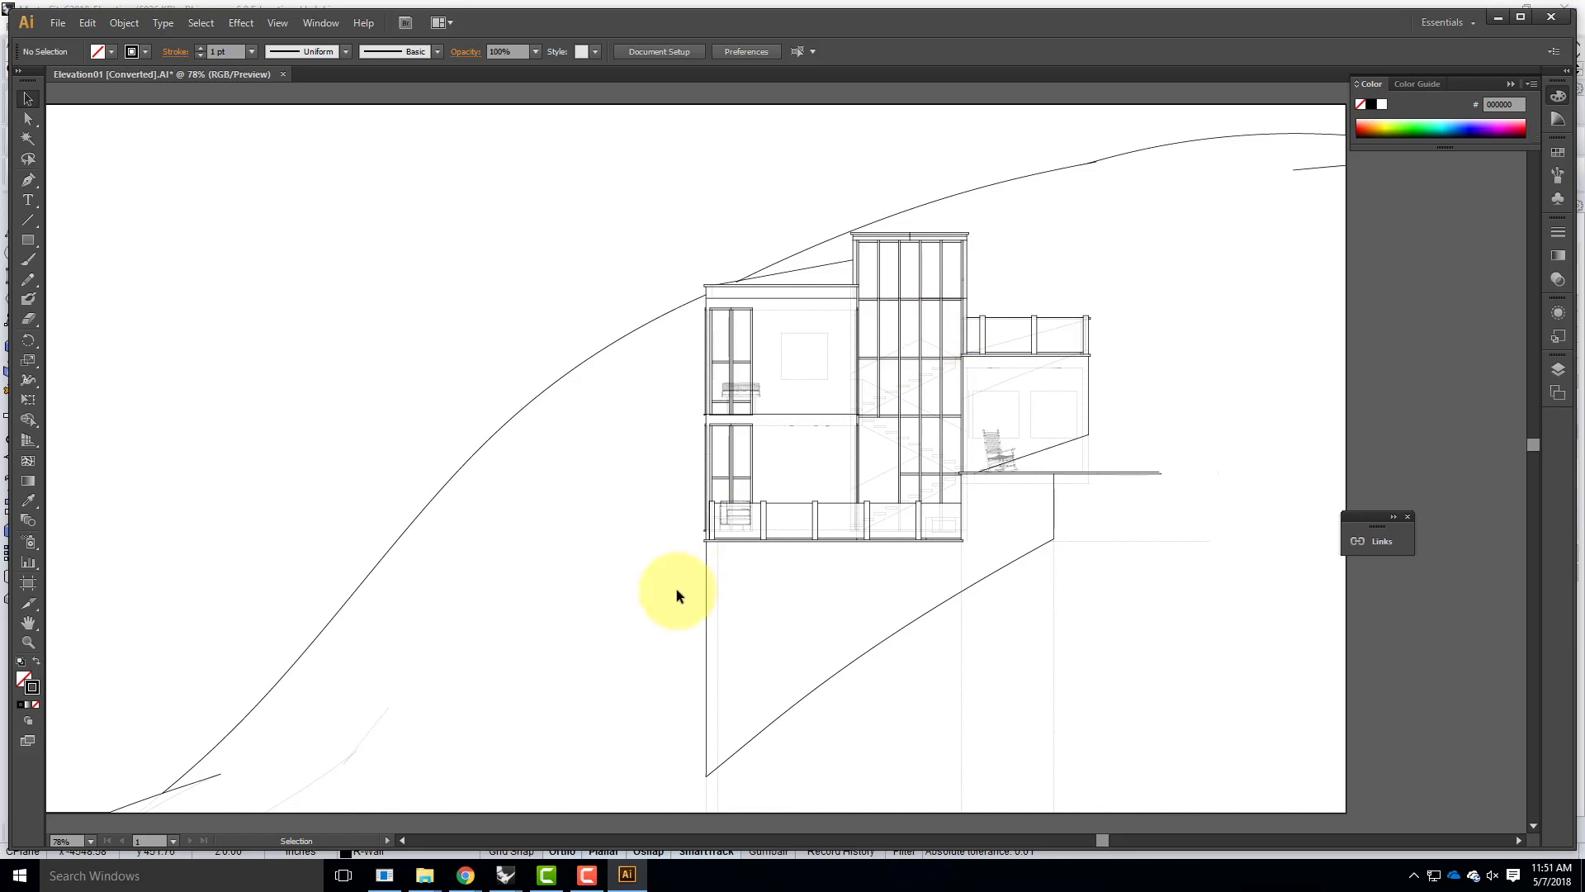
key(ctrl+equal)
key(ctrl+equal)
key(ctrl+equal)
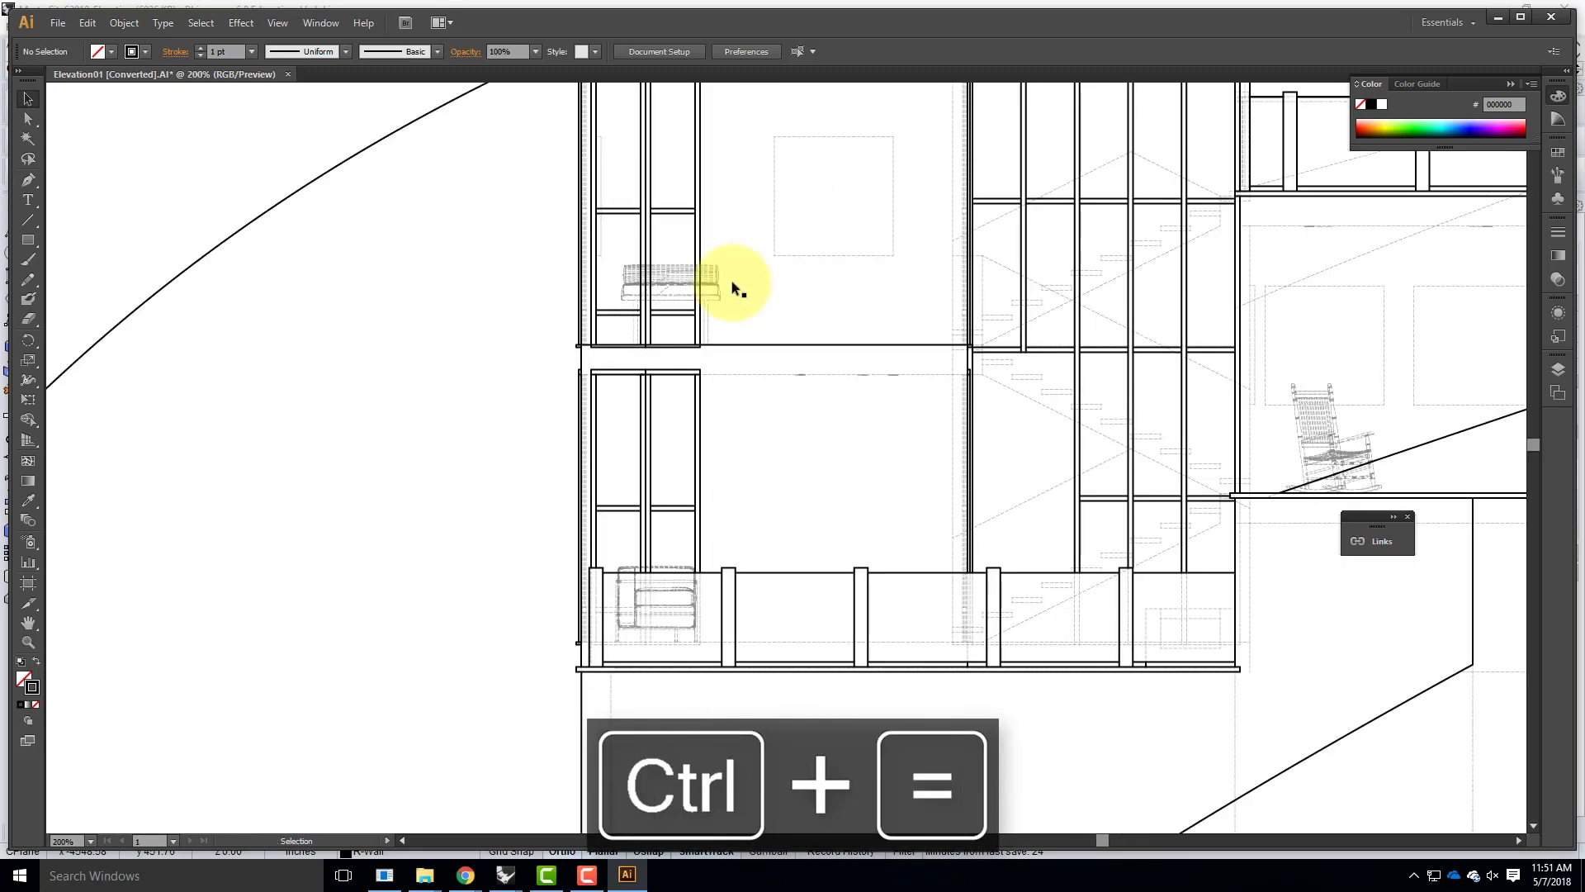
scroll(624, 219, up, 4)
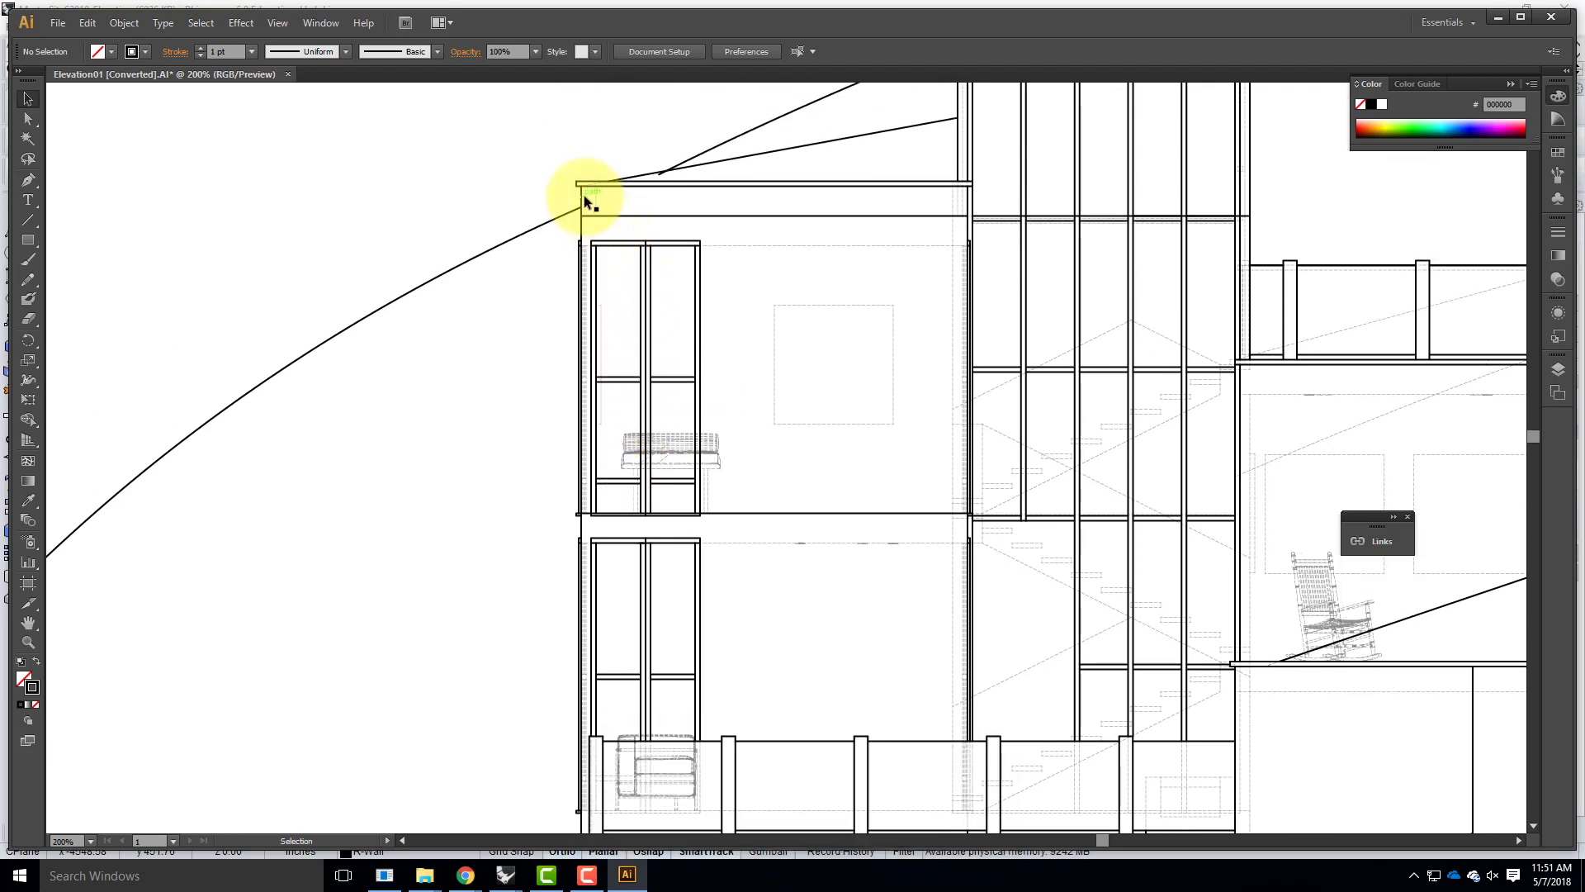
click(583, 195)
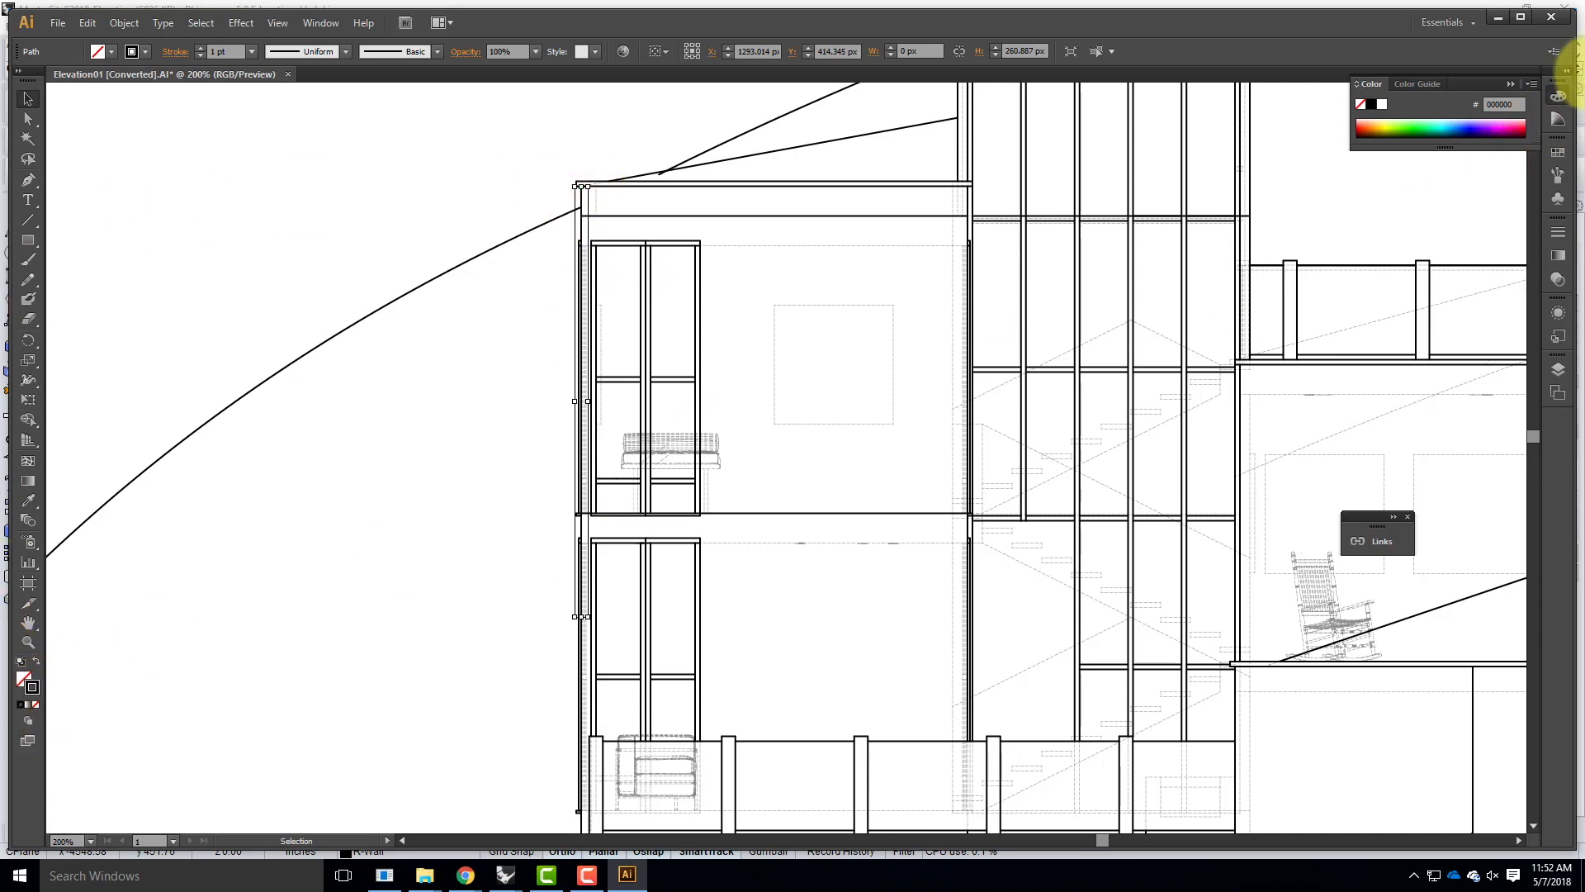
click(1558, 232)
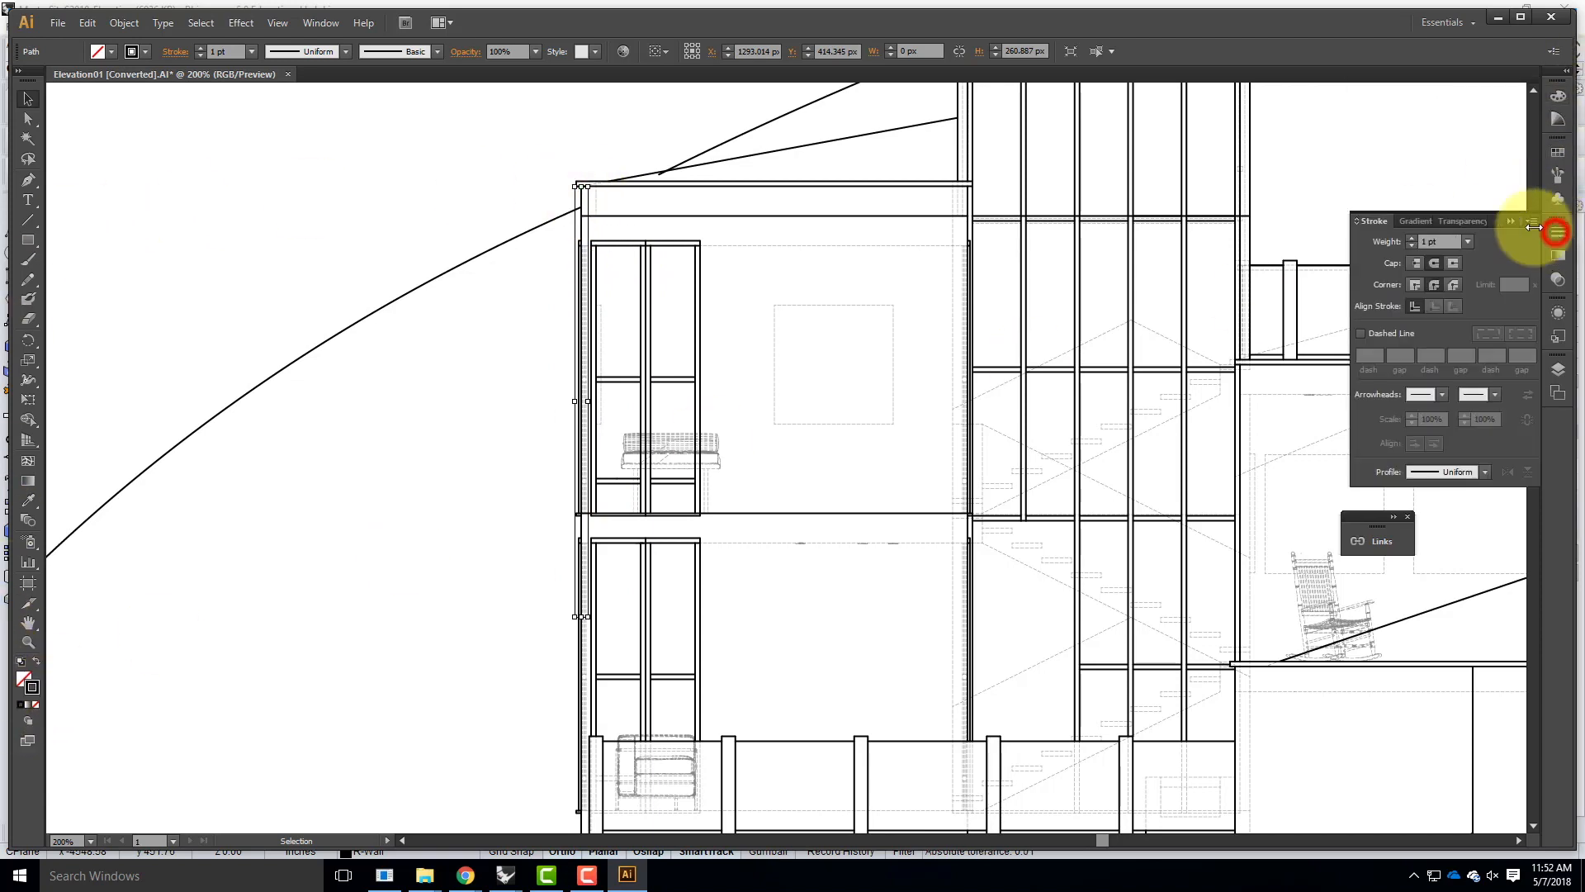
click(1424, 241)
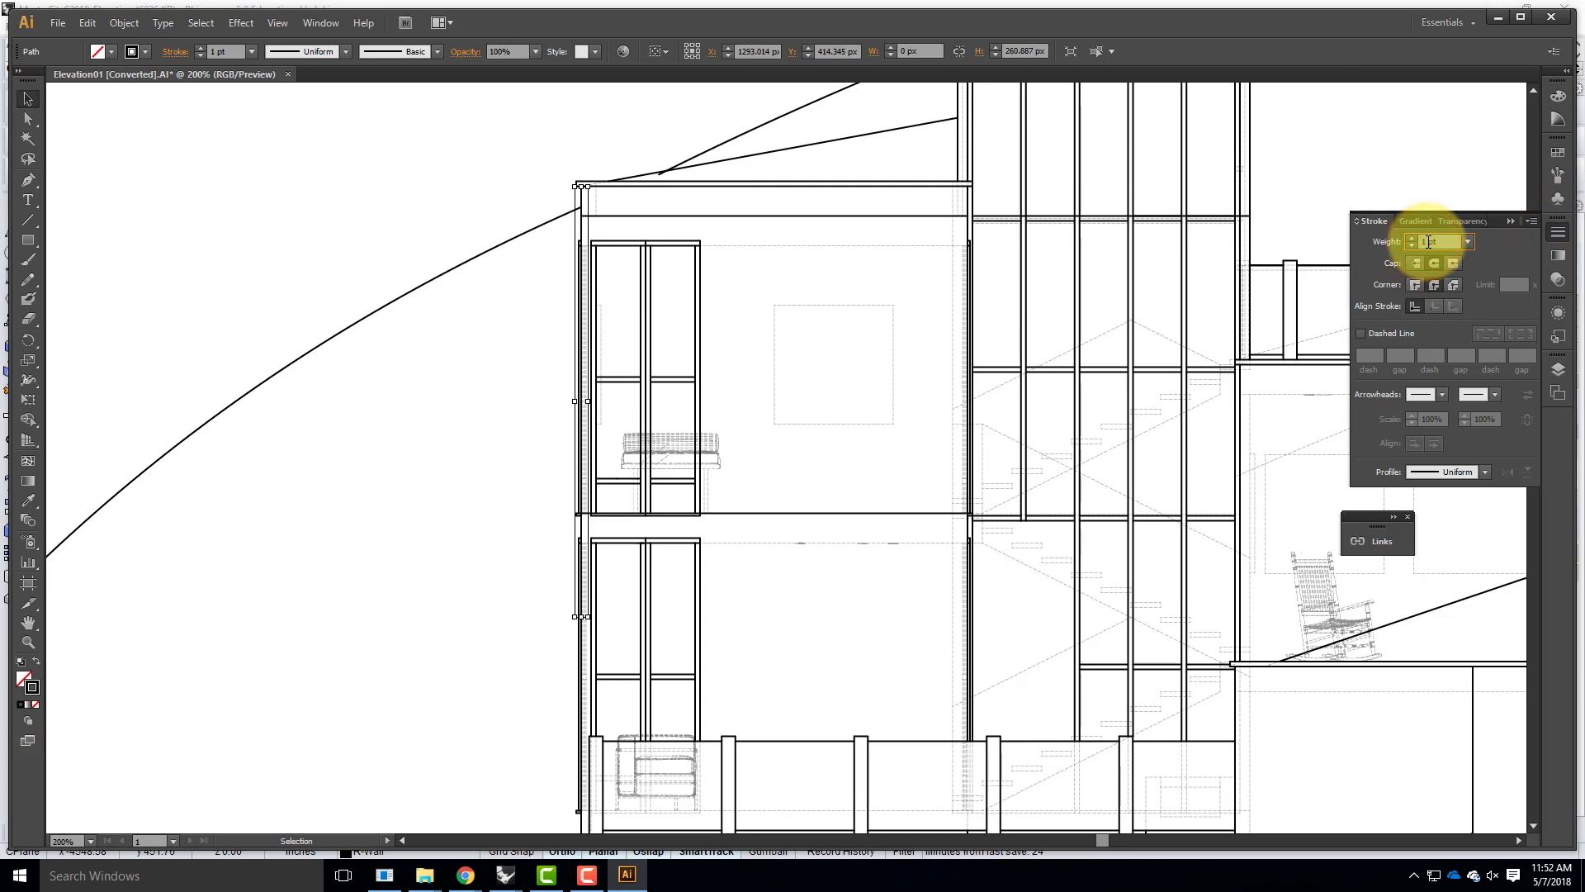
drag(1428, 241, 1449, 242)
text(1.5)
key(Tab)
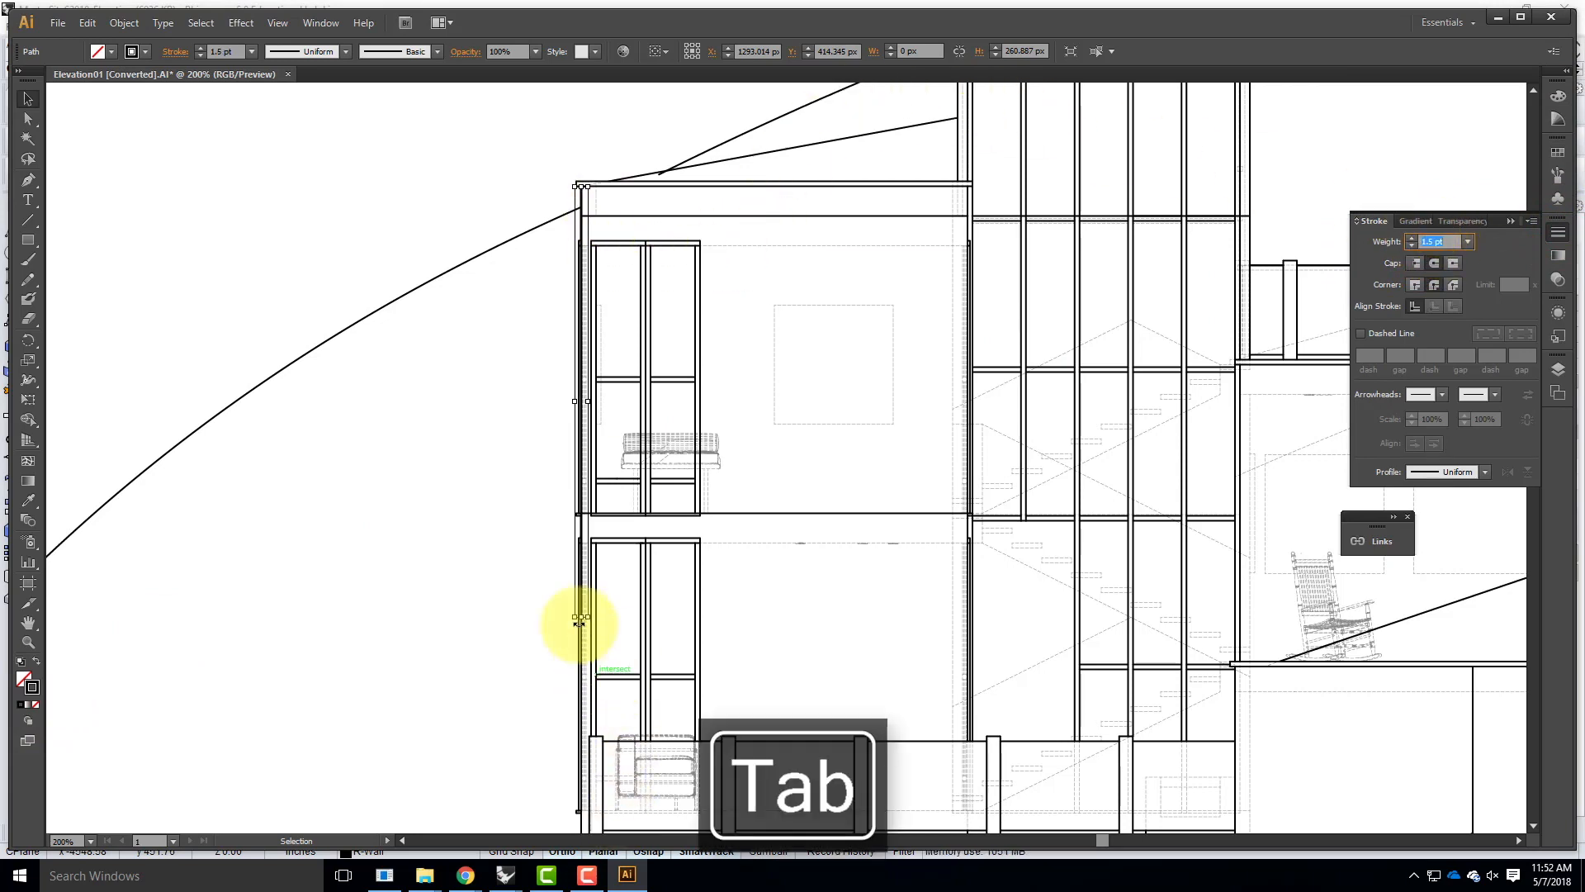
scroll(568, 185, up, 3)
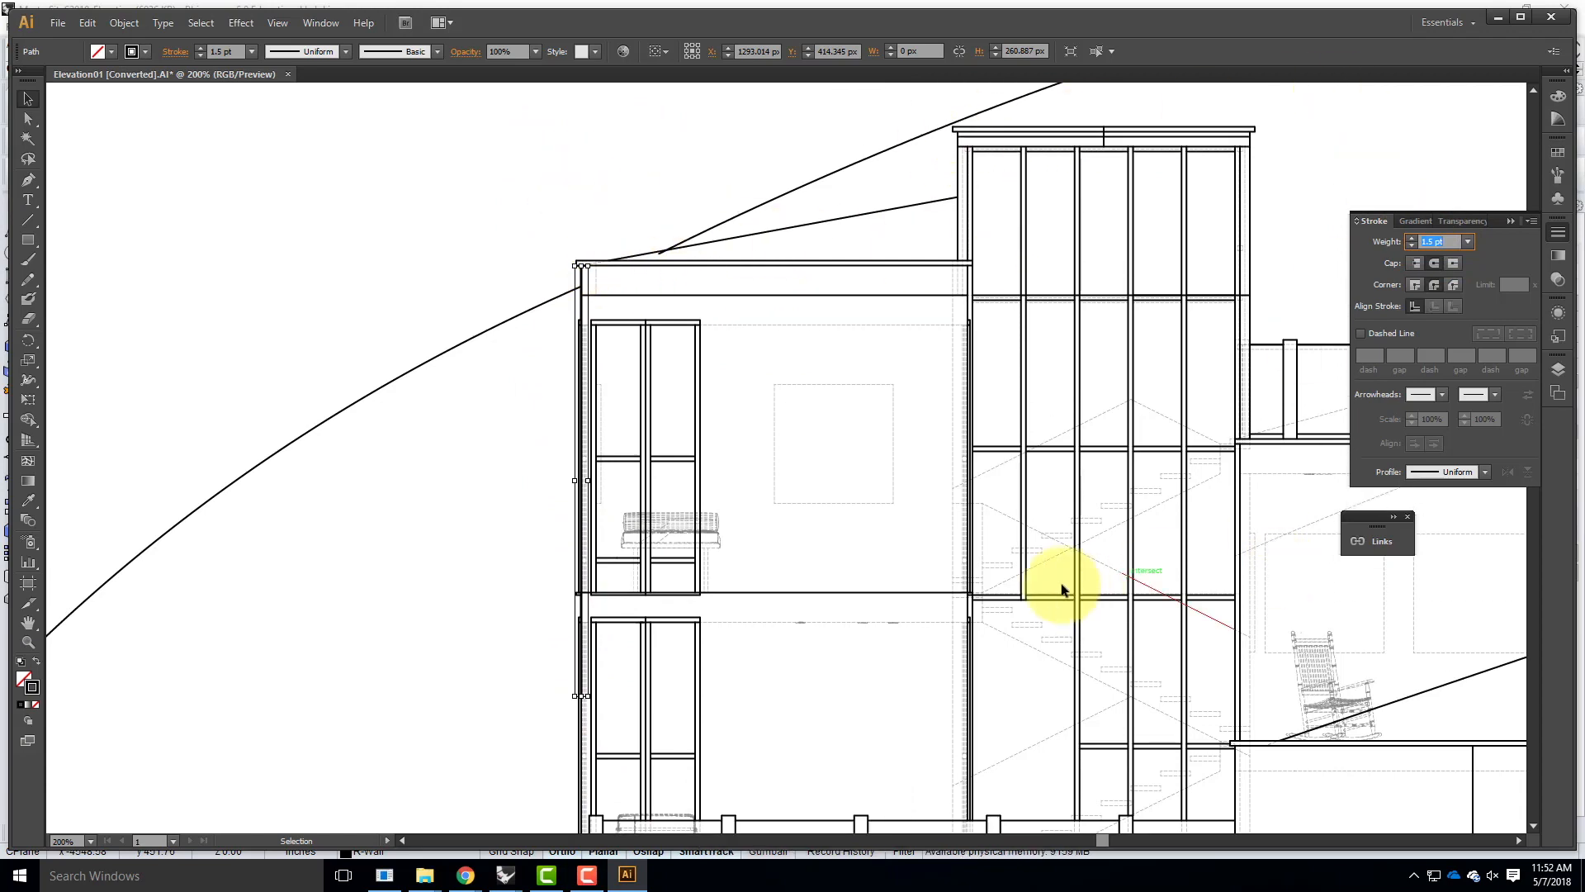
Step: Undo the last stroke weight change and deselect the left wall line
key(ctrl+z)
key(Escape)
click(27, 99)
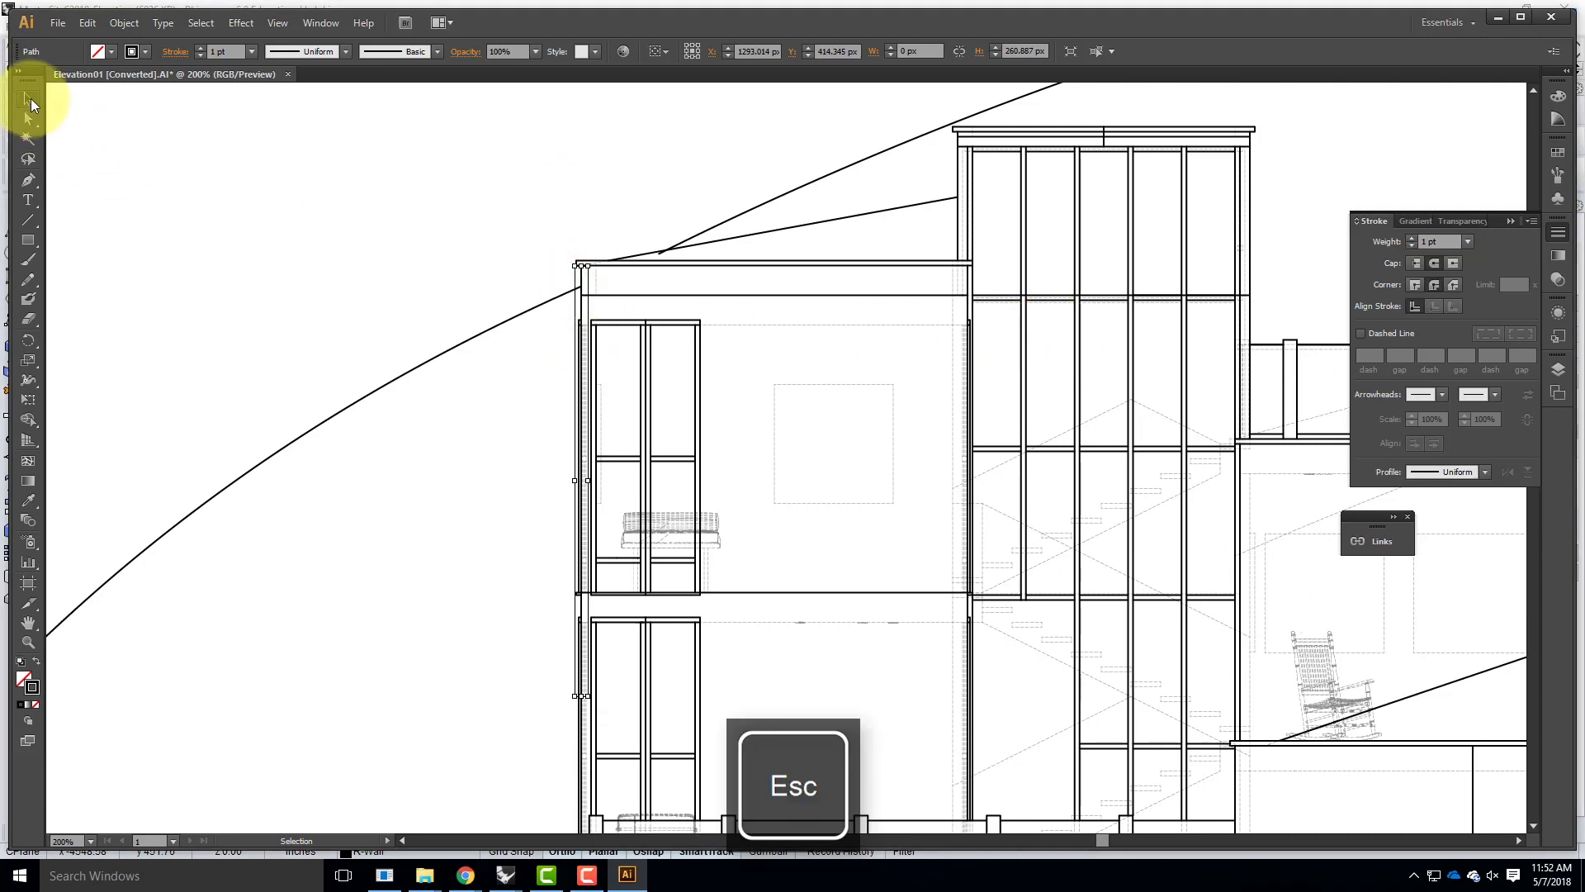
click(101, 133)
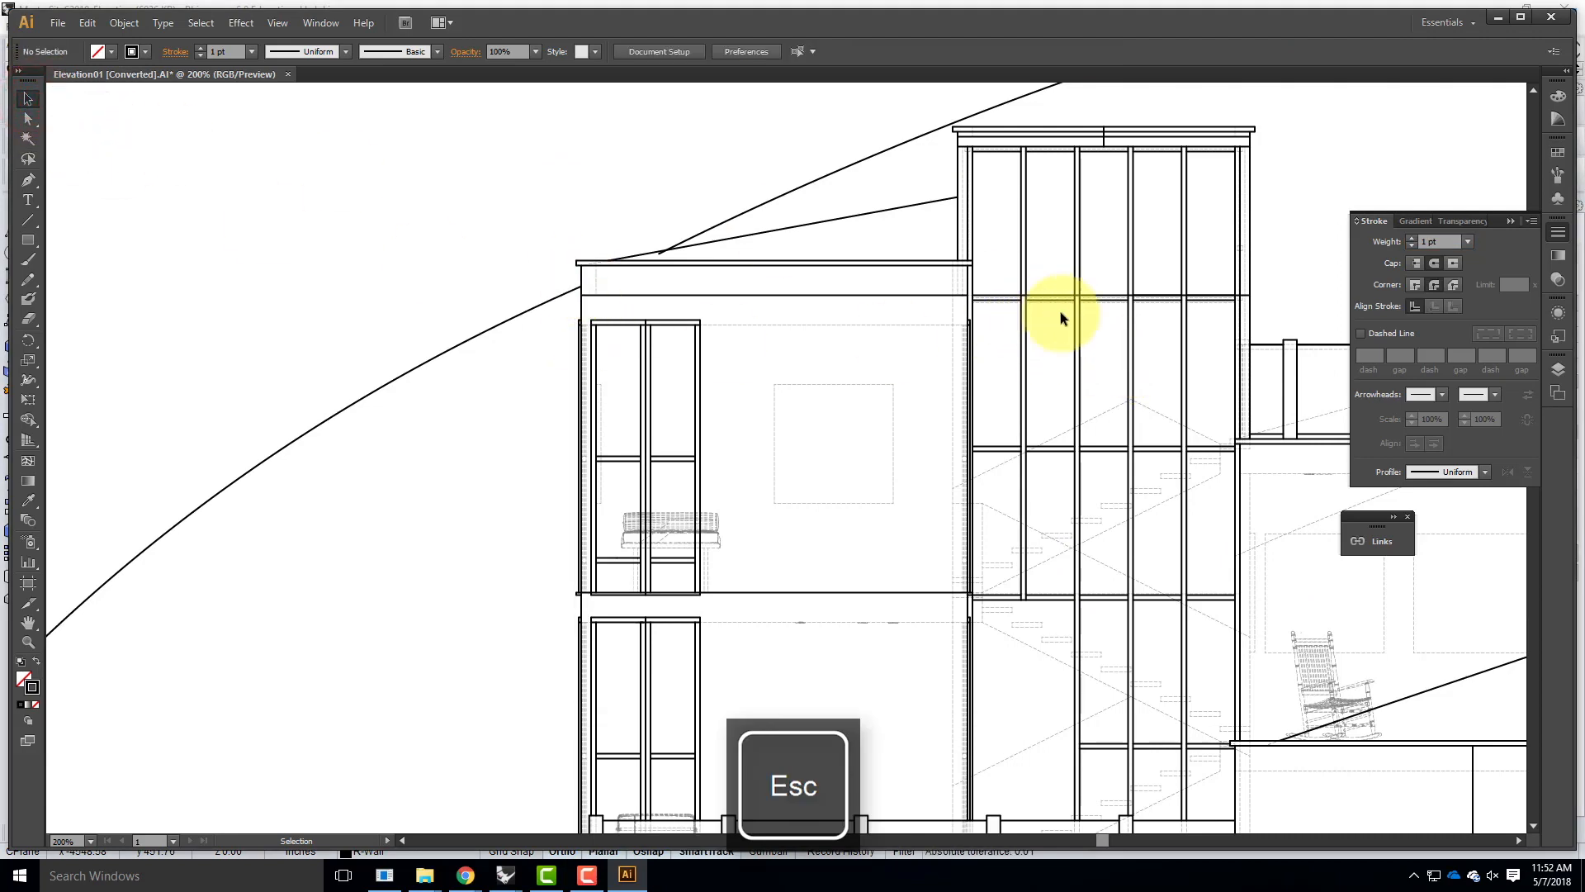
Step: Hide the Make2D::hidden::lines layer and clear the selection of the stair tower's glazing lines
click(1203, 339)
click(1024, 239)
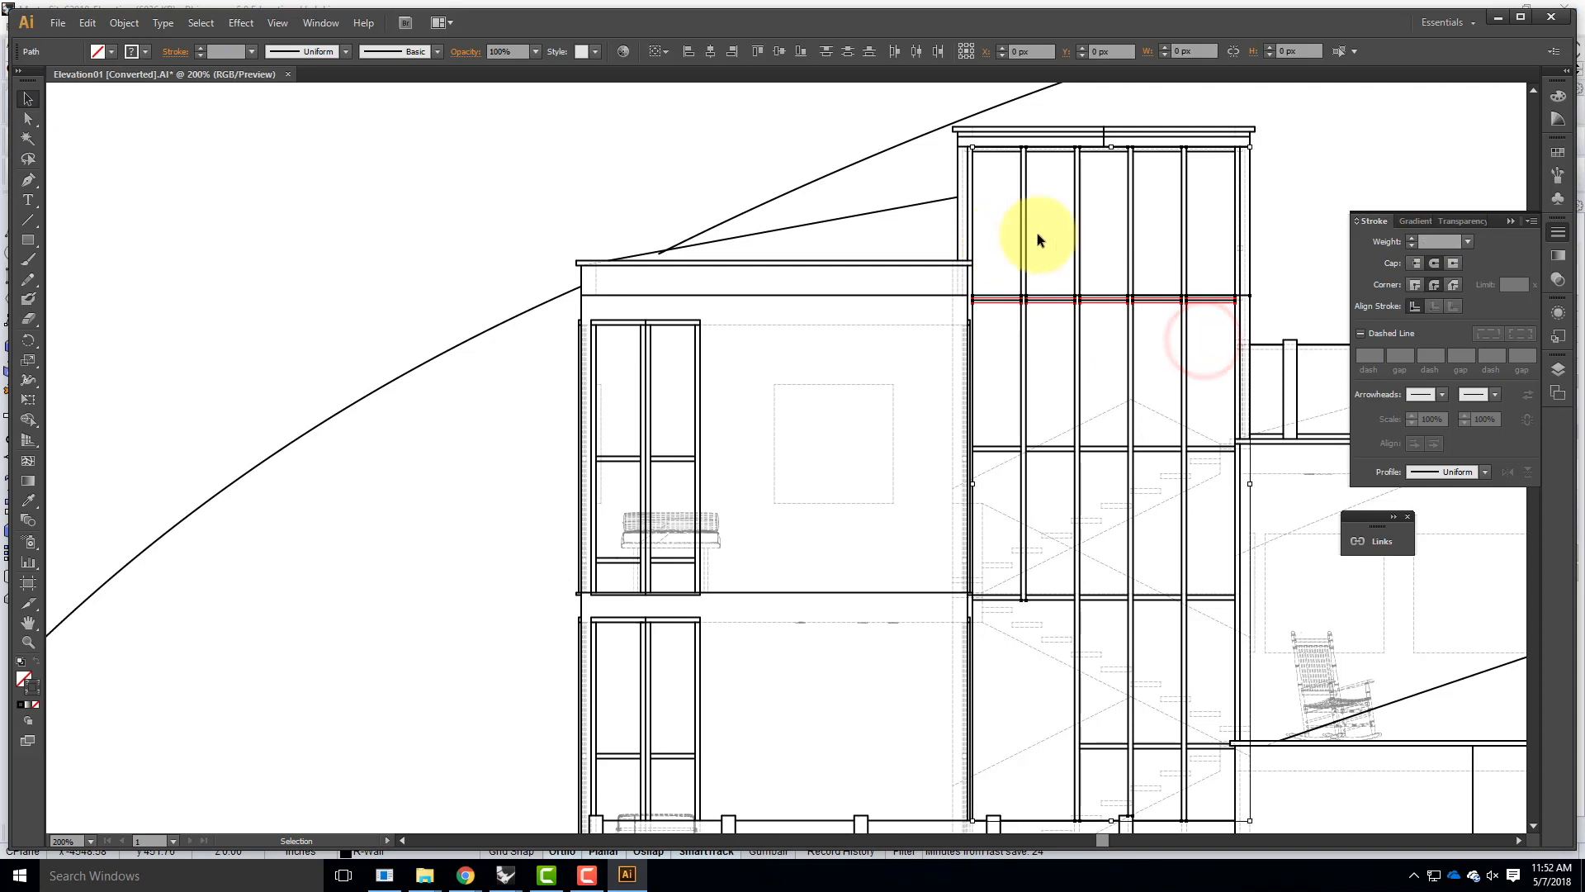
click(1558, 369)
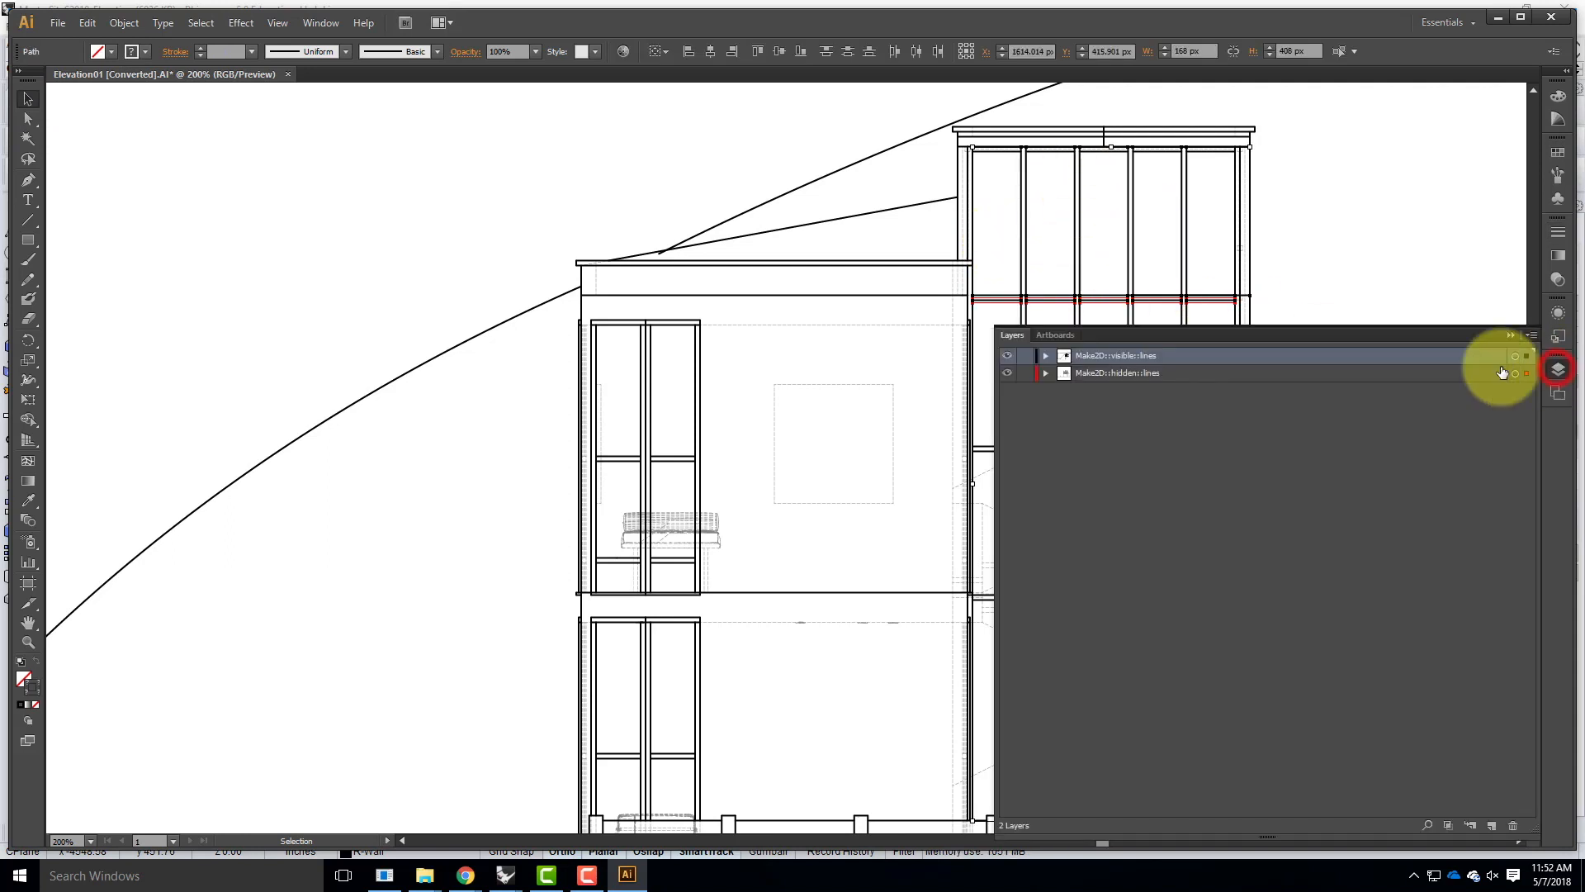
click(1010, 374)
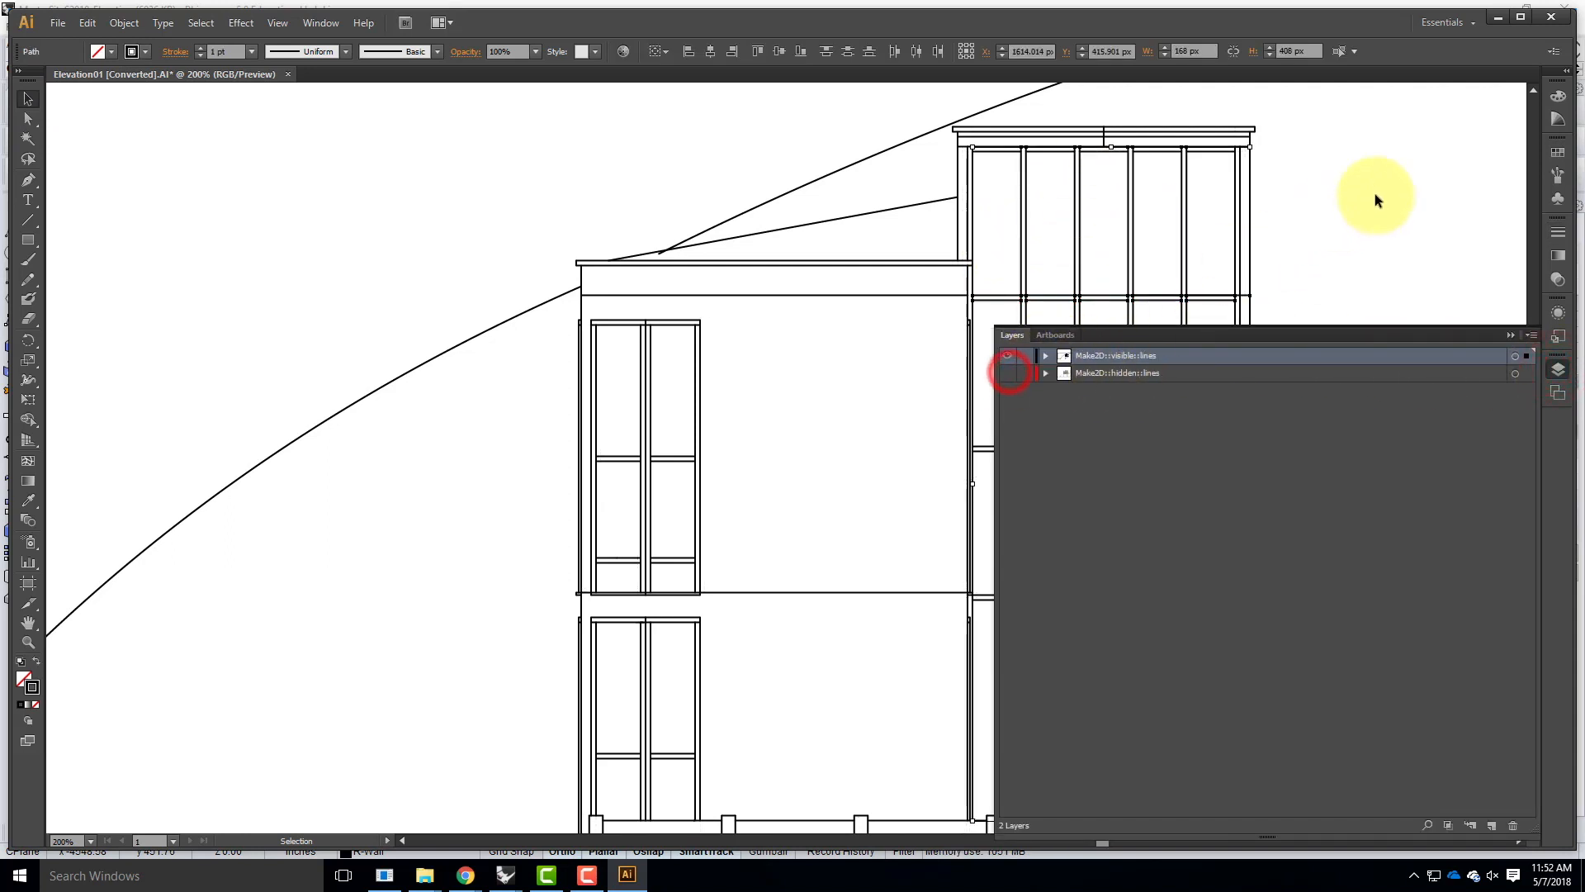
click(1376, 191)
click(1511, 334)
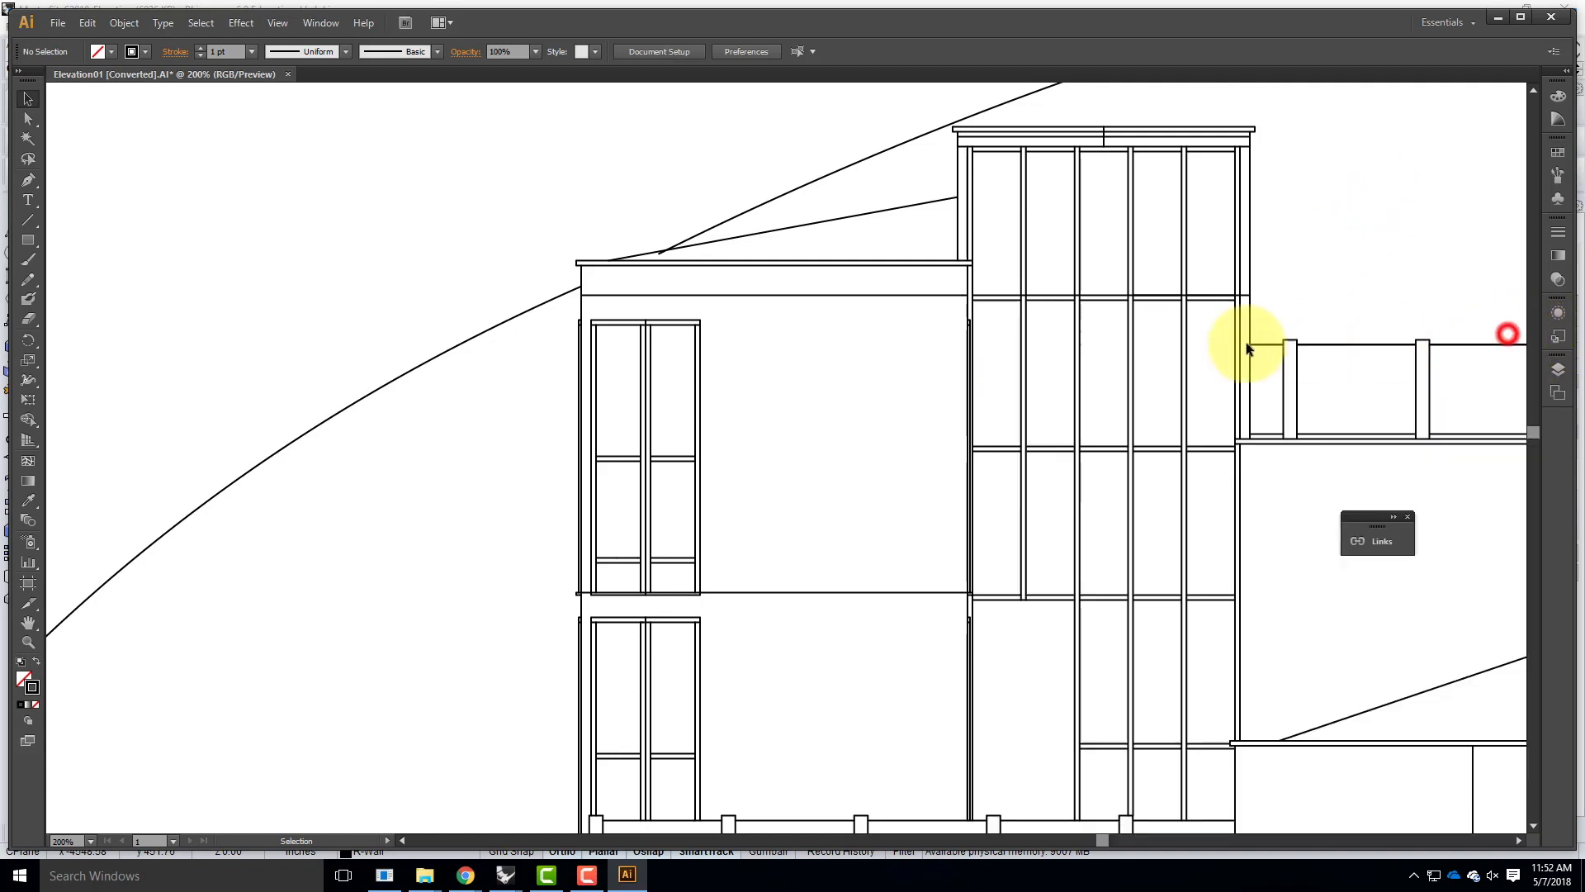
Step: Set the stroke weight of the stair tower's window mullion lines to 0.5 pt and clear the selection
click(1209, 633)
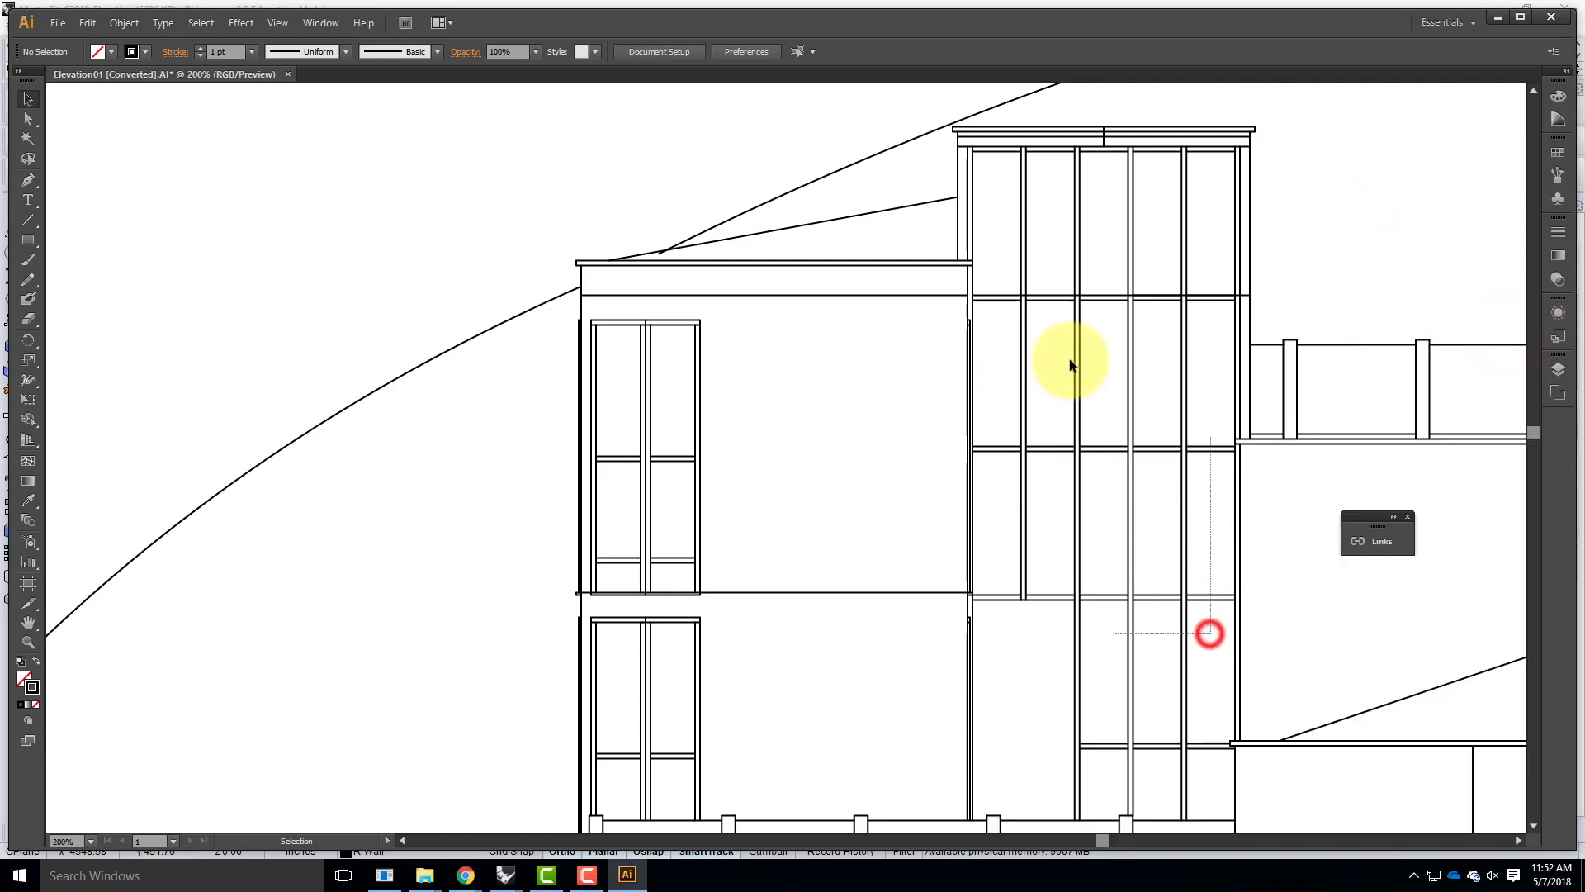
click(1003, 229)
scroll(1142, 198, down, 2)
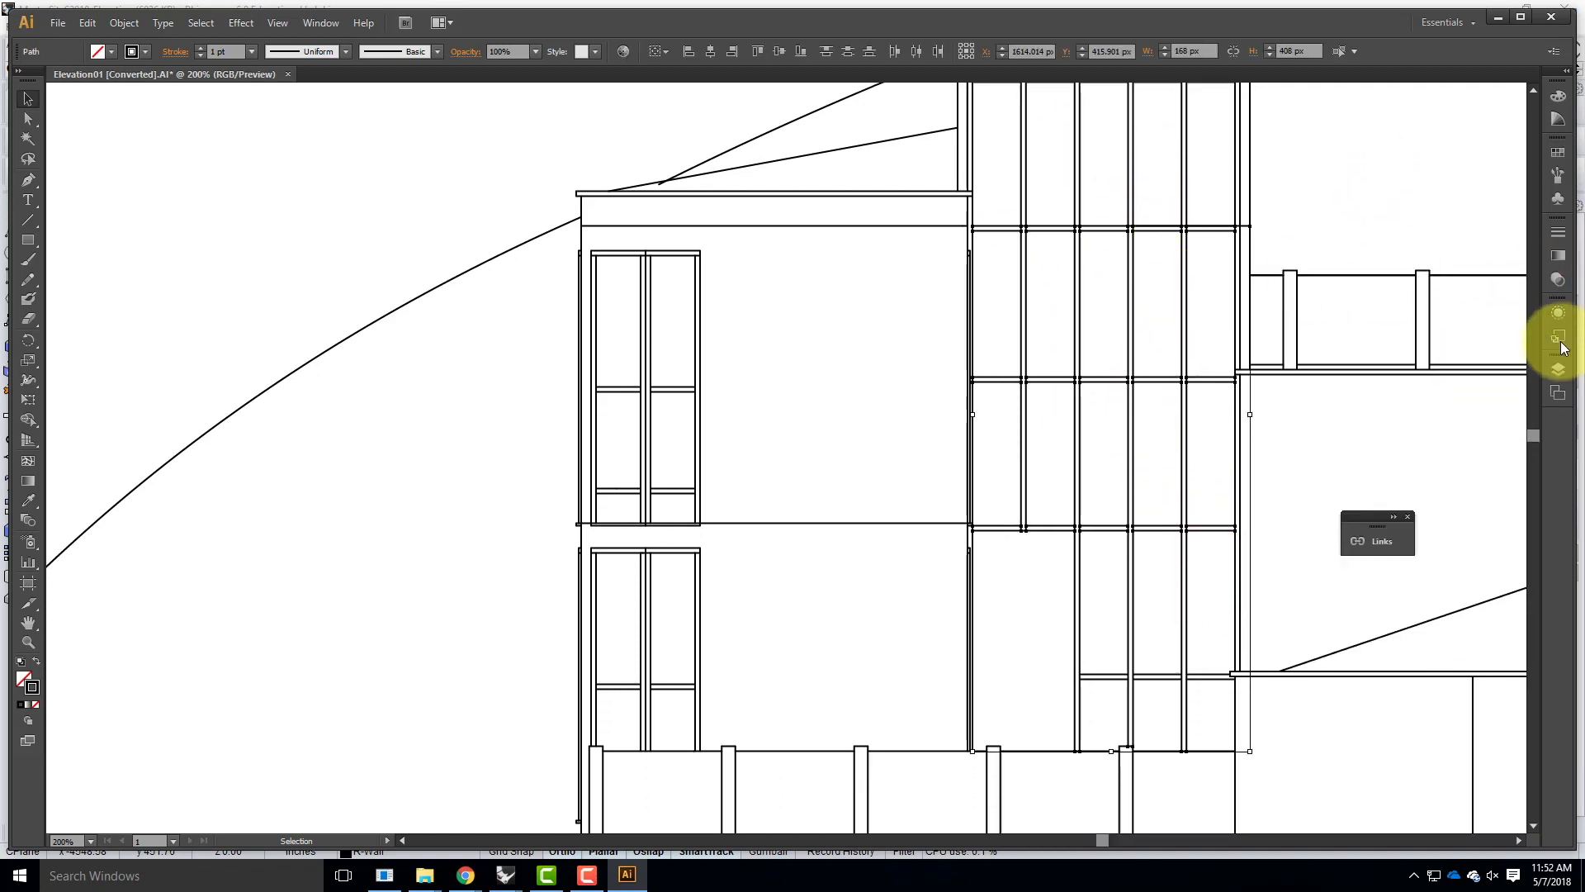
click(1558, 234)
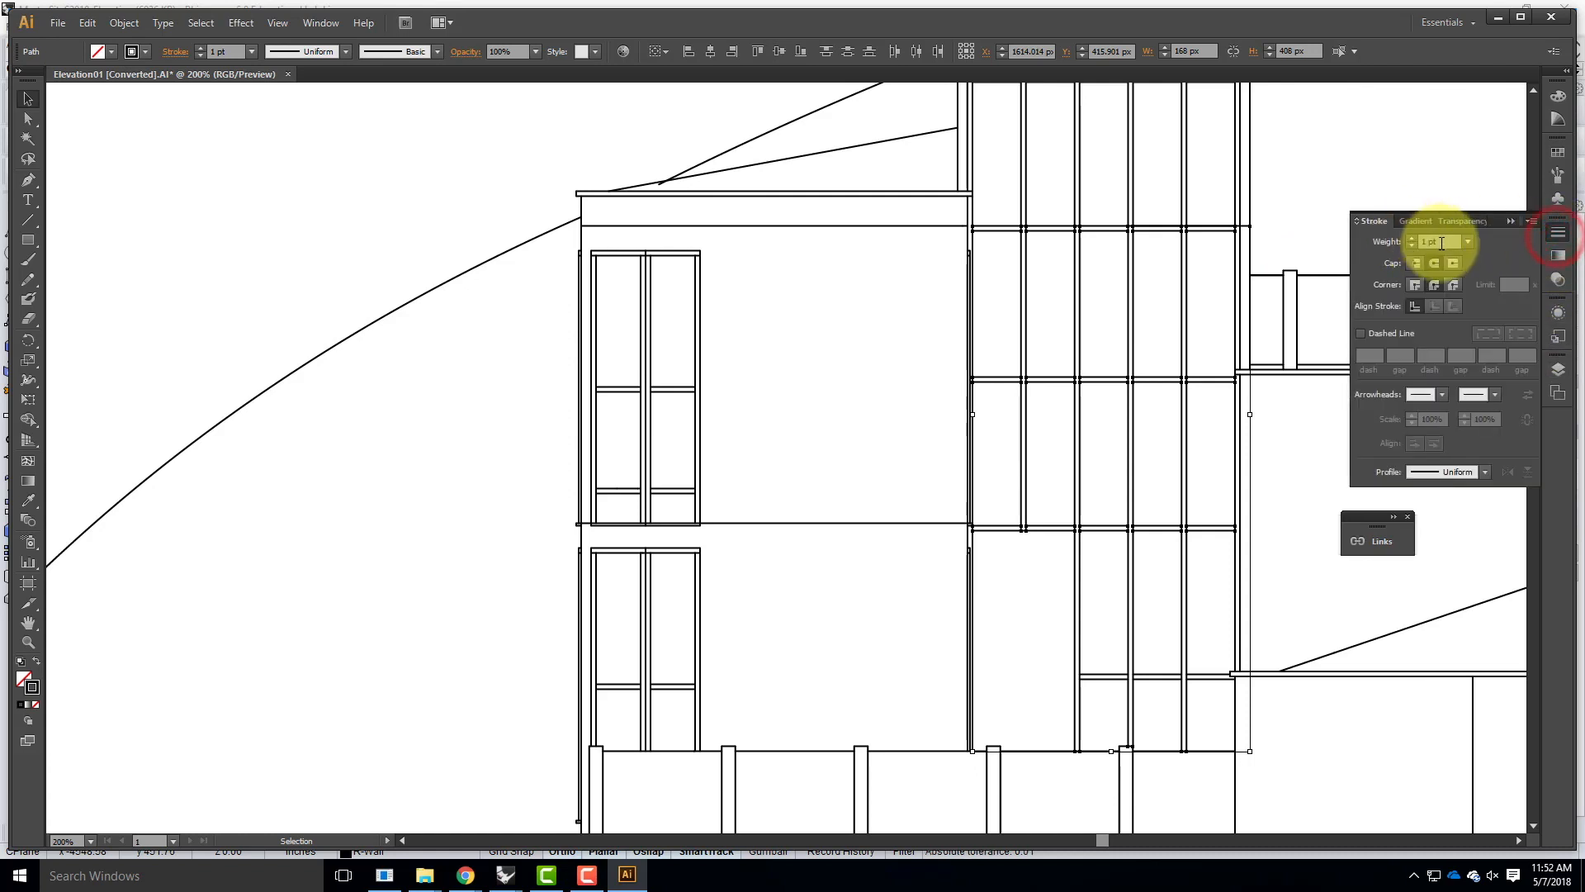
click(1439, 242)
text(0.5)
key(Tab)
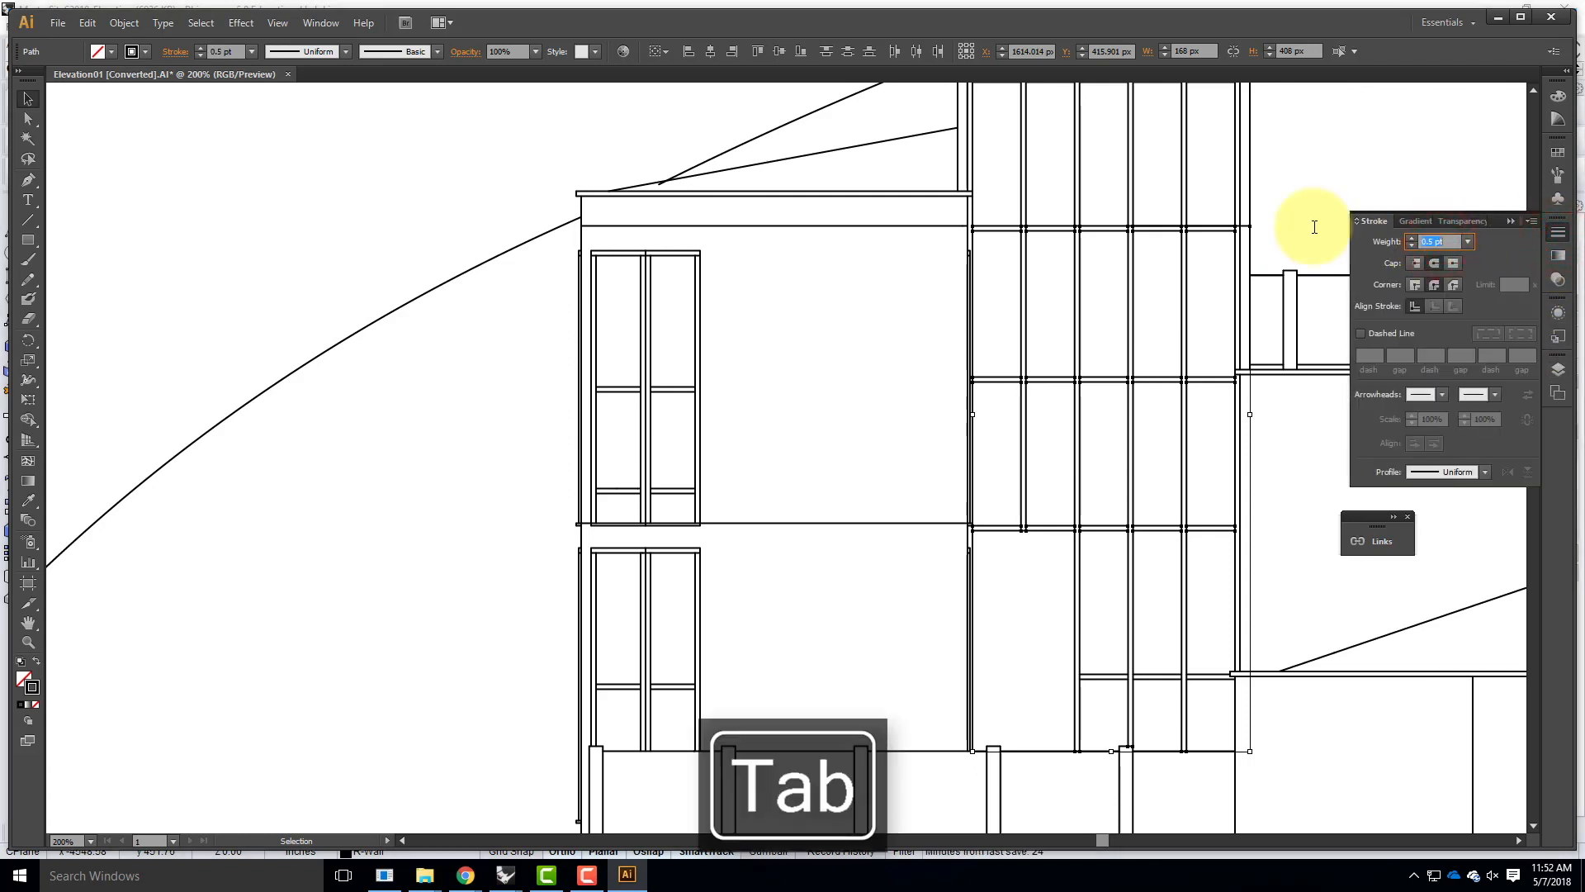
click(1305, 171)
scroll(1189, 183, down, 1)
scroll(1189, 184, down, 2)
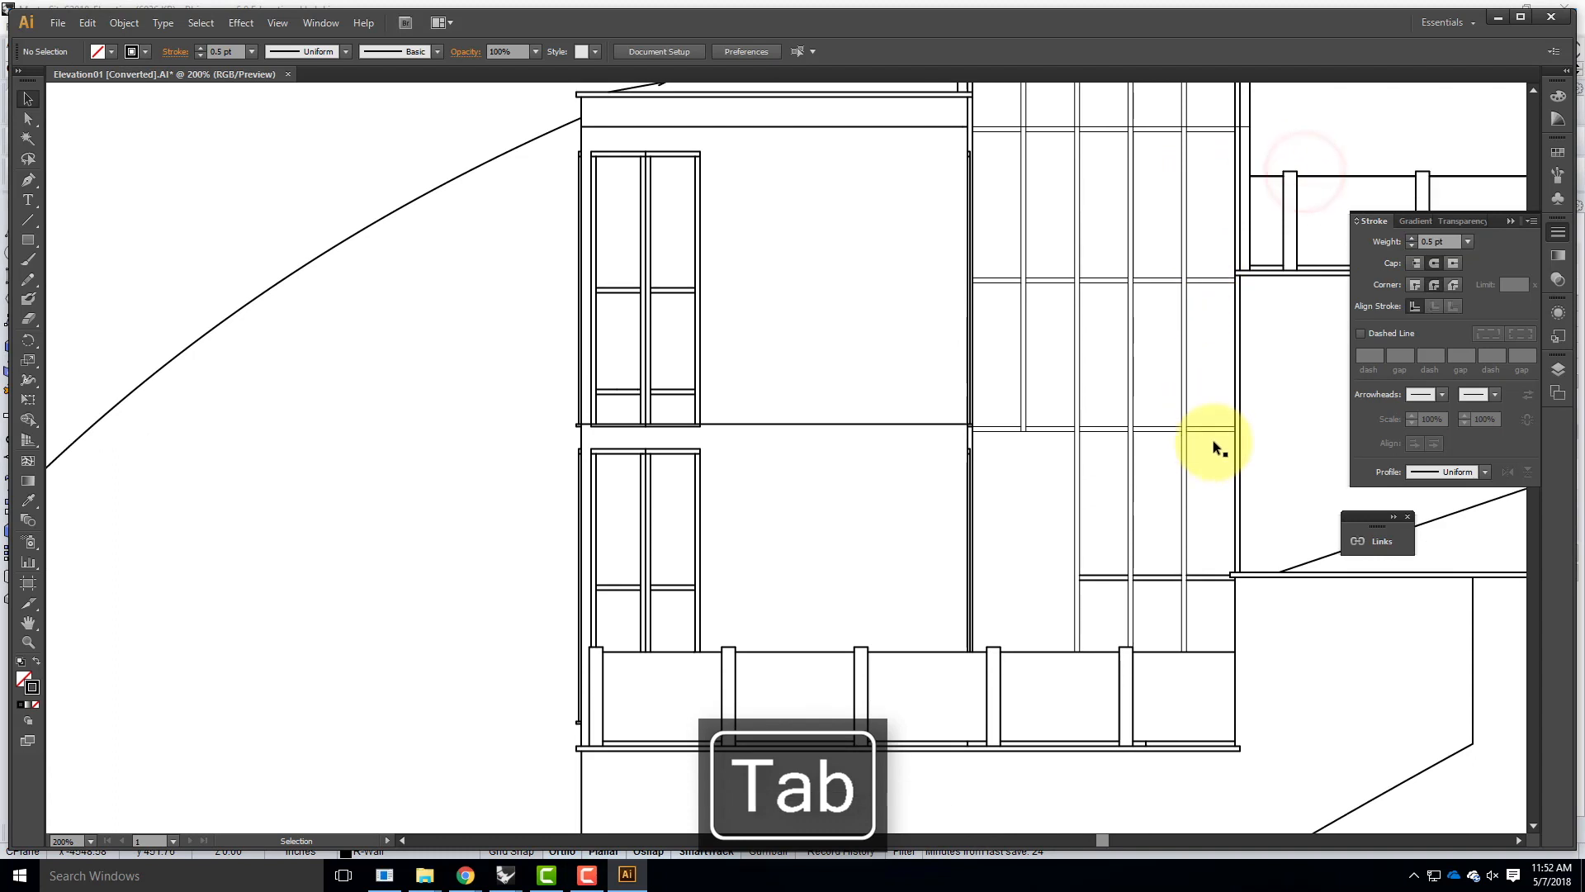
Step: Set the remaining heavy mullion lines in the stair tower's lowest glazing bays to 0.5 pt
drag(1204, 607, 1079, 536)
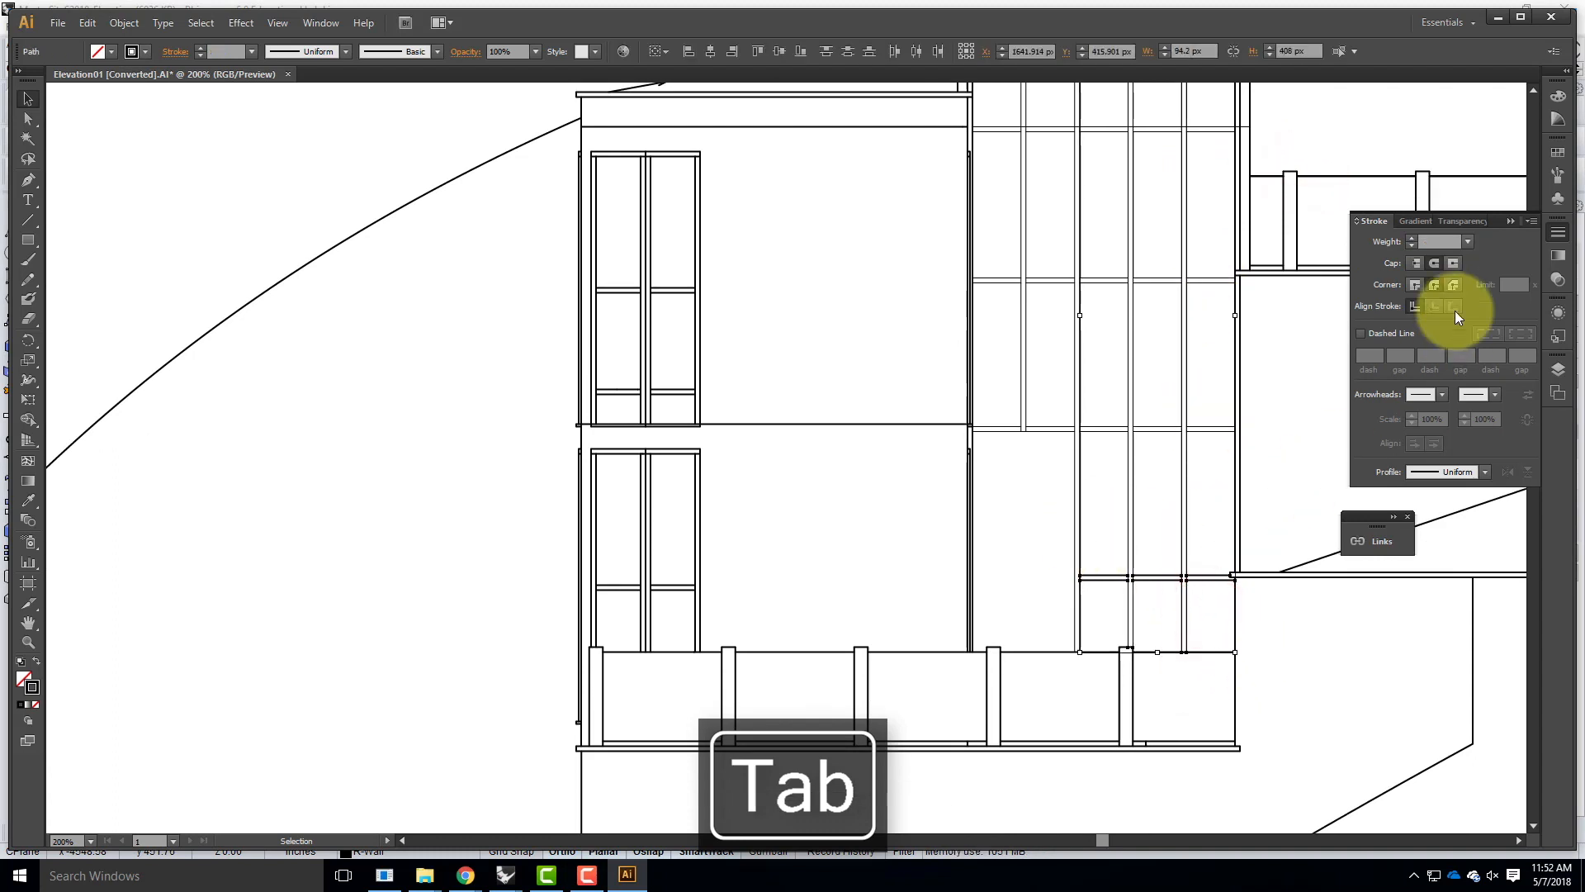
click(1444, 239)
text(0.5)
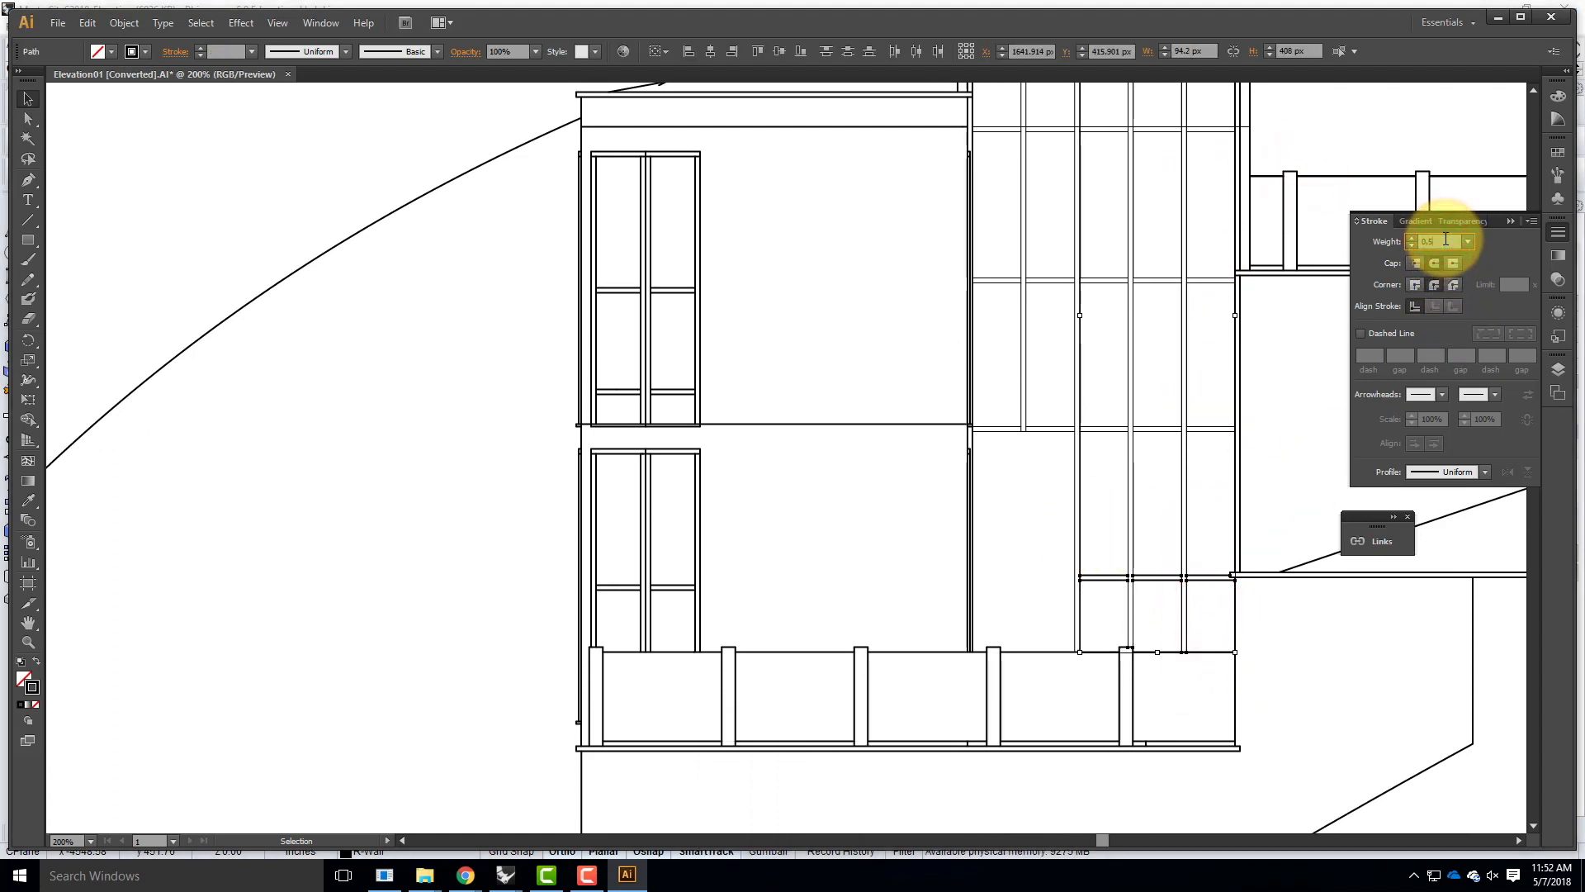
key(Tab)
click(1100, 463)
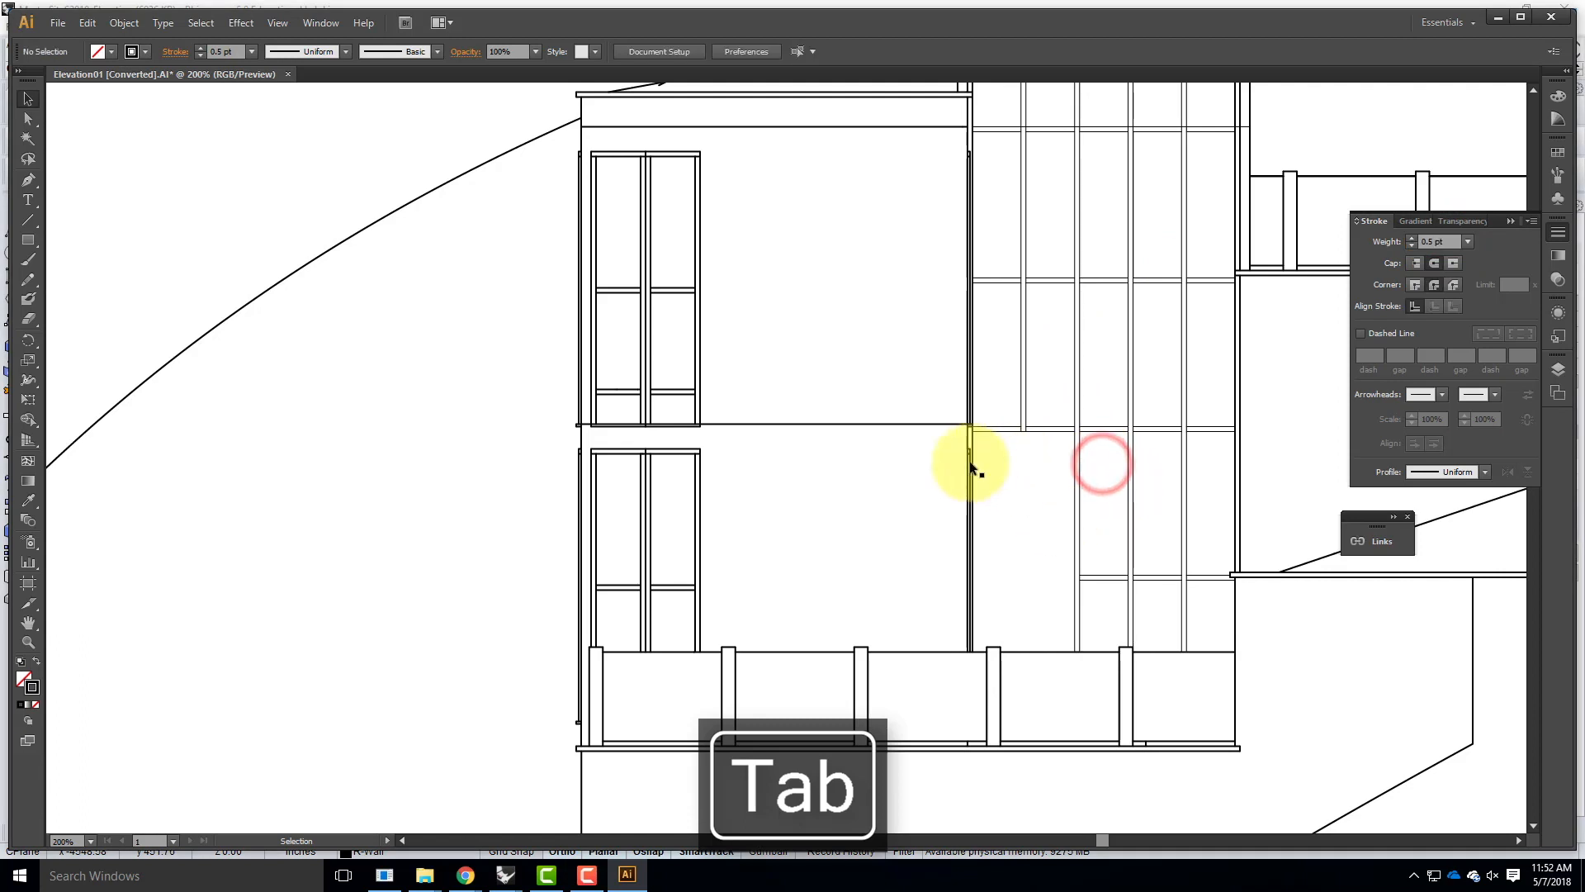
Step: Delete the horizontal floor line across the left wall, including its short leftover piece at the wall's left edge
scroll(972, 495, up, 1)
scroll(971, 523, up, 2)
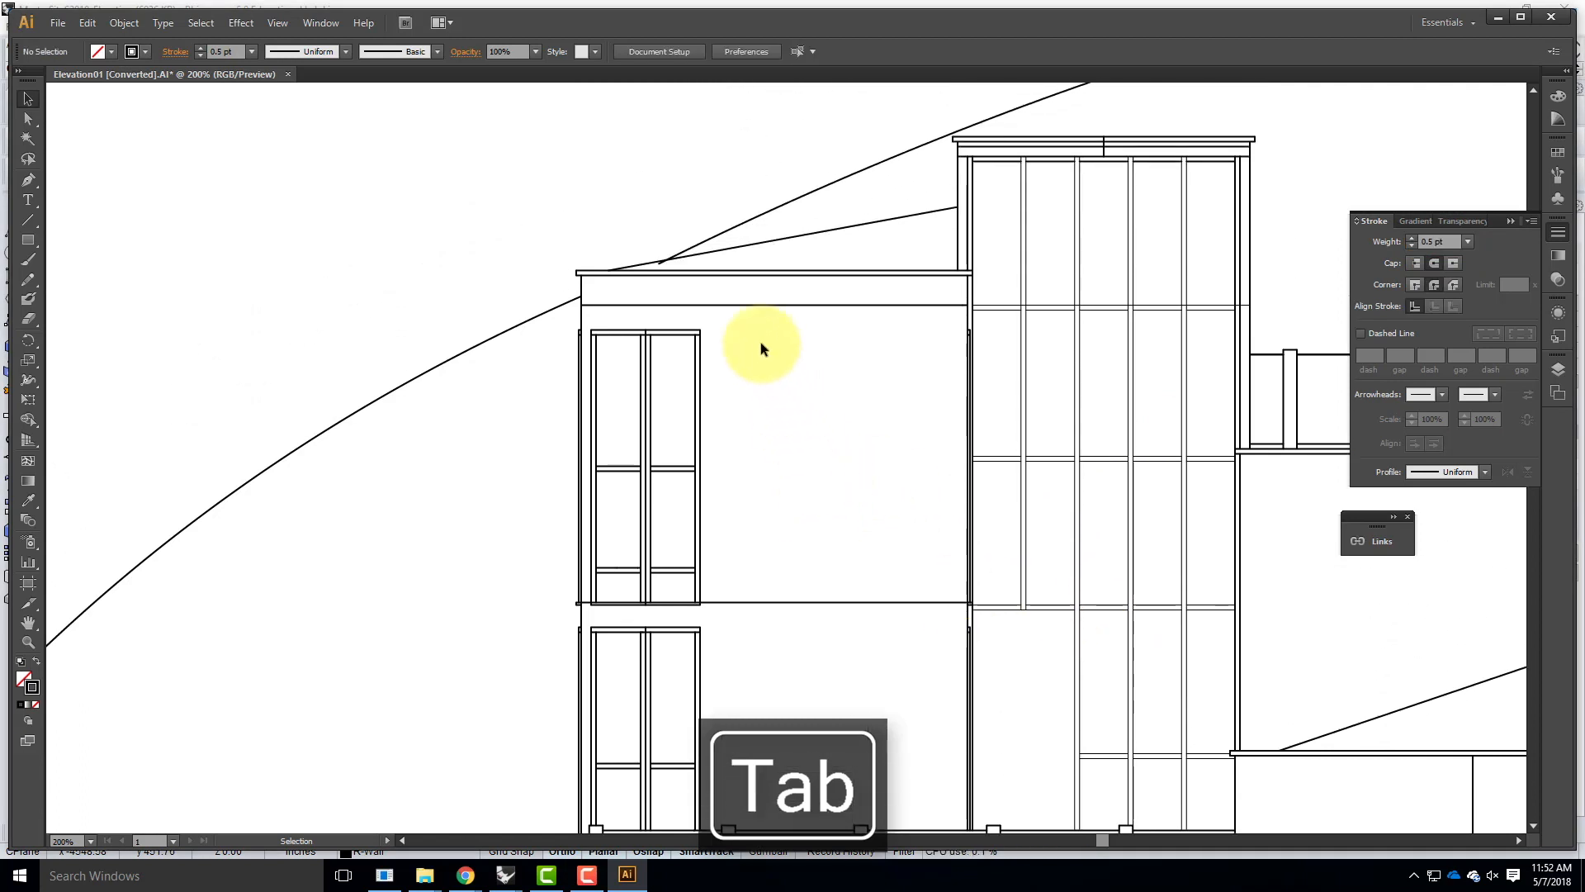
click(769, 603)
key(Delete)
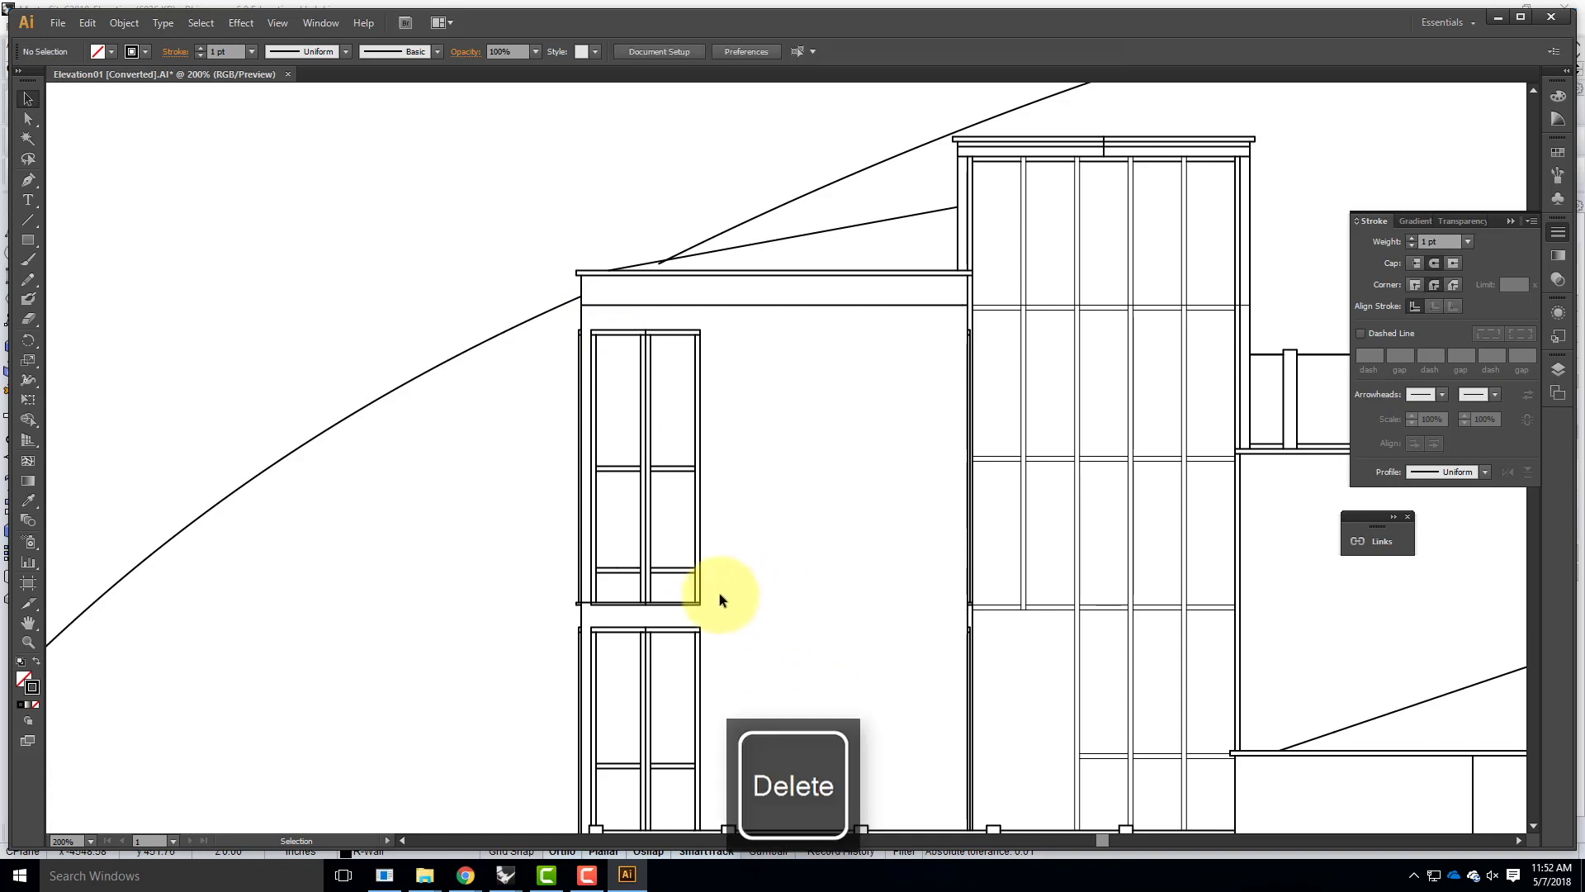
click(585, 602)
key(Delete)
click(594, 319)
click(585, 320)
drag(581, 314, 725, 531)
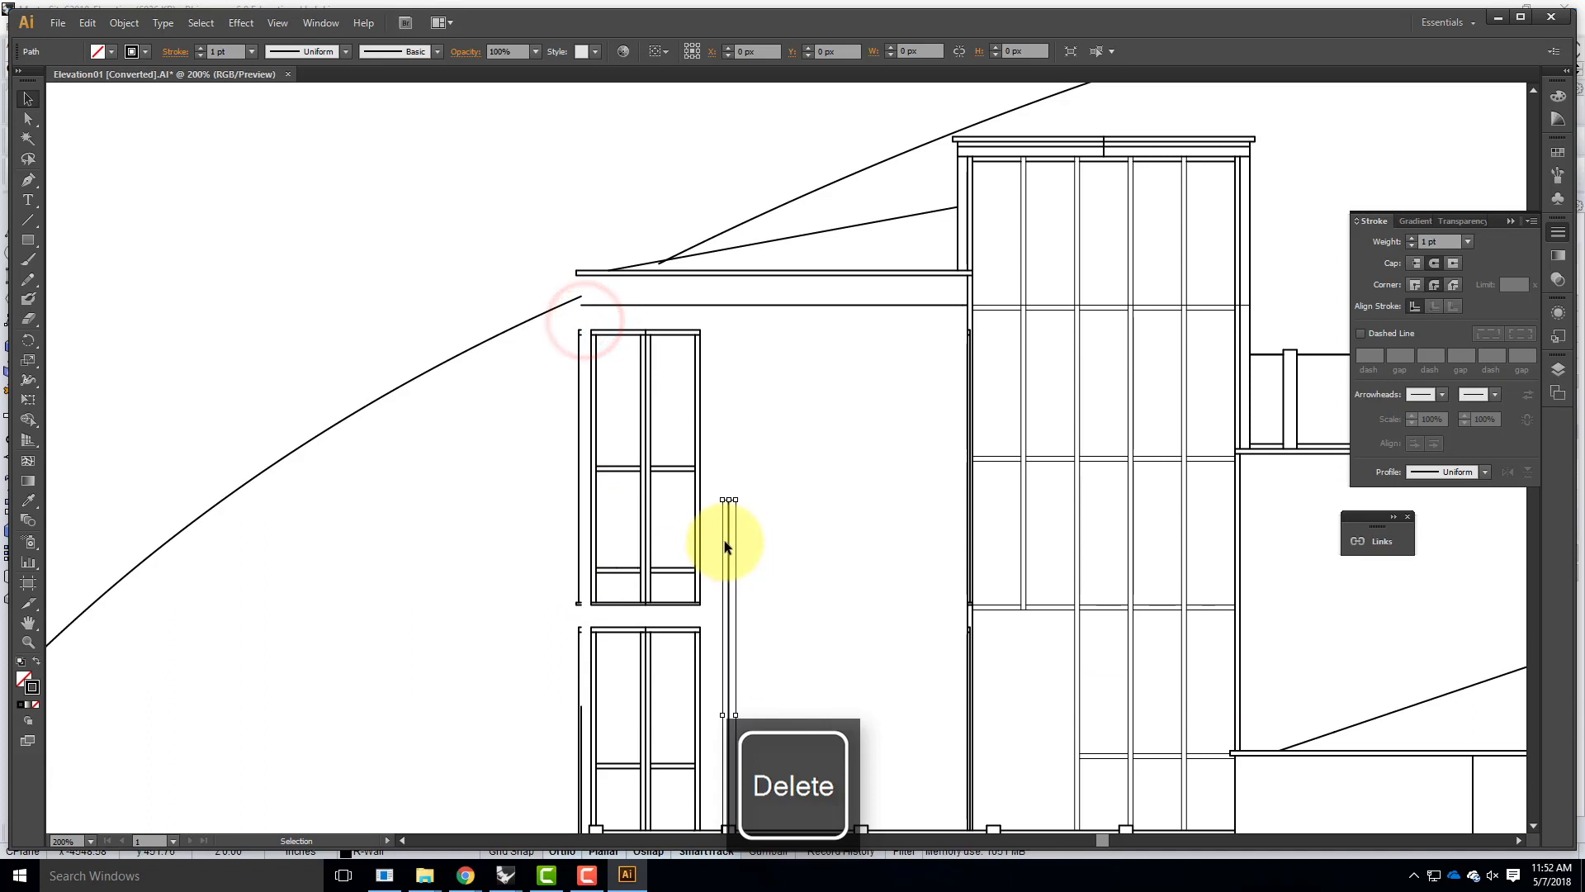
key(ctrl+z)
Step: Set the stroke weight of all lines of the left wall's upper window to 0.5 pt
click(588, 322)
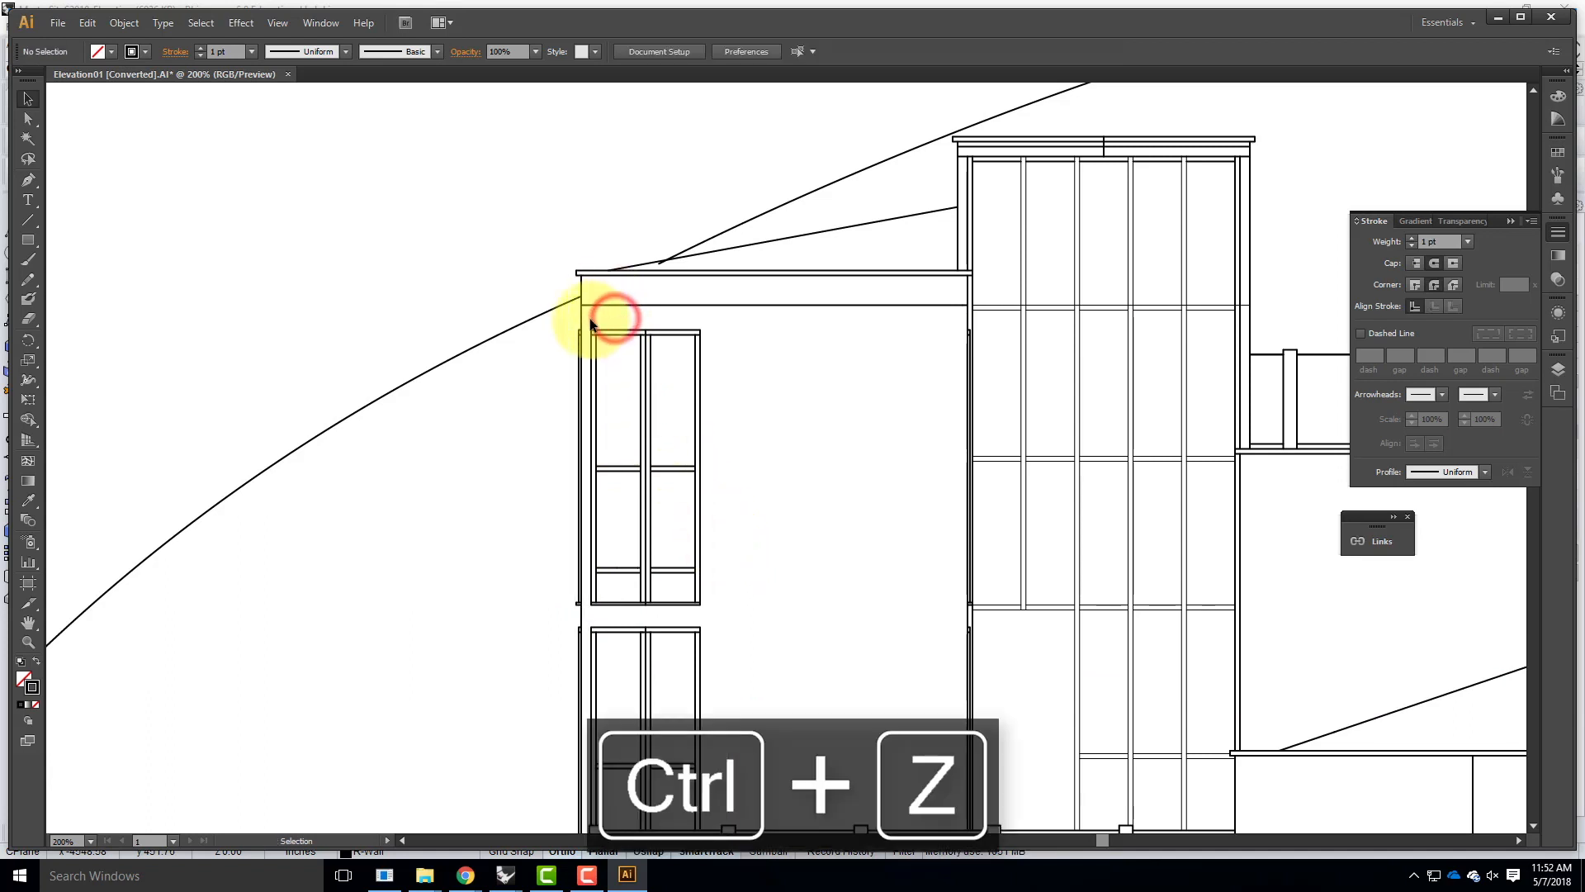
drag(588, 322, 740, 612)
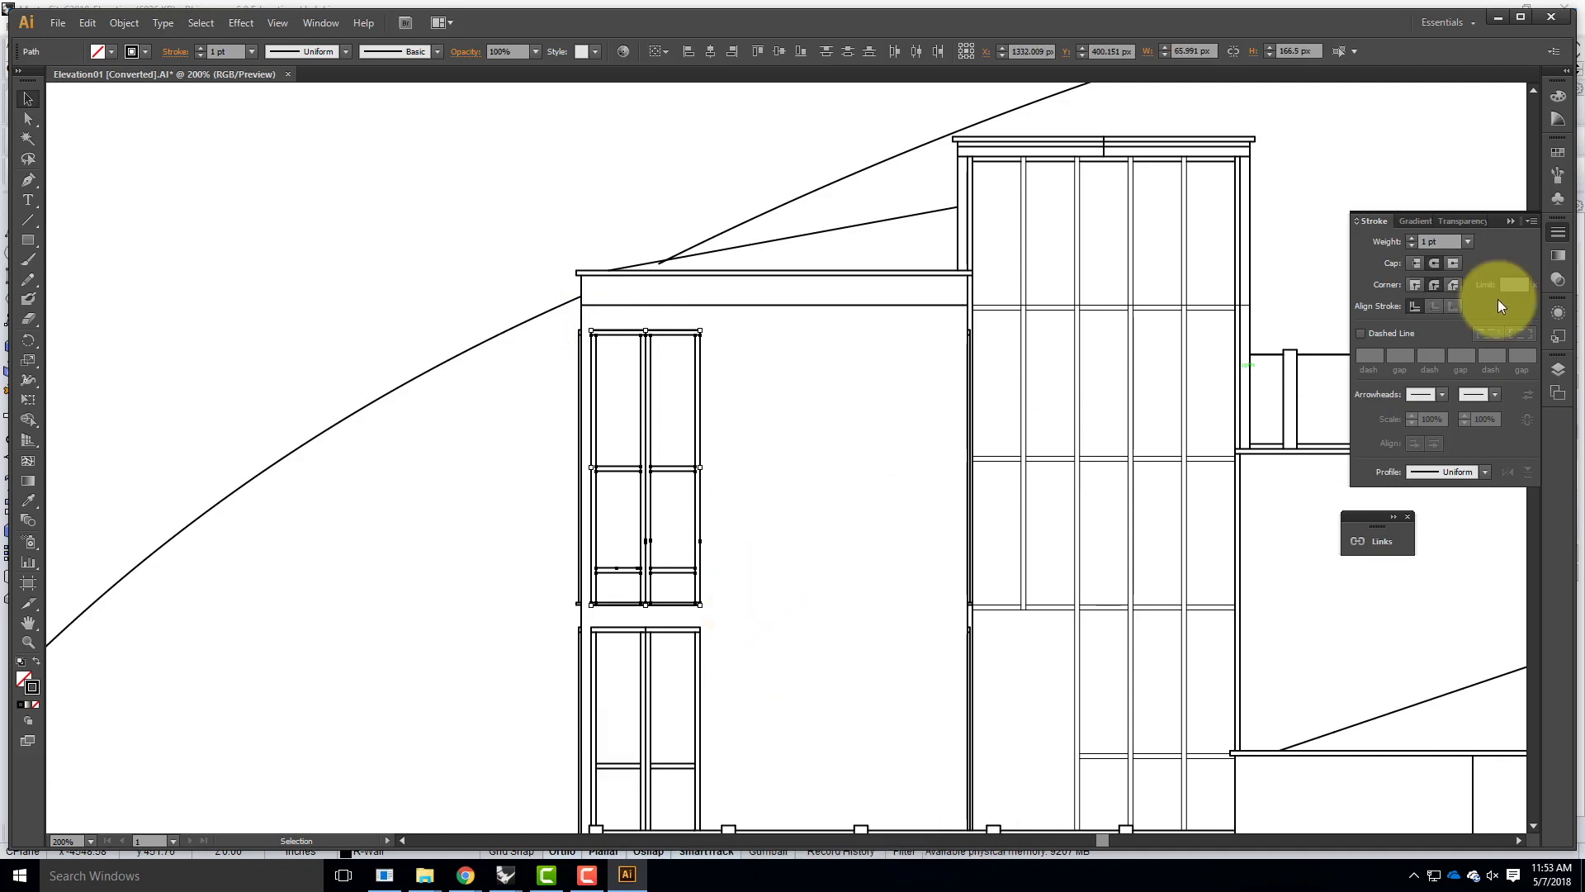
click(1441, 241)
text(0.)
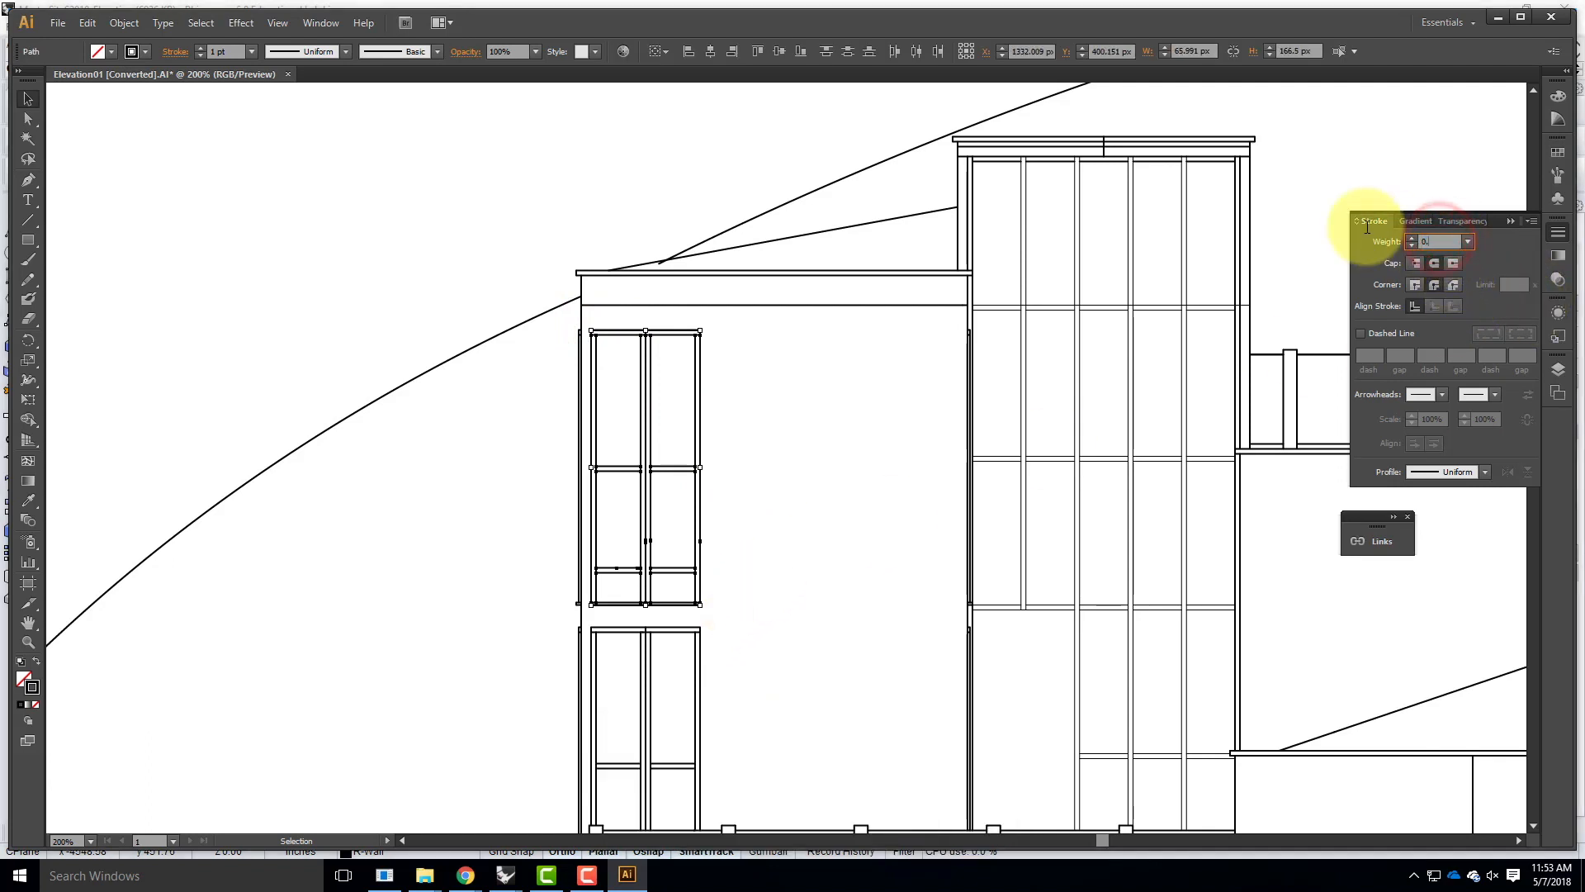
text(5)
key(Tab)
click(774, 454)
Step: Set the stroke weight of the left wall's lower window lines to 0.5 pt
scroll(774, 332, down, 2)
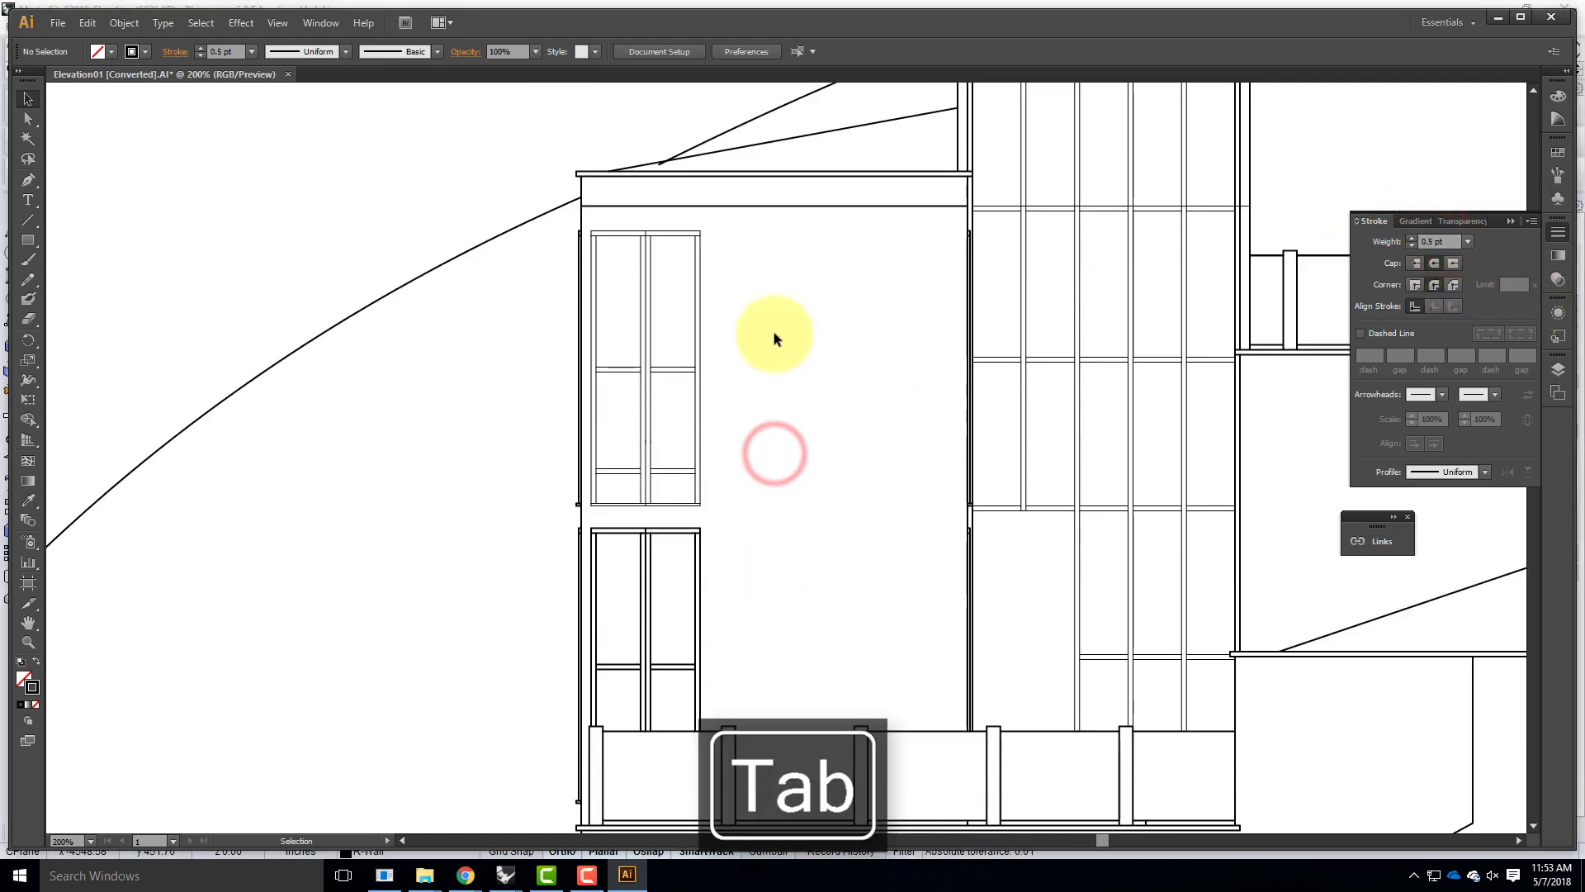
scroll(774, 332, down, 2)
drag(590, 427, 703, 636)
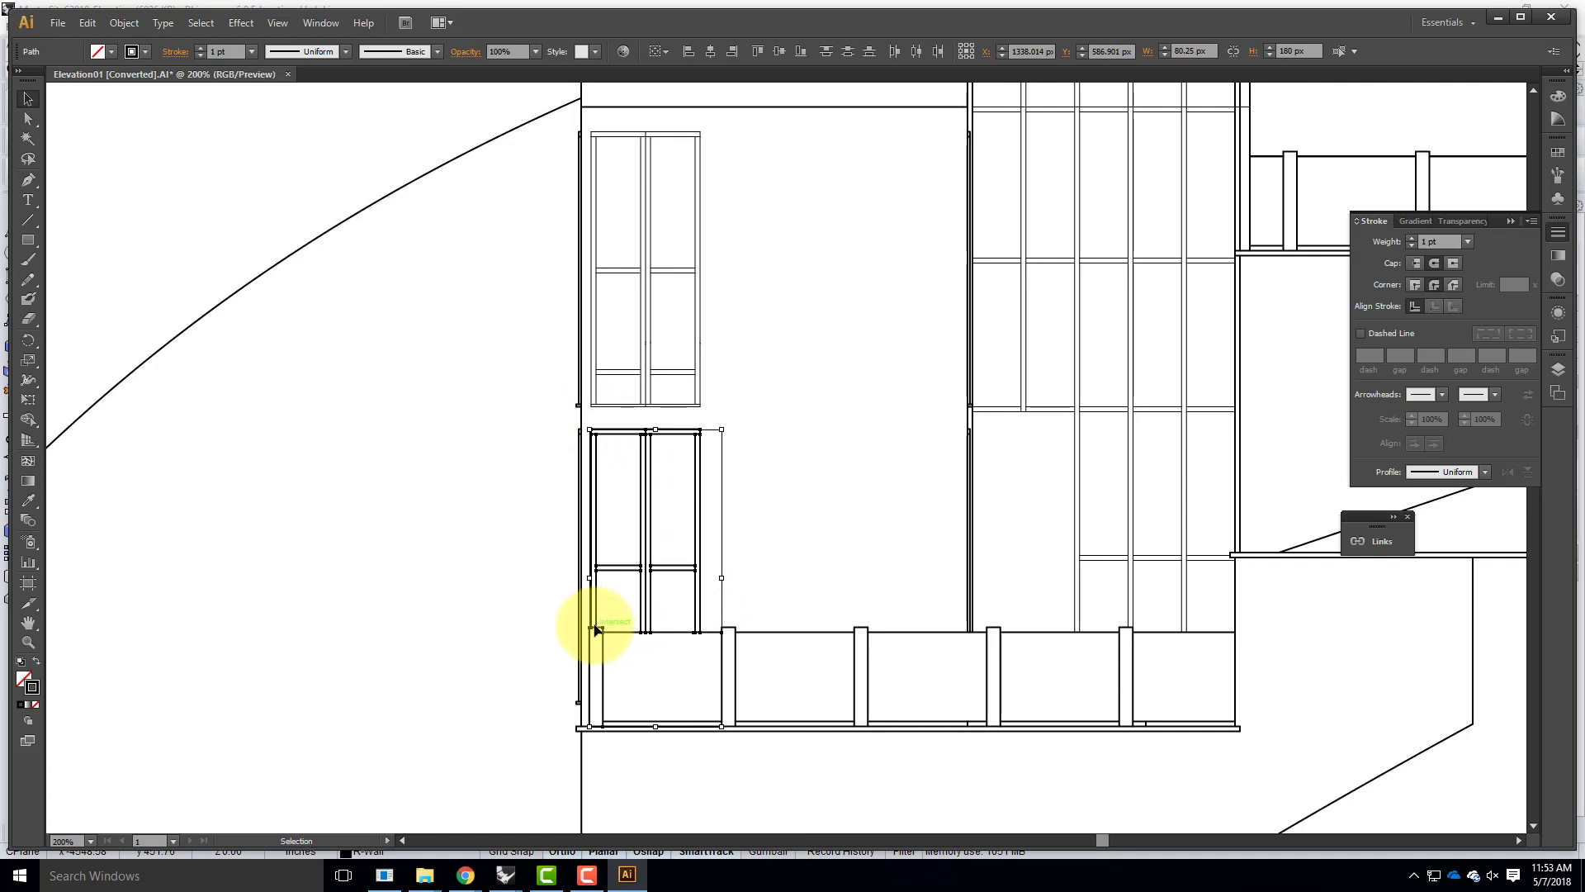
click(1449, 241)
text(0.5)
key(Tab)
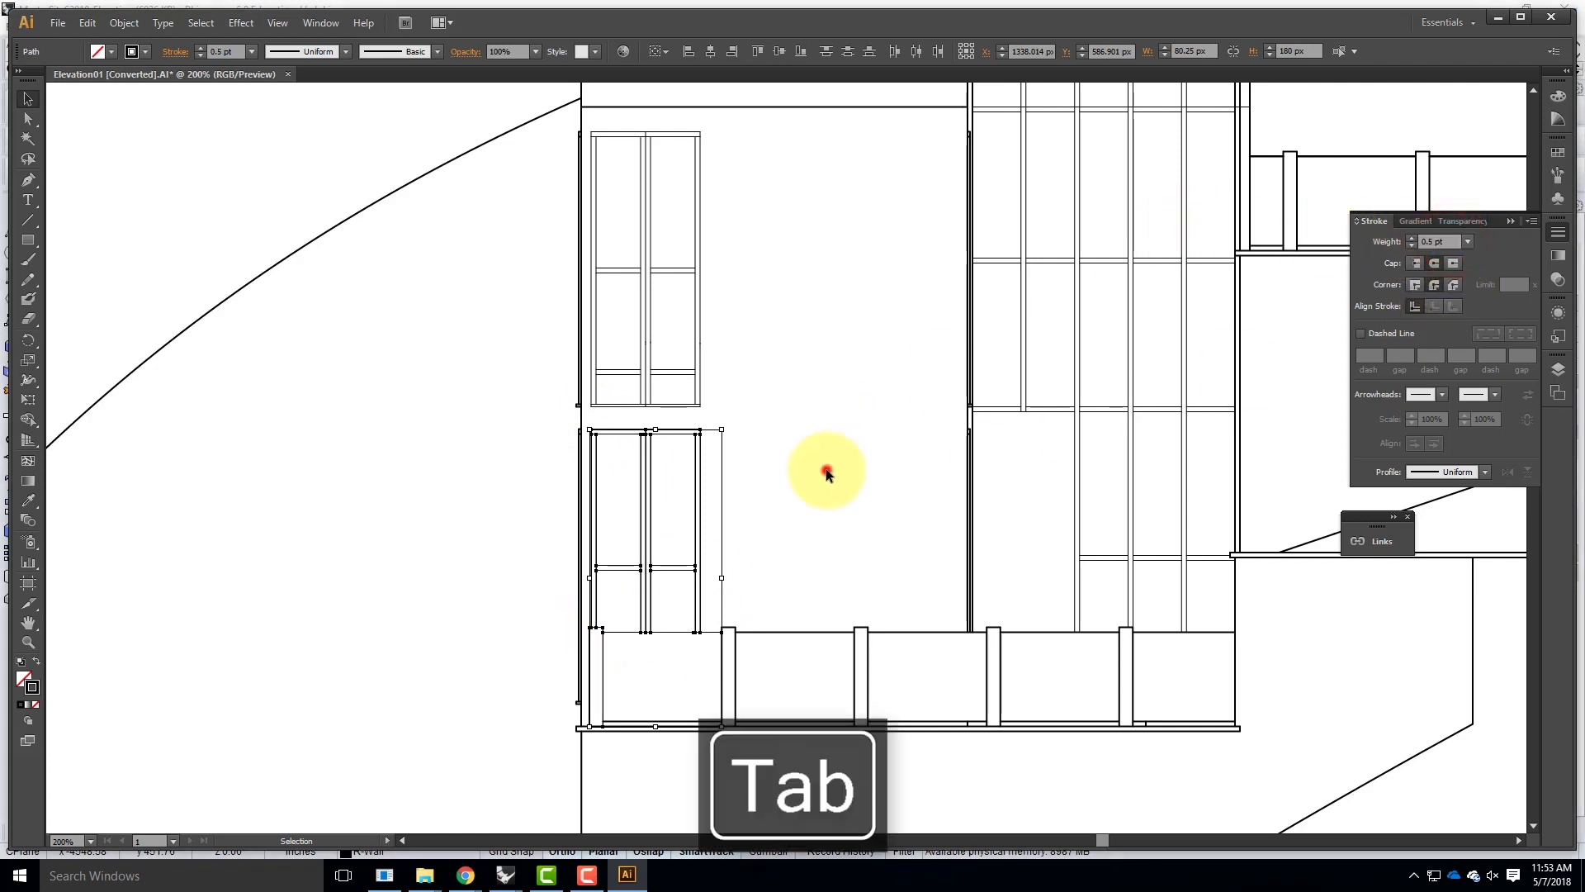
click(827, 474)
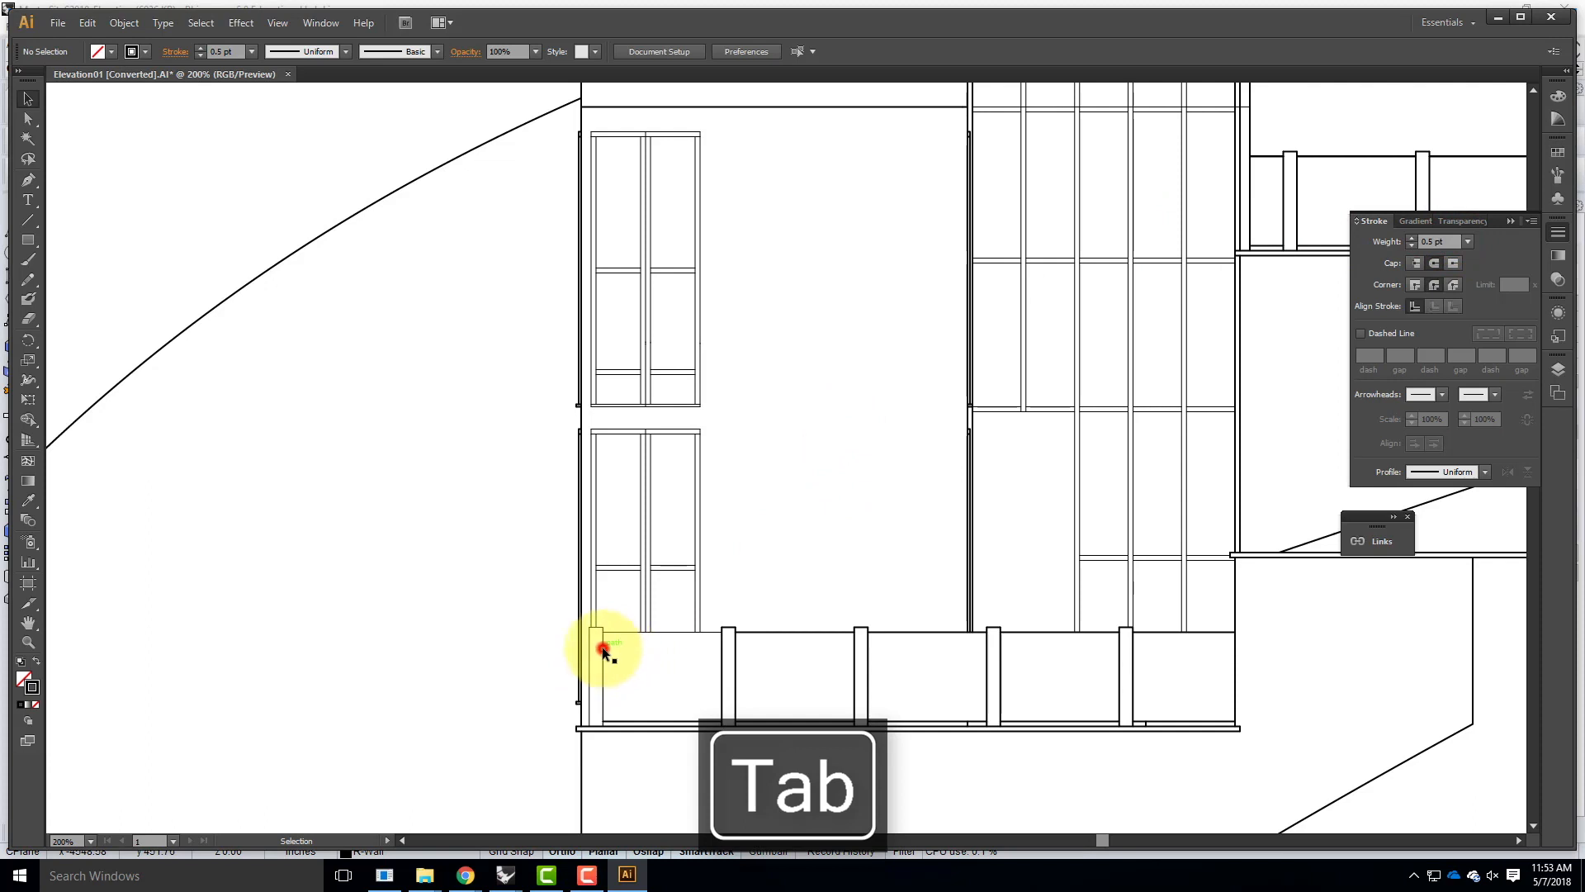
Step: Set the side lines of the leftmost railing post and the adjoining top rail segment to 1 pt
click(602, 650)
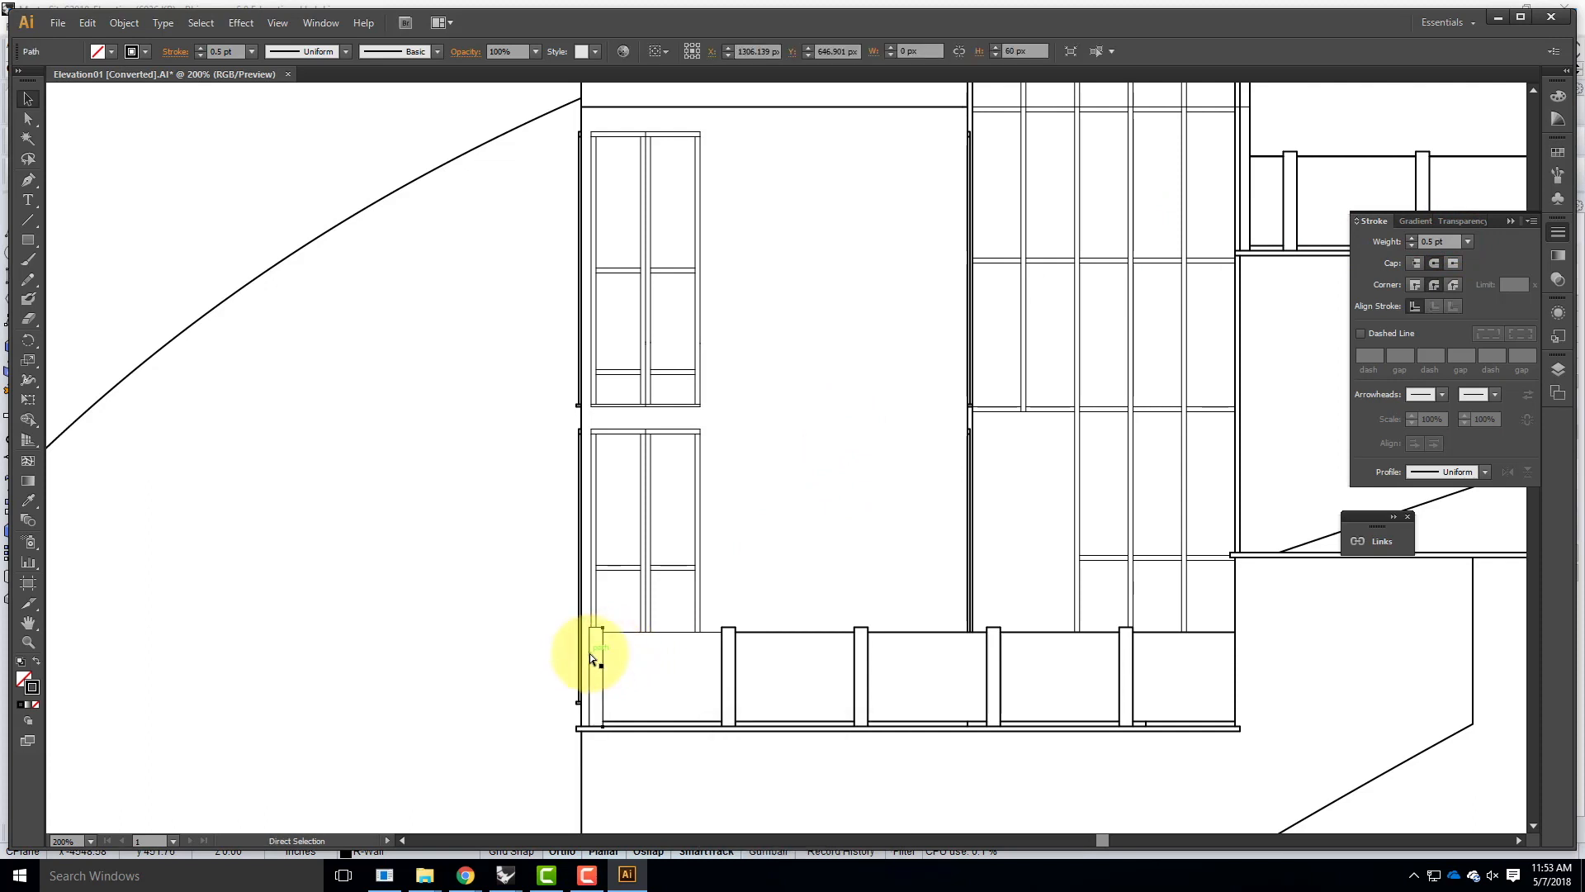
shift+click(589, 653)
shift+click(629, 631)
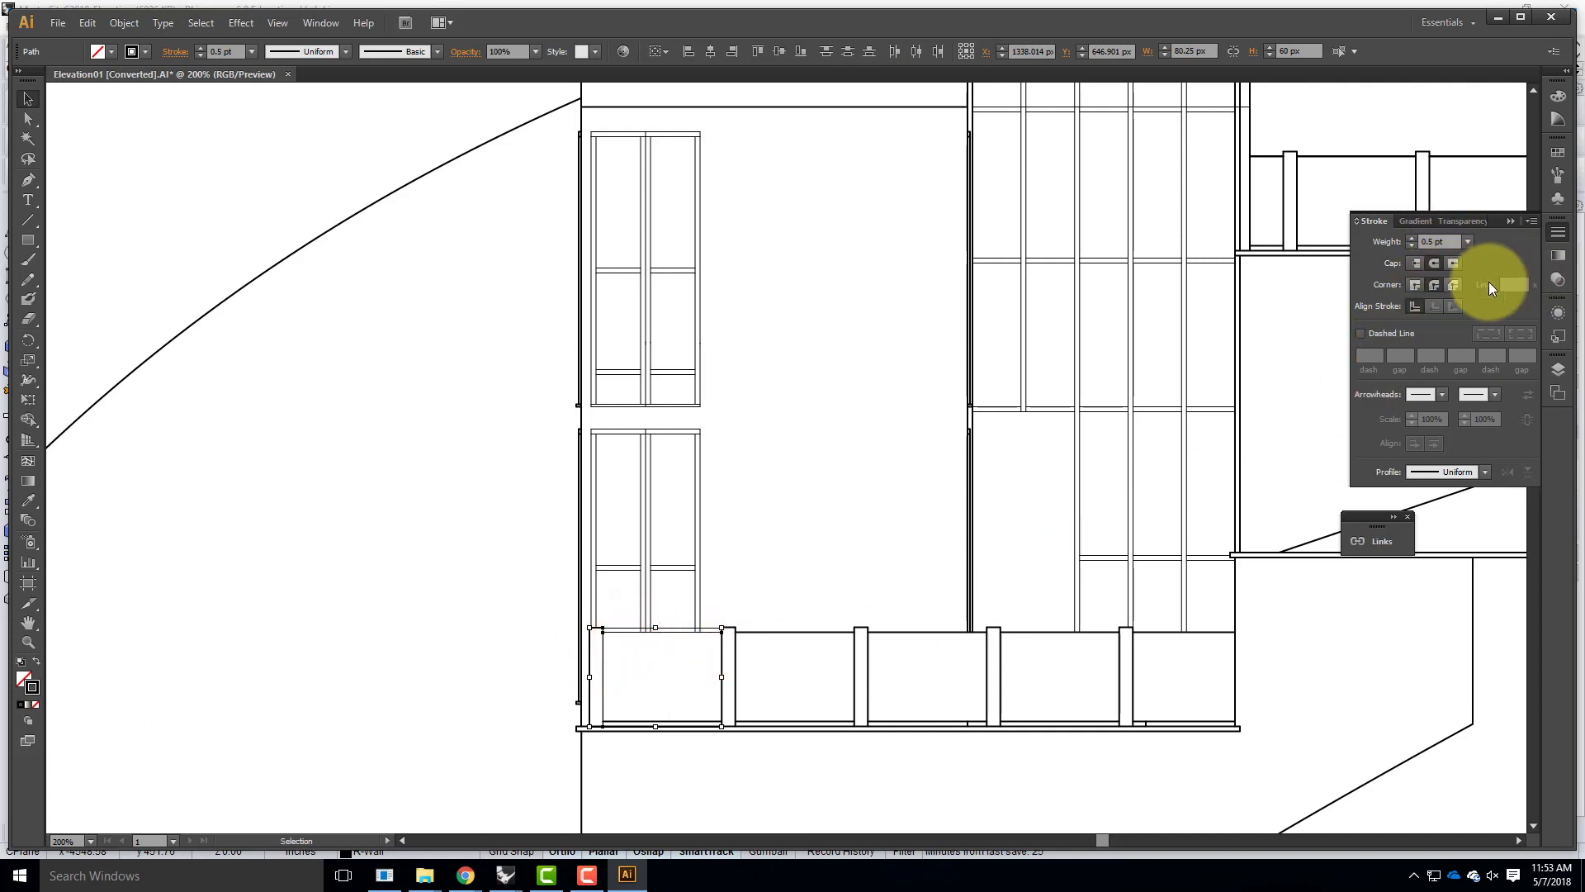
click(1447, 235)
text(1)
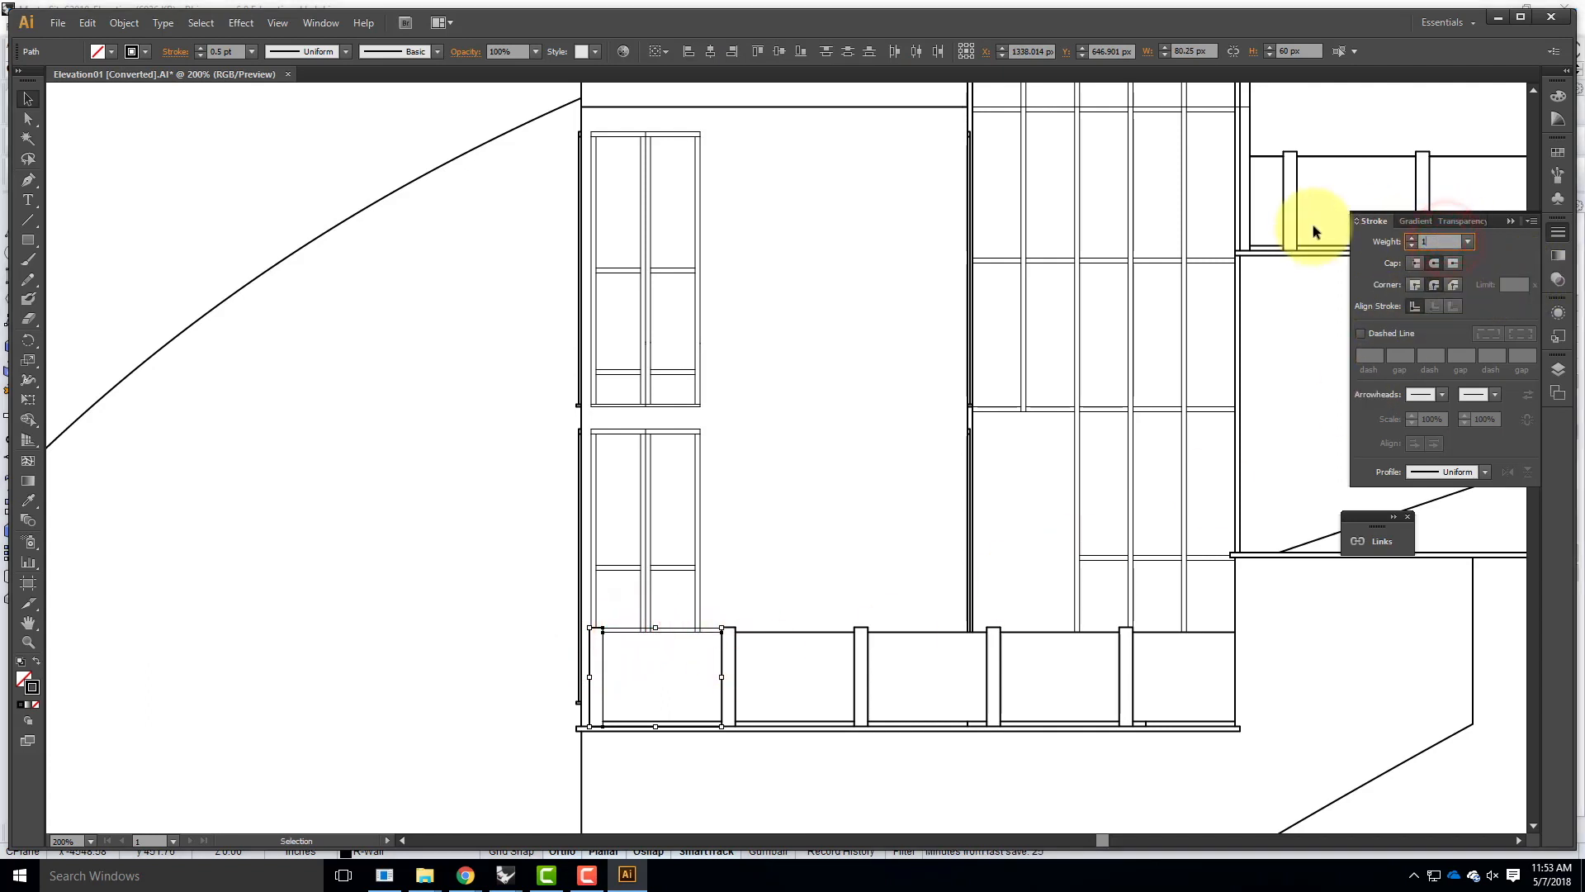
key(Tab)
click(867, 401)
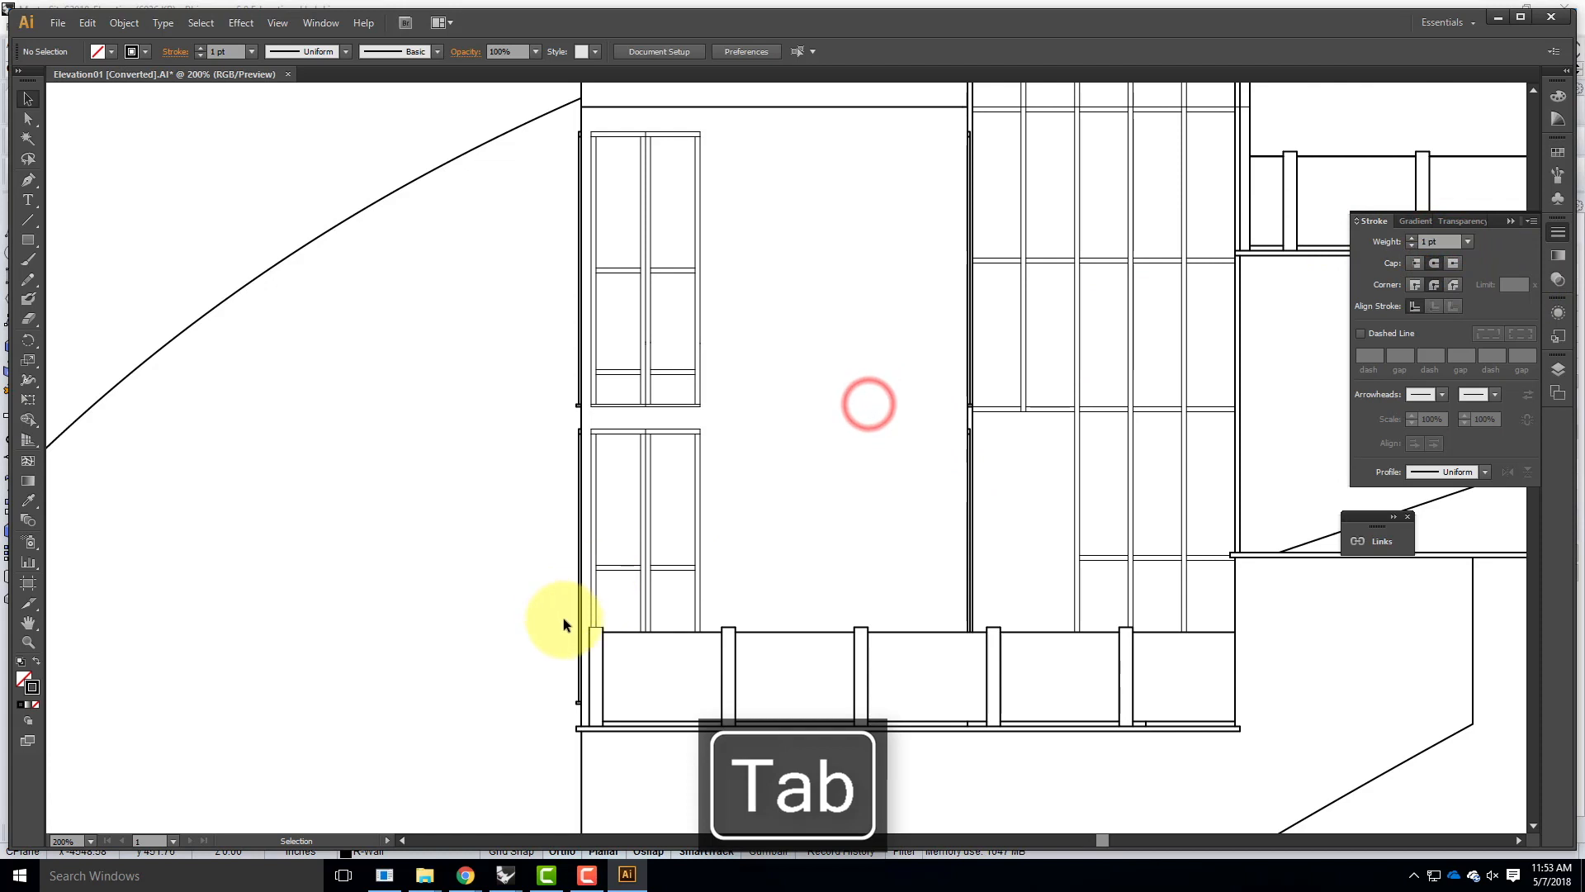
Step: Set the short top edge of the leftmost railing post to 1 pt and deselect it
click(596, 630)
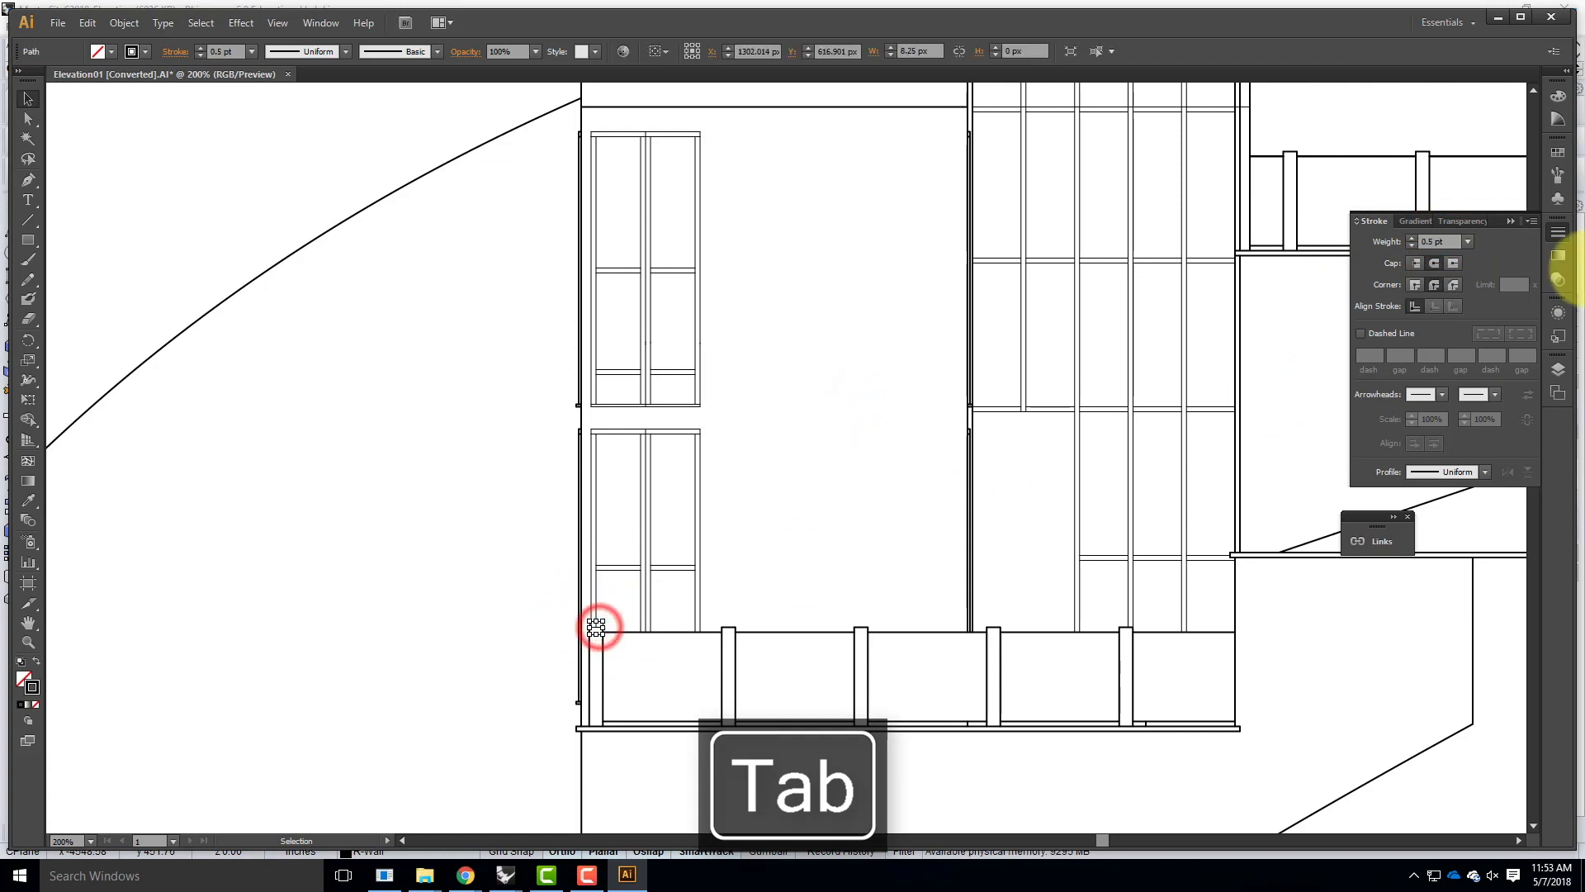
click(1450, 241)
text(1)
key(Tab)
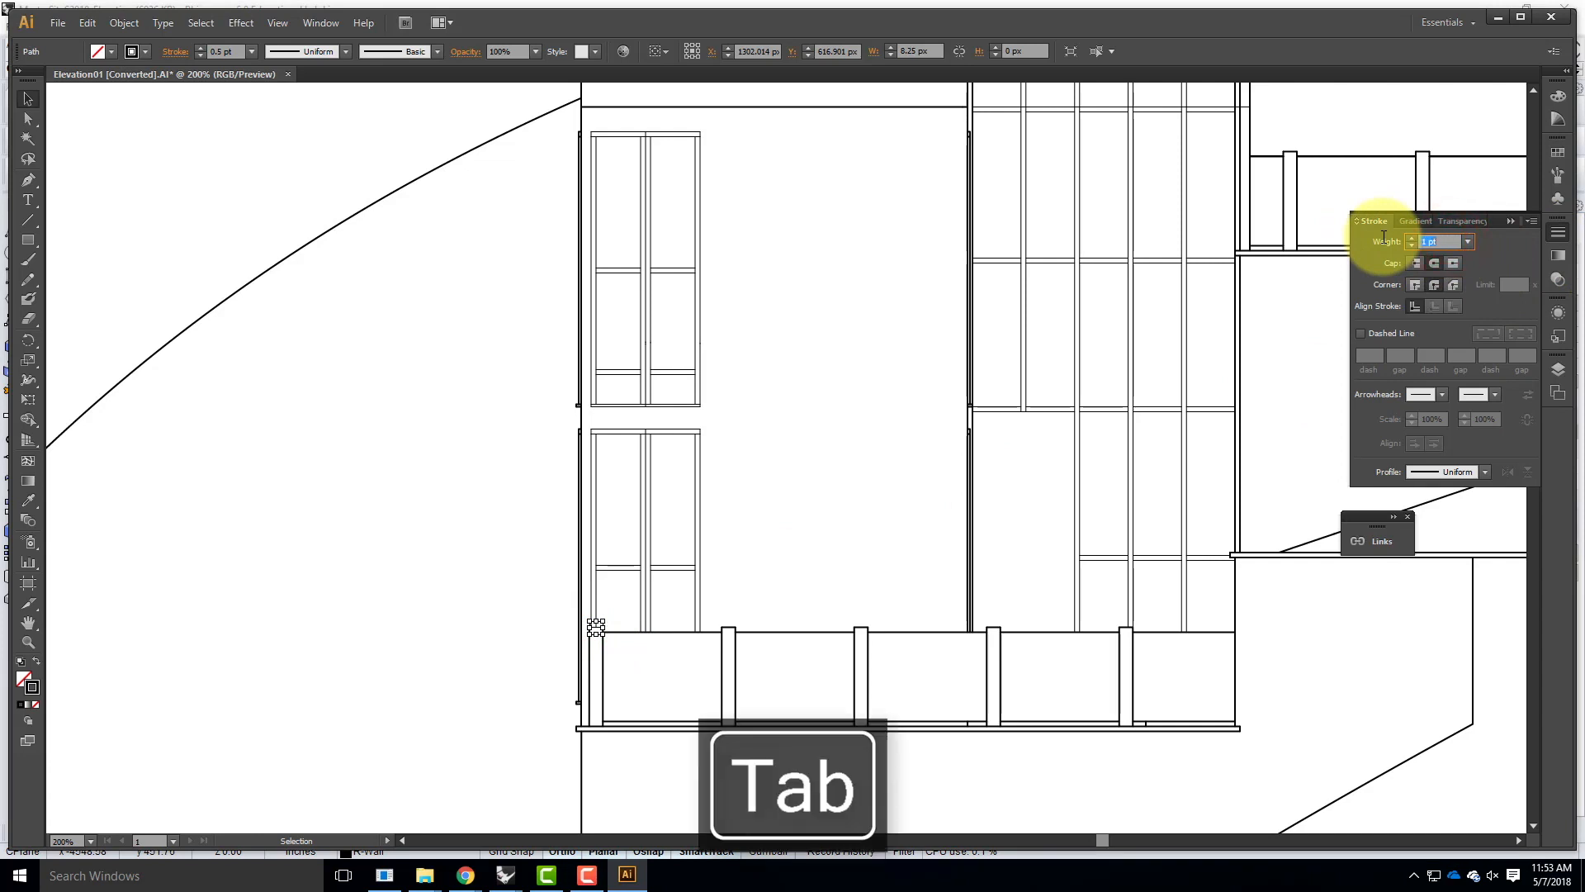
click(800, 438)
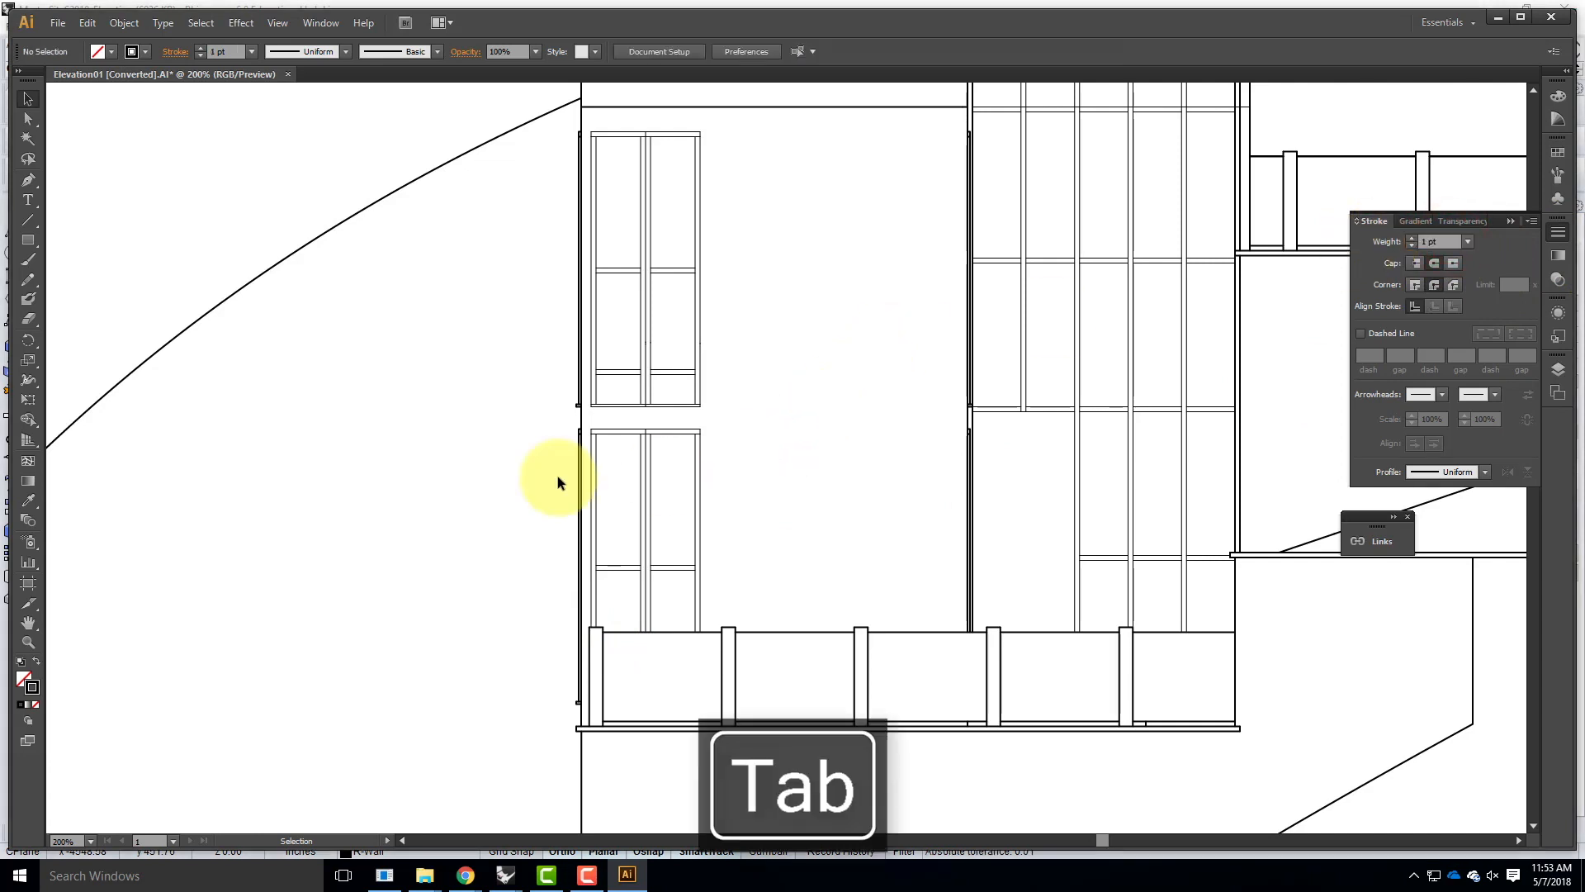
Step: Set the stroke weight of both segments of the sloping ground line beneath the building to 4 pt
key(ctrl+0)
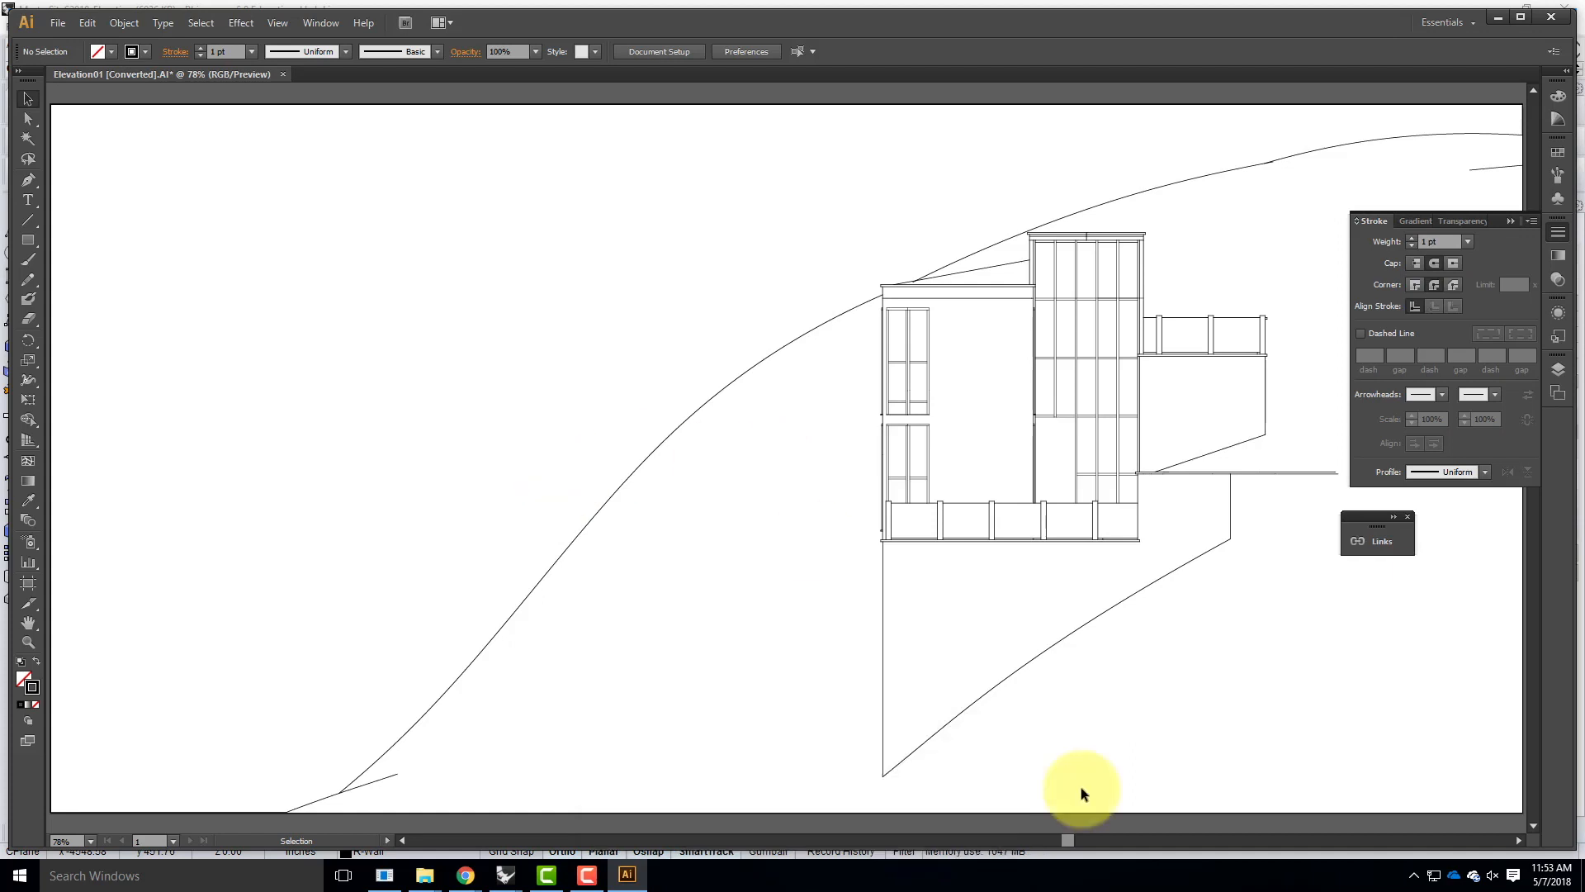
click(1003, 686)
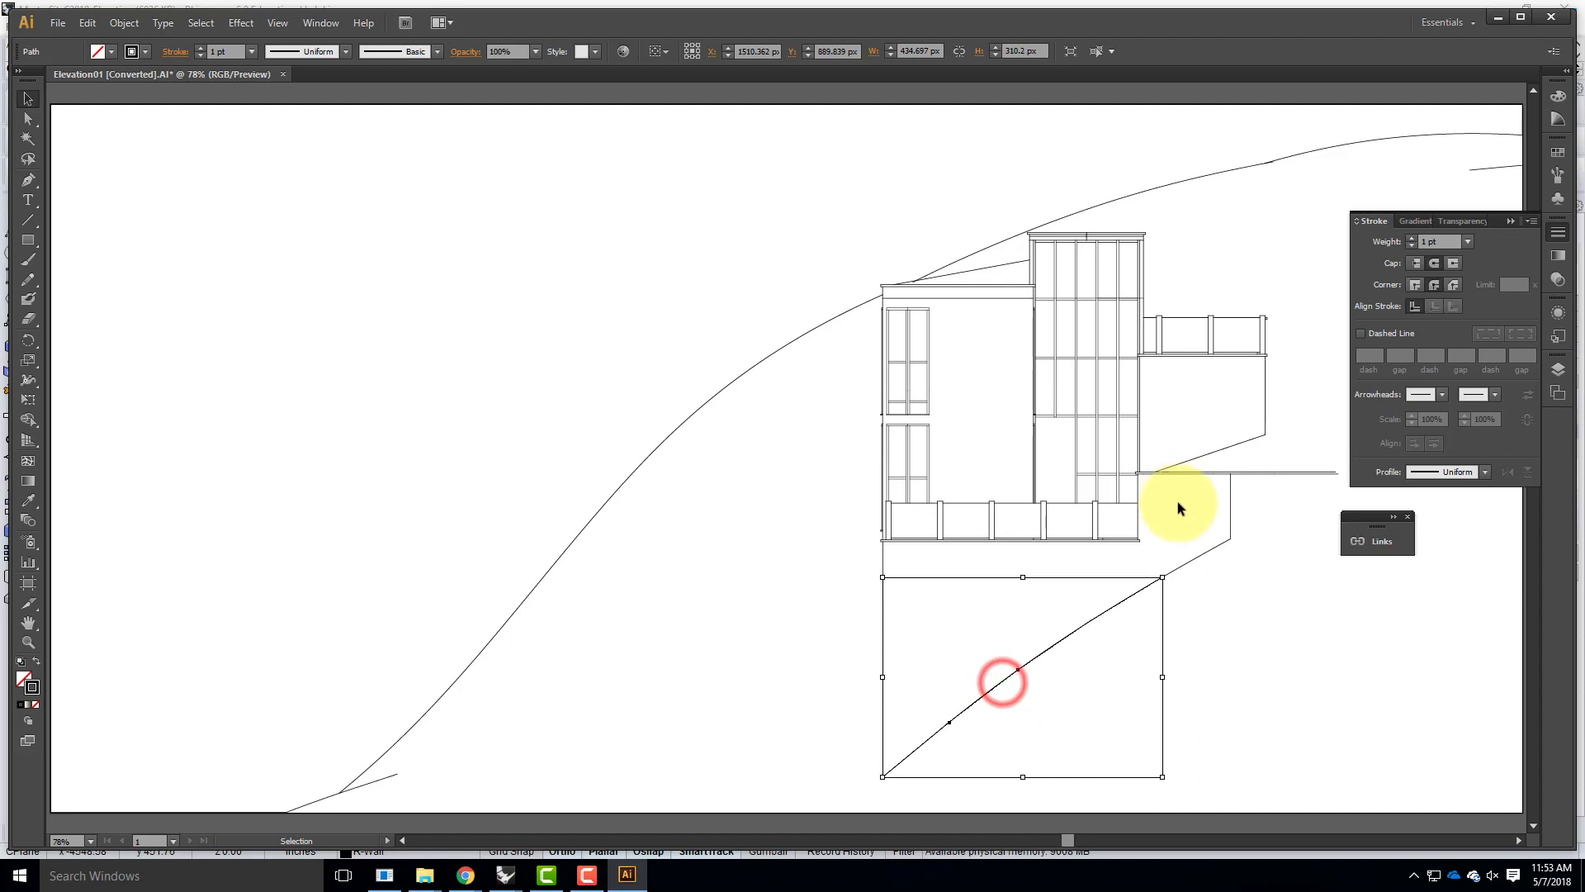
shift+click(1193, 563)
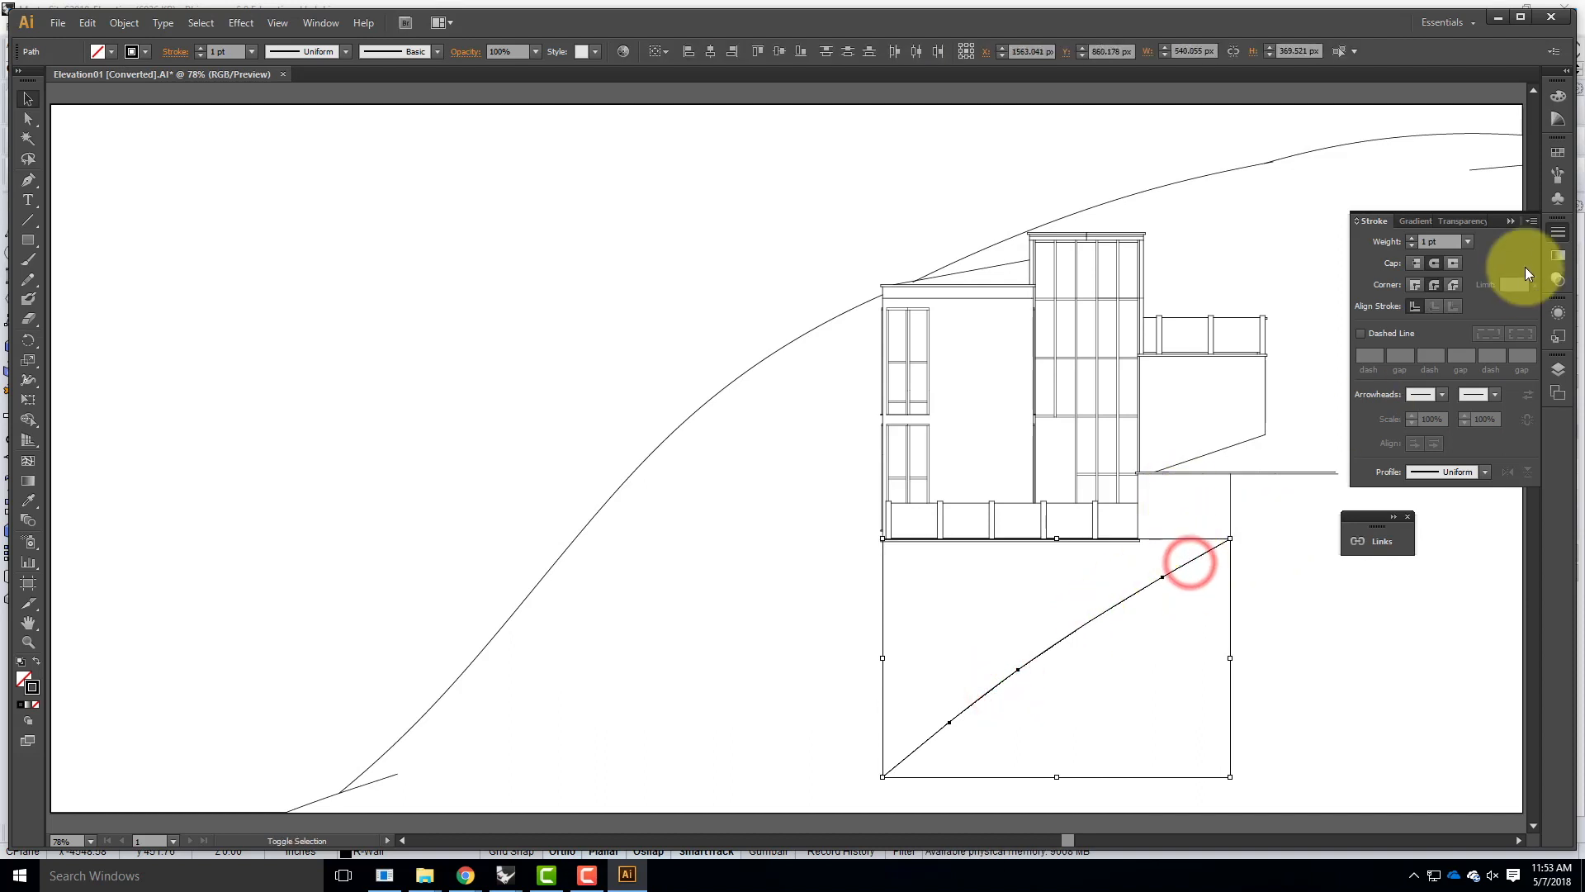
click(1441, 240)
text(2)
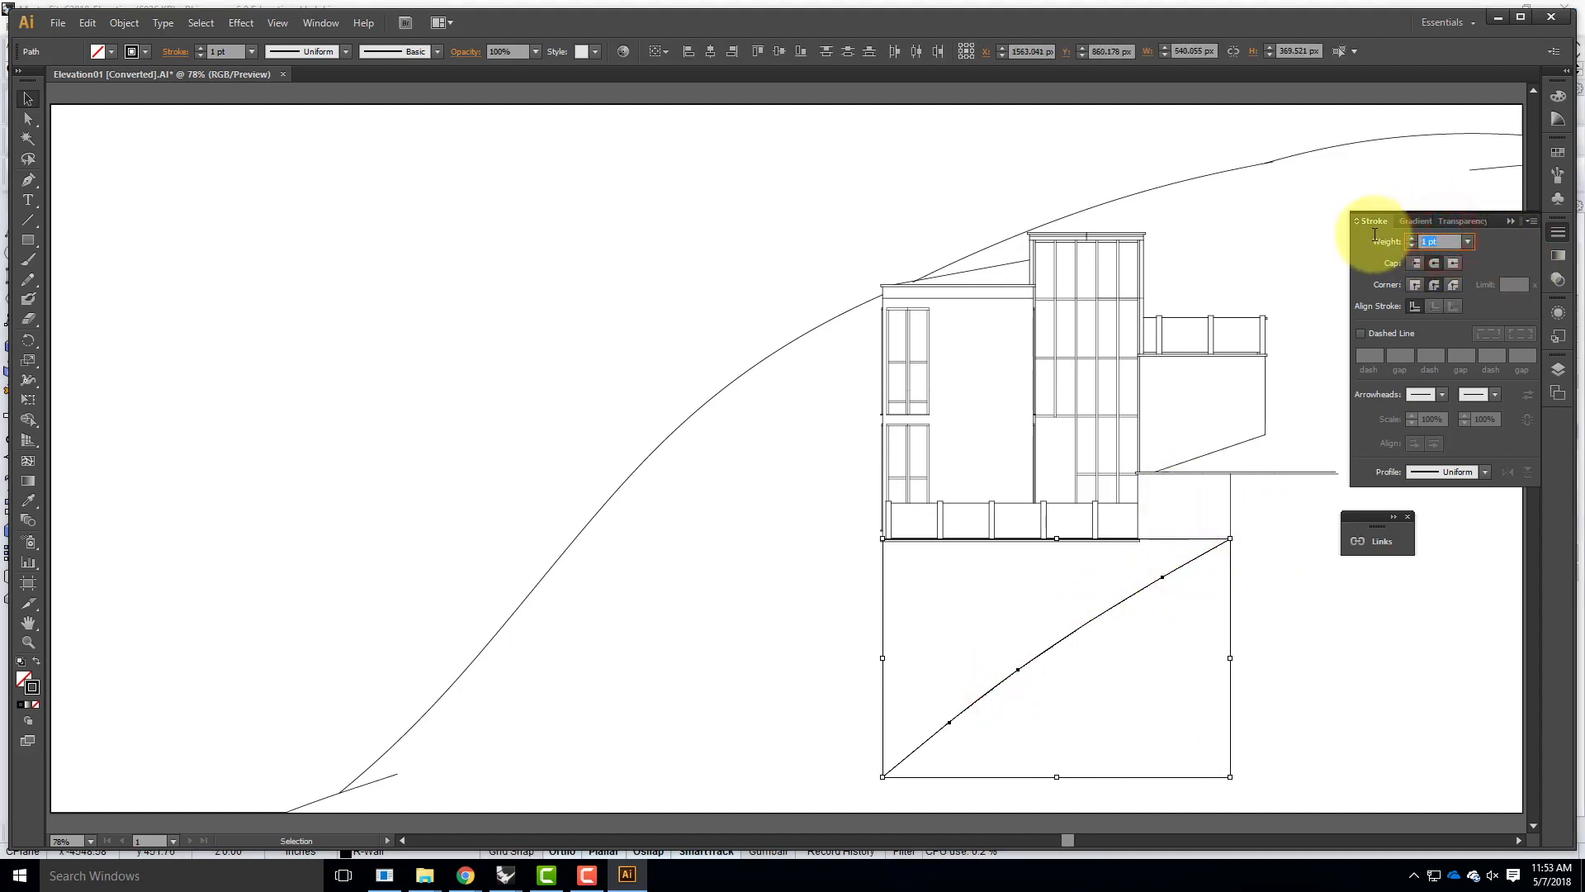
key(Tab)
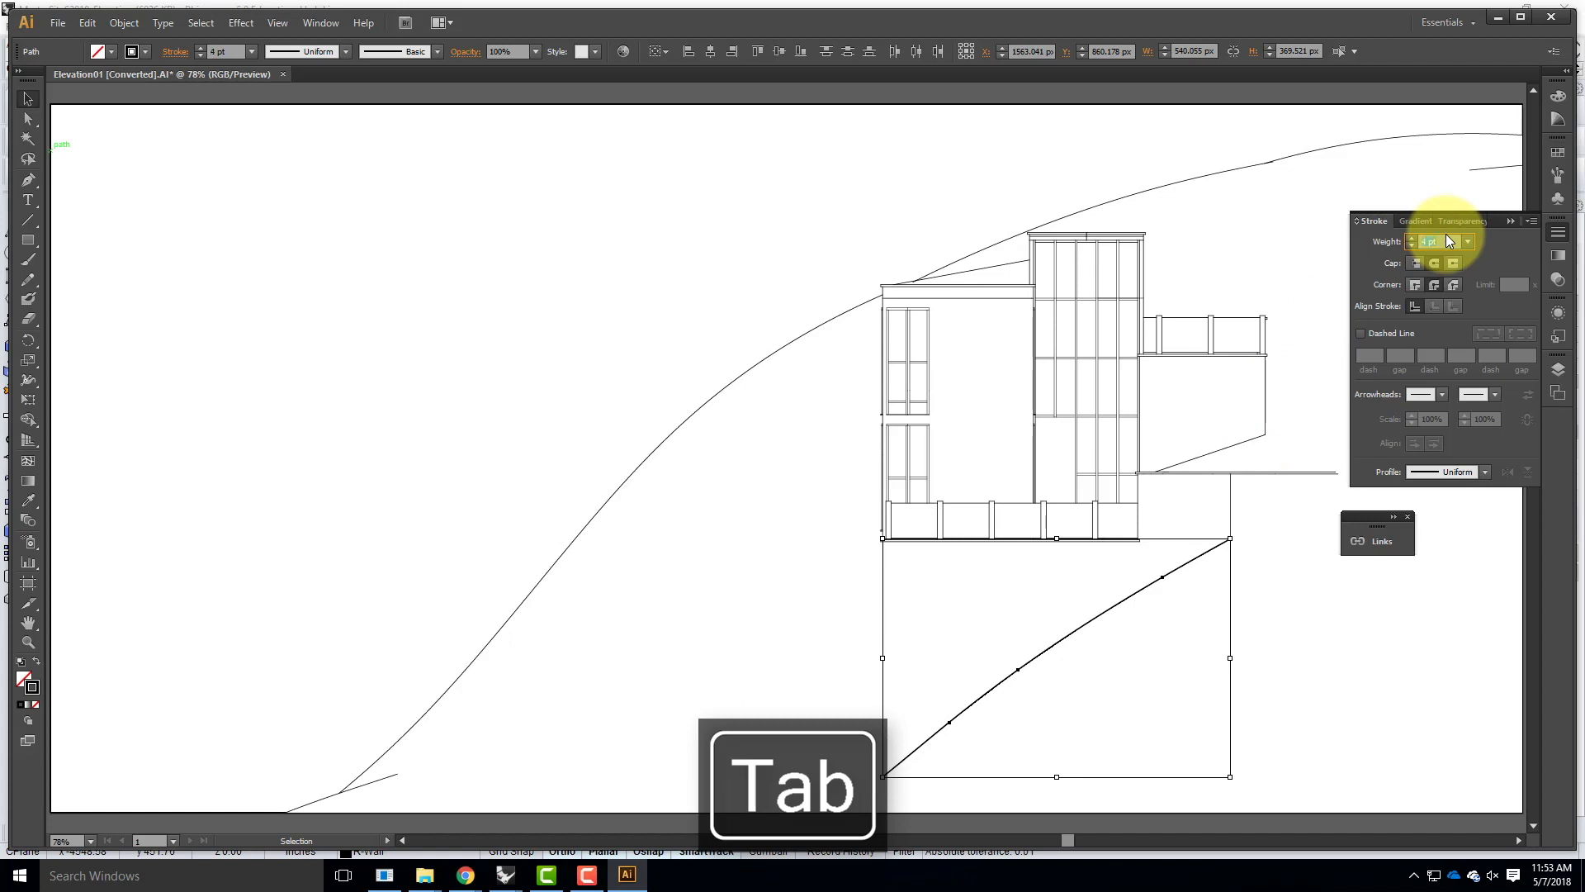
text(4)
key(Tab)
click(1319, 606)
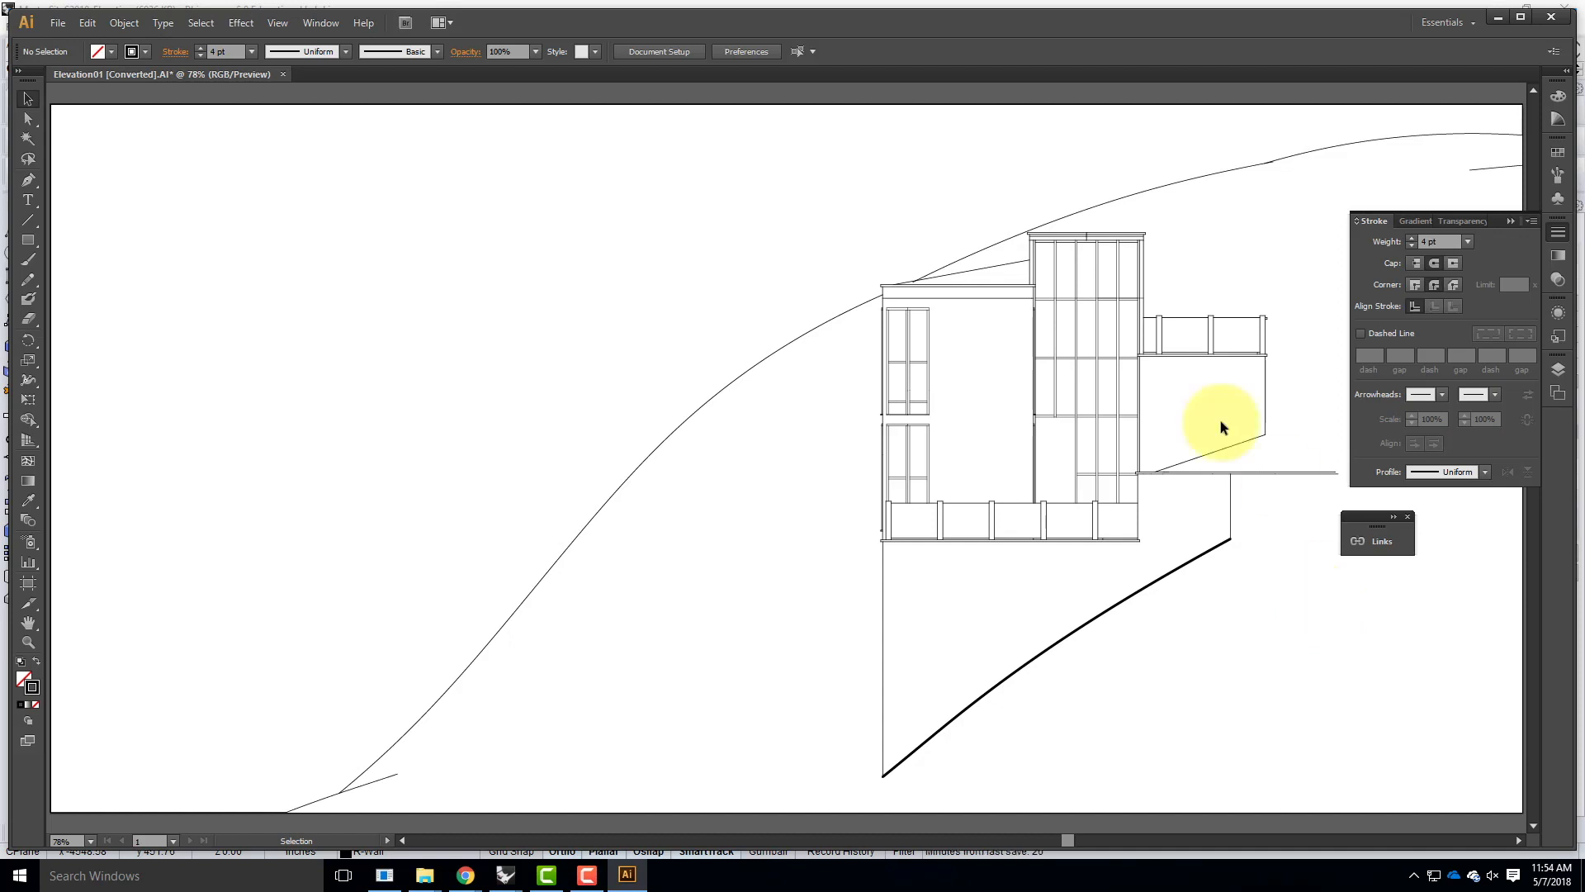
Step: Switch to the MasterSiteS2018-Elevation model in Rhino and activate its Elevation01 viewport
click(506, 874)
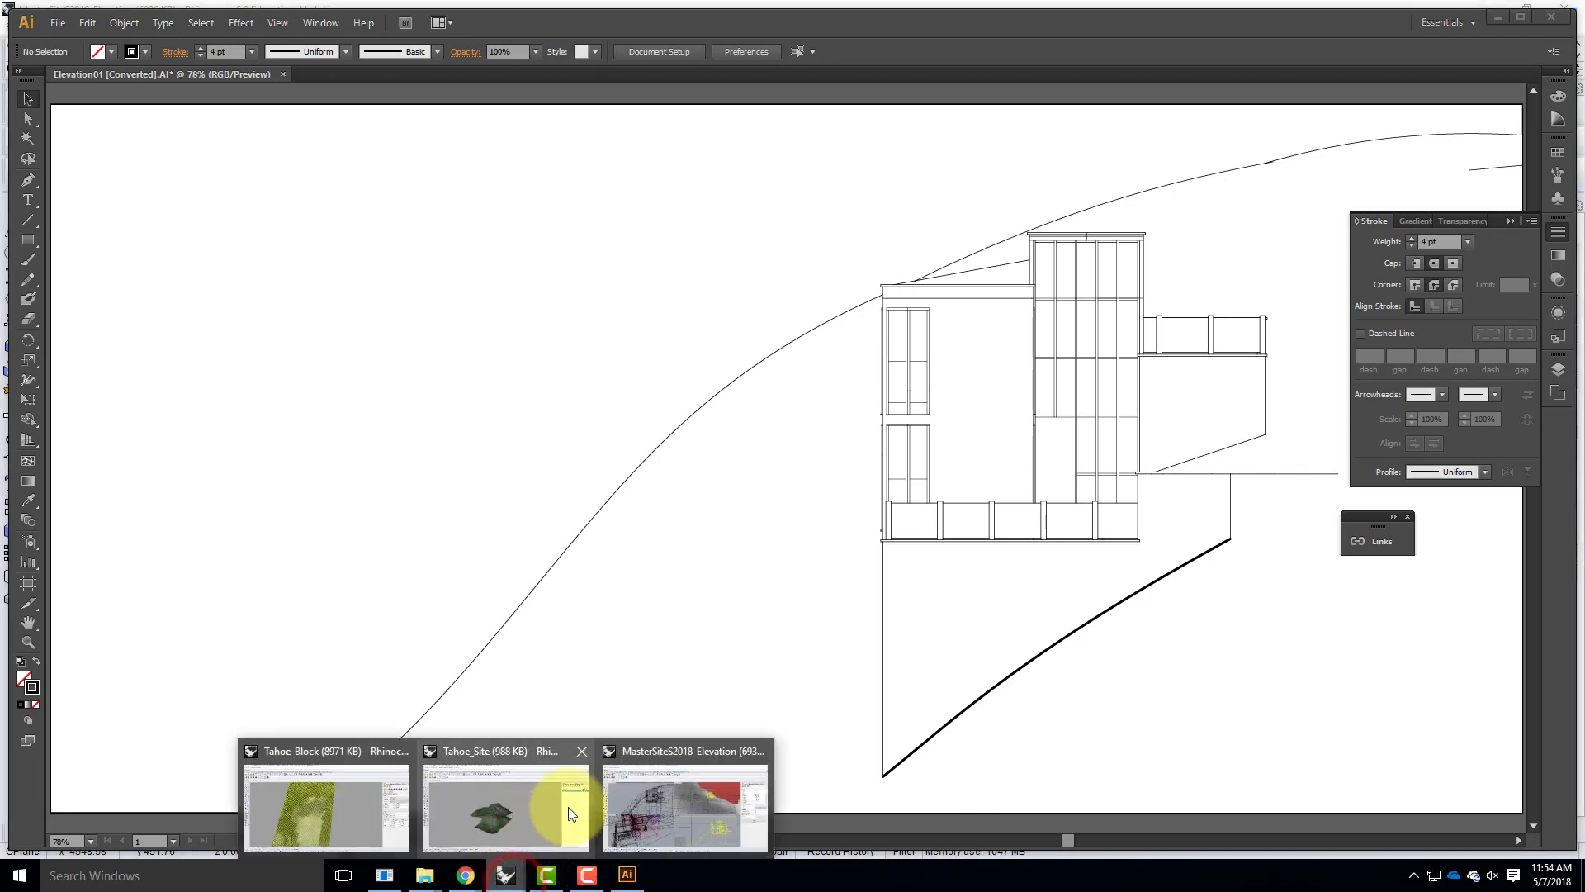
click(700, 806)
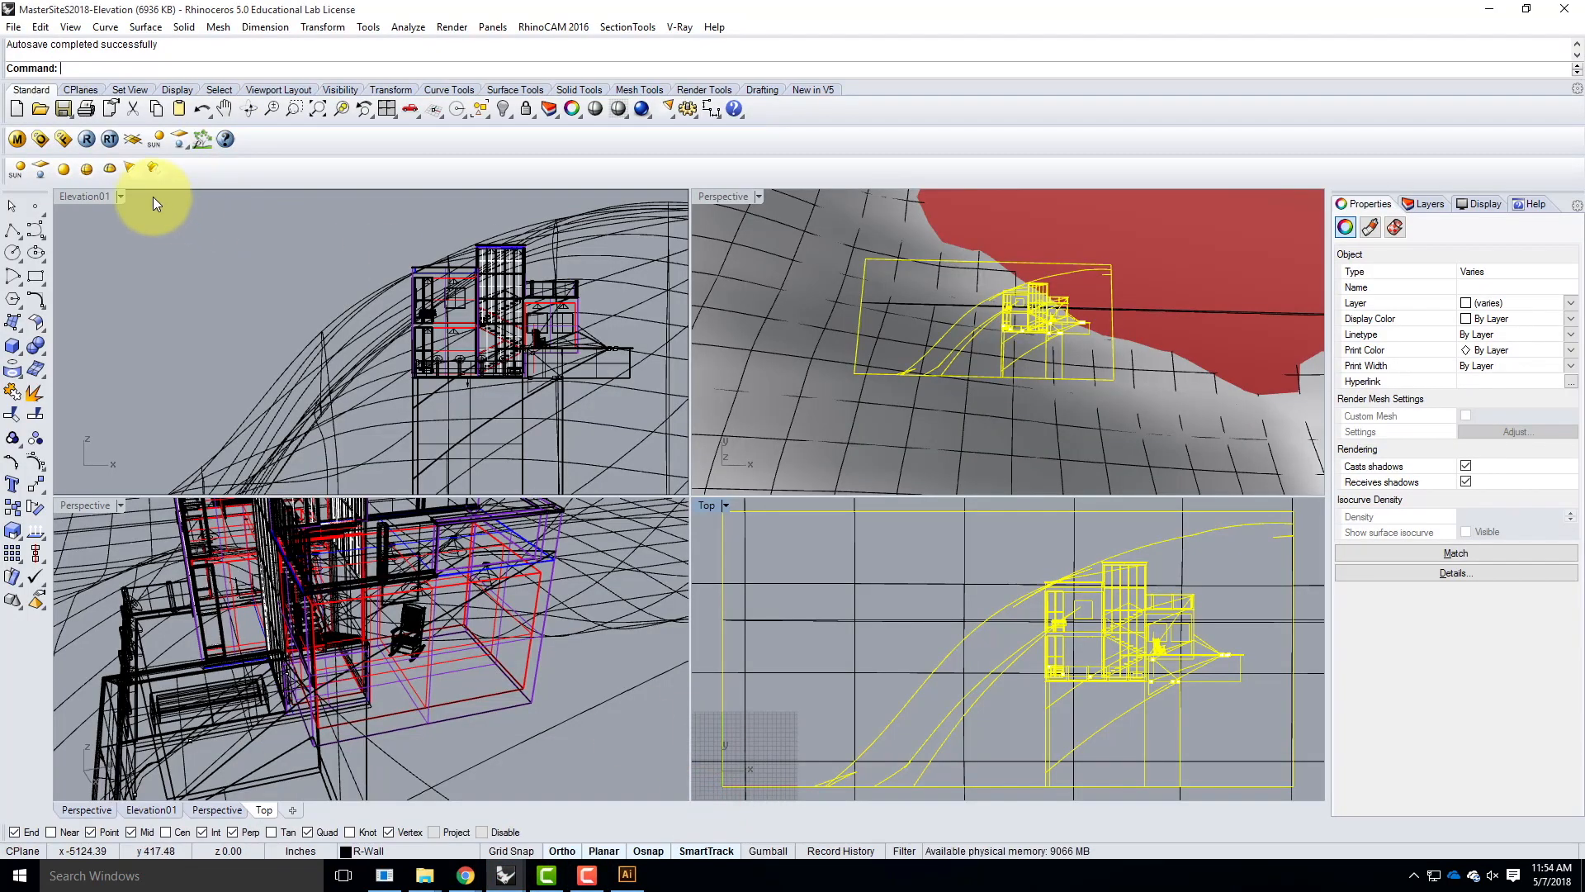
click(76, 194)
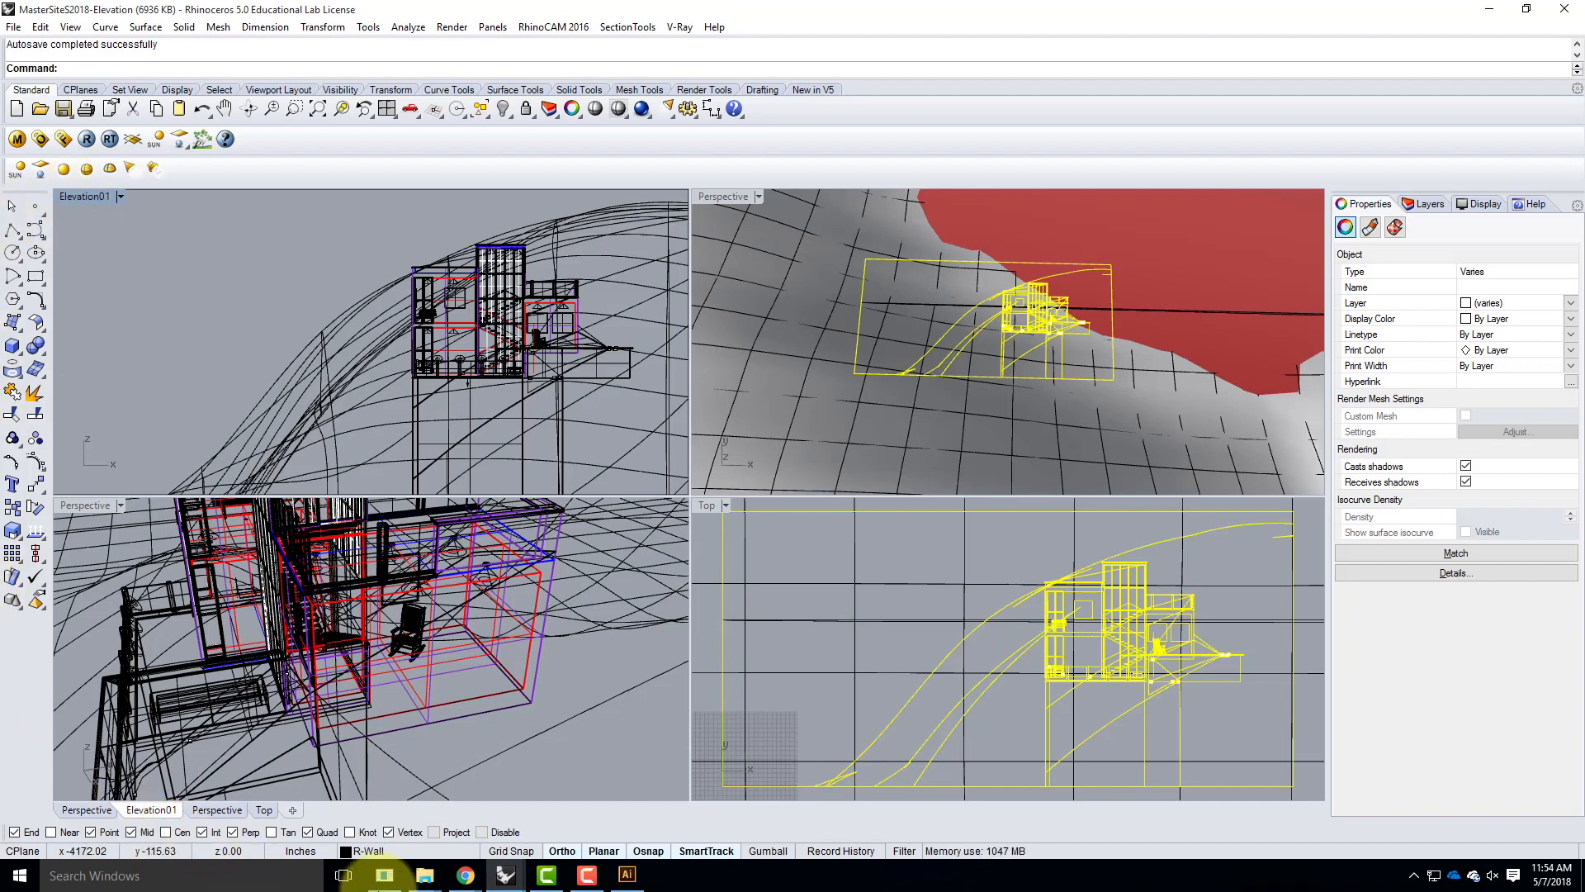
Step: Switch to the Assembly 10.8 elevations tutorial in Chrome and open its V-Ray 8.29 clay renderings link in a new tab
click(465, 875)
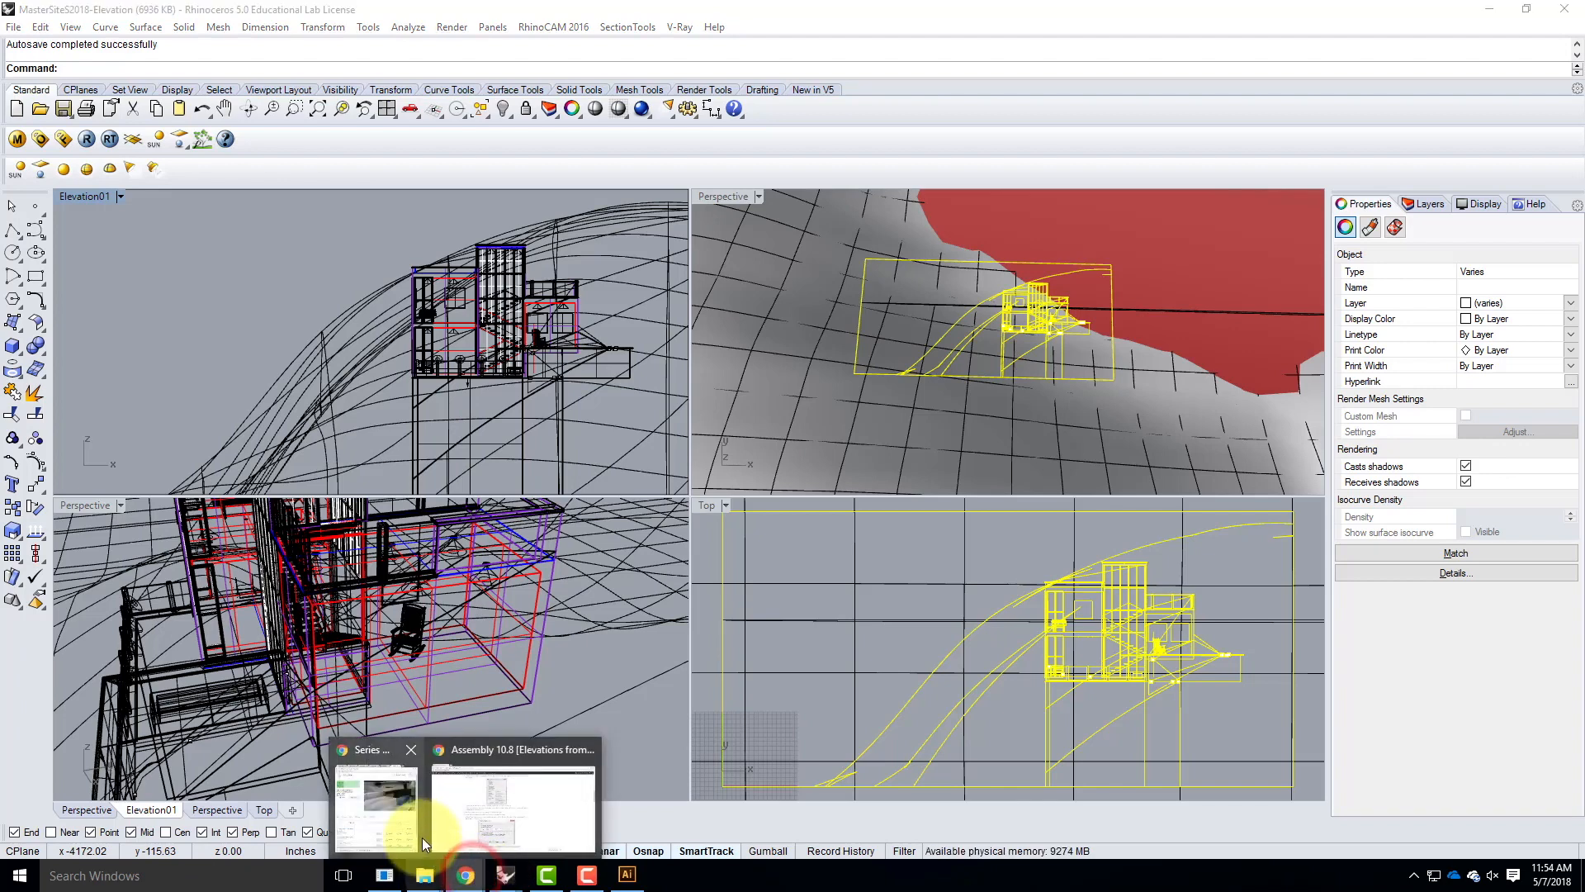
click(482, 826)
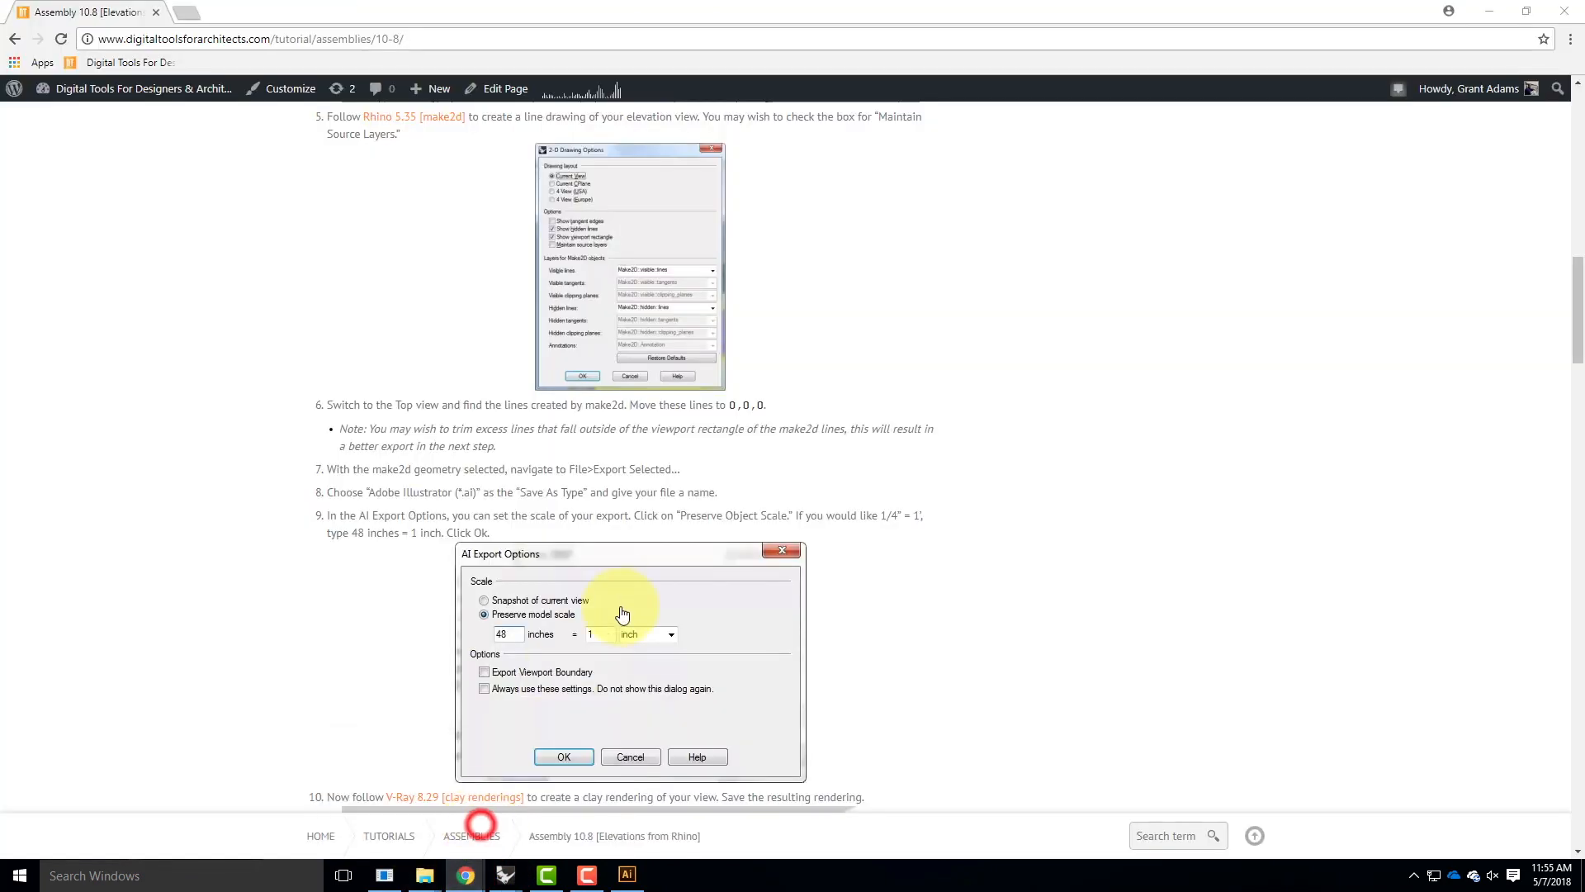
scroll(636, 602, down, 7)
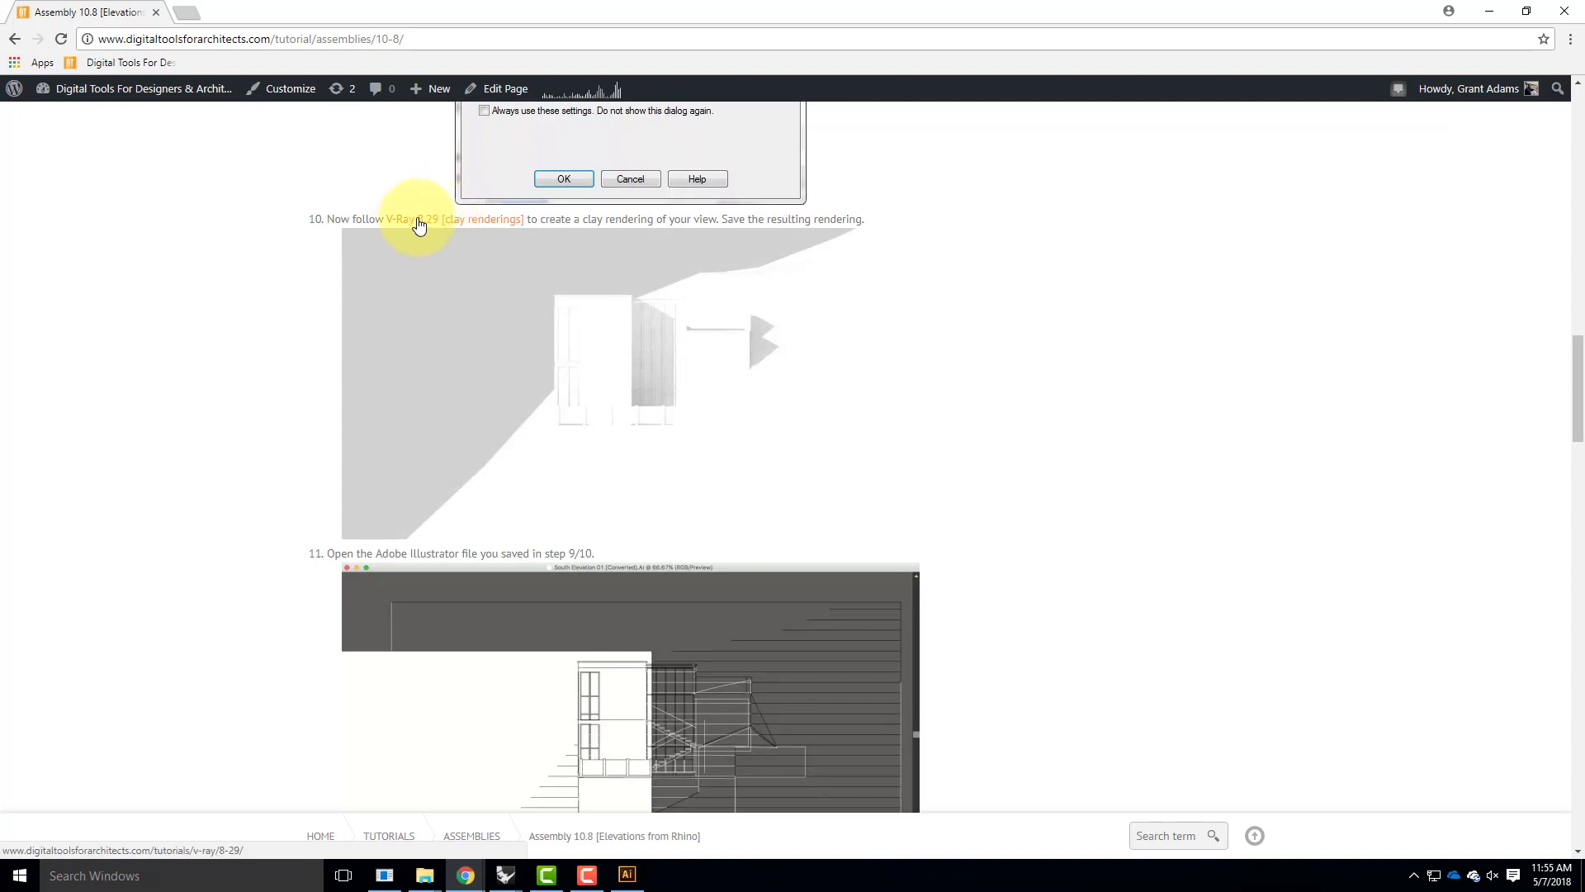
right_click(420, 220)
click(479, 227)
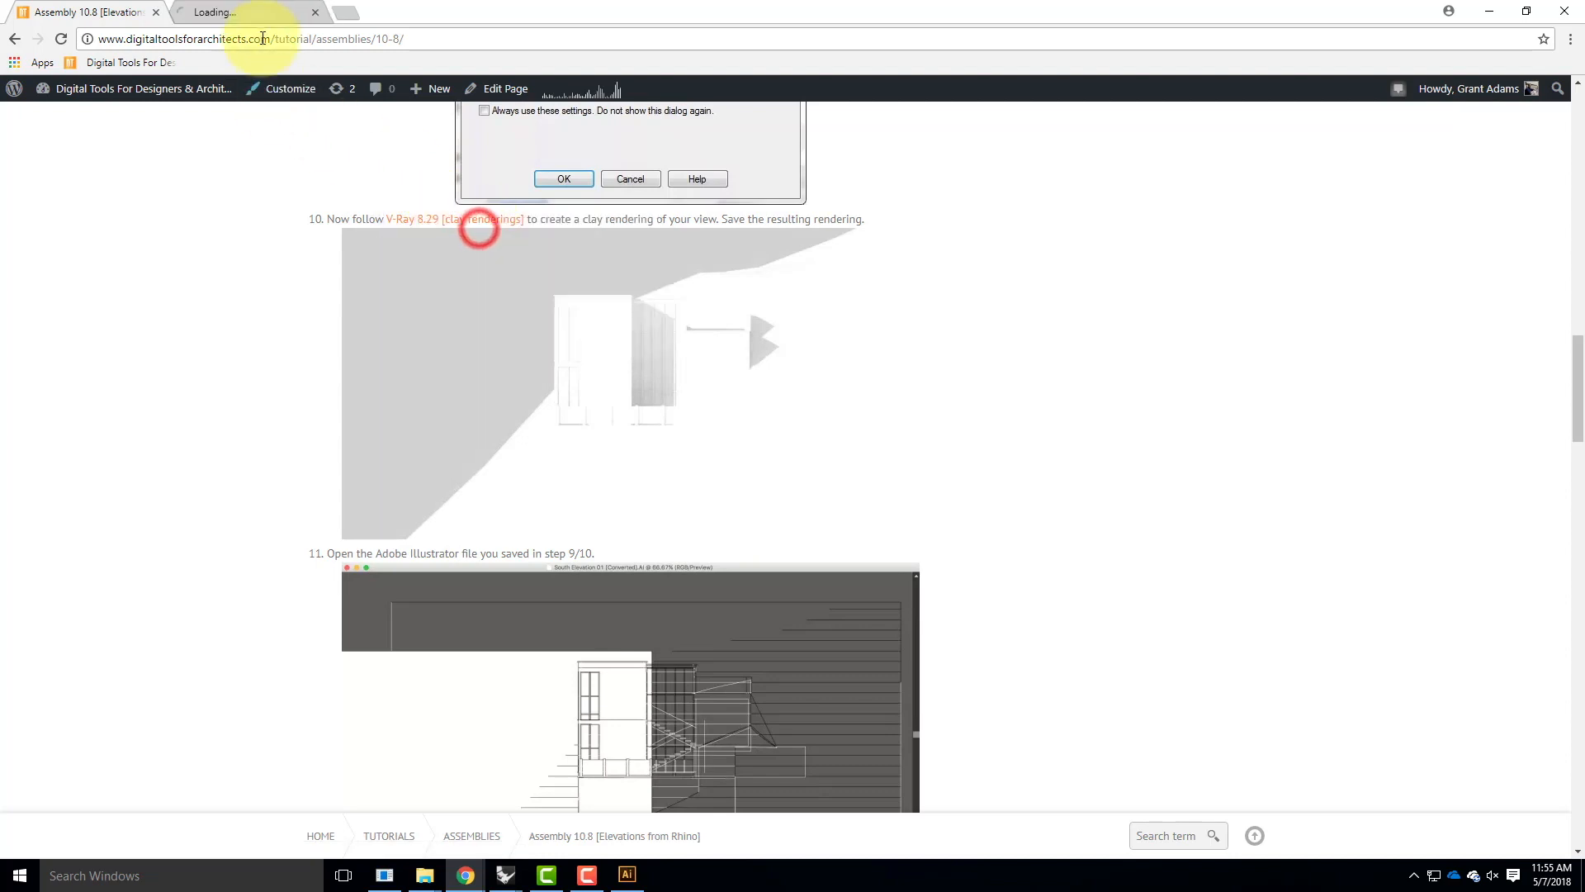
Step: Open the V-Ray Quick Rendering Setups page from the site's V-Ray materials resources and go to its Clay Rendering 1 section
scroll(625, 382, down, 4)
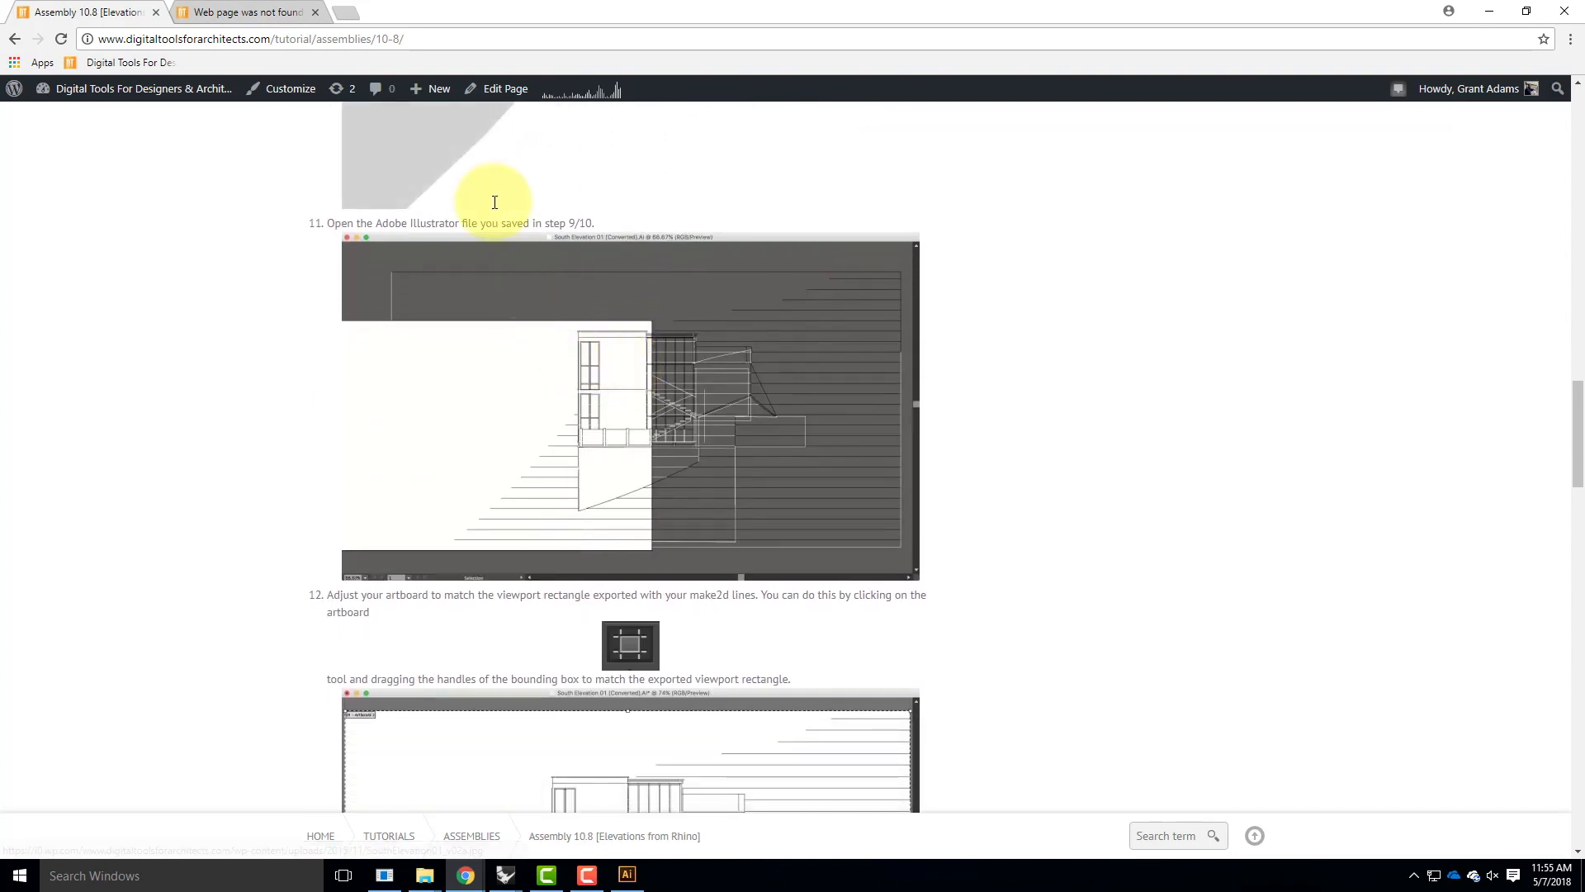
scroll(237, 177, up, 3)
scroll(237, 177, up, 2)
scroll(513, 396, up, 14)
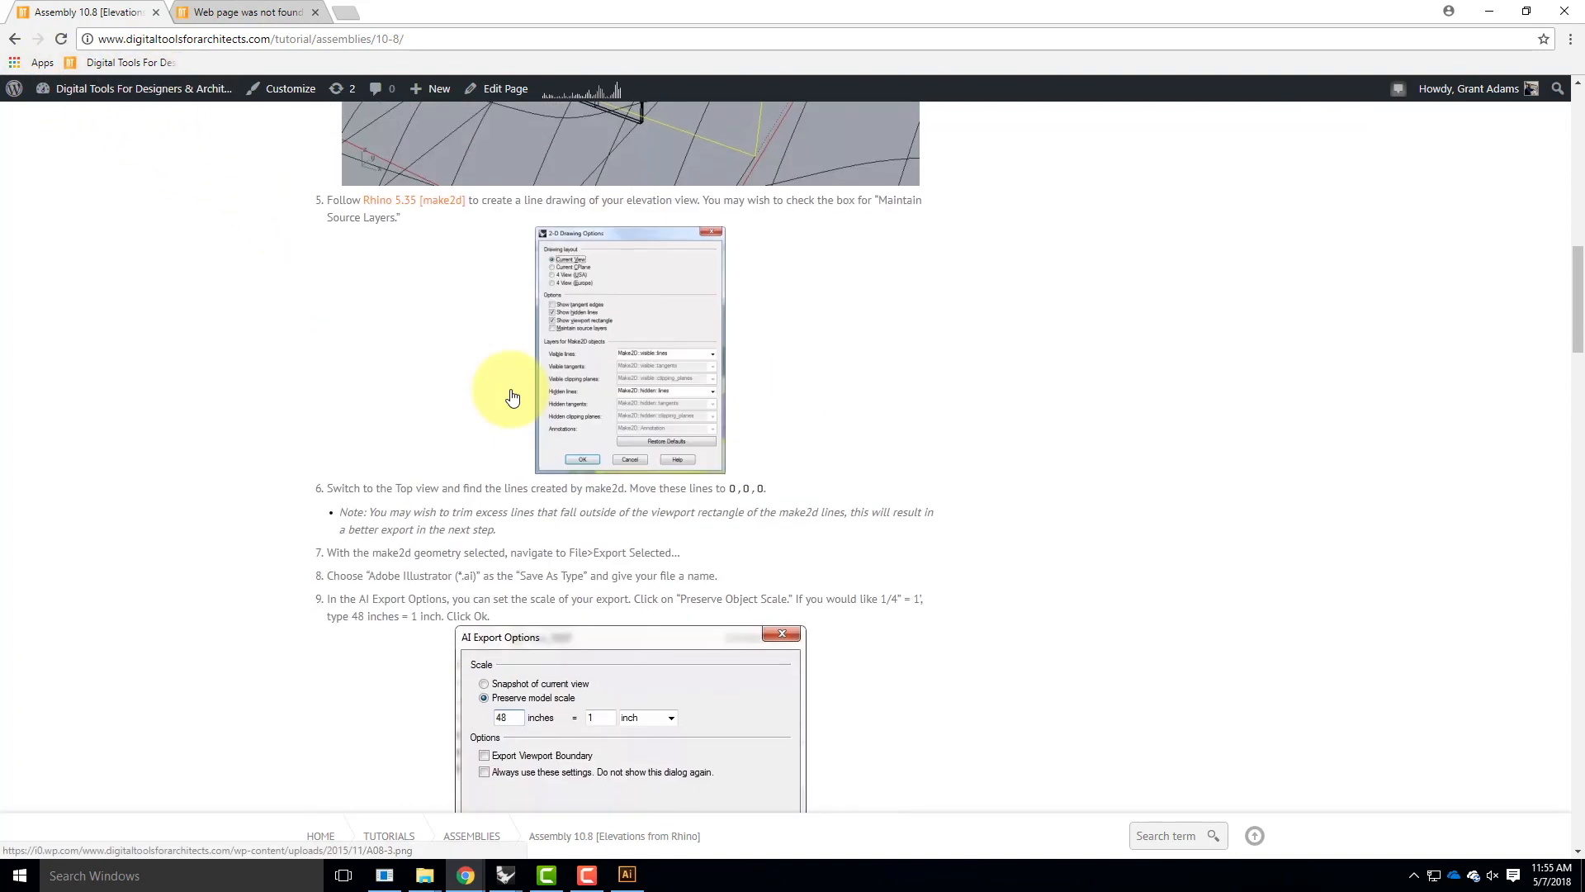
scroll(512, 389, up, 7)
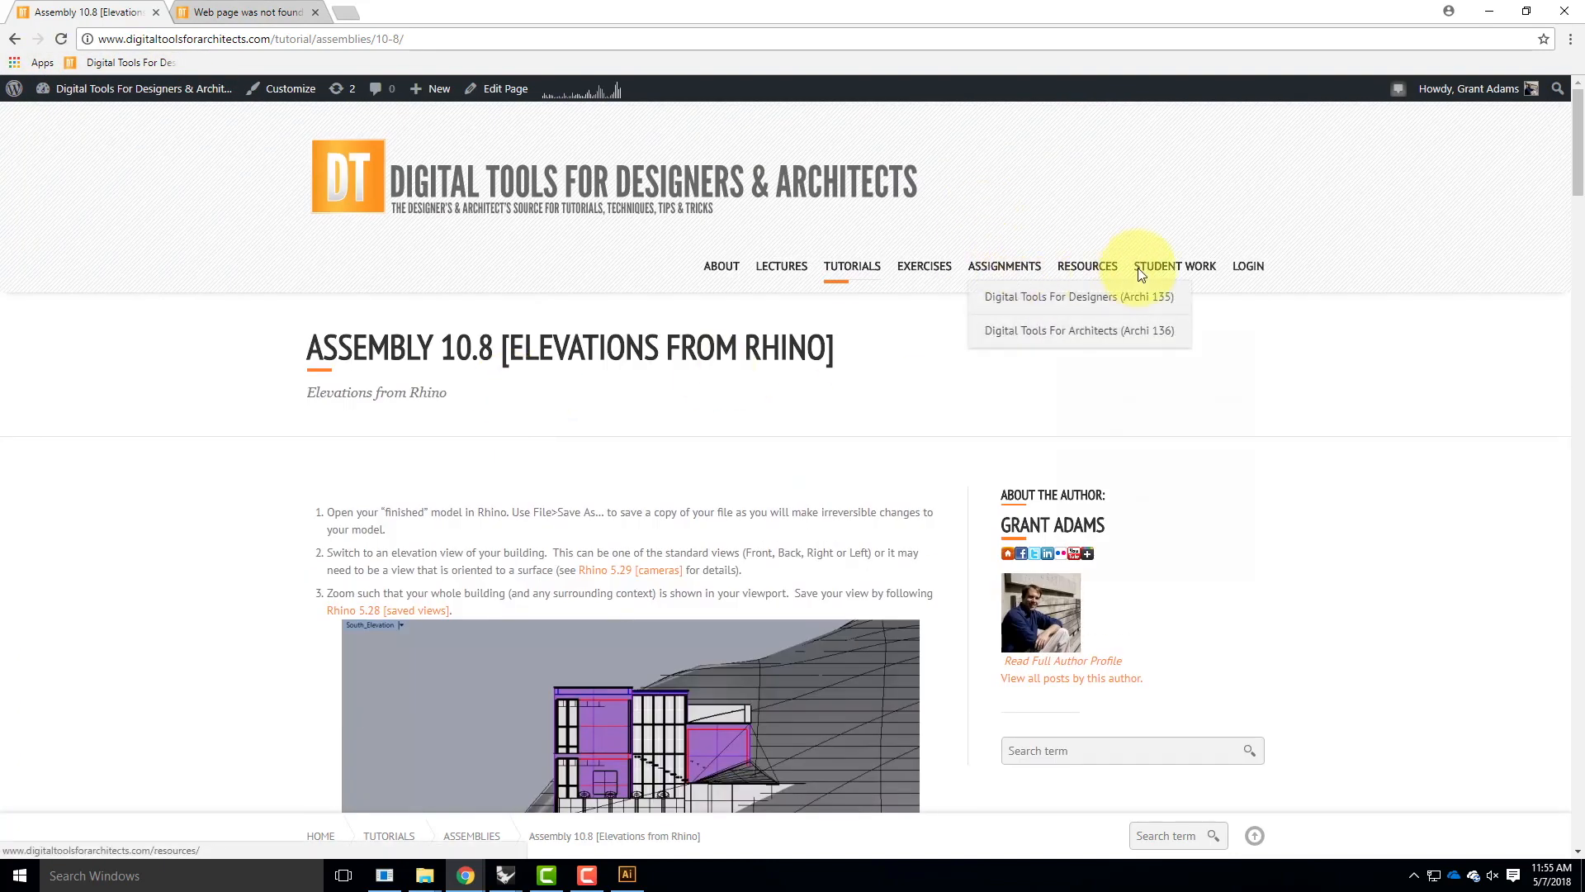
mouse_move(1168, 275)
mouse_move(1082, 270)
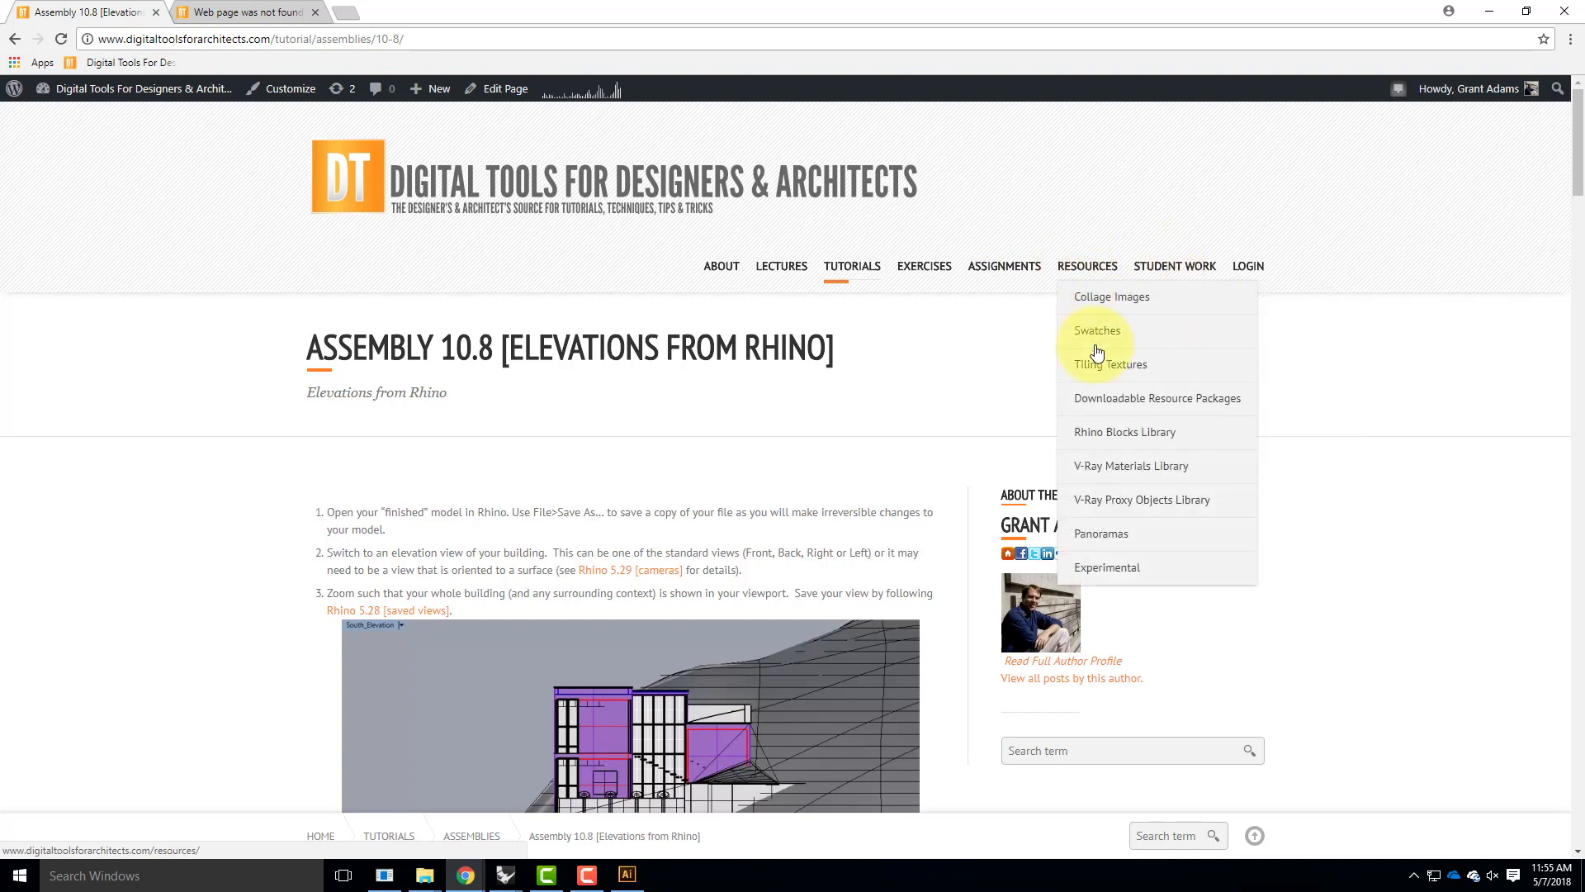
mouse_move(1114, 476)
click(968, 502)
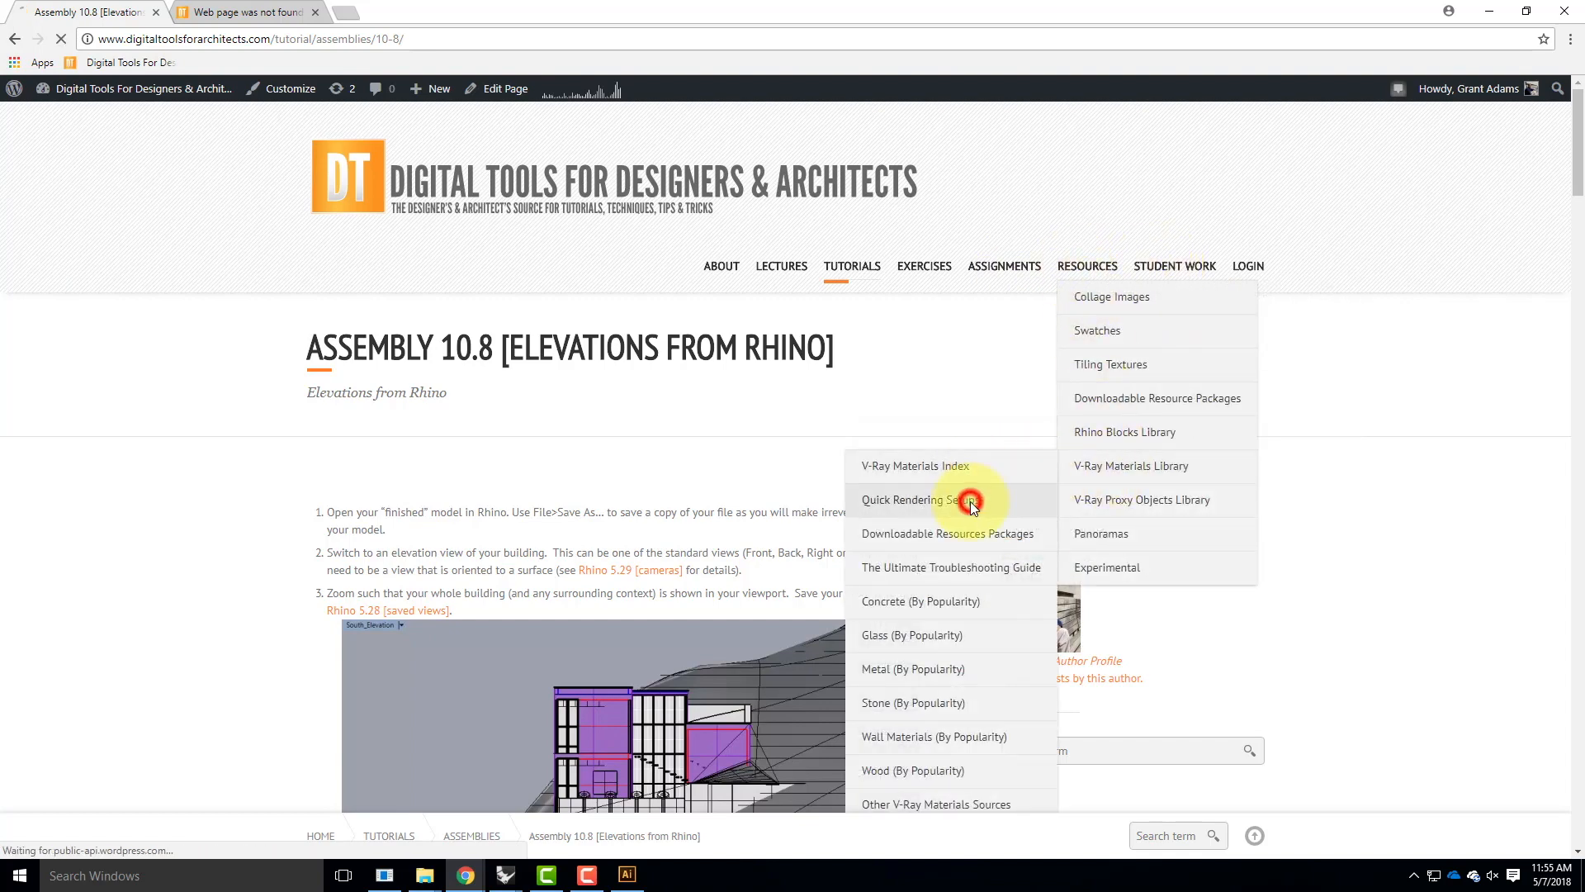
scroll(809, 421, down, 15)
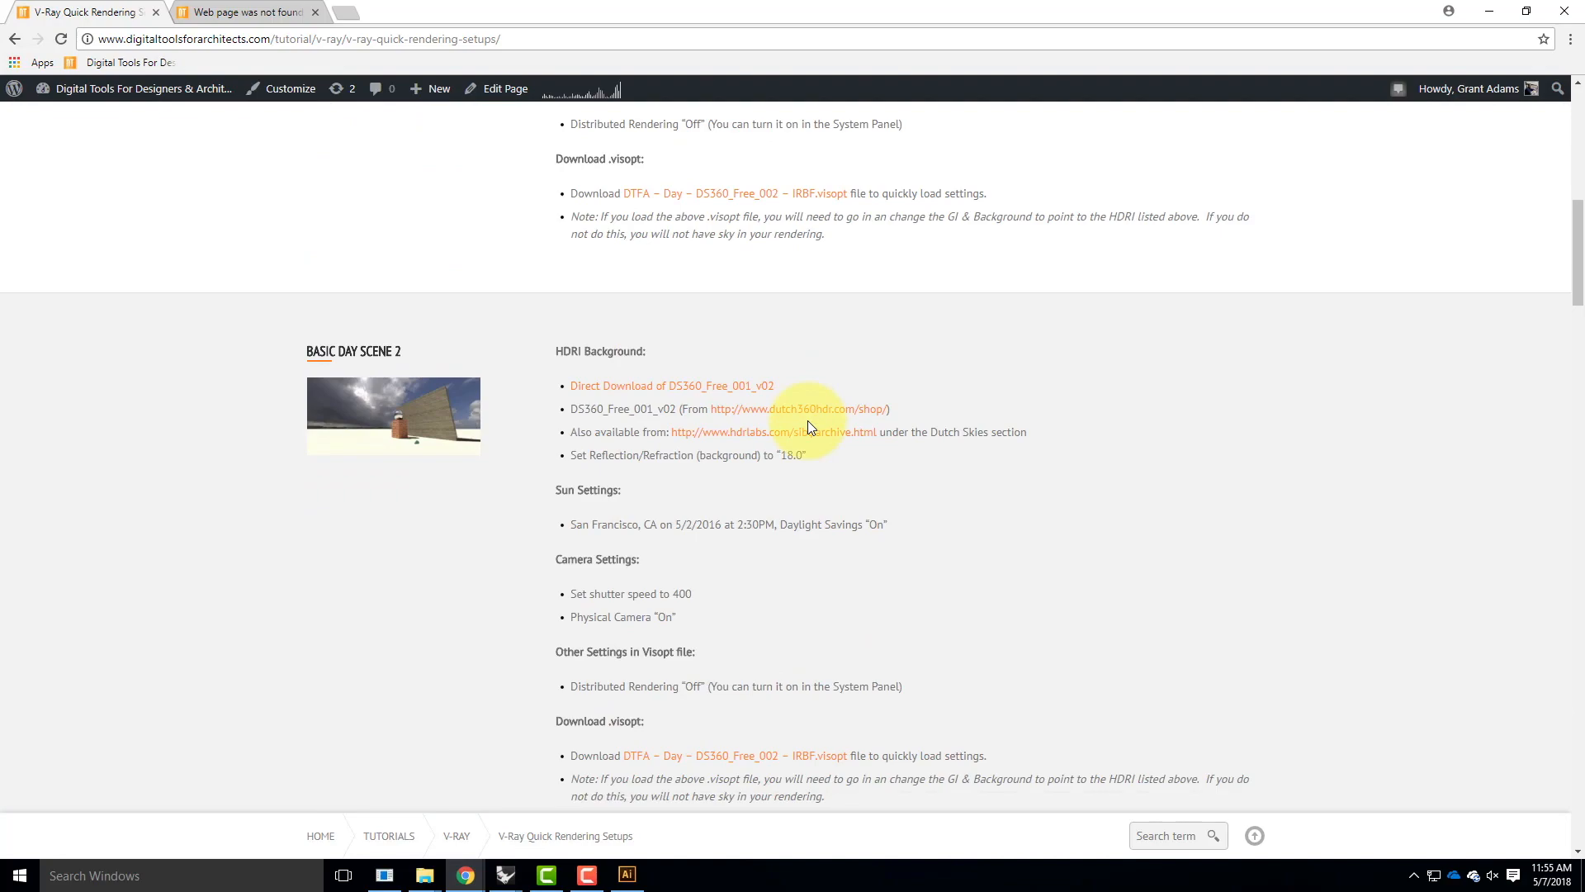
scroll(808, 423, down, 20)
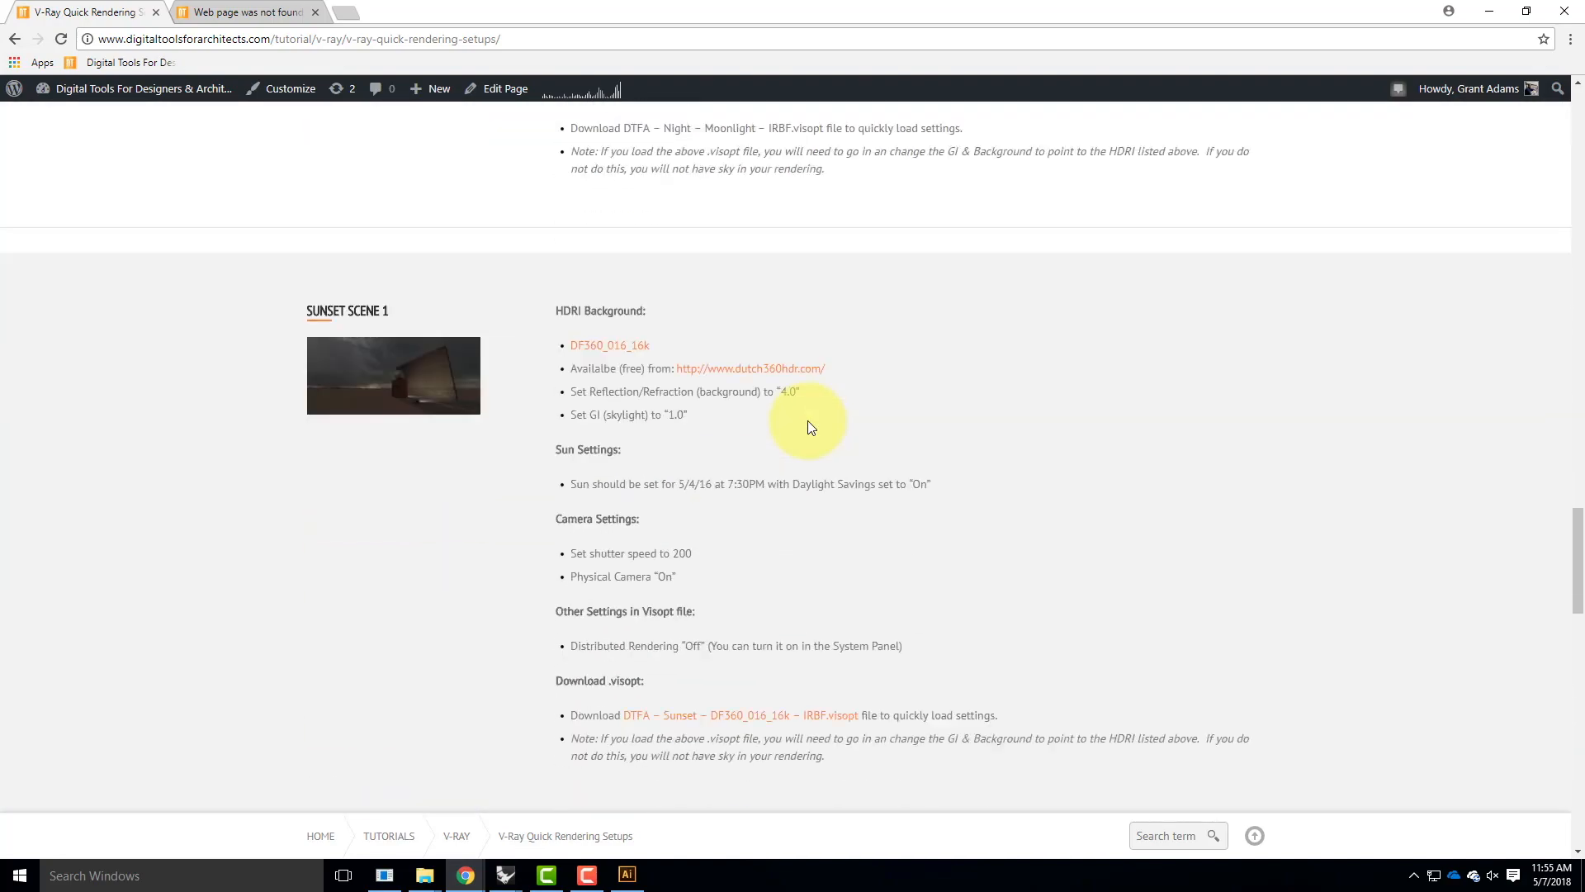
scroll(810, 426, down, 10)
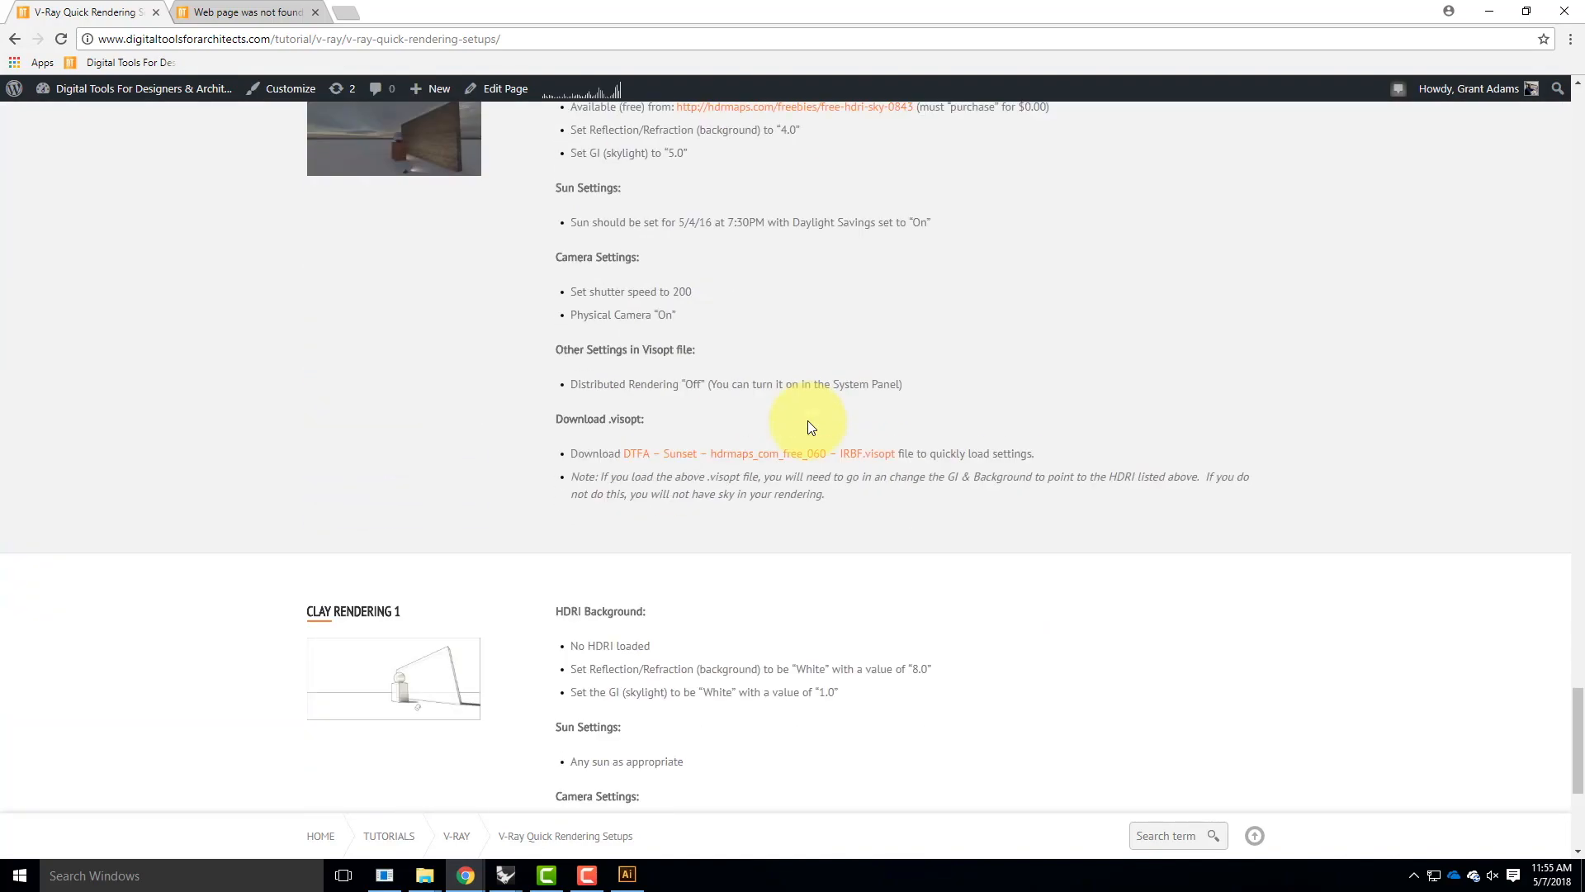
scroll(810, 426, down, 1)
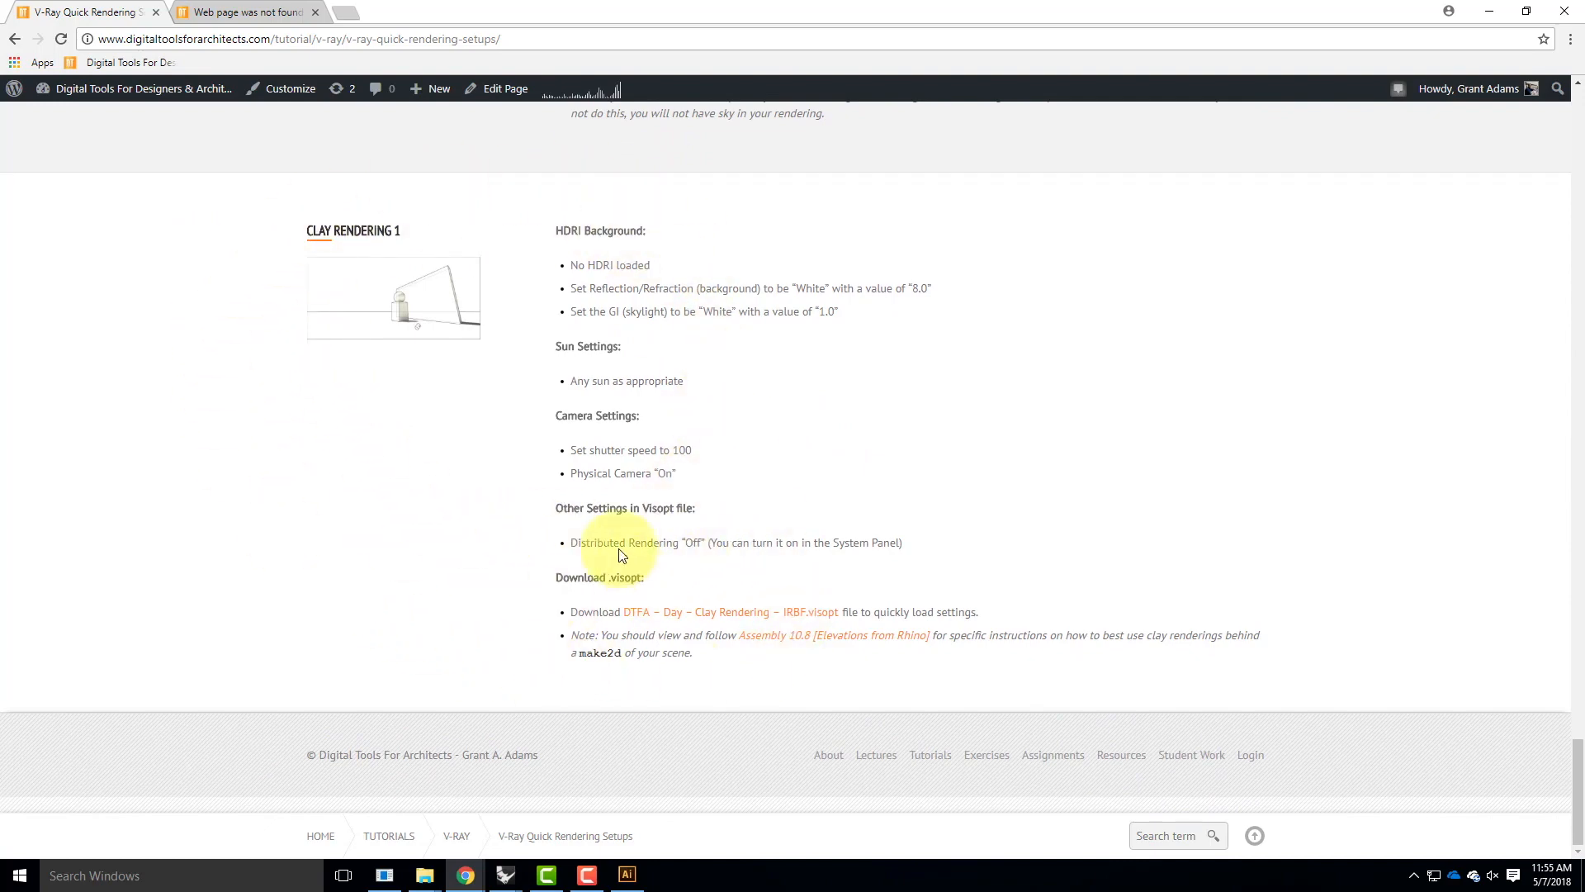
Step: Save the clay rendering settings file DTFA-Day-Clay-Render-IRBF.visopt to the Resources > V-Ray > V-Ray HDRI folder in the college OneDrive
right_click(772, 615)
click(842, 687)
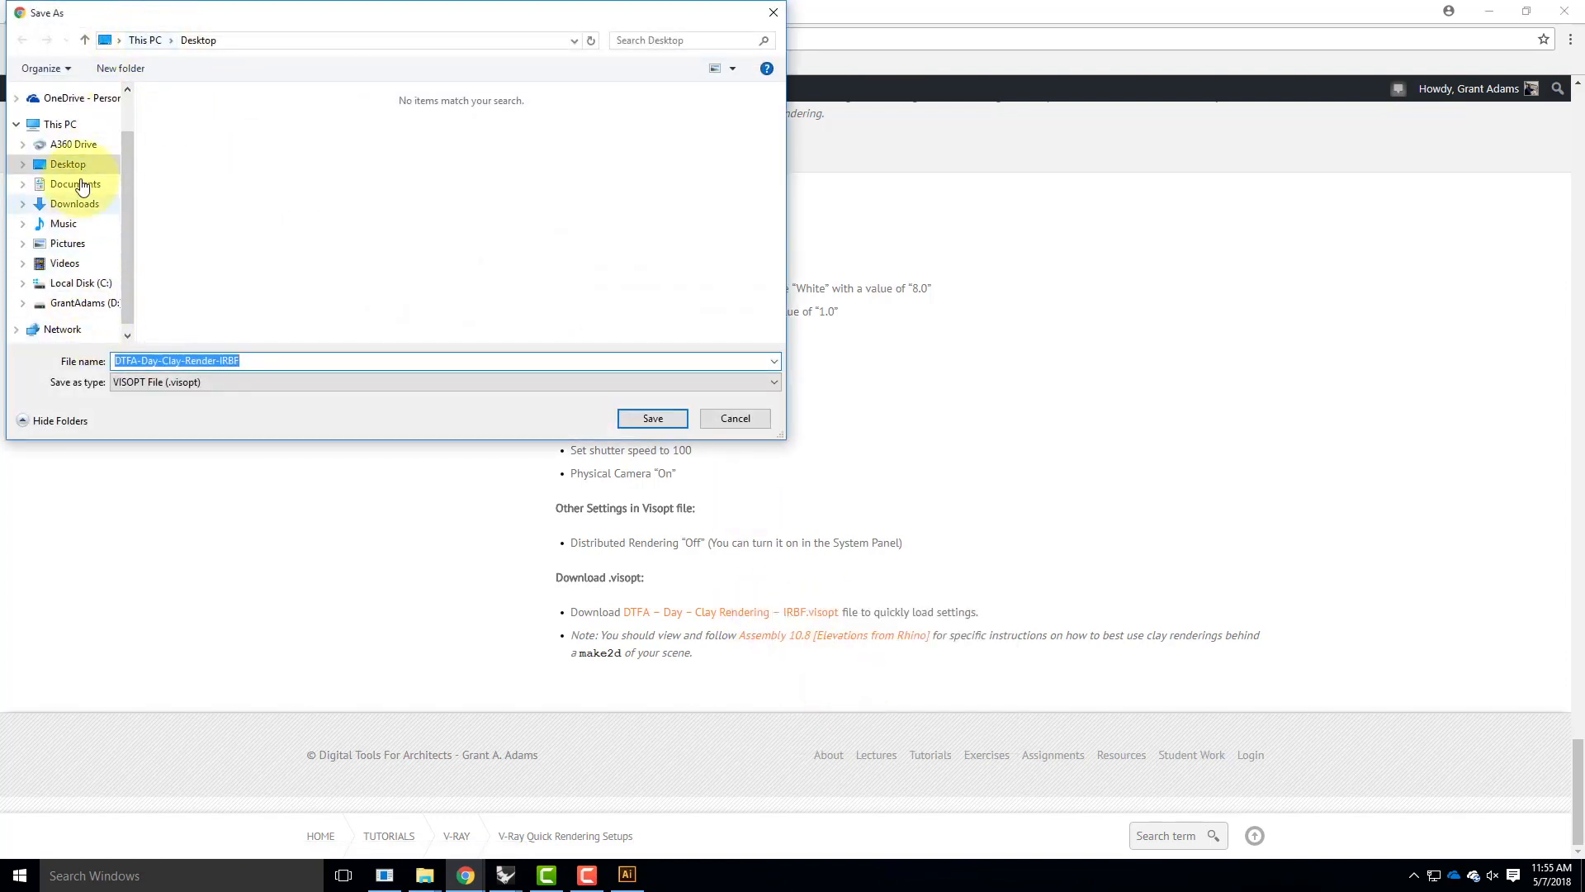
scroll(70, 149, up, 1)
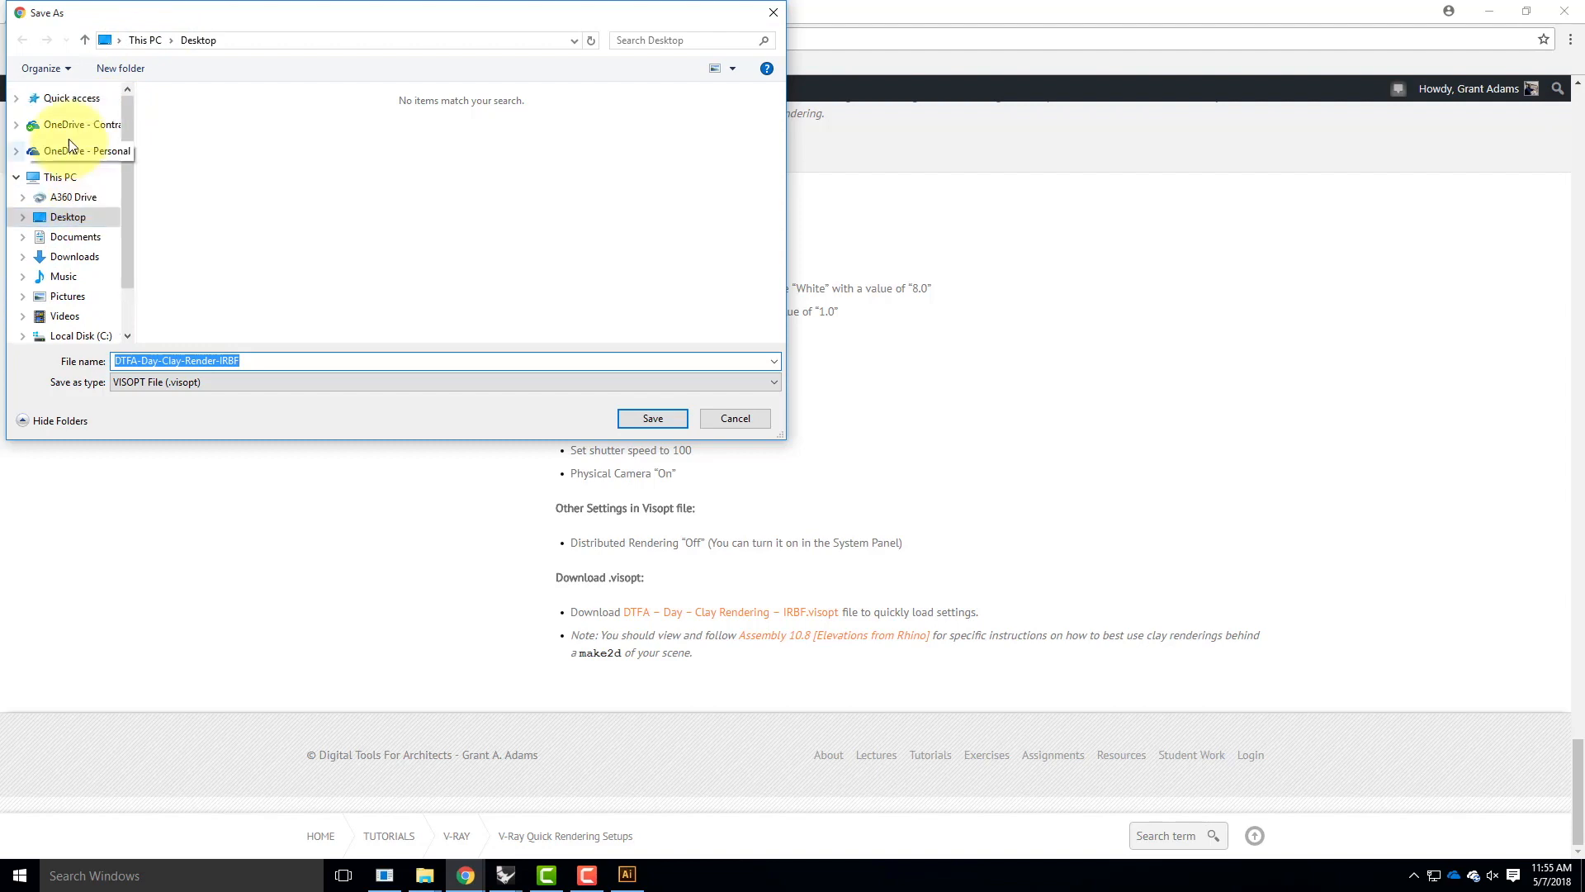
click(75, 124)
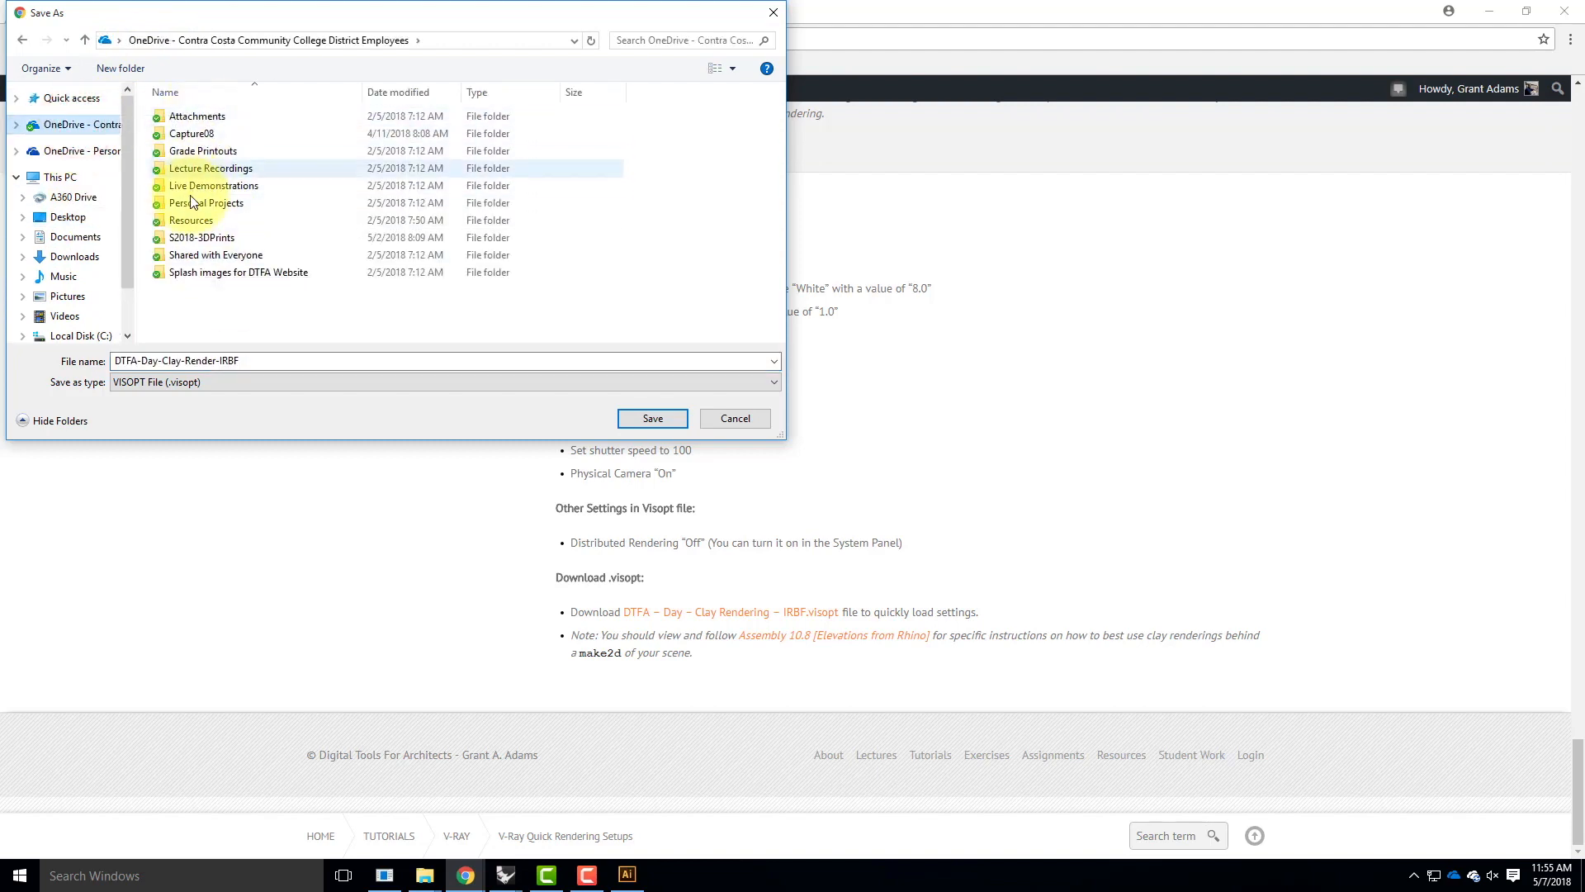
double_click(188, 221)
double_click(207, 324)
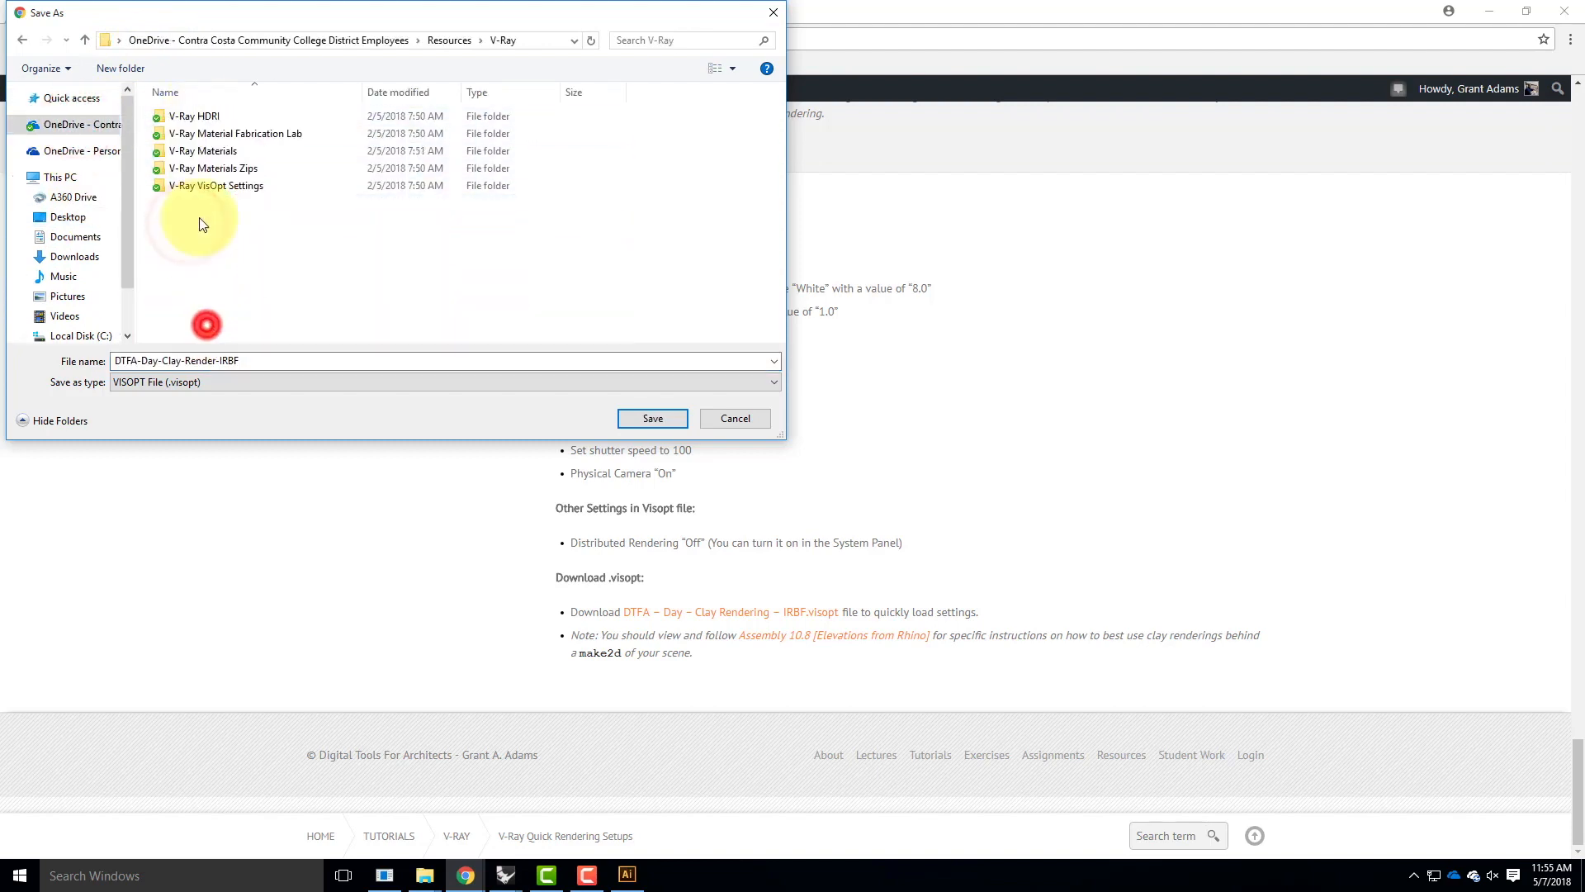
double_click(194, 116)
click(203, 239)
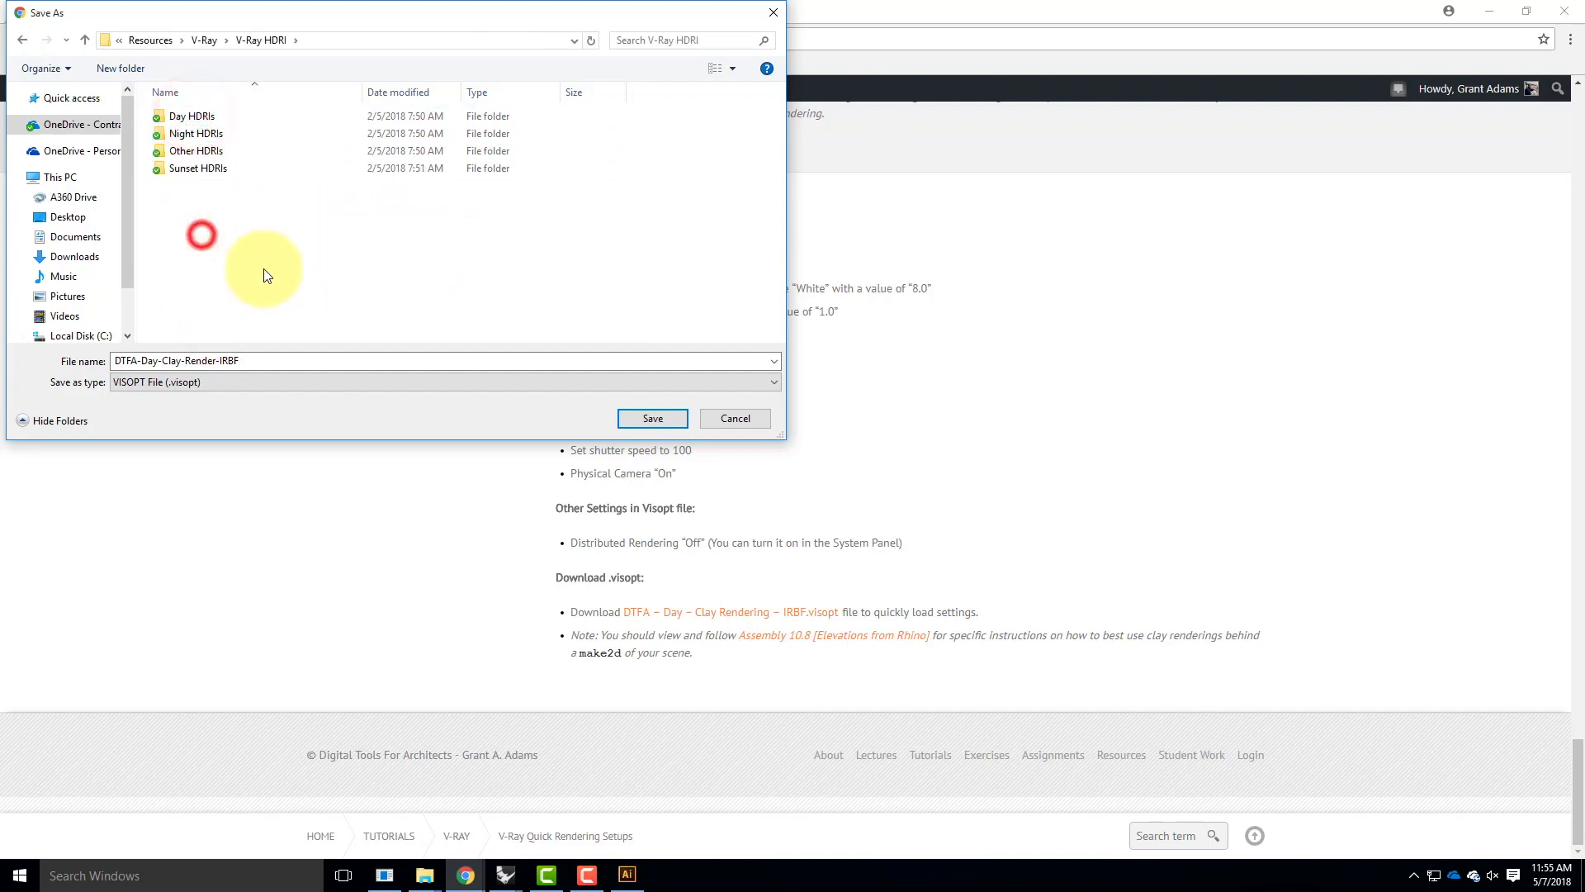
click(652, 418)
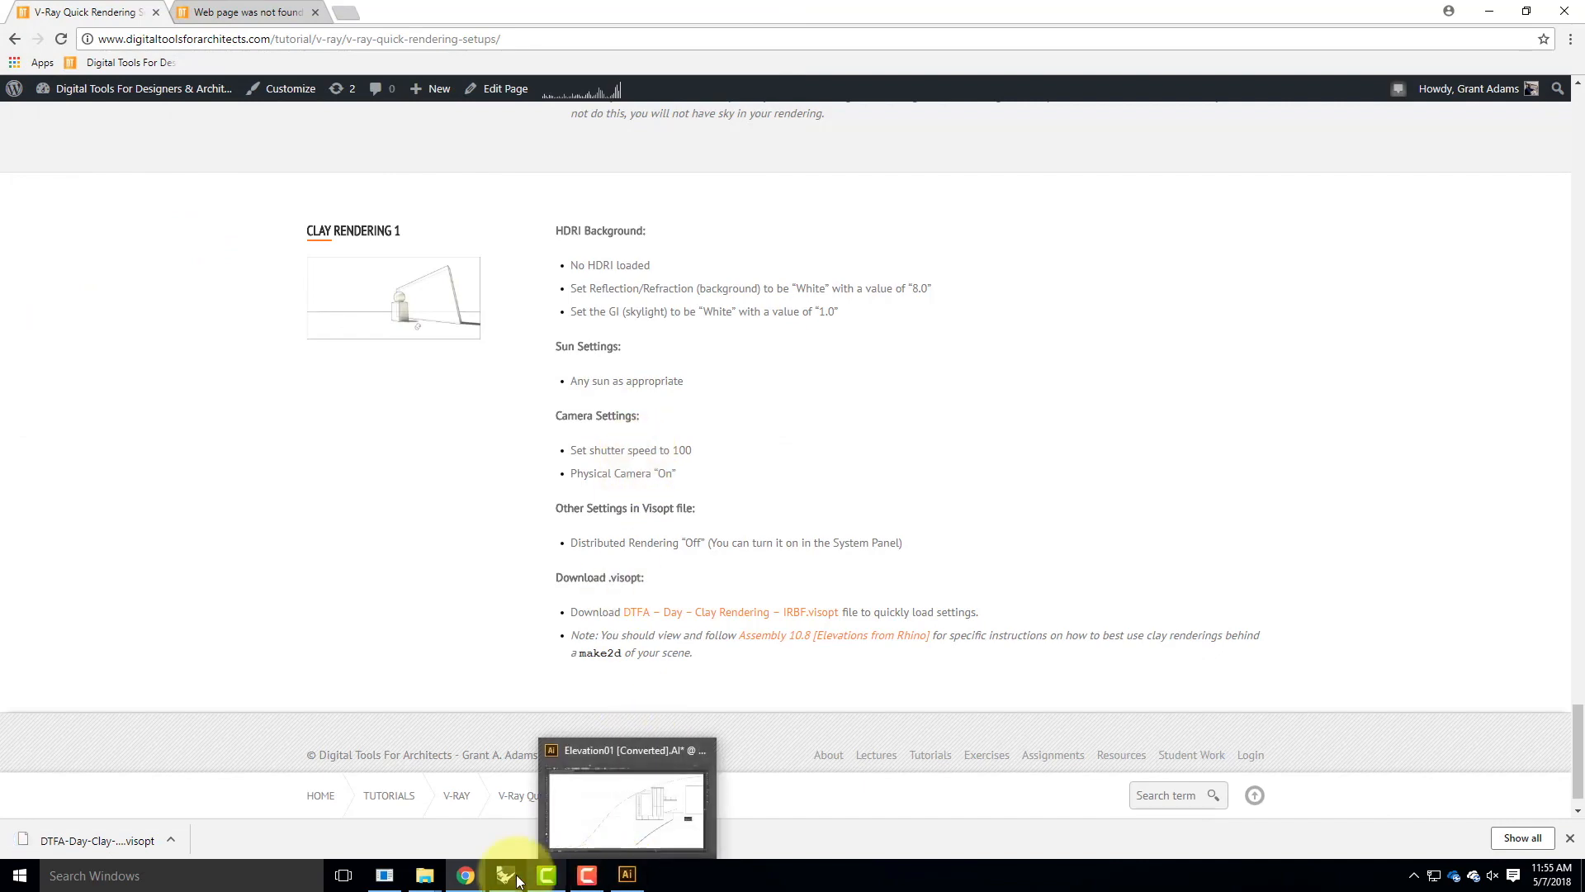
Step: Switch to the MasterSiteS2018-Elevation model in Rhino and display the Camera settings in the V-Ray option editor
mouse_move(505, 875)
click(715, 822)
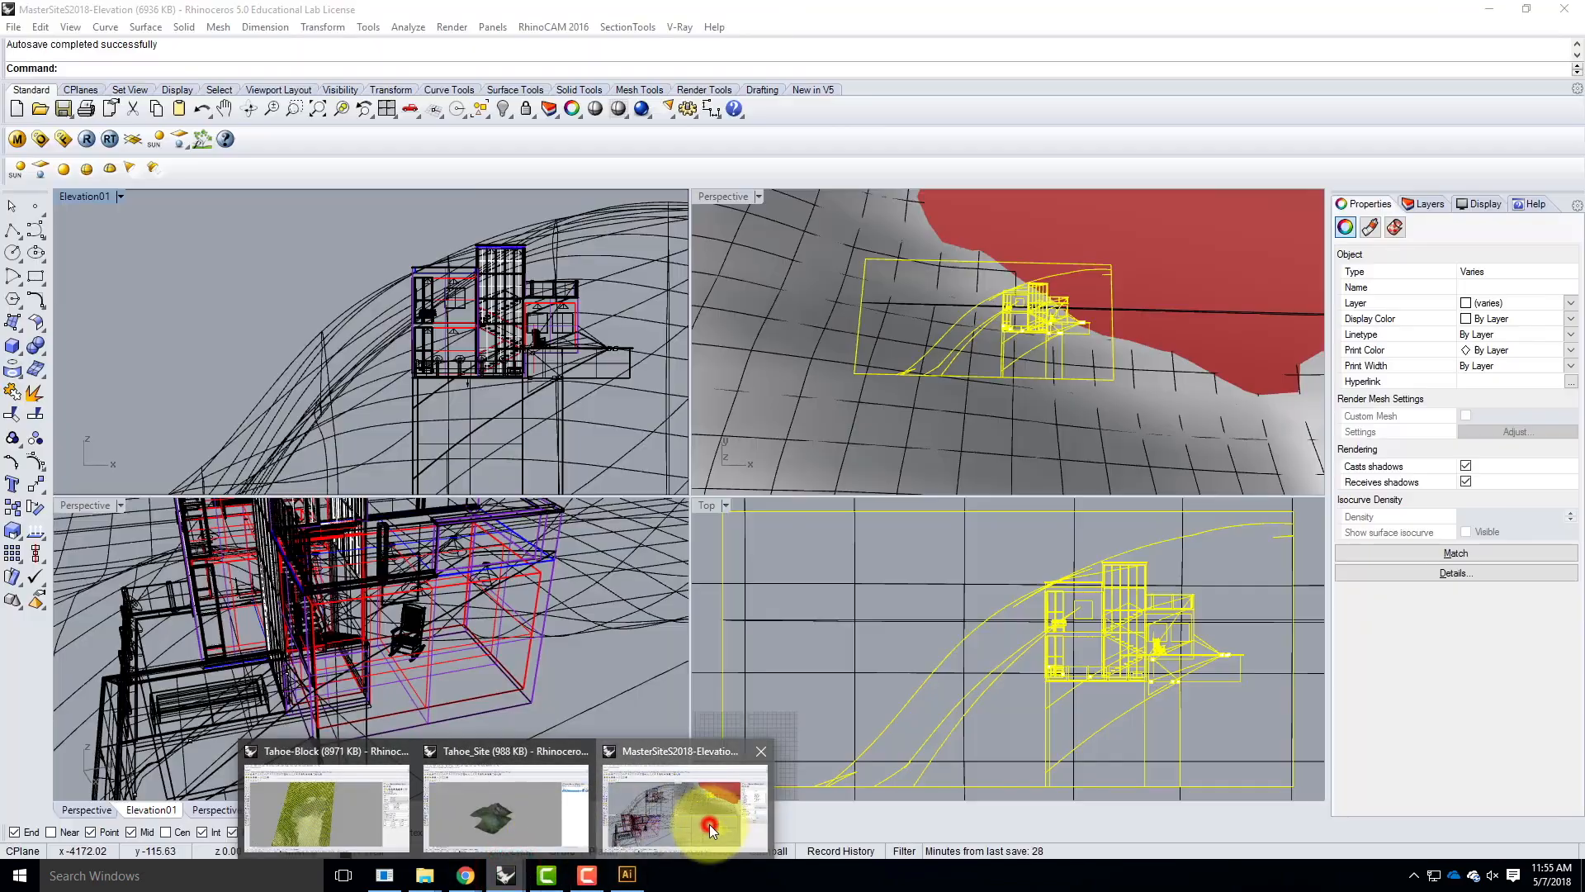
click(40, 138)
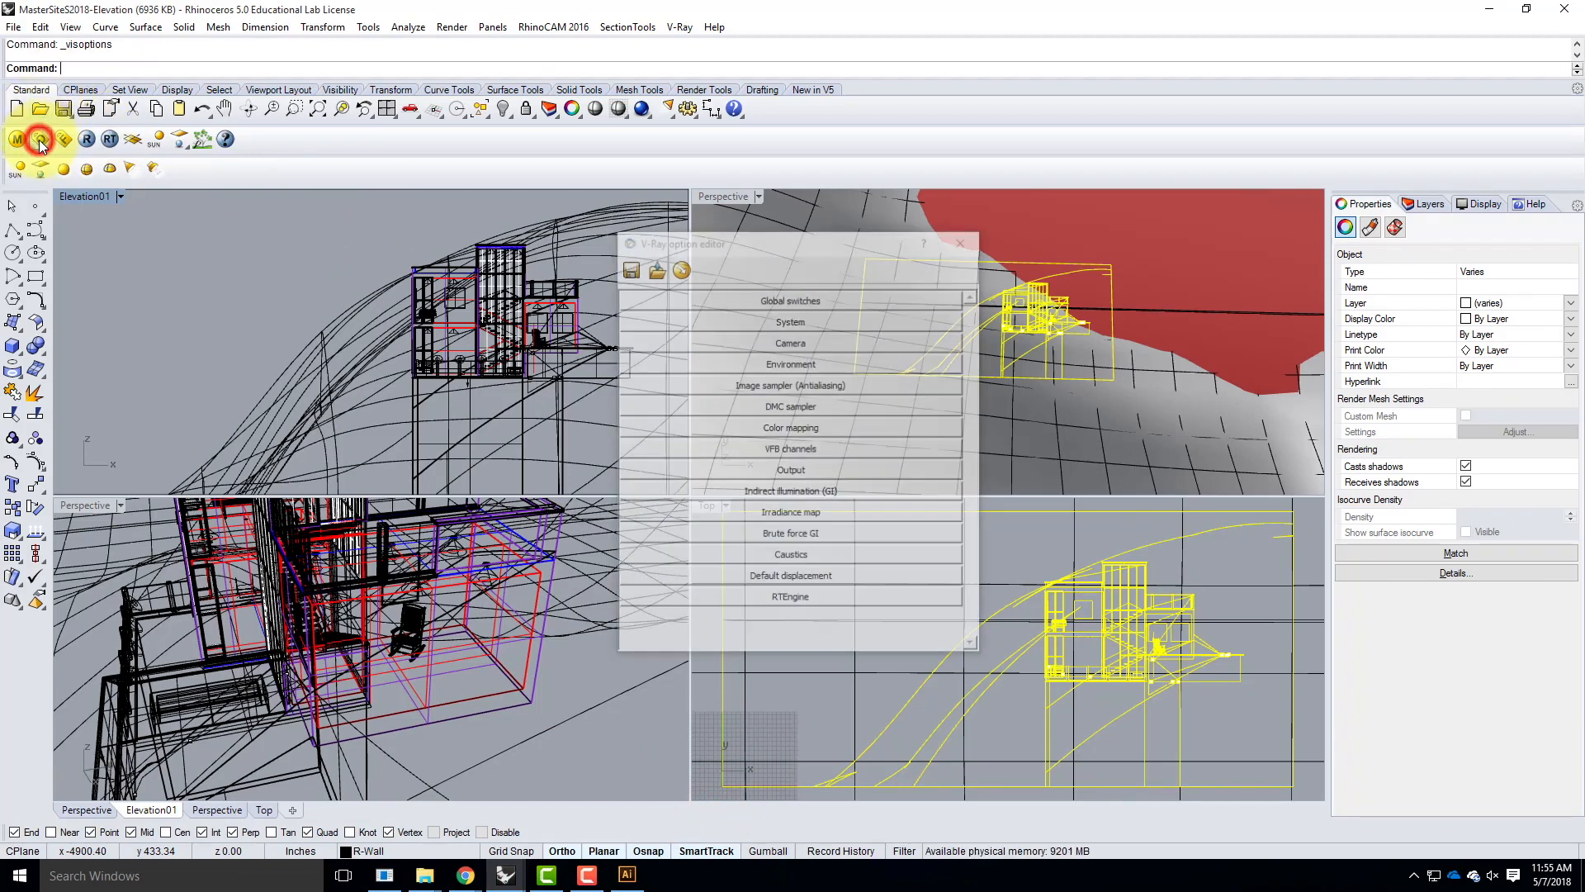
click(794, 341)
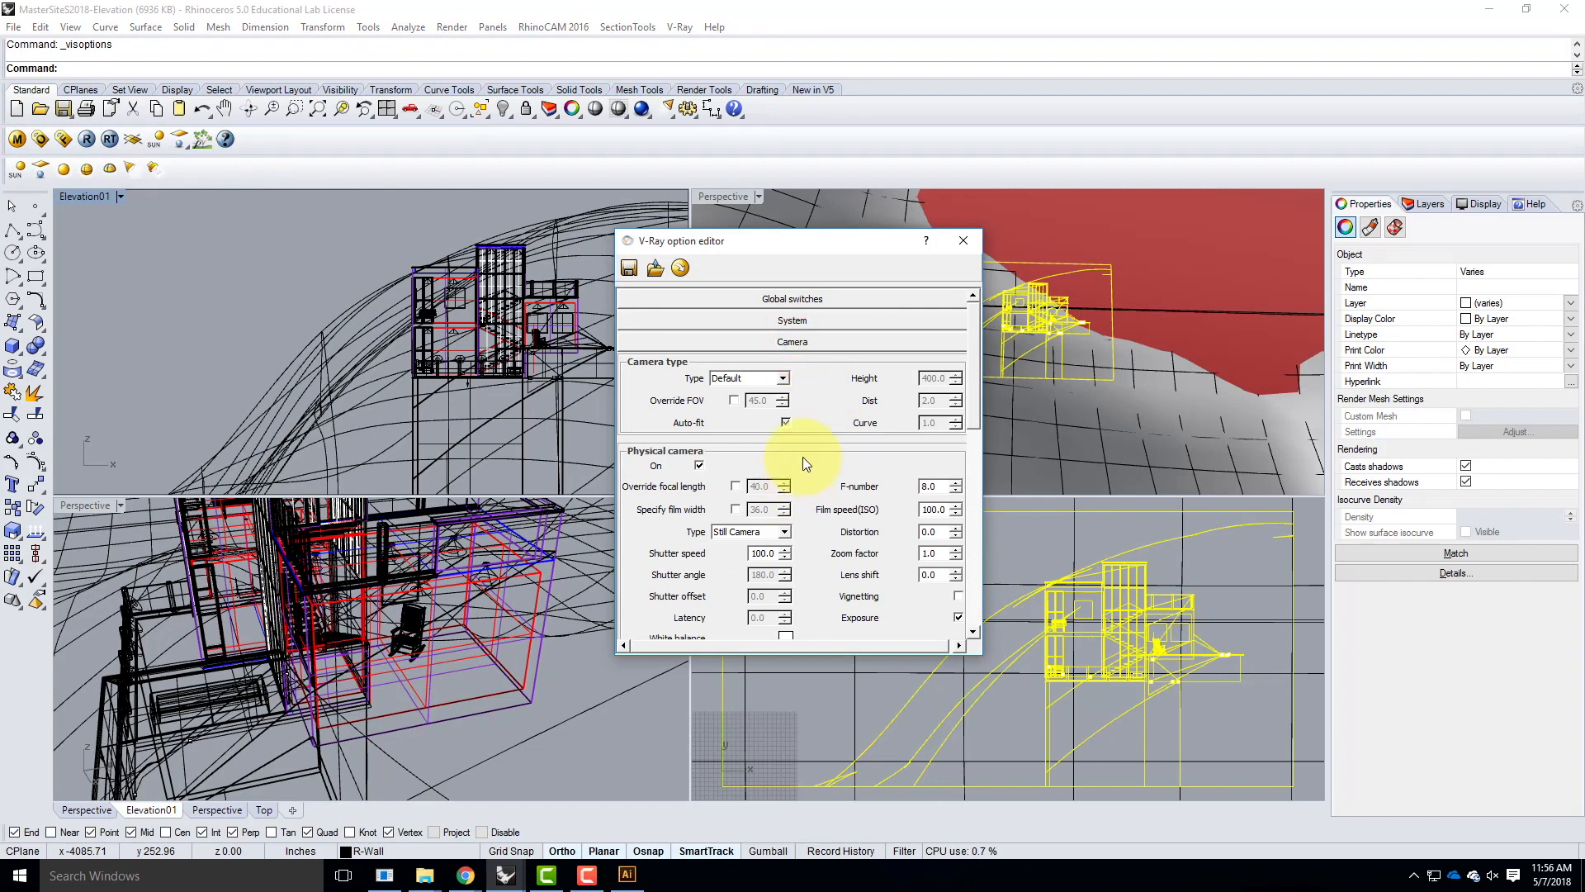
Step: Load DTFA-Day-Clay-Render-IRBF.visopt from the OneDrive V-Ray HDRI folder into the V-Ray options and close the option editor
click(655, 271)
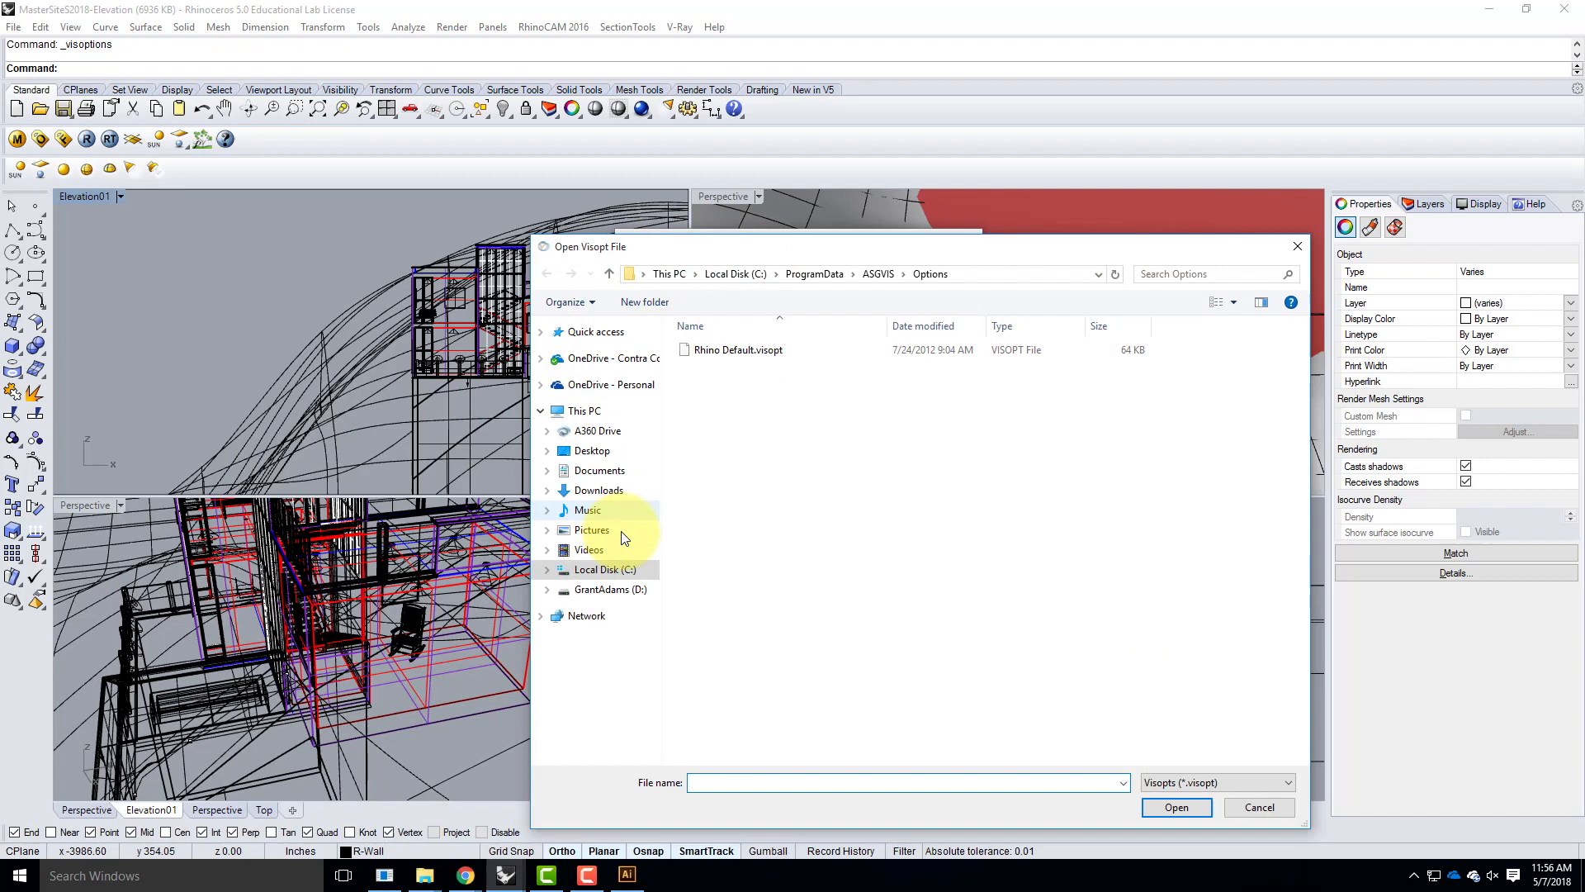
click(603, 358)
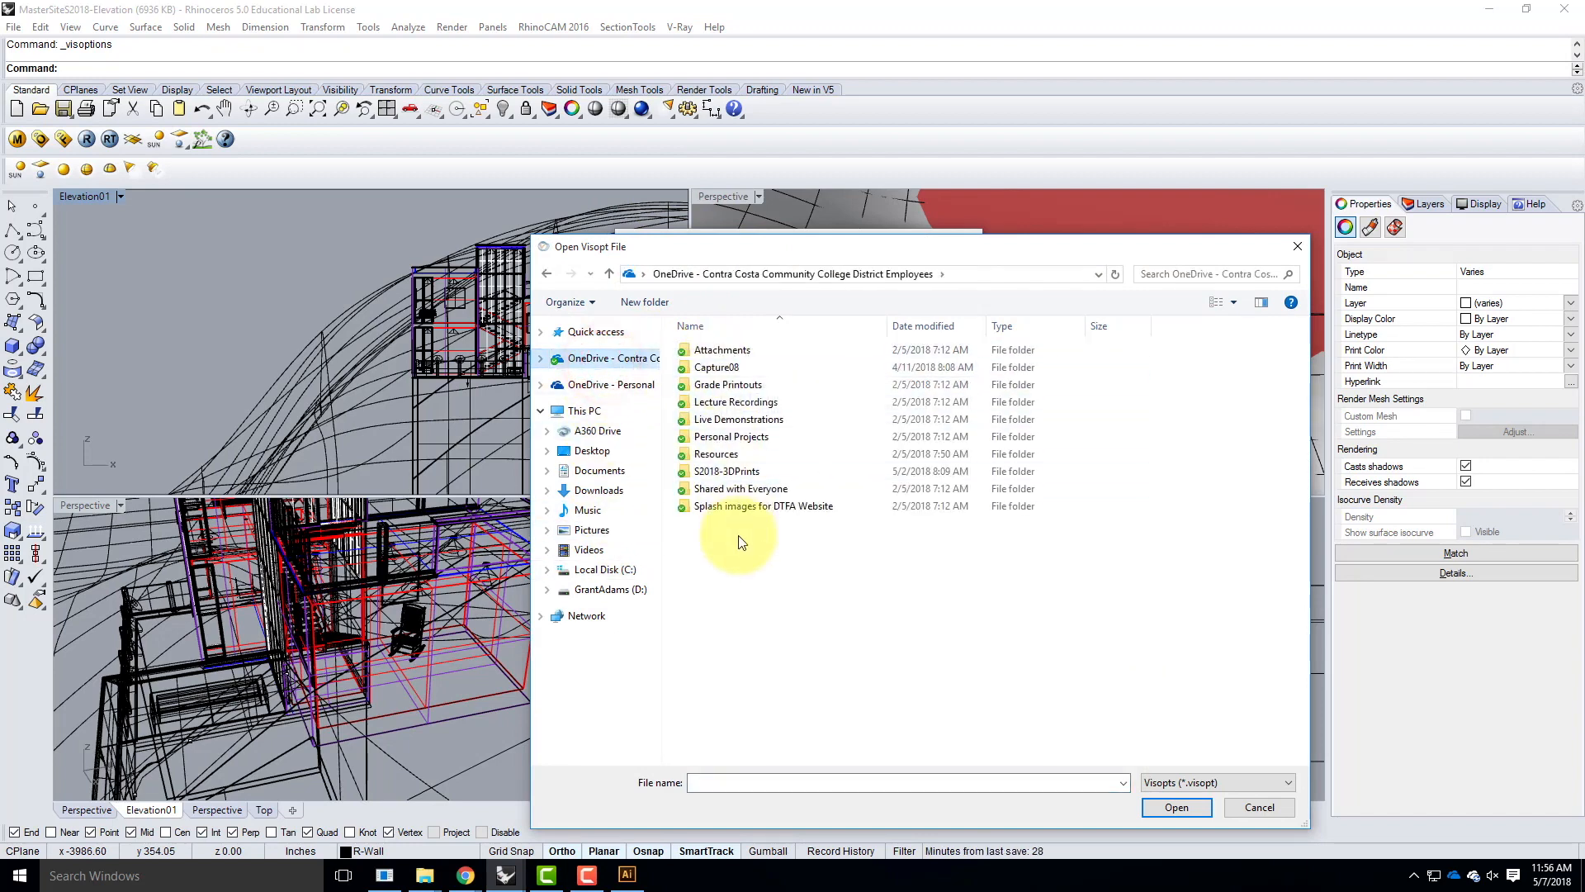
click(731, 455)
double_click(732, 455)
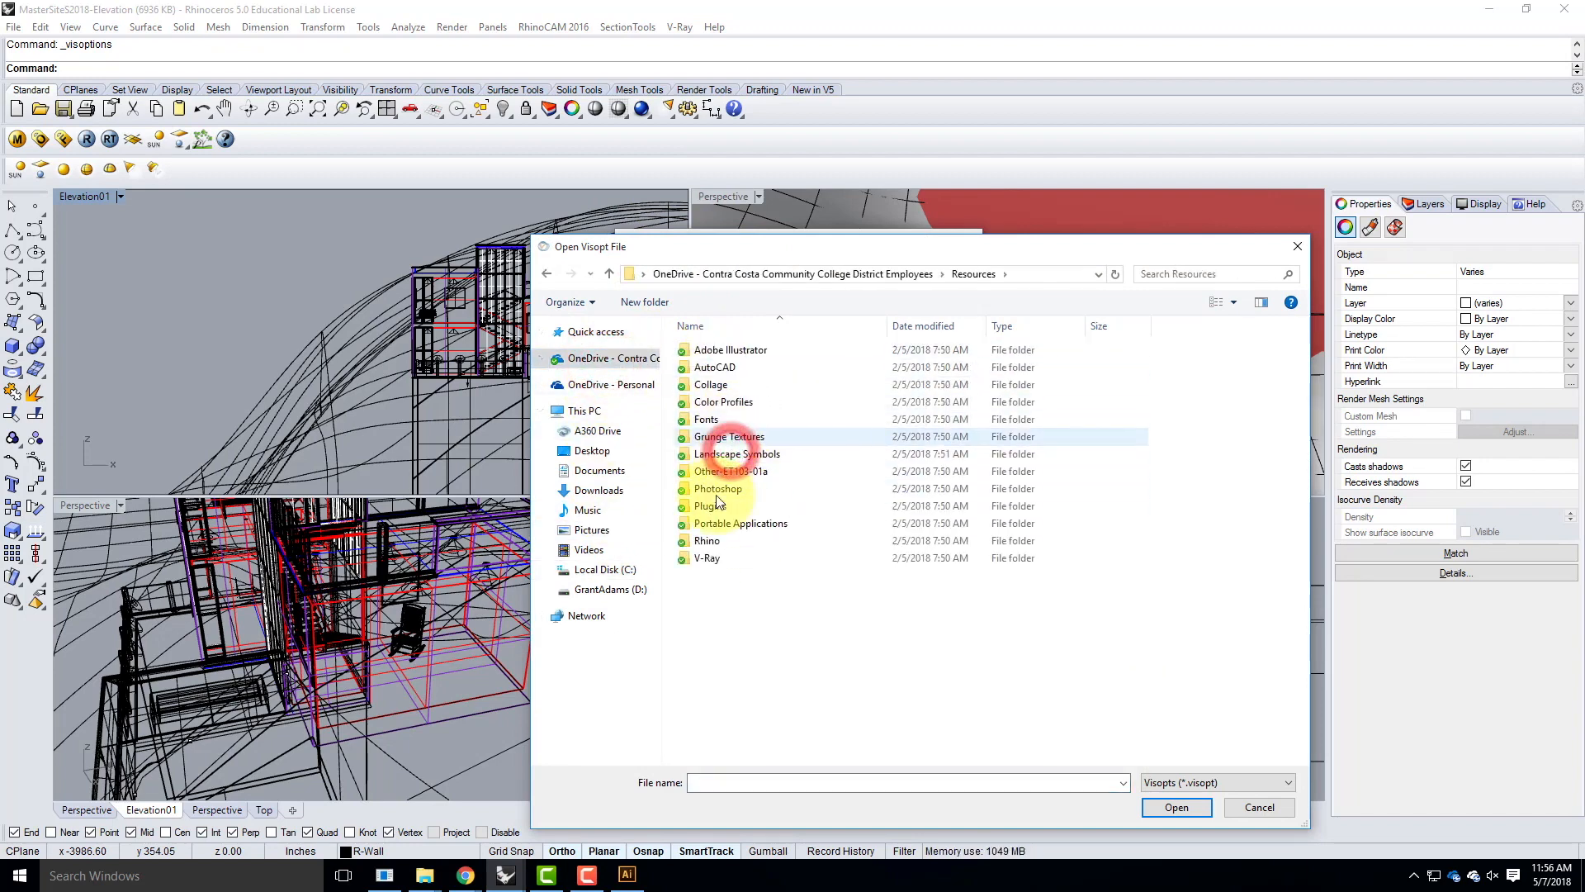
double_click(712, 557)
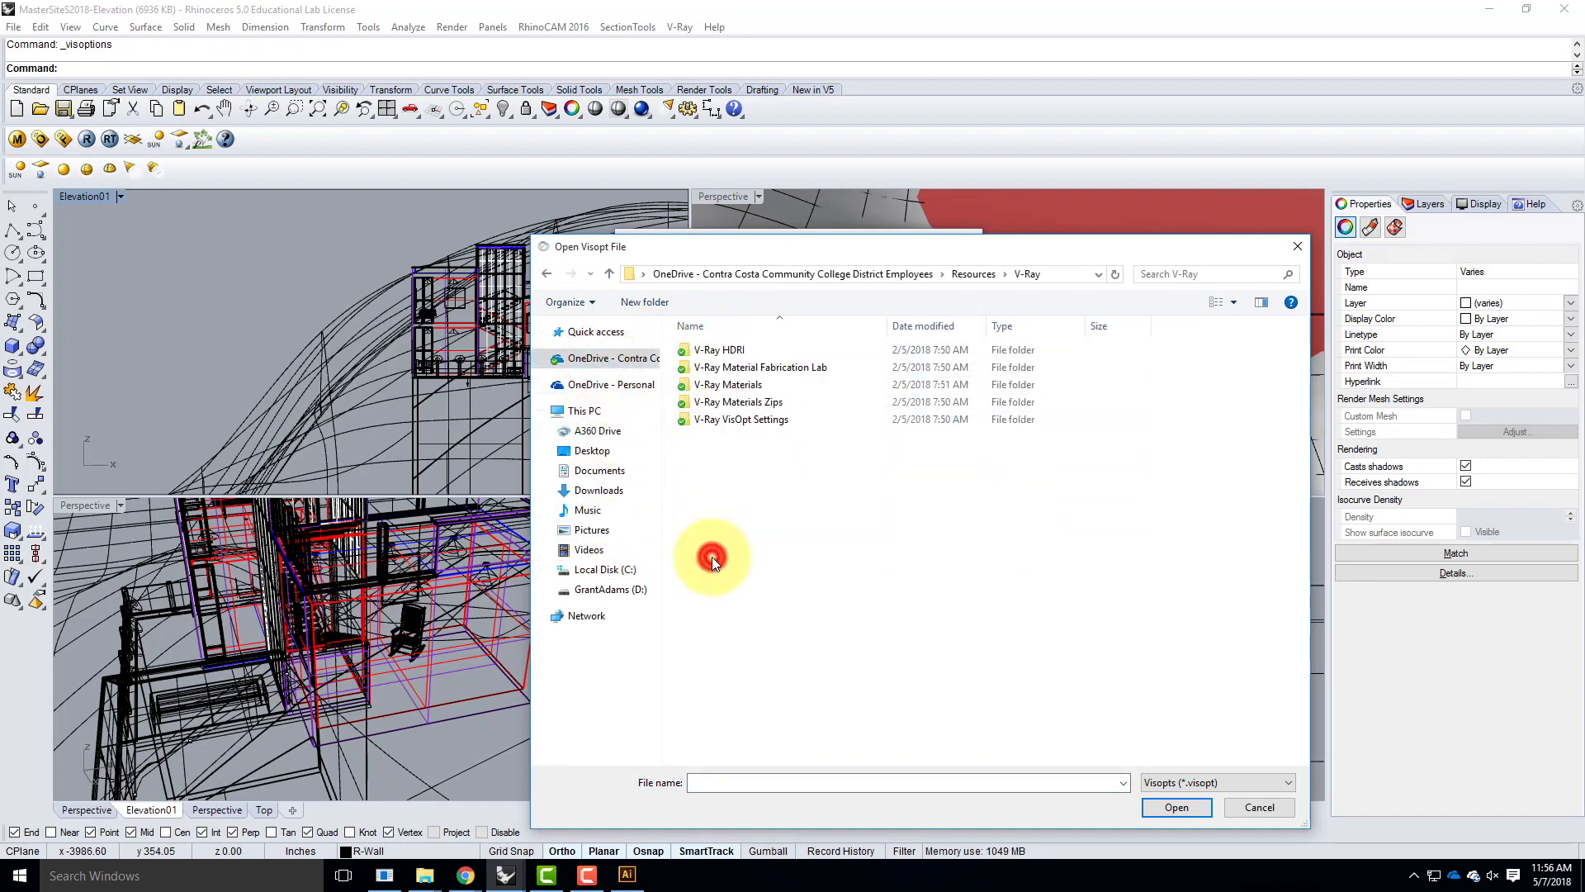
double_click(713, 350)
click(735, 419)
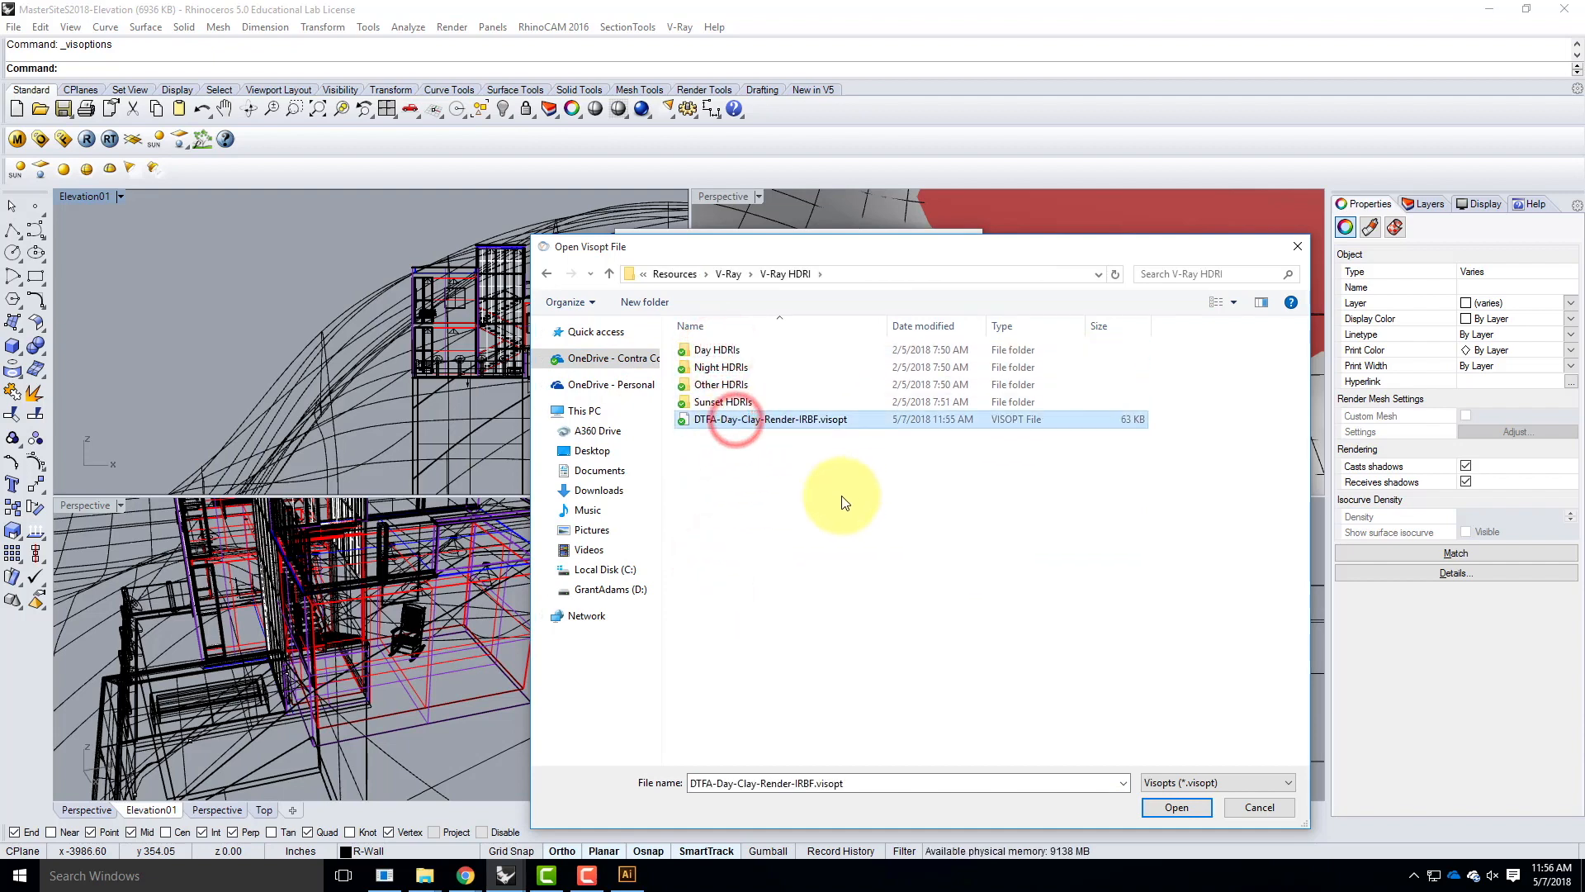
click(1175, 808)
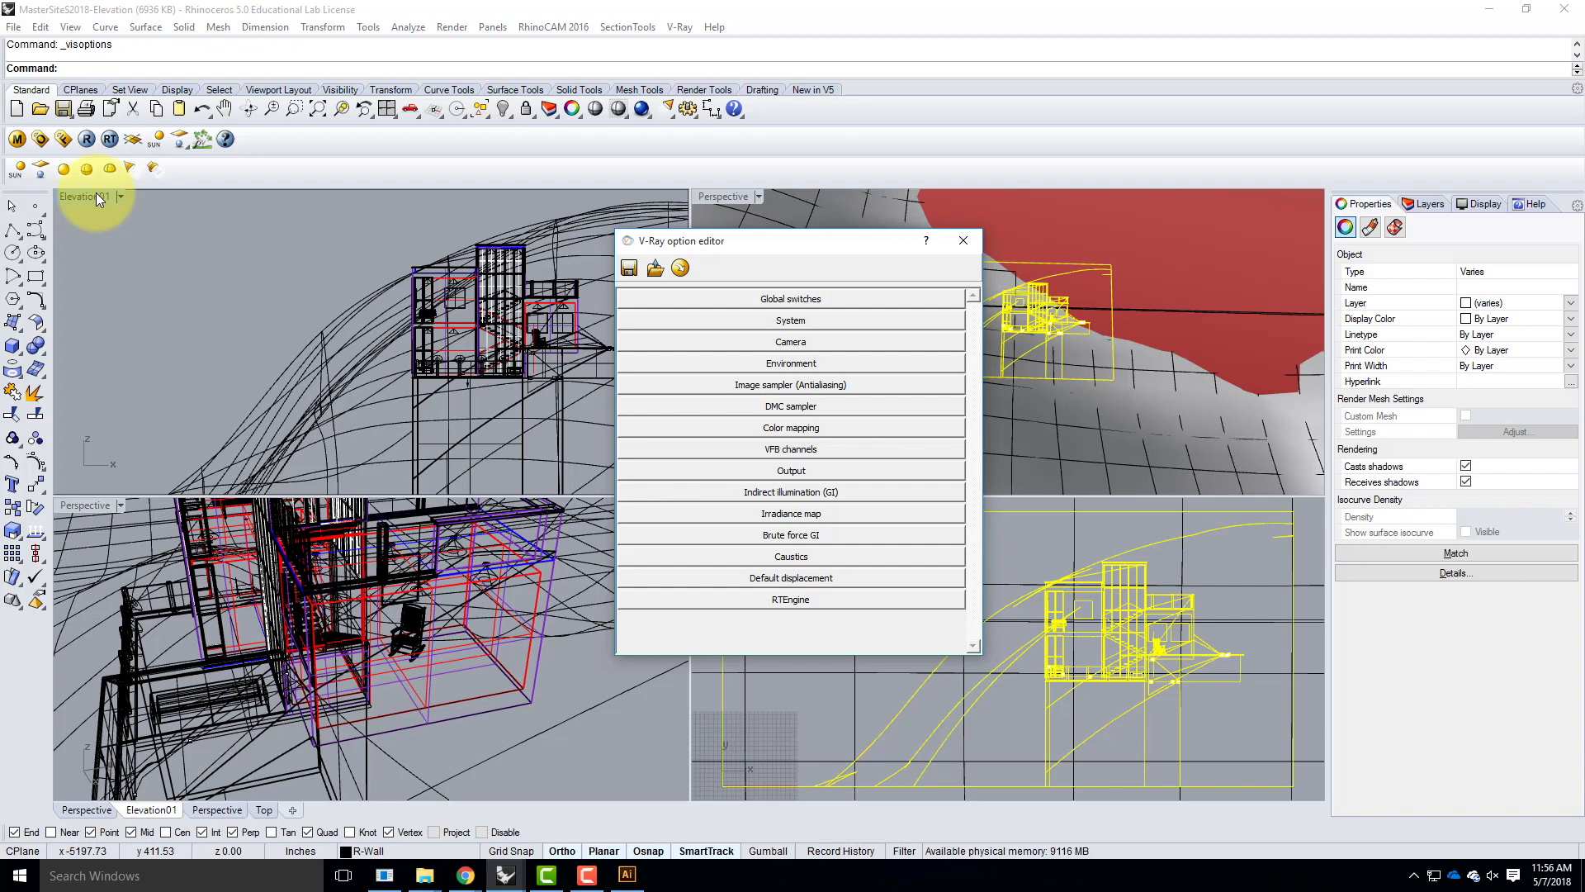
click(961, 241)
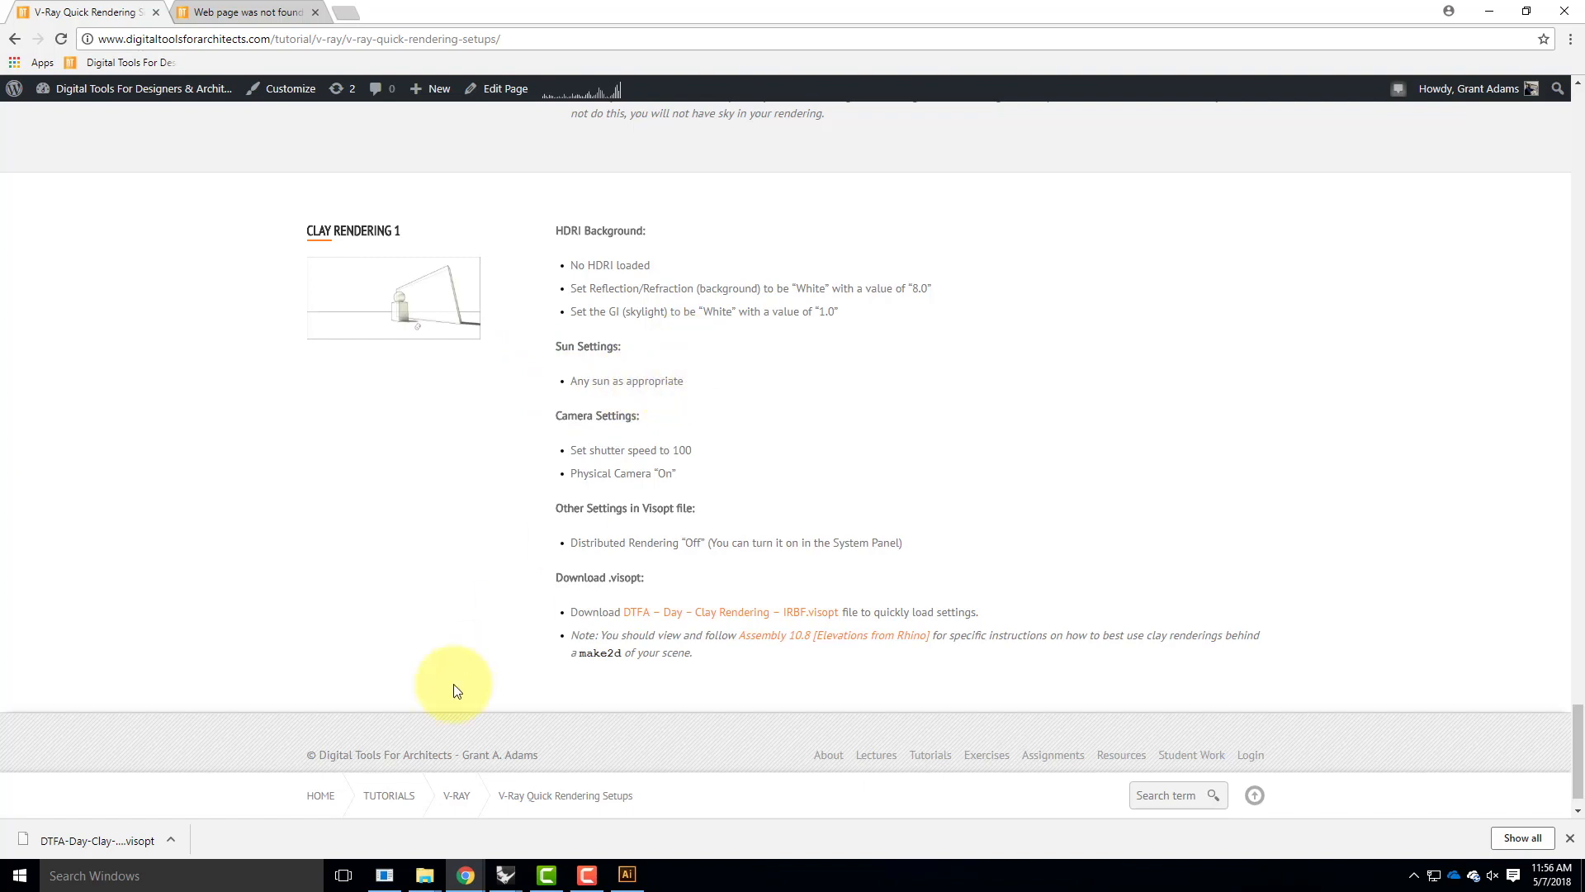
Step: Return to the MasterSiteS2018-Elevation model in Rhino and turn on the Sun layer under Environment
mouse_move(512, 883)
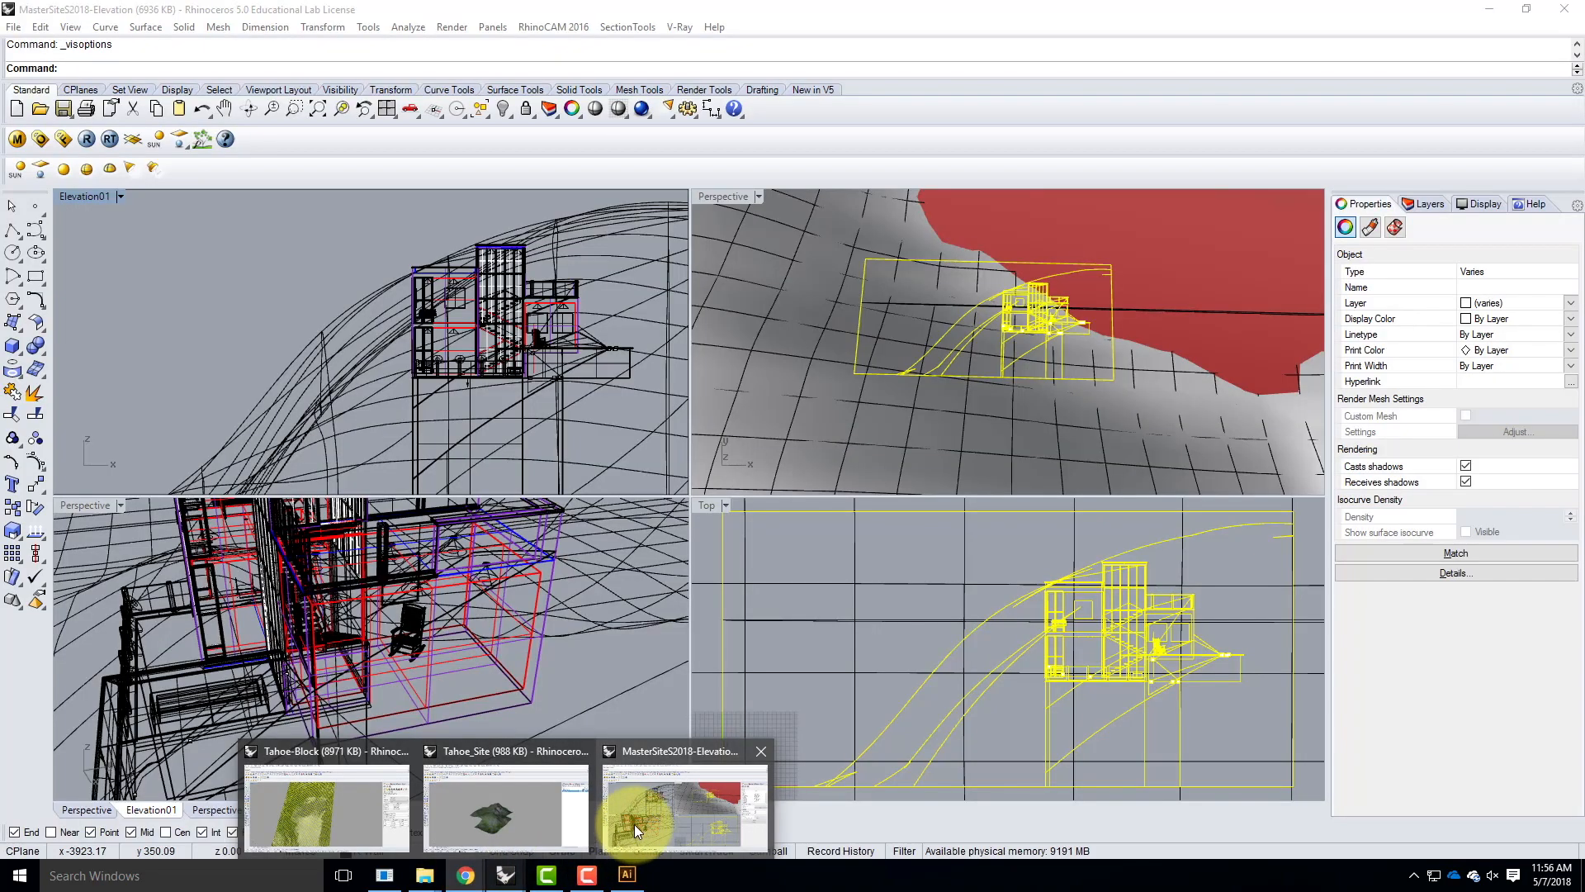
click(634, 824)
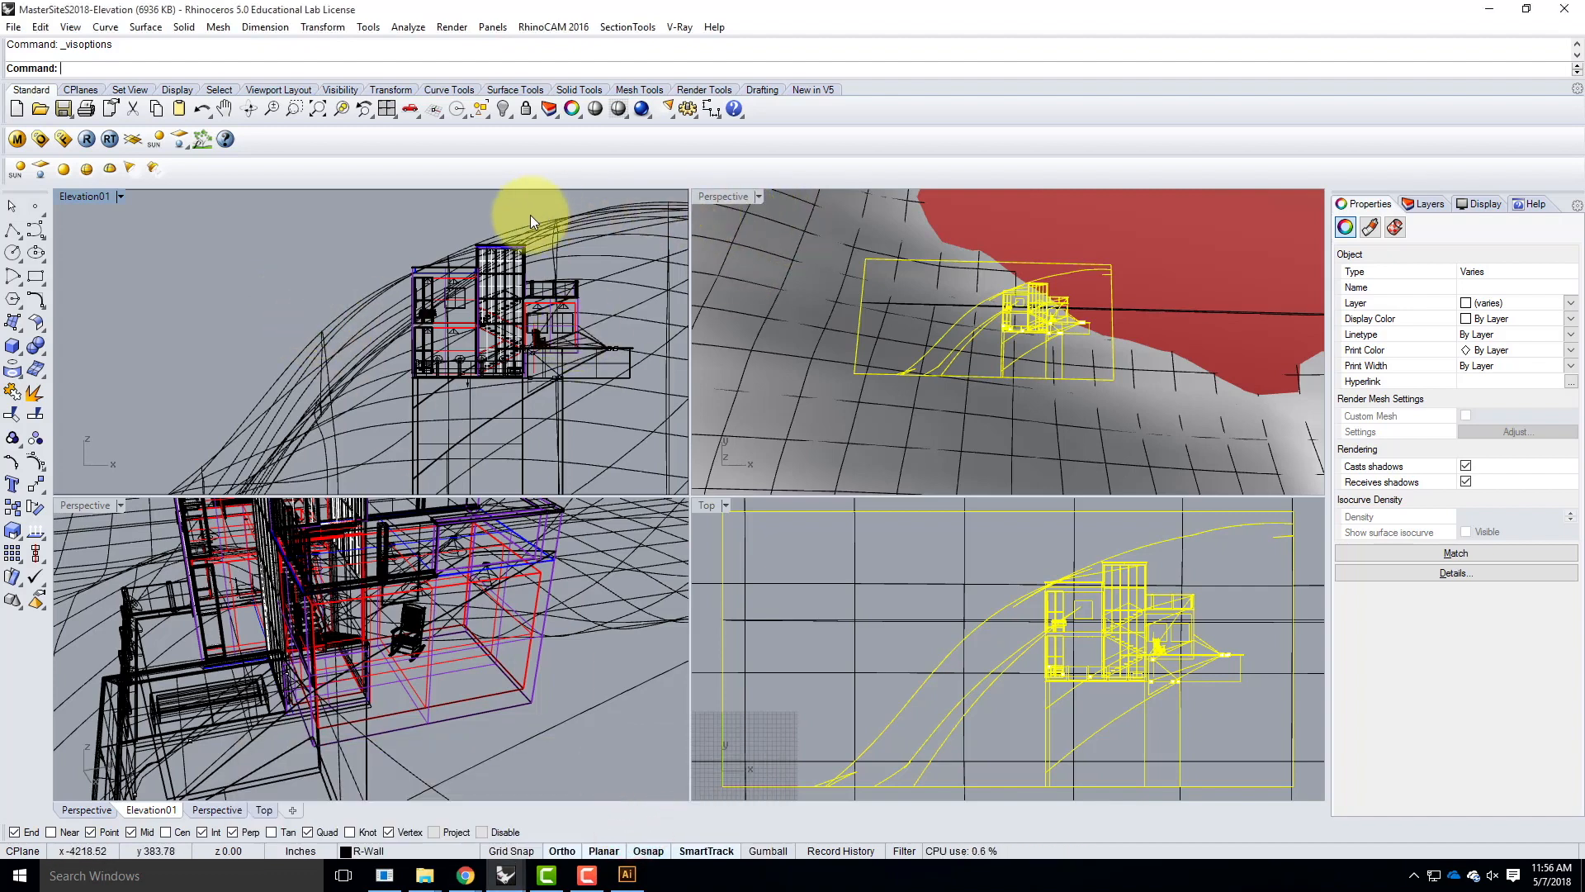
click(1422, 202)
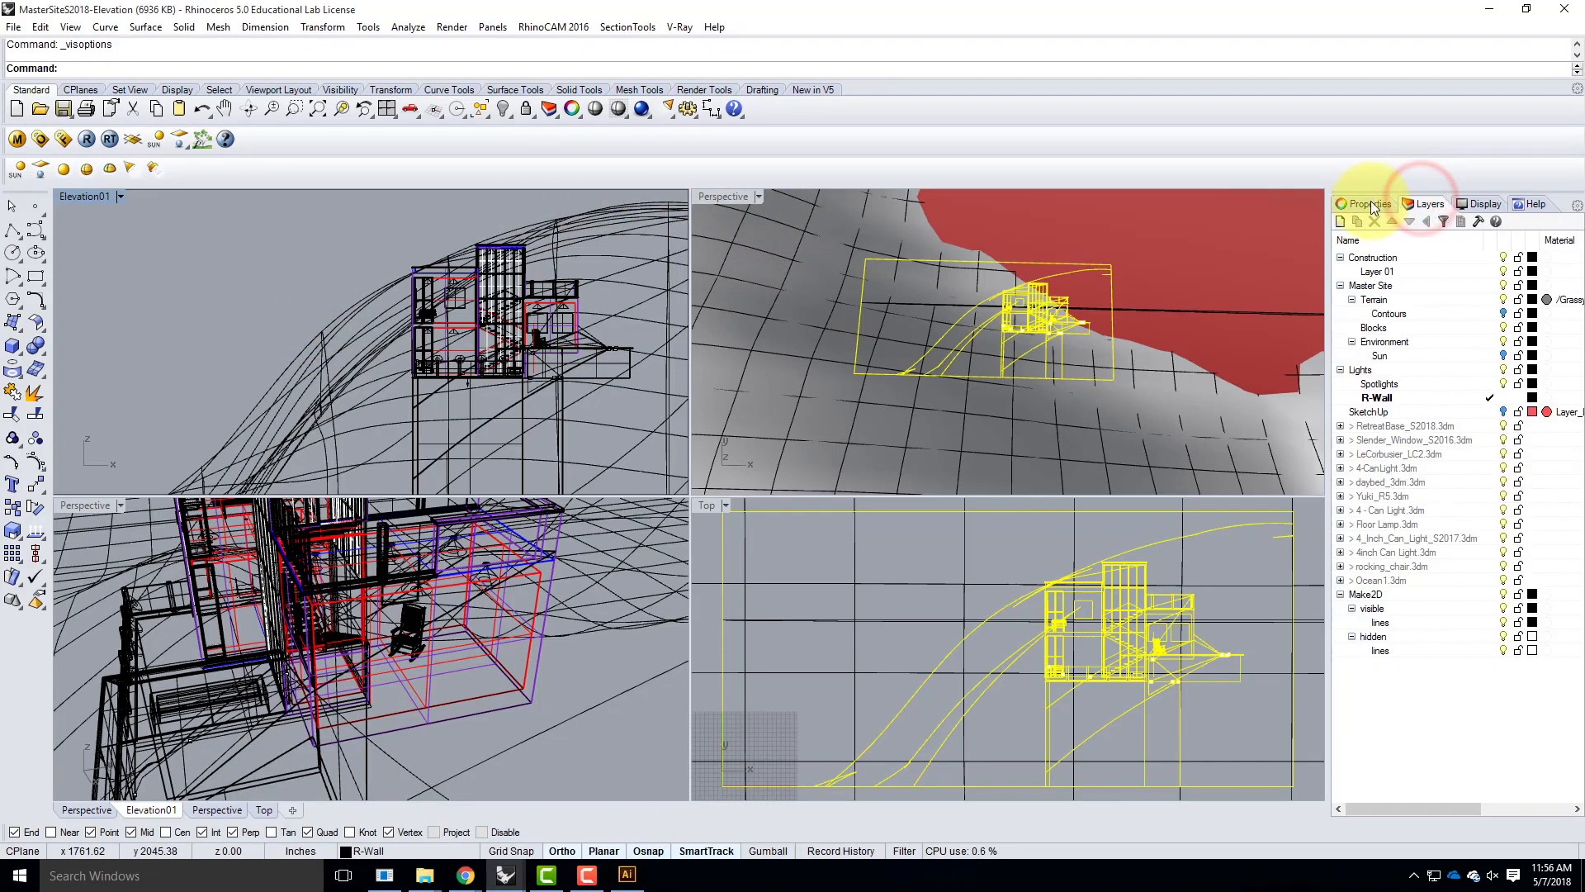
click(1502, 357)
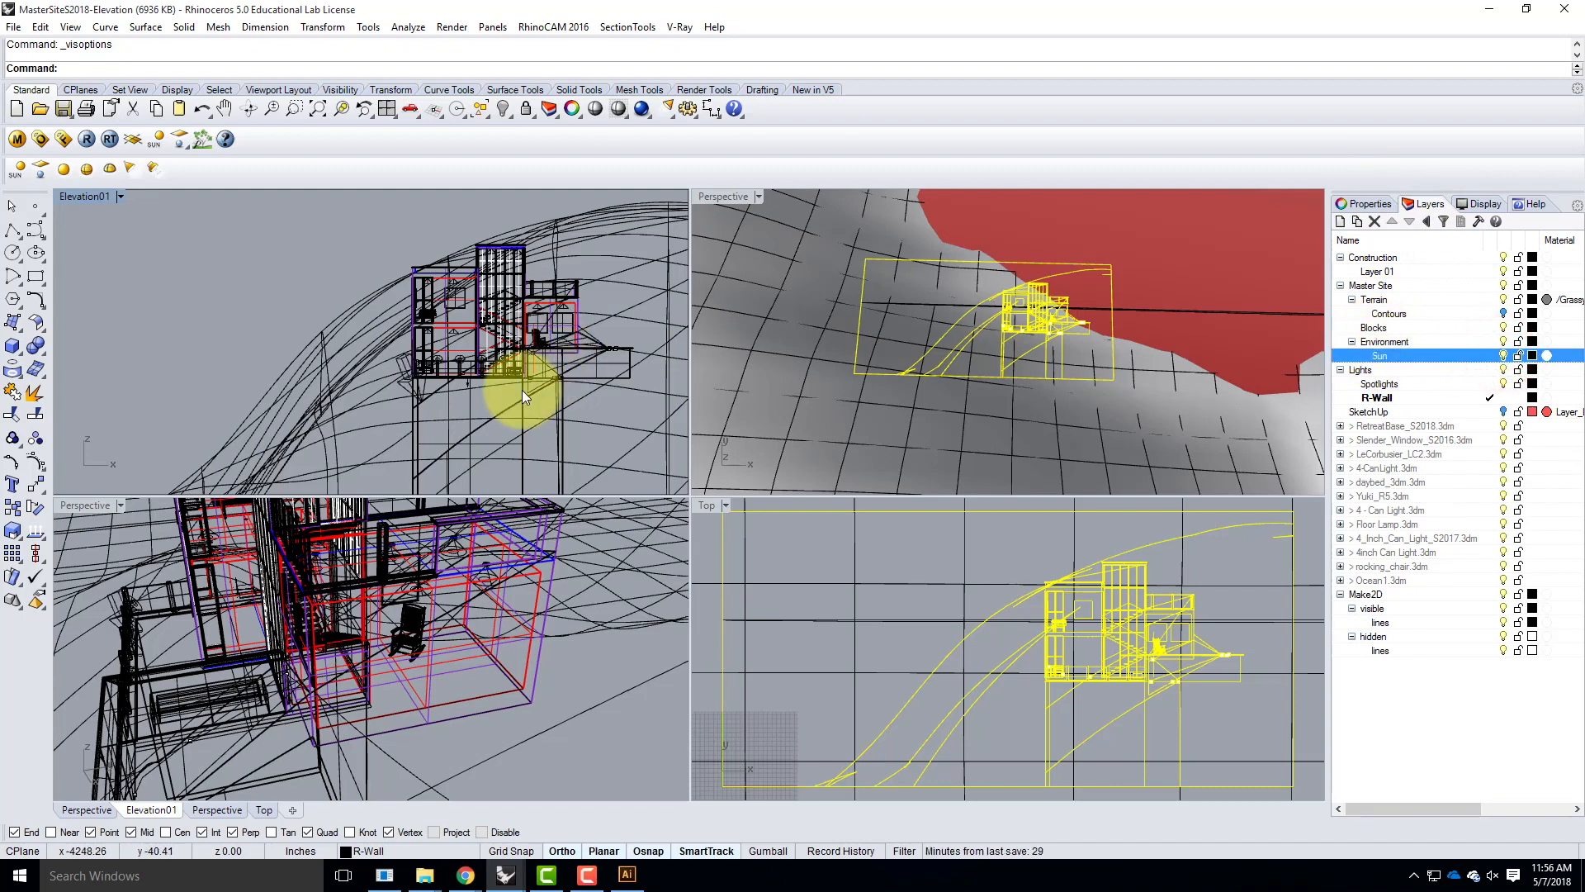
Step: In the V-Ray output size settings, update the locked image aspect ratio to match the Elevation01 view
click(16, 140)
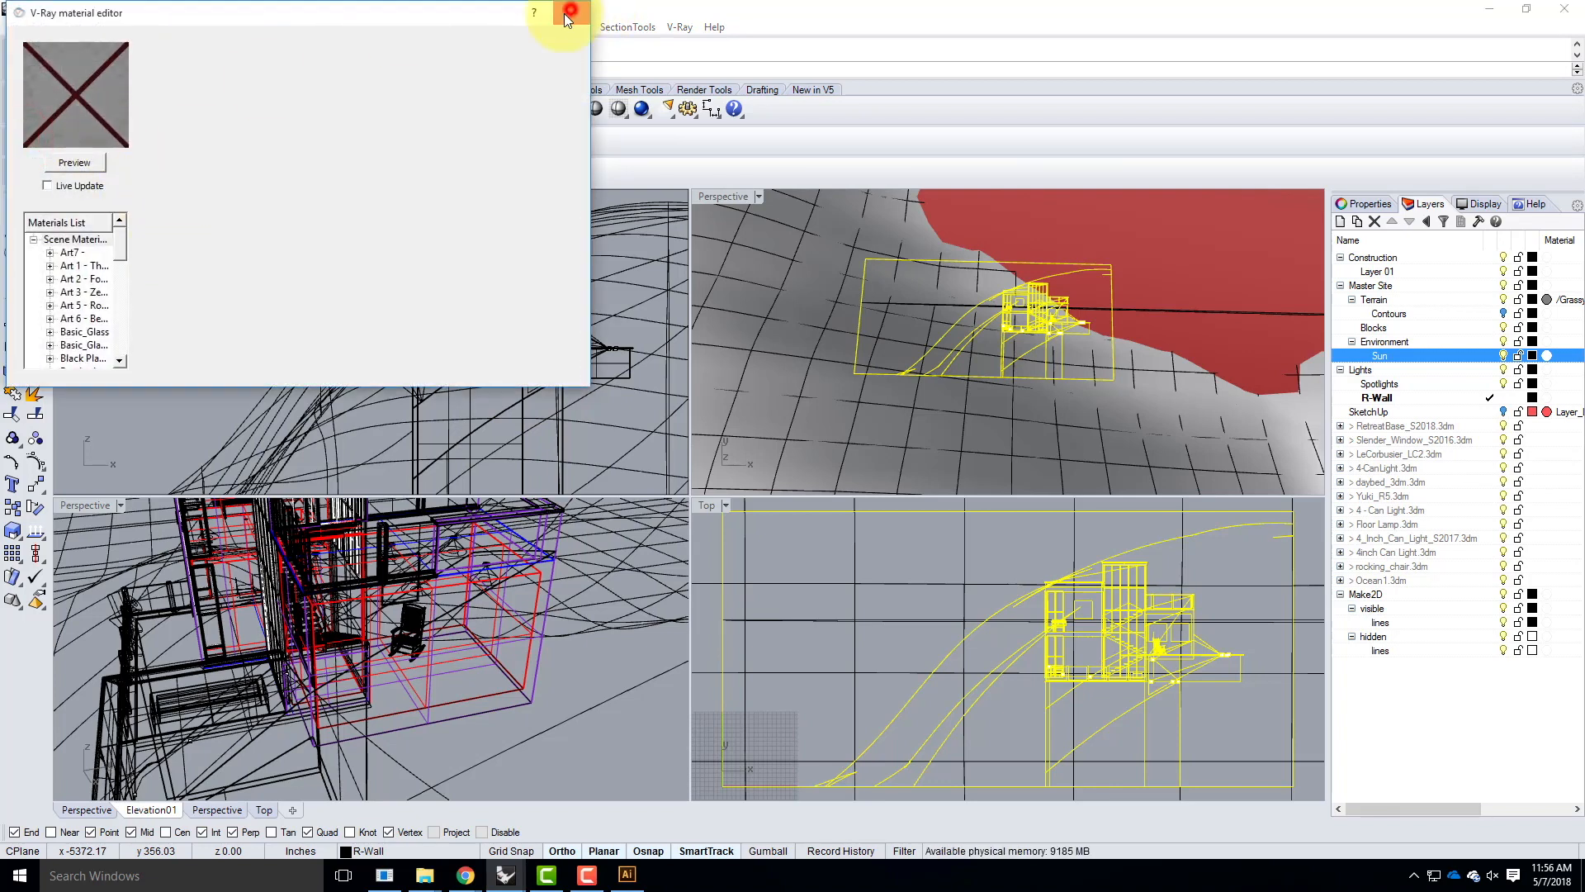
click(570, 13)
click(40, 139)
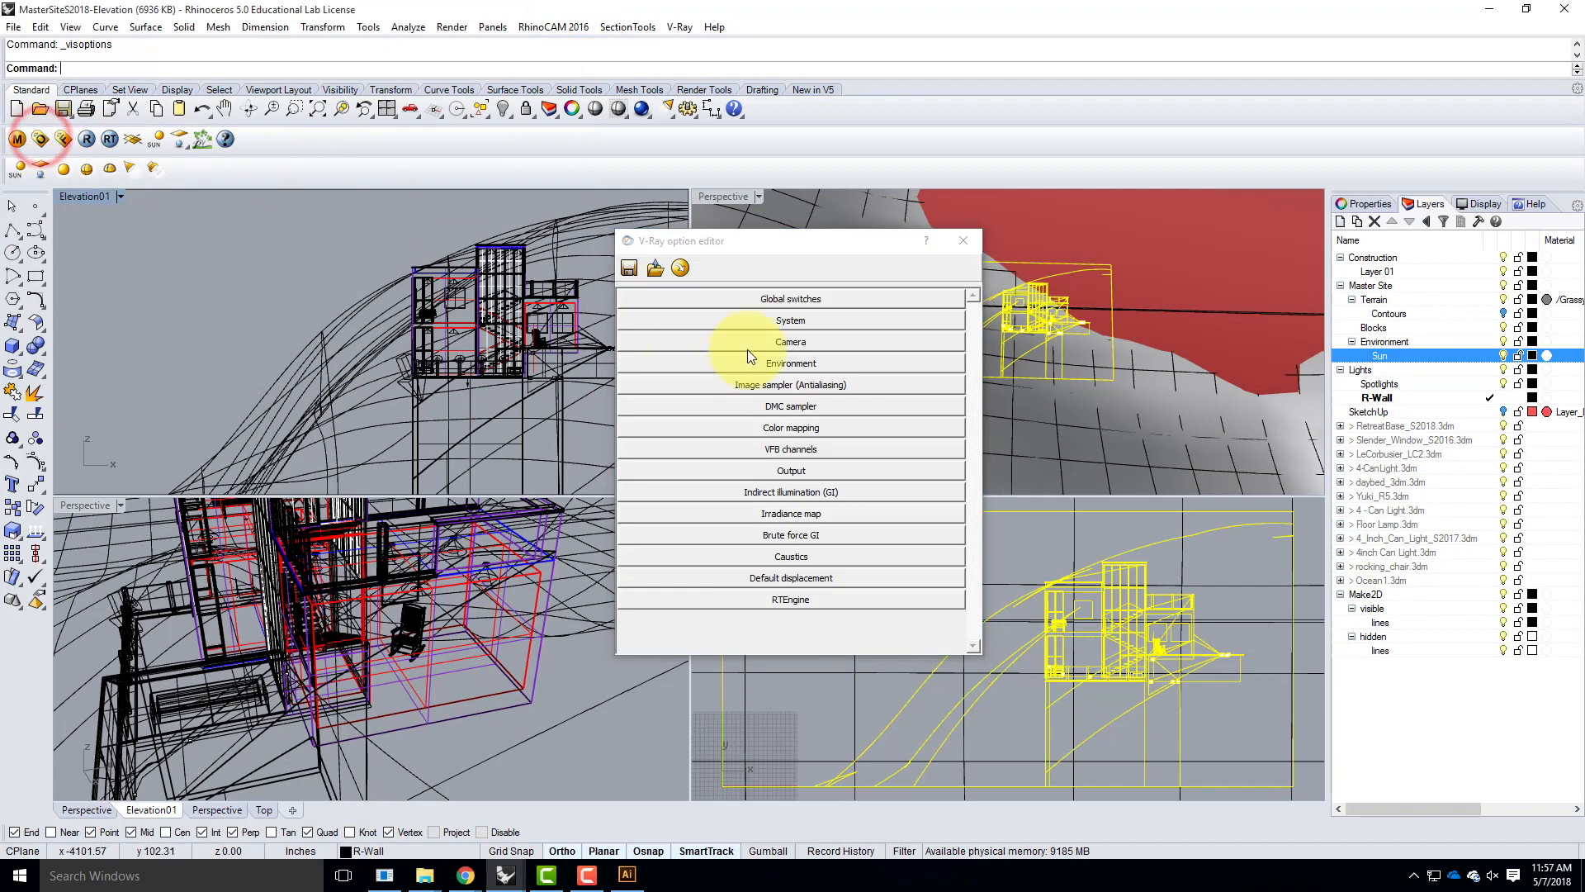
click(774, 340)
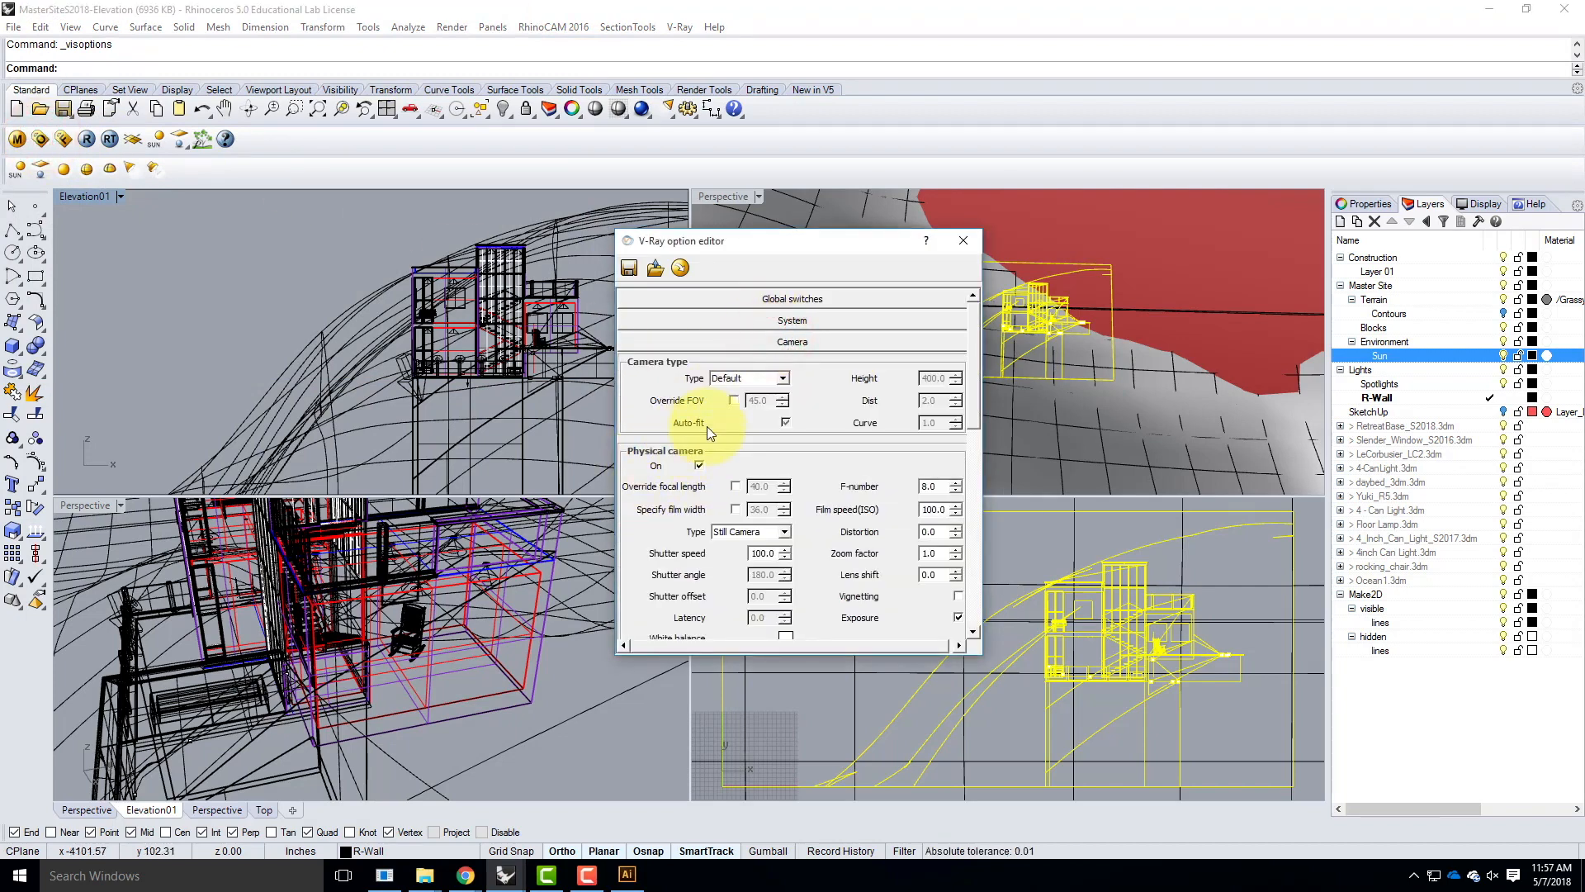
drag(972, 342, 973, 573)
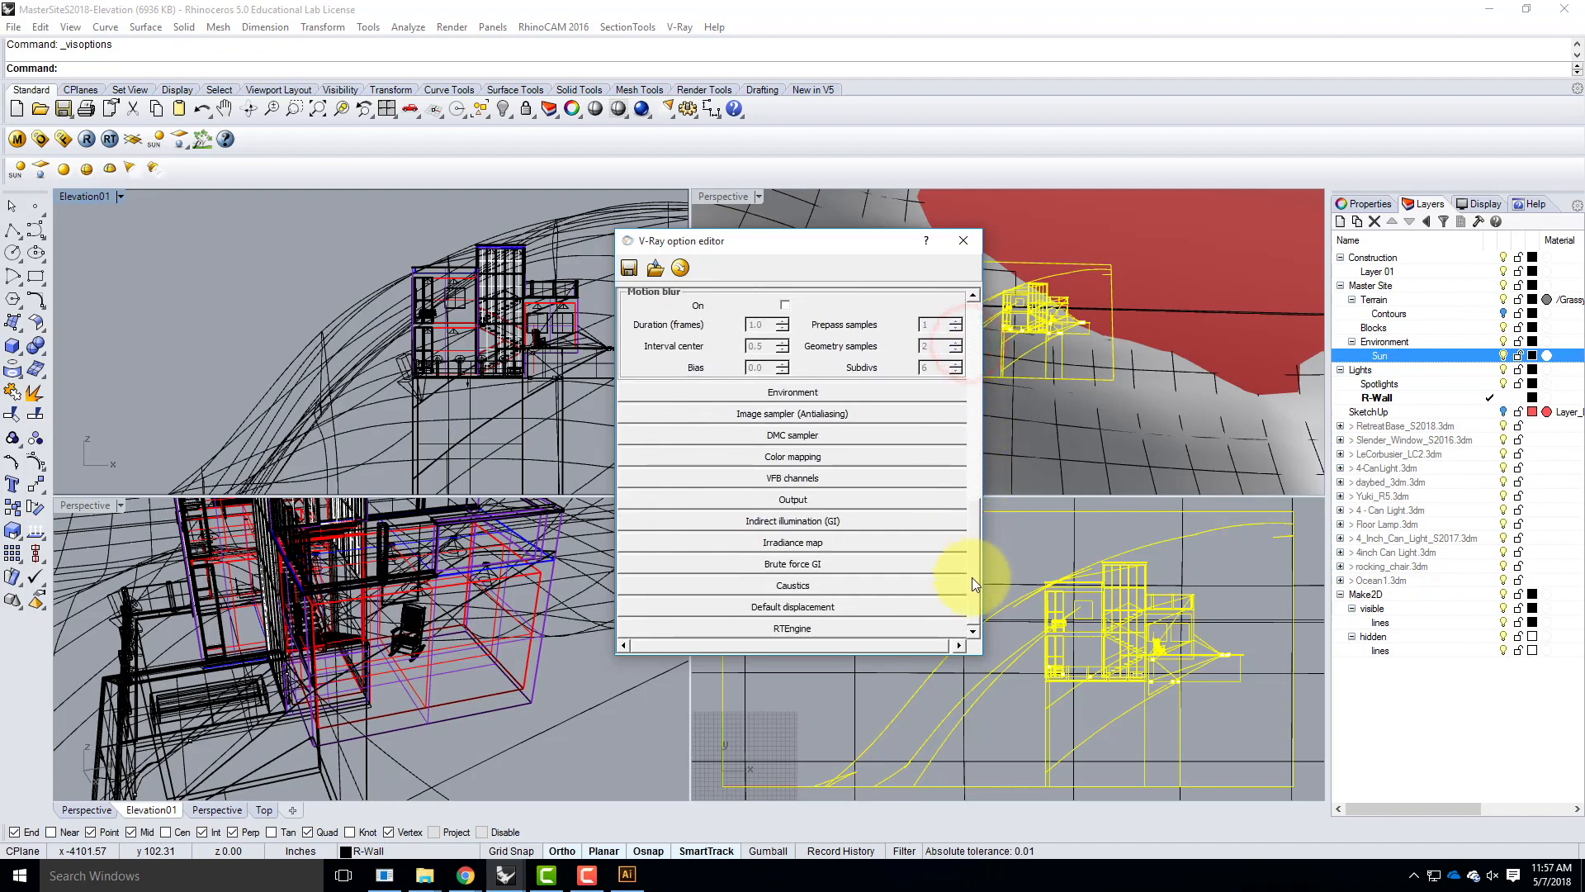
click(799, 502)
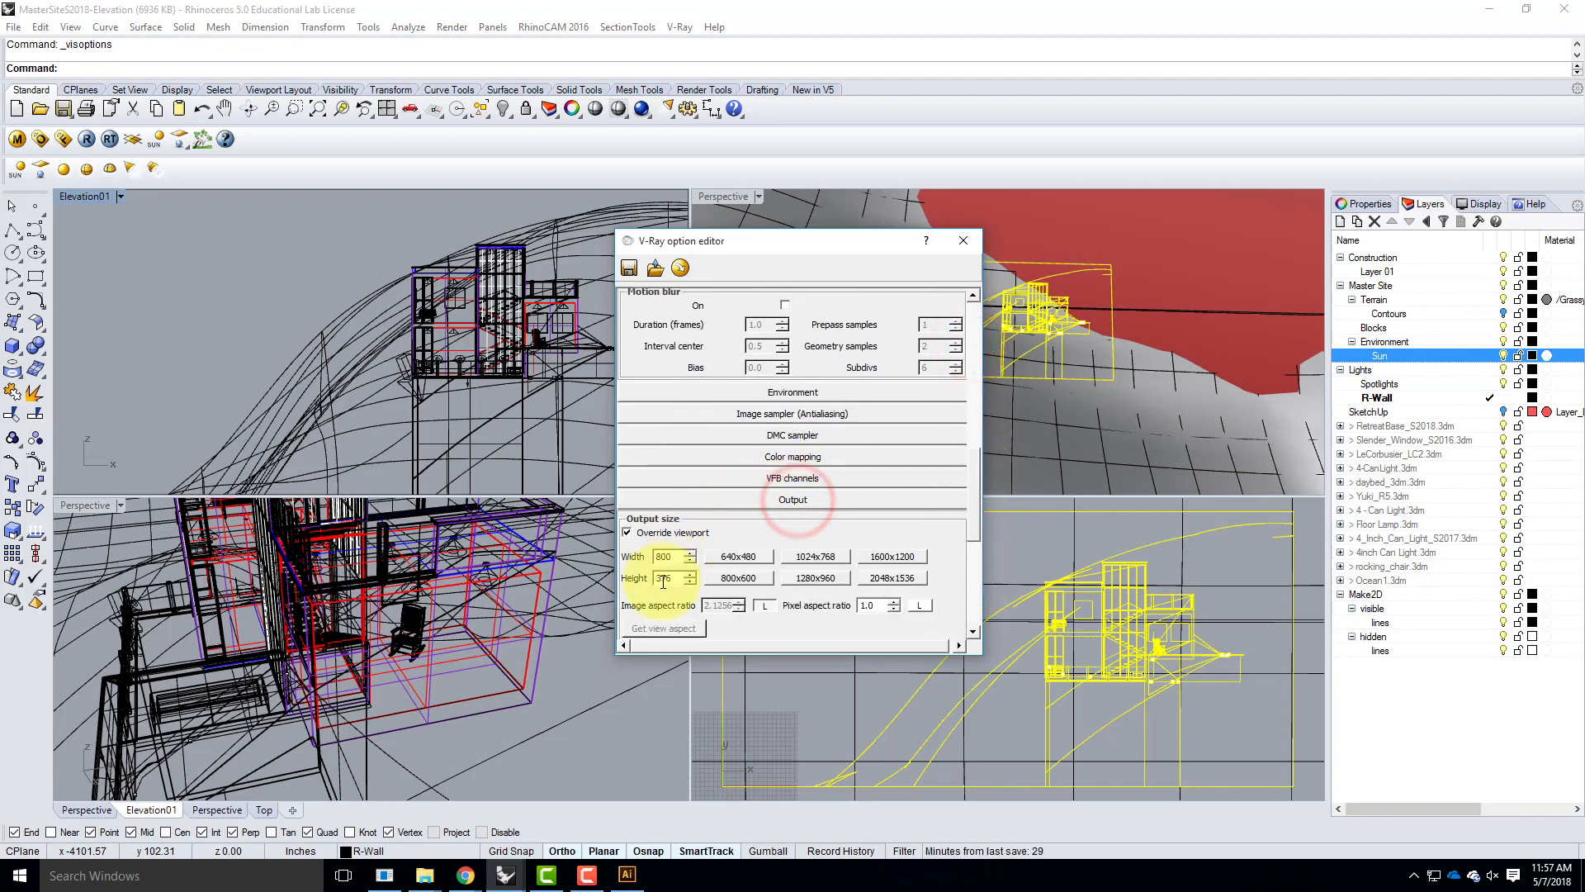
click(766, 606)
click(690, 630)
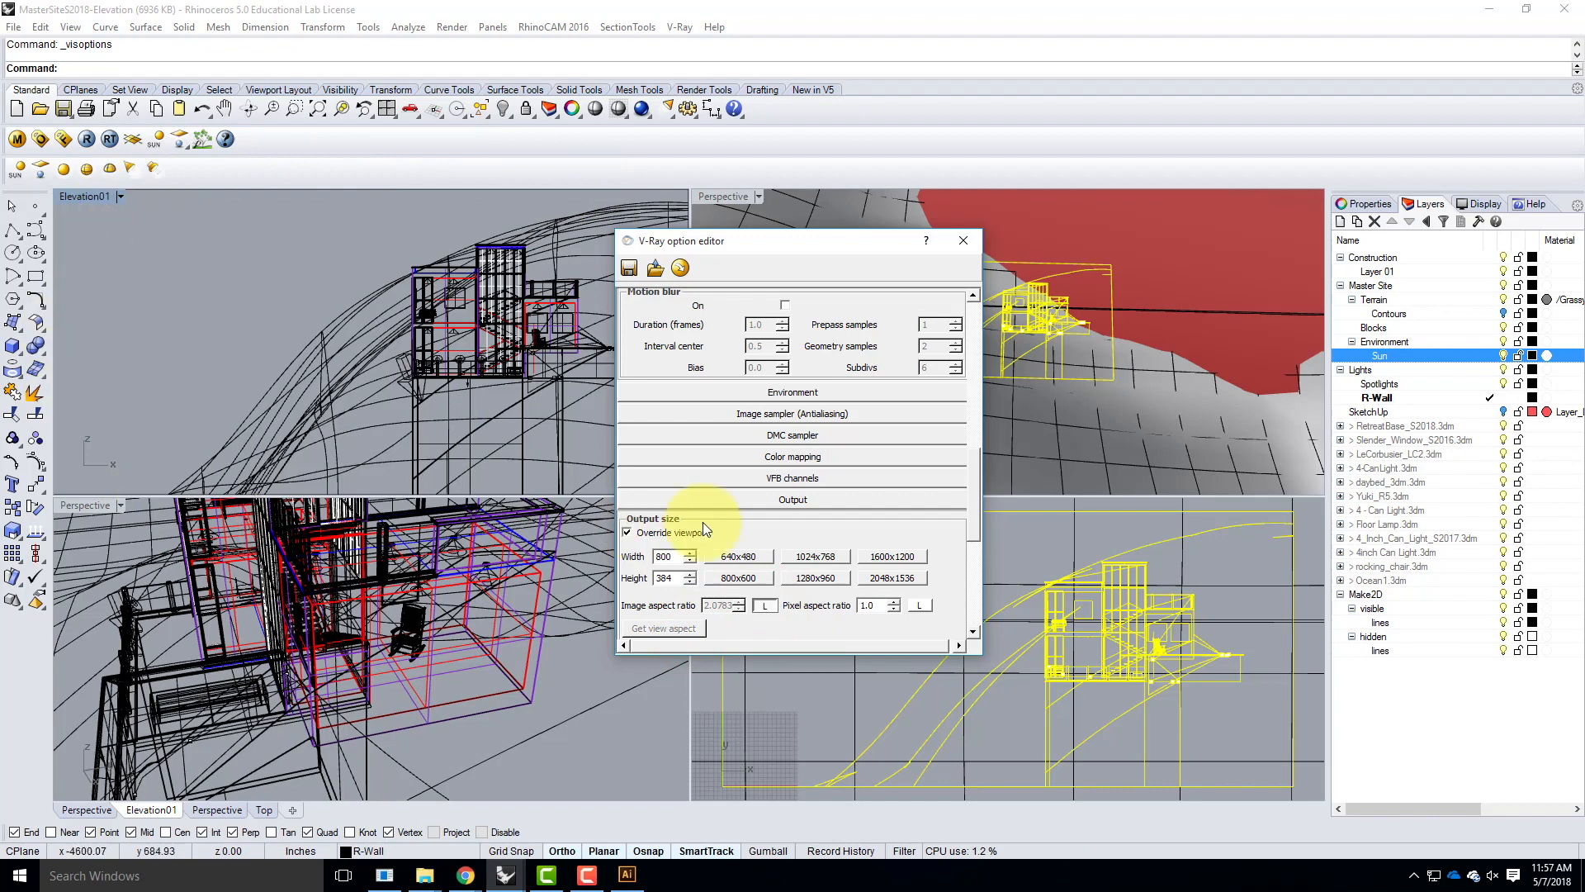
Step: Set the output height to 100, render a small test of the Elevation01 view and examine its exposure up close
double_click(673, 578)
text(100)
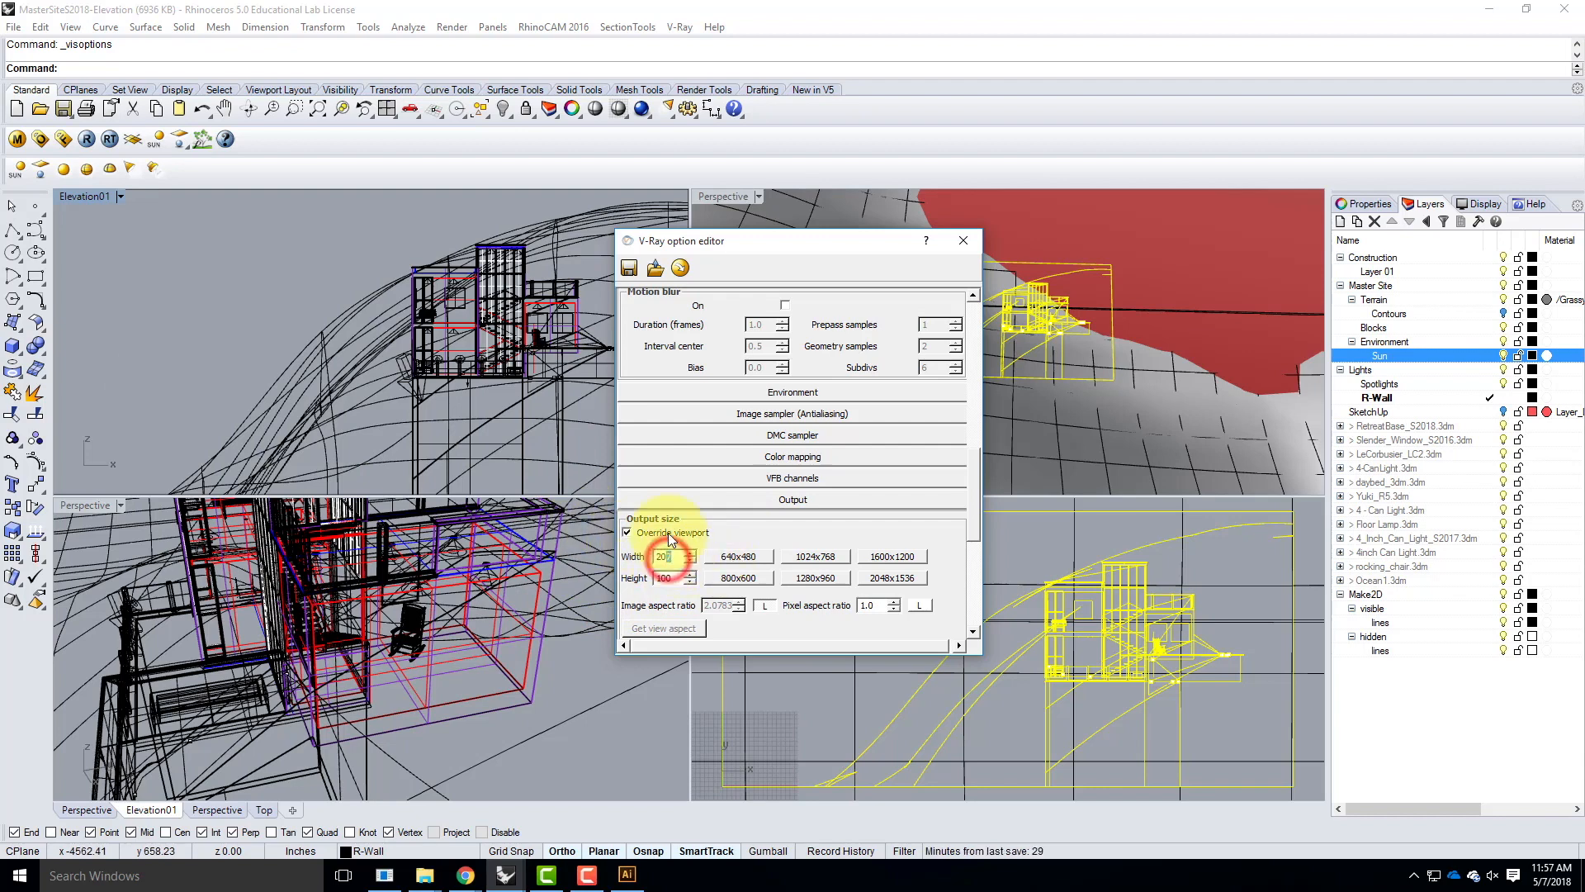
click(88, 139)
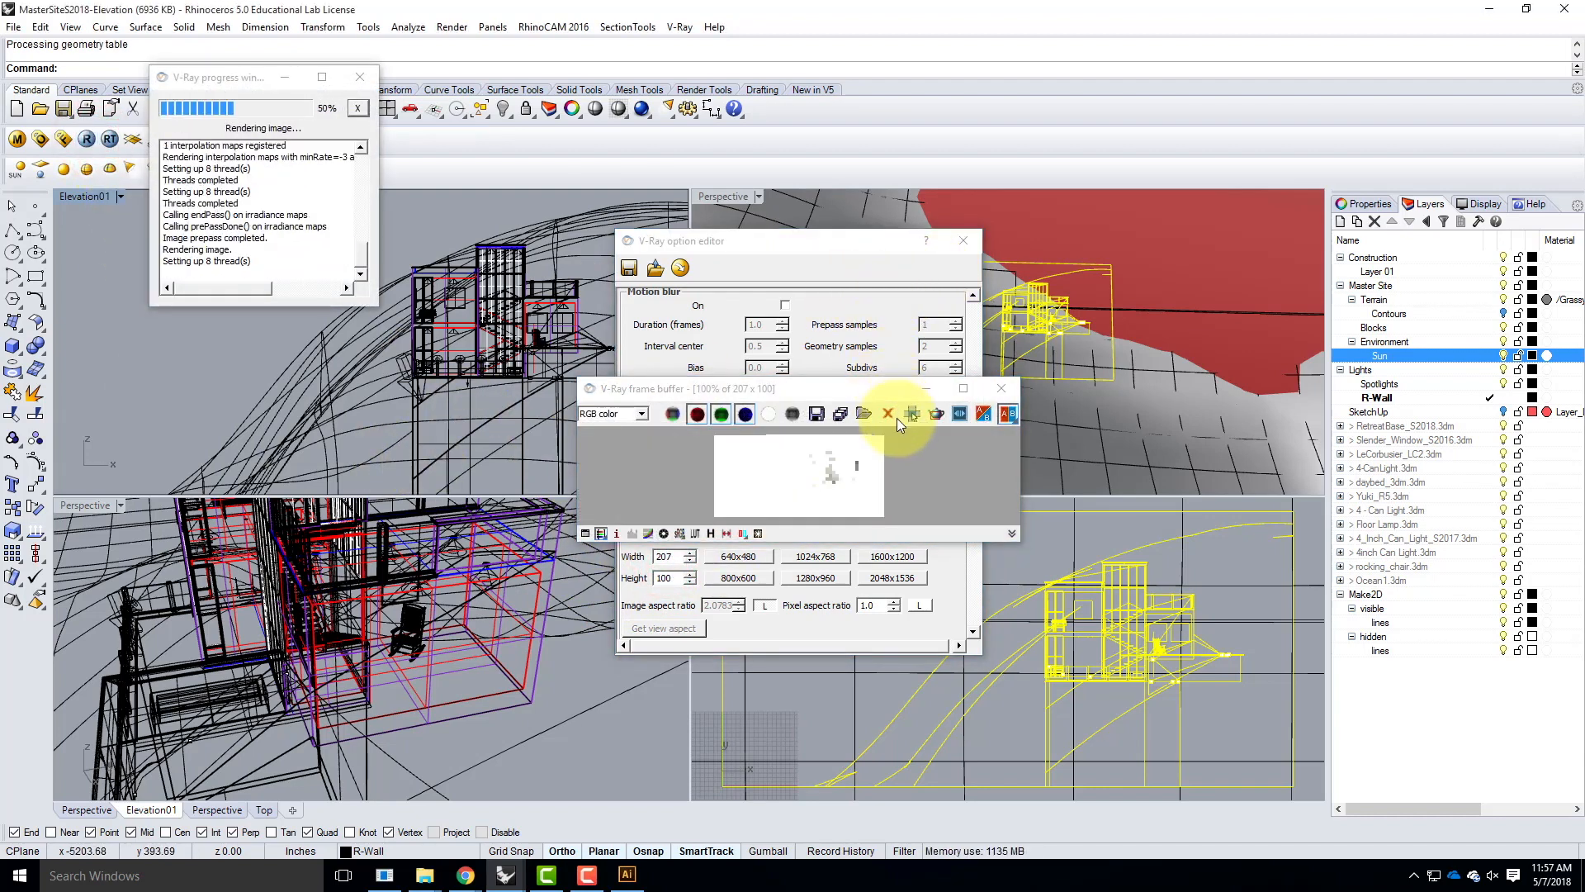
drag(838, 385, 727, 142)
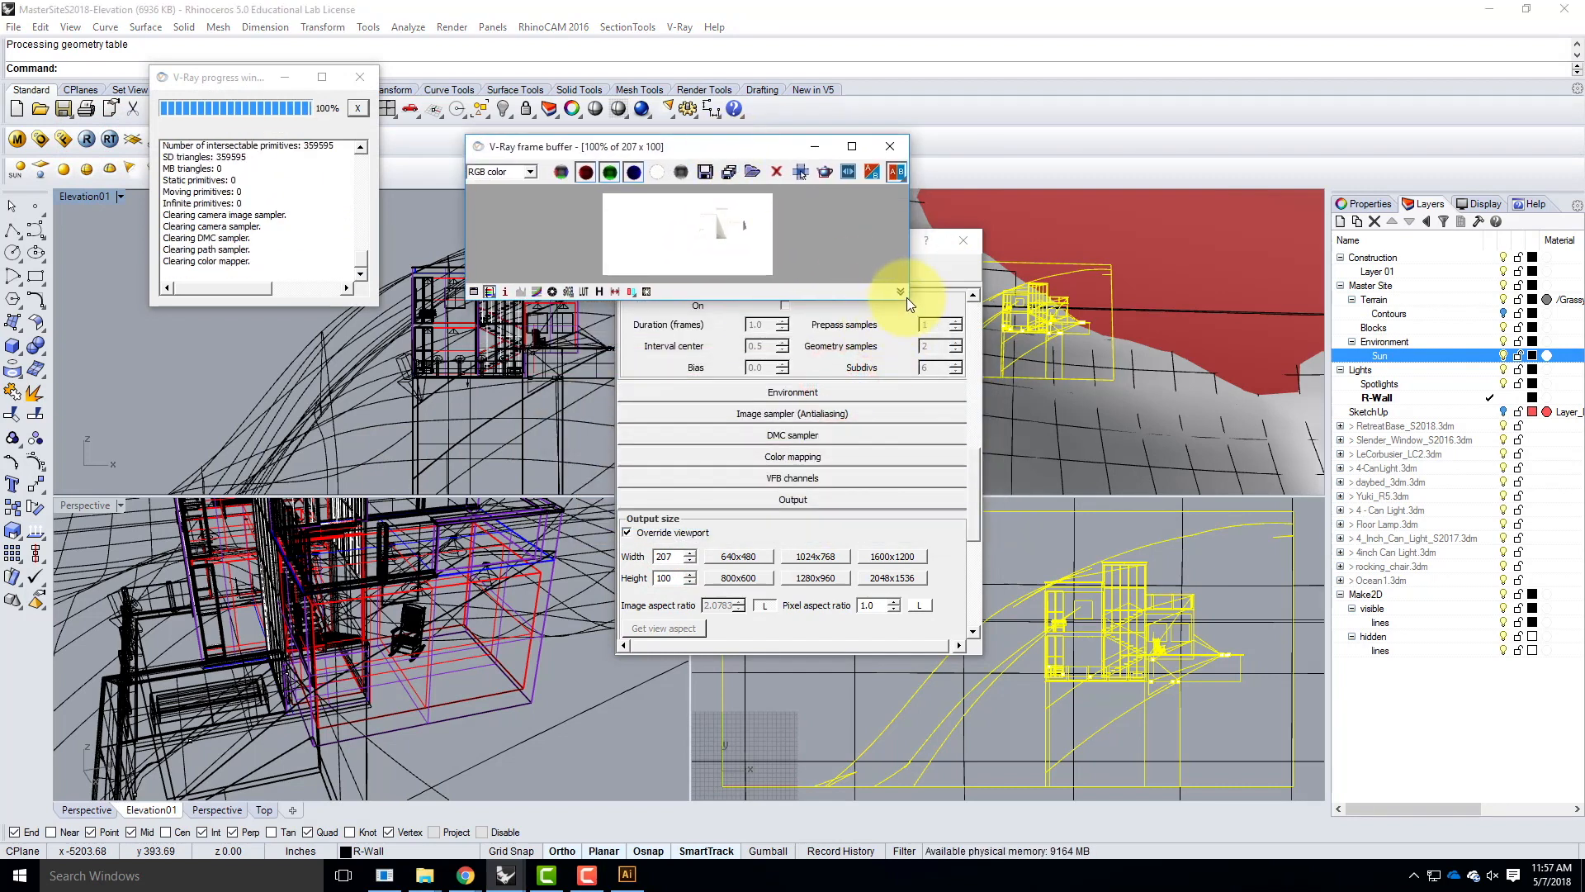
drag(909, 300, 1039, 380)
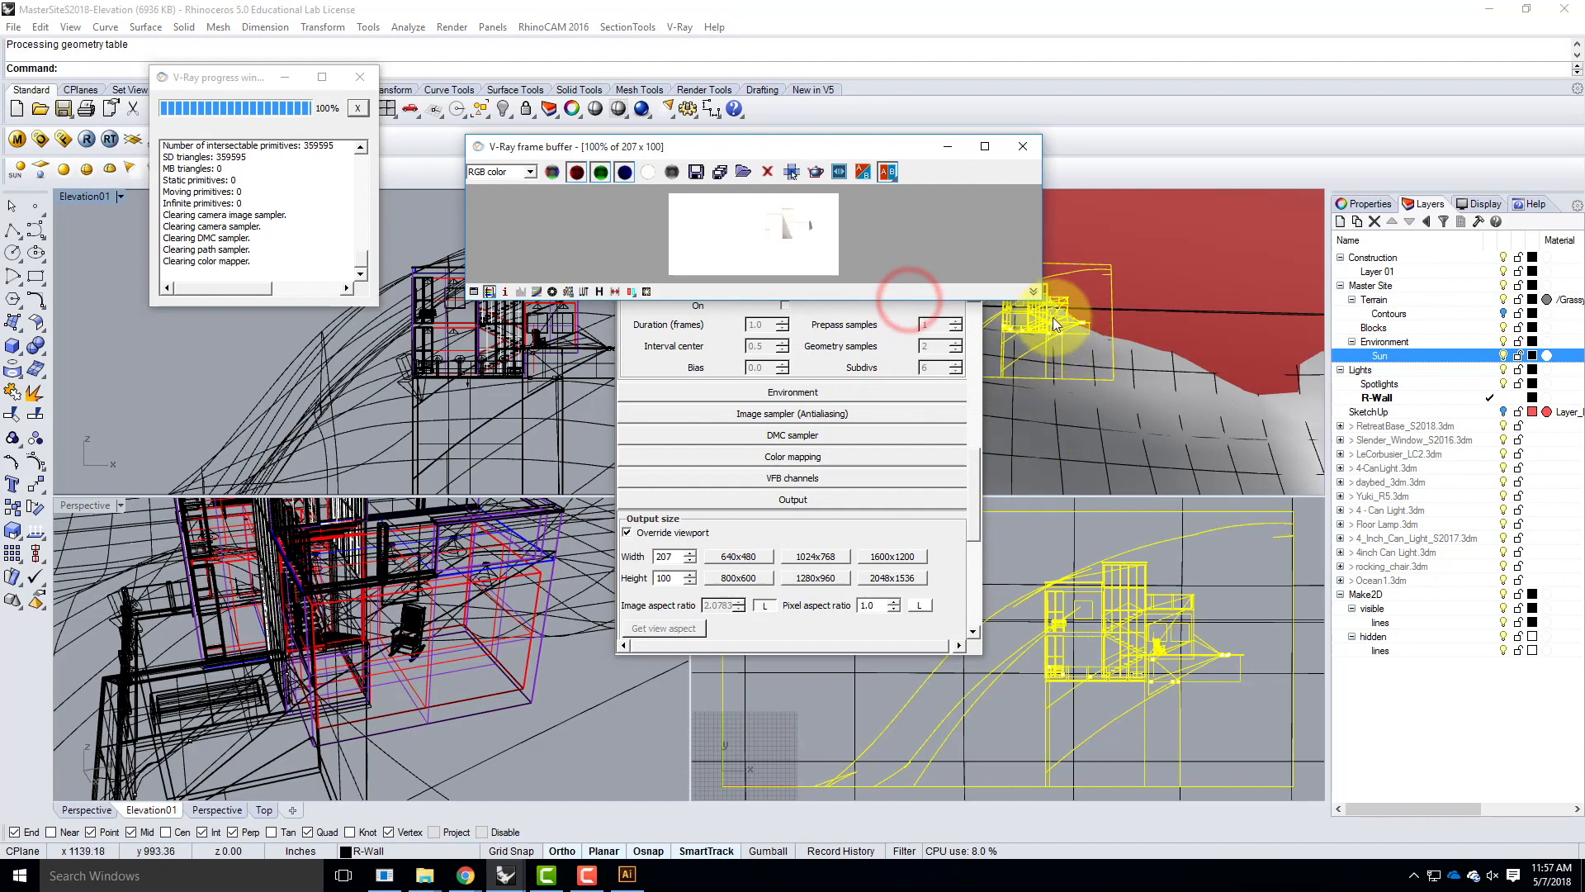
drag(1039, 303, 1153, 524)
scroll(903, 354, up, 3)
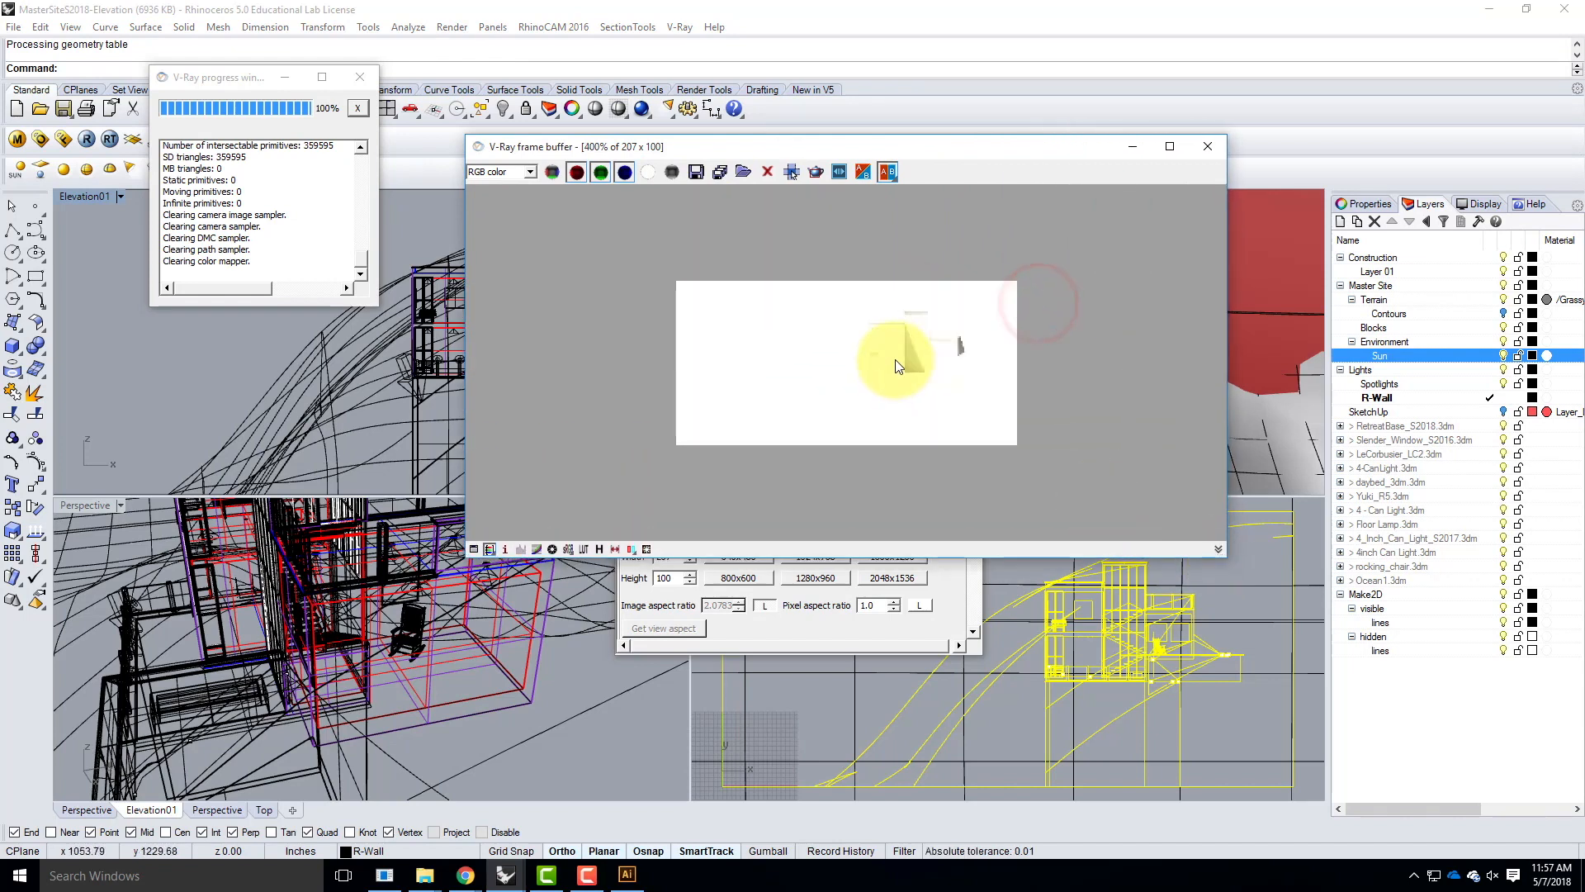
scroll(829, 302, down, 1)
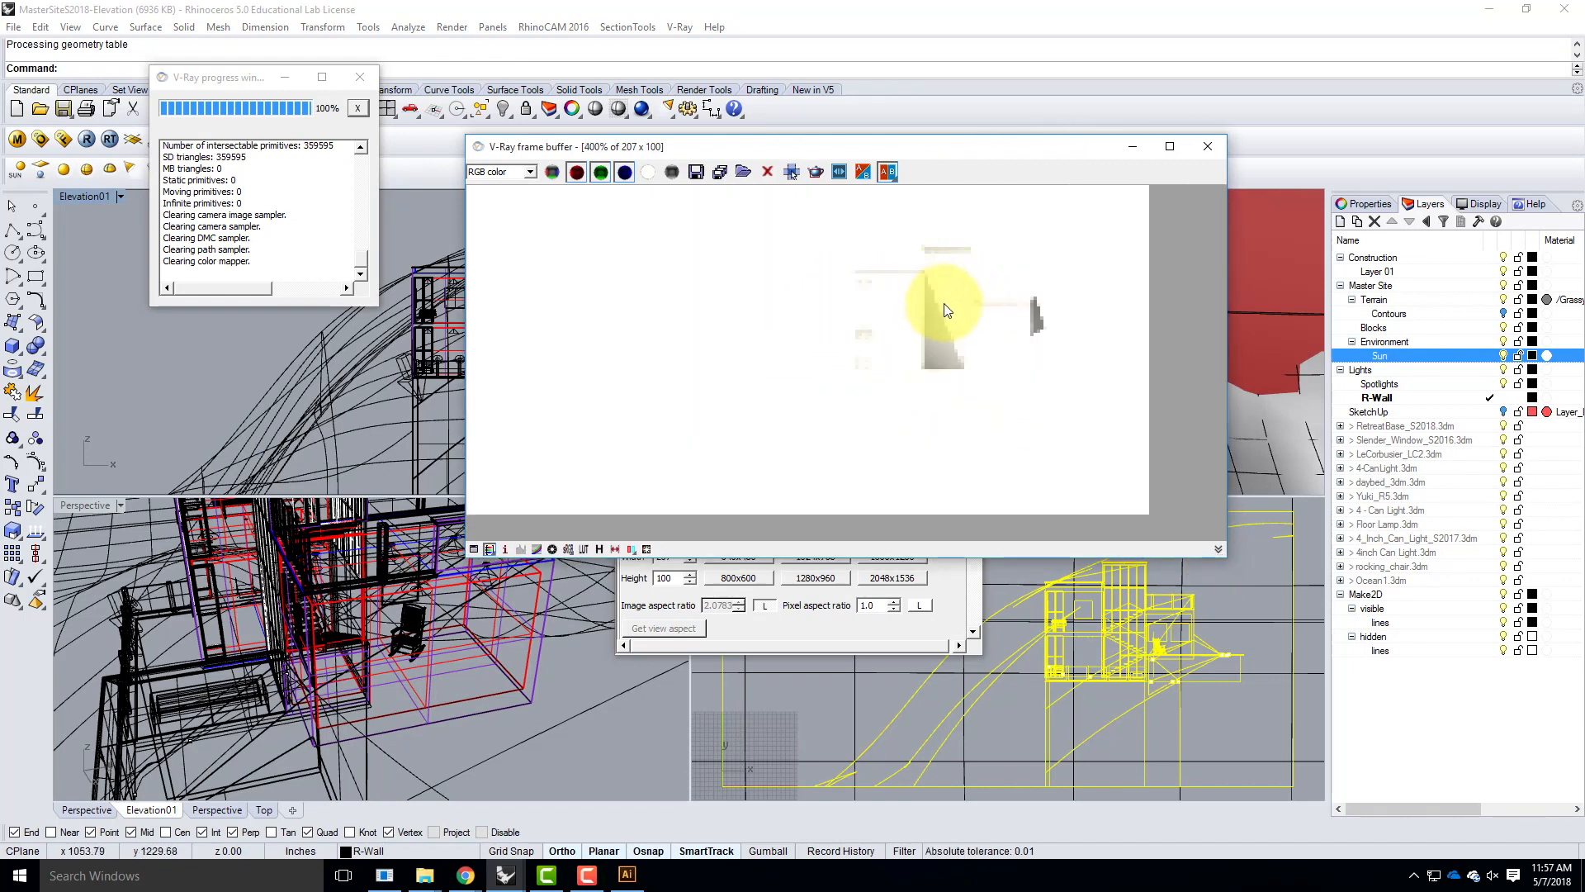
click(1207, 146)
Step: Set the V-Ray physical camera's shutter speed to 200
scroll(749, 370, up, 3)
scroll(752, 364, up, 5)
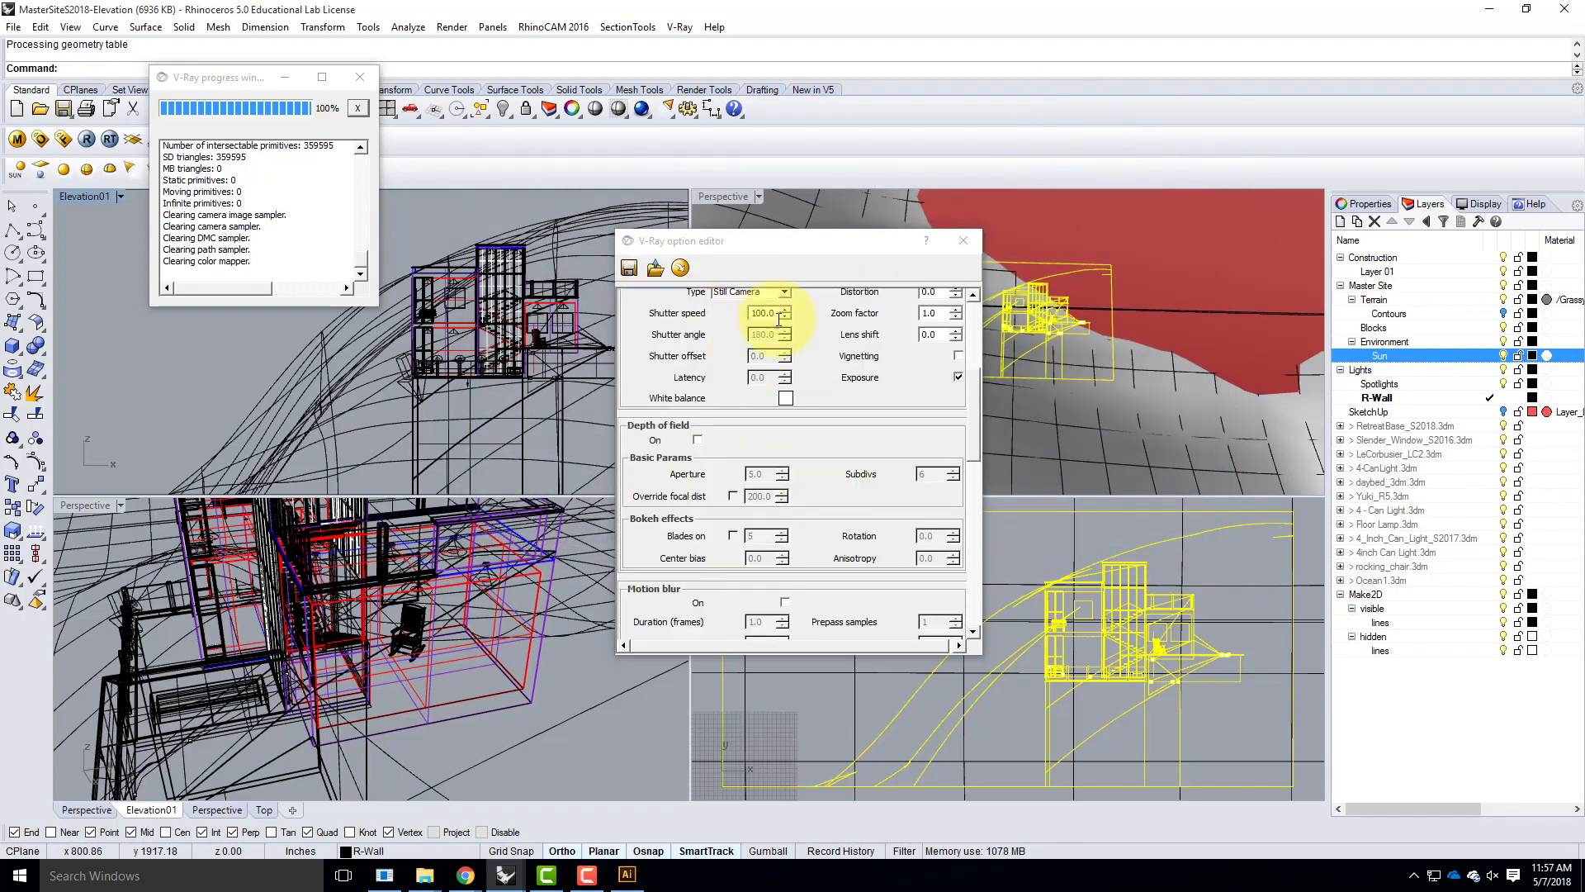
double_click(767, 313)
text(2)
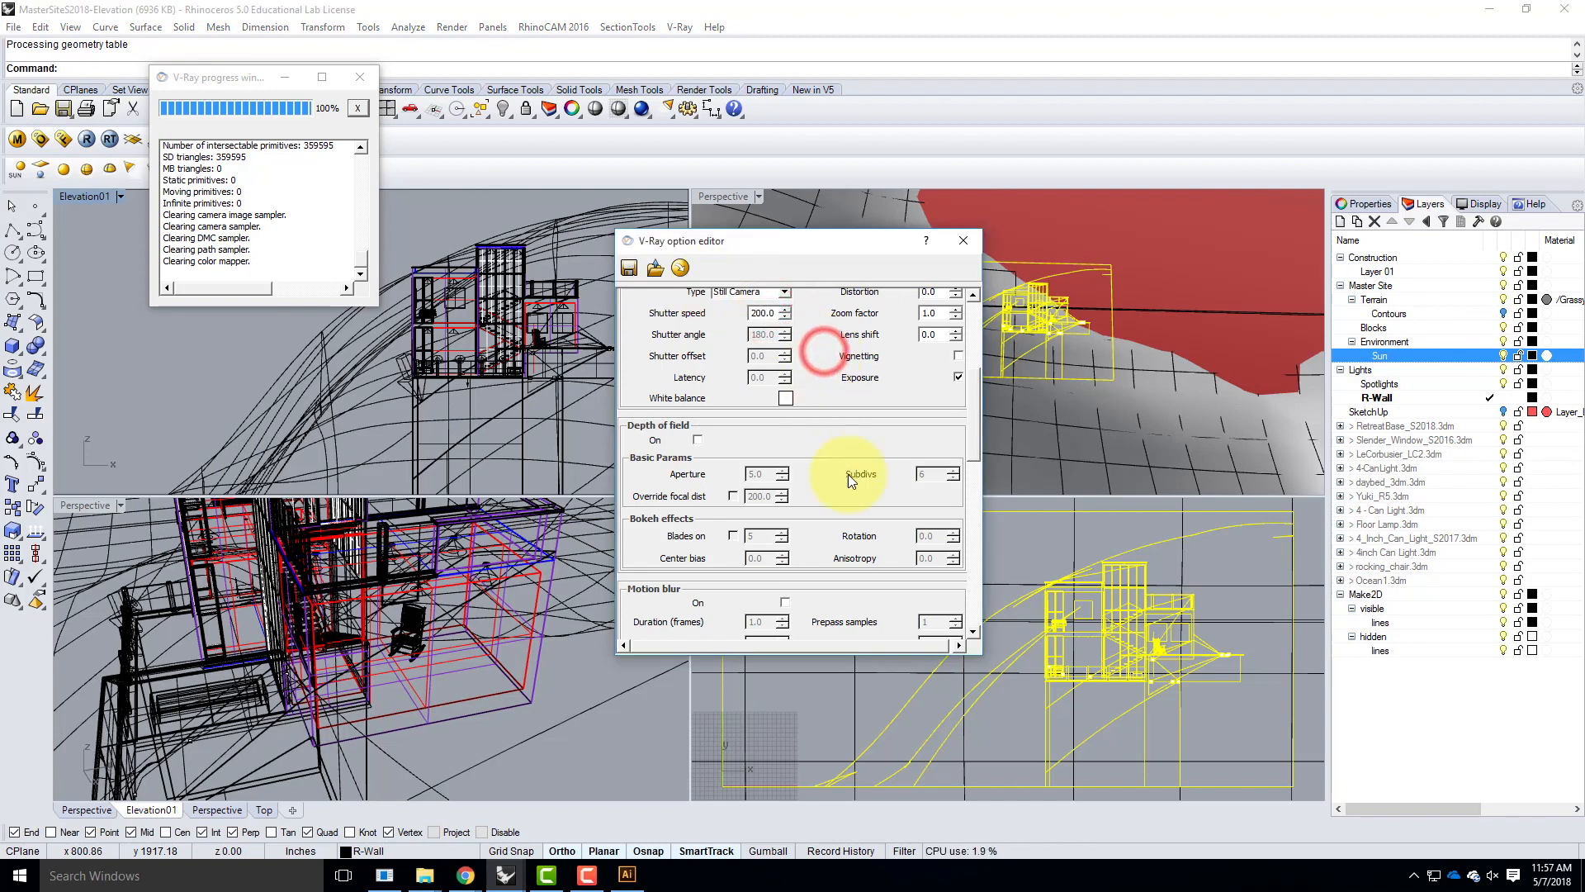
Step: Set the output width to 1000 with the aspect ratio locked and render the Elevation01 view again
click(970, 417)
drag(970, 413, 957, 538)
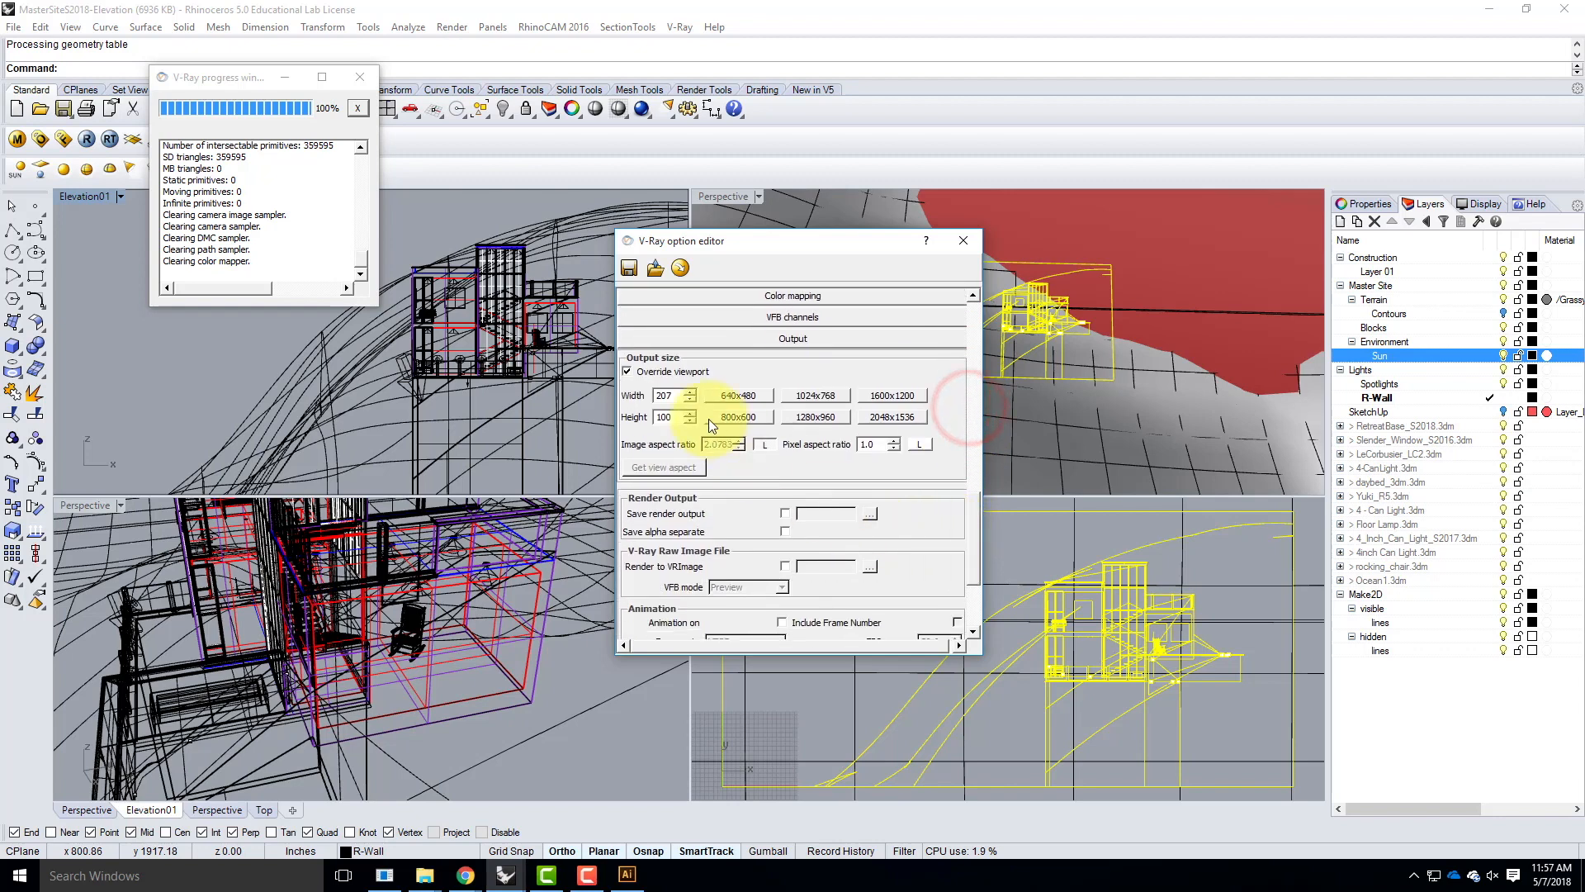
drag(672, 395, 588, 372)
text(10)
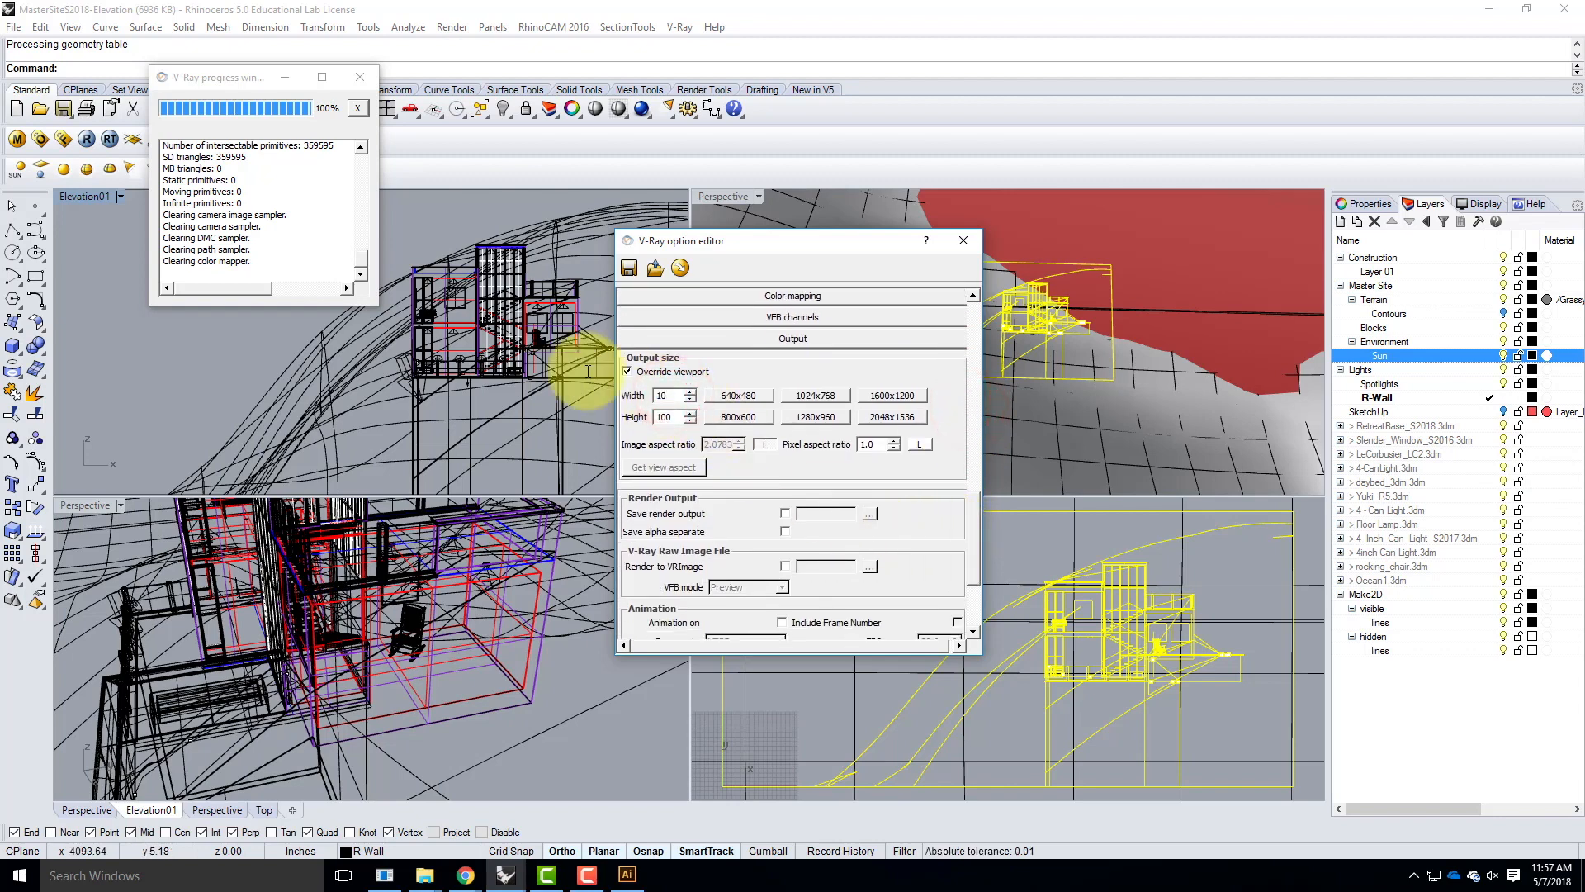
text(00)
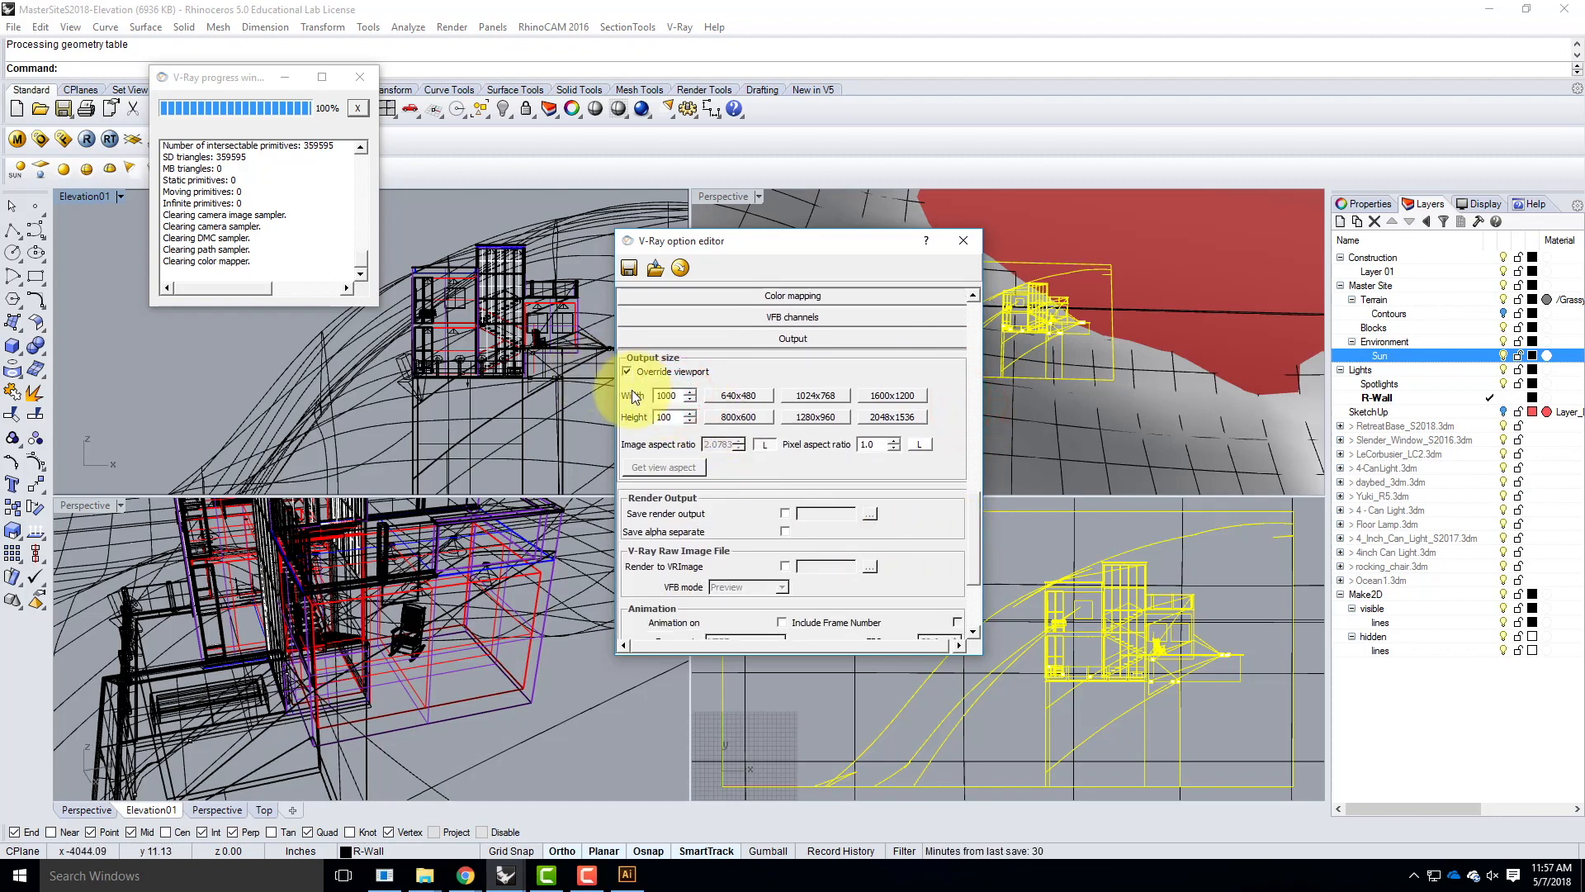
key(Tab)
key(Tab)
click(88, 137)
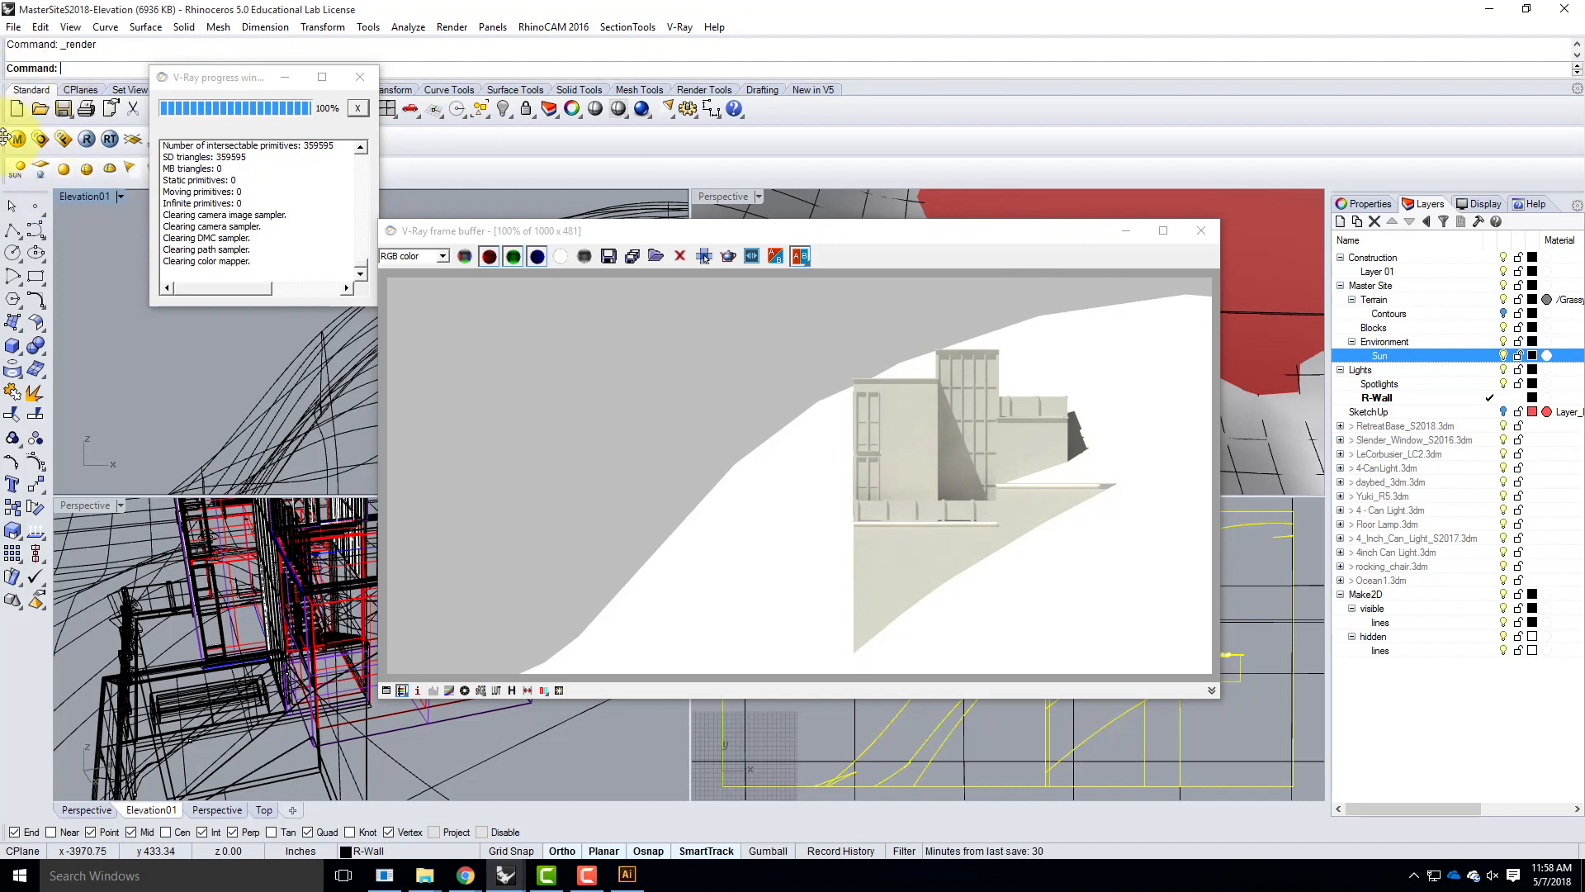
Step: Set the physical camera's shutter speed to 150, render the Elevation01 view again and close the option editor
click(42, 142)
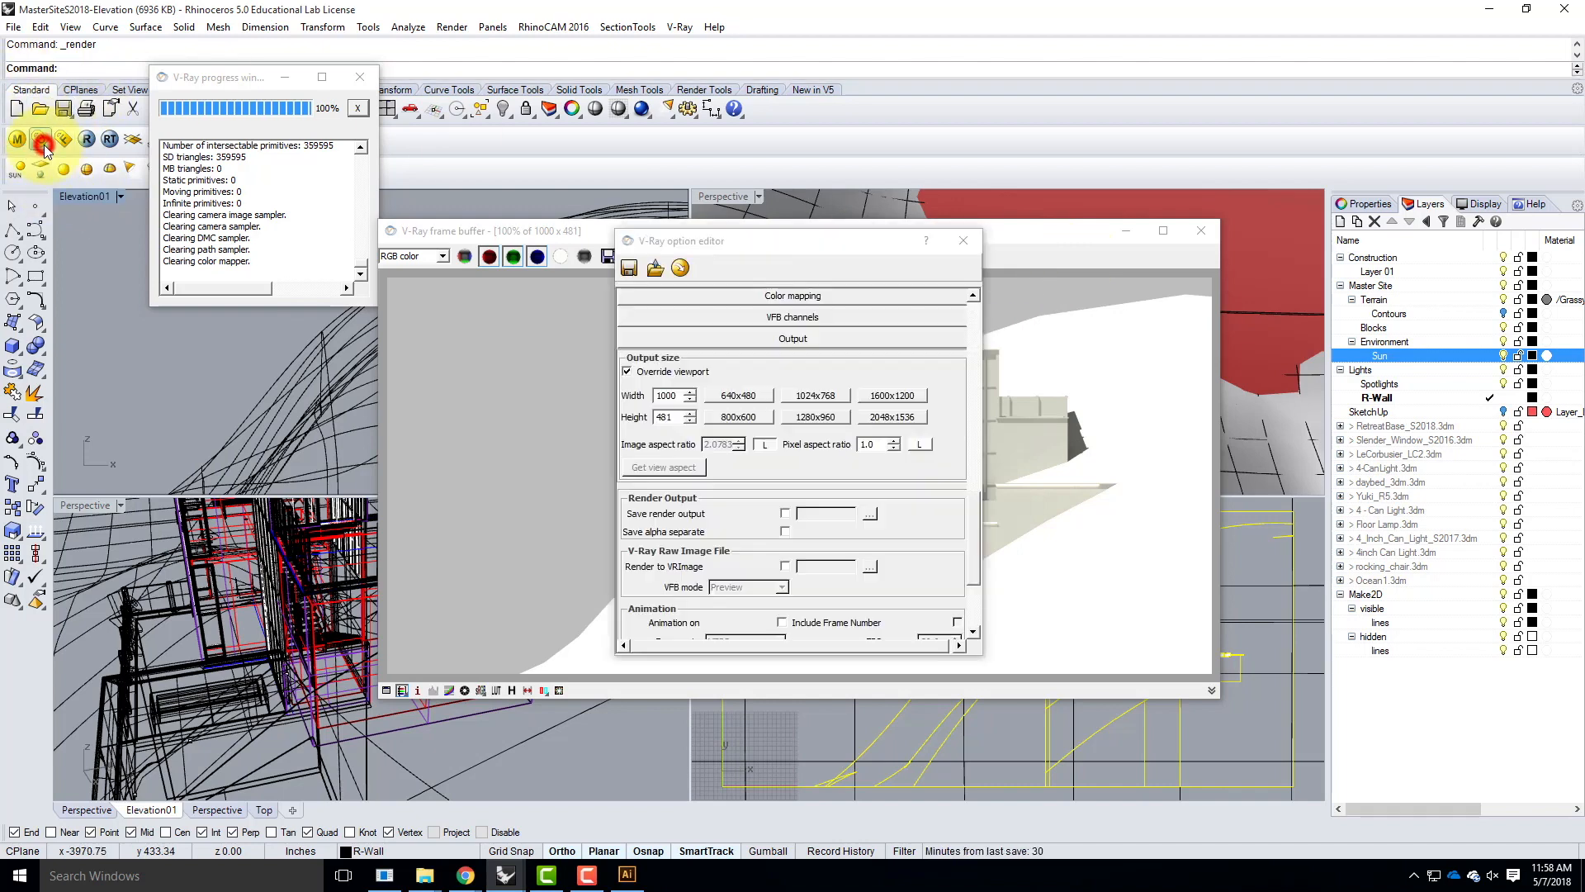
click(820, 341)
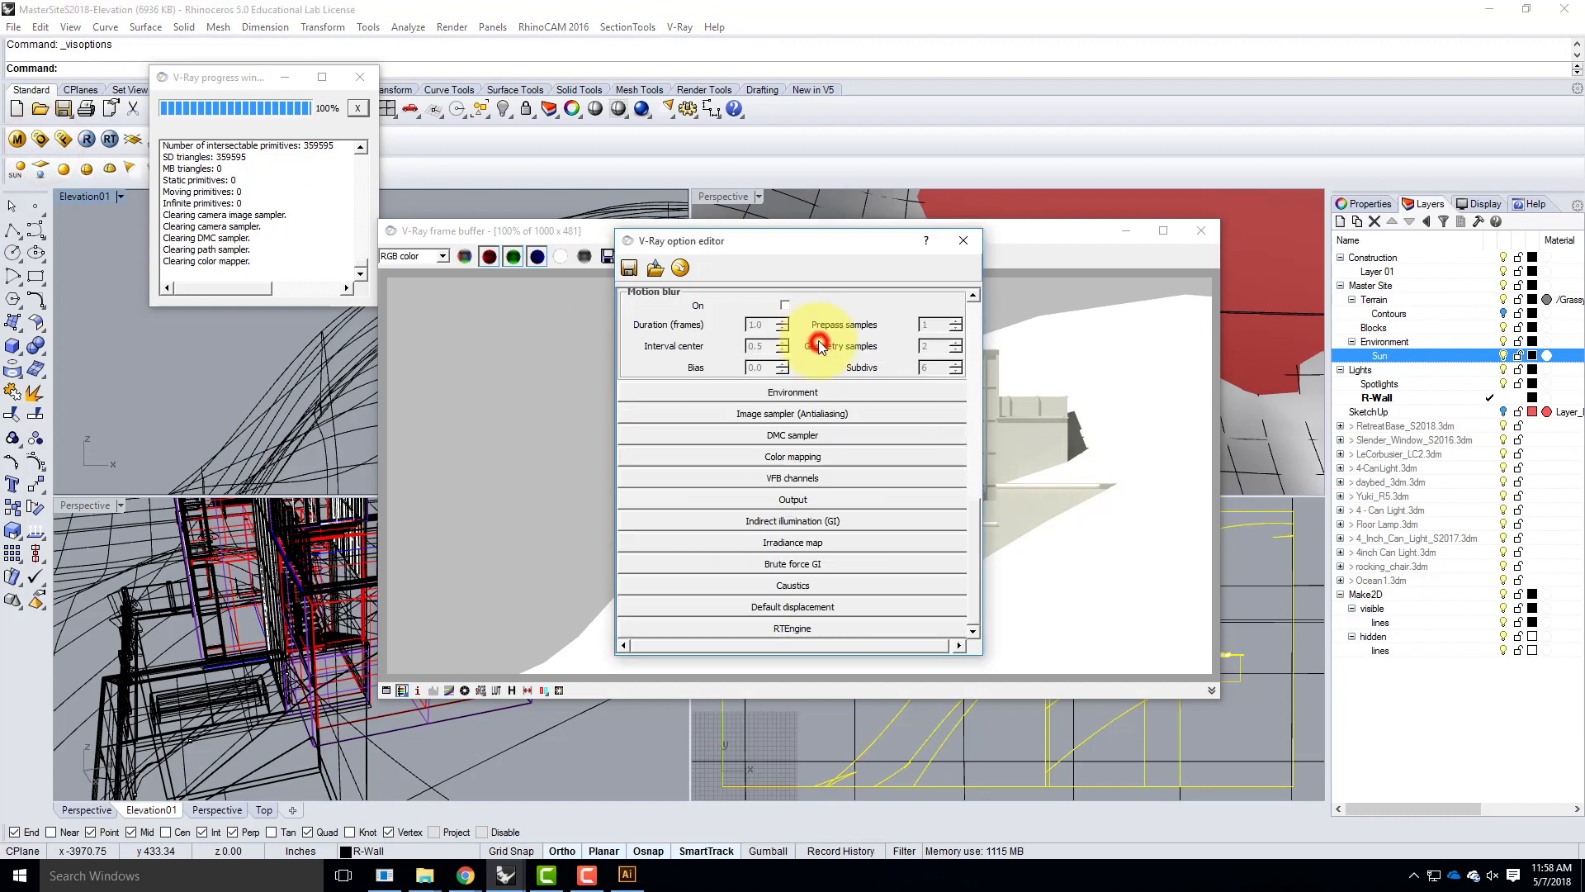
click(963, 547)
drag(971, 532, 973, 351)
double_click(776, 460)
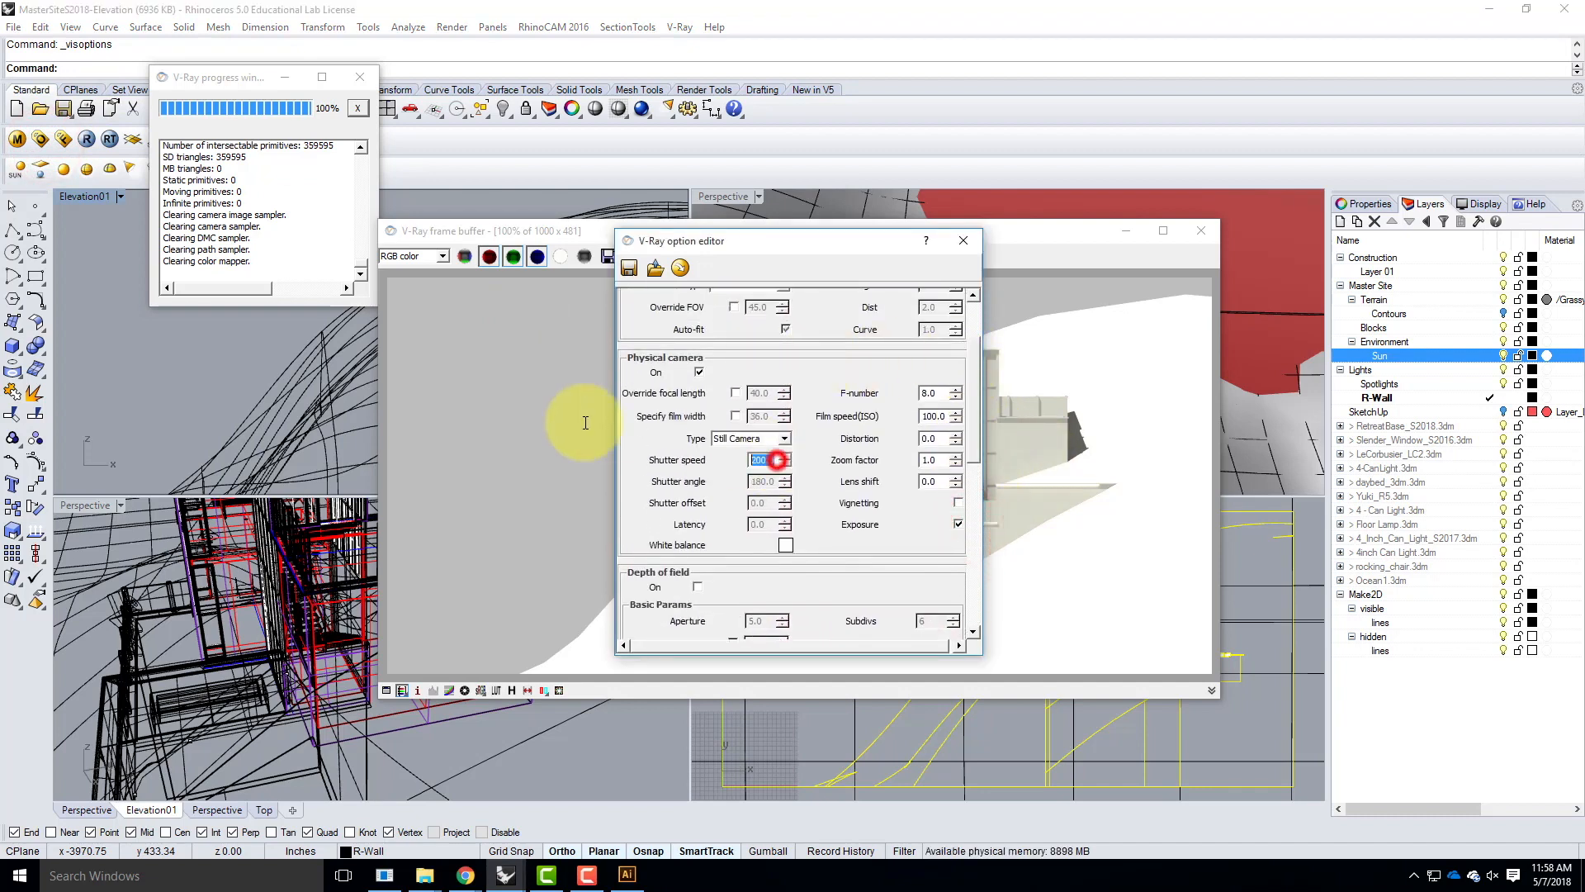
text(150)
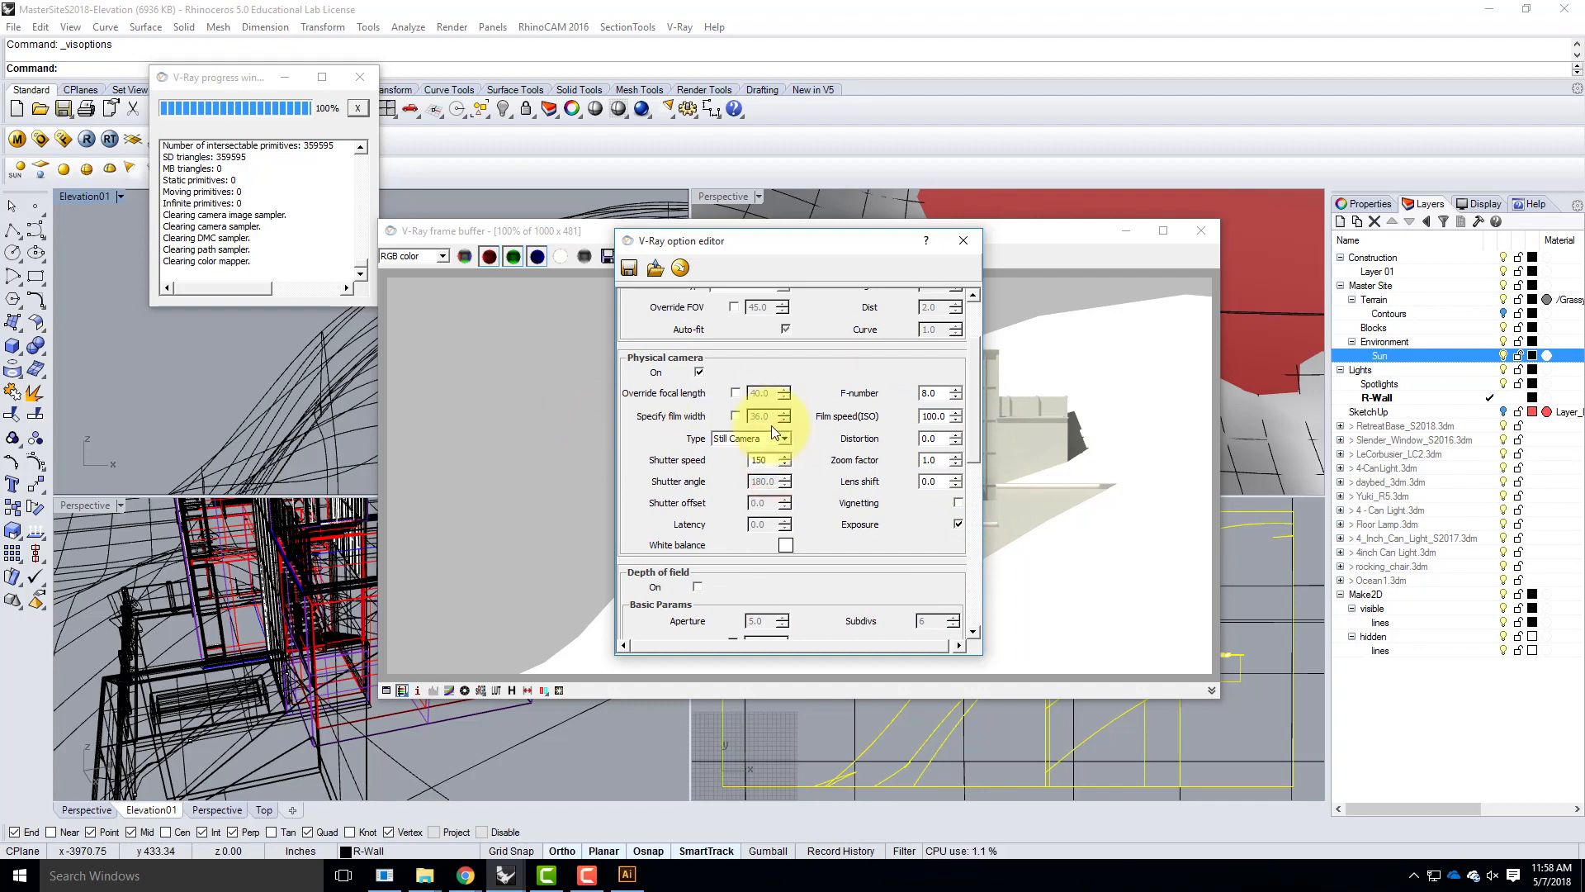
click(86, 138)
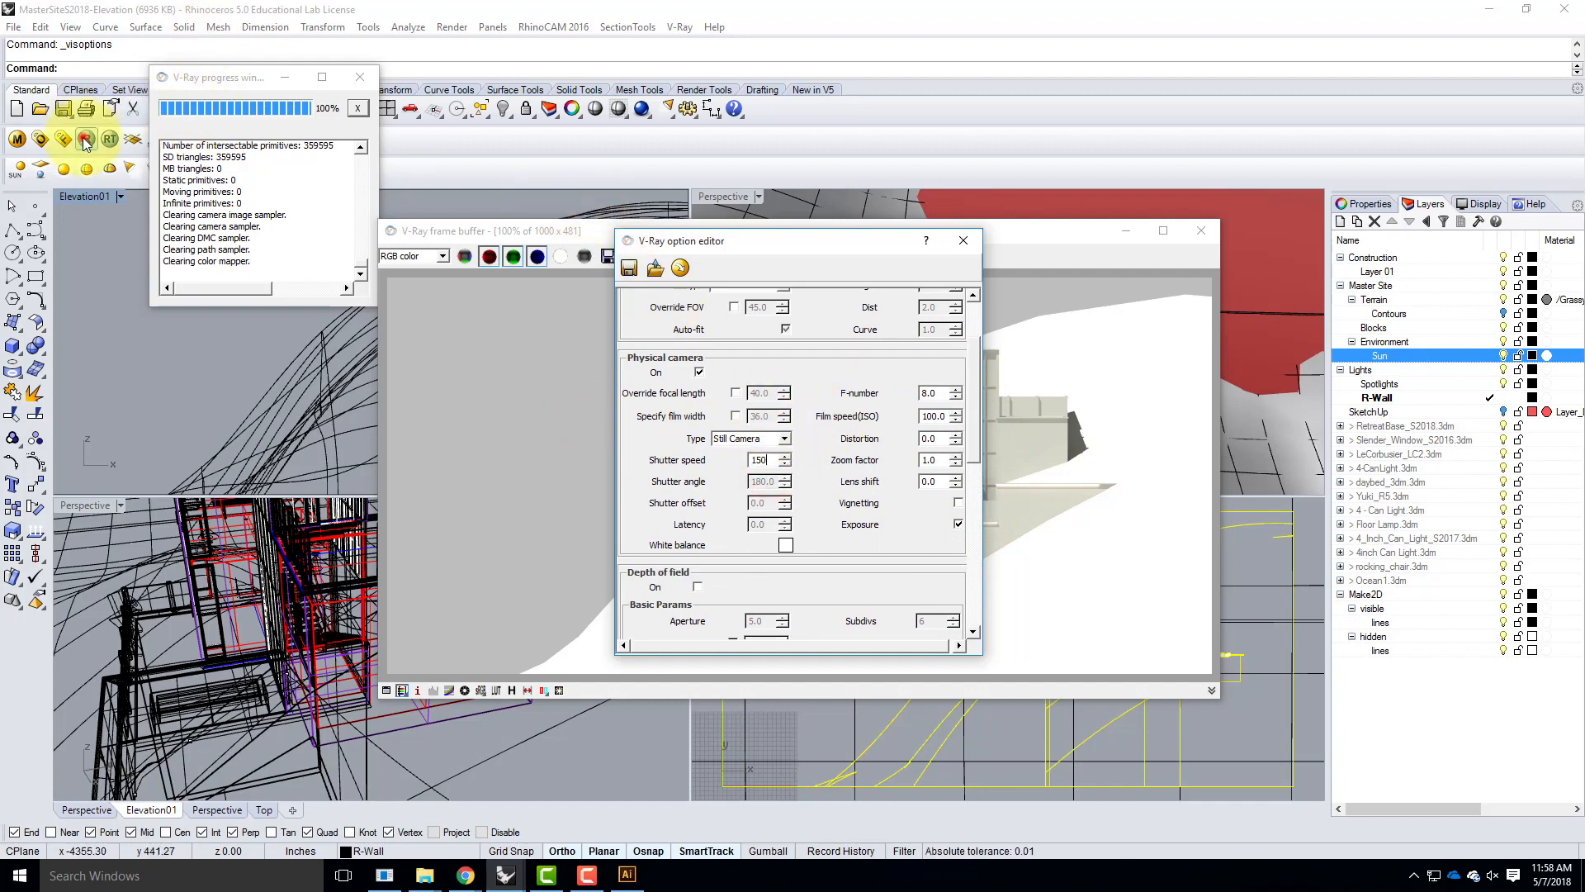
click(965, 243)
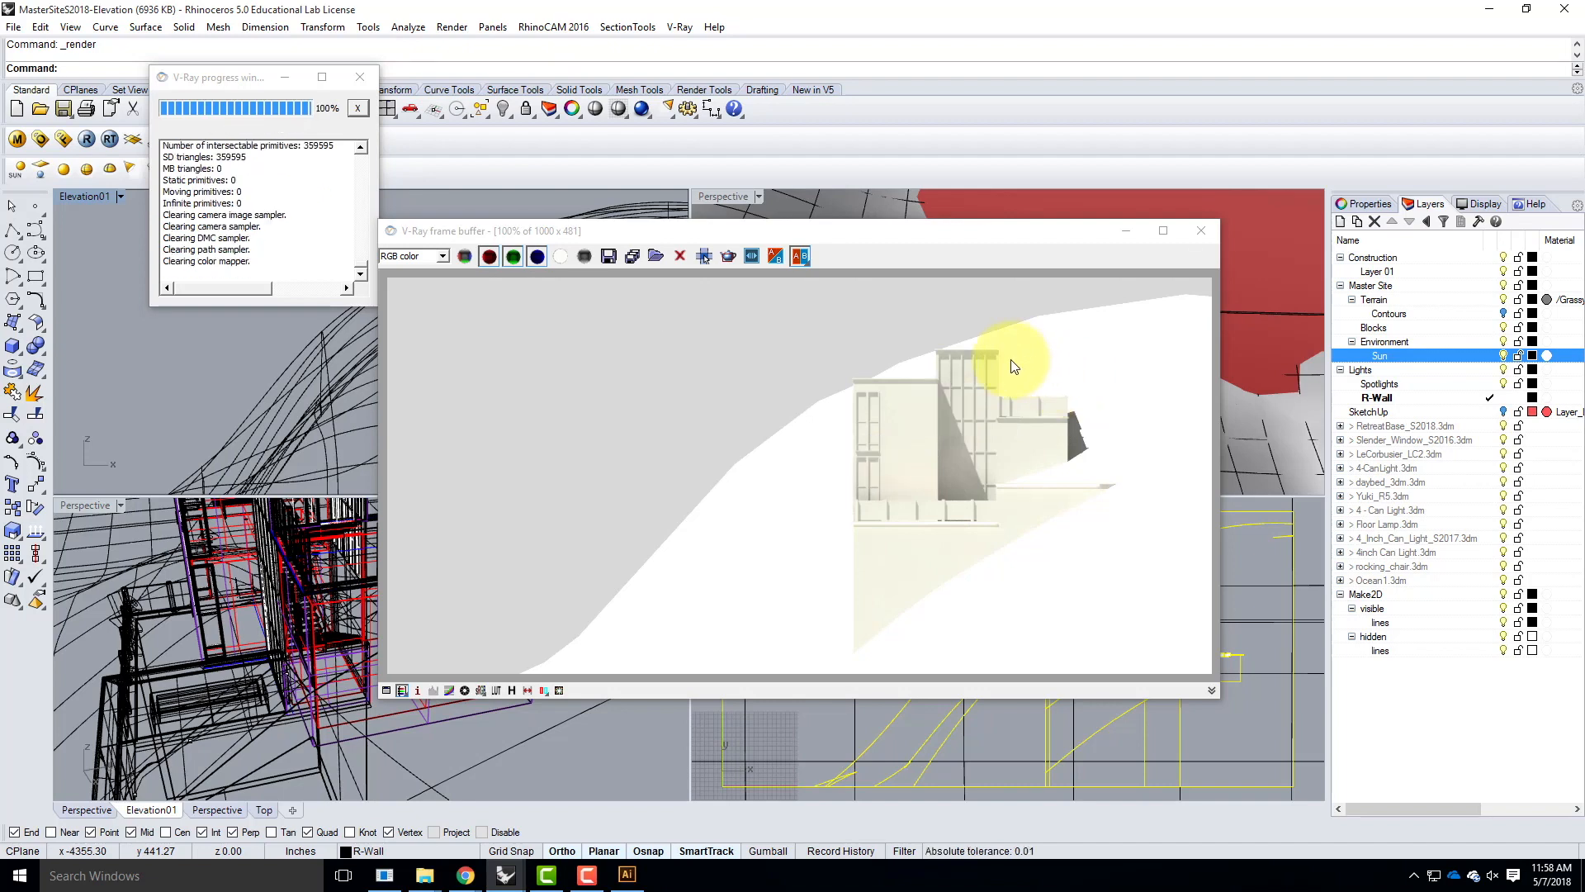
Step: Set the V-Ray output width to 2500 with the aspect ratio locked and render the full-size Elevation01 clay image
click(39, 140)
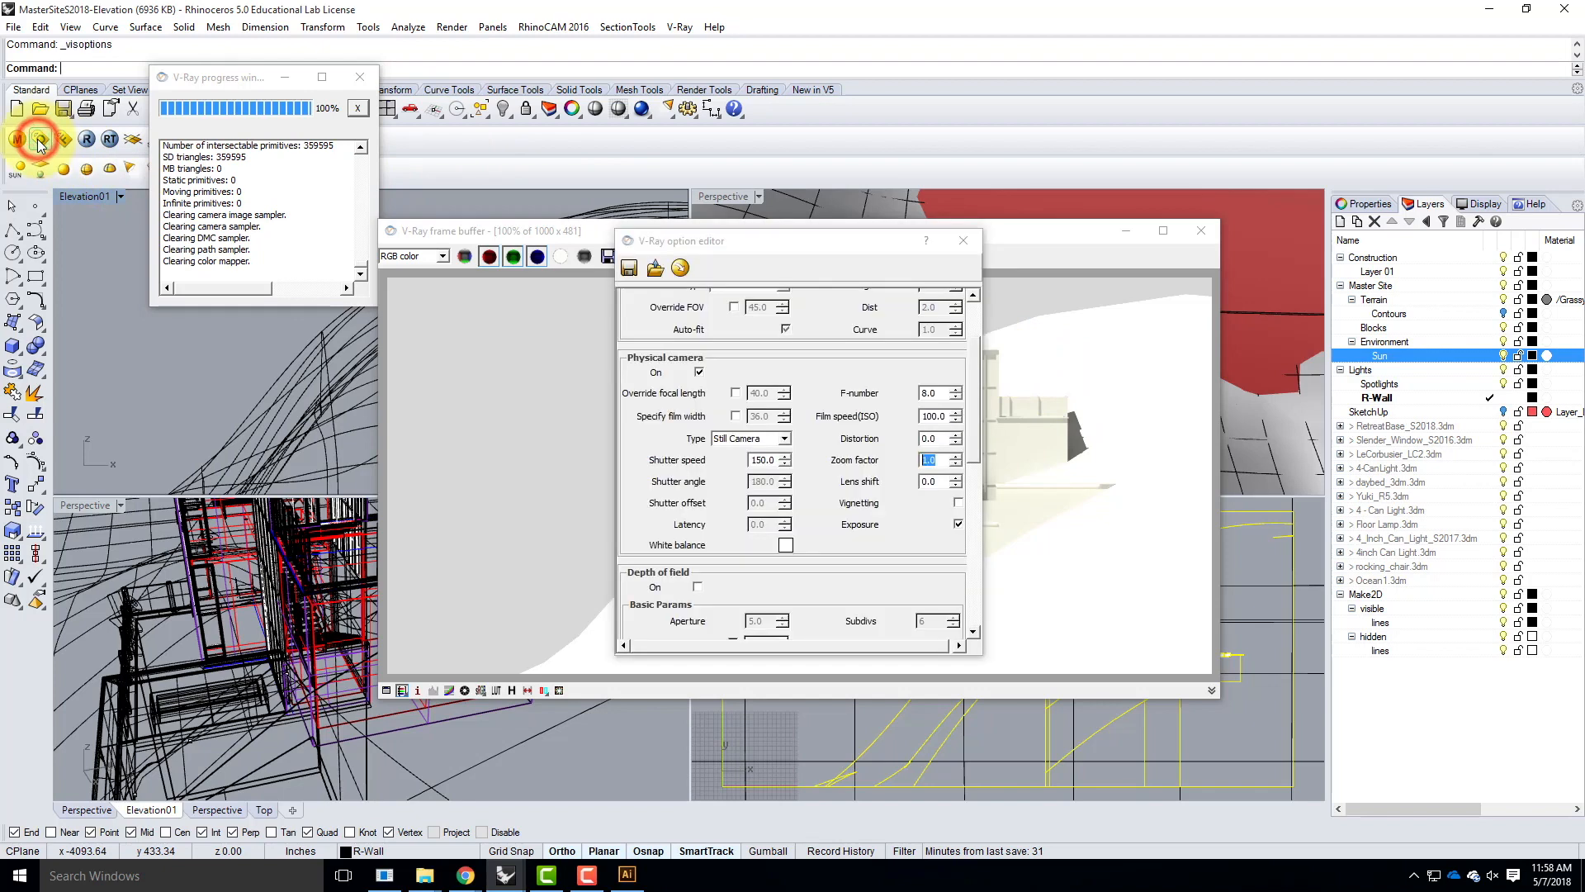
drag(979, 384, 979, 545)
click(849, 492)
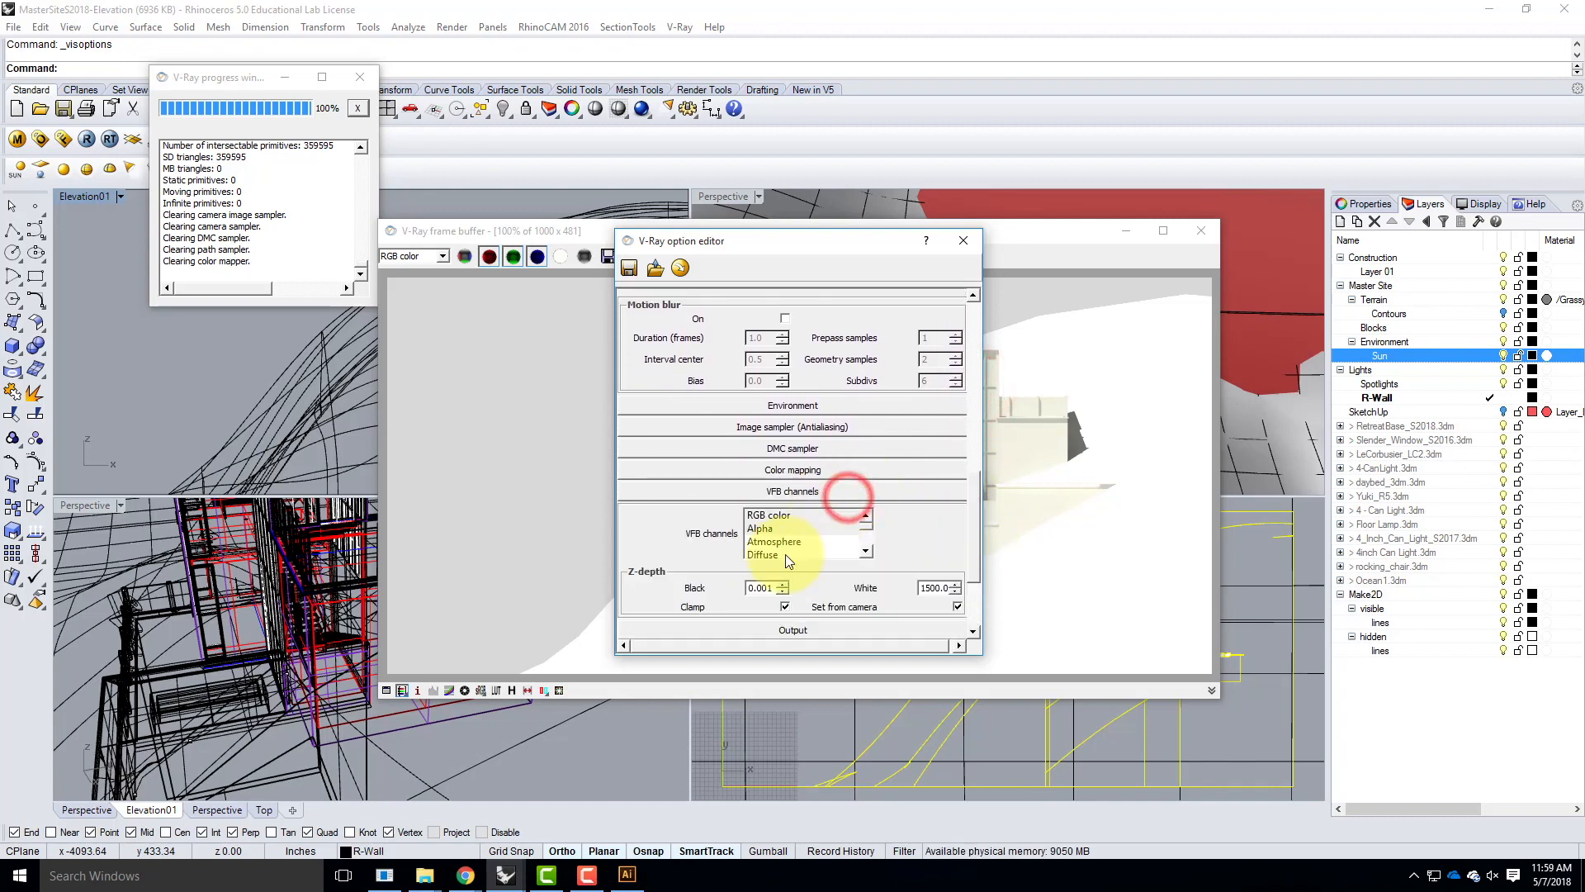
drag(979, 490, 969, 591)
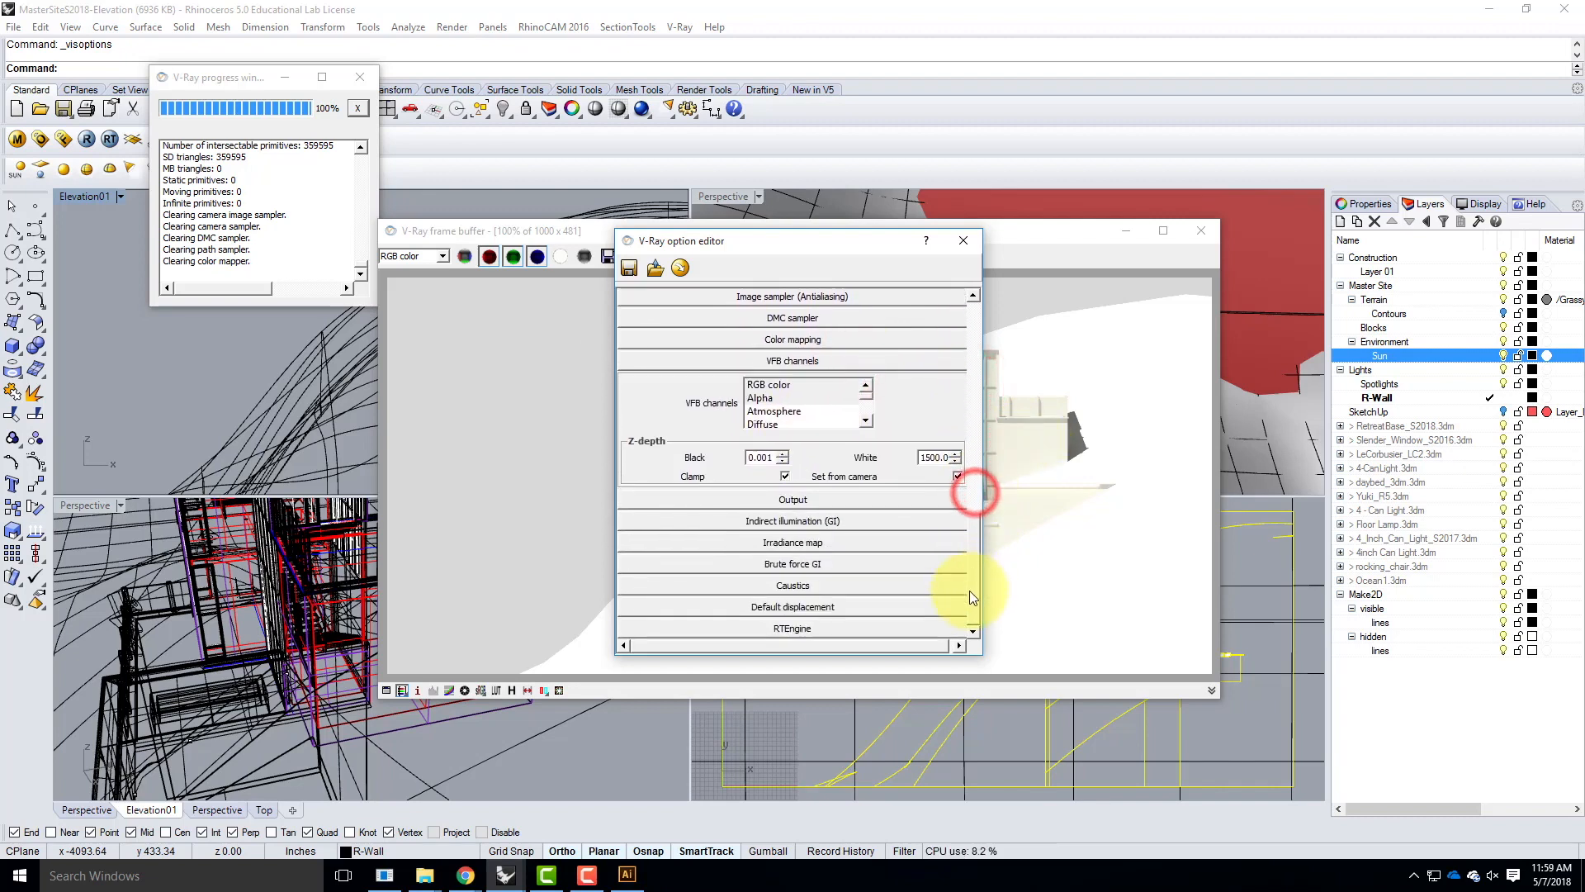
click(847, 361)
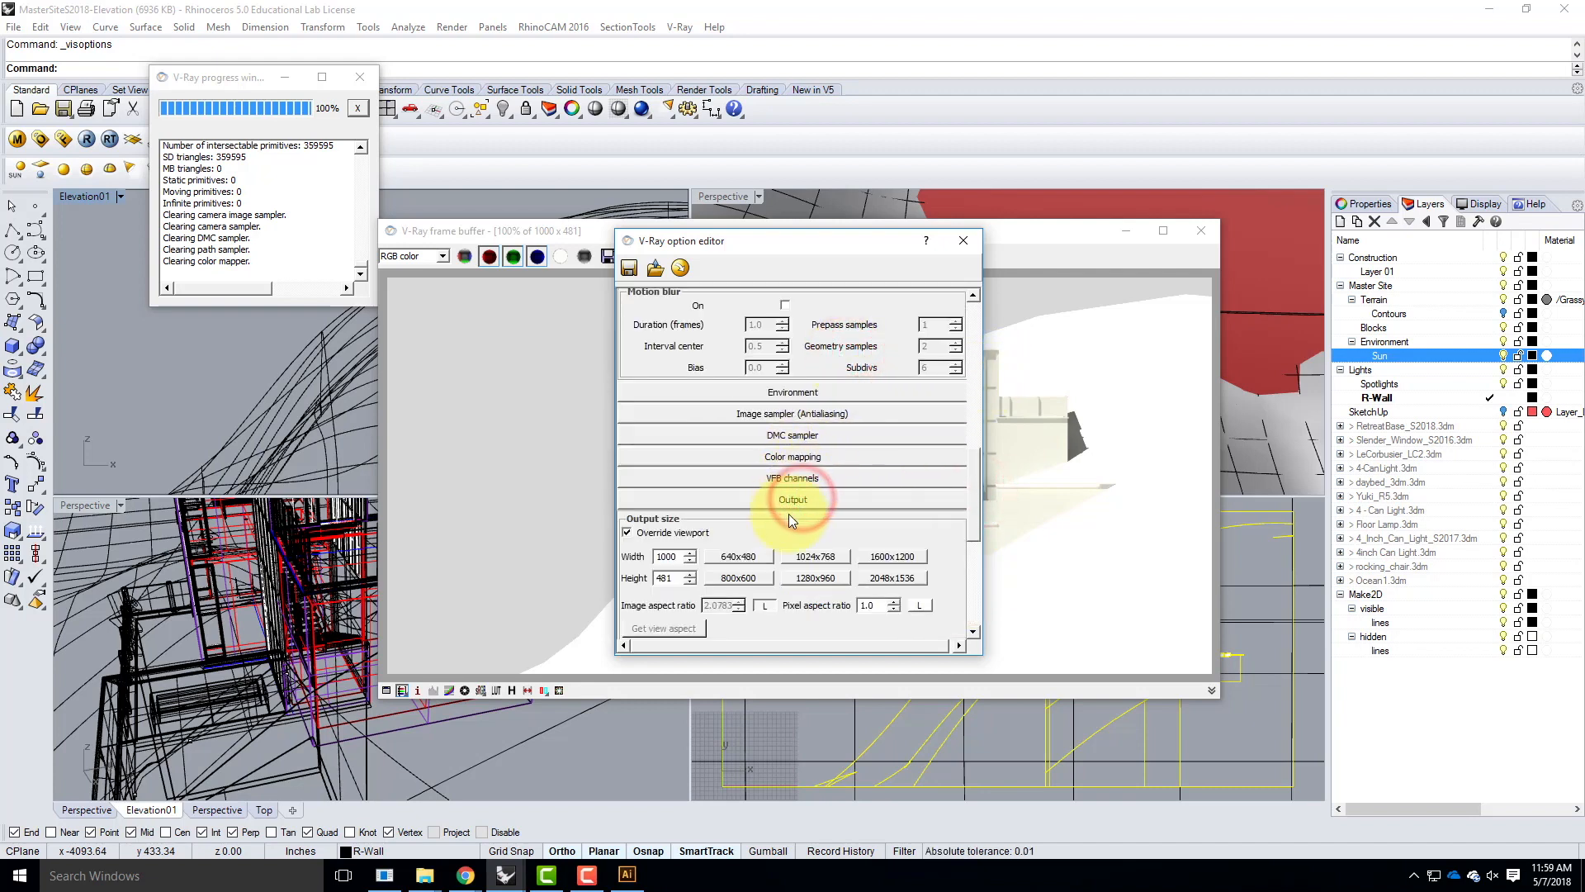
double_click(682, 556)
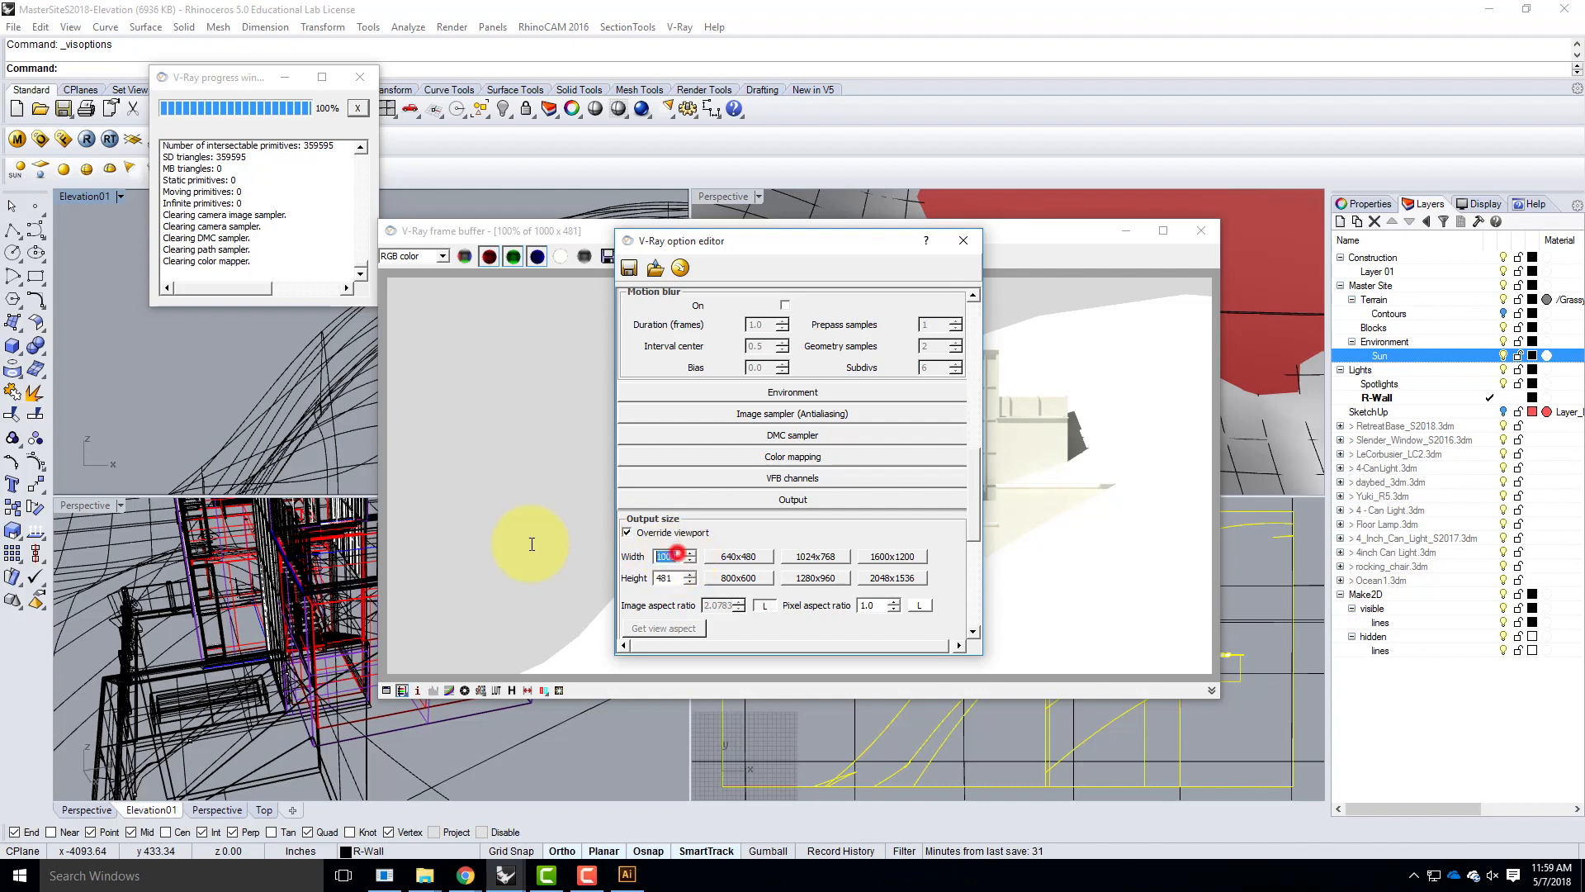
text(2500)
key(Tab)
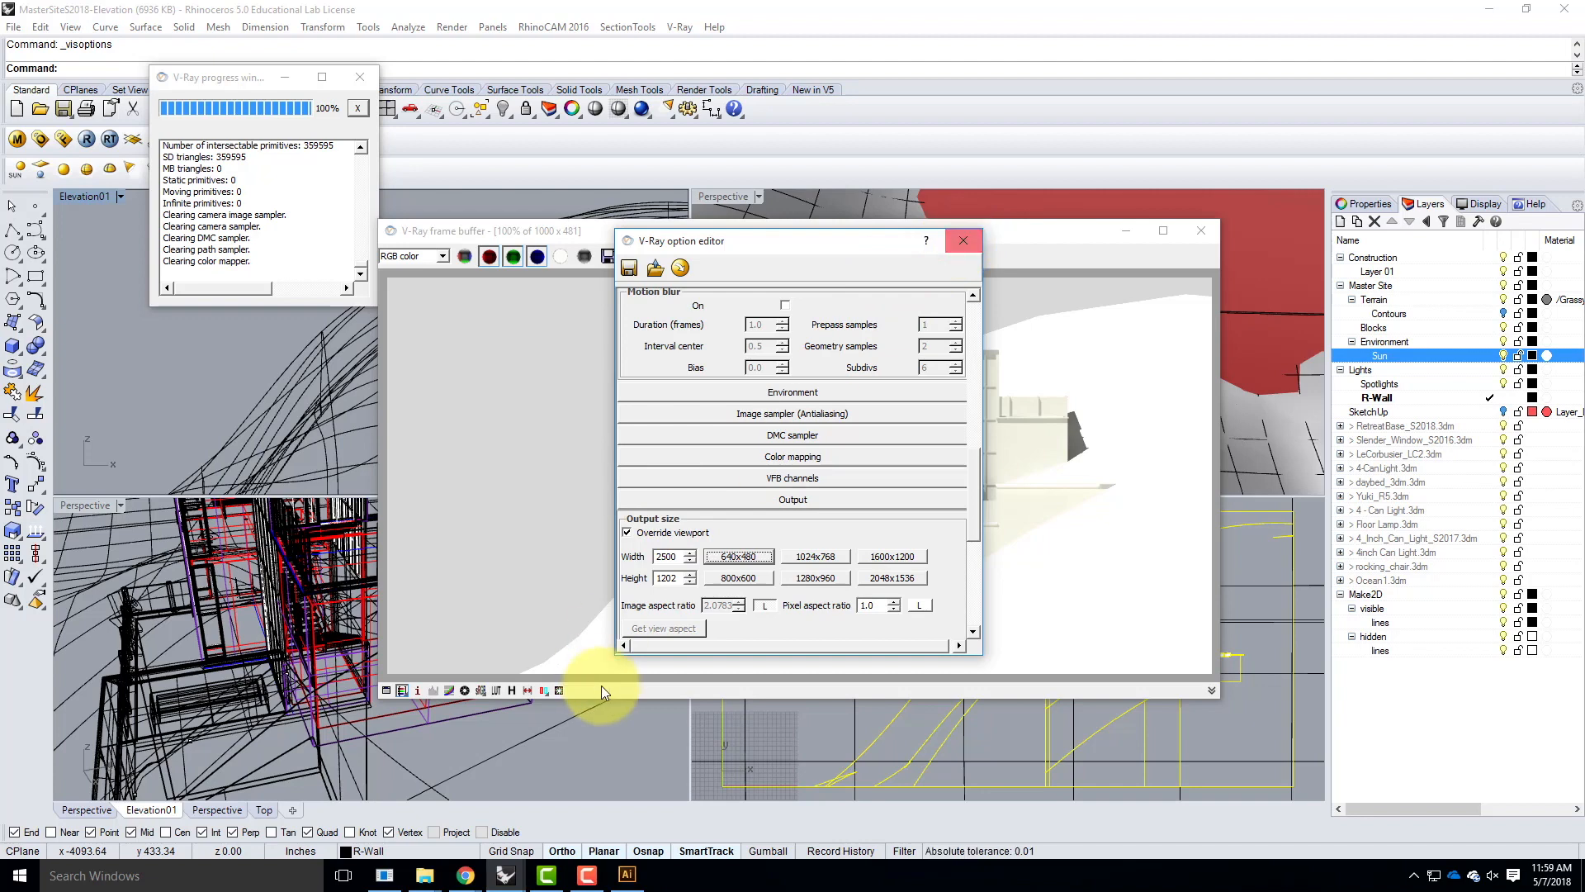
click(957, 241)
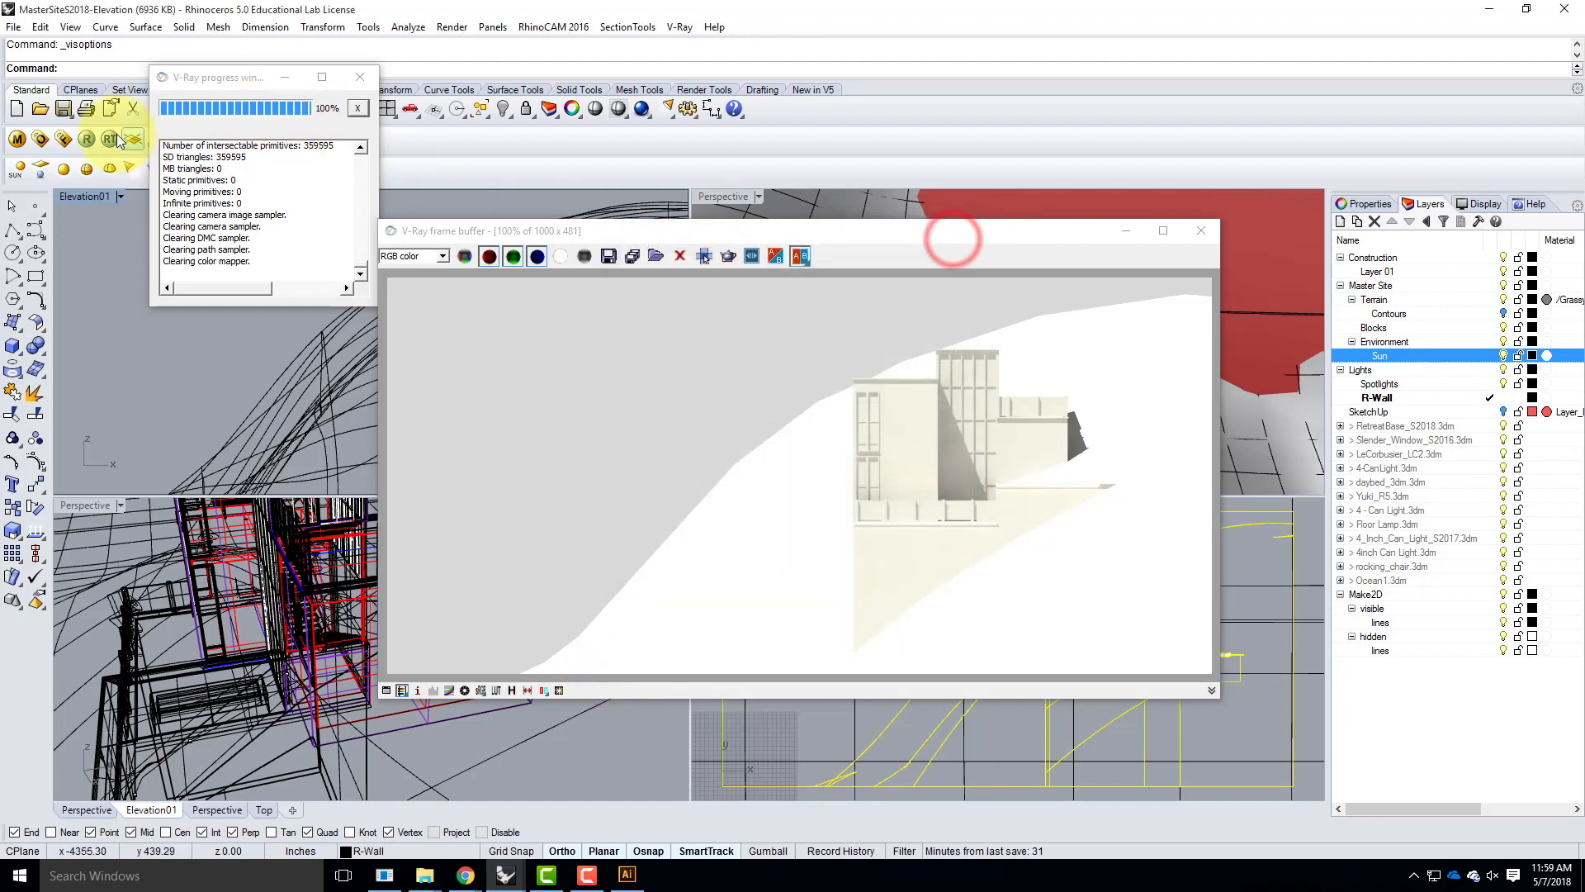
click(80, 140)
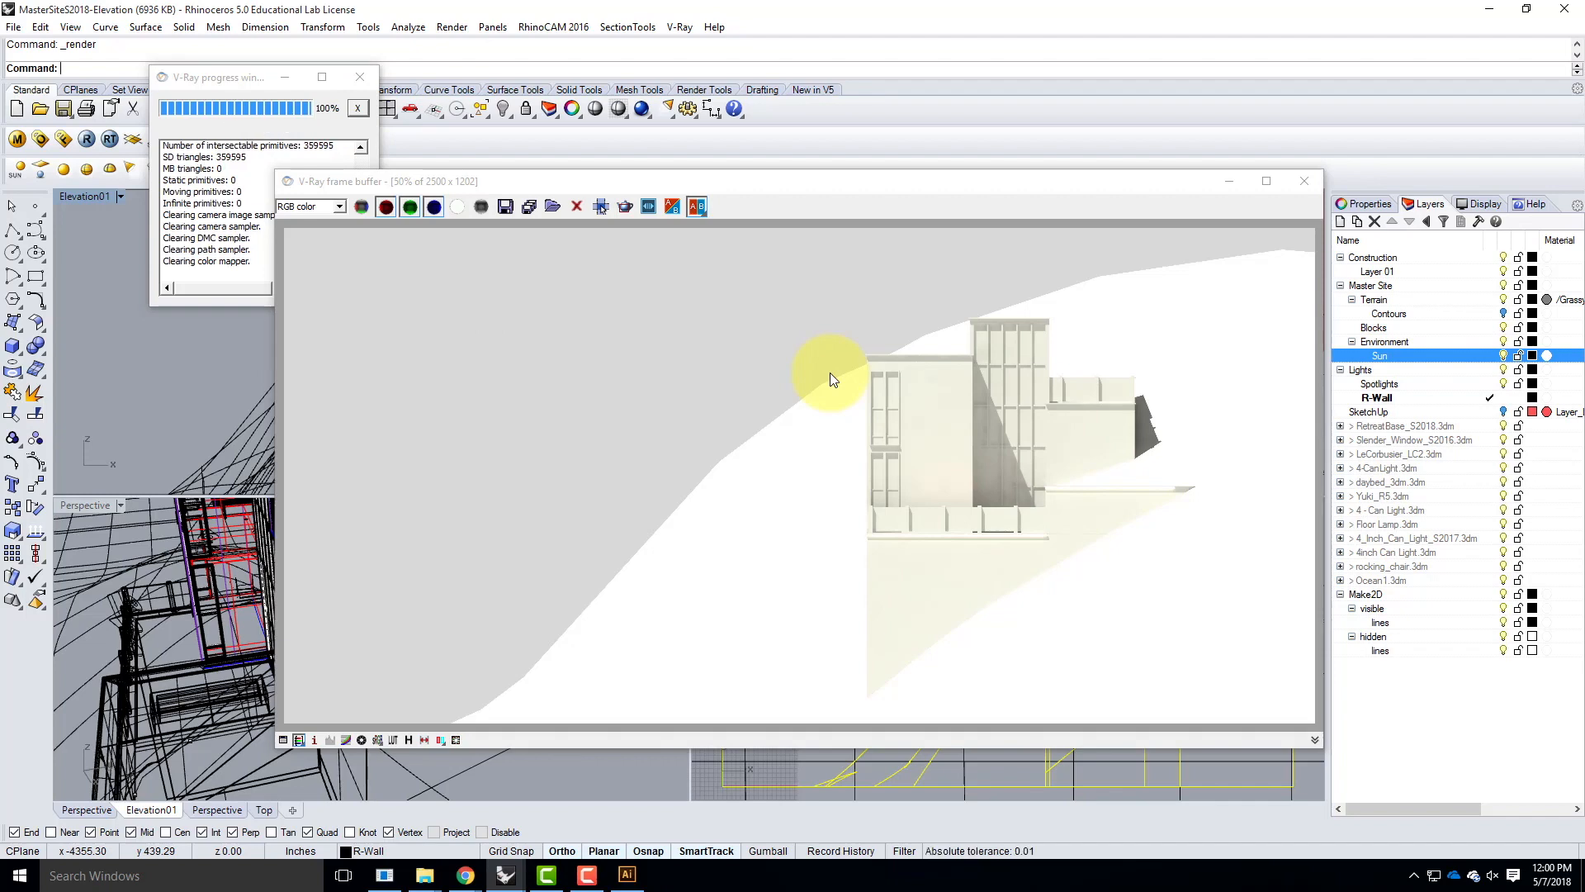
Step: Start saving all V-Ray image channels and go to the Live - A136 Exercises > Ex224 > S2018 folder
click(532, 205)
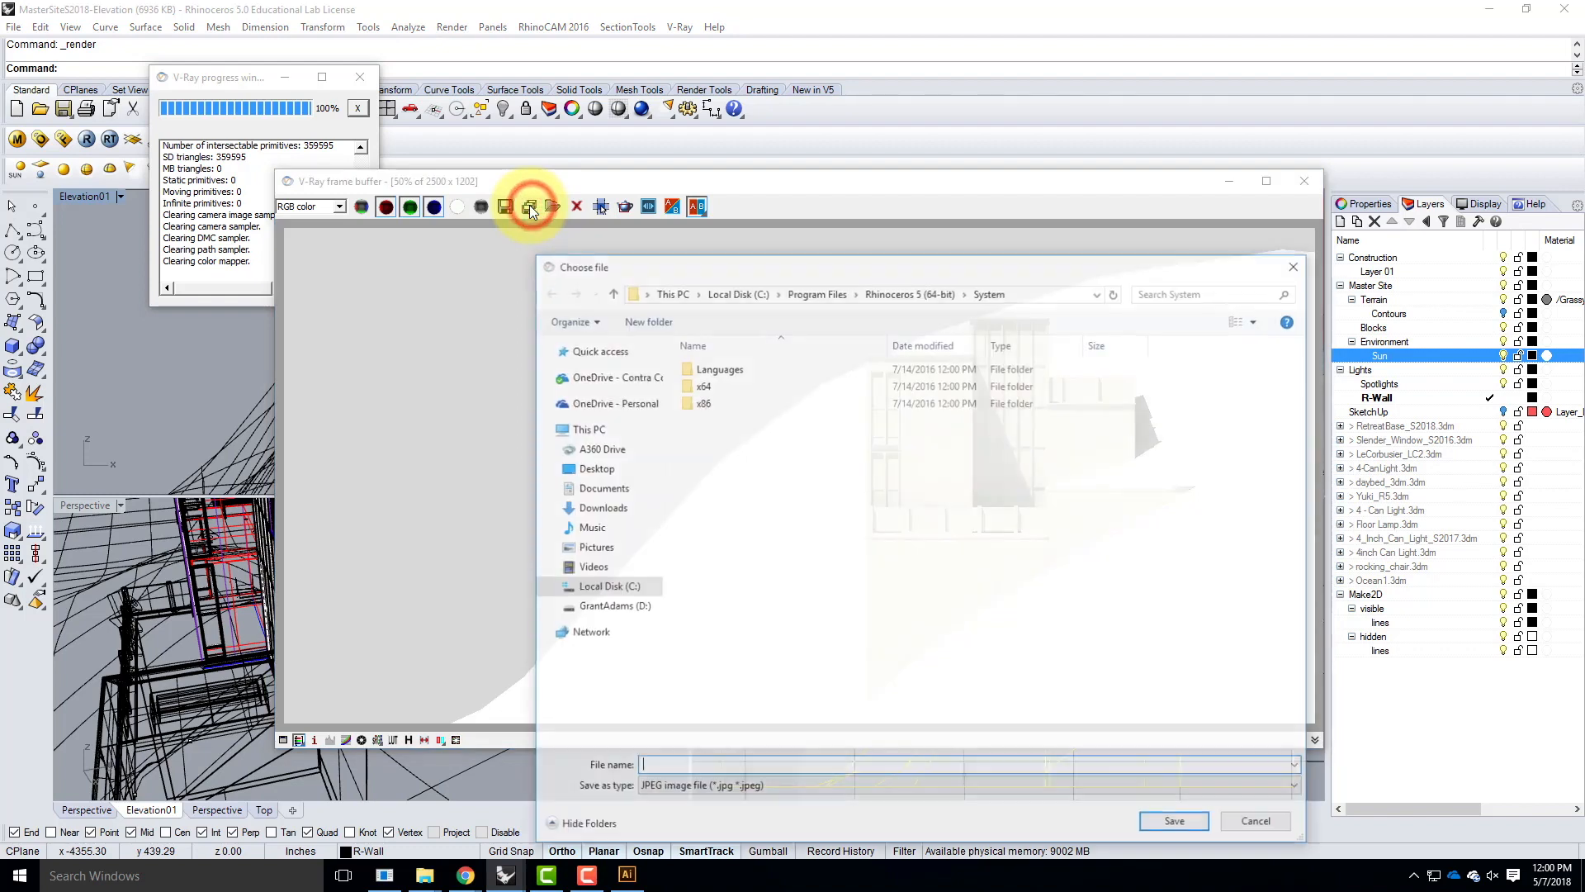
click(620, 375)
double_click(727, 436)
double_click(731, 385)
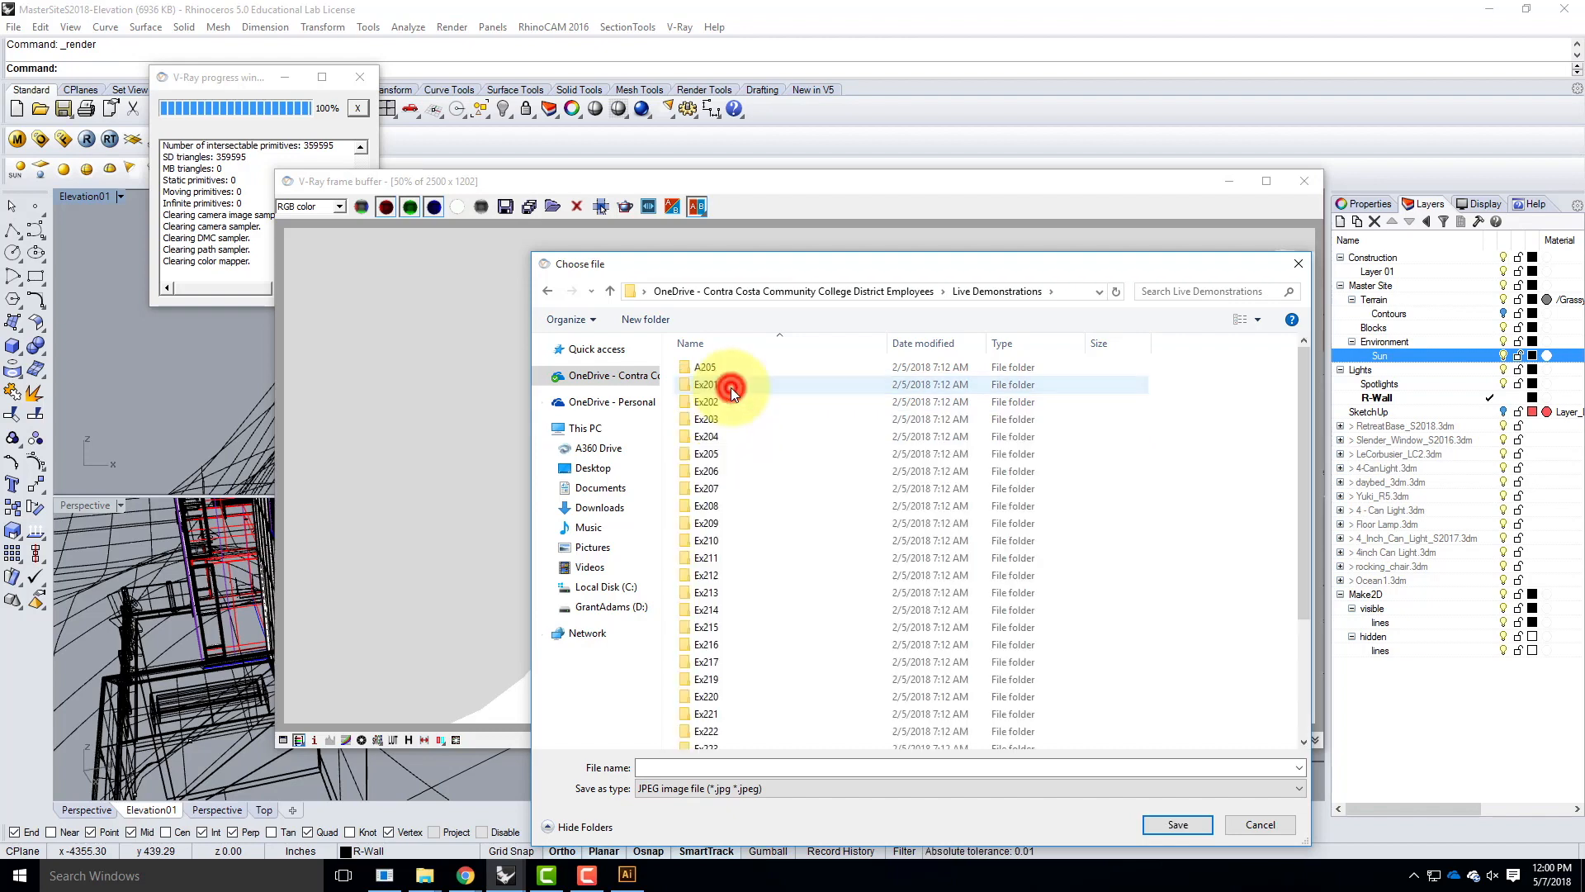
scroll(712, 648, down, 2)
click(708, 671)
double_click(708, 671)
double_click(806, 393)
Step: Save the render channels as JPEG files under the name Elevation01-Clay
click(747, 767)
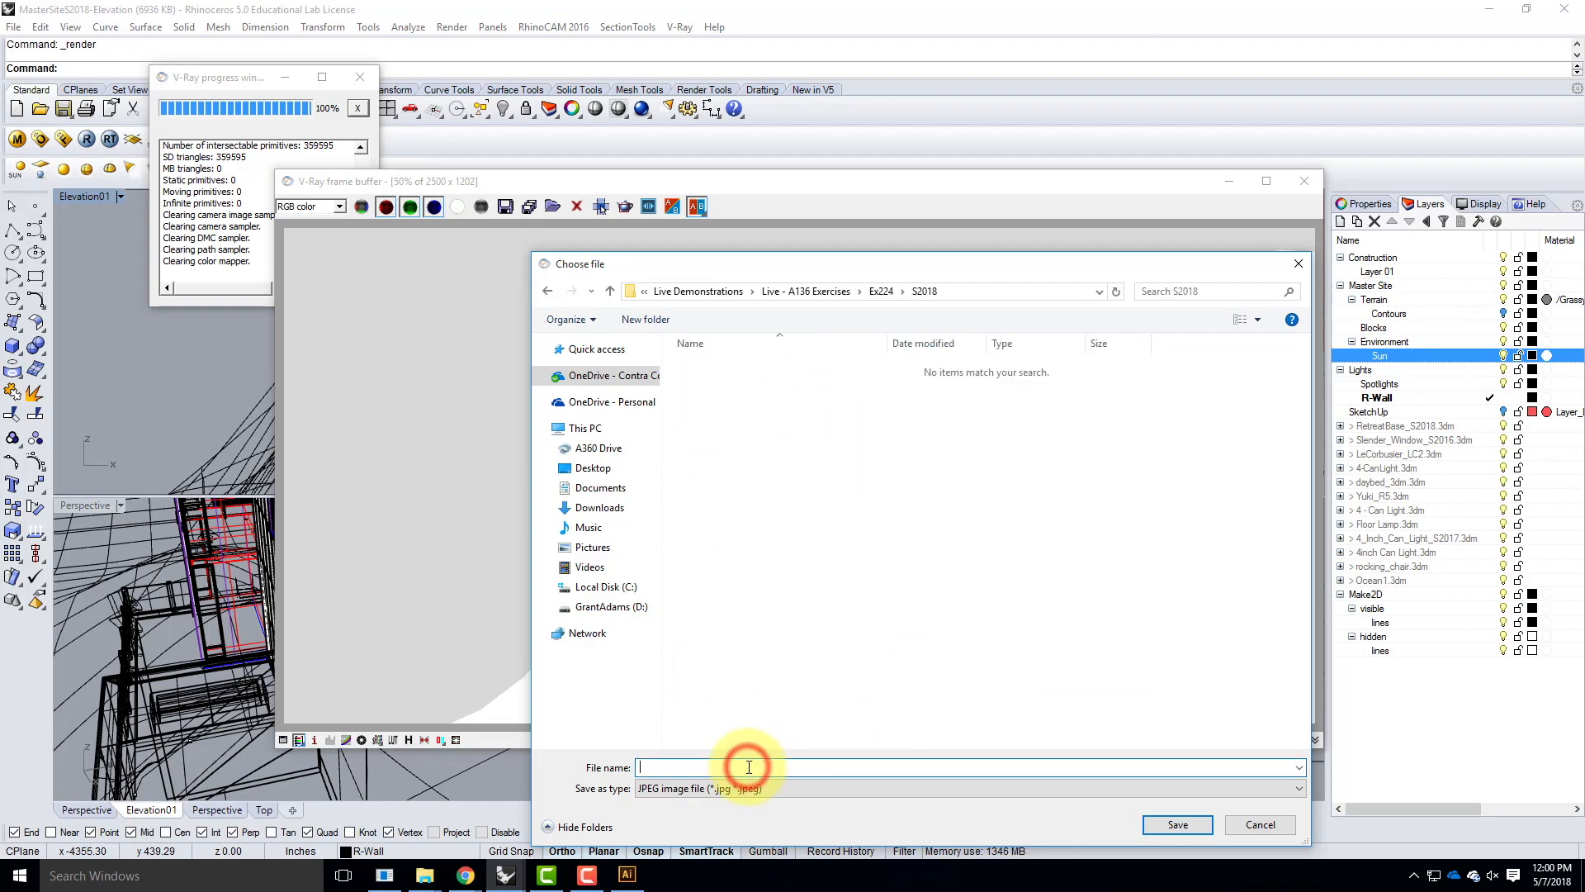
text(Elevation01)
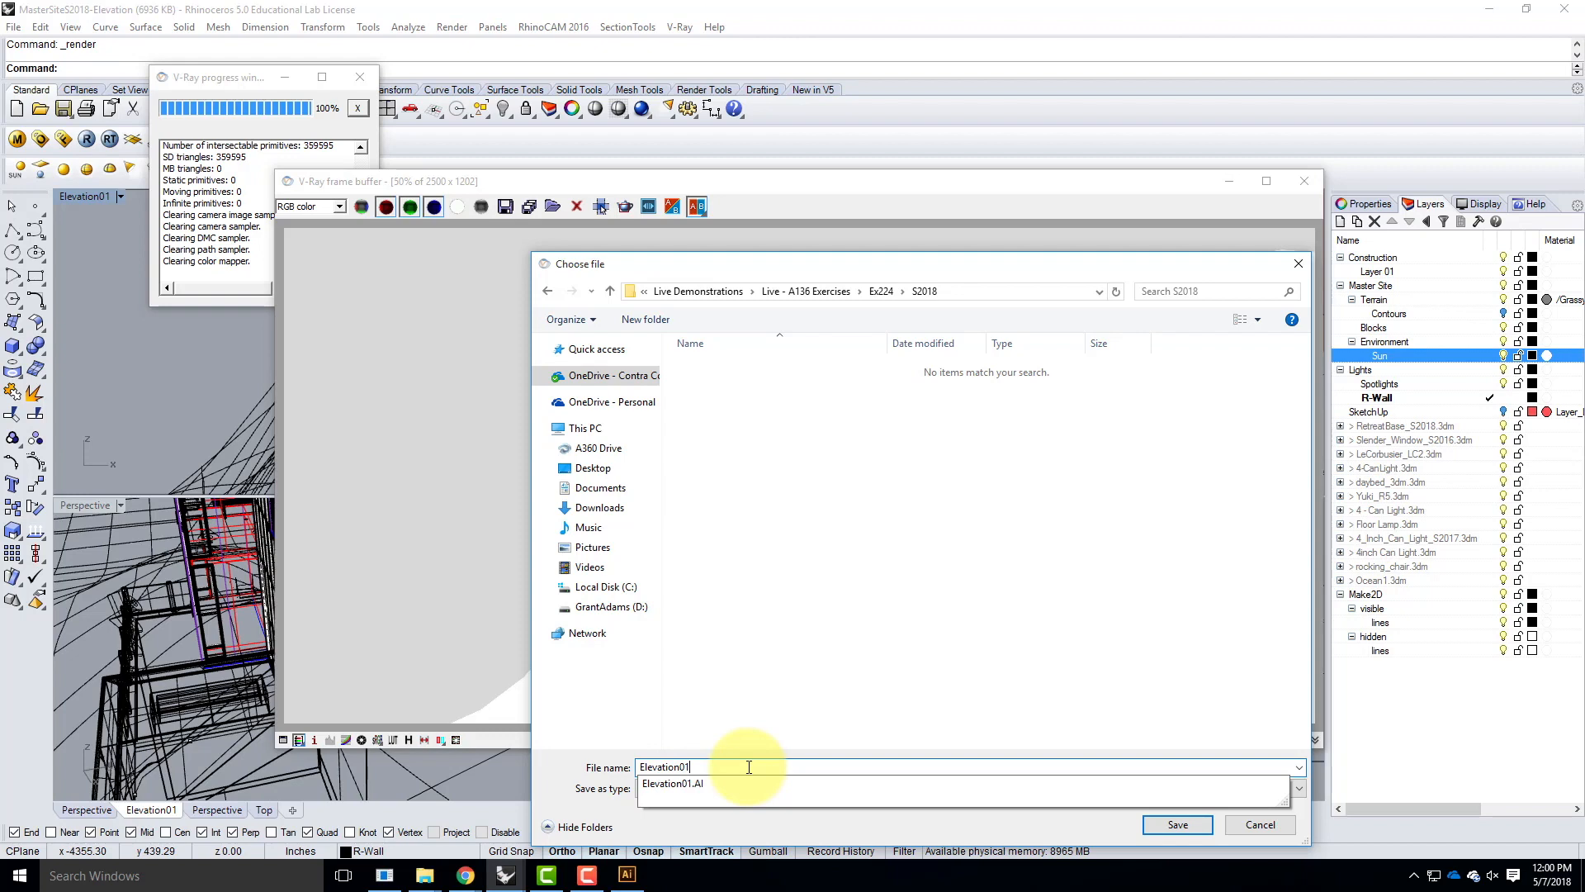
key(Return)
text(-Clay)
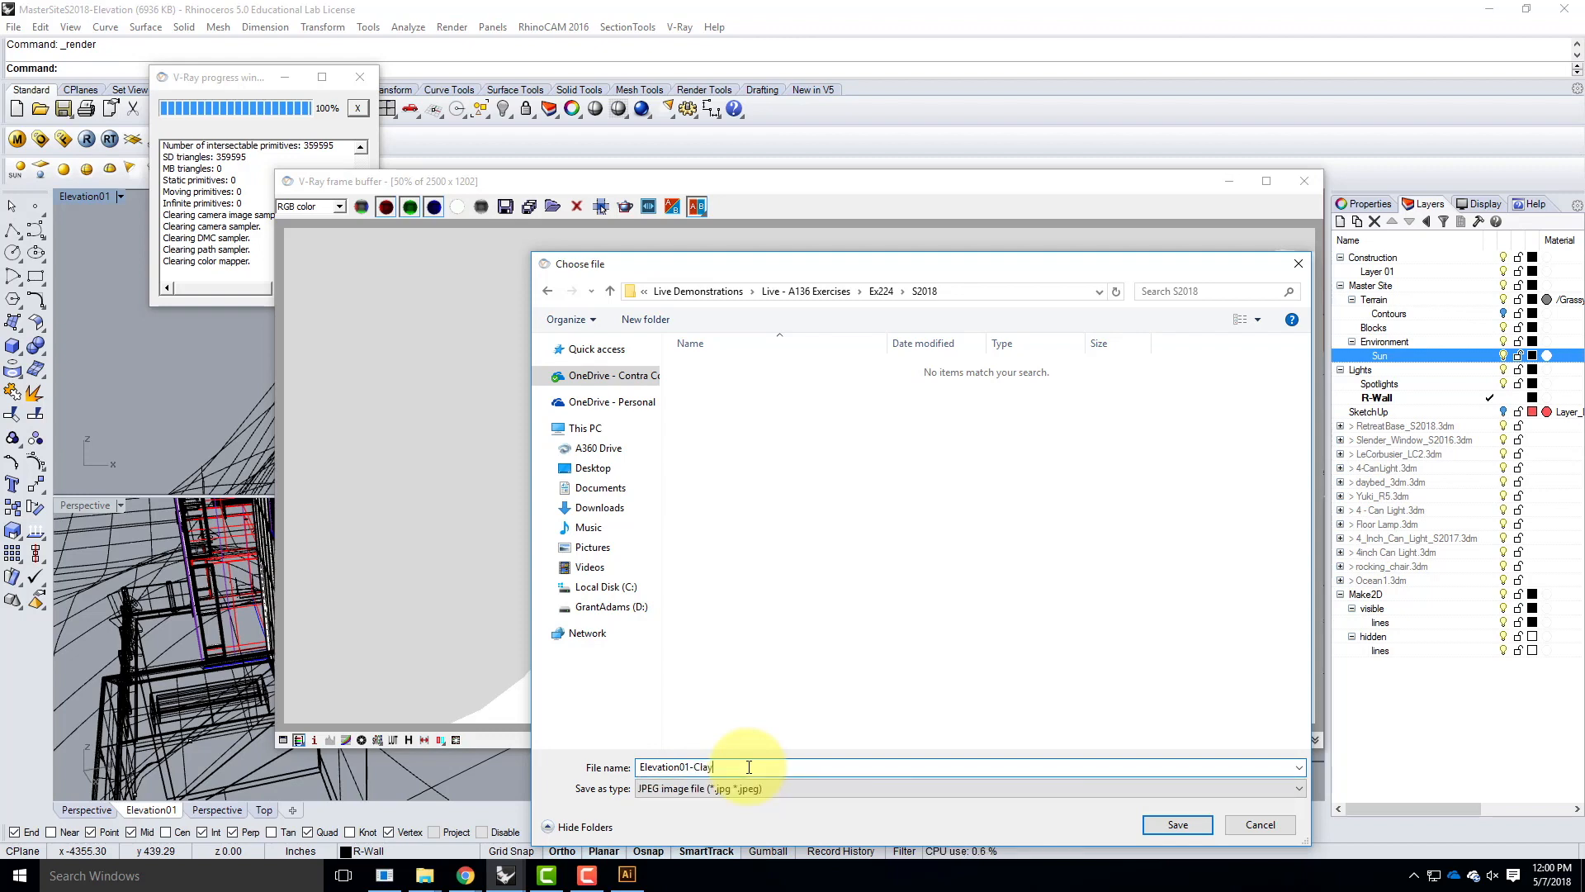
click(1193, 823)
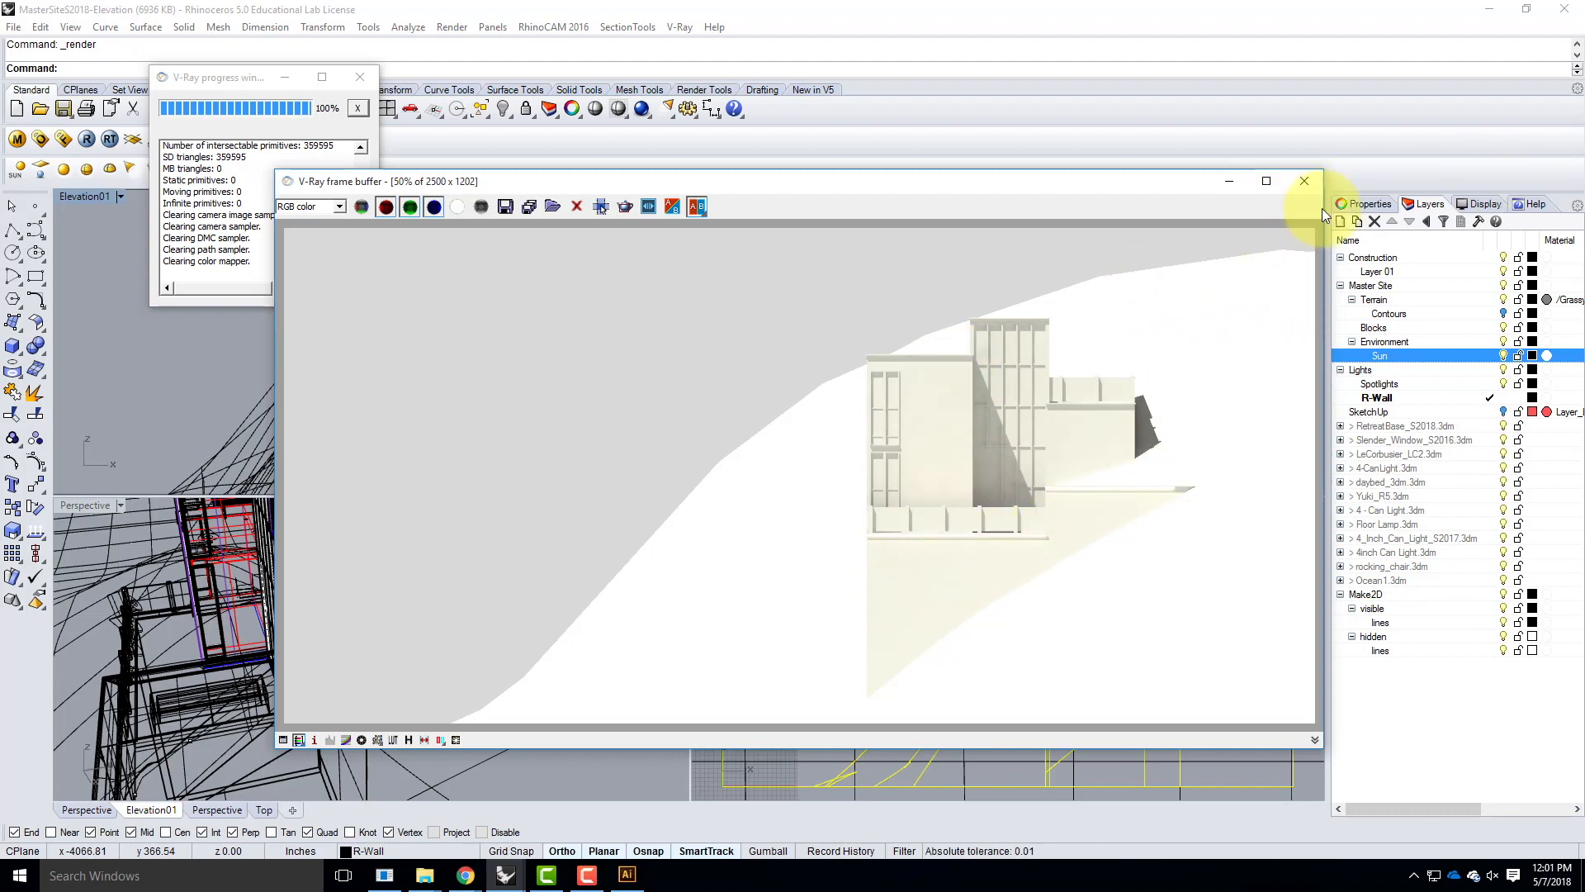
Step: Launch Adobe Photoshop and start opening an existing image file
click(19, 874)
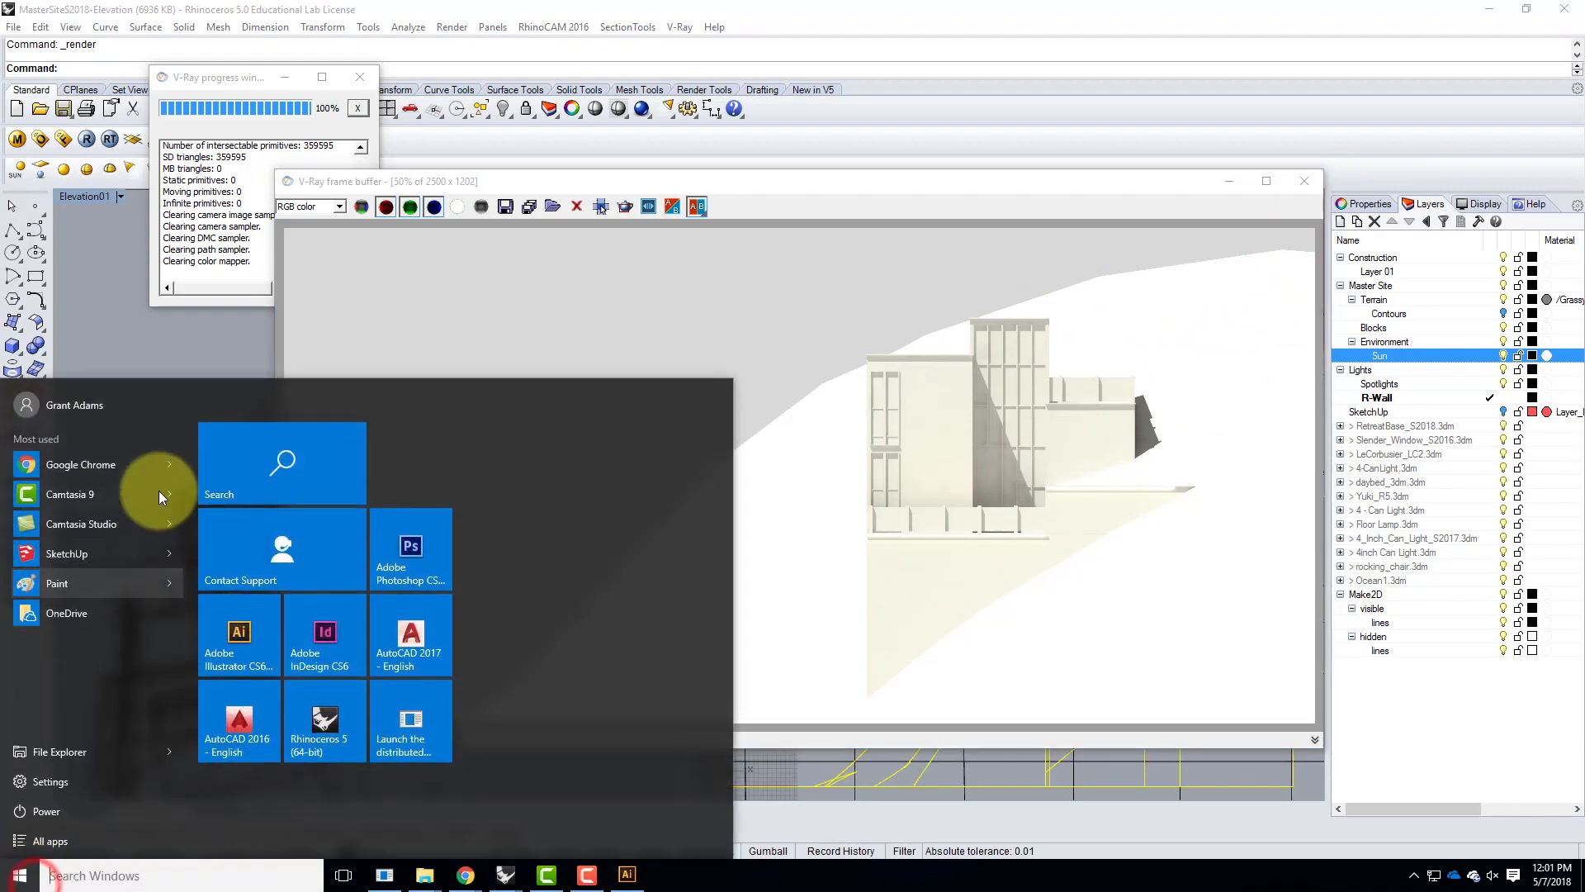
click(413, 549)
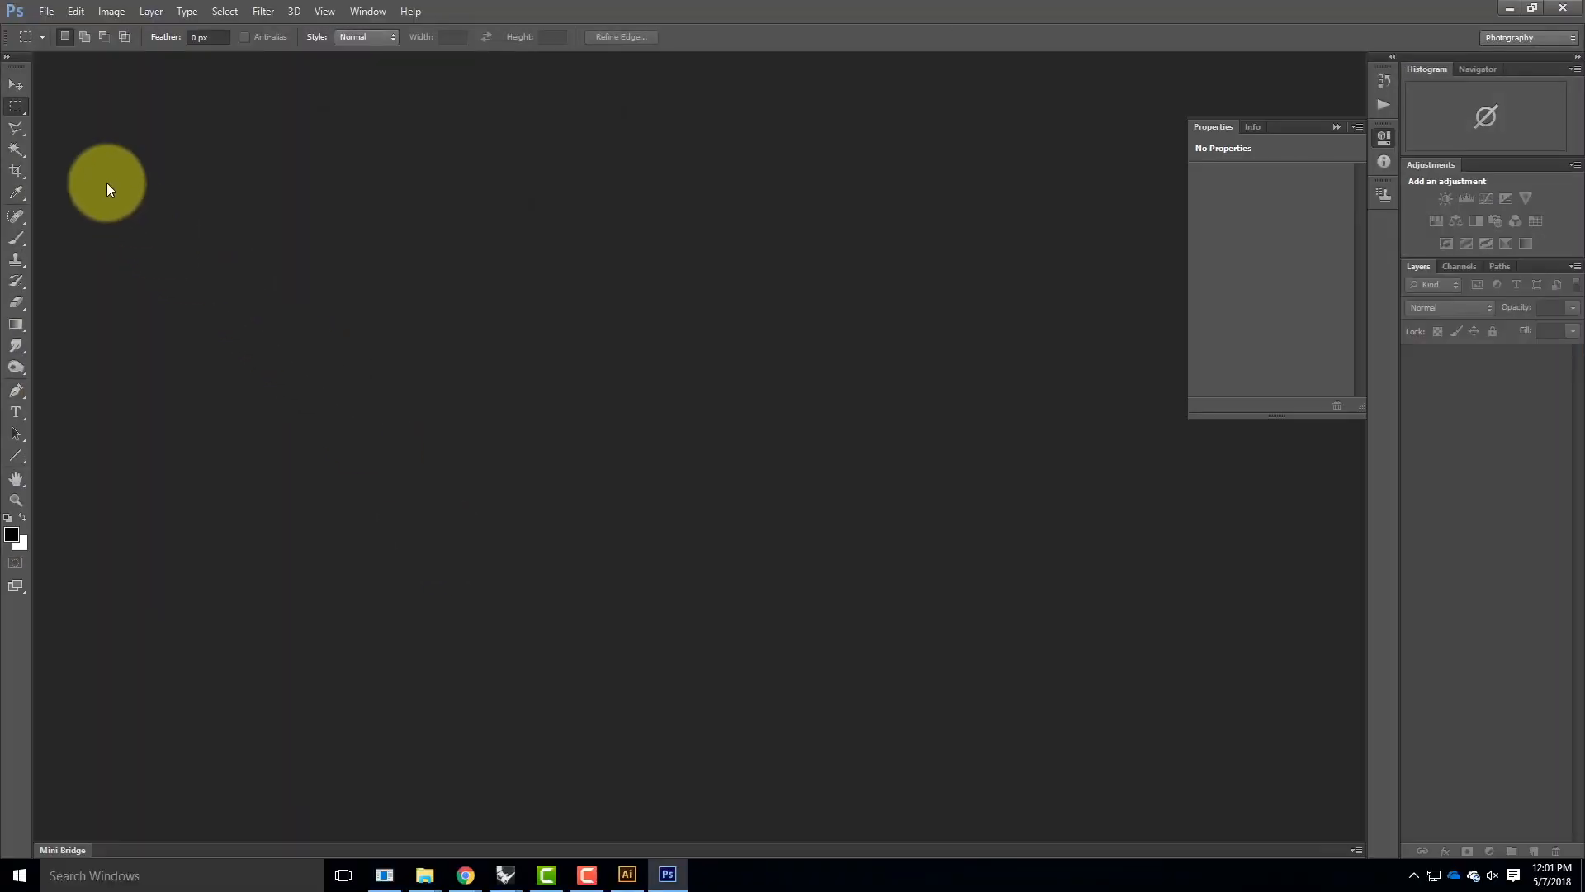
click(47, 15)
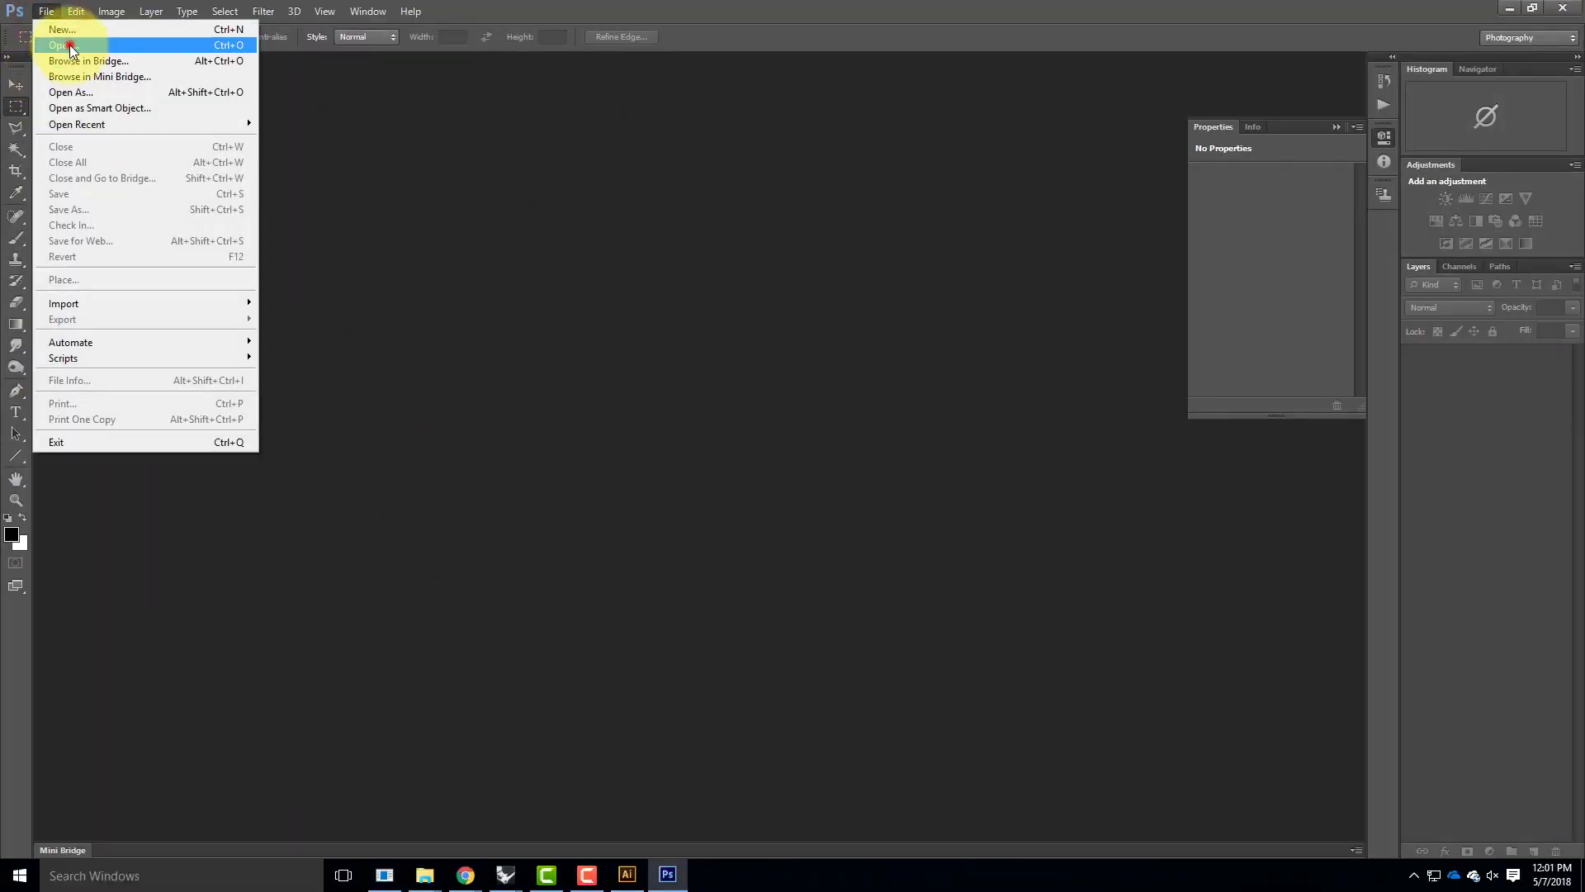
click(69, 46)
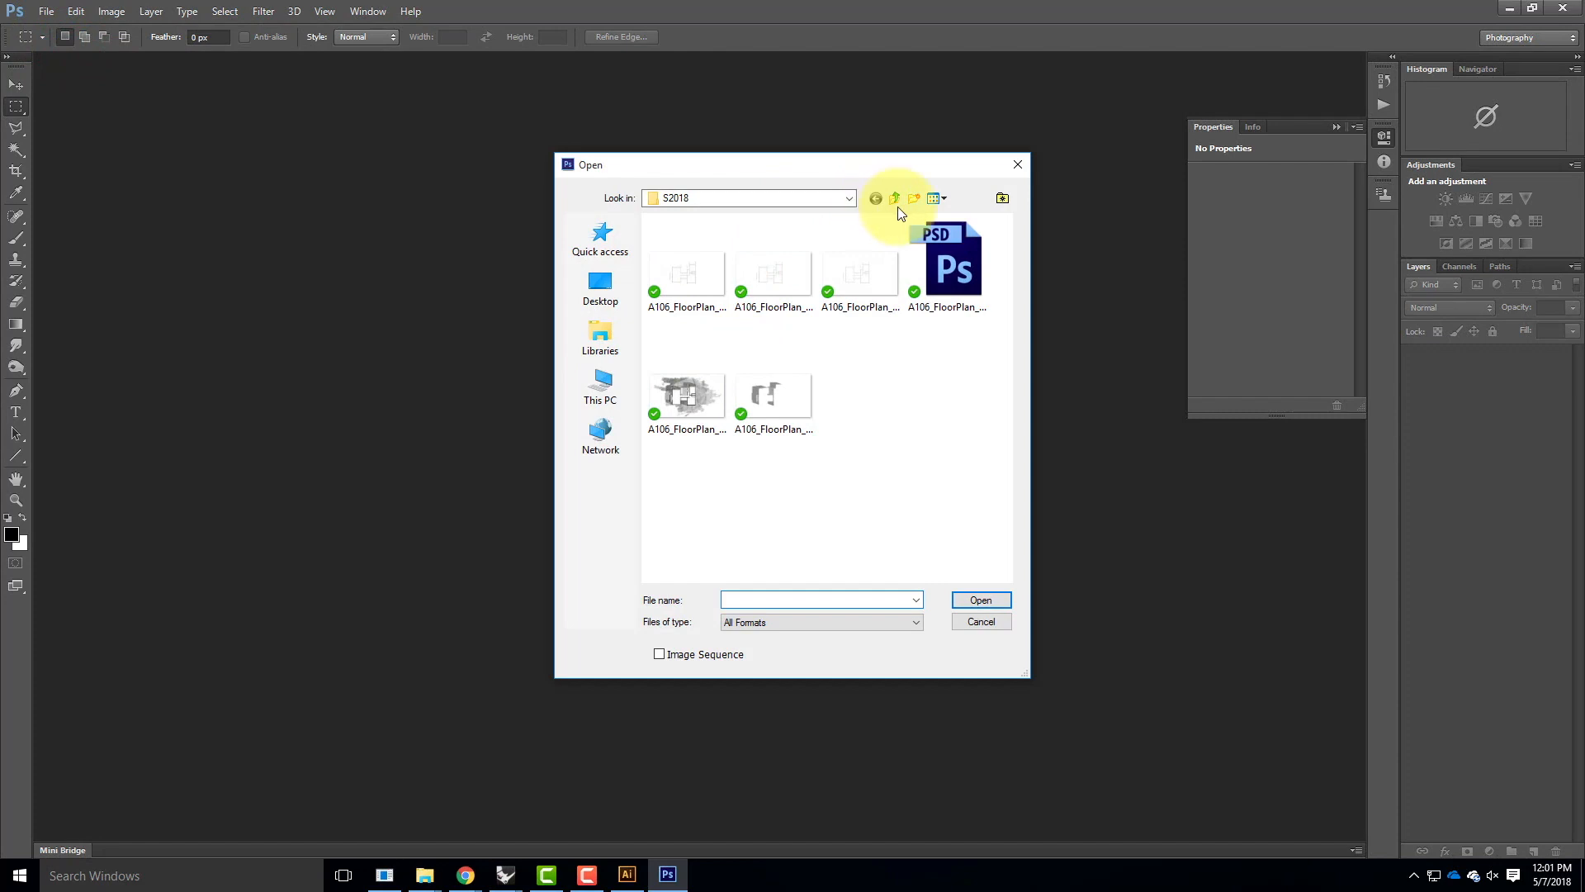
Step: Browse to Live - A136 Exercises > Ex224 > S2018 and open the Elevation01-Clay.jpg render
click(897, 202)
click(779, 199)
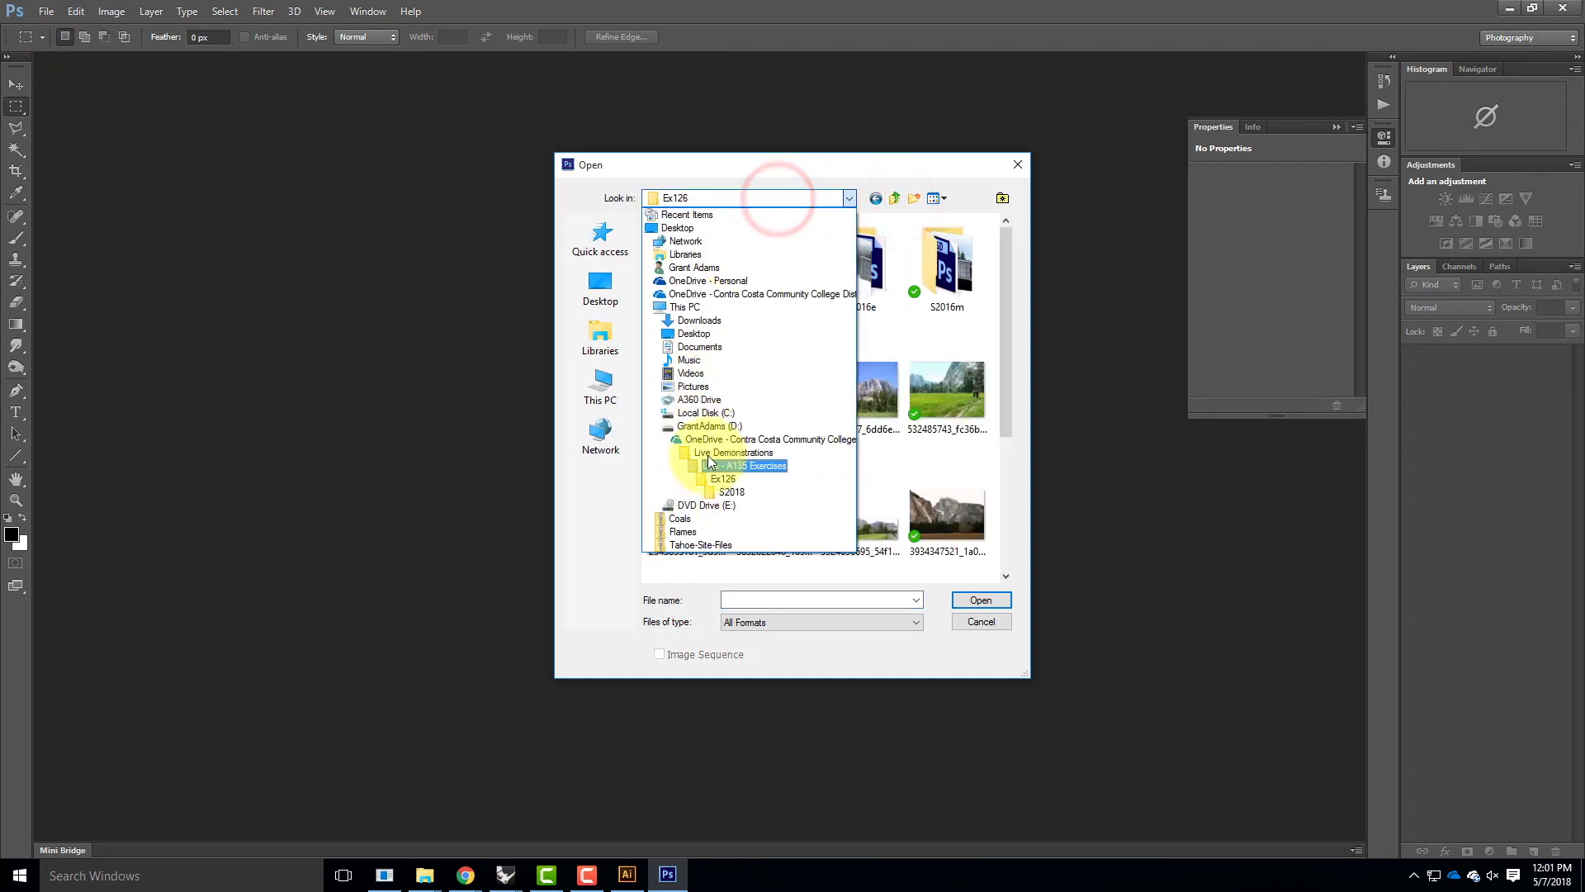
click(725, 468)
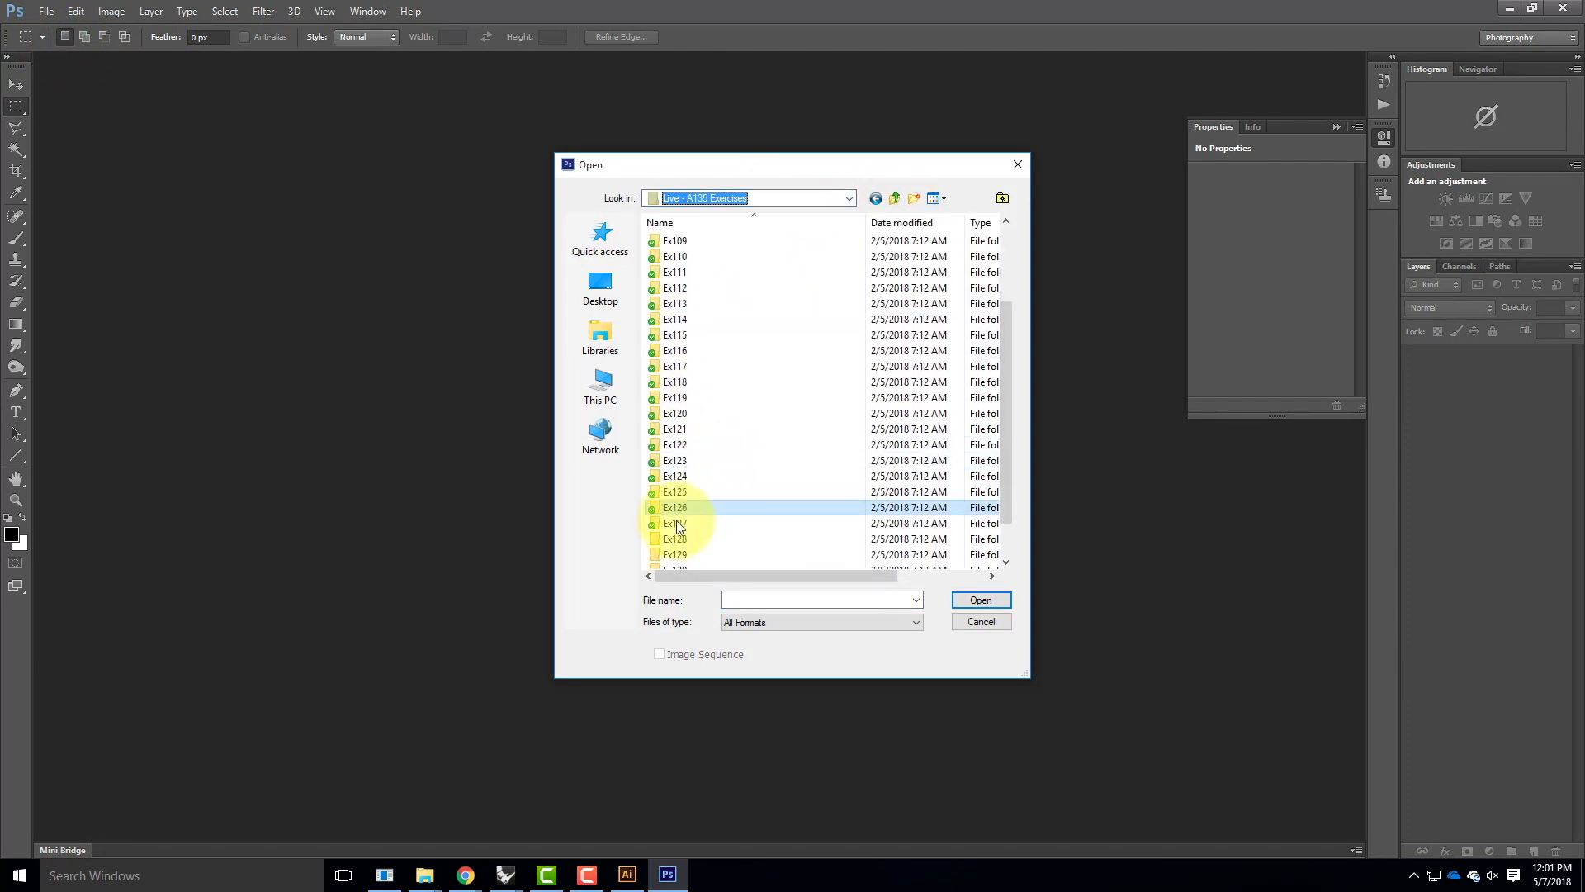
scroll(707, 272, up, 3)
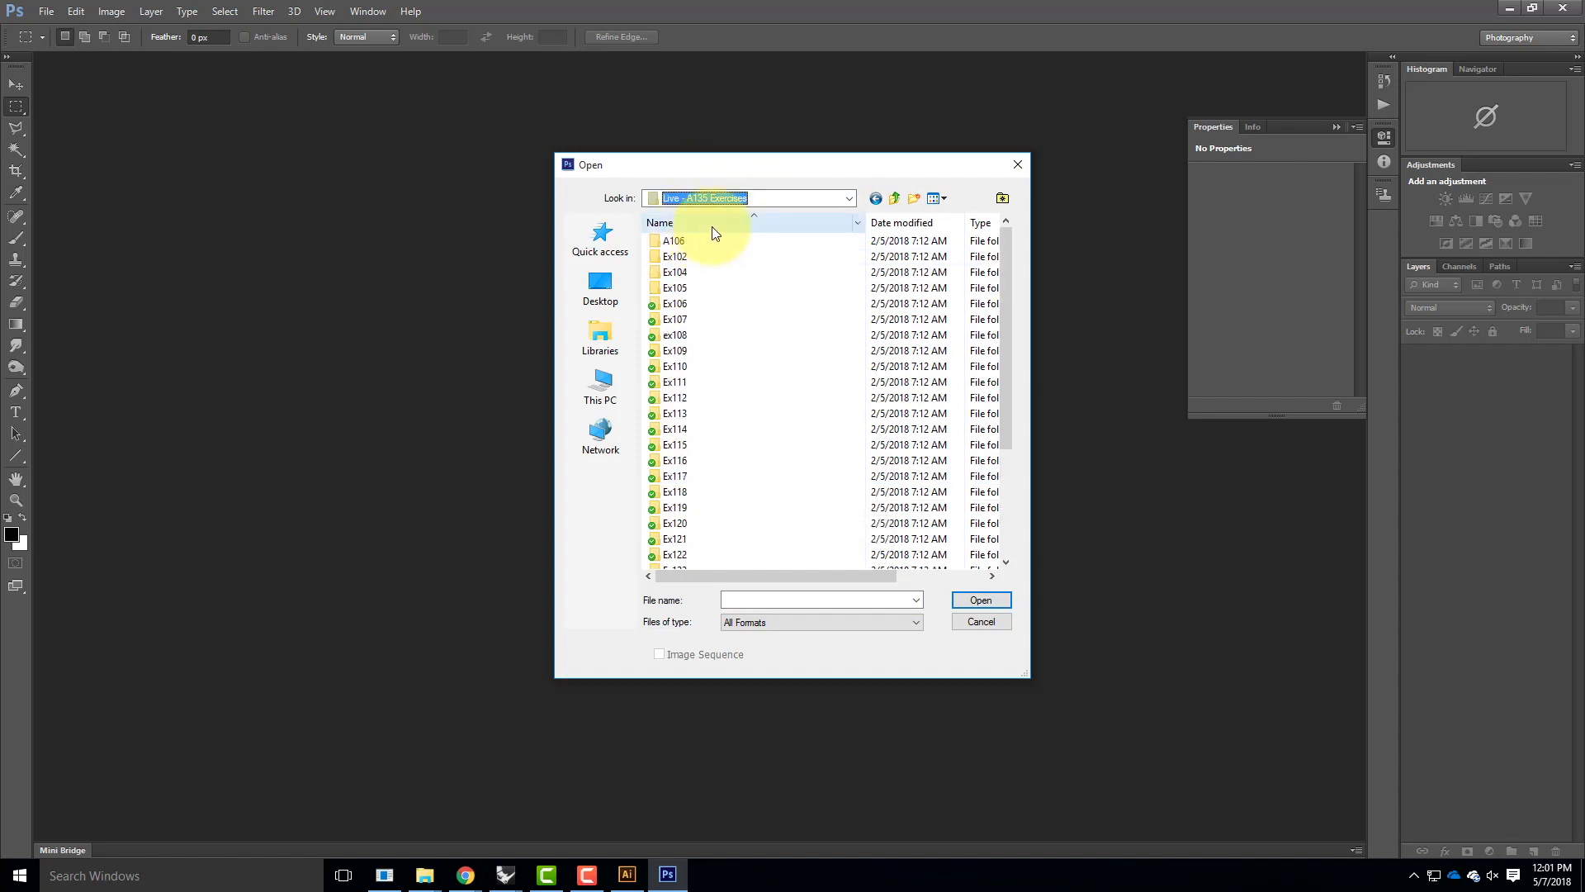
click(750, 198)
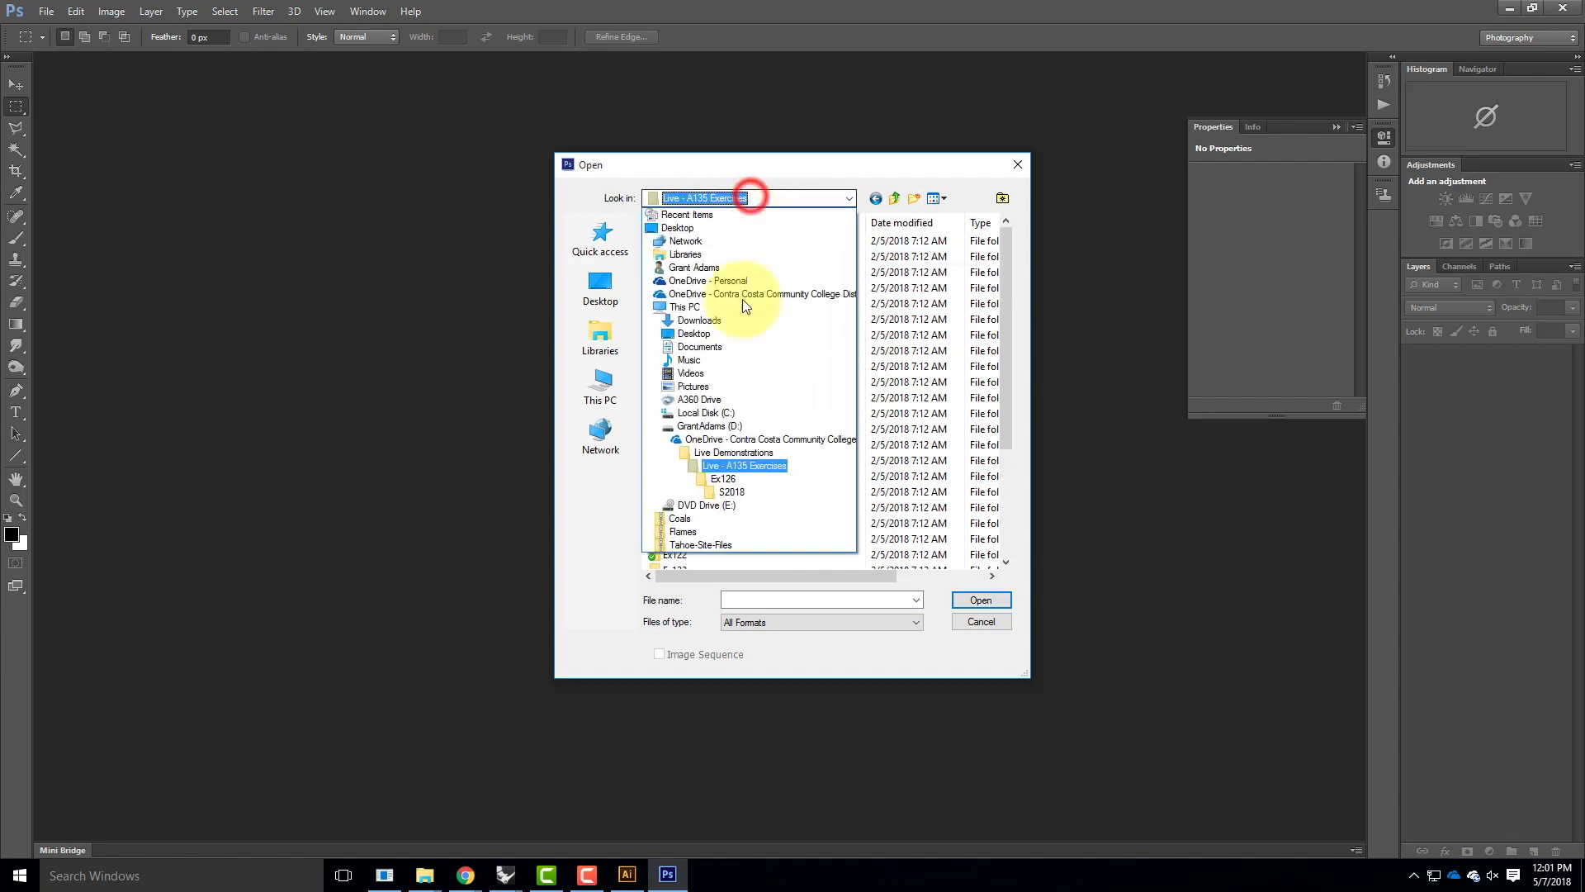
click(732, 453)
double_click(707, 256)
scroll(672, 460, down, 2)
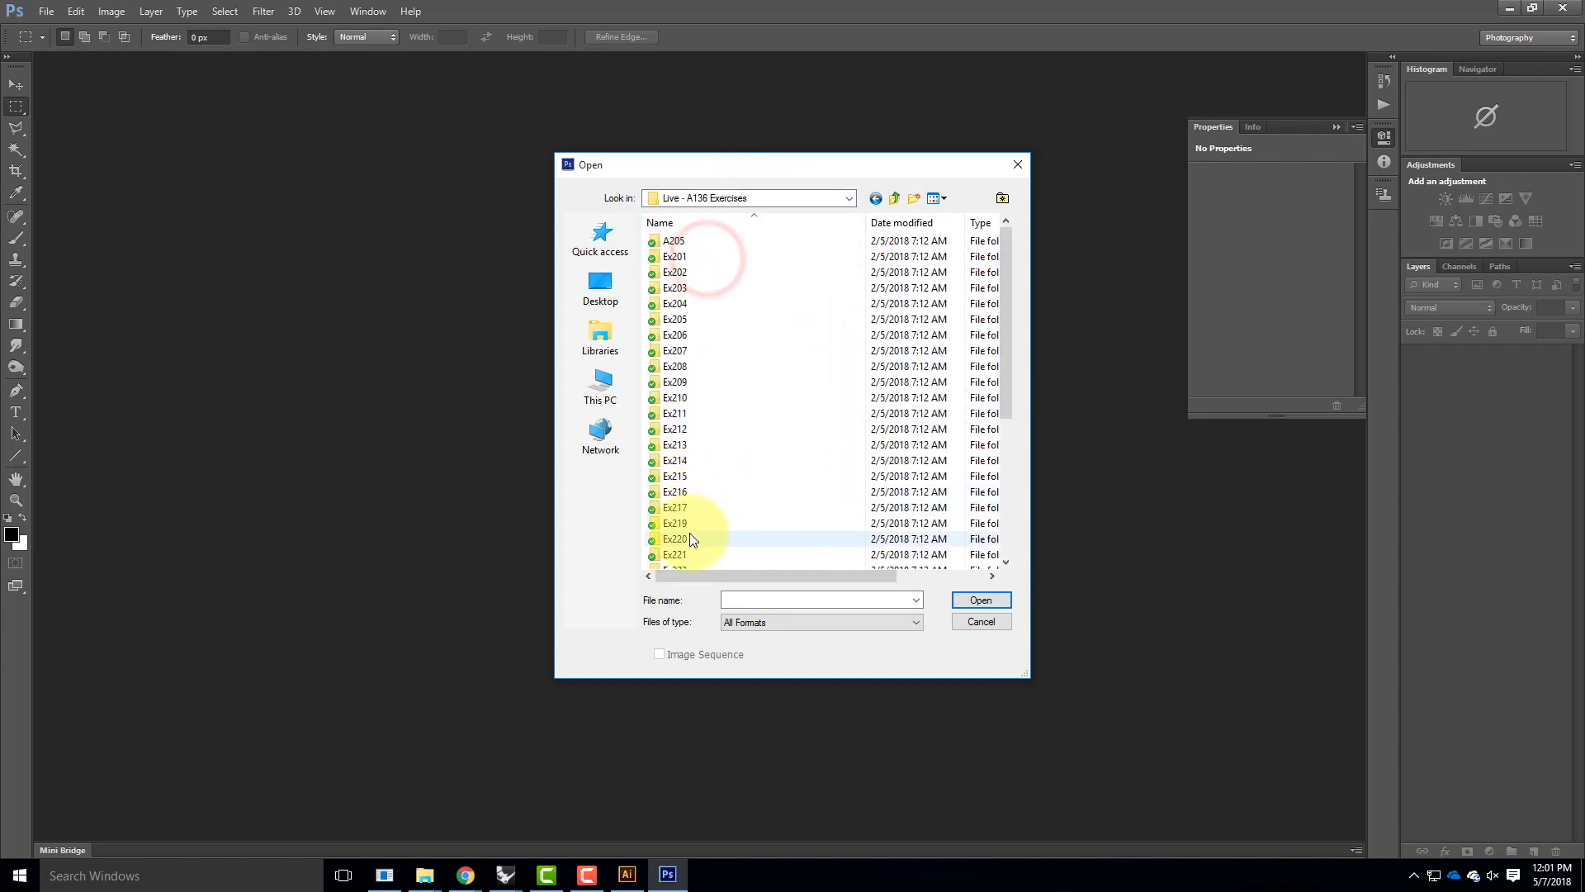
double_click(683, 507)
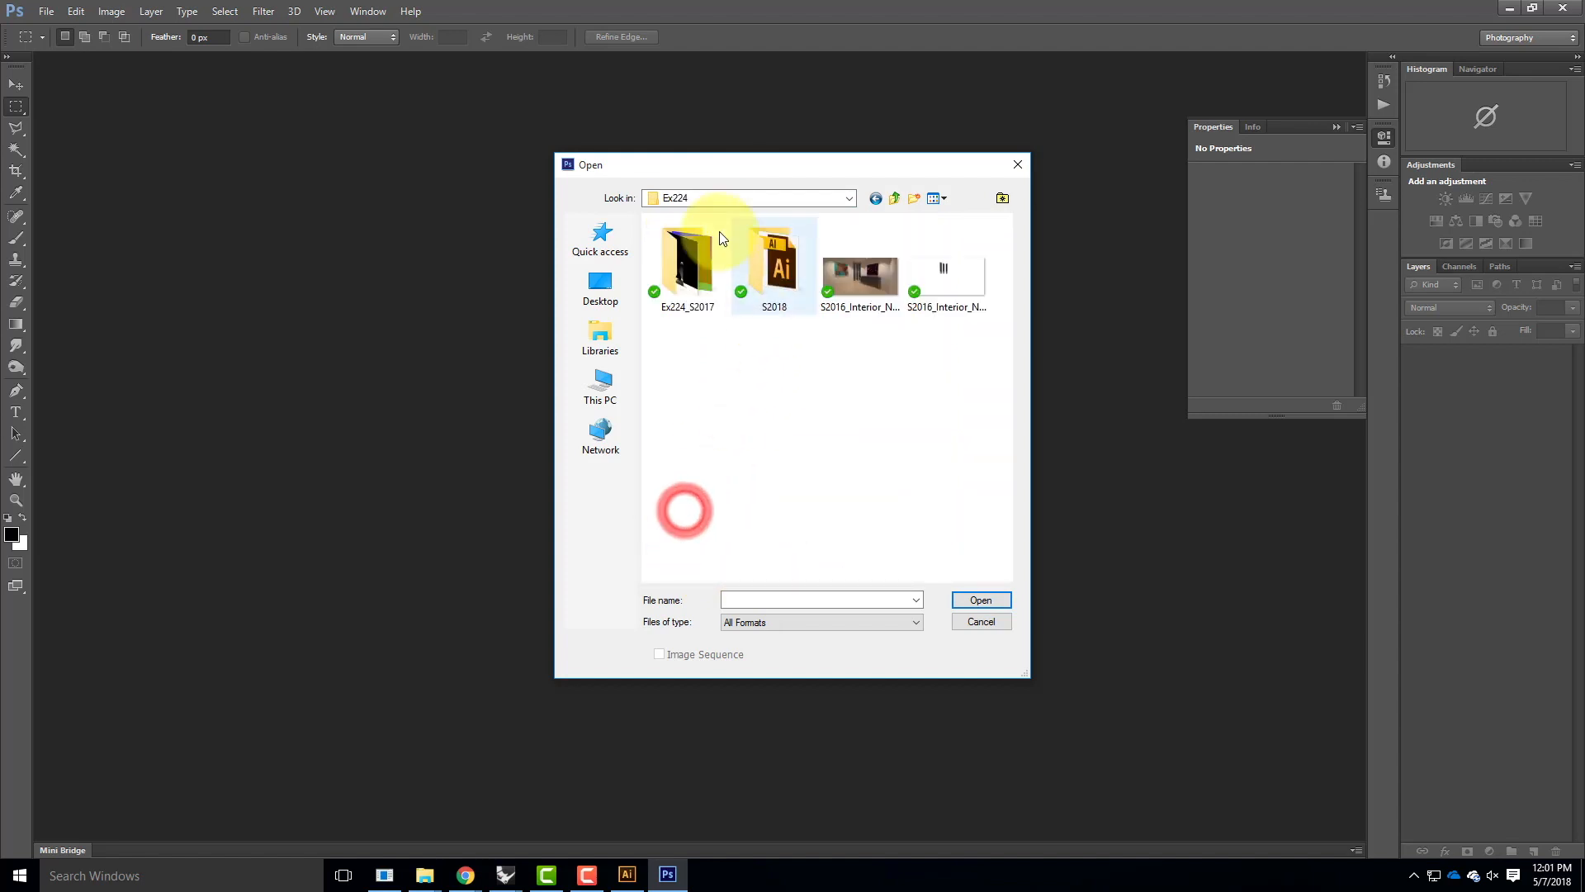
double_click(776, 258)
click(780, 281)
click(981, 600)
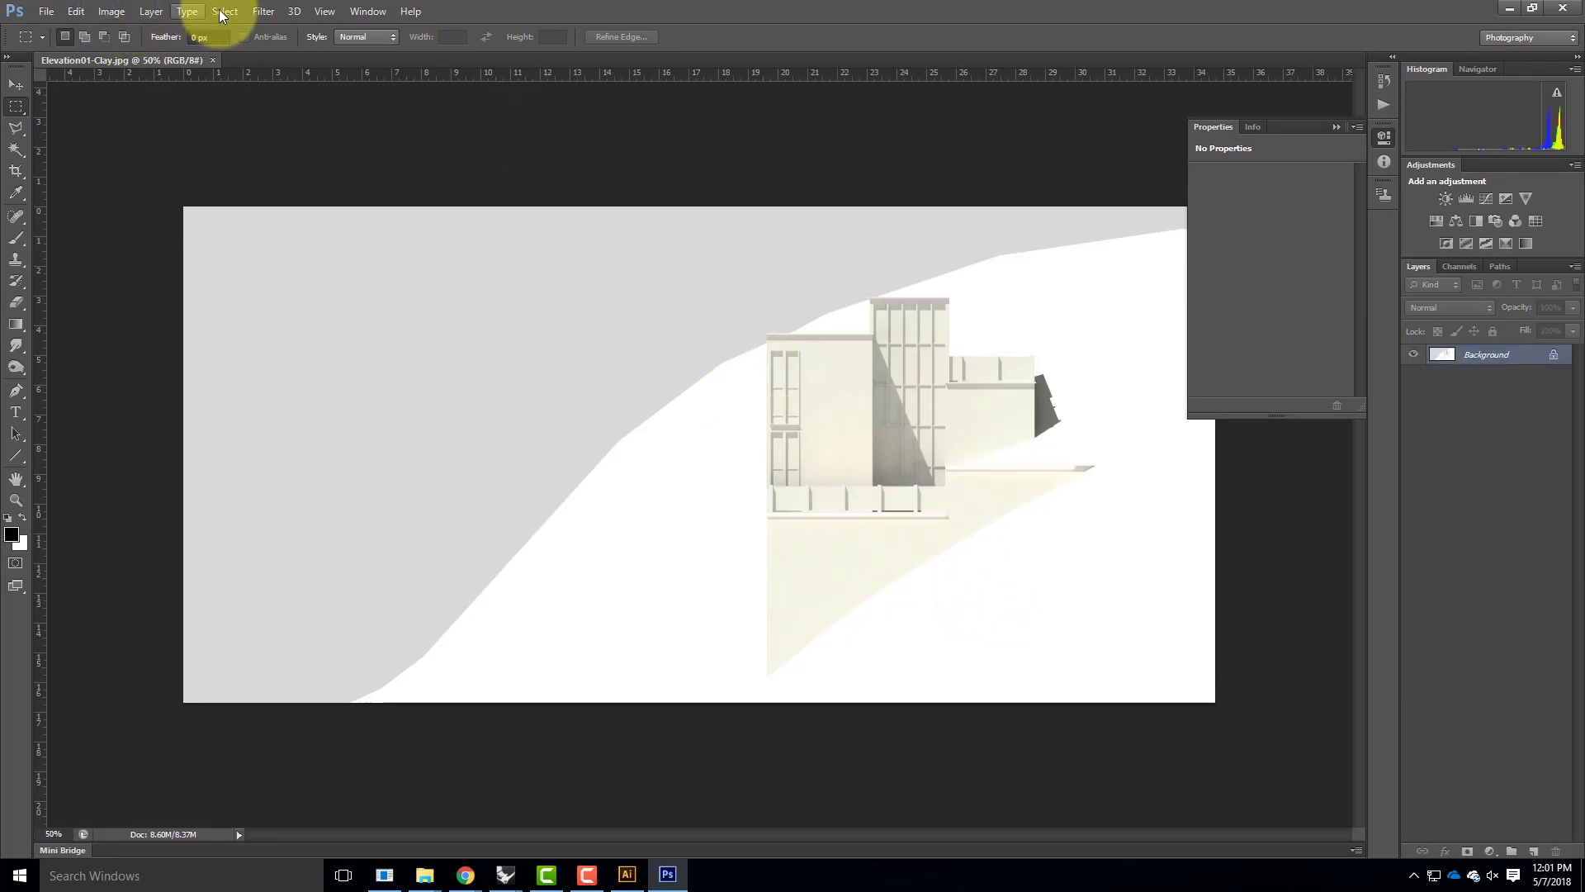
Step: Add a Channel Mixer adjustment layer above the clay render and make it monochrome
click(150, 12)
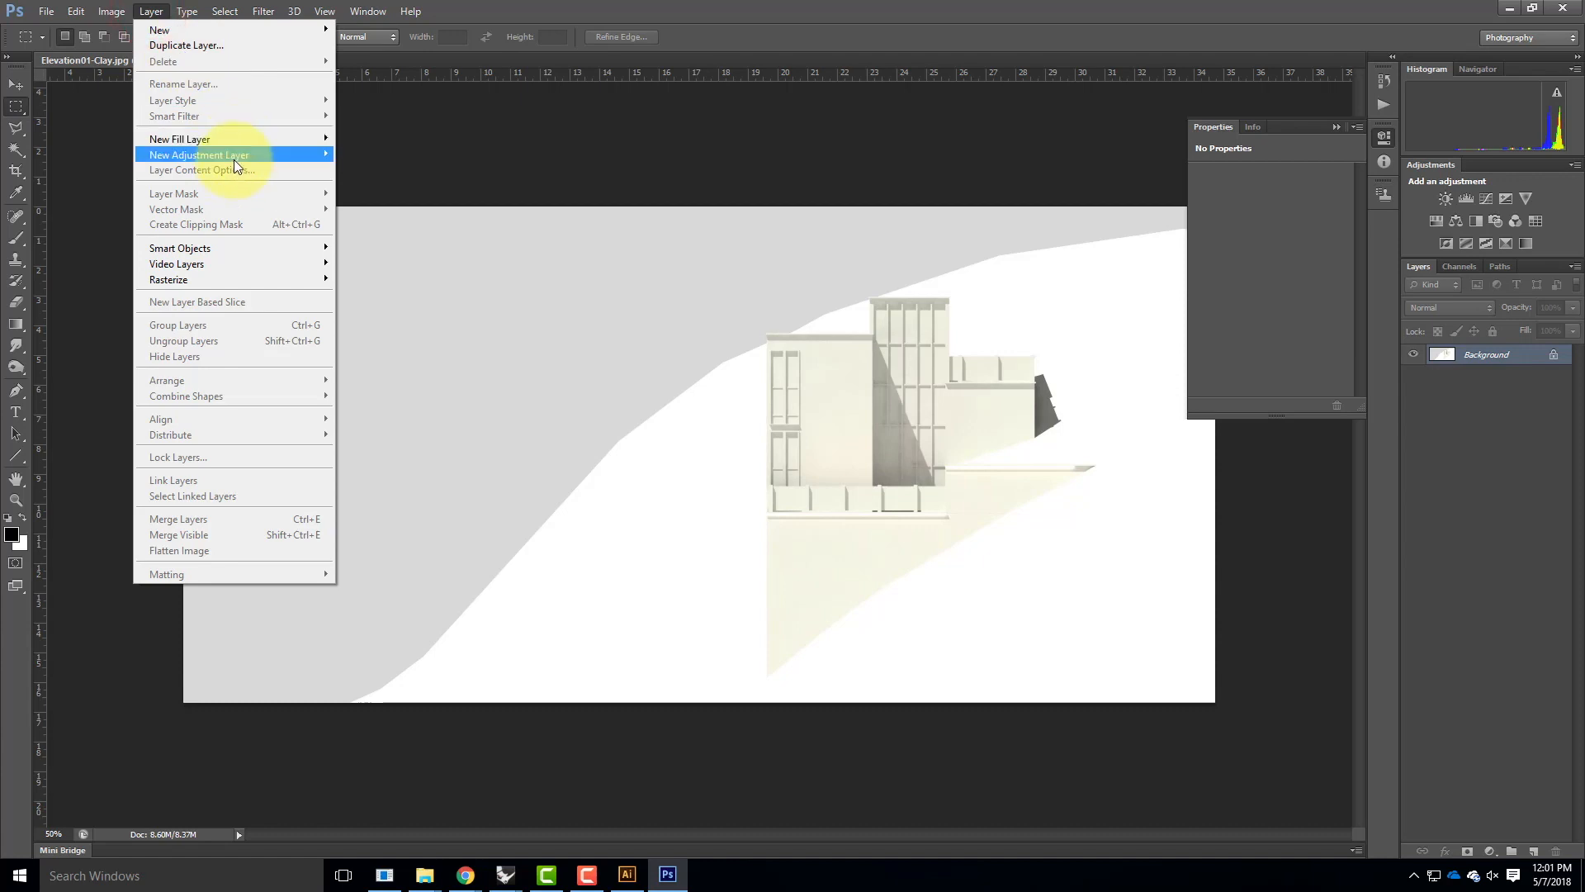
mouse_move(230, 155)
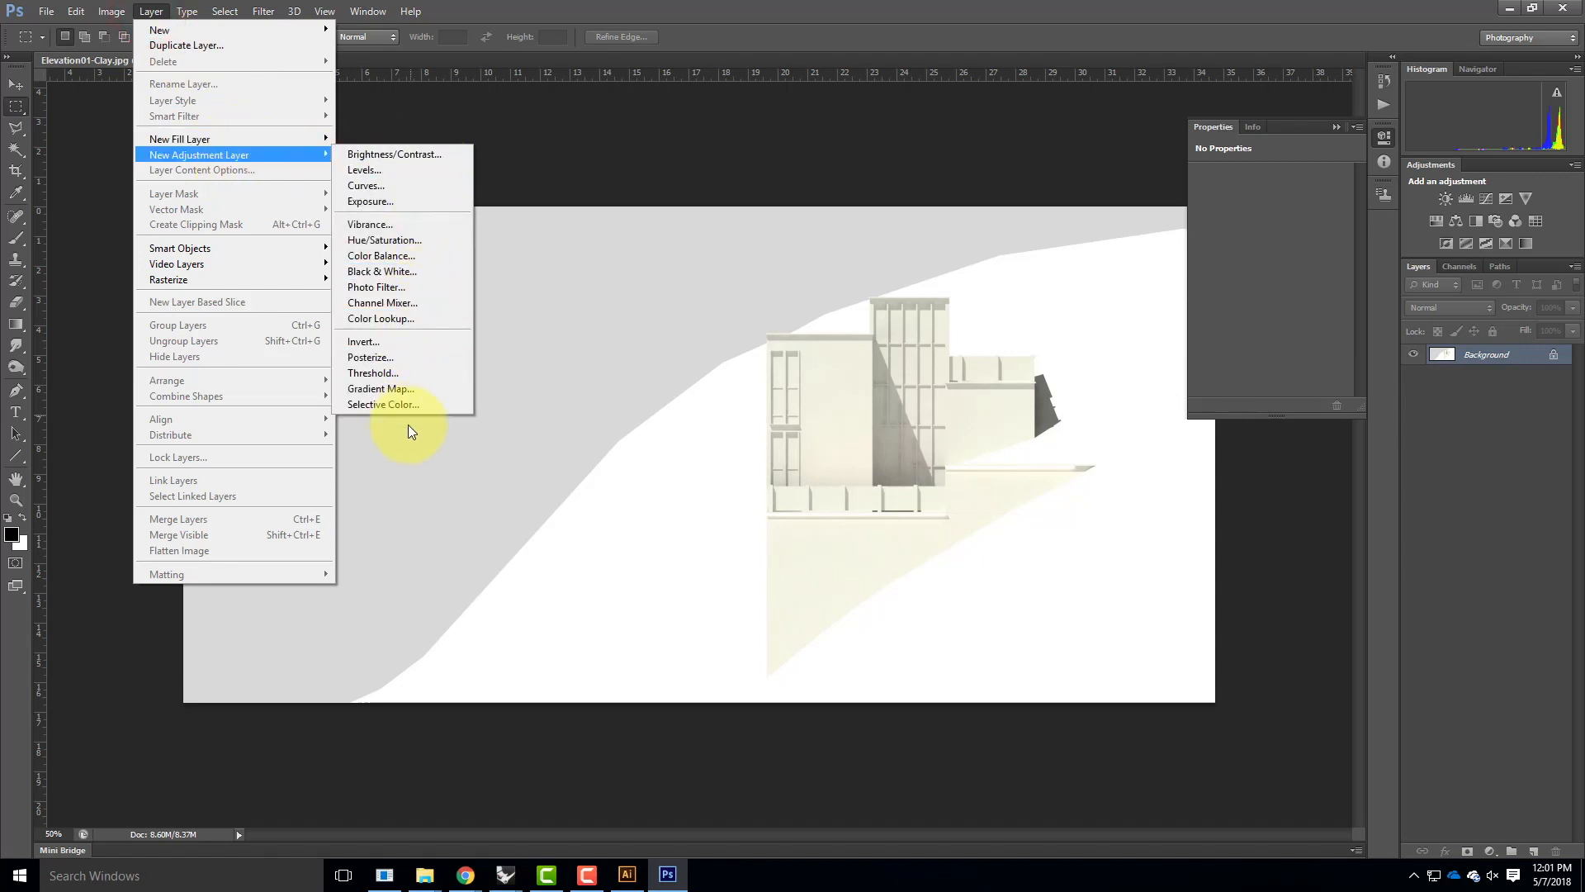
click(403, 303)
click(859, 296)
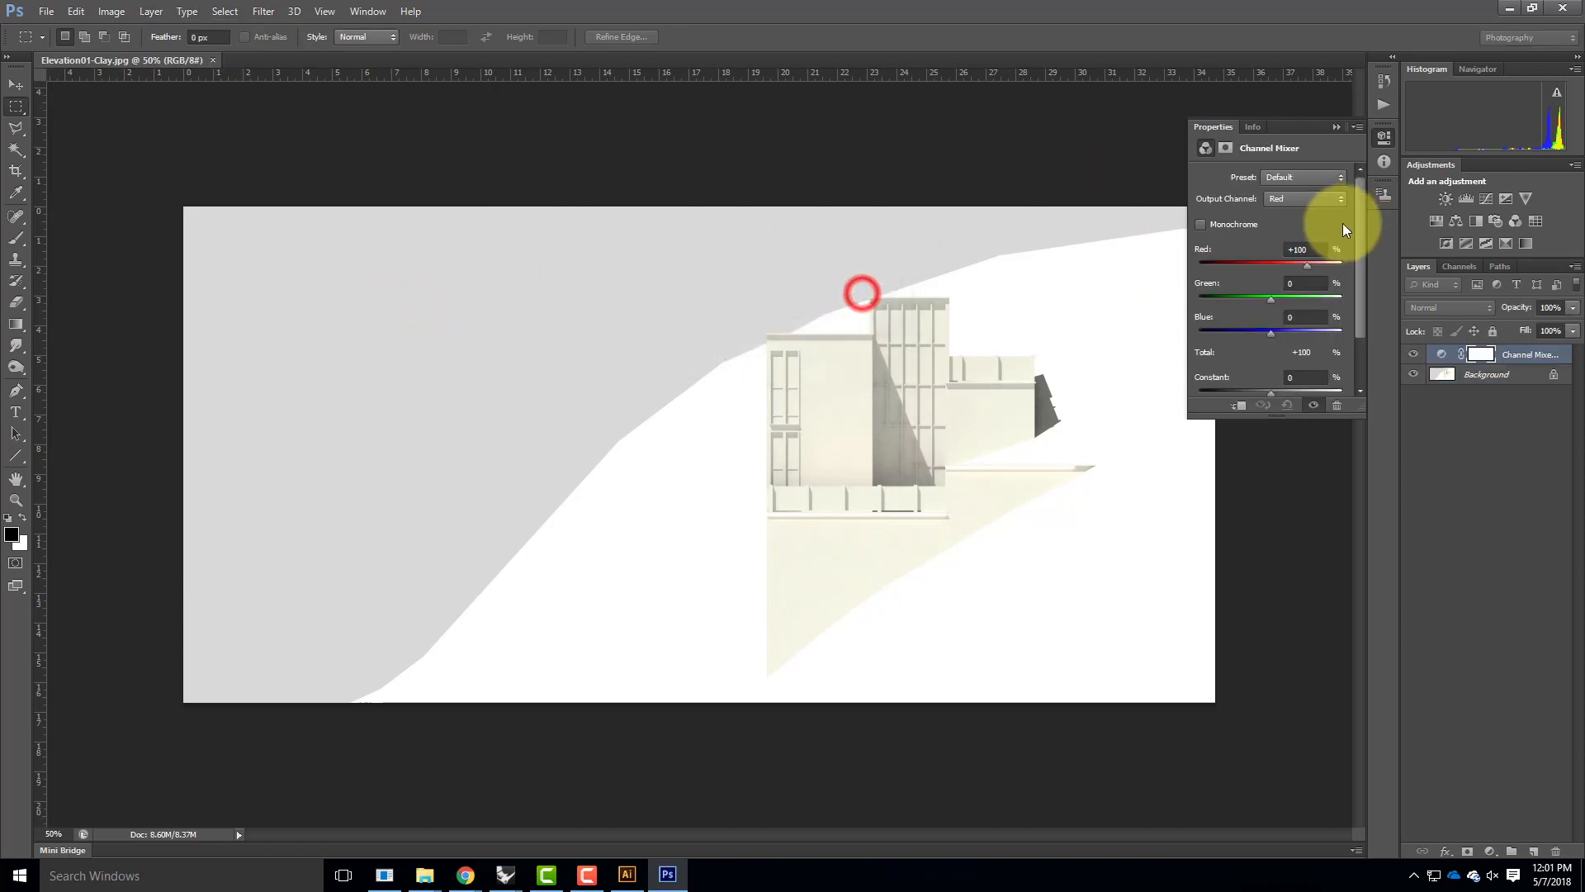
click(1201, 224)
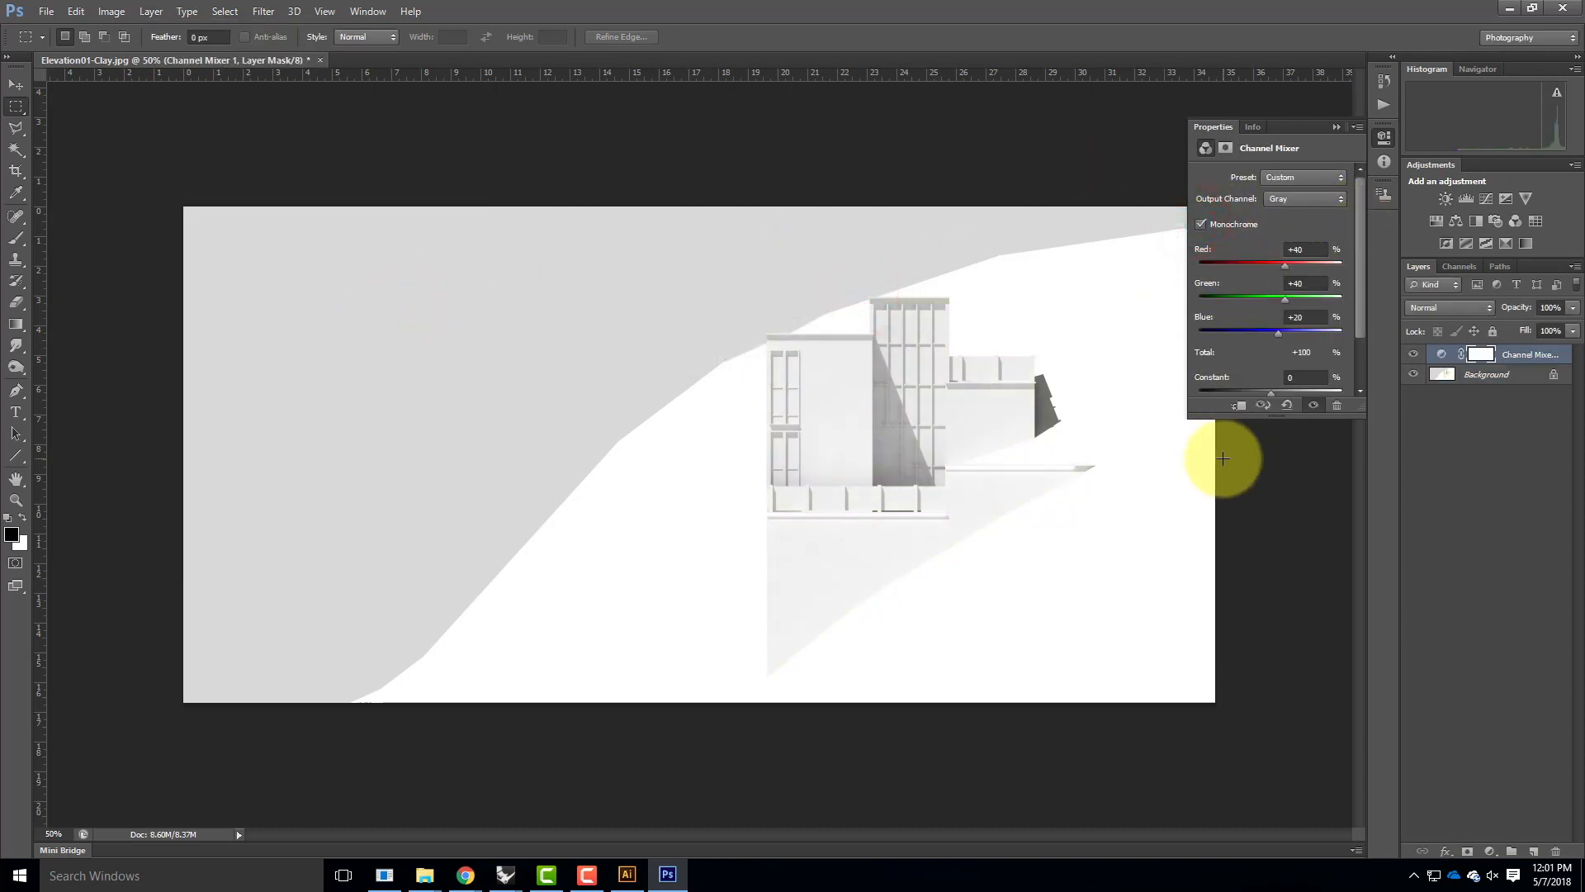
Step: Try the Black & White Infrared (RGB) preset on the Channel Mixer and settle on Black & White with Green Filter (RGB)
click(1296, 177)
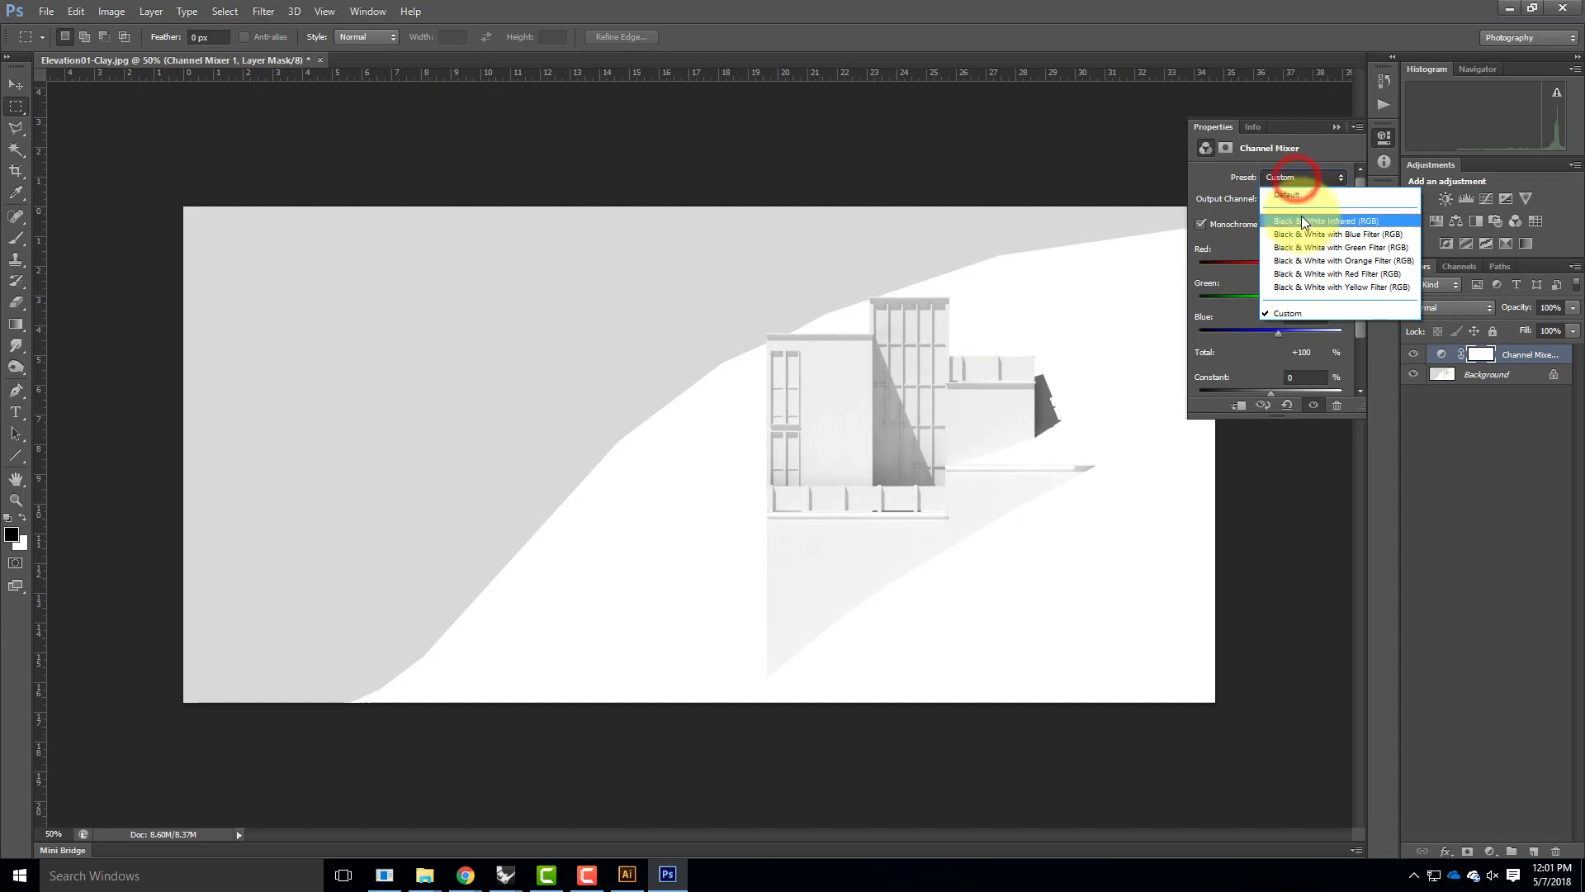
click(1302, 221)
click(1293, 177)
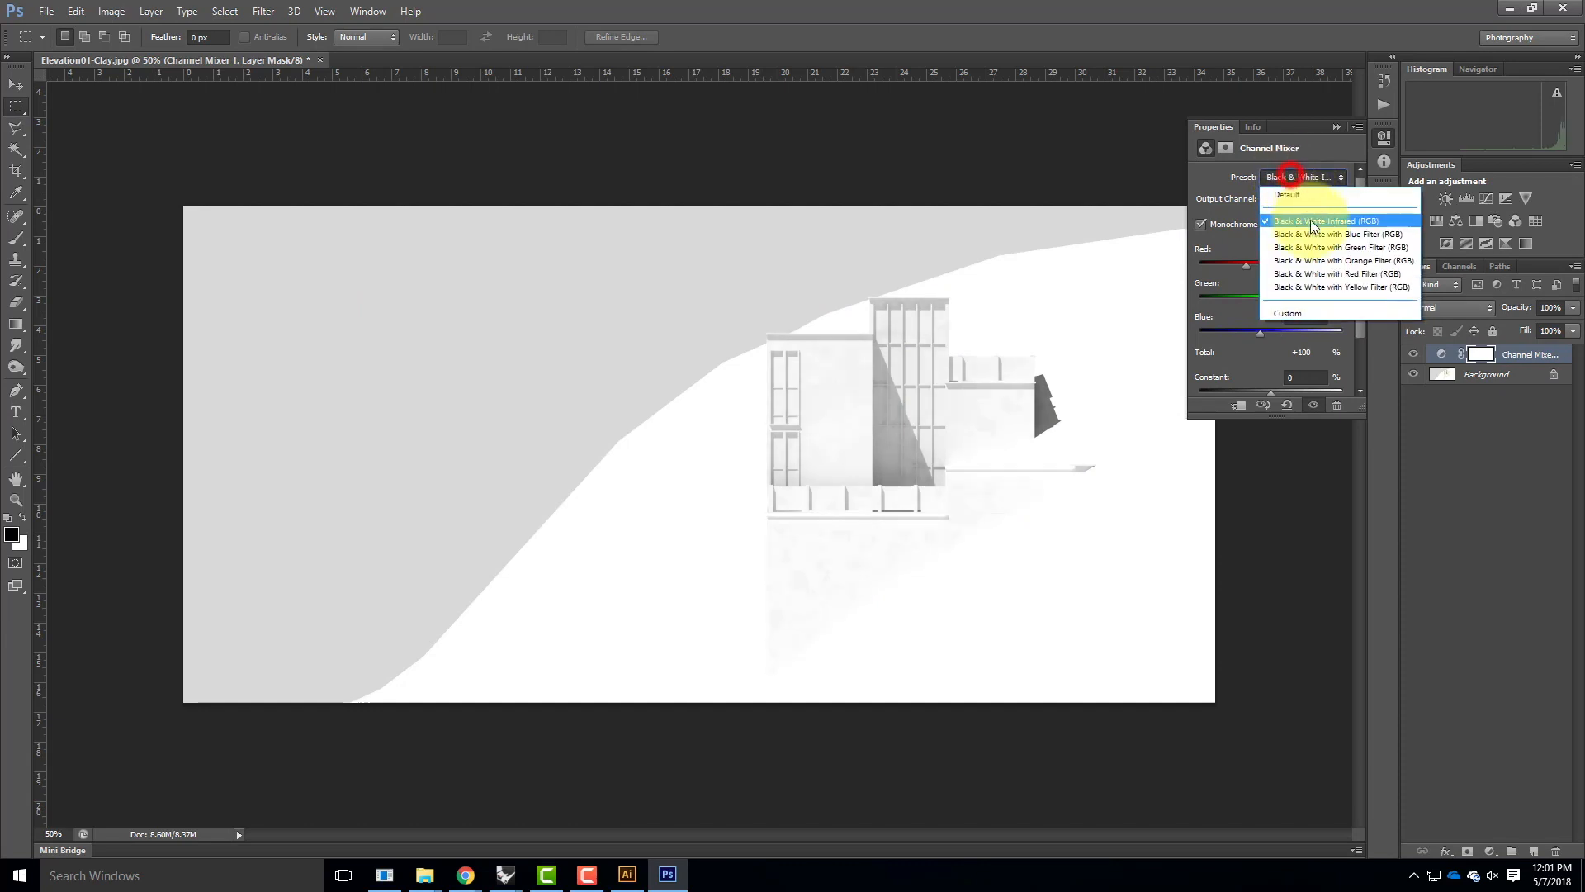
click(1316, 247)
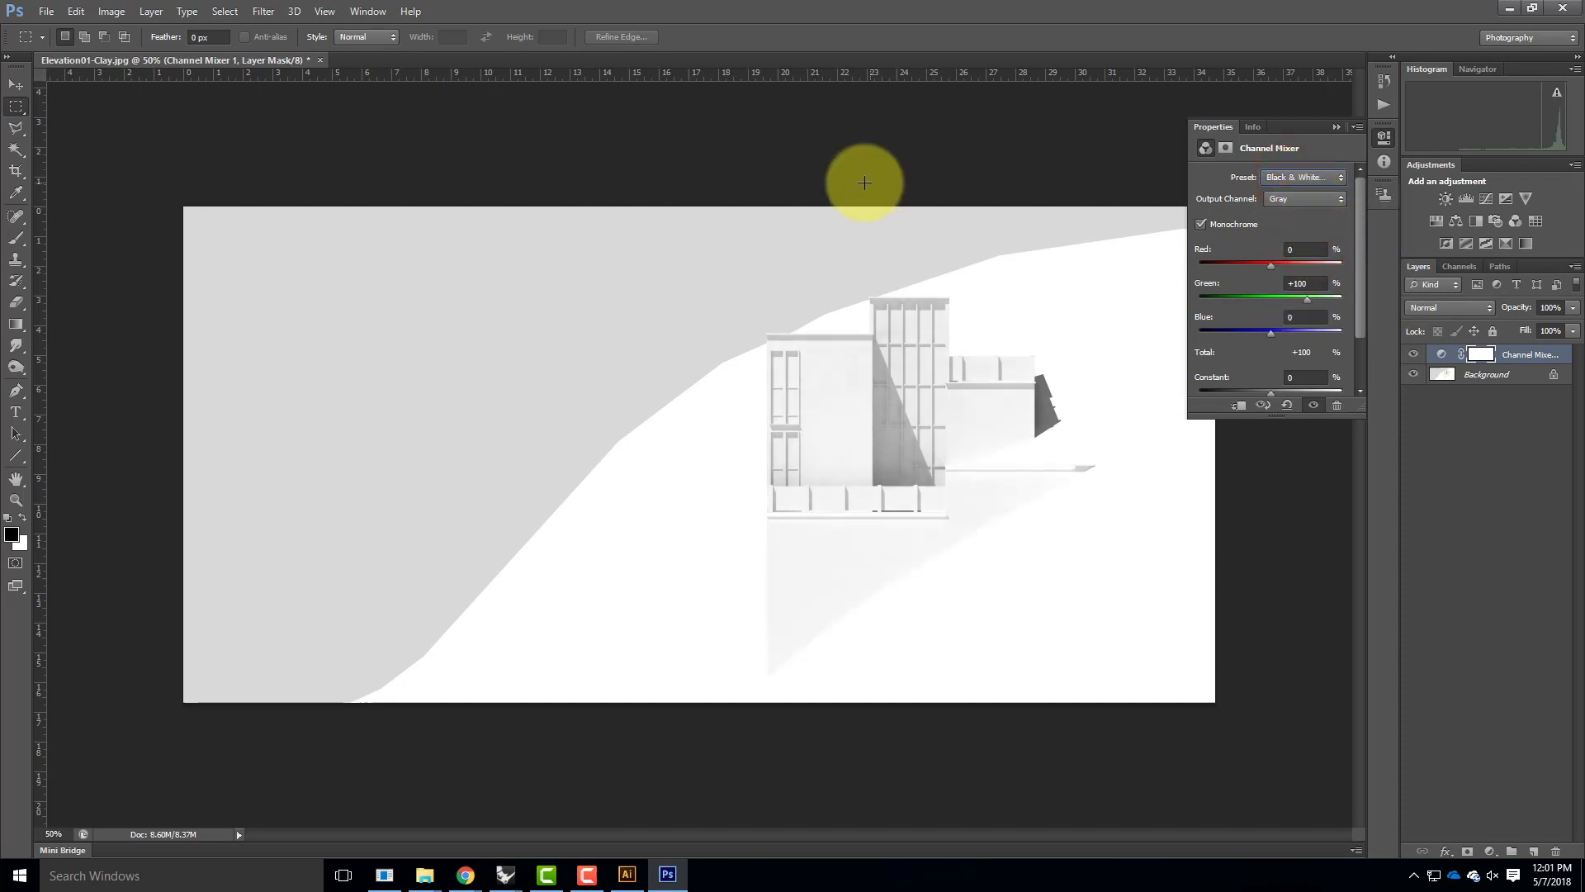
Step: Save the image as the layered Photoshop file Elevation01-Clay-BW in the S2018 folder with Maximize Compatibility on
click(46, 11)
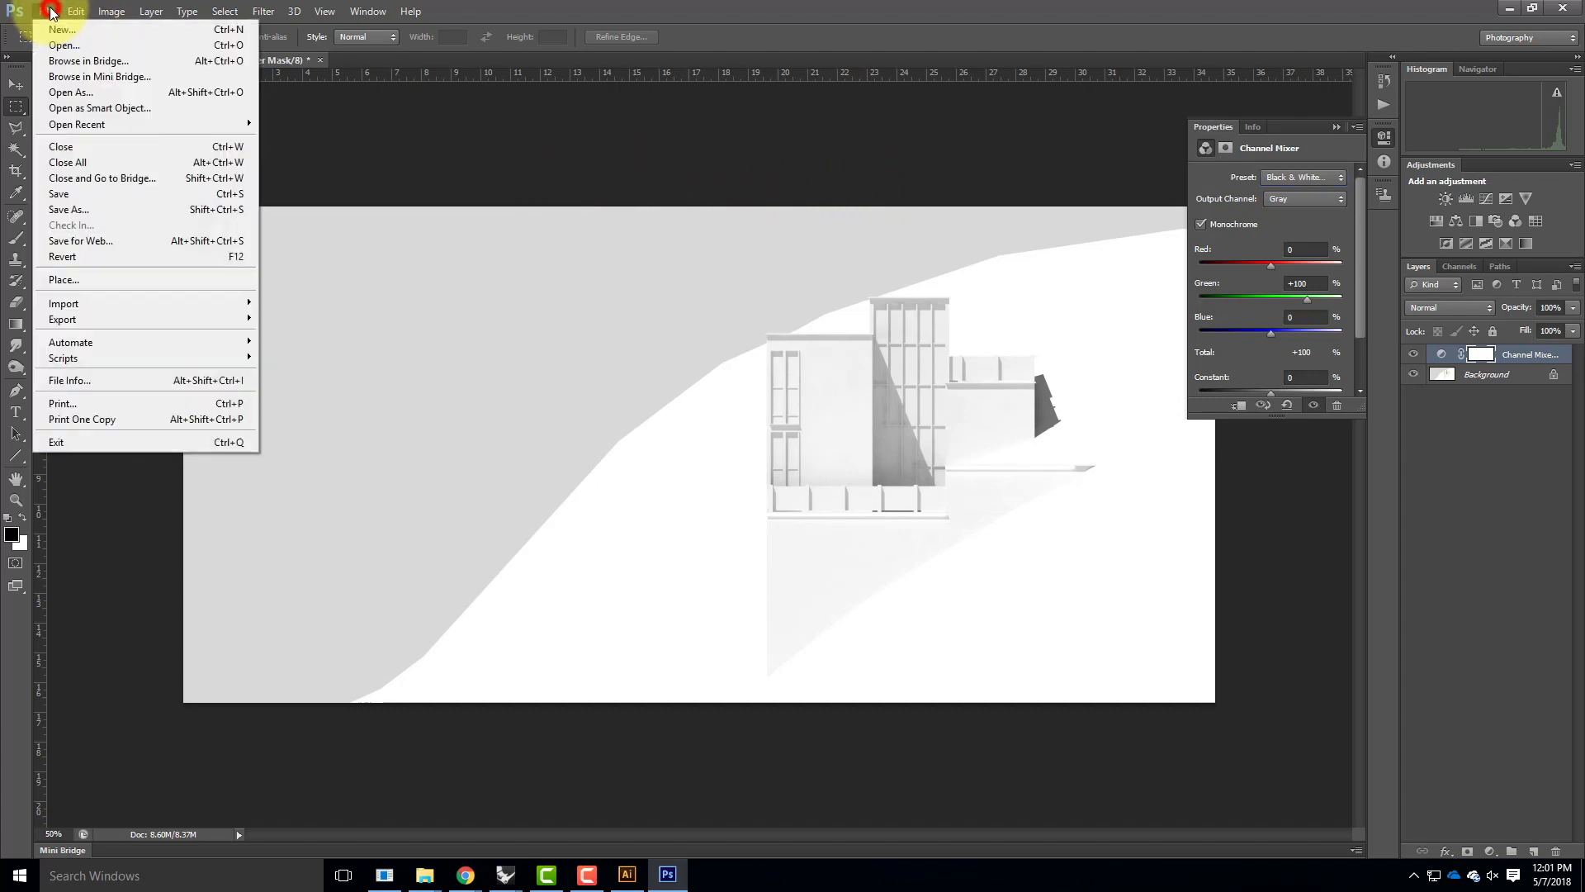
click(93, 212)
click(784, 458)
text(-)
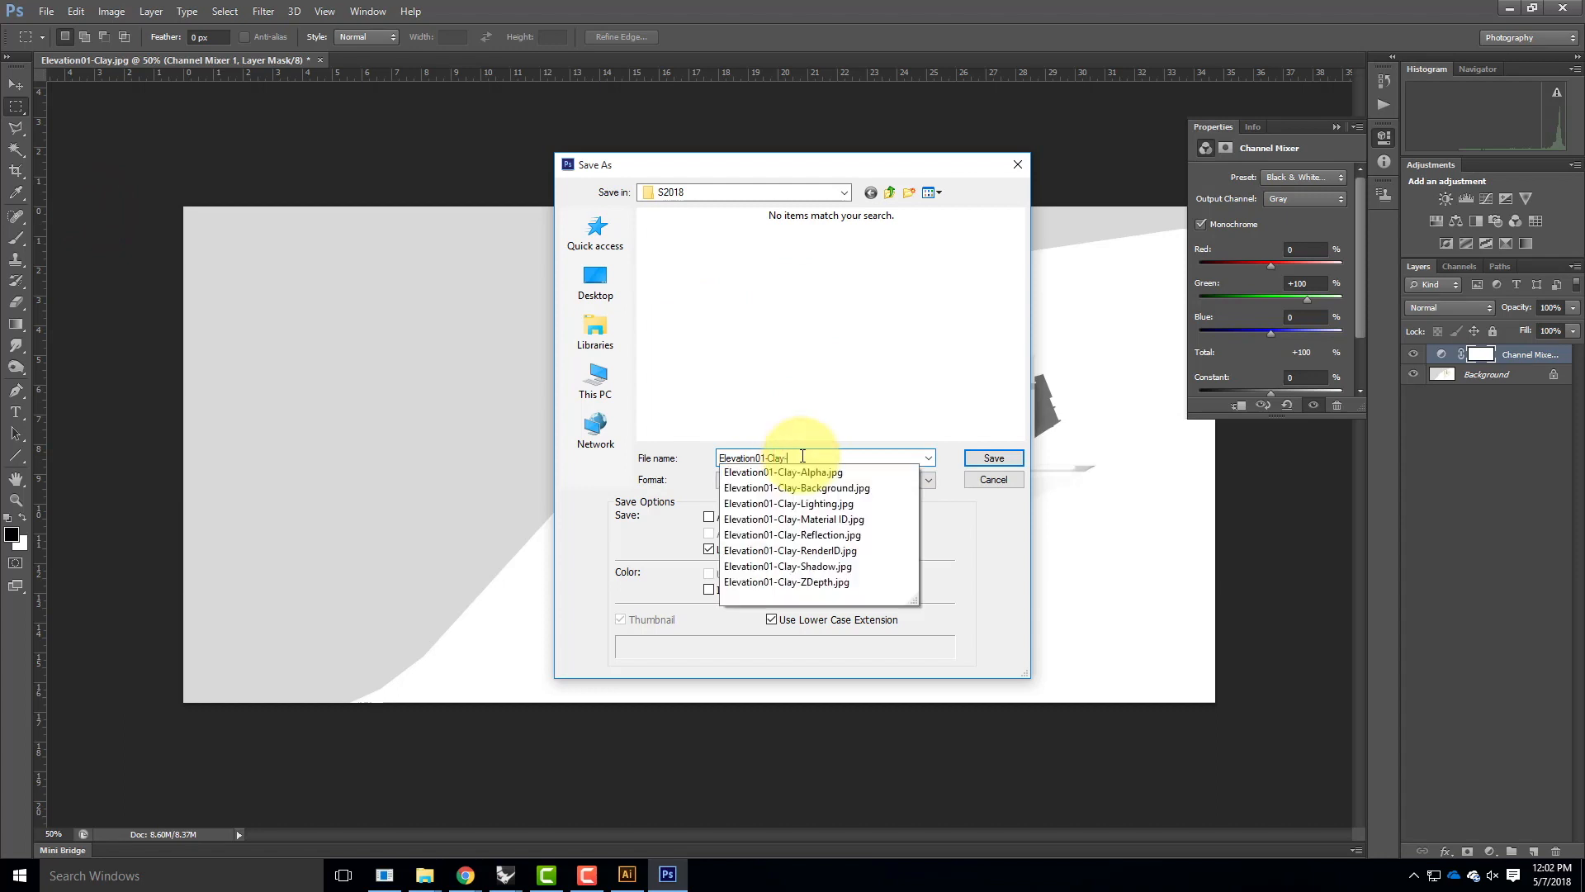
text(BW)
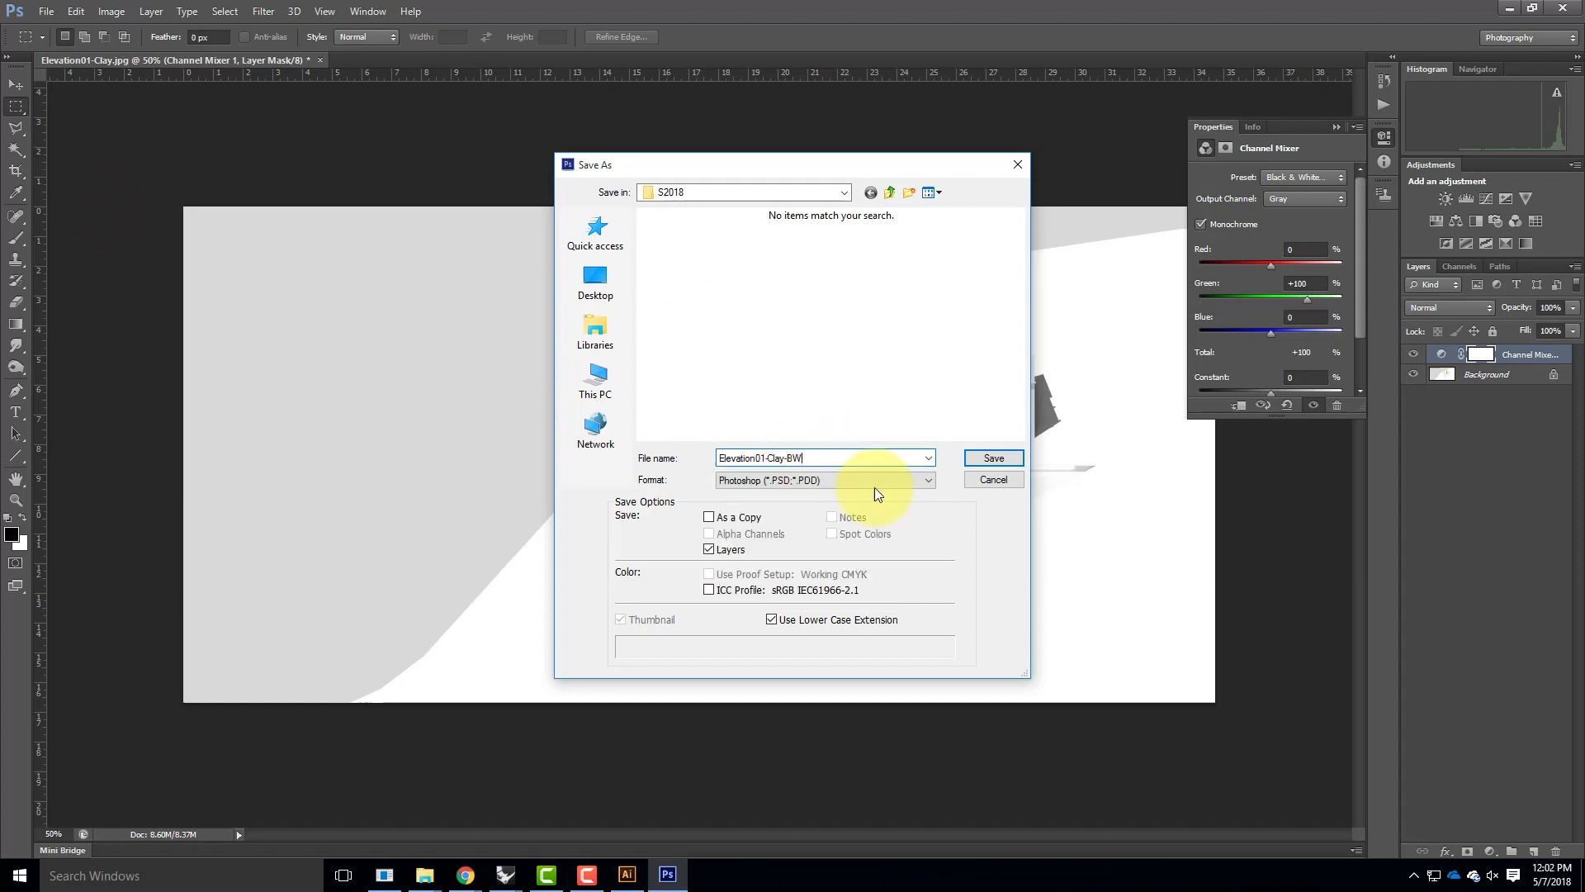
click(995, 459)
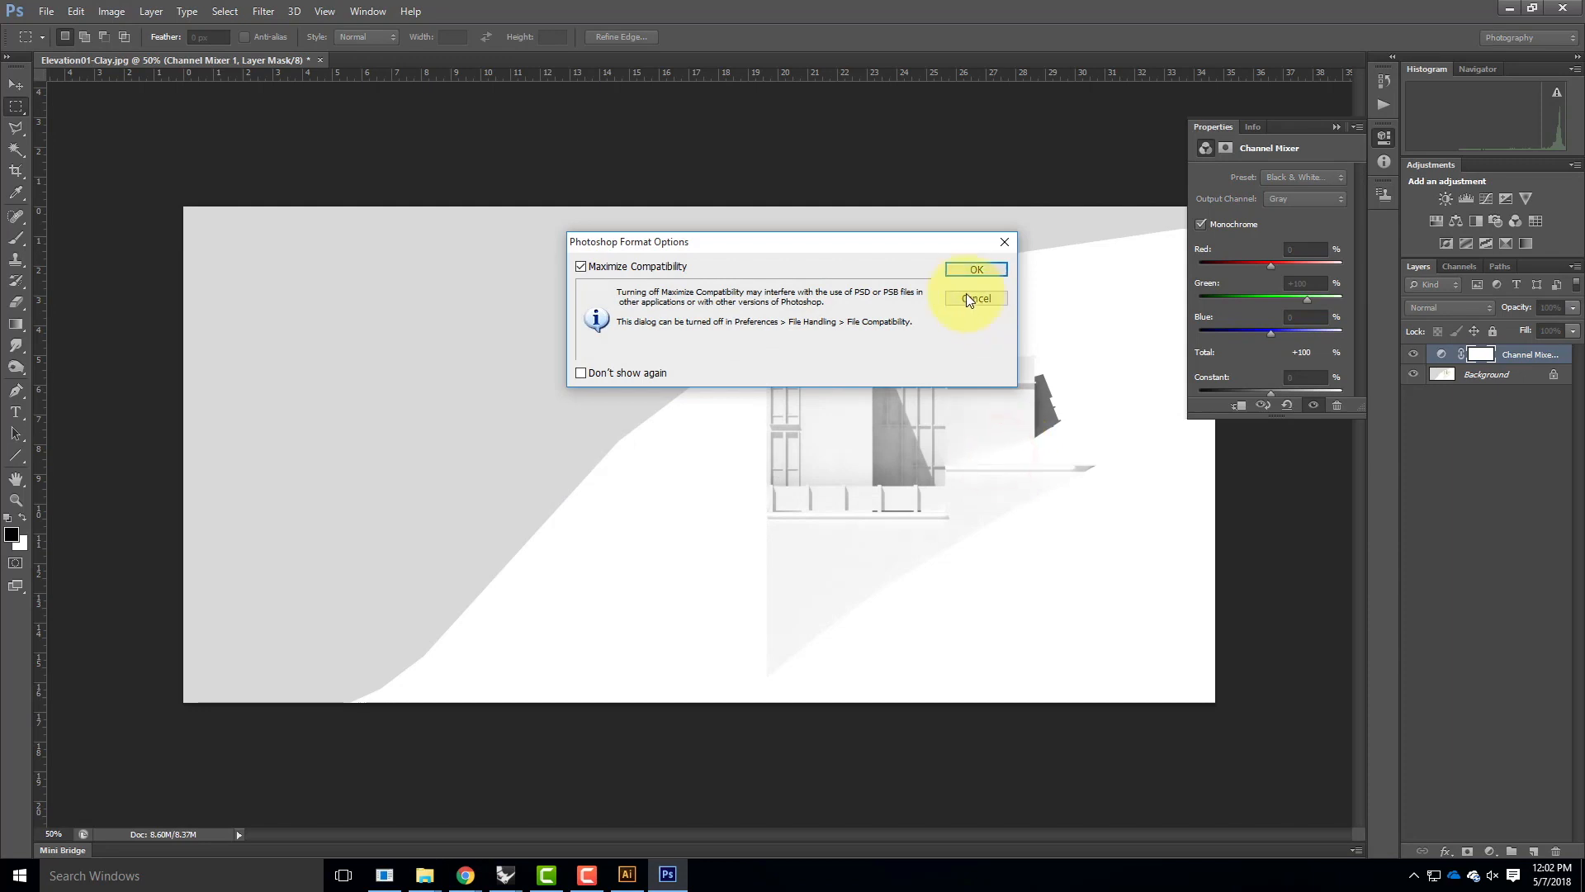
click(989, 271)
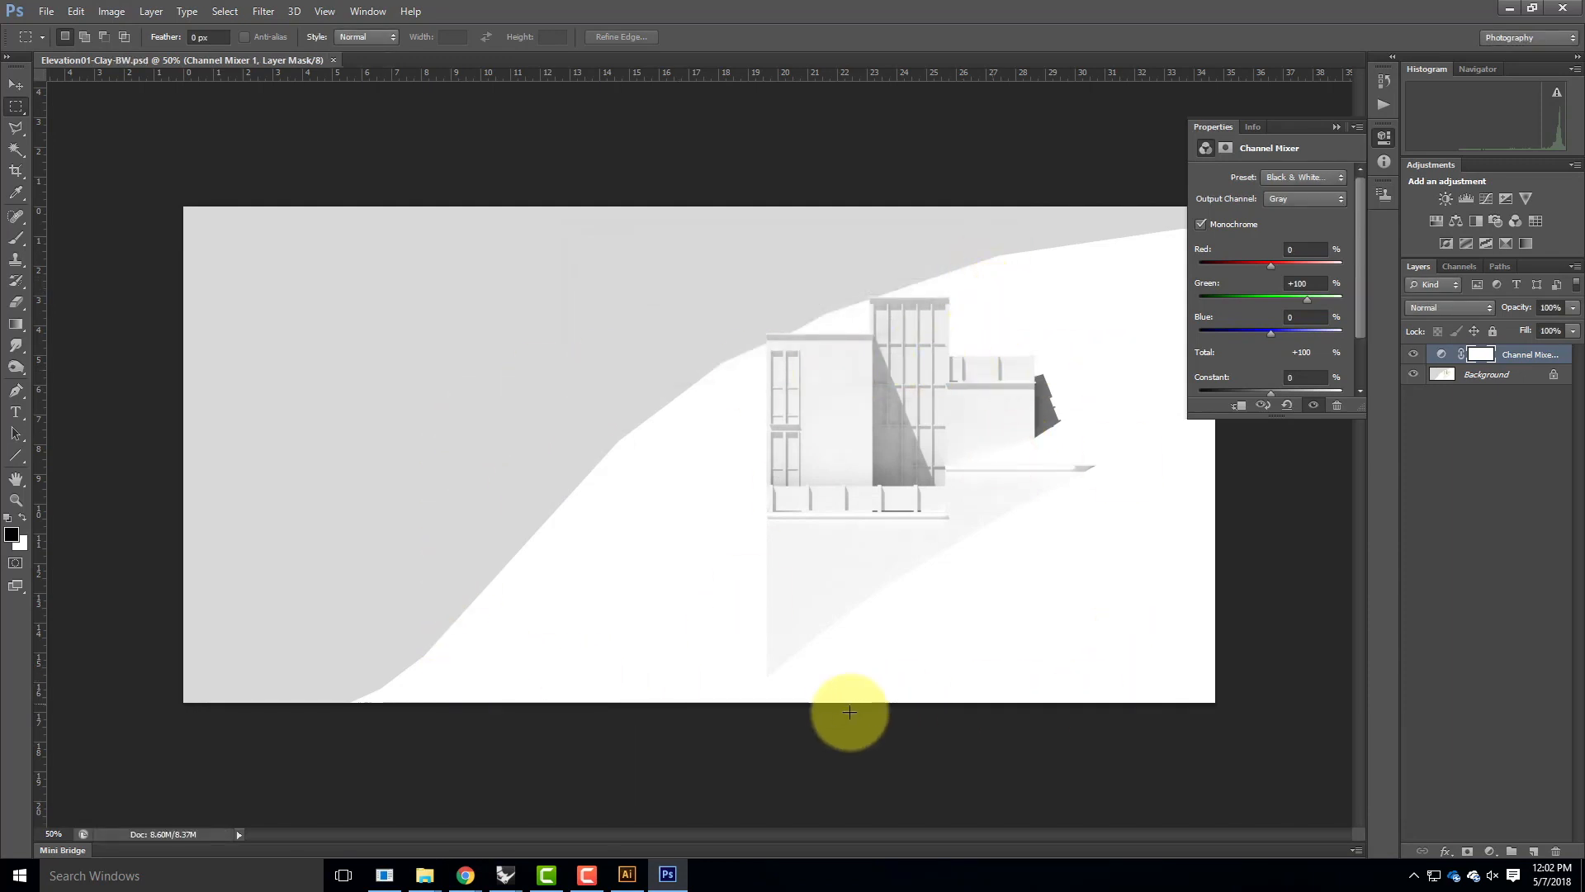
Step: Switch to the Elevation01 line drawing in Illustrator and browse the S2018 folder for the clay image to place
click(627, 877)
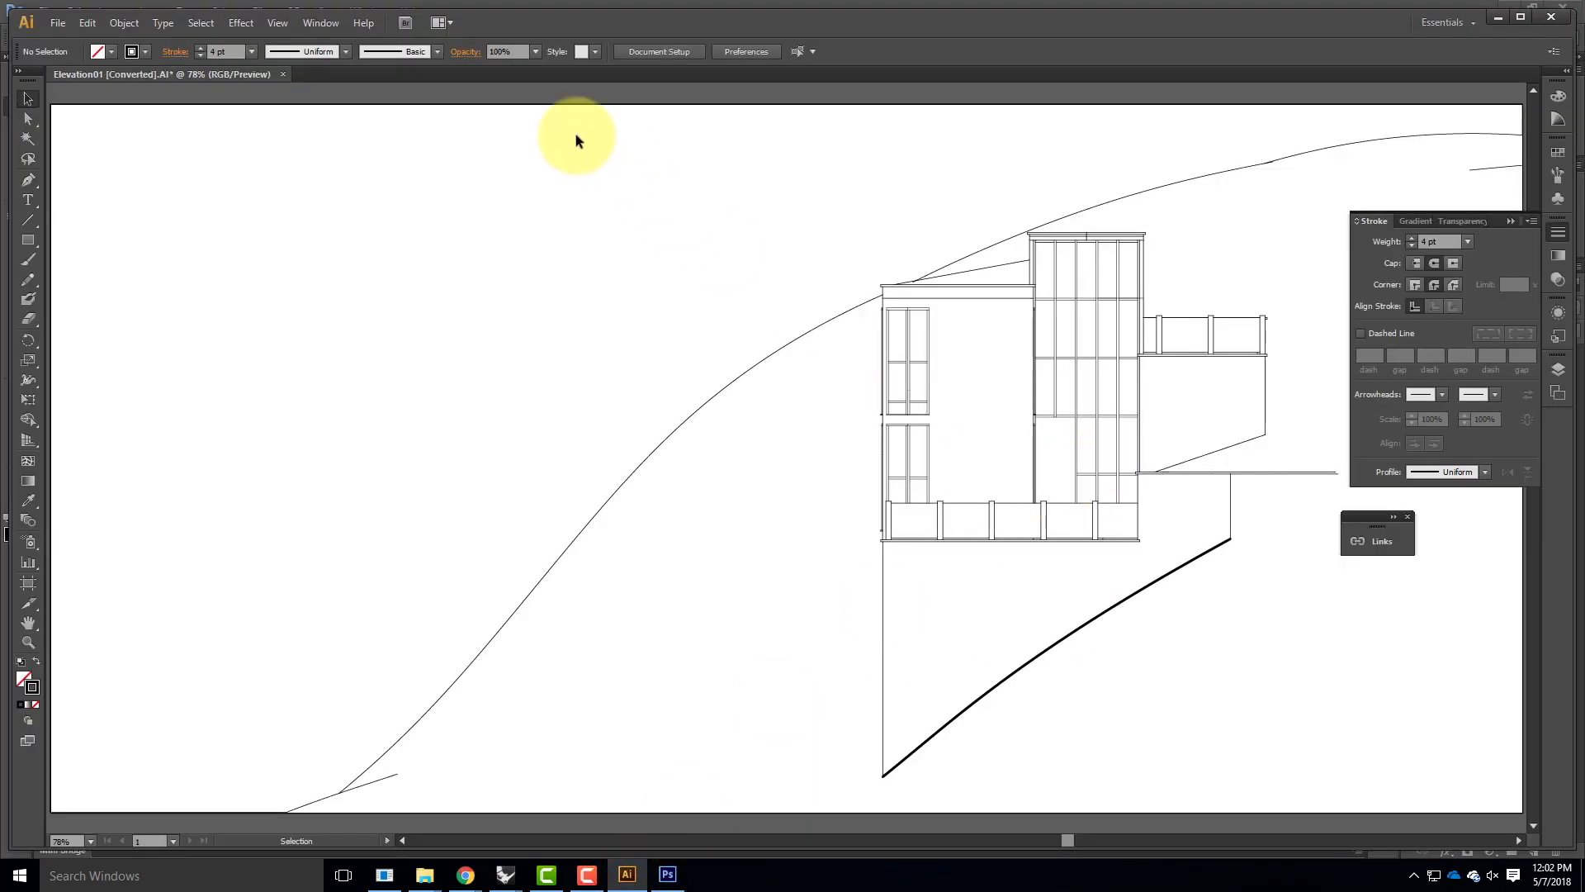
click(58, 23)
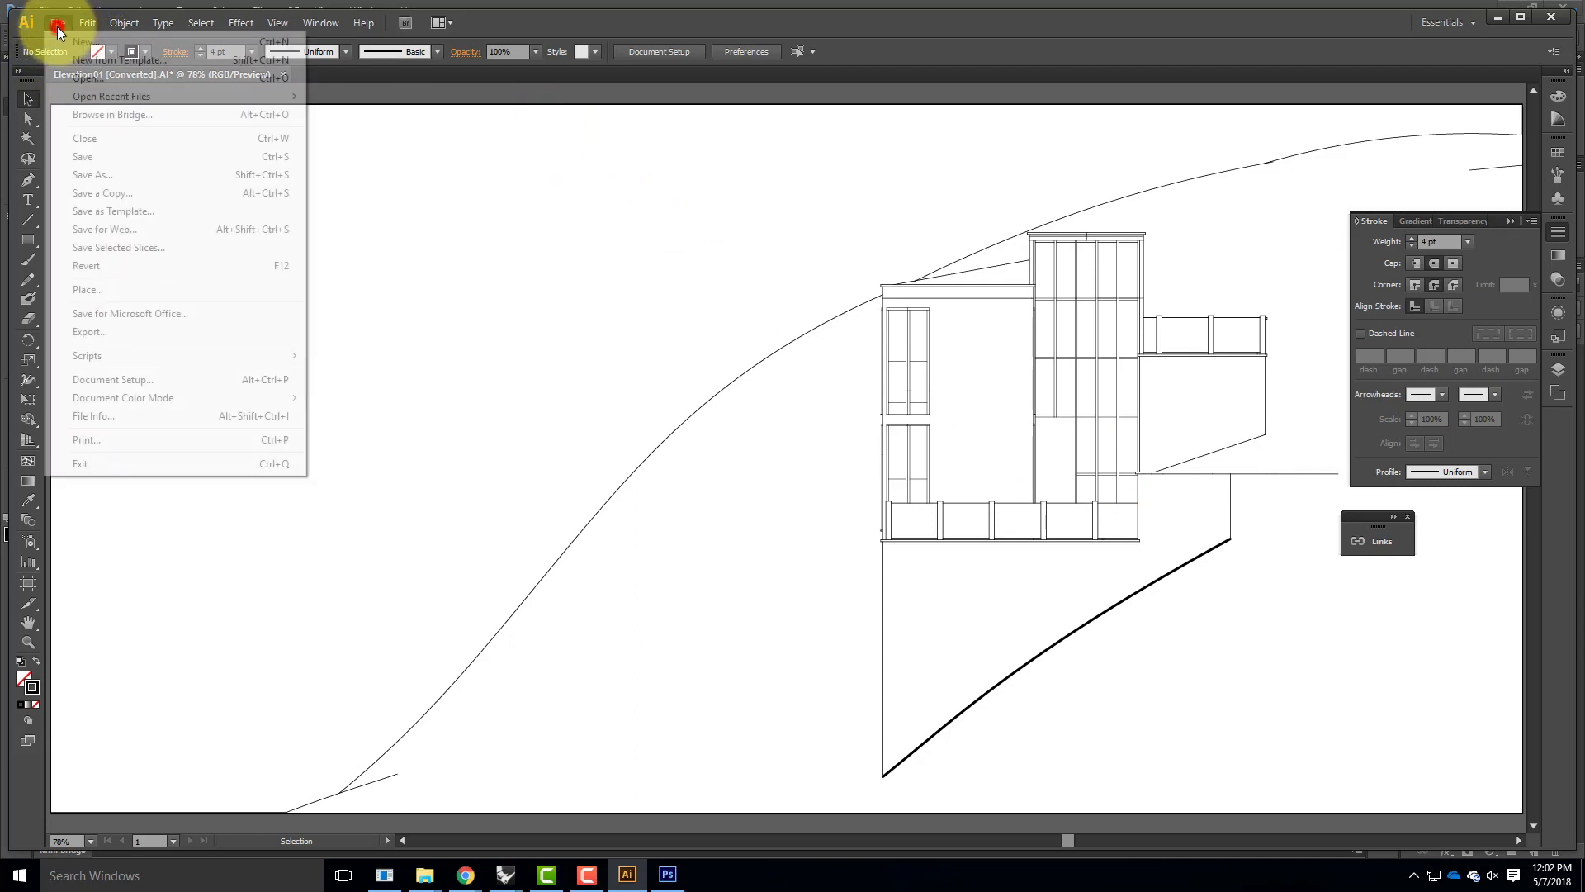
click(151, 290)
click(212, 129)
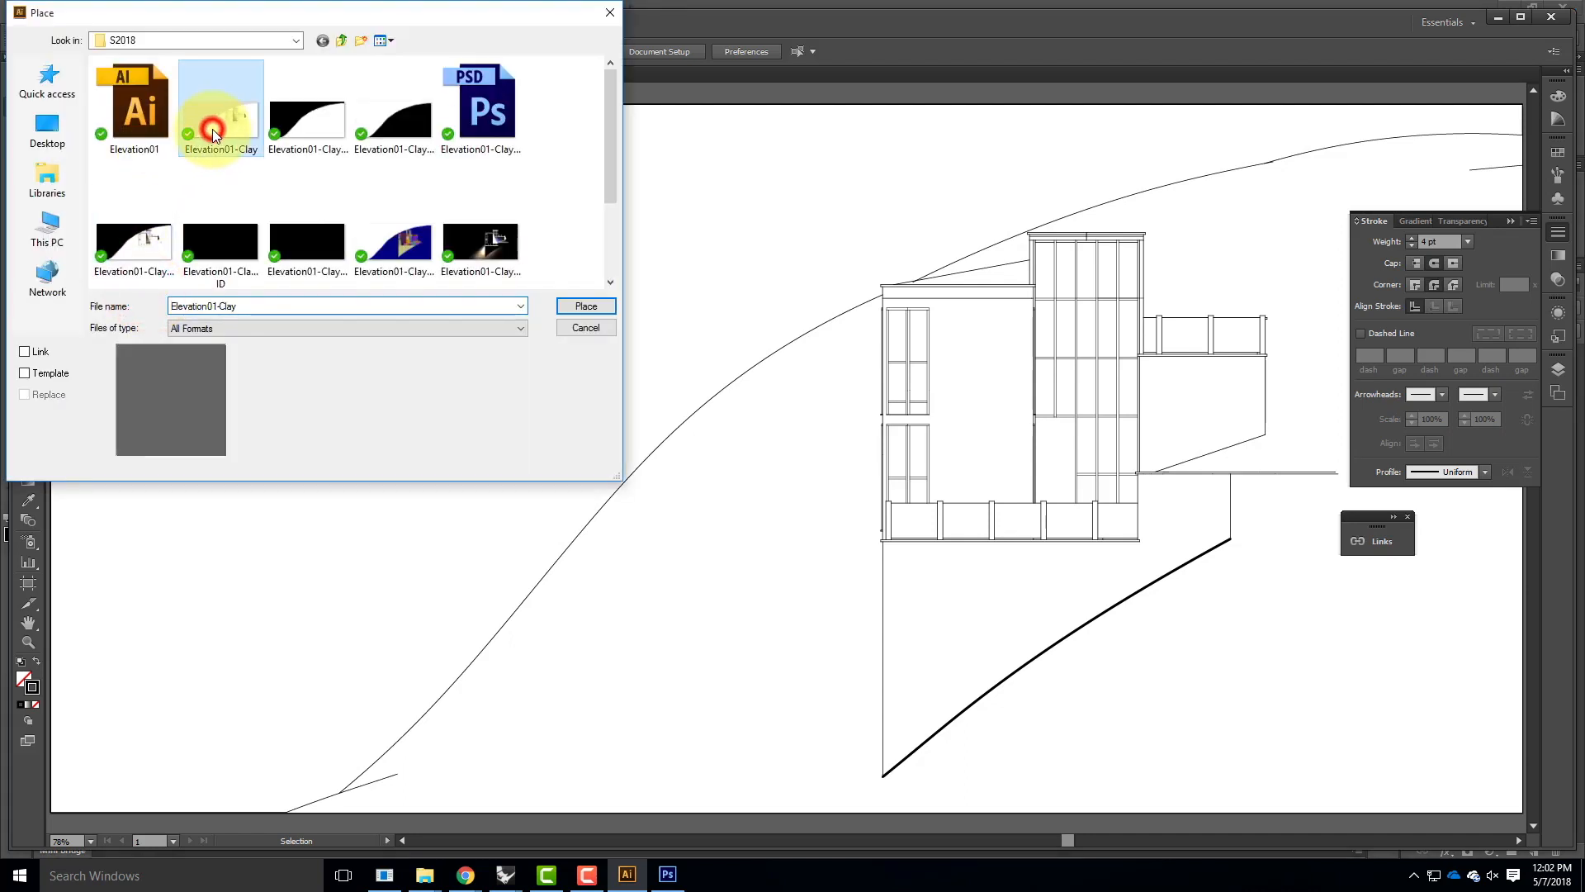
scroll(370, 161, down, 1)
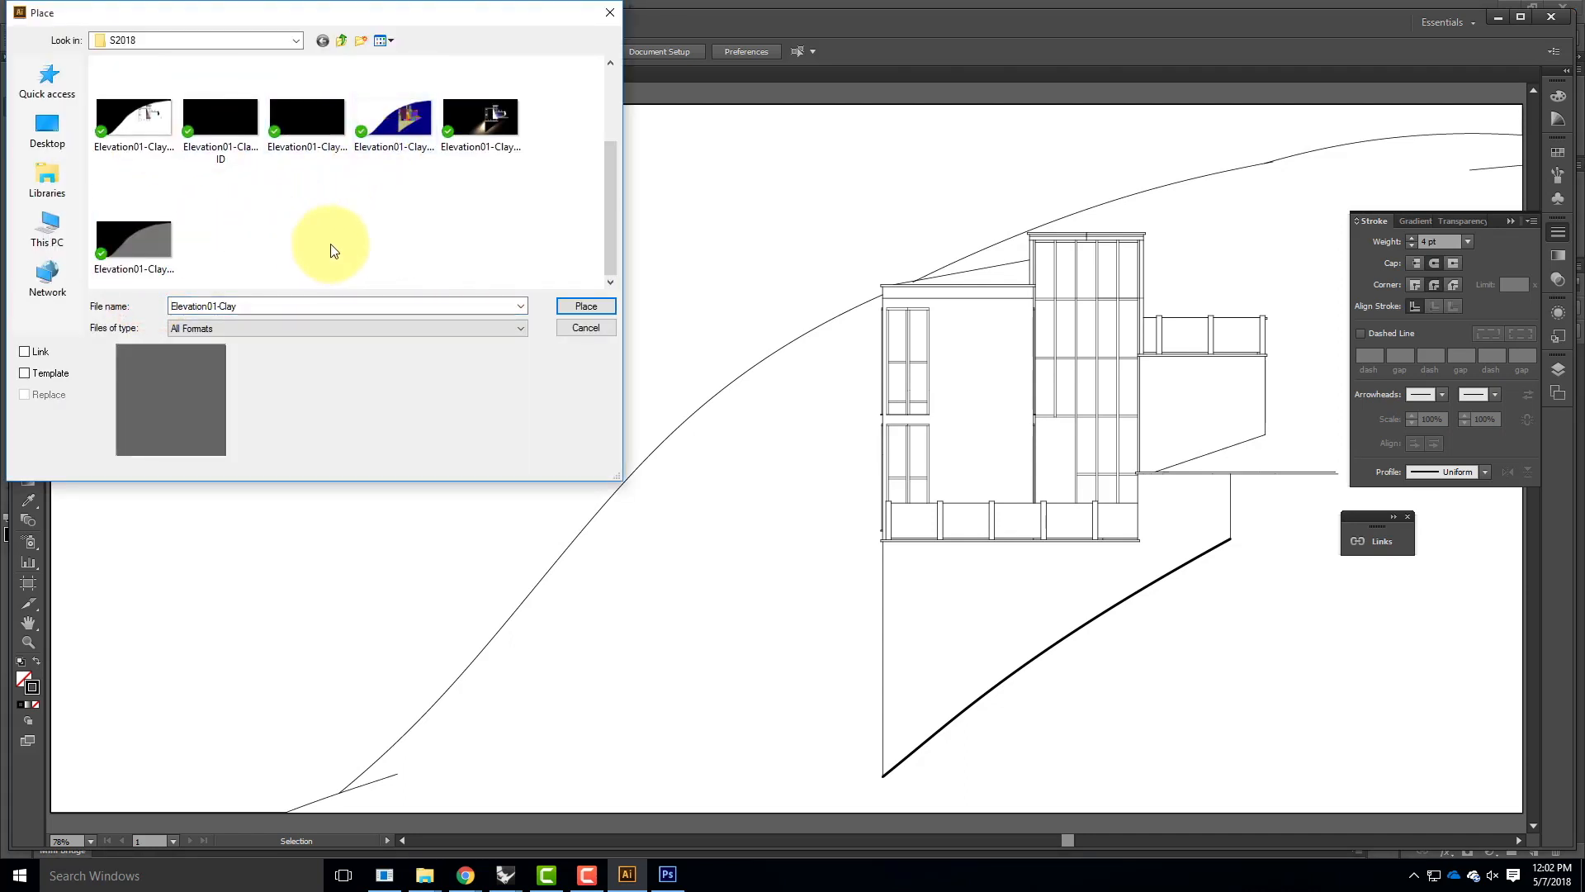
scroll(331, 245, up, 1)
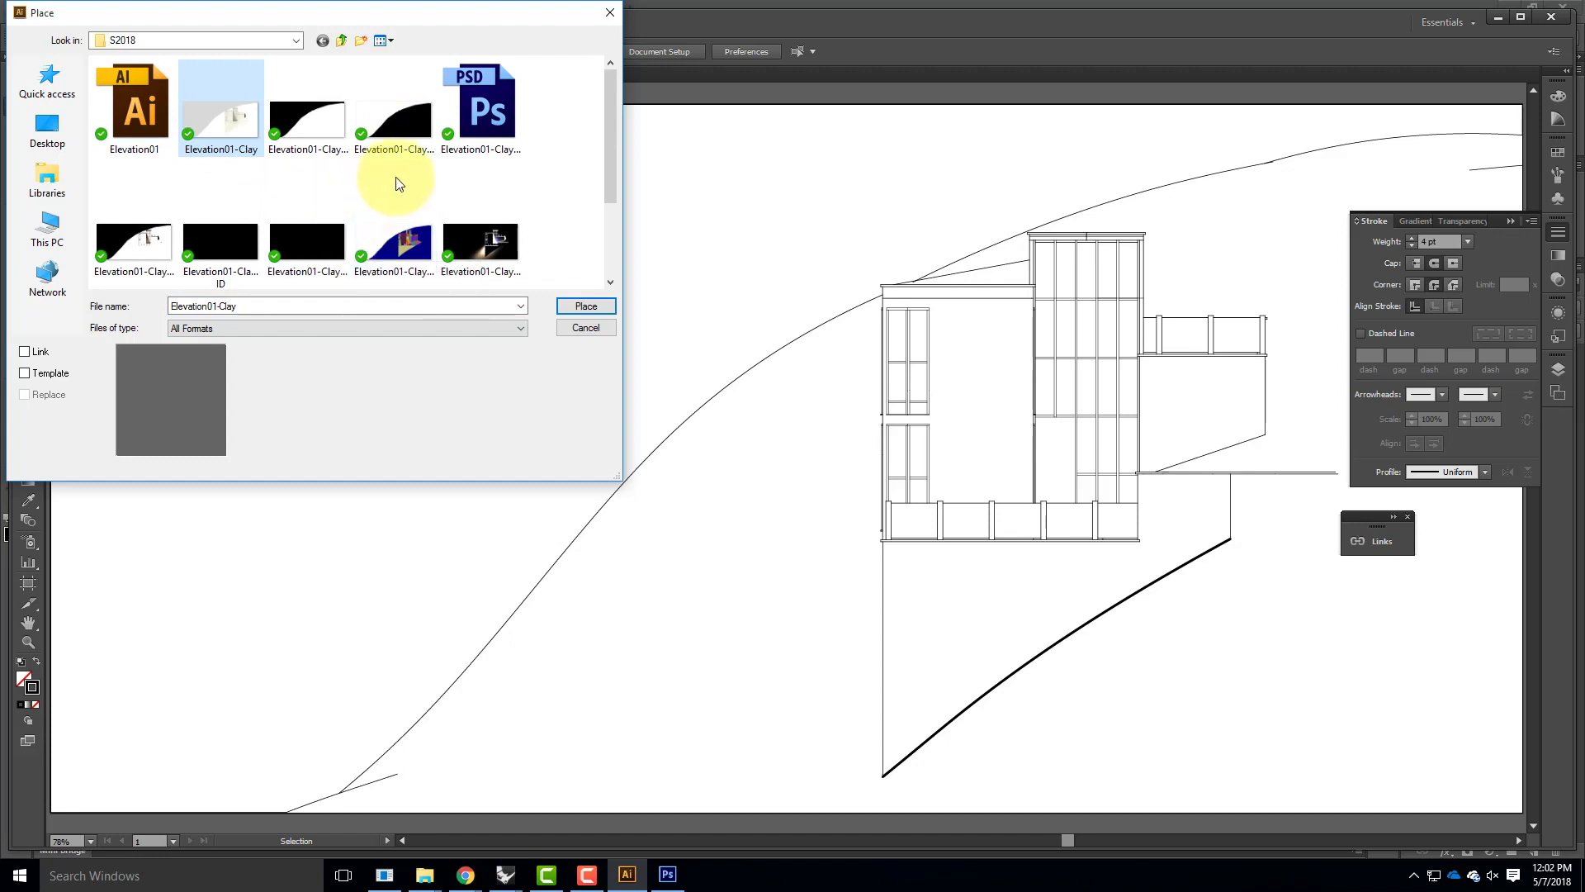
Step: Switch to Photoshop and save a JPEG copy of the clay render as Elevation01-Clay-BW.jpg in S2018 at quality 12, Baseline ("Standard")
click(662, 872)
click(43, 12)
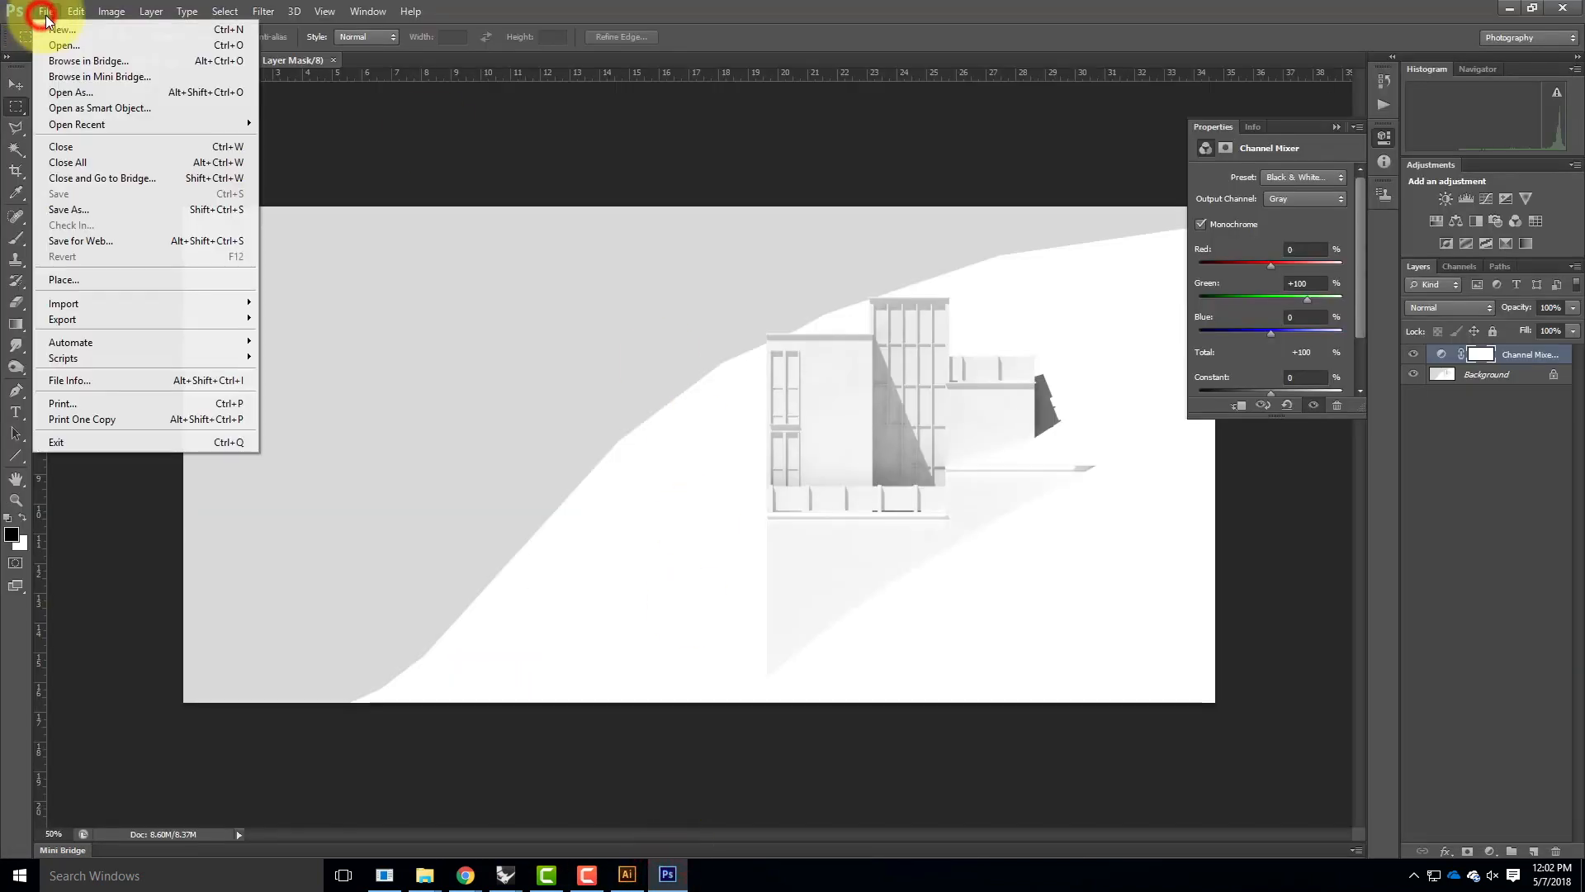
click(87, 214)
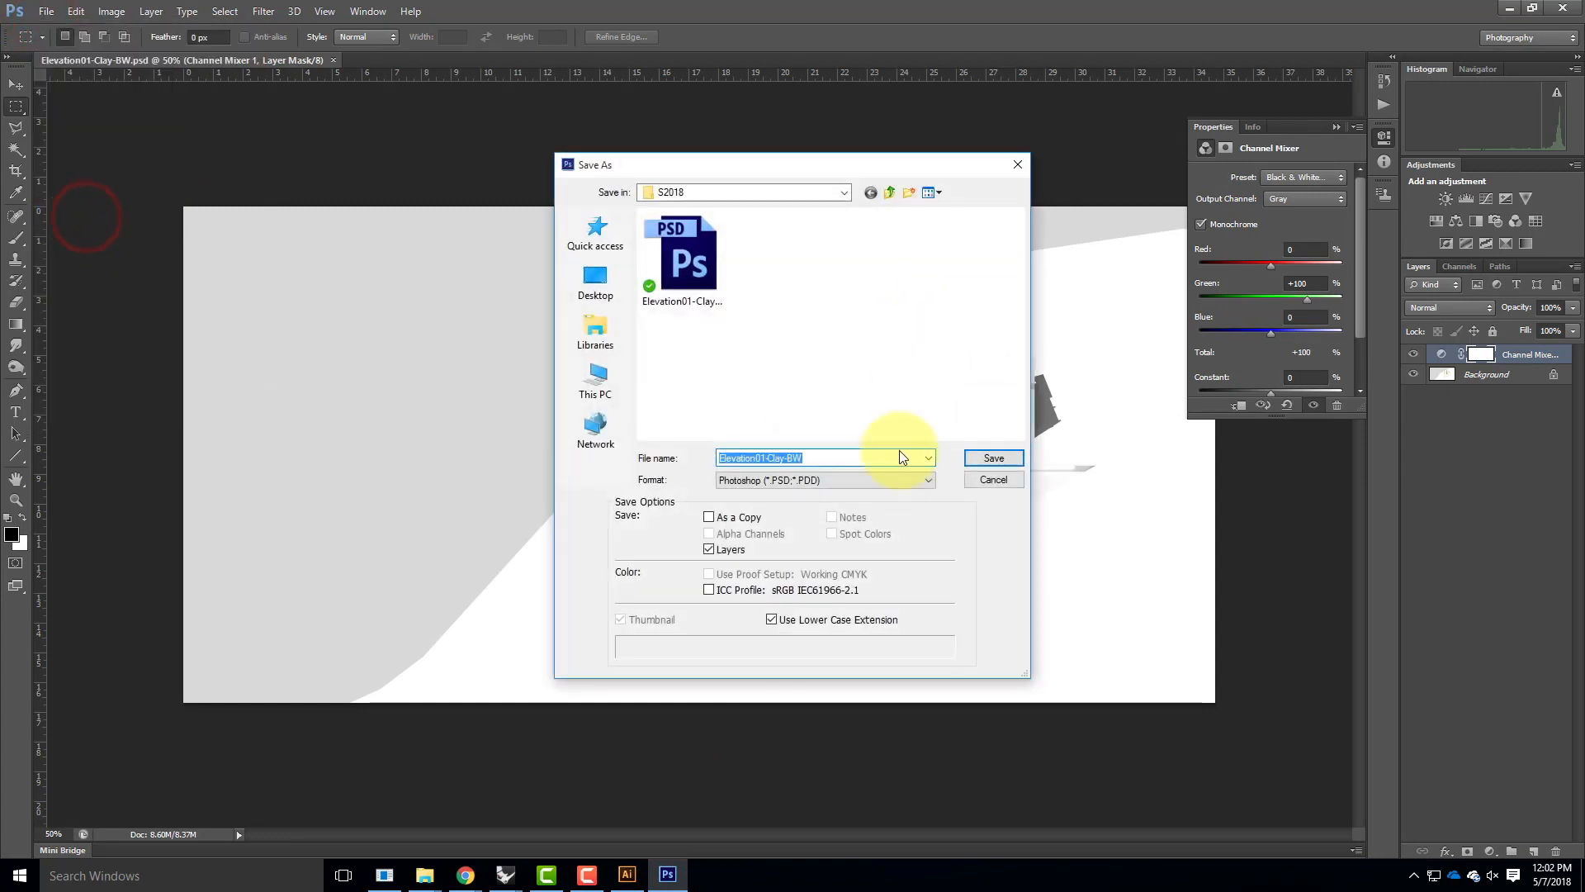
click(796, 479)
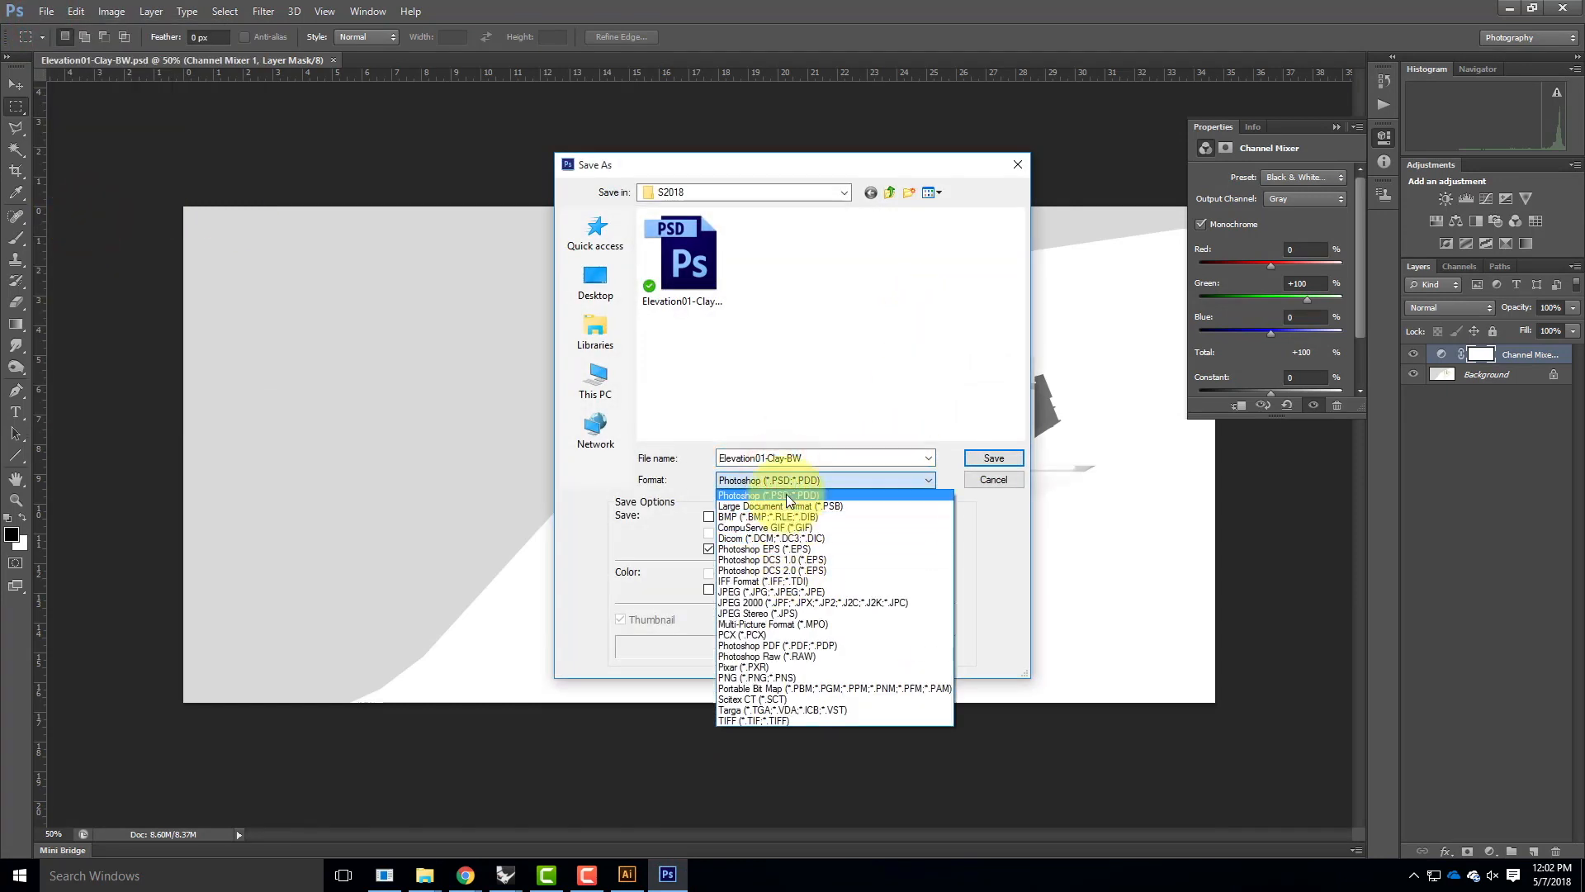
click(792, 592)
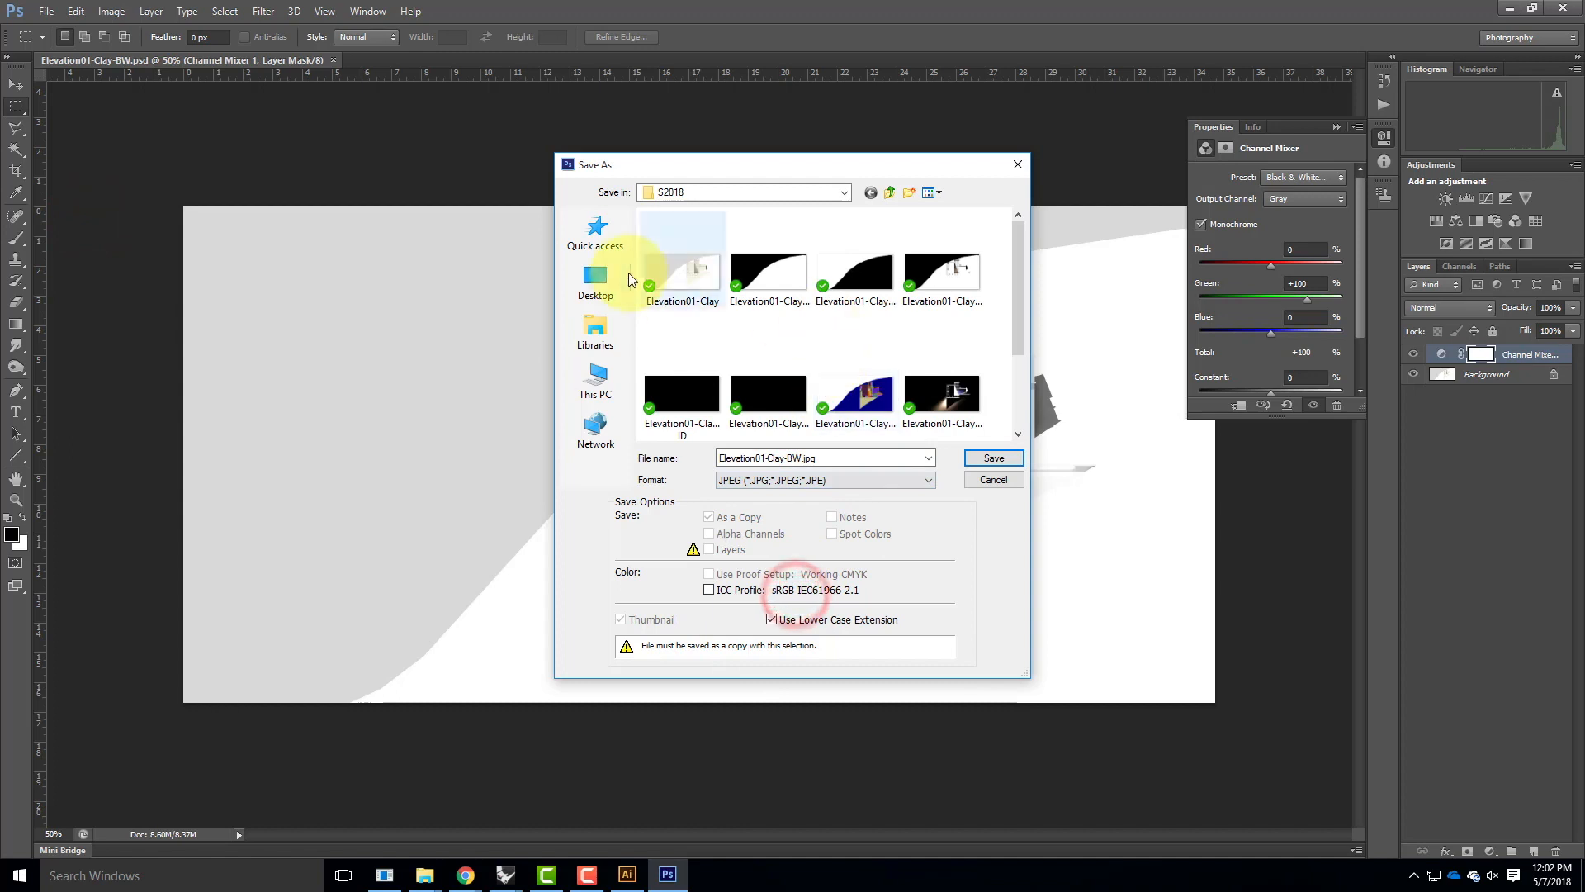
click(1009, 455)
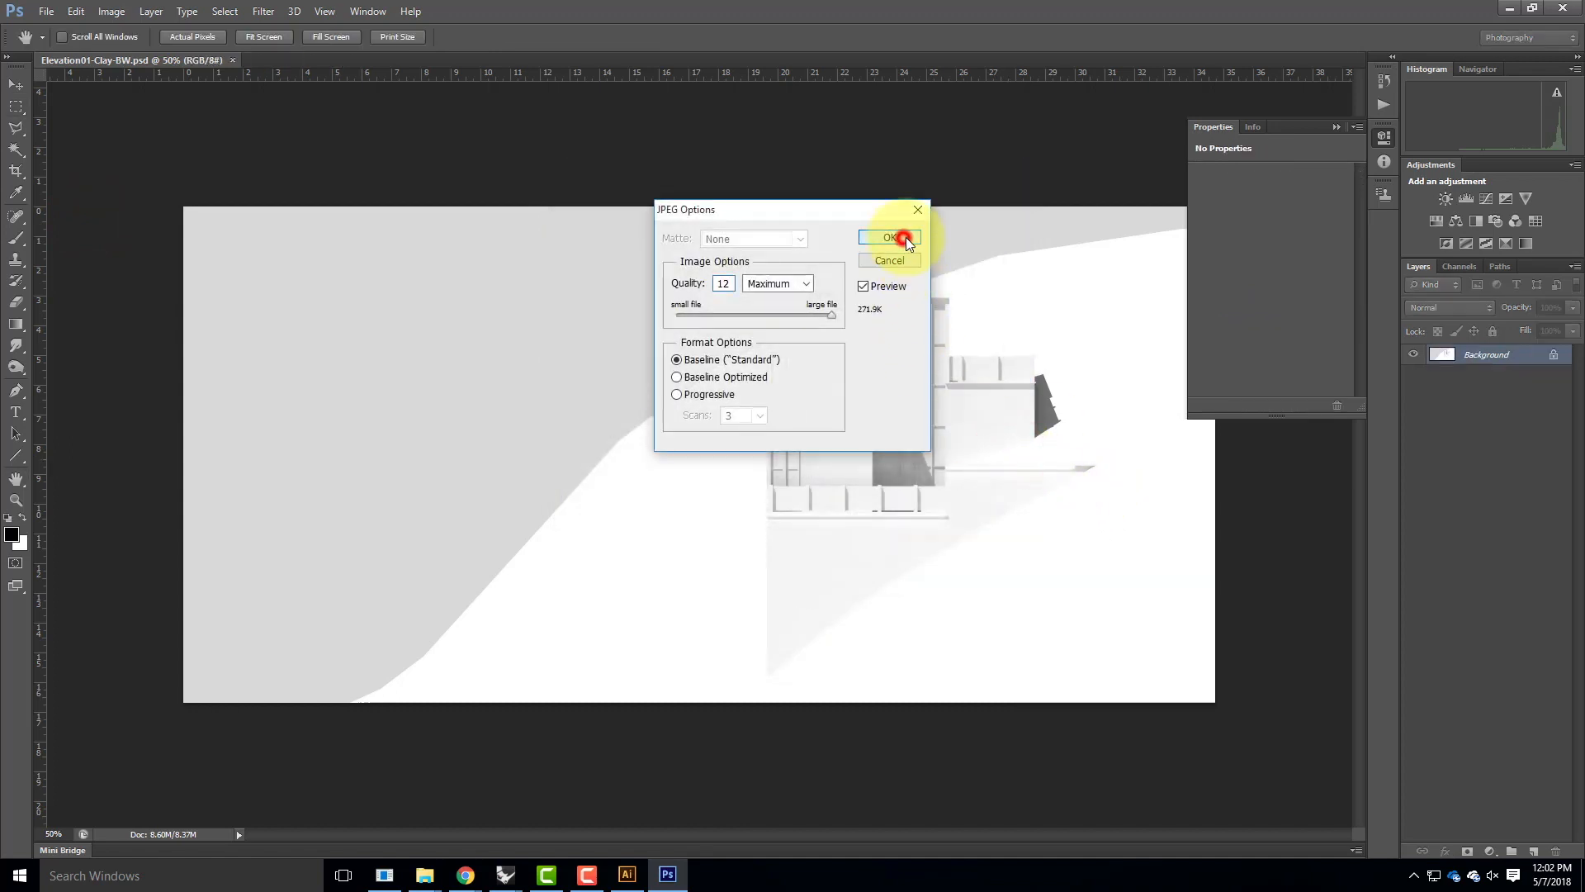
click(905, 238)
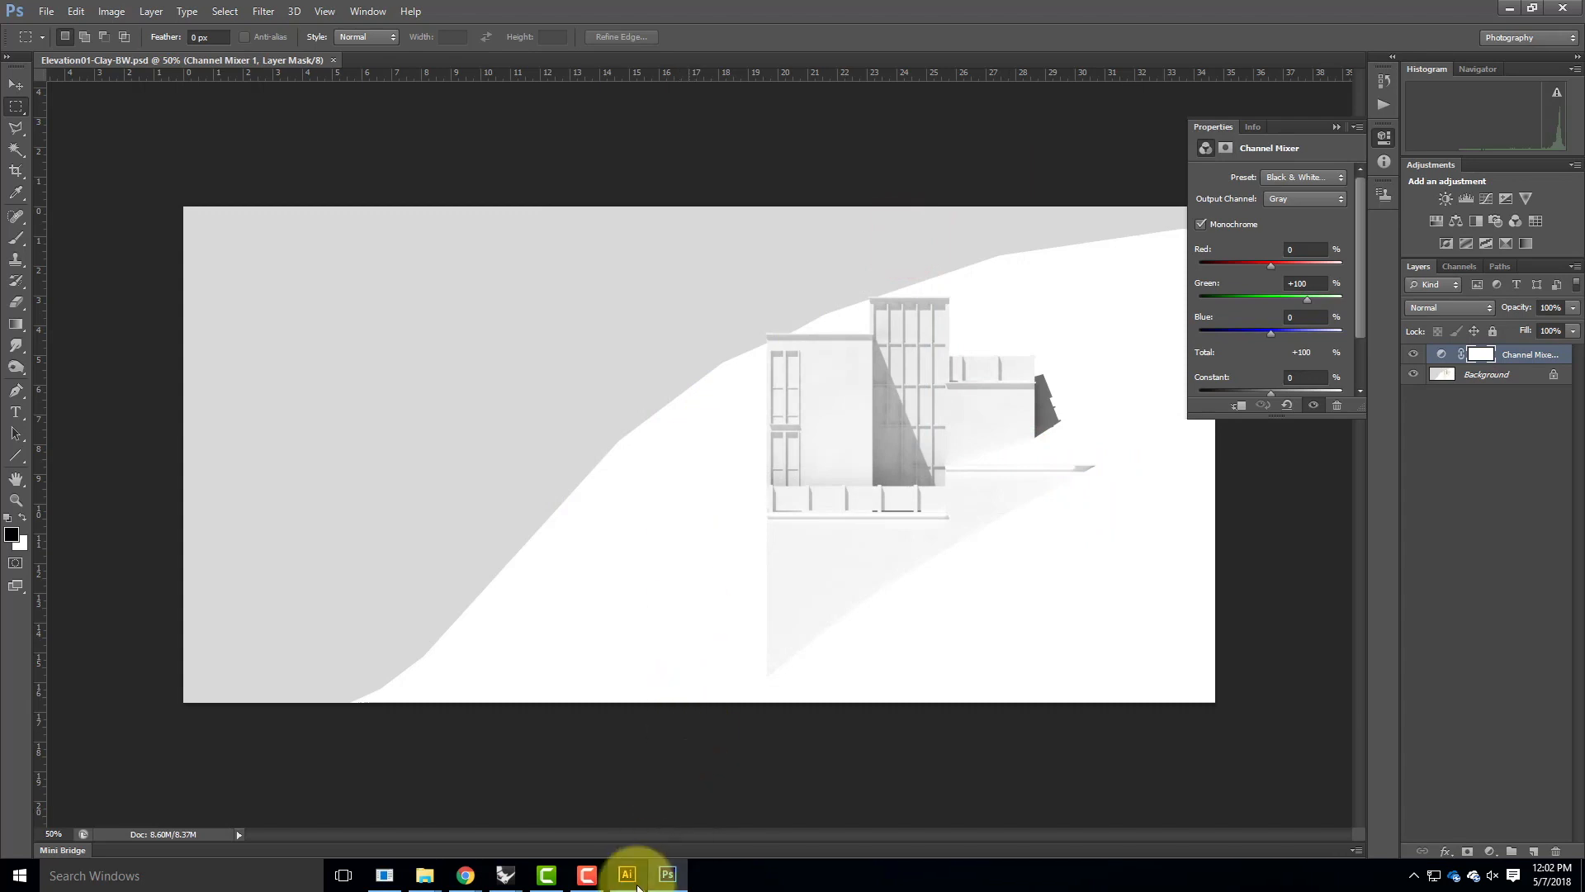
Step: Return to Illustrator and place the Elevation01-Clay-BW JPEG from the S2018 folder as an embedded image
click(632, 882)
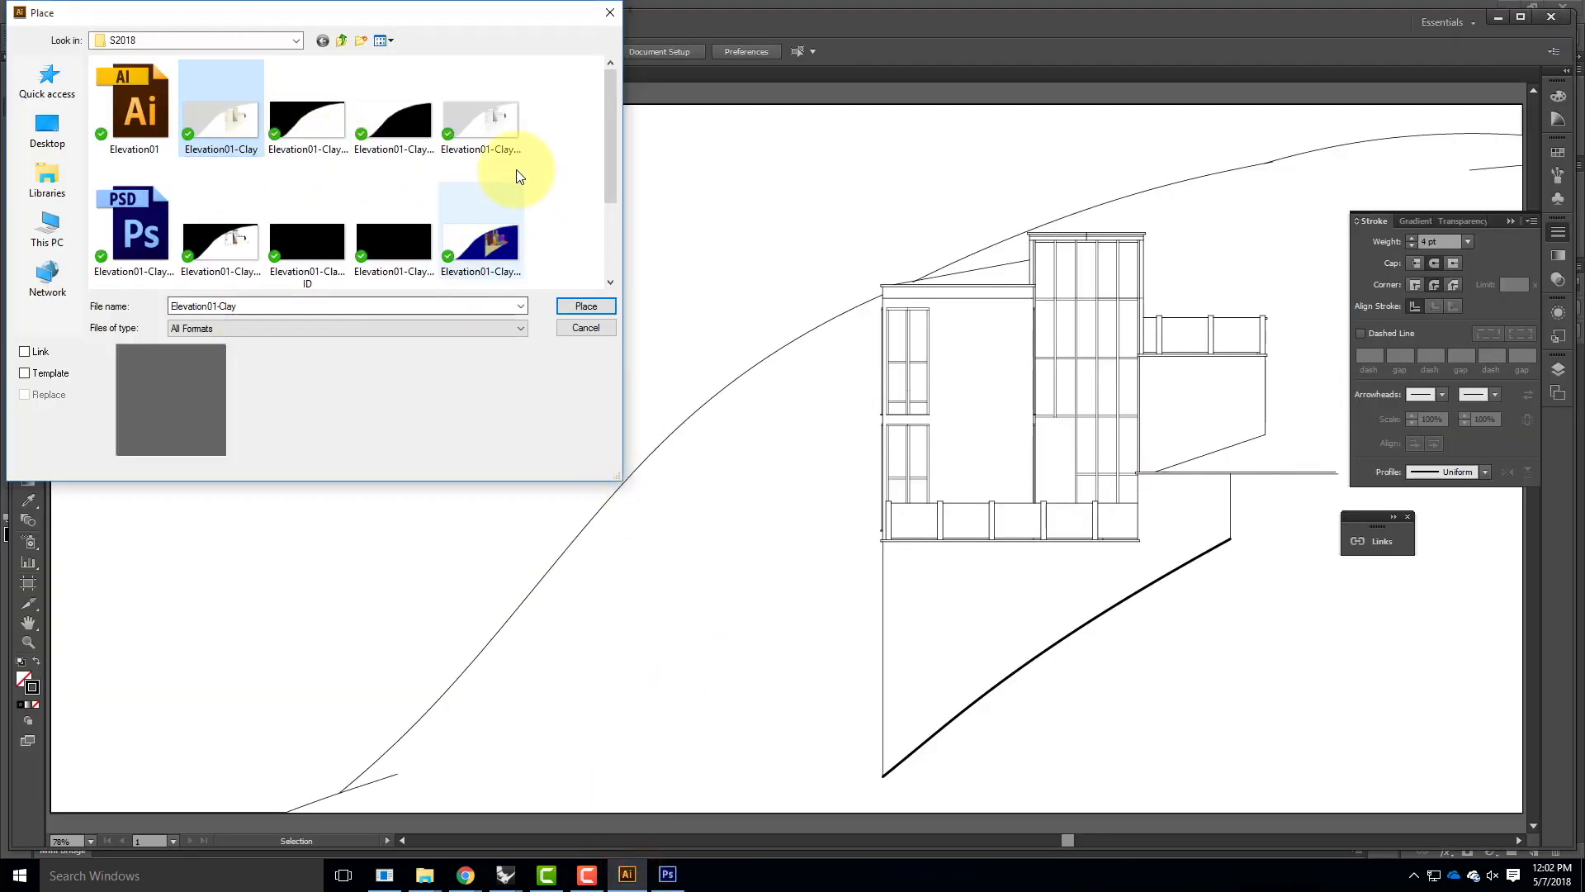
click(488, 129)
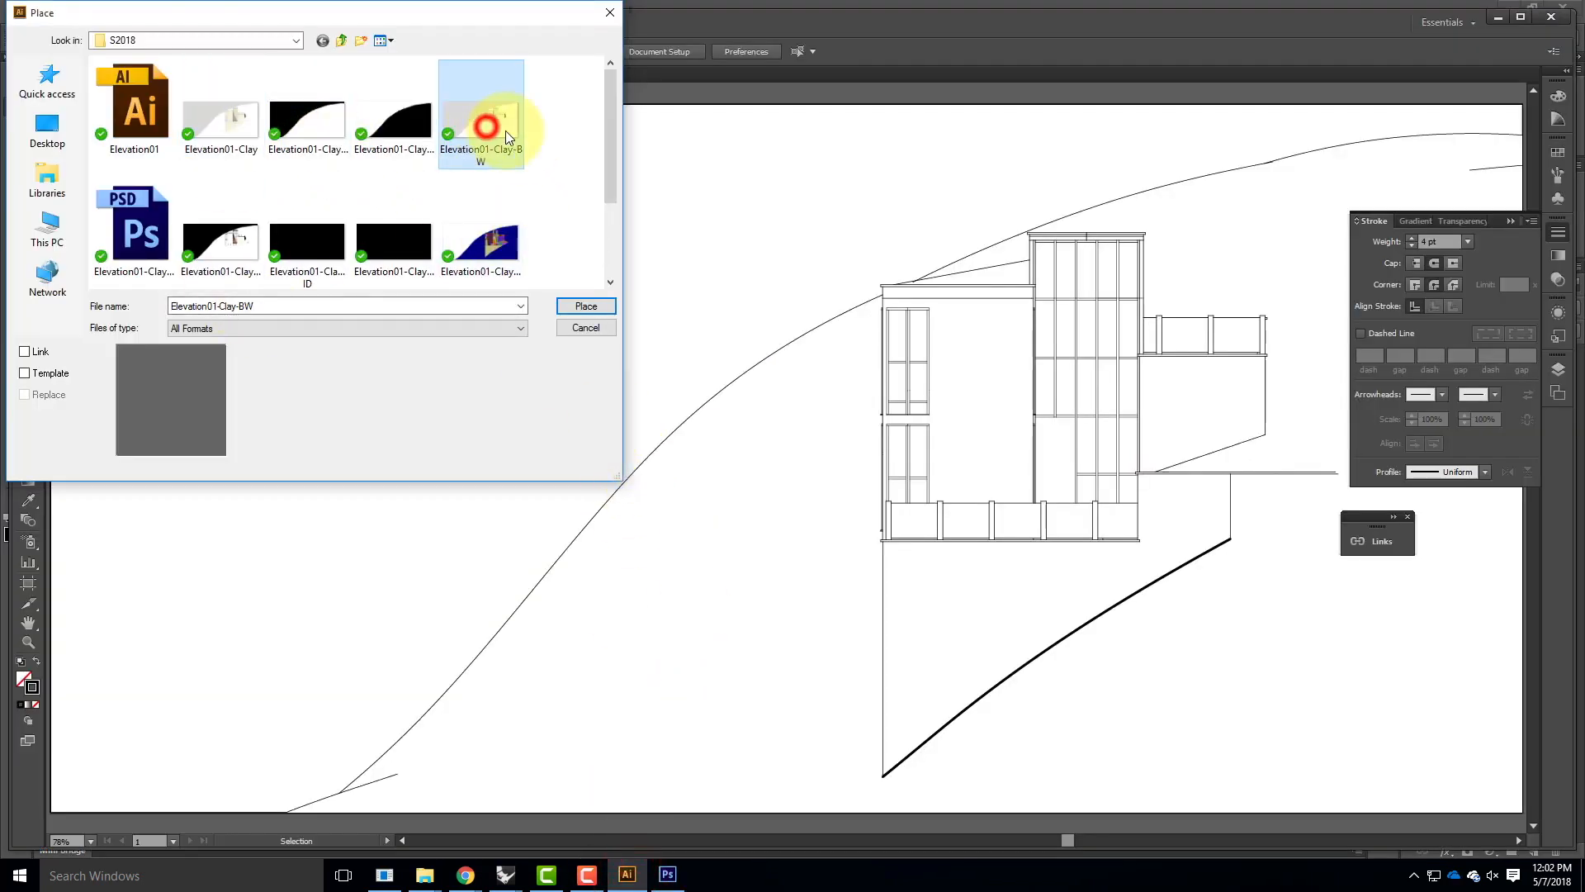
click(594, 307)
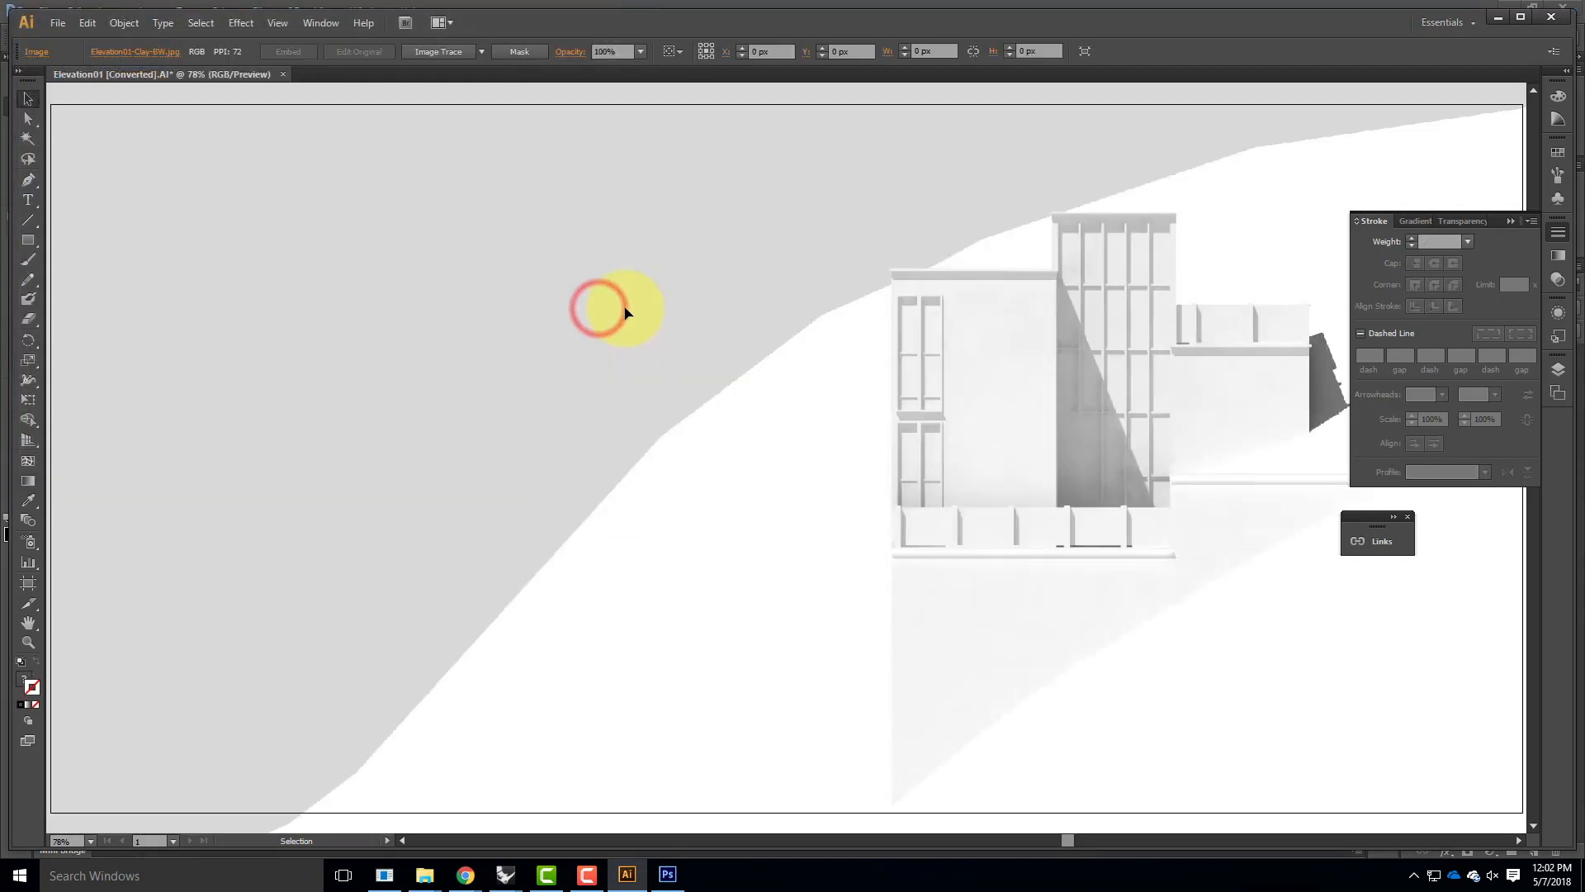
Step: Scale the placed clay image with Free Transform so its upper-left and lower-right corners match the artboard
key(ctrl+minus)
key(ctrl+minus)
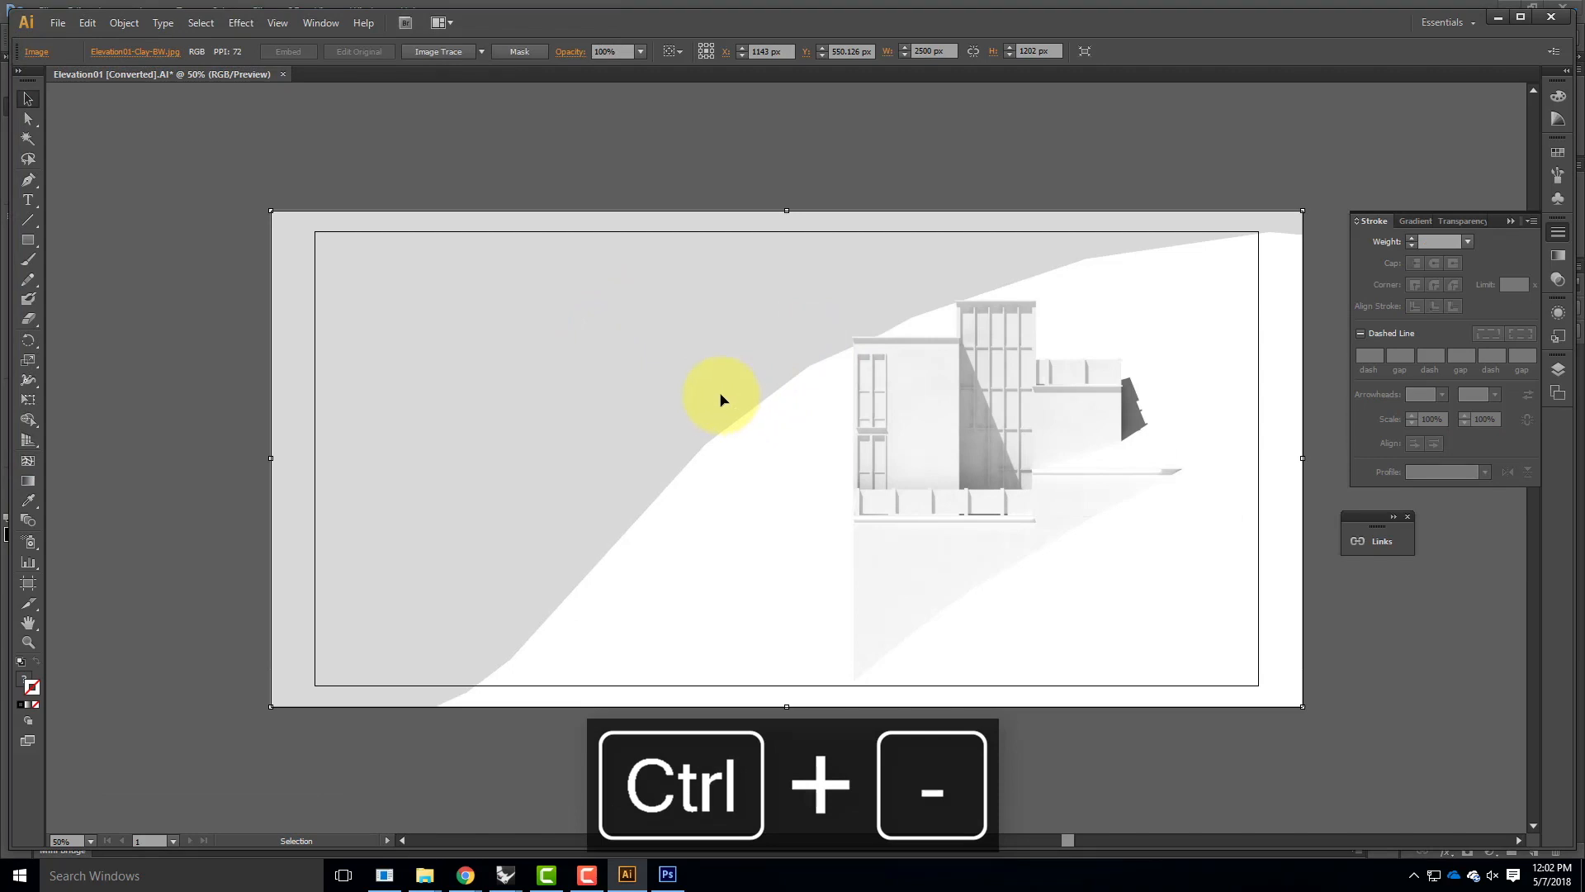
click(27, 400)
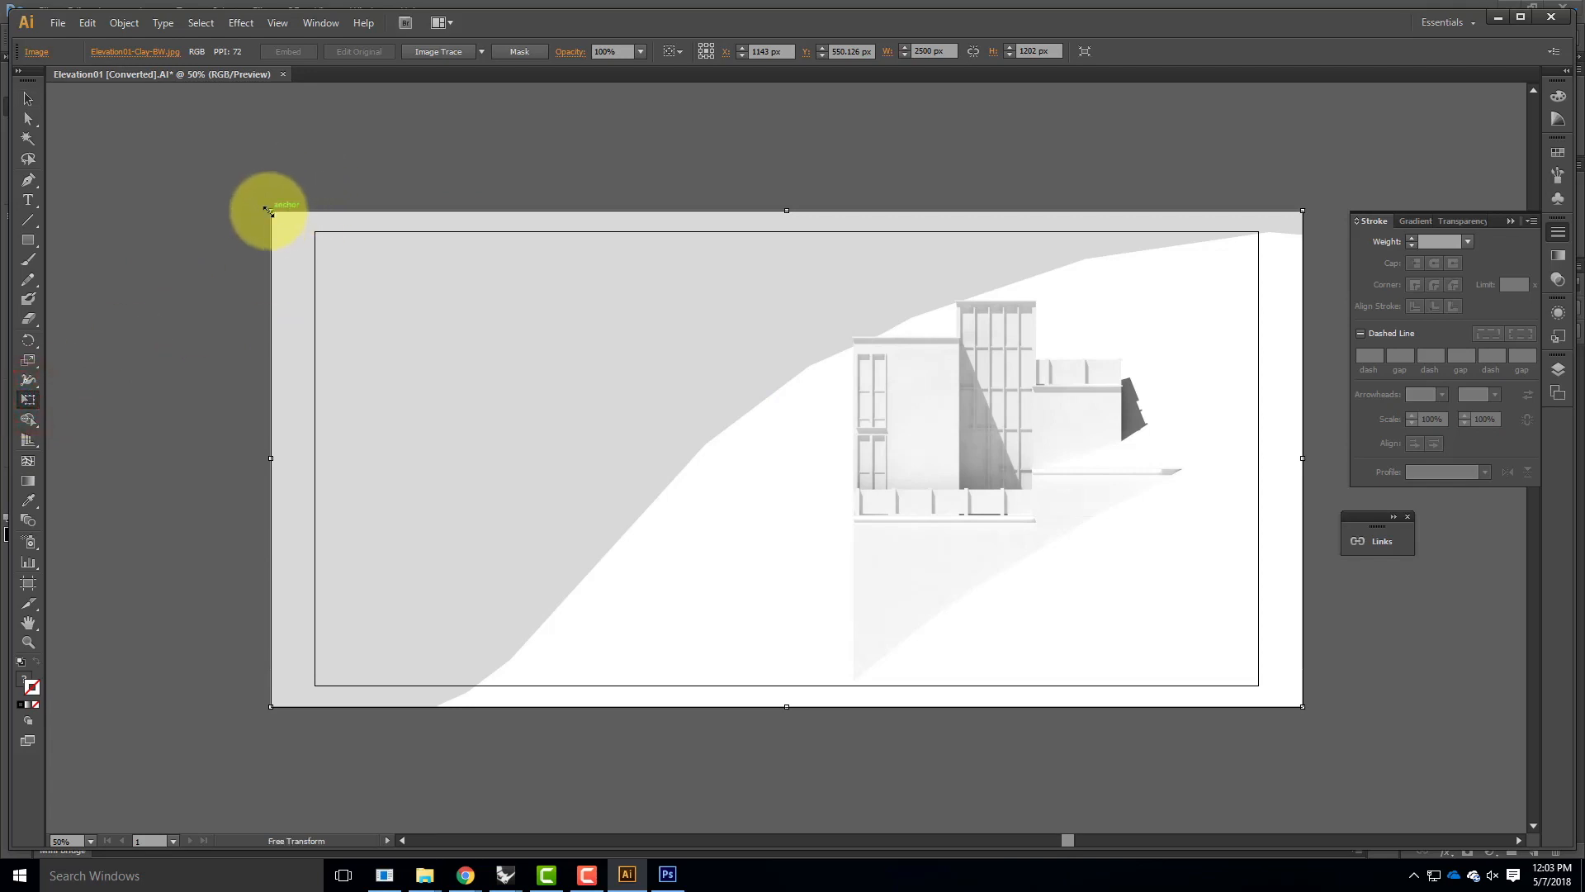
drag(270, 211, 314, 237)
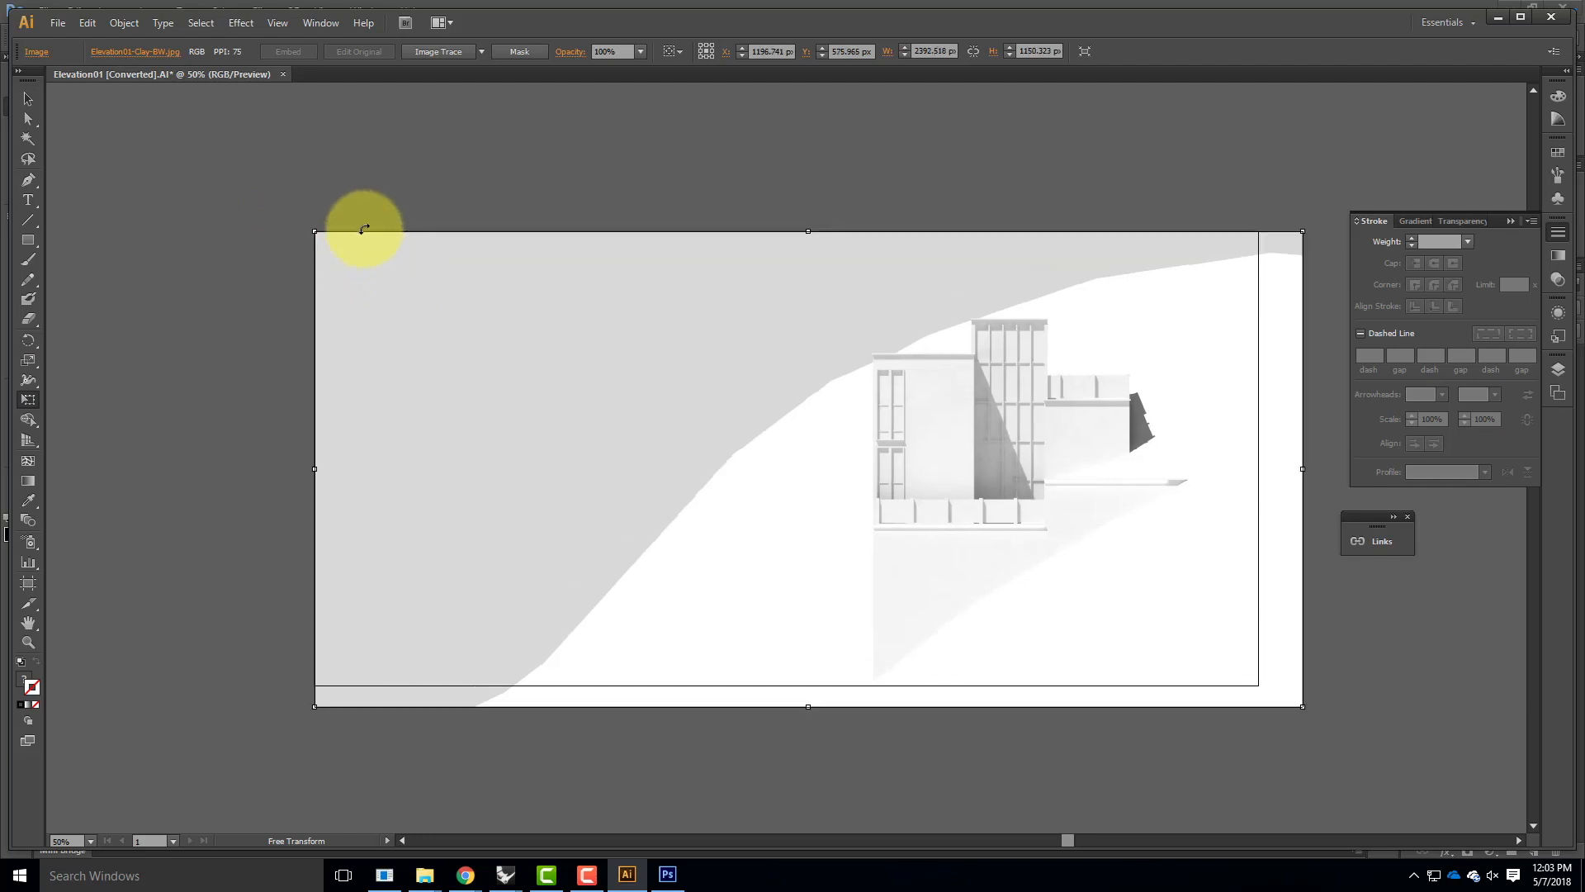
drag(1305, 706, 1259, 687)
click(27, 100)
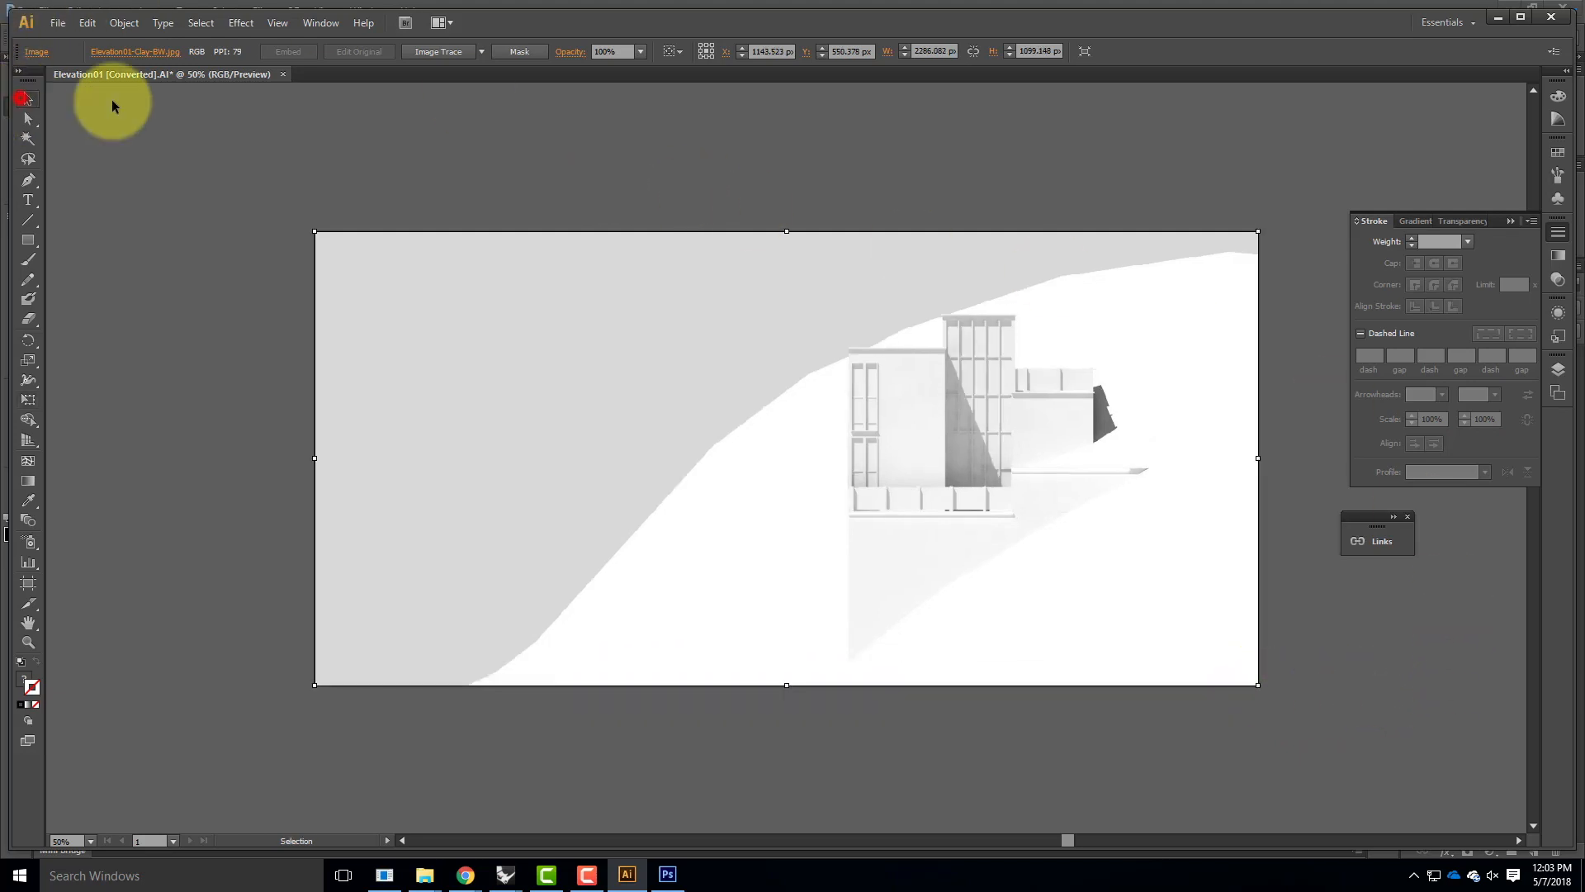
Step: Create a new layer, move the clay image onto it, and place that layer below the Make2D visible and hidden lines layers
click(1560, 368)
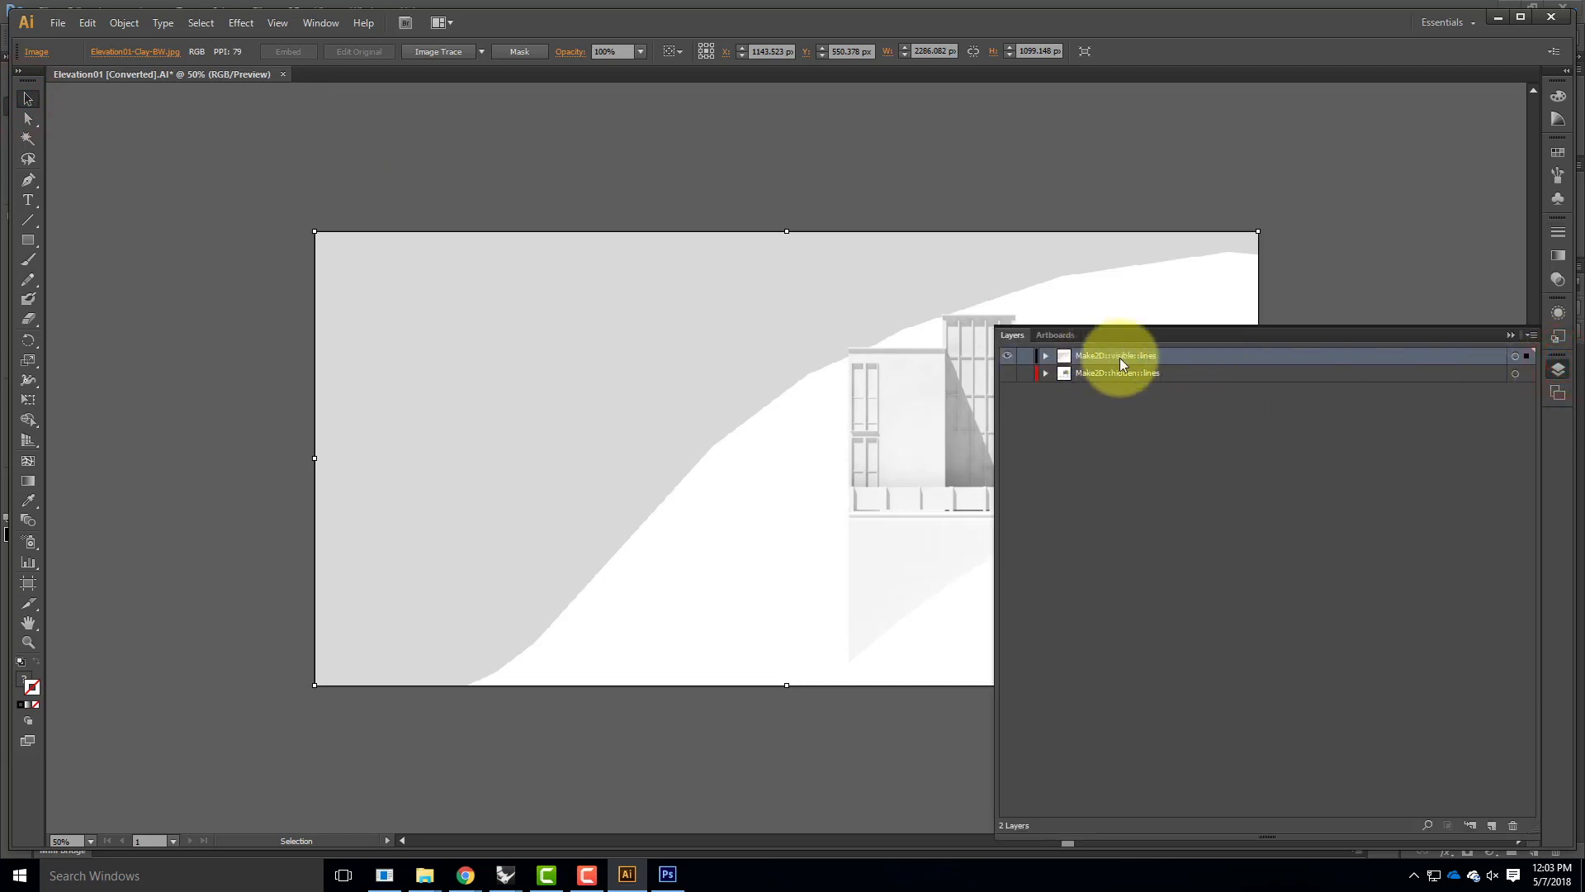
click(1493, 824)
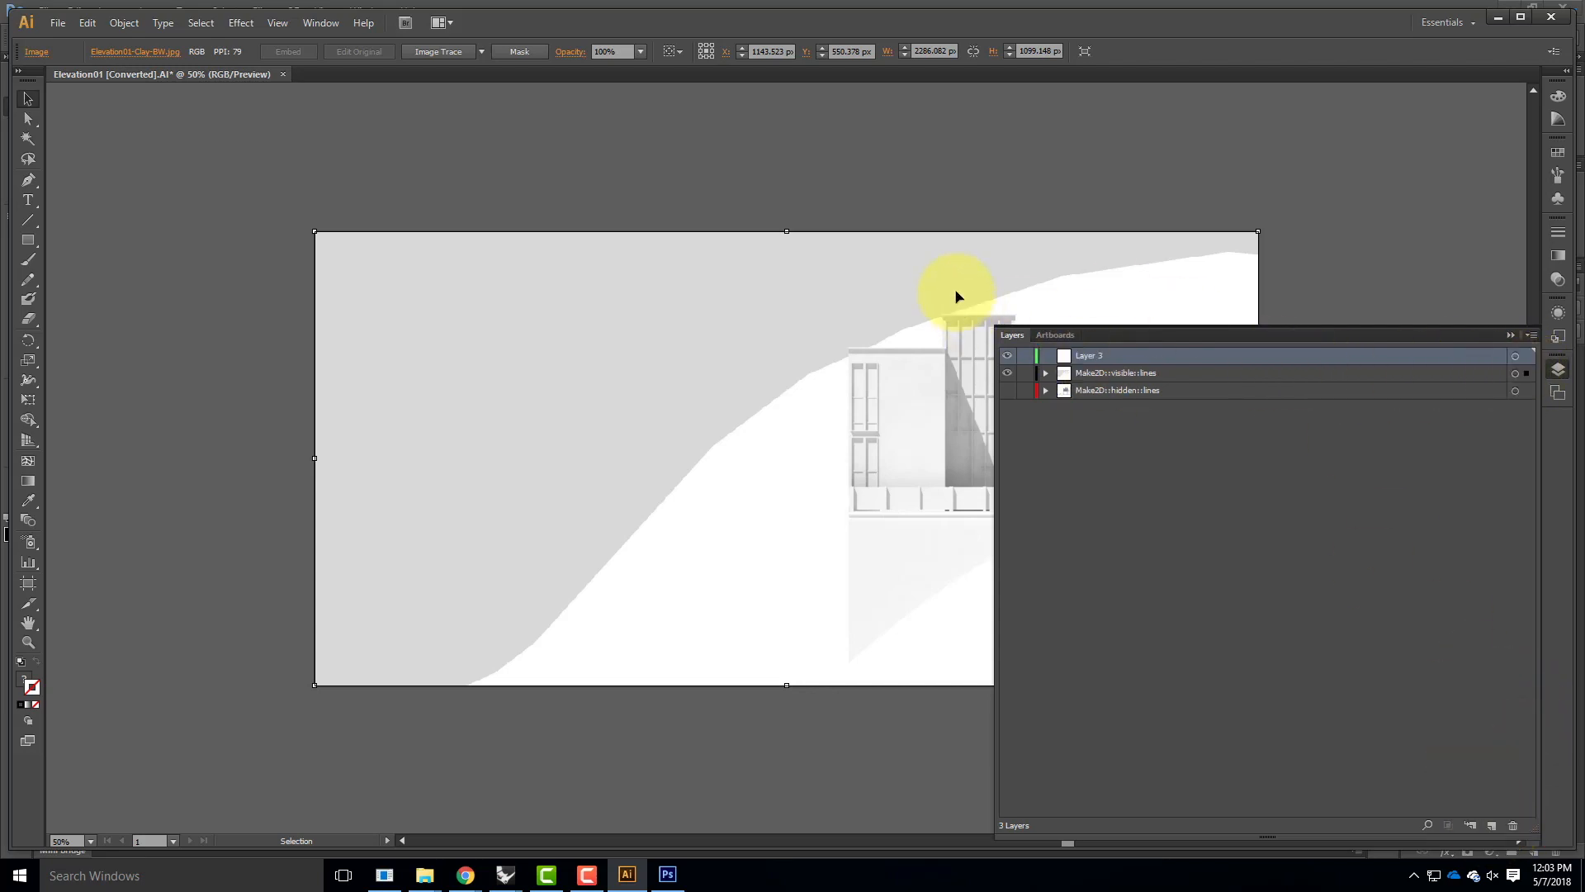
drag(1526, 372, 1529, 354)
click(1127, 454)
click(1107, 350)
drag(1103, 358, 1104, 401)
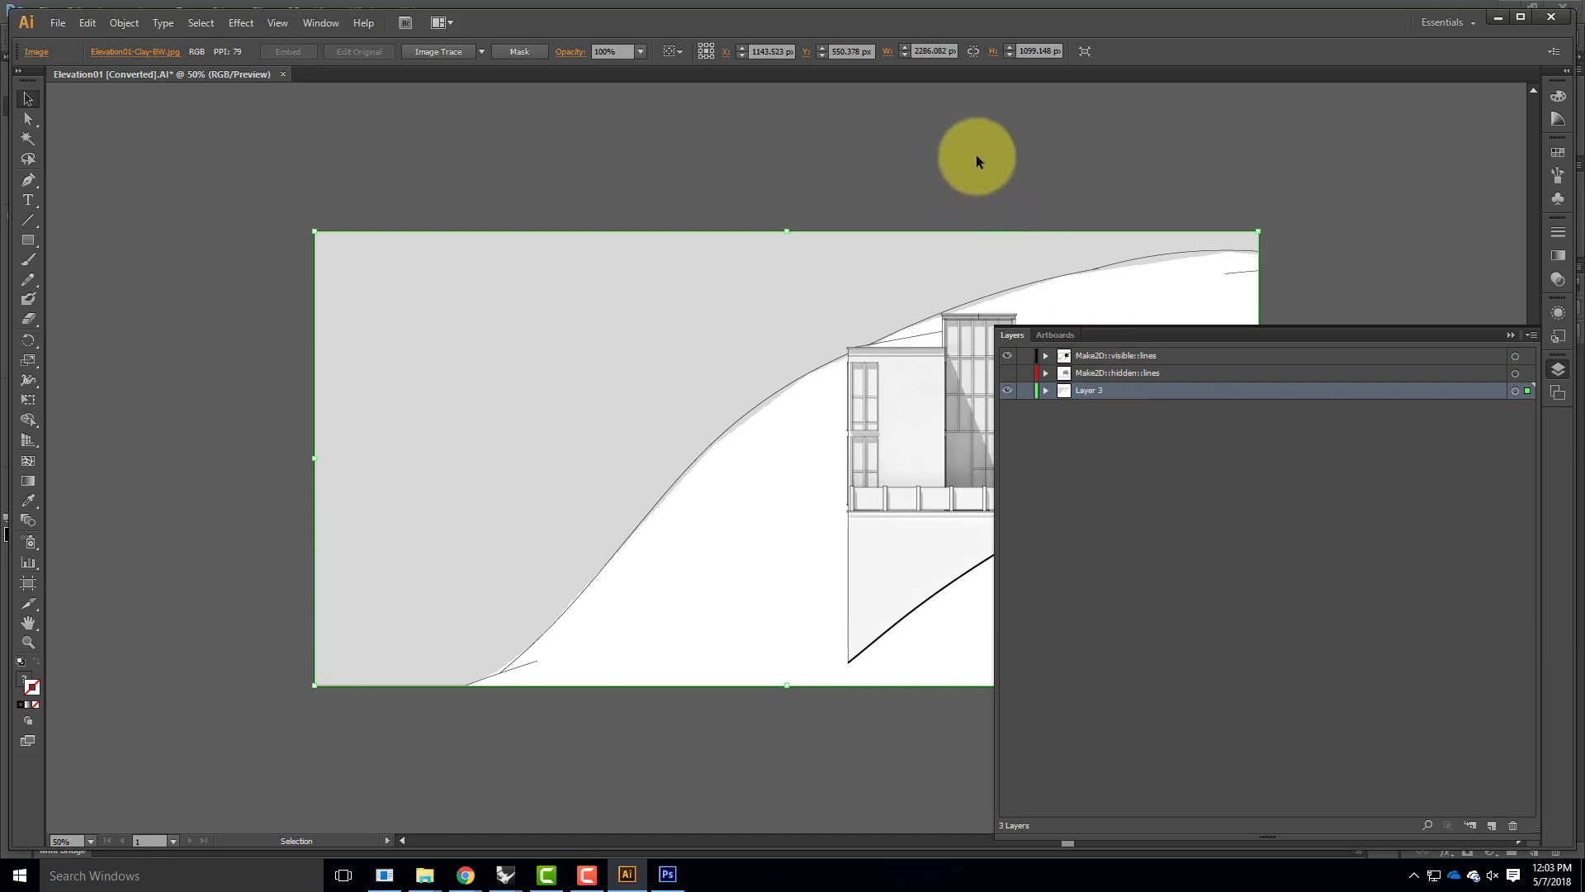
click(976, 161)
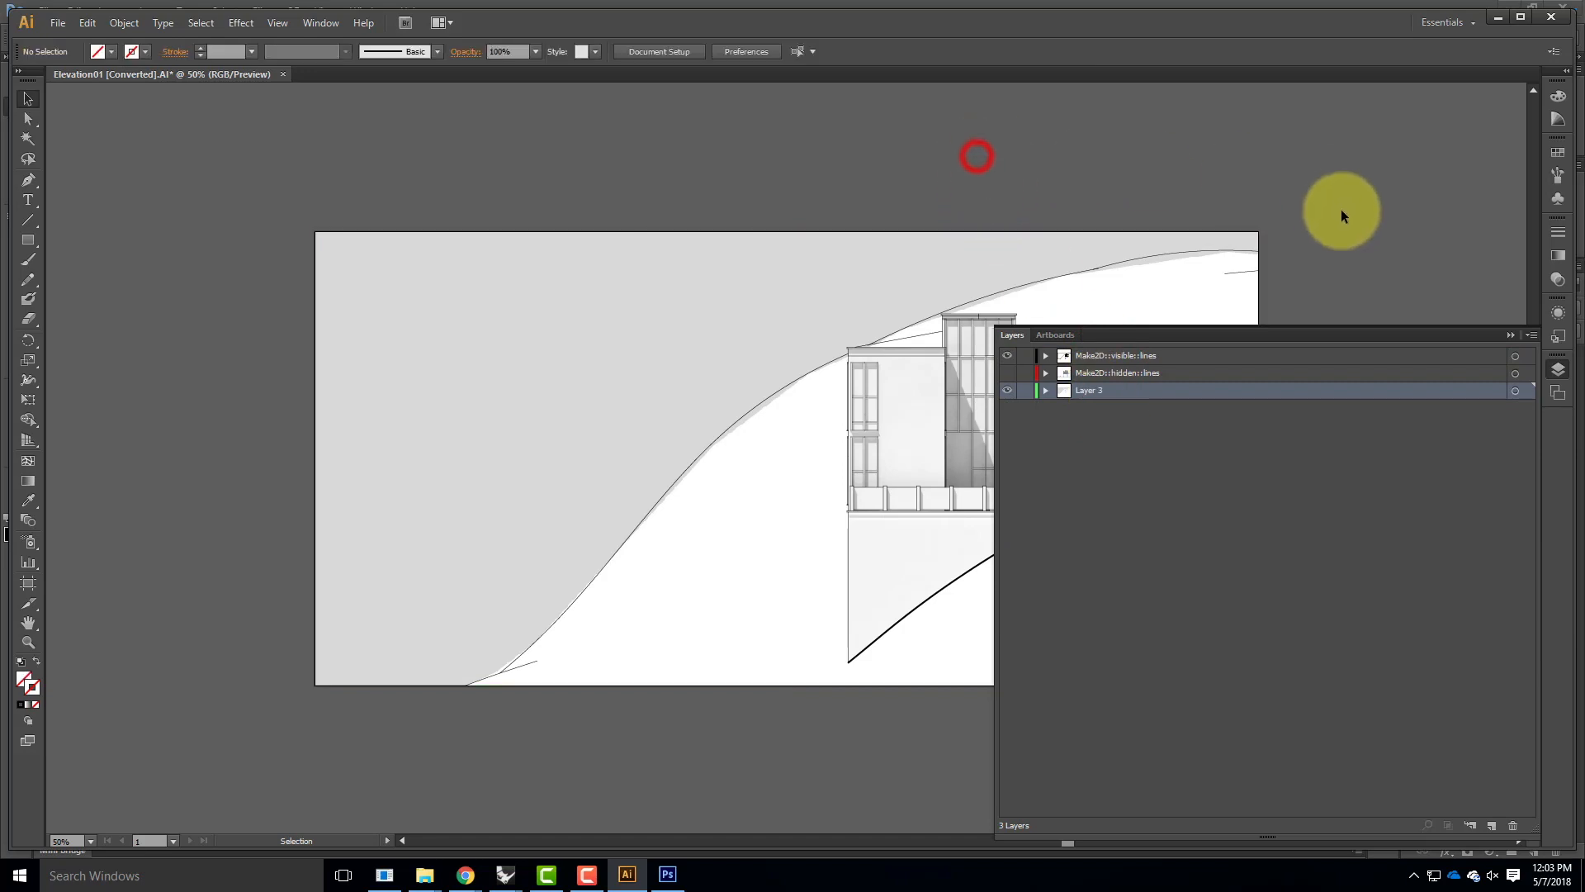
Step: Examine how the line work aligns with the clay render across the building and the hillside
click(1503, 331)
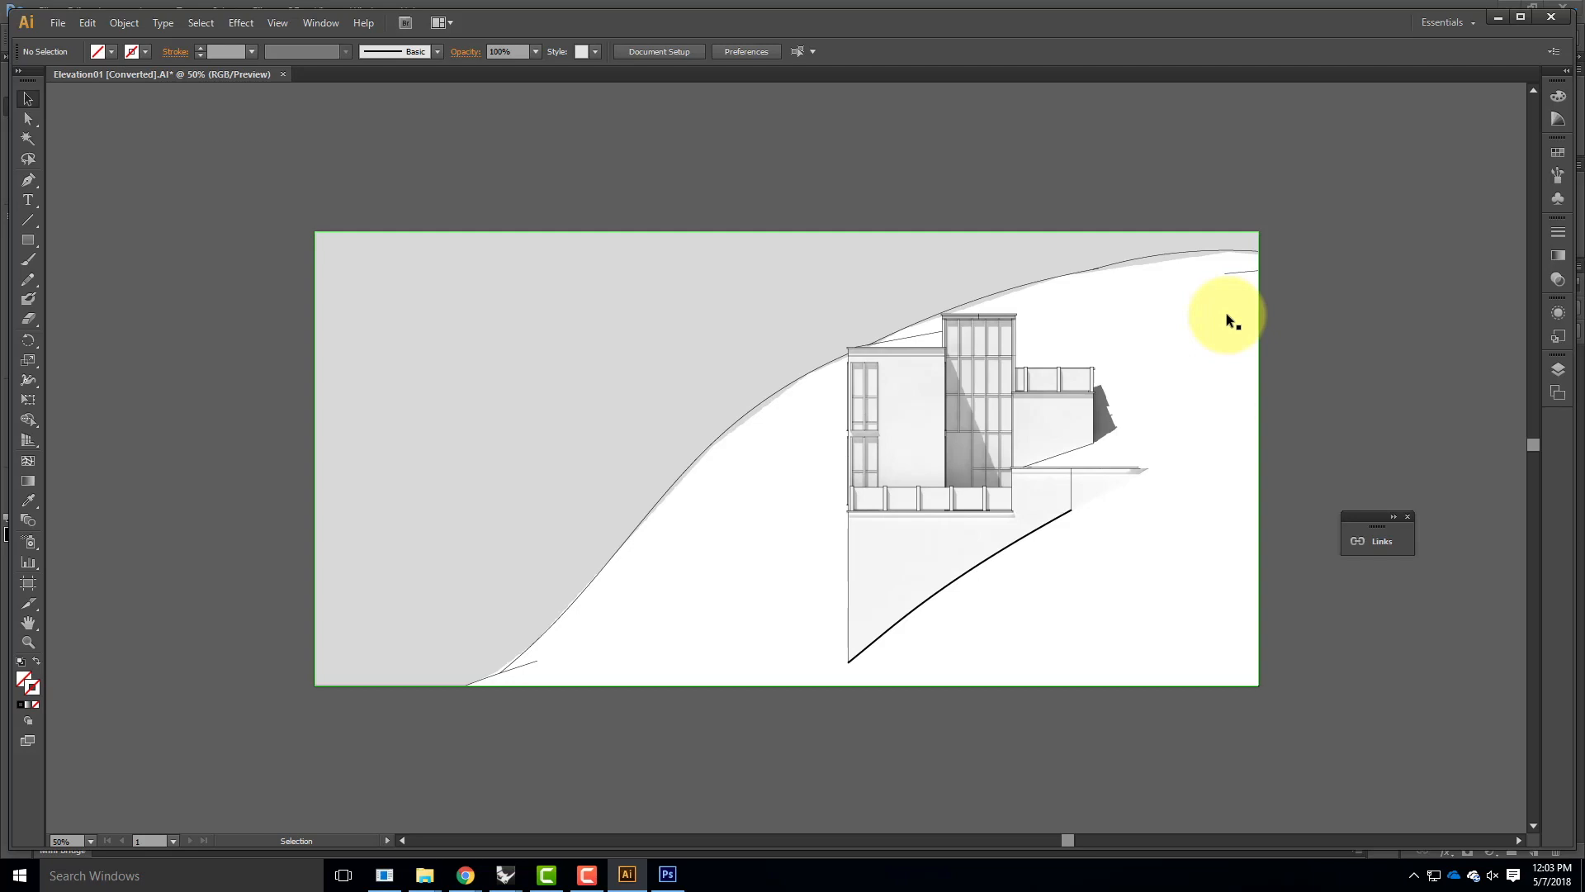
key(ctrl+0)
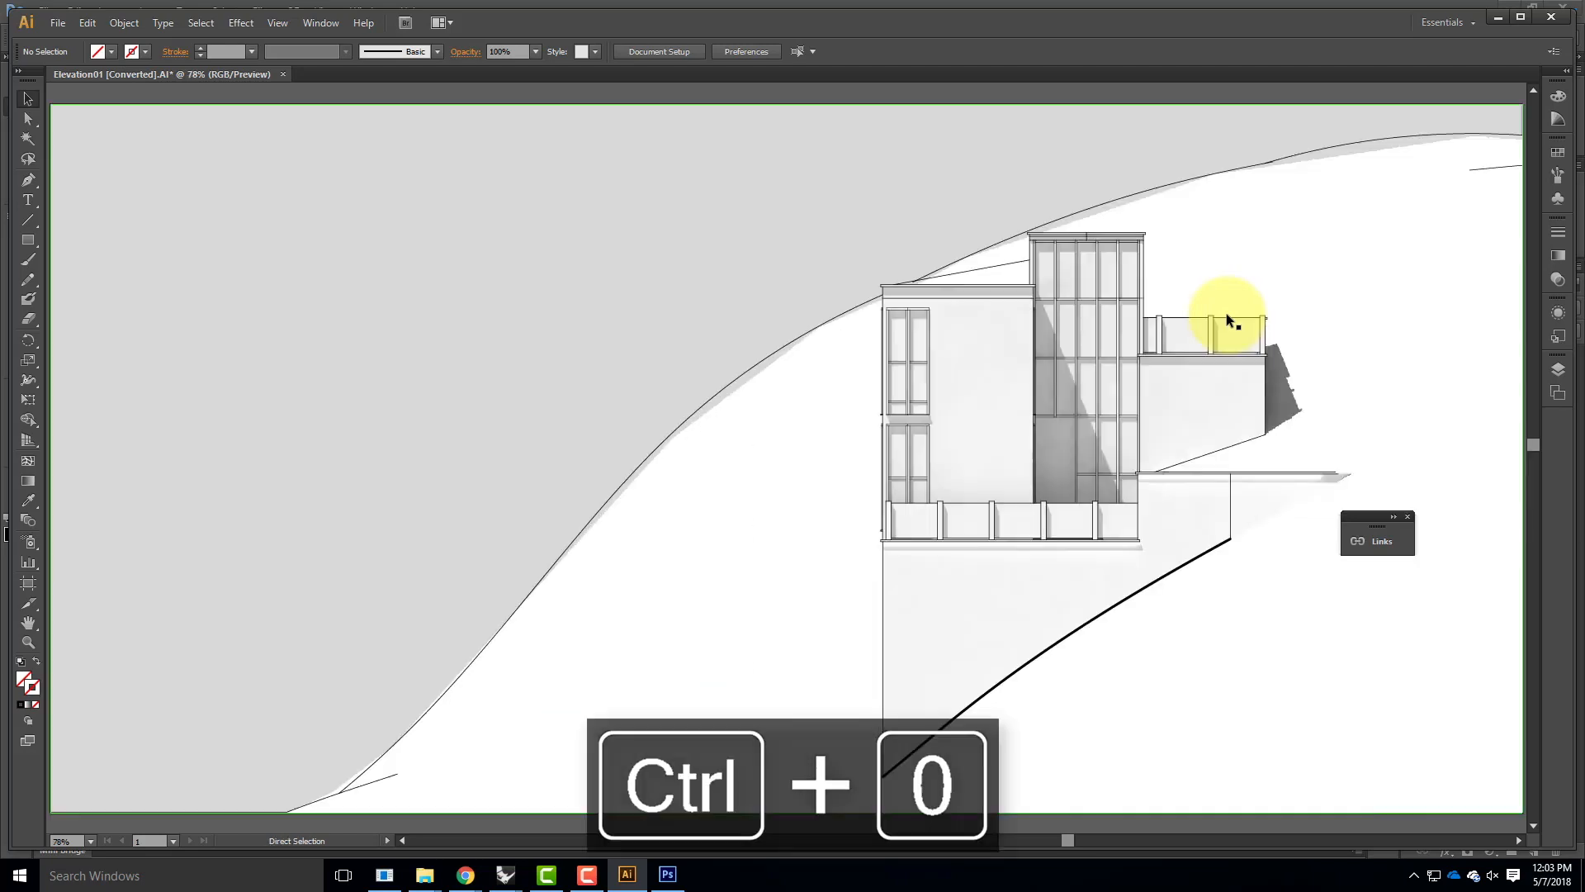
key(space)
drag(1280, 269, 980, 269)
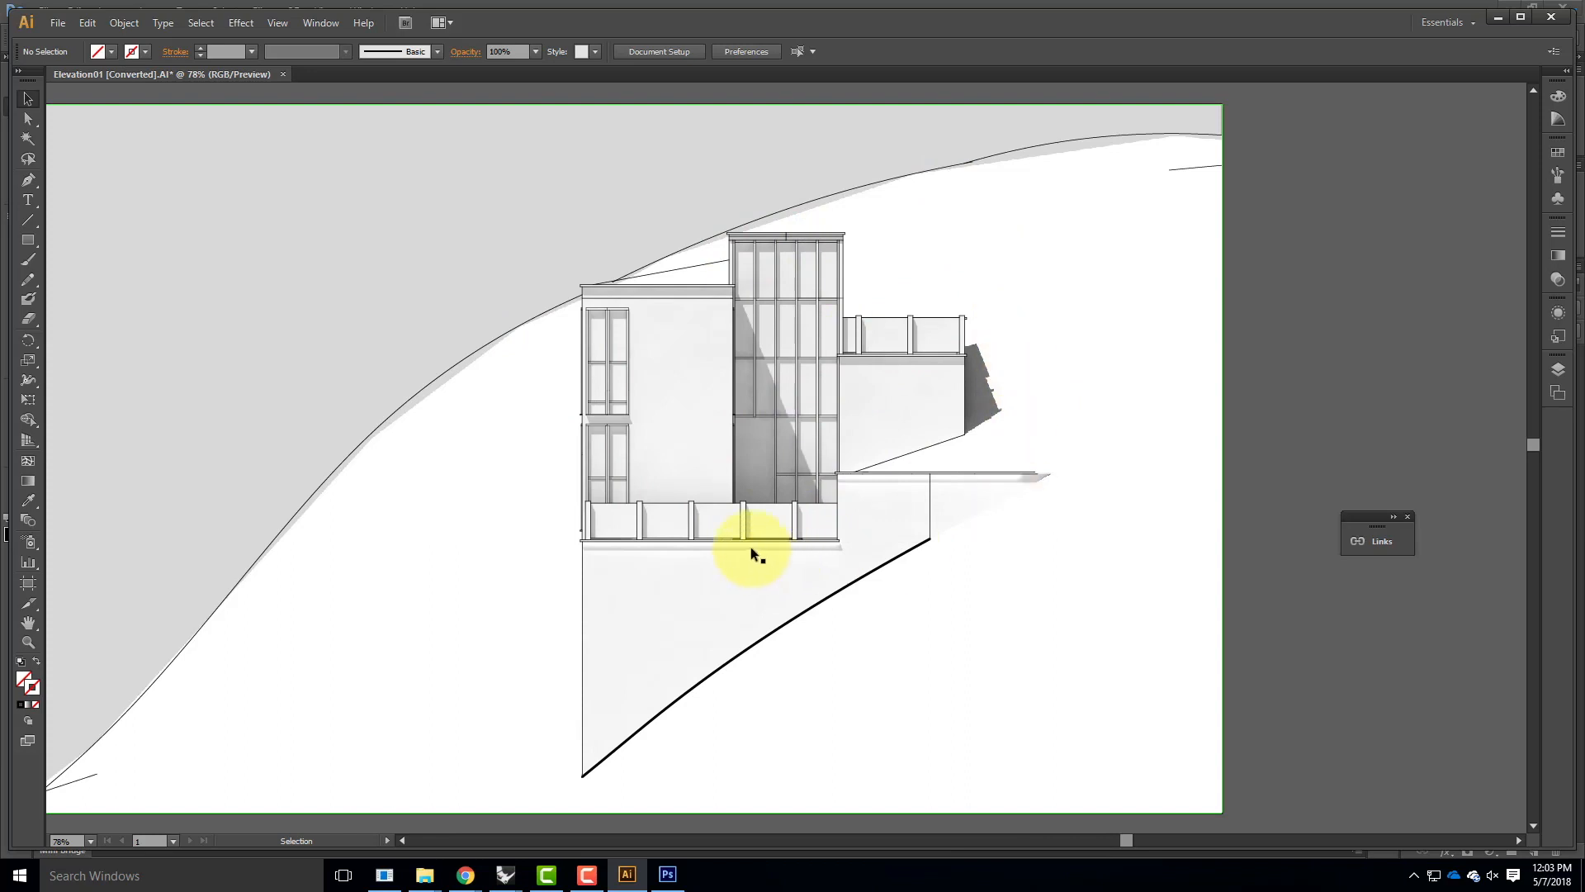
key(space)
drag(484, 432, 691, 418)
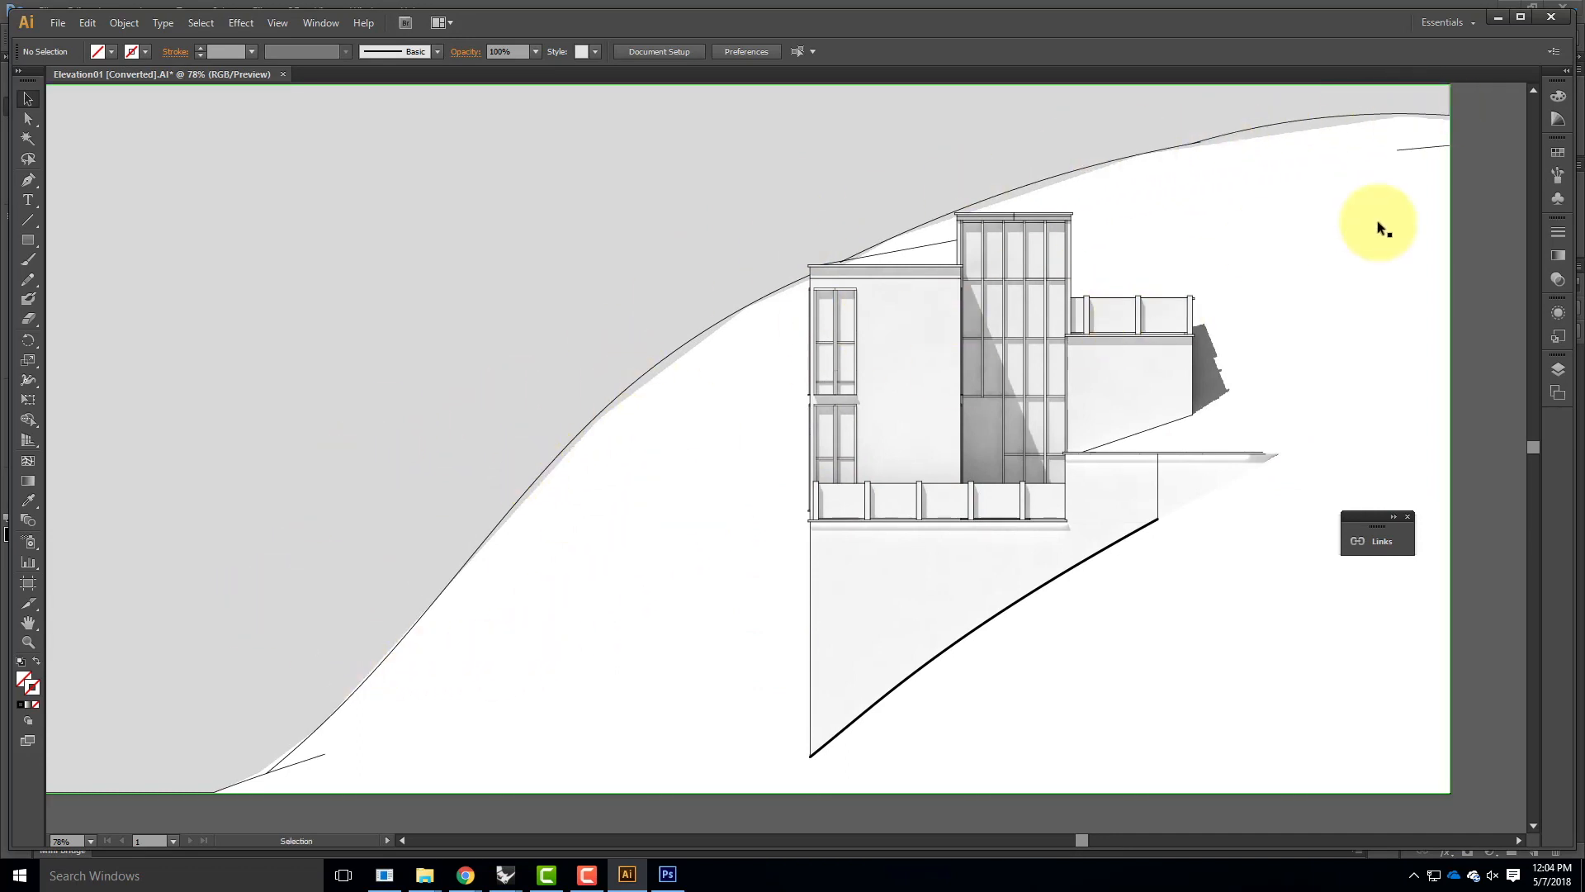
key(ctrl+0)
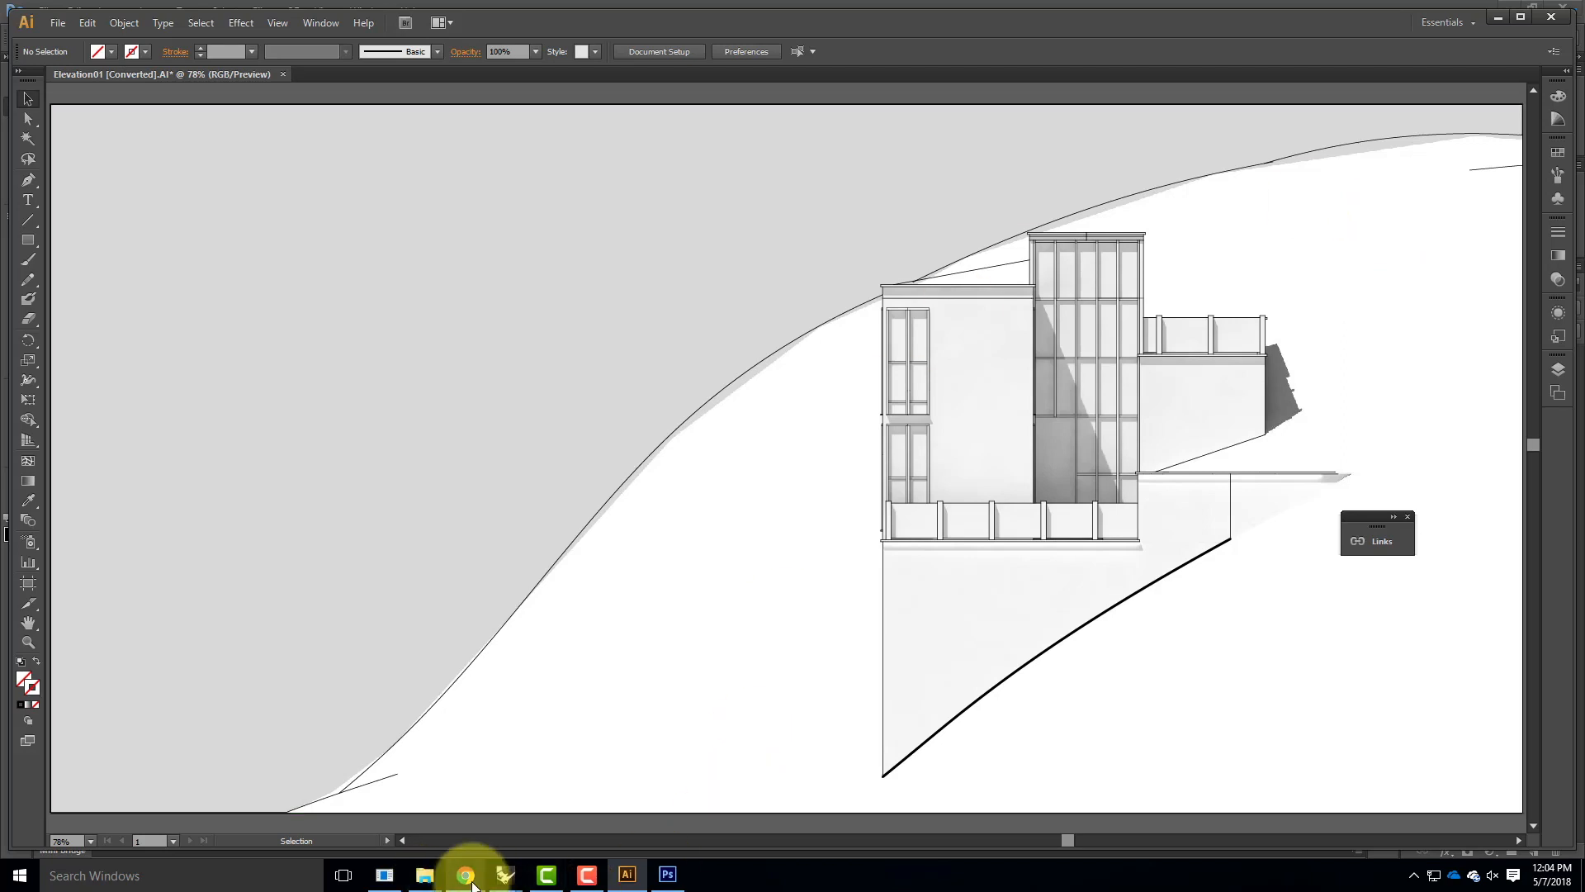
Step: Switch to Chrome and open the Assembly 10.8 [Elevations from Rhino] tutorial on the Digital Tools For Designers & Architects site
mouse_move(469, 876)
click(518, 810)
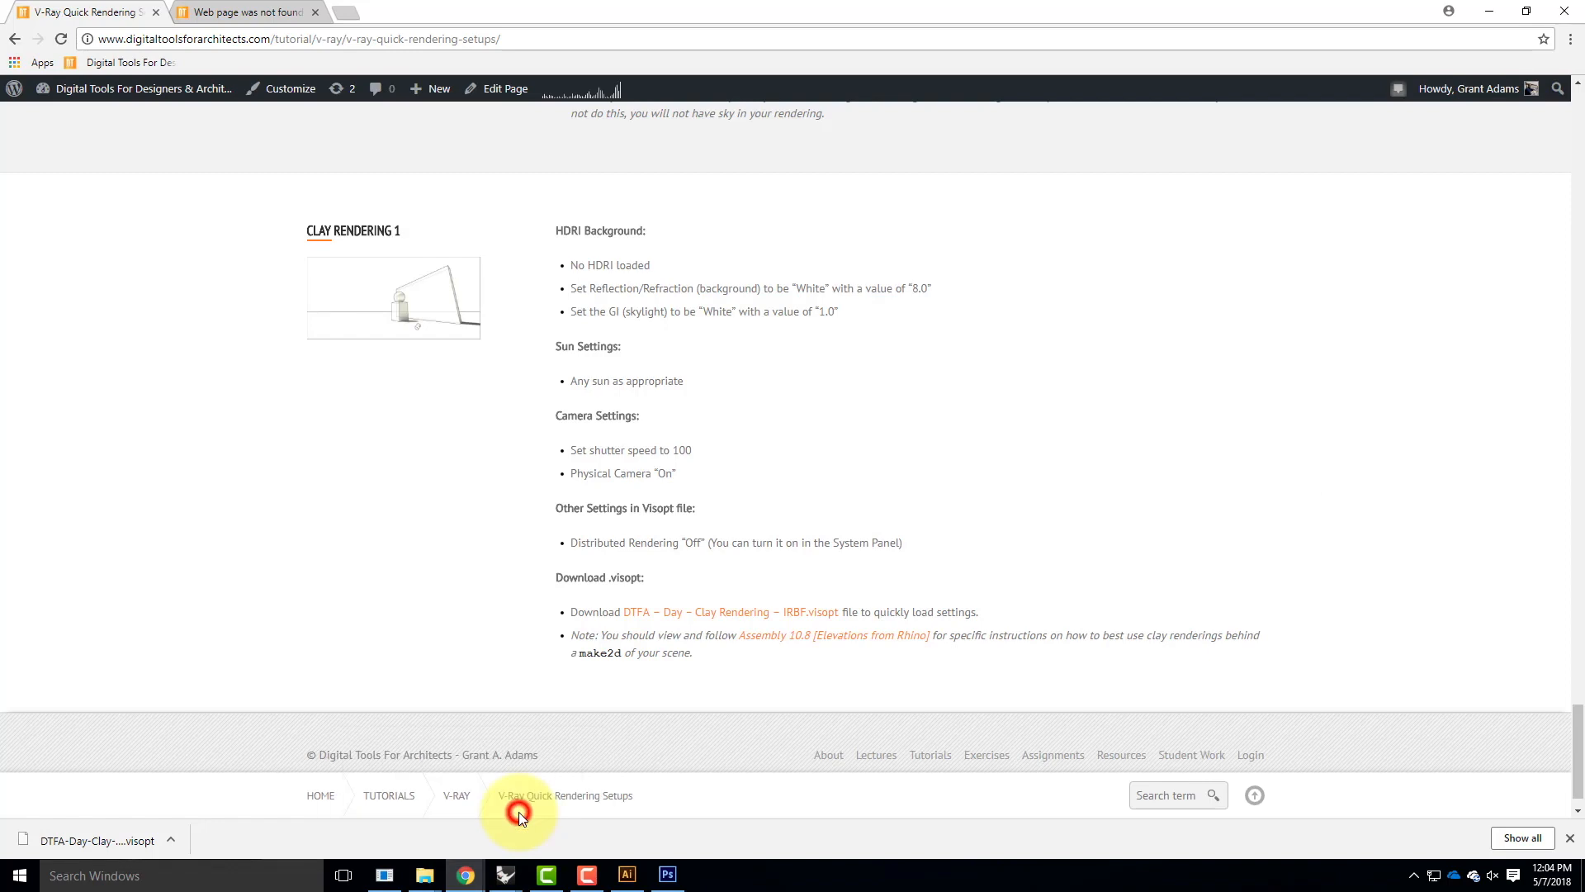
click(211, 12)
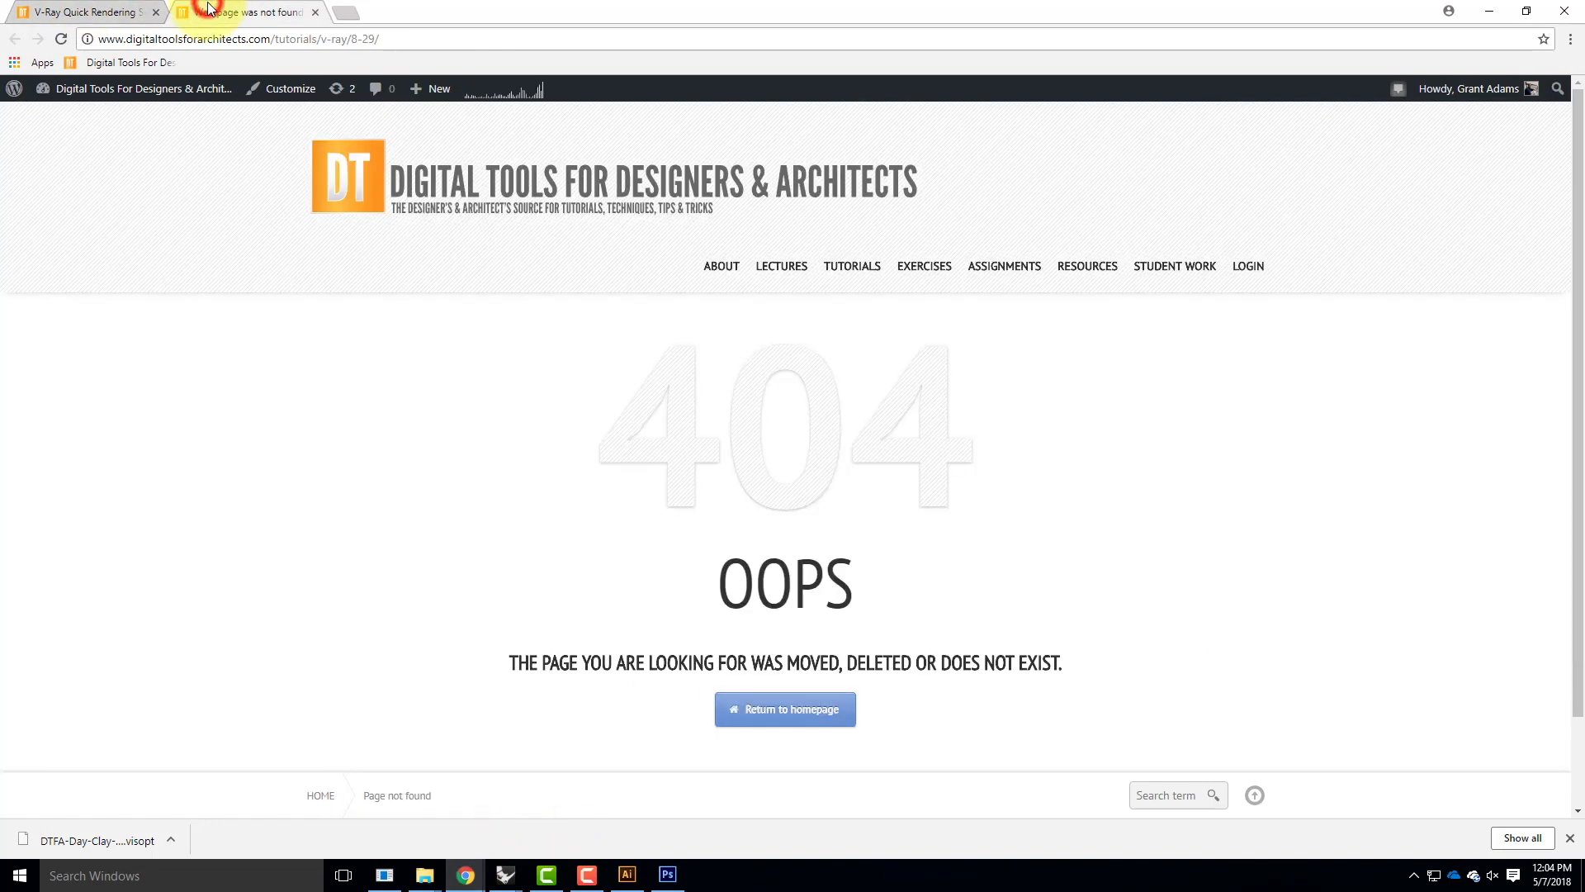
click(131, 12)
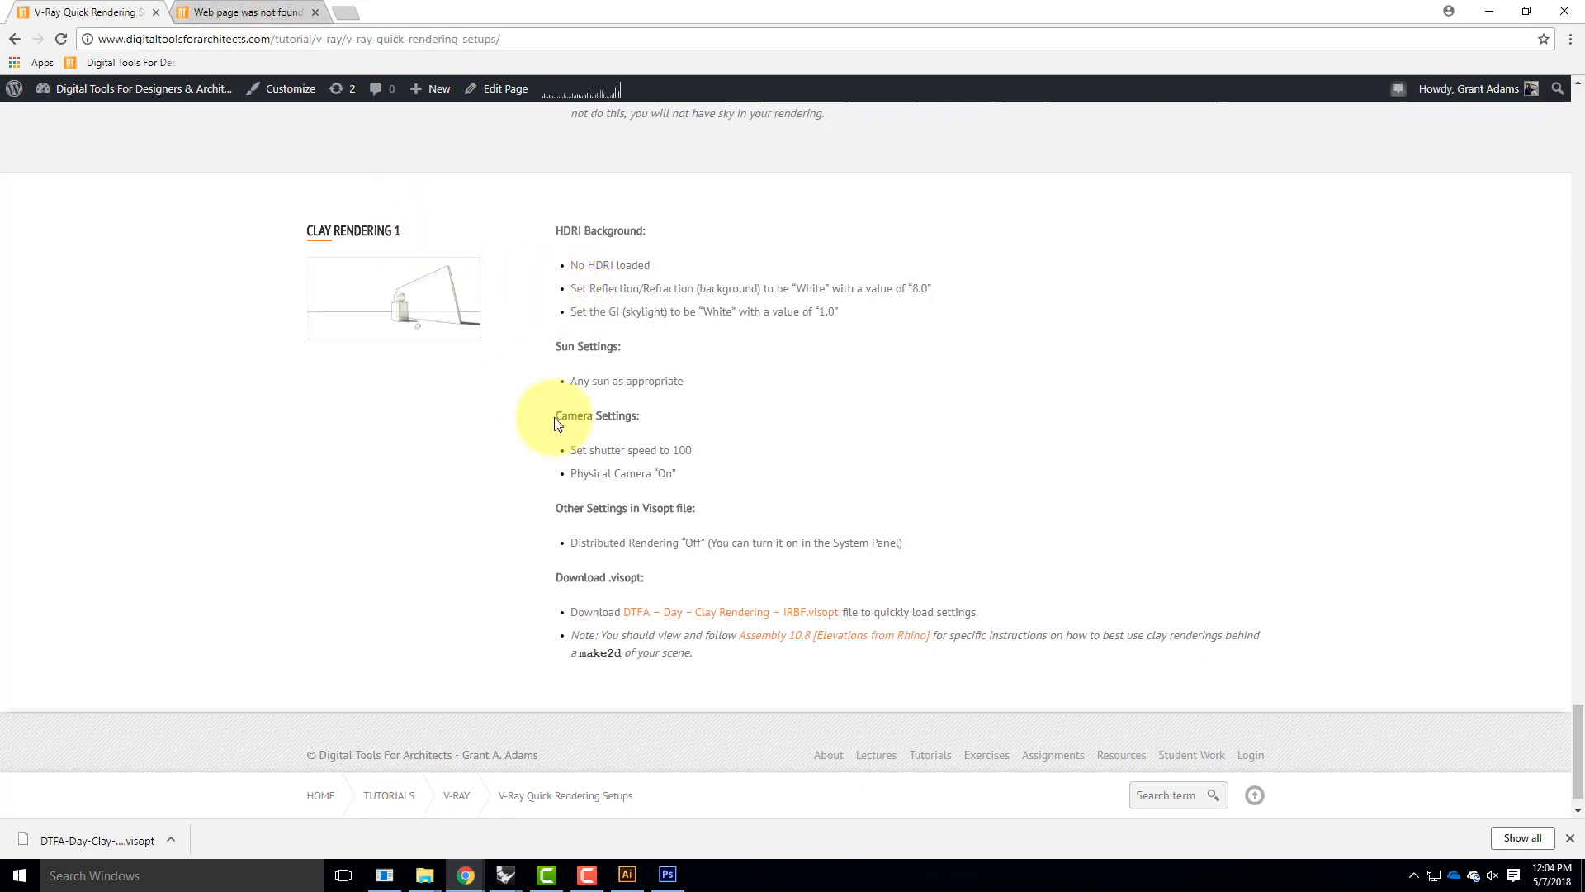
scroll(555, 424, up, 6)
scroll(554, 418, up, 10)
click(234, 12)
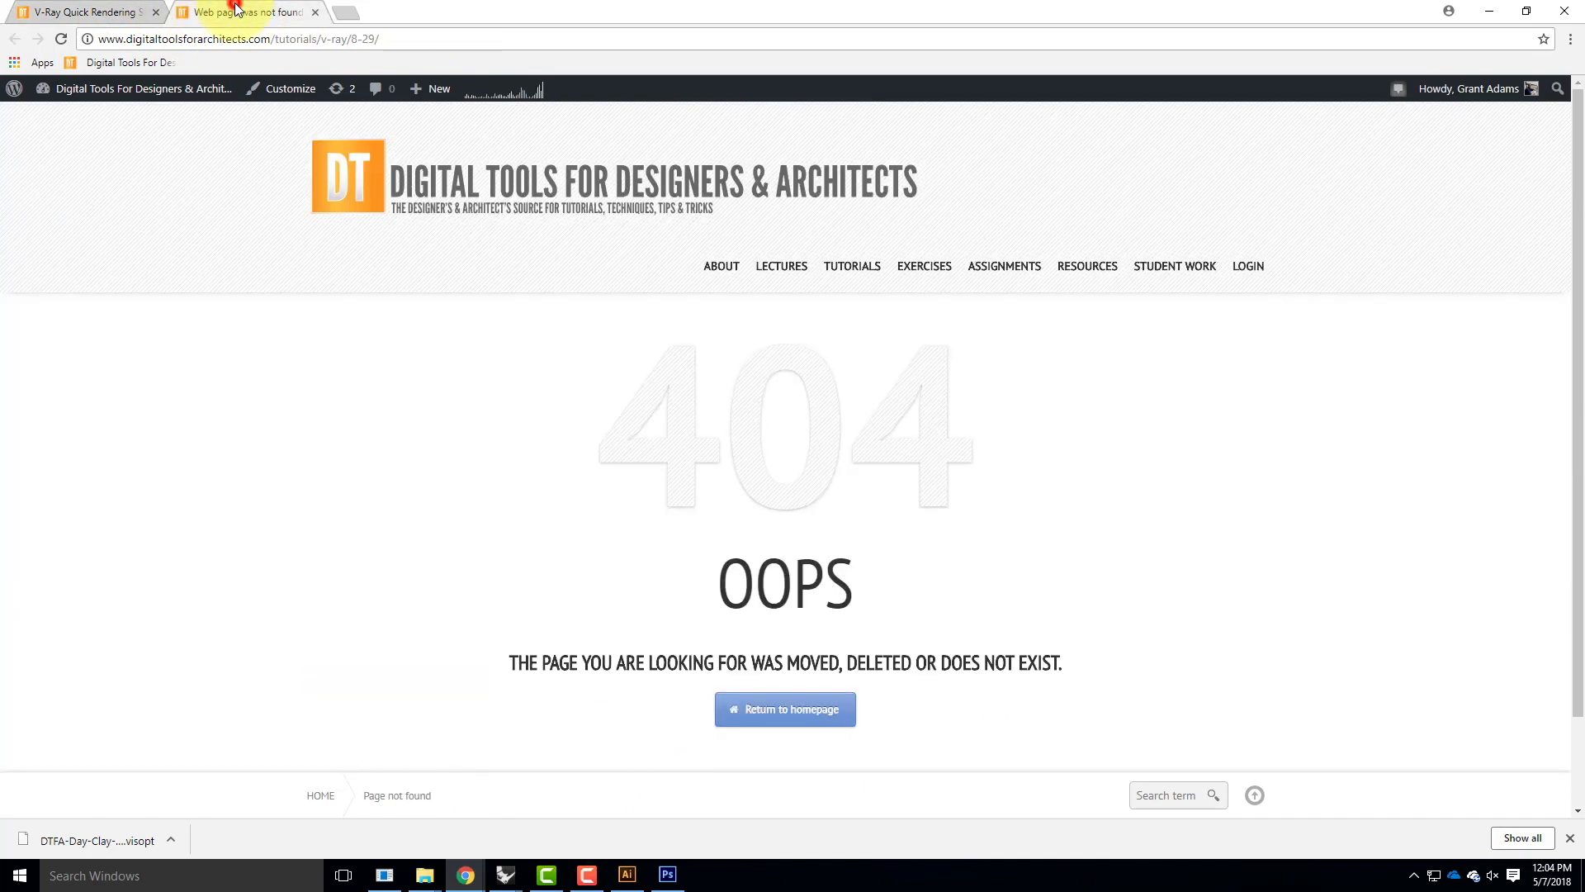
mouse_move(859, 275)
mouse_move(793, 635)
scroll(721, 684, down, 2)
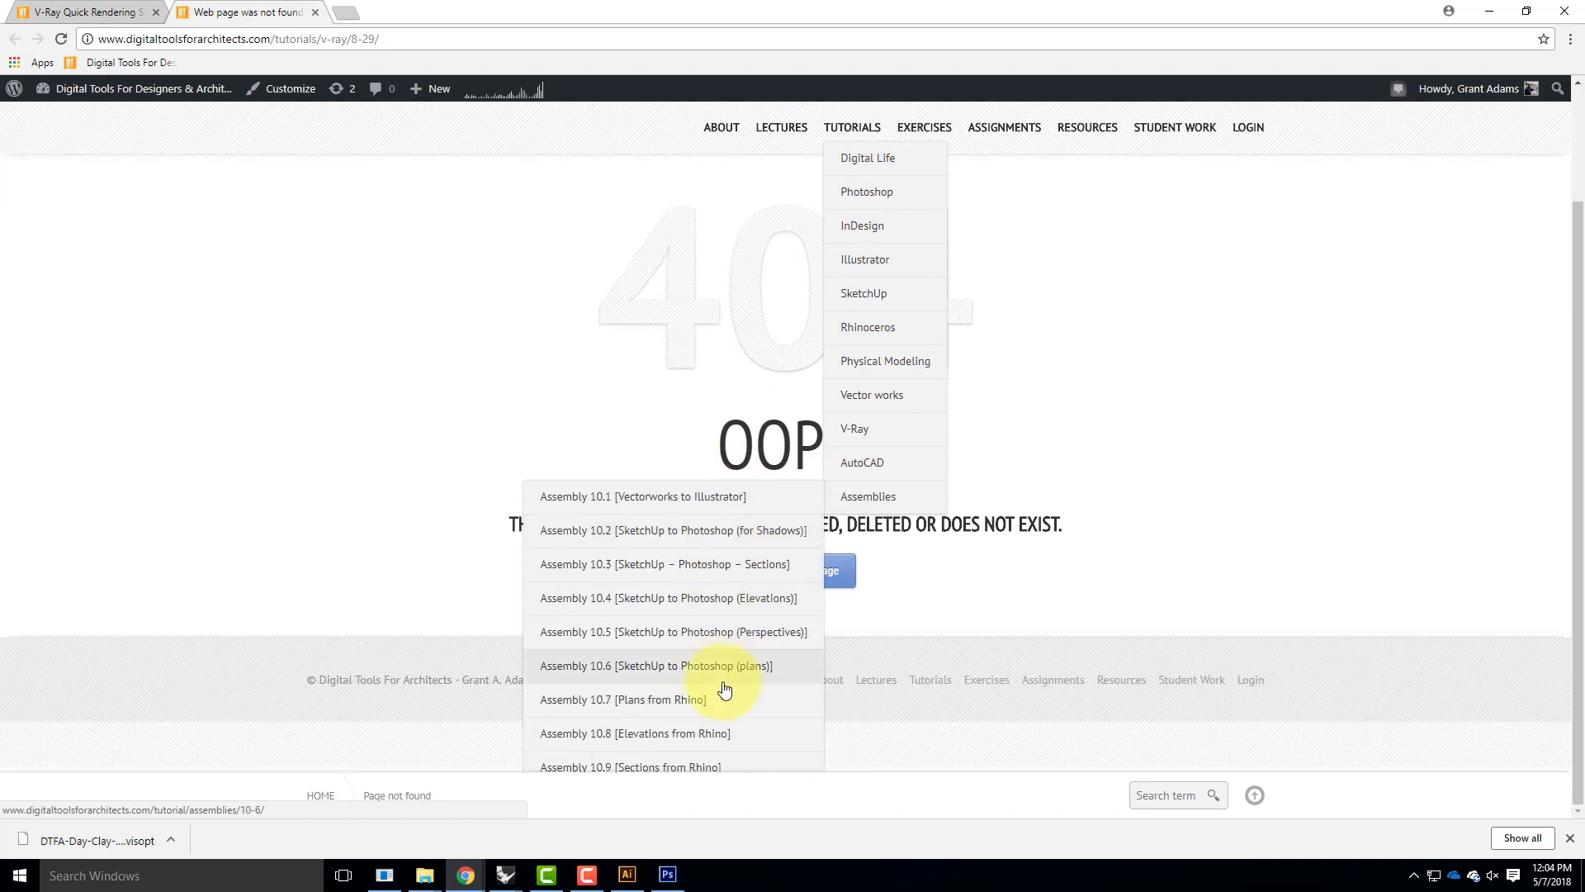
click(655, 737)
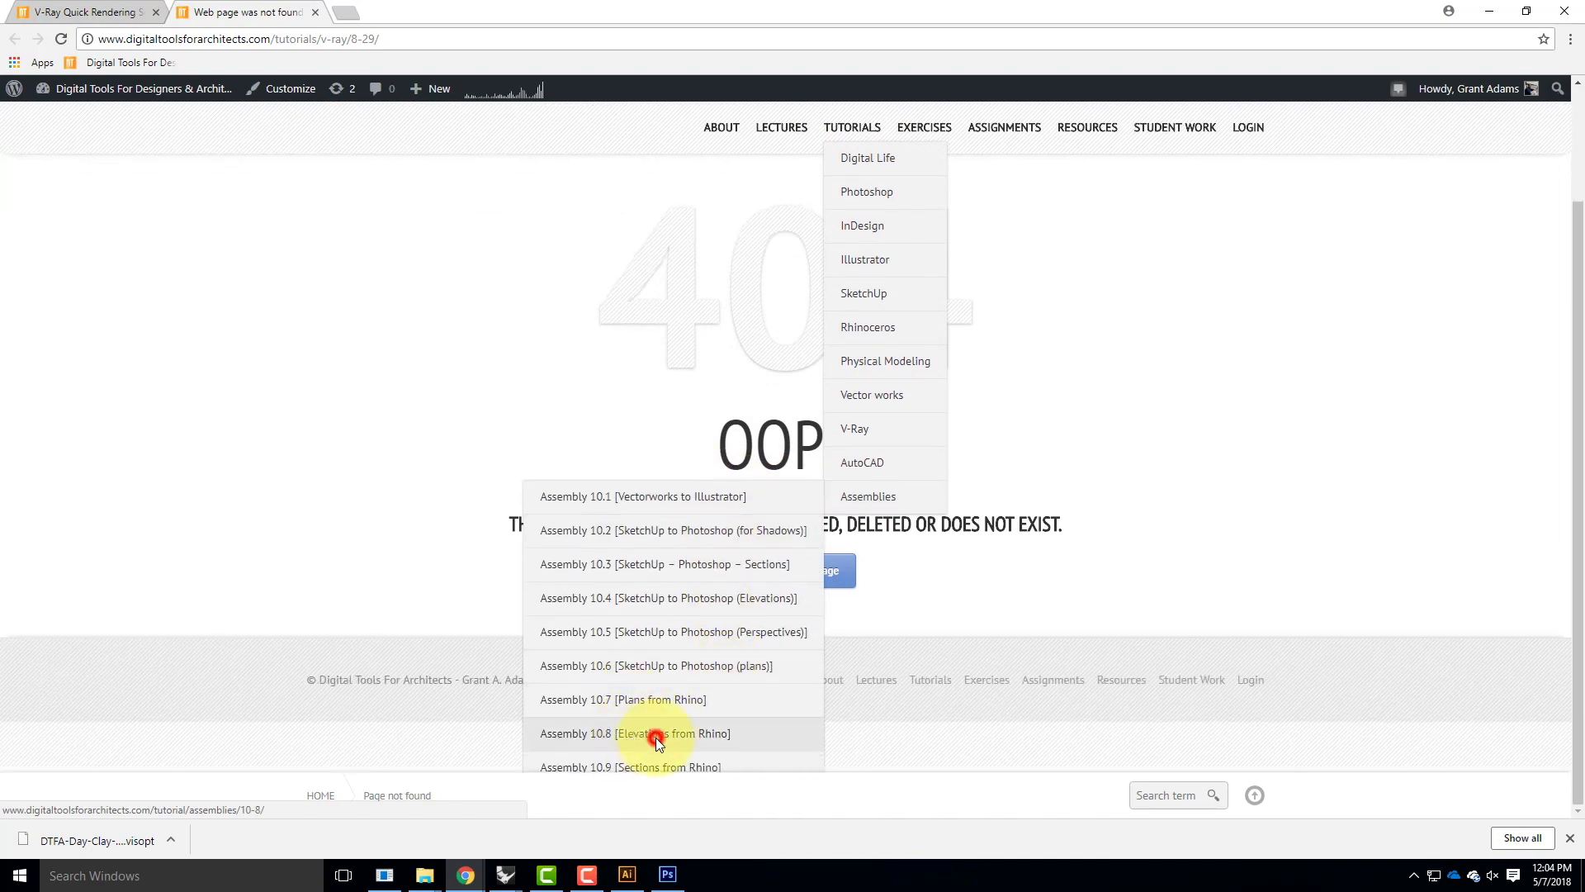
Step: Read through the Assembly 10.8 instructions down to the background texture and contour line steps, and return to the Illustrator drawing
scroll(773, 383, down, 12)
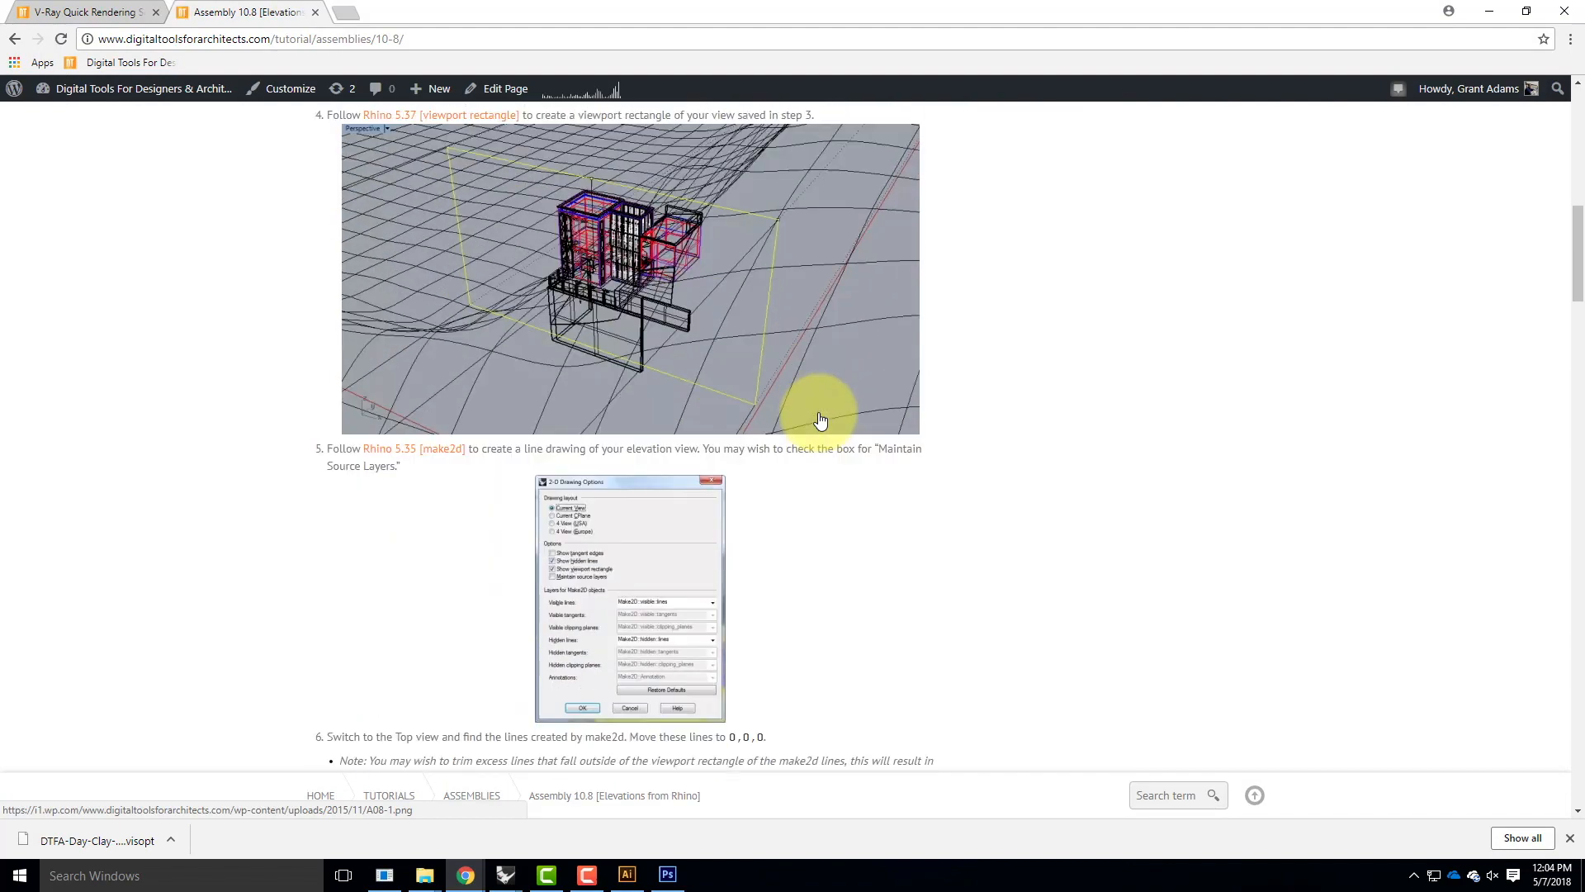
scroll(820, 421, down, 14)
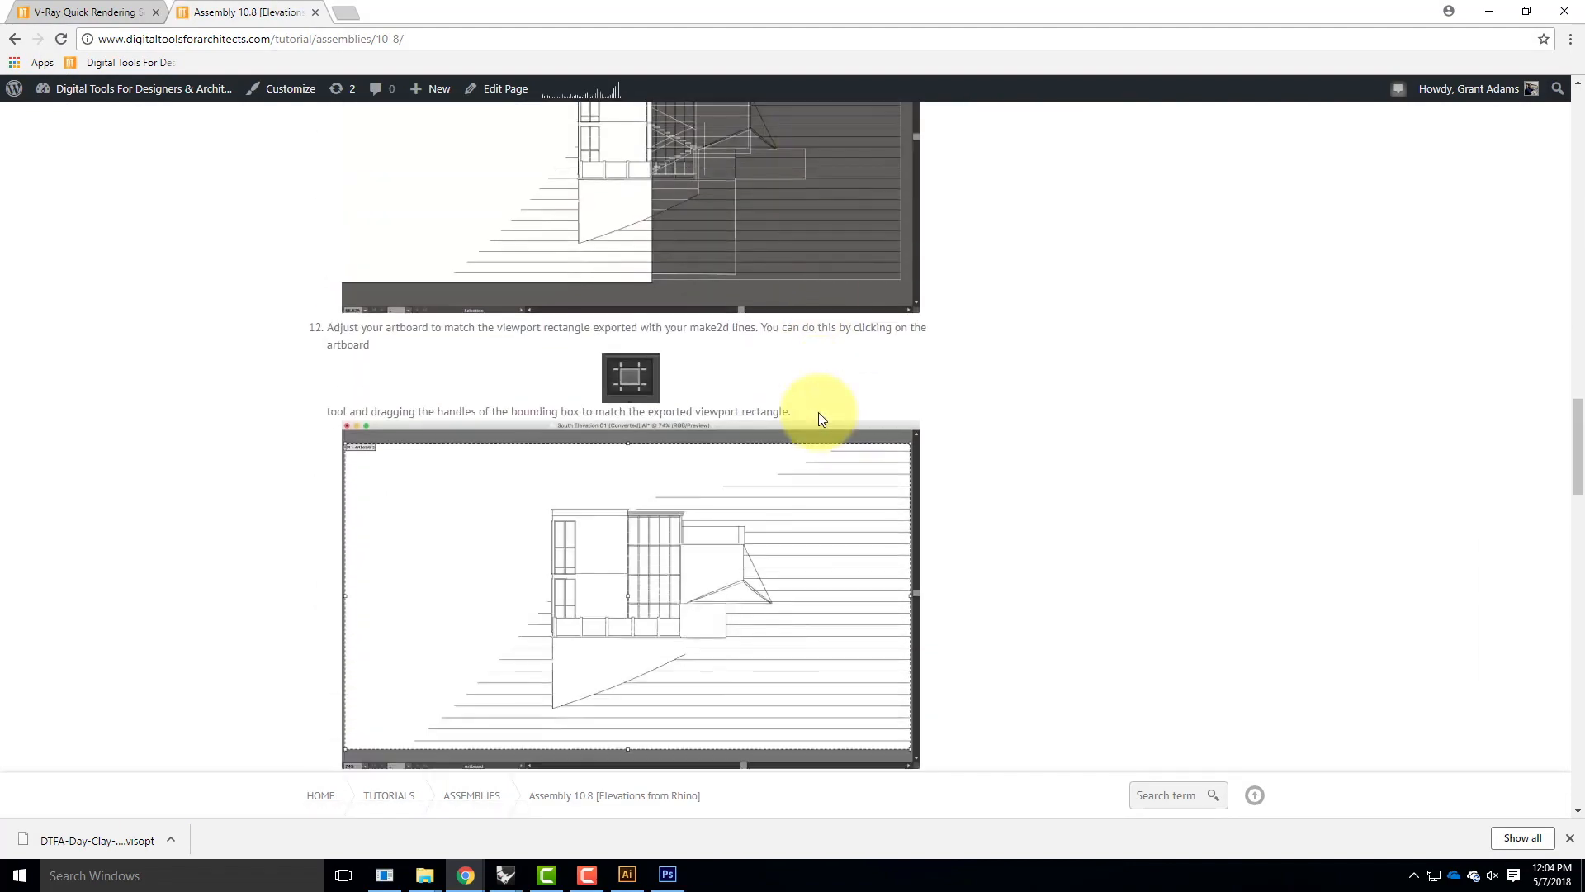
scroll(820, 421, down, 12)
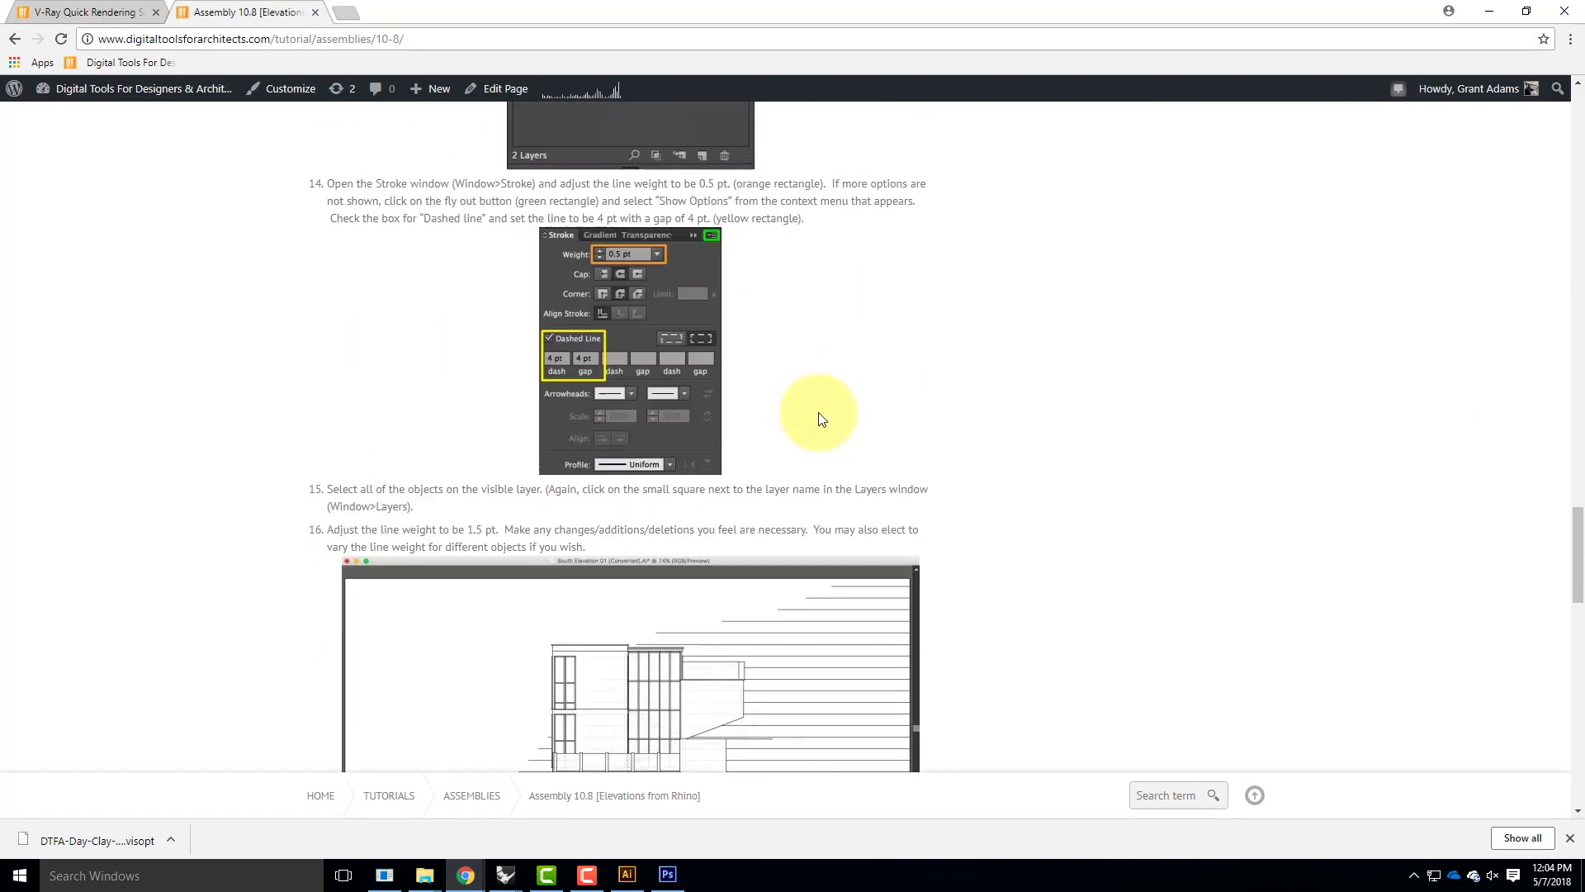
scroll(819, 413, down, 11)
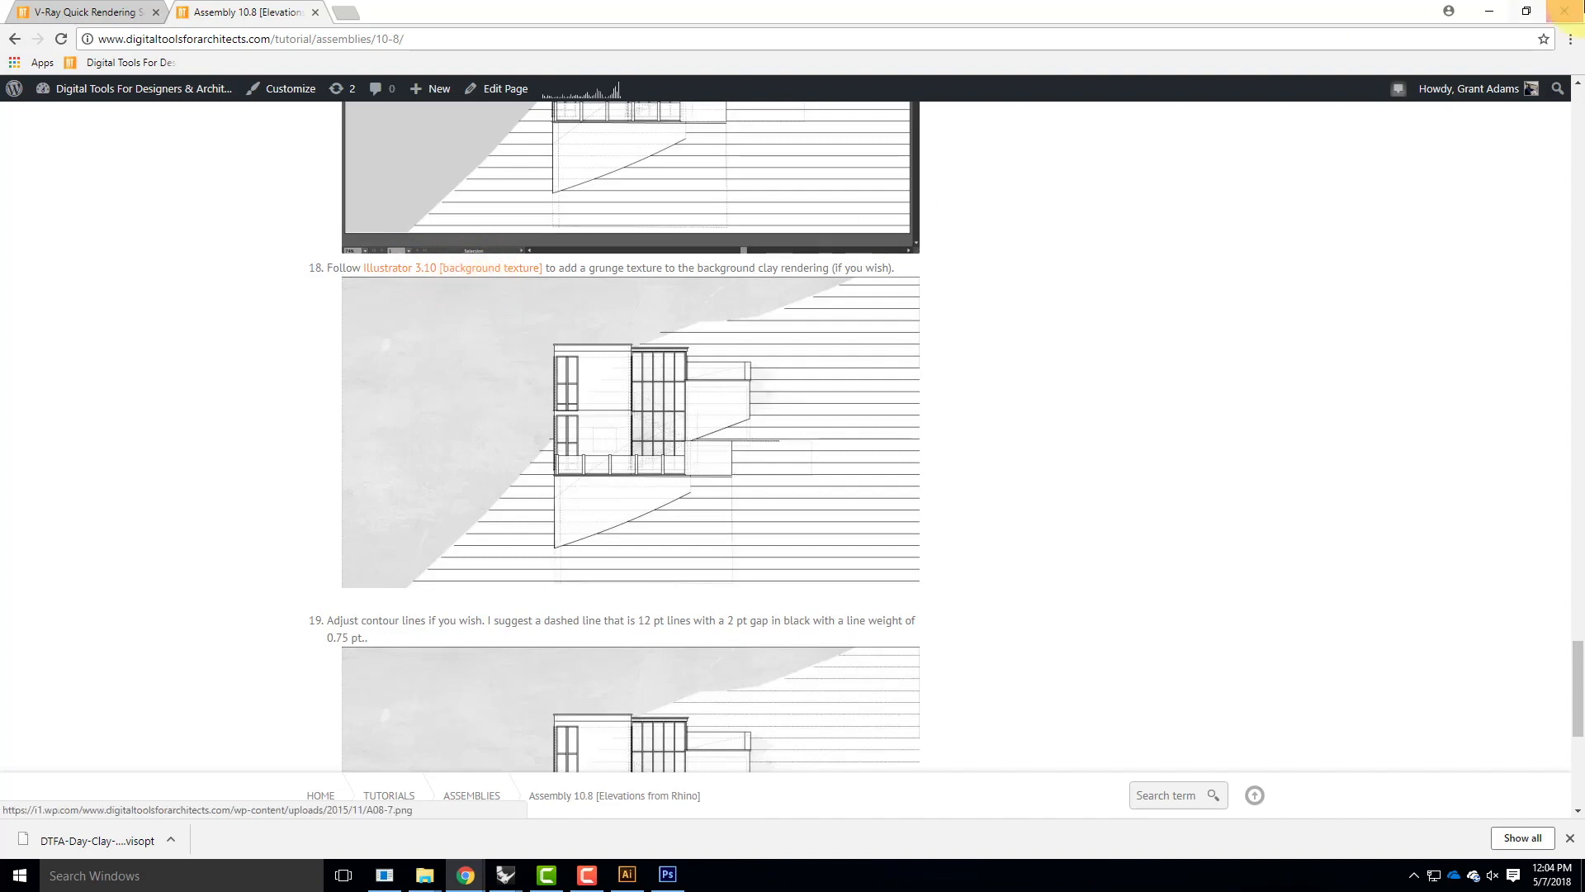
click(1490, 11)
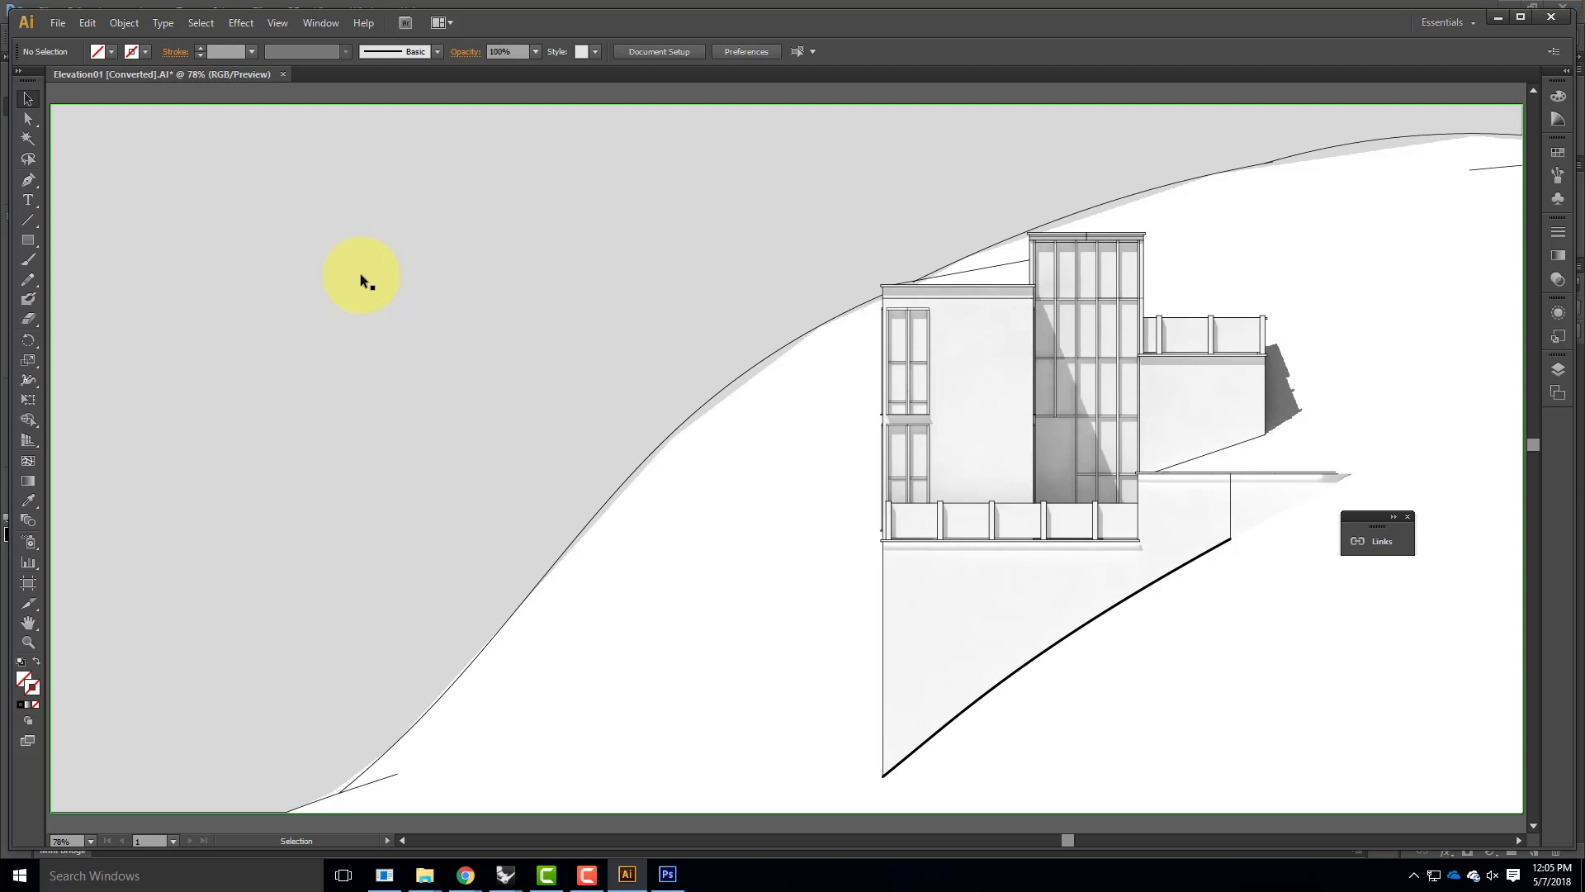
Step: Create an opacity mask on the black-and-white clay render and enter the mask for editing
click(1558, 369)
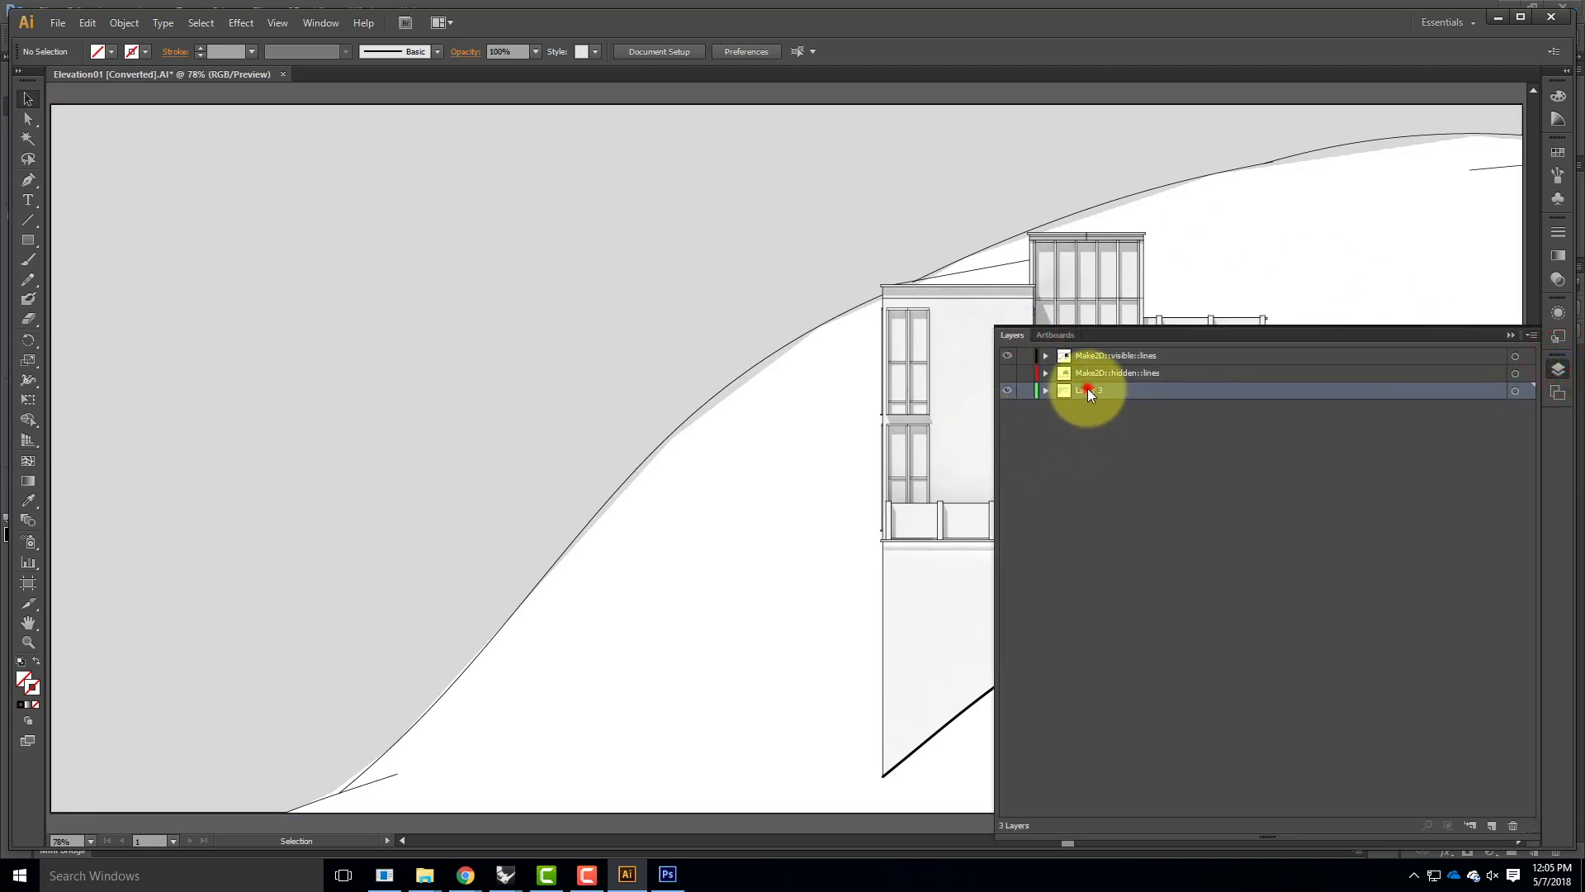
click(869, 177)
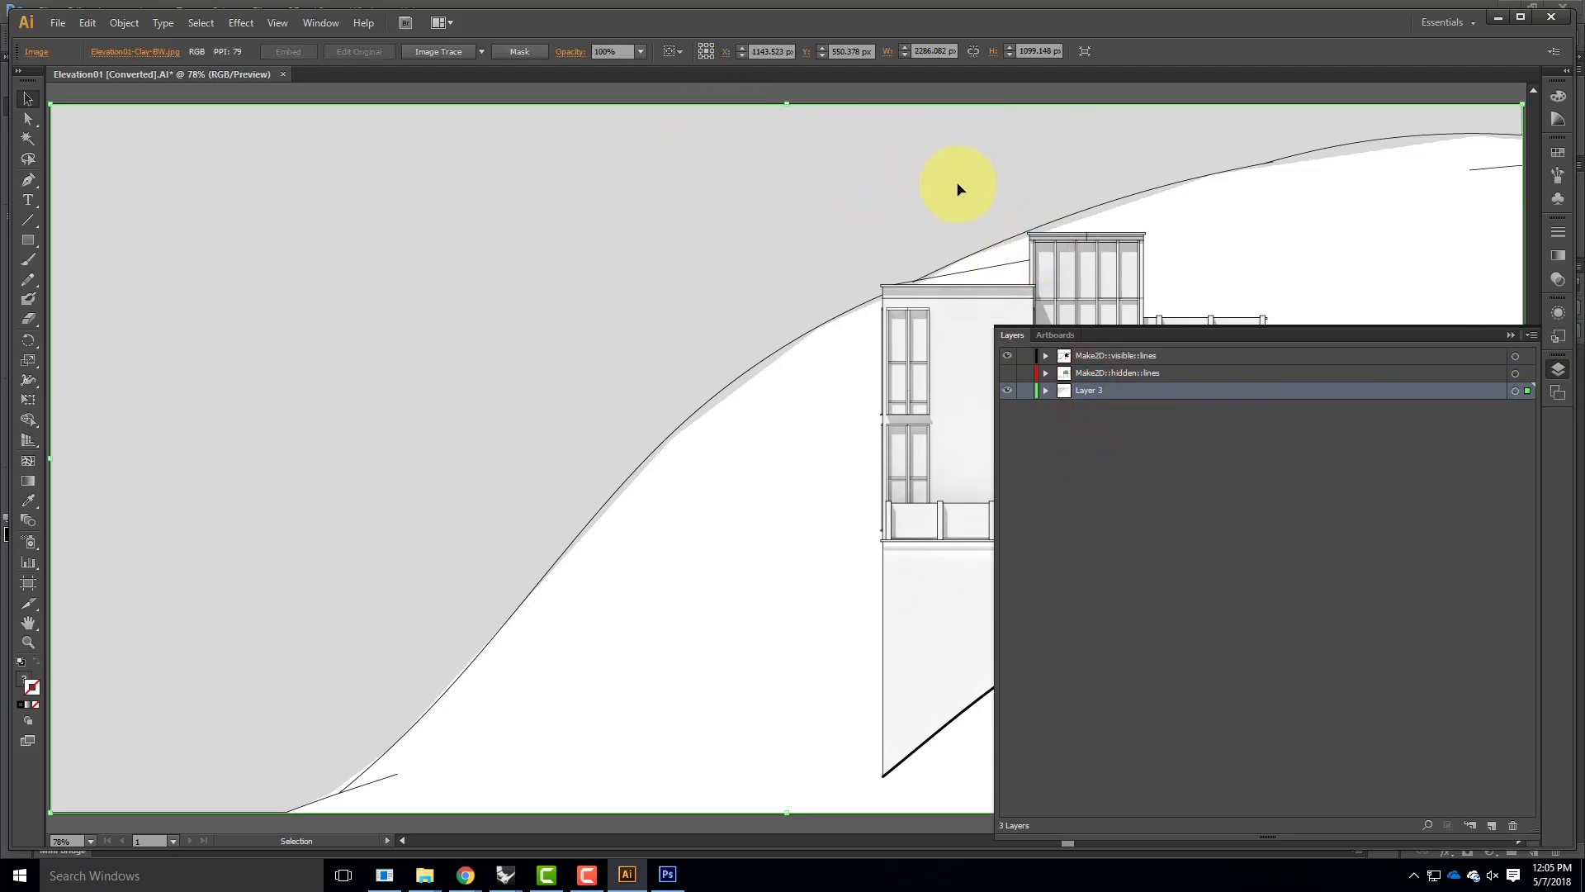
click(1558, 281)
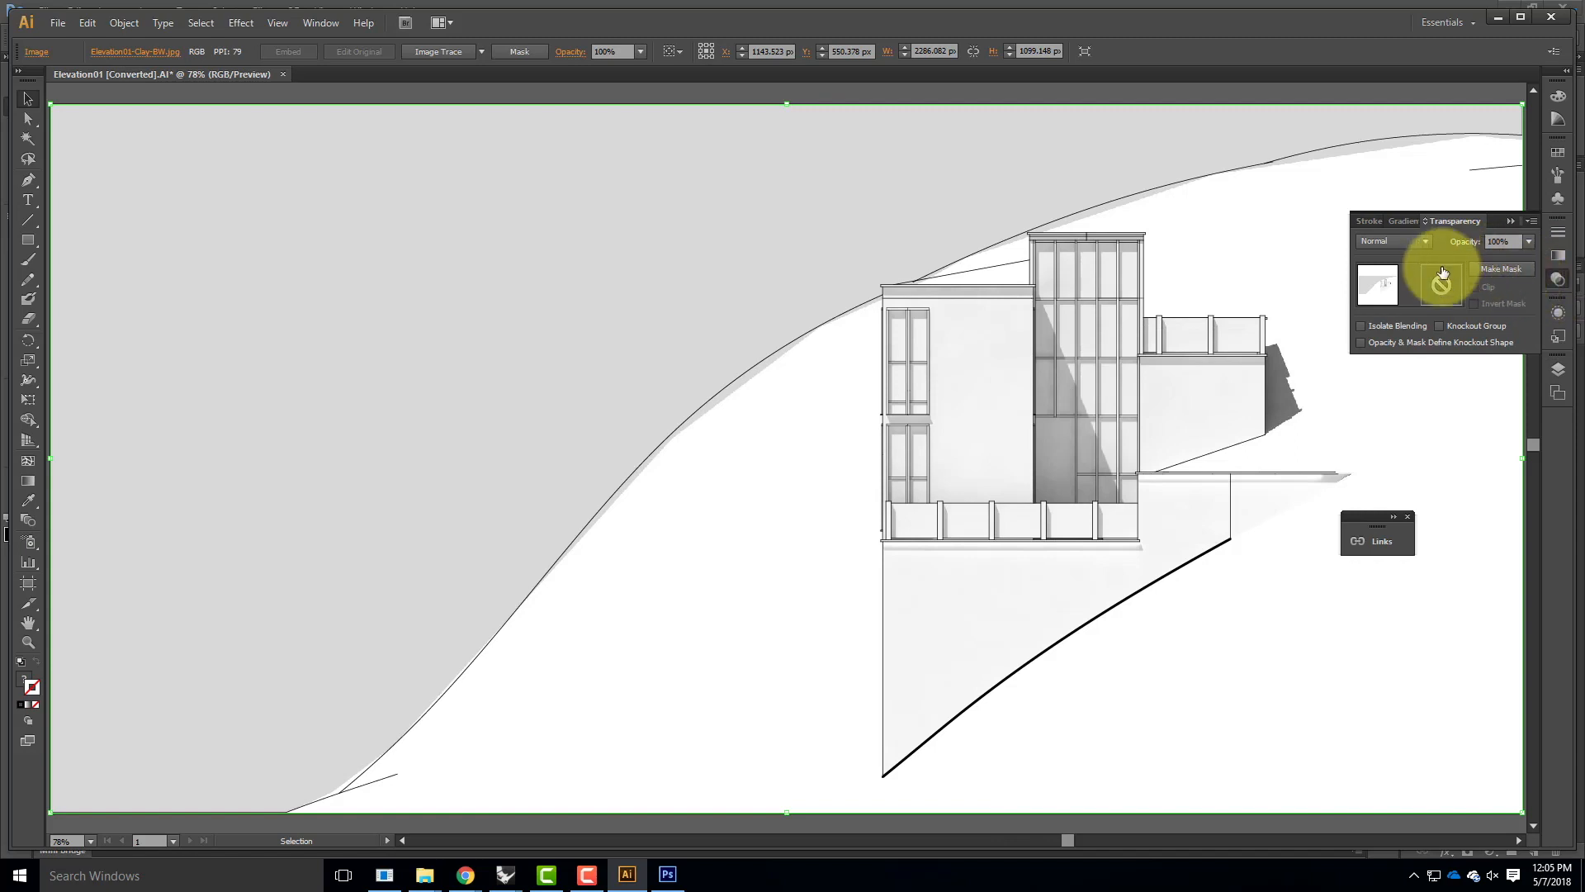
click(1504, 269)
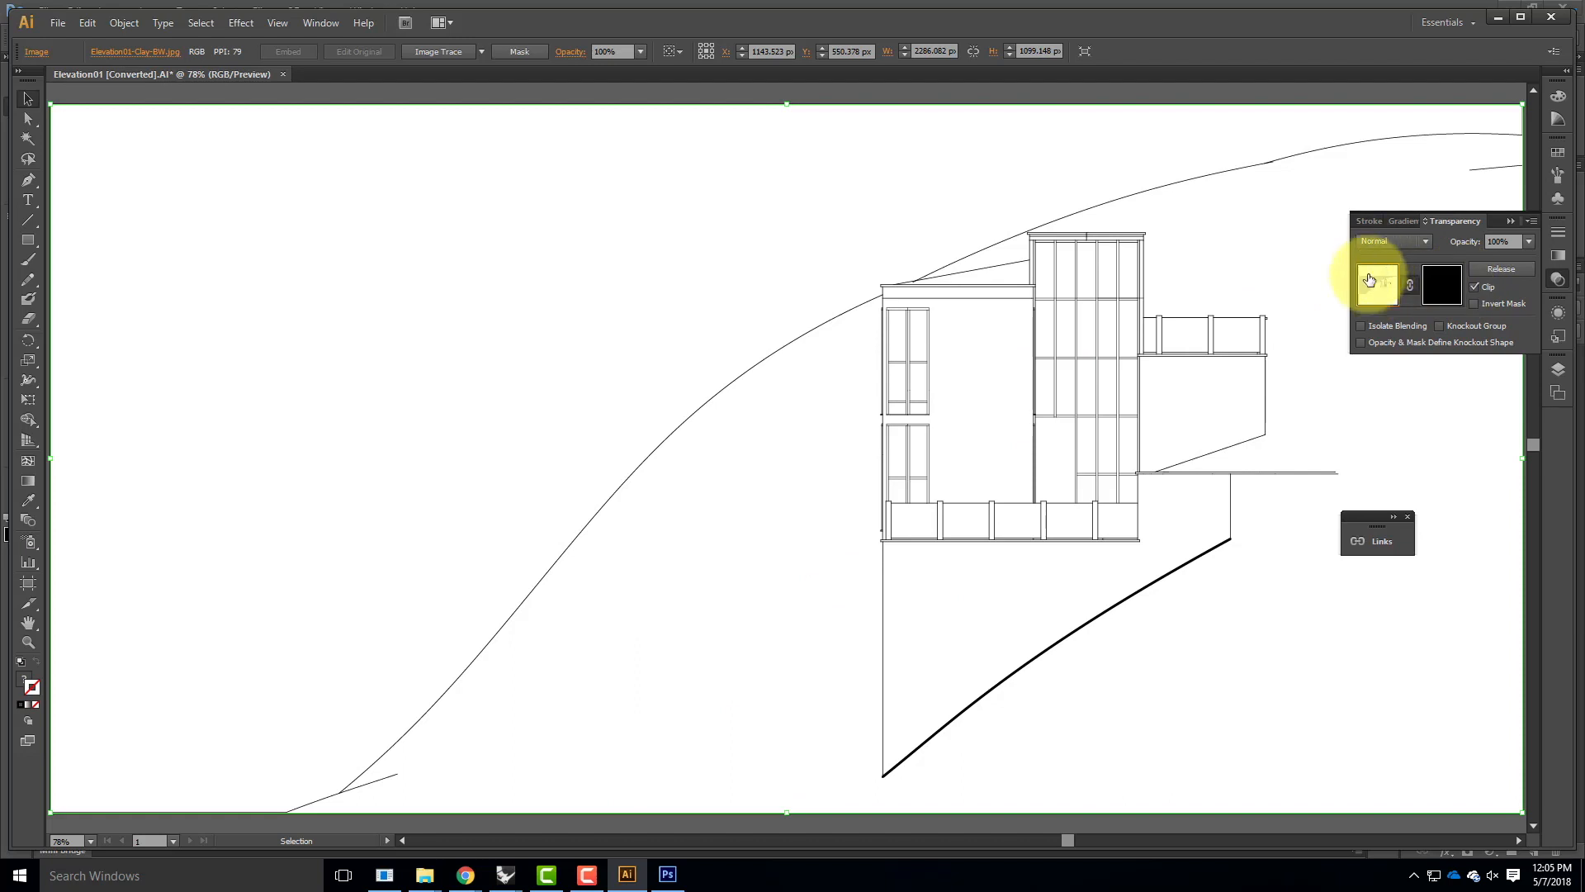
click(1443, 284)
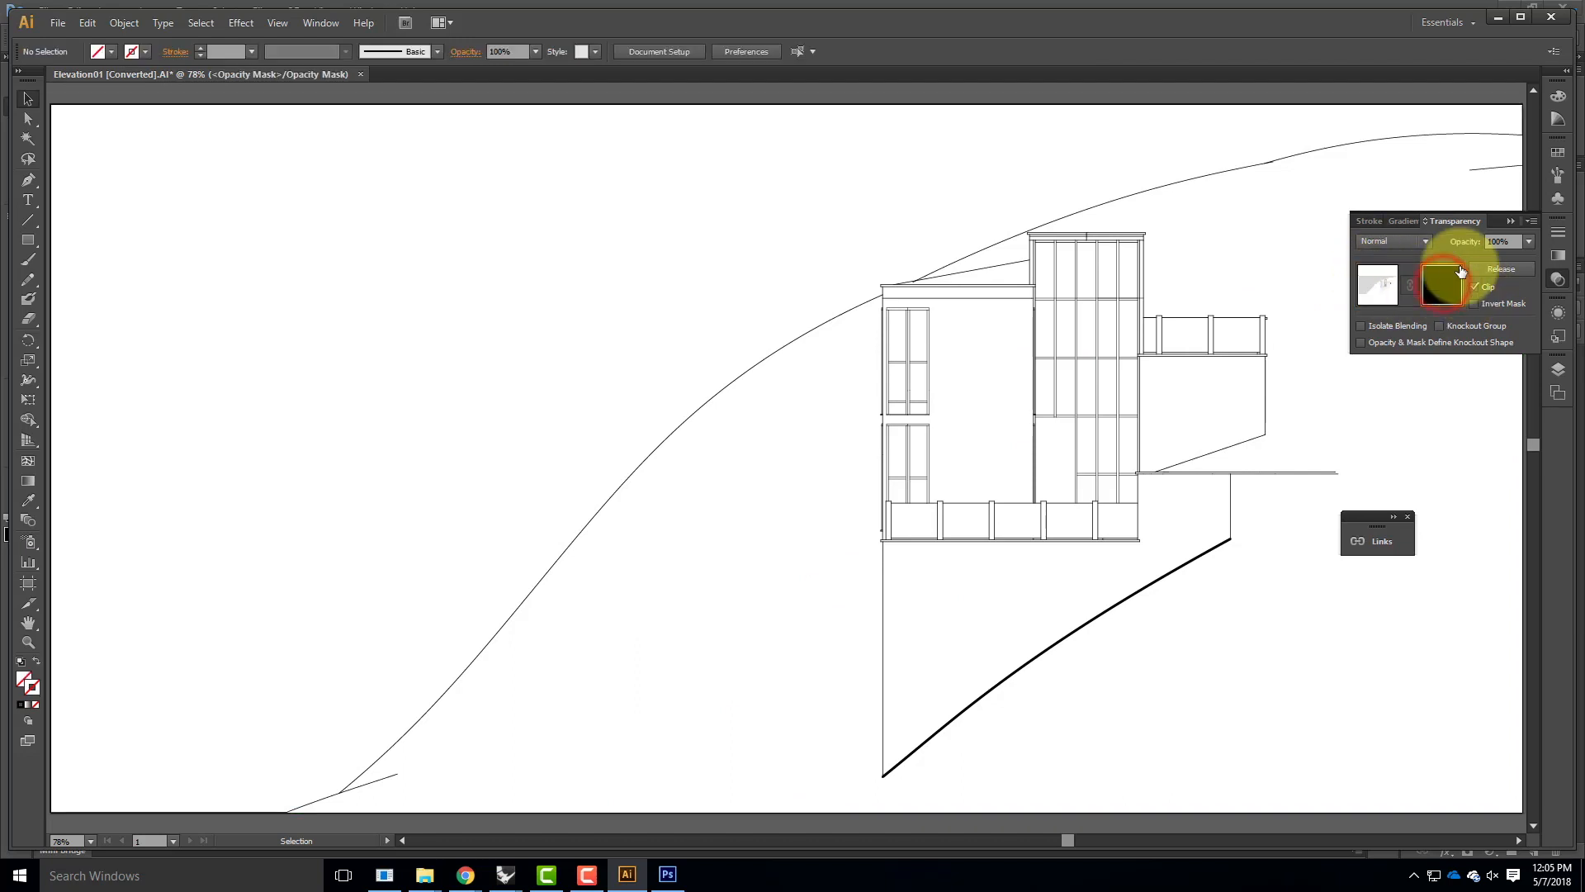
Step: Start placing a file into the opacity mask and browse to the Grunge Textures folder inside Resources
click(58, 23)
click(87, 292)
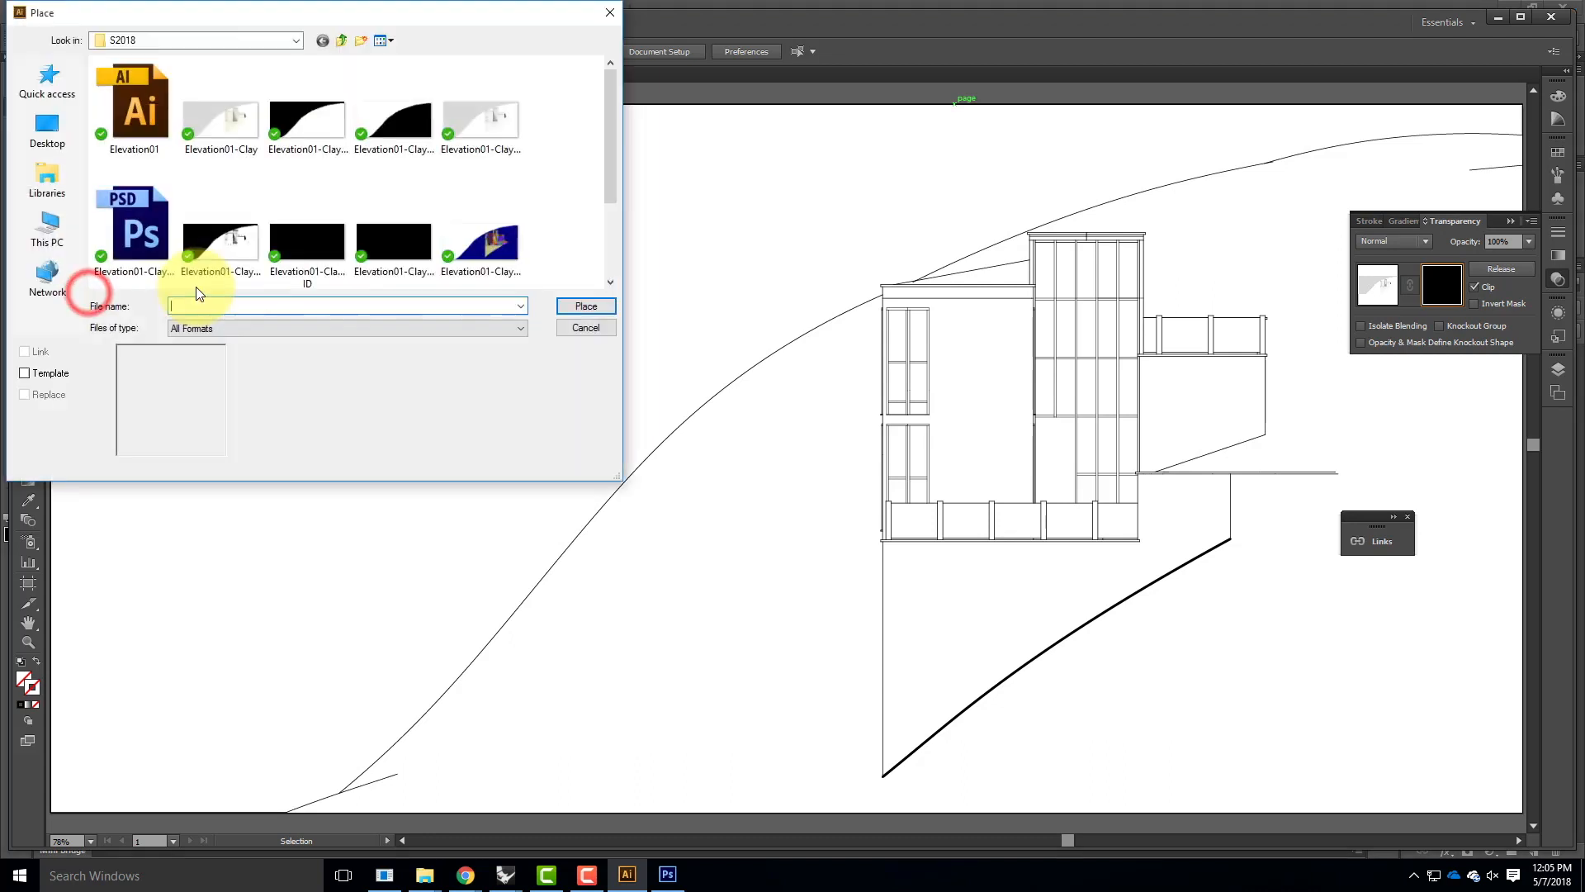
click(251, 46)
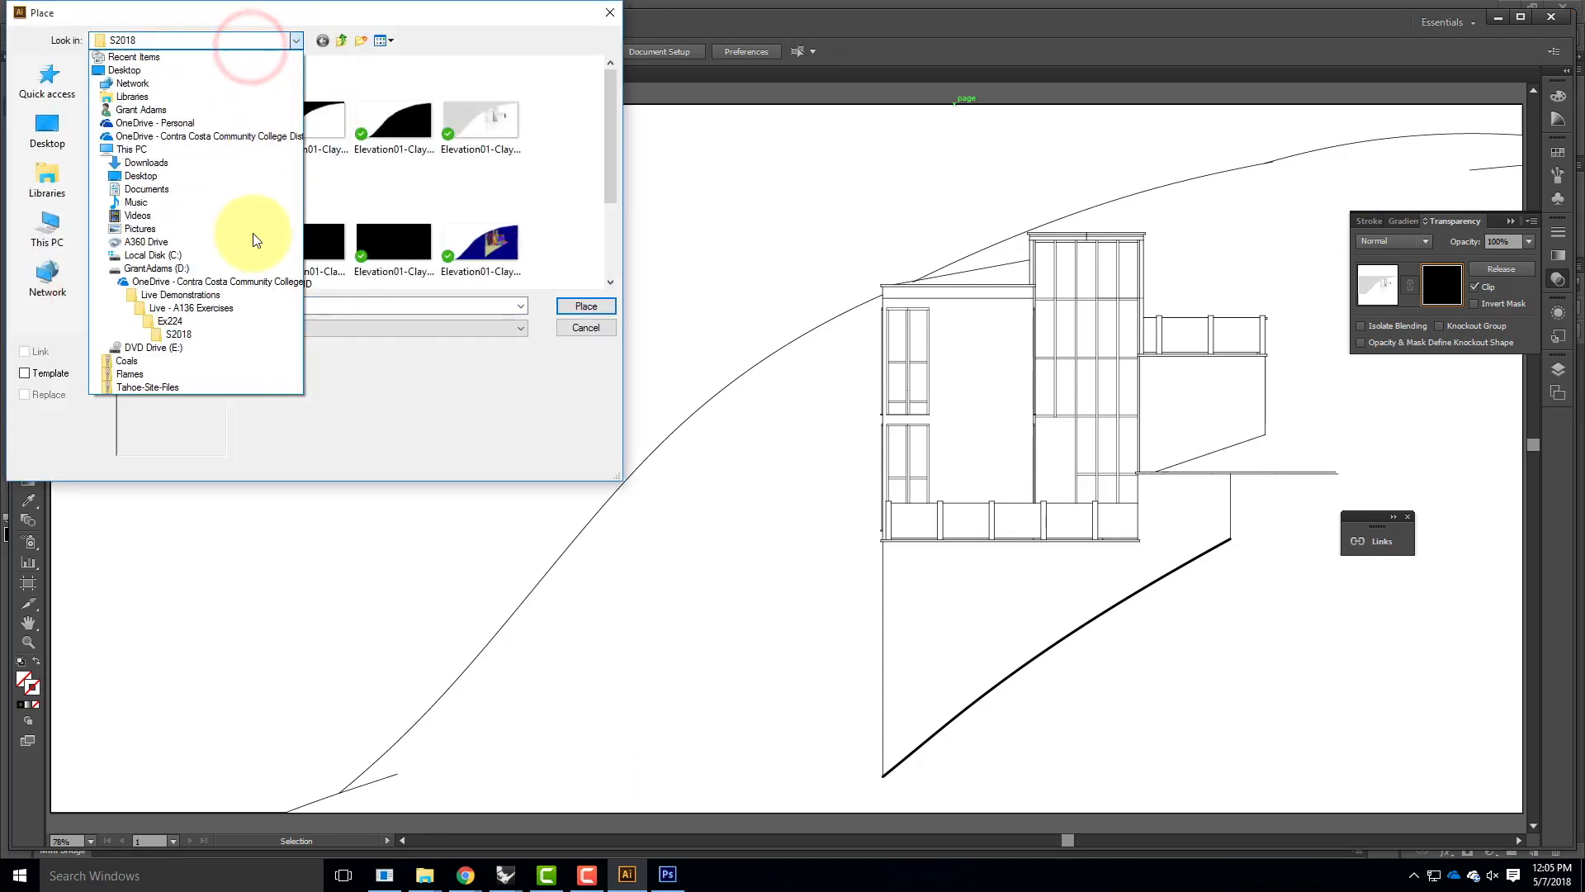
click(165, 282)
scroll(159, 169, down, 2)
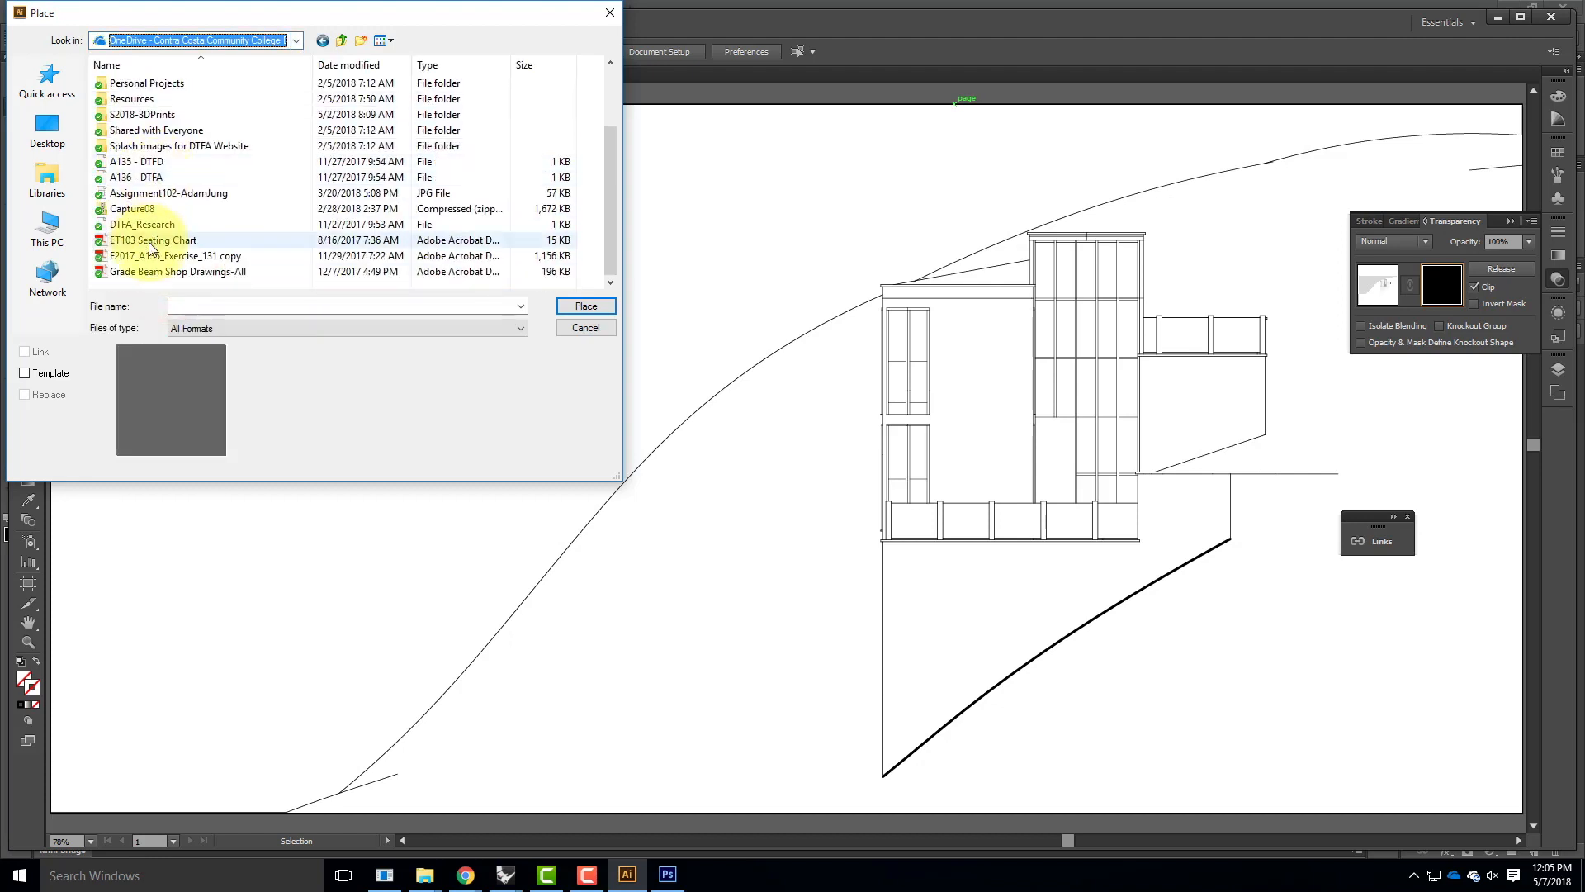
scroll(136, 198, up, 2)
double_click(129, 179)
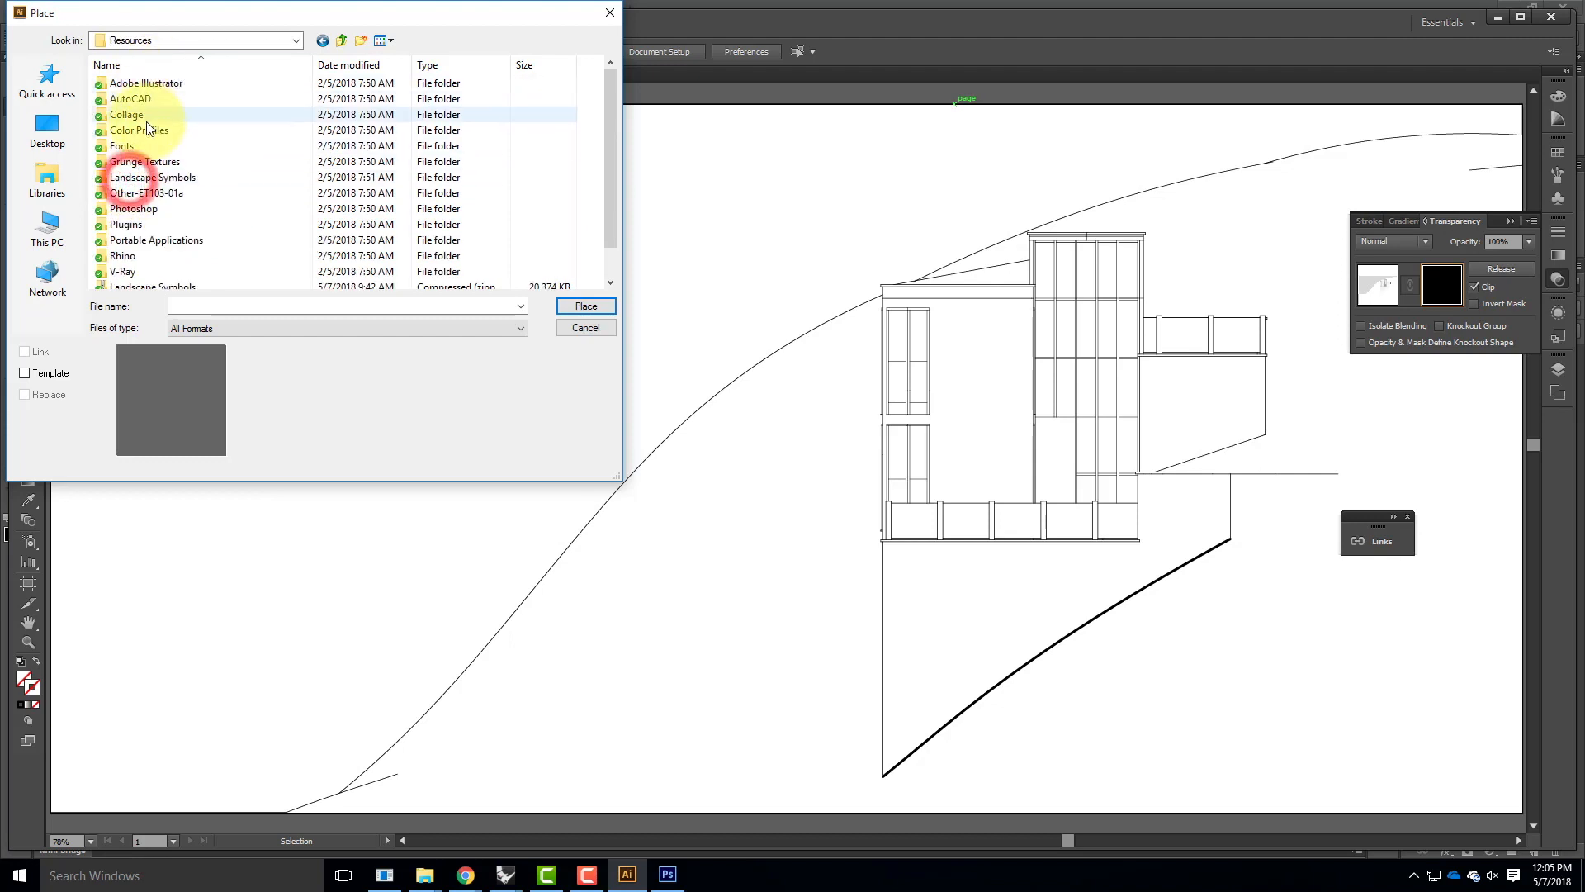
double_click(142, 162)
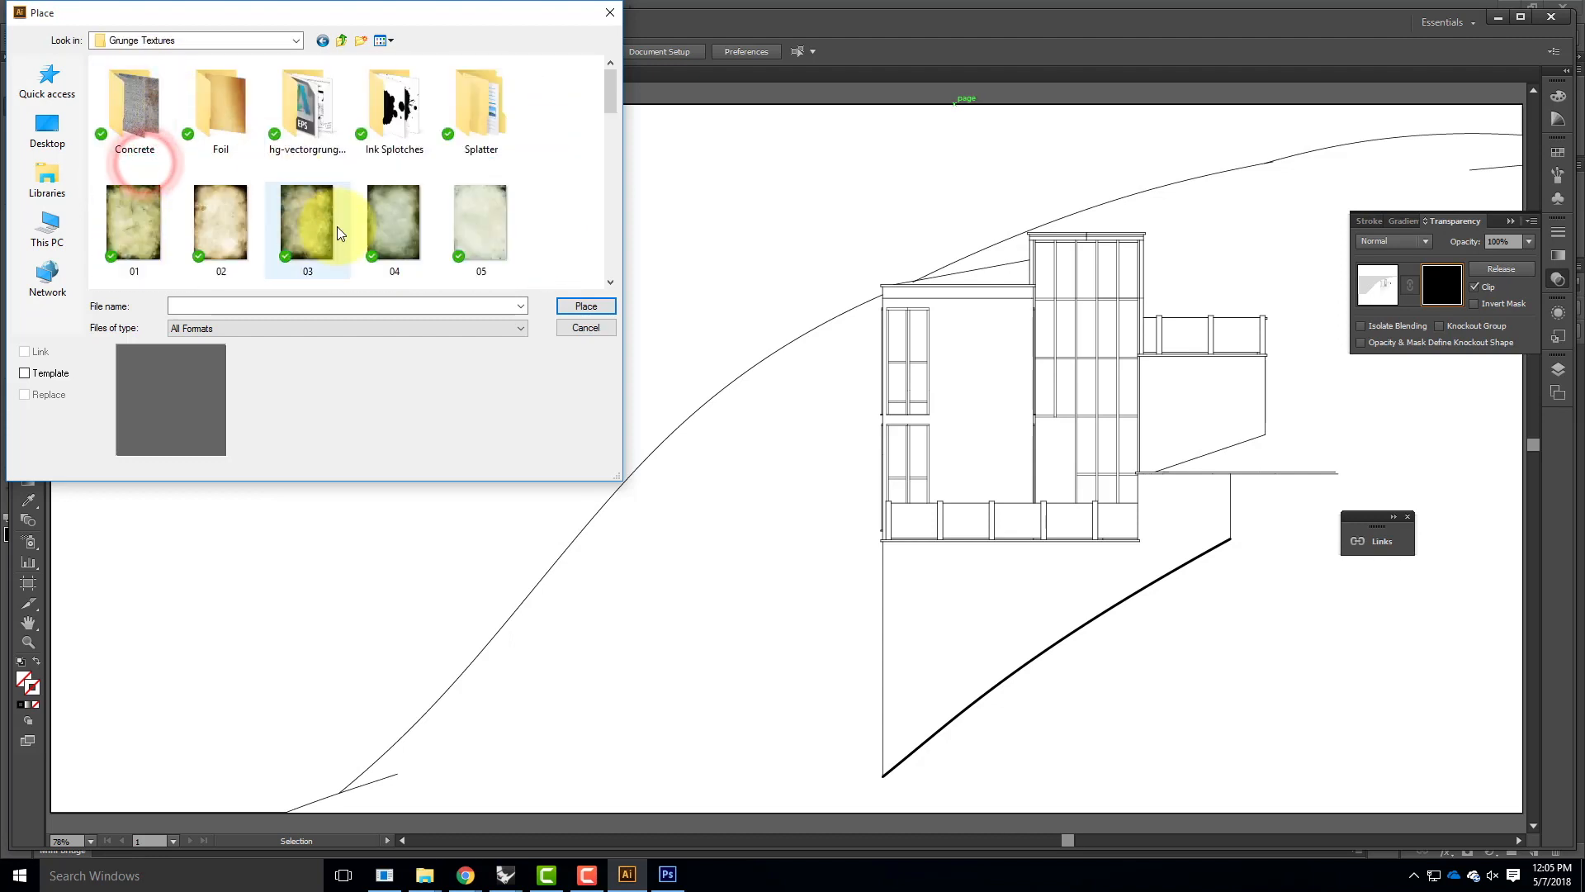
Step: Choose the Wrinkled_Paper grunge texture and place it in the opacity mask
scroll(451, 206, down, 10)
scroll(451, 217, down, 2)
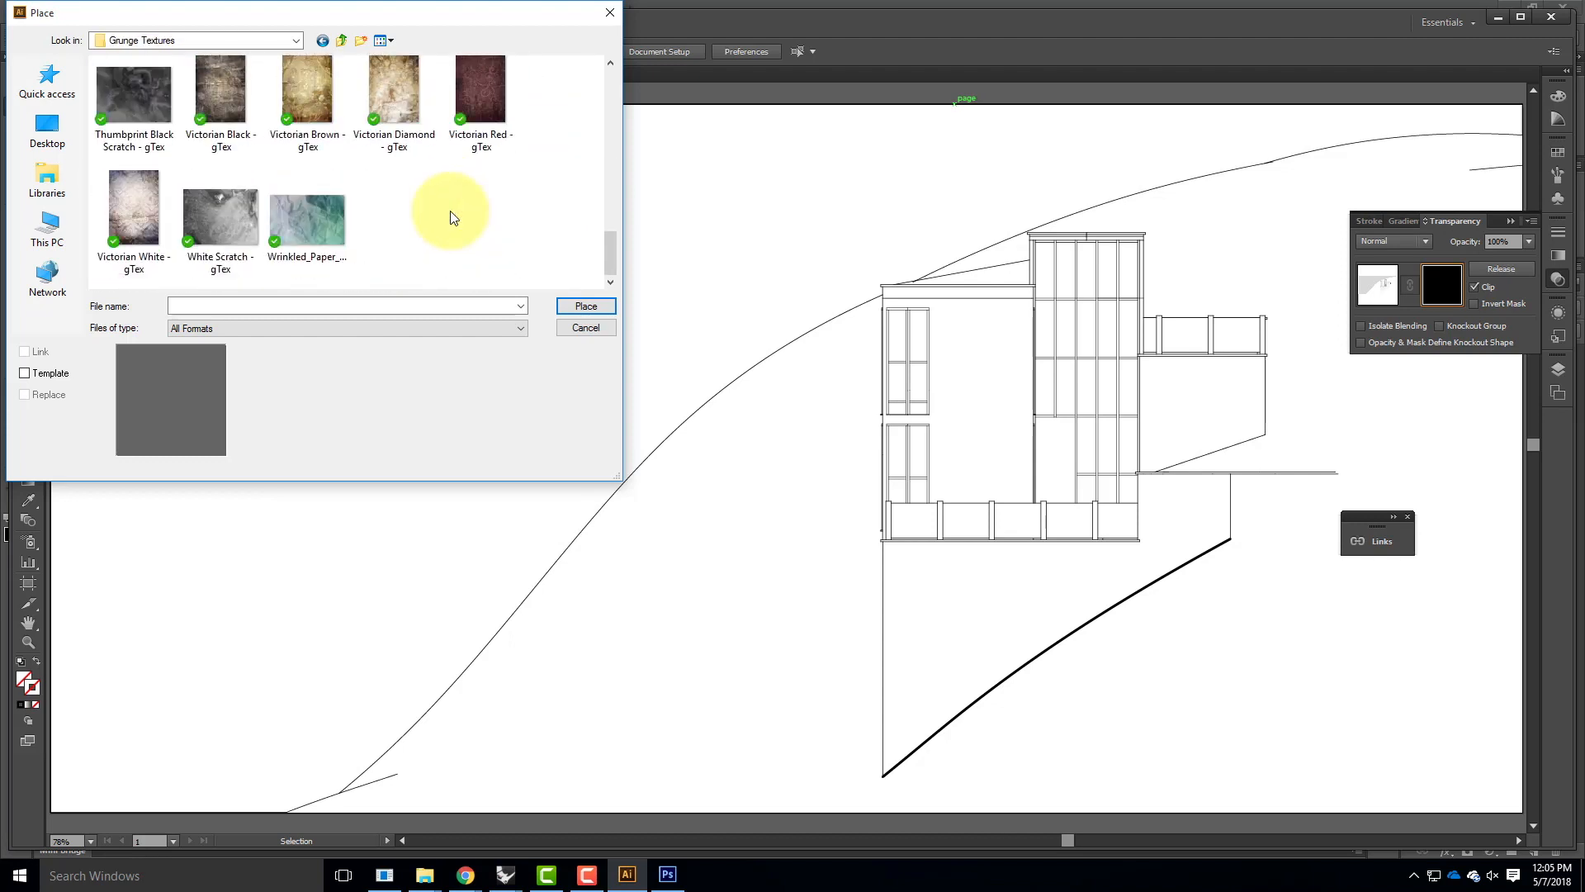
scroll(451, 218, up, 3)
scroll(450, 218, down, 3)
click(410, 87)
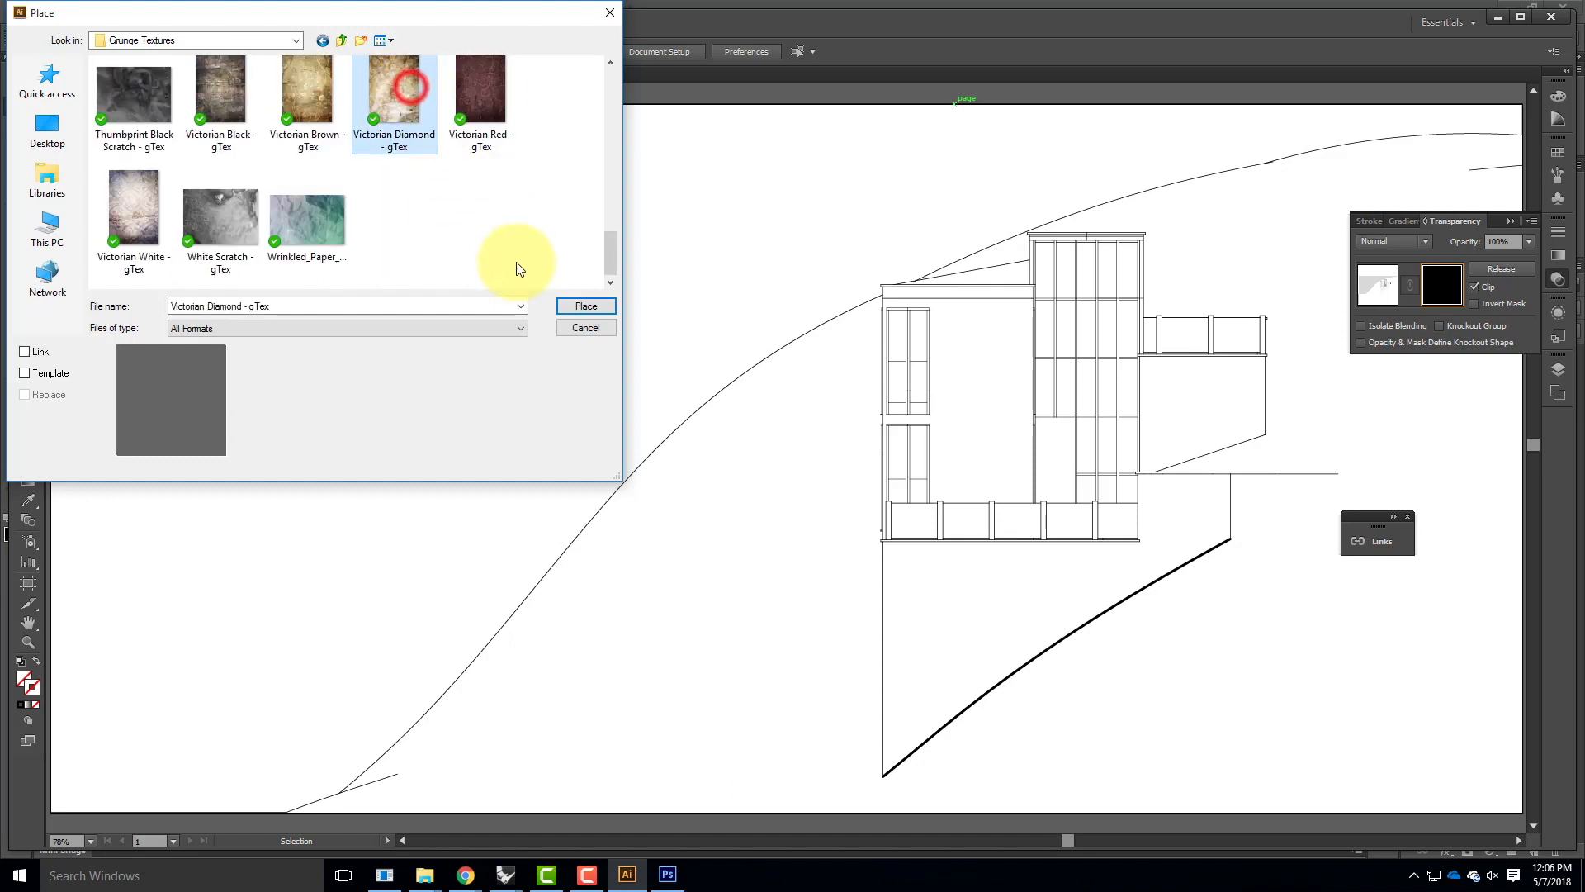
click(321, 238)
click(584, 306)
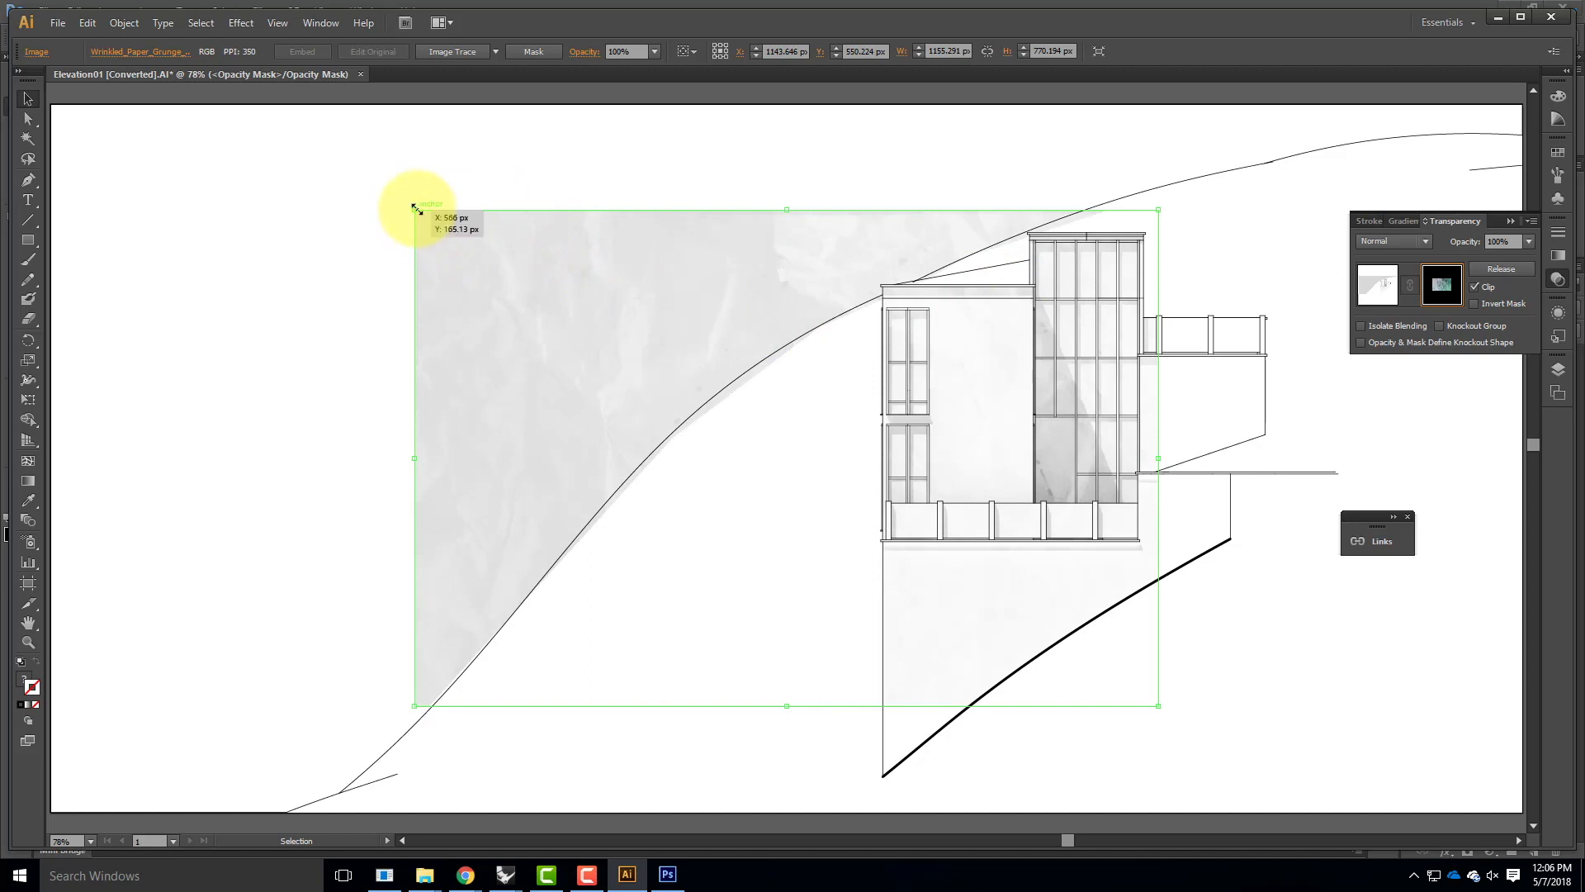
Step: Scale the wrinkled paper texture proportionally to about 2337 by 1558 px so it covers the whole artboard, keeping the mask non-inverted
key(ctrl+minus)
key(ctrl+minus)
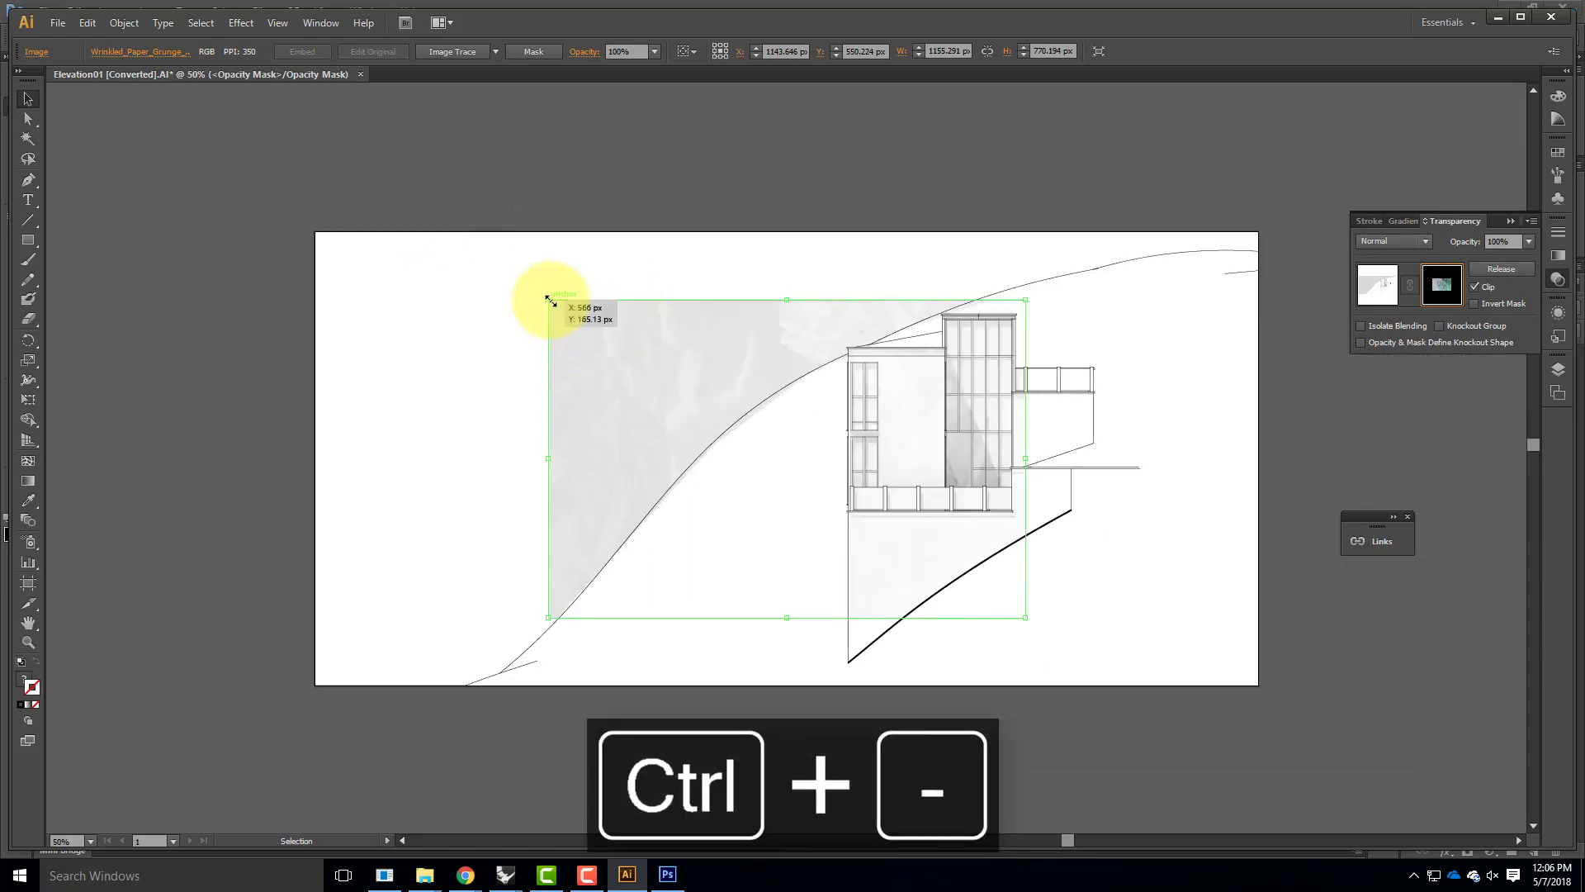
shift+drag(550, 300, 213, 141)
shift+drag(1026, 616, 1338, 782)
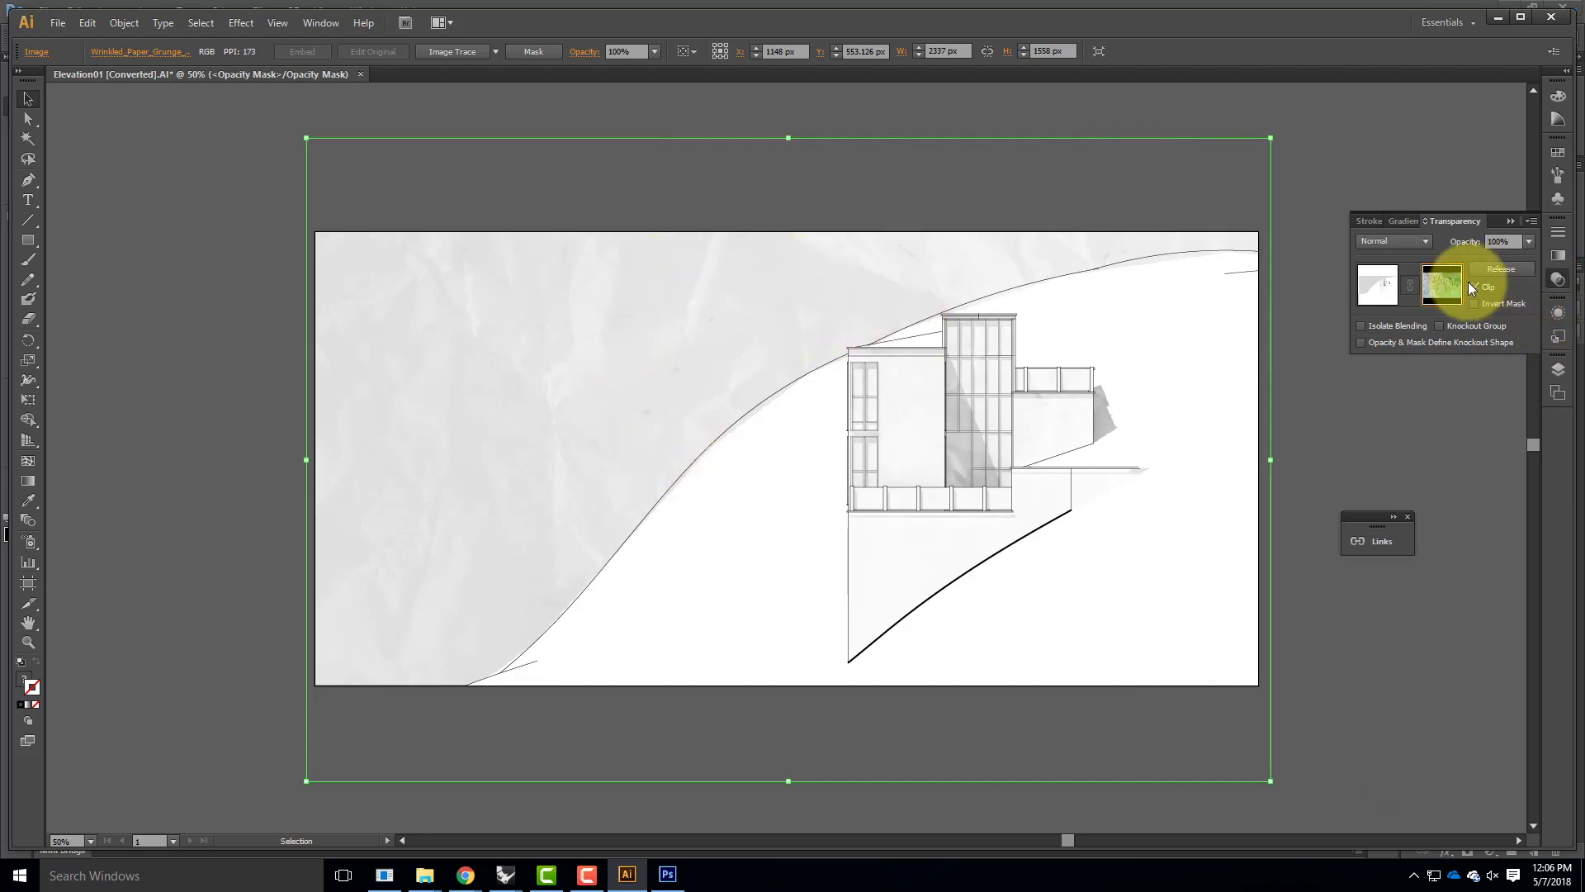
click(1475, 304)
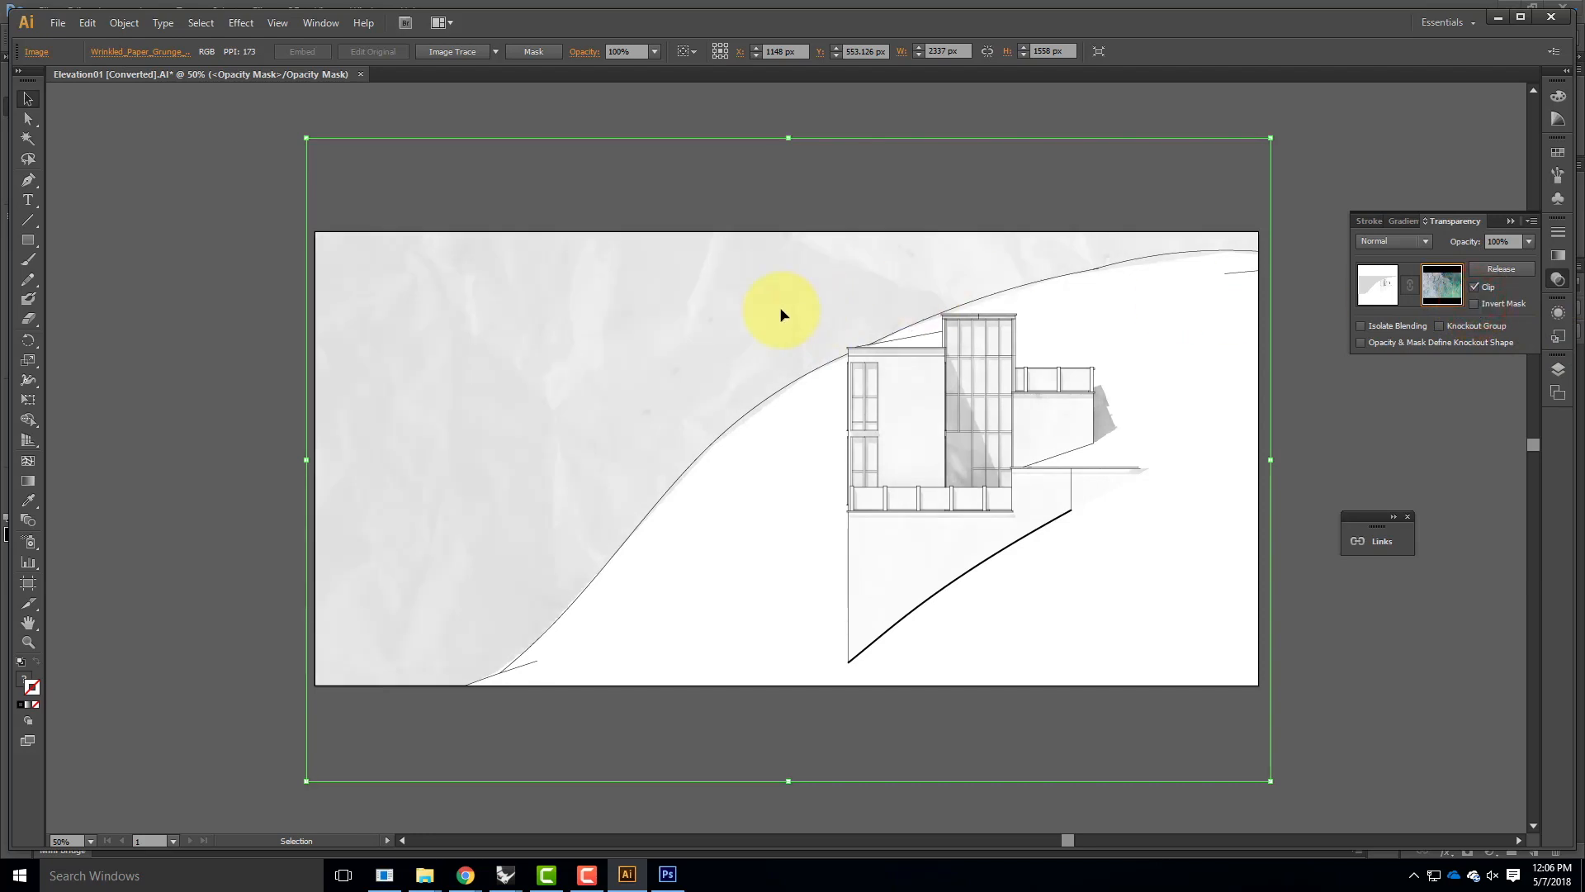
click(57, 24)
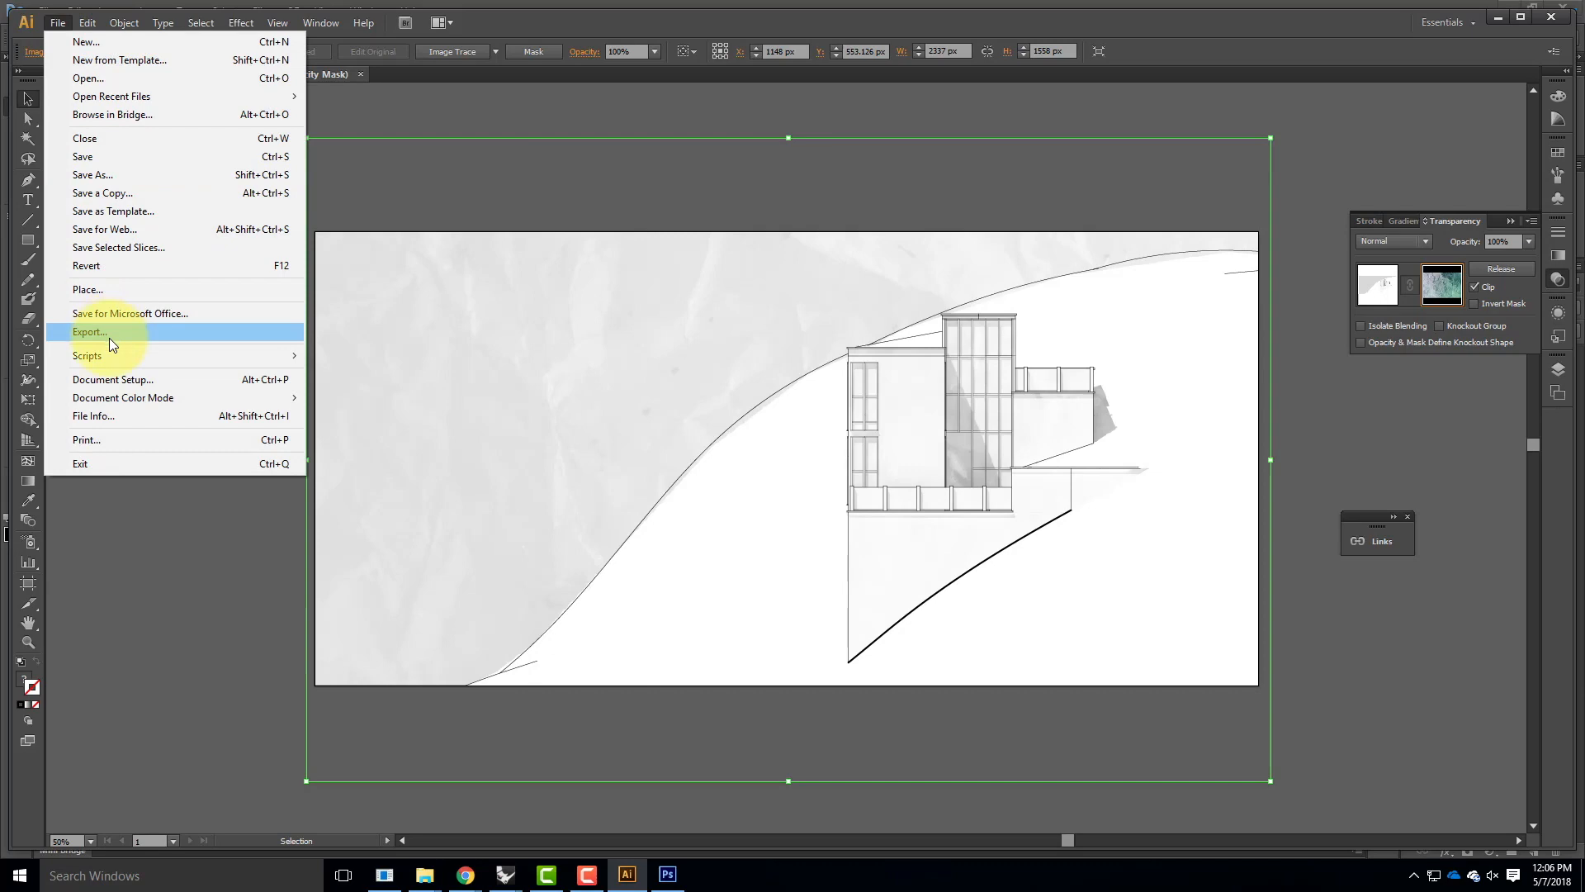
click(110, 281)
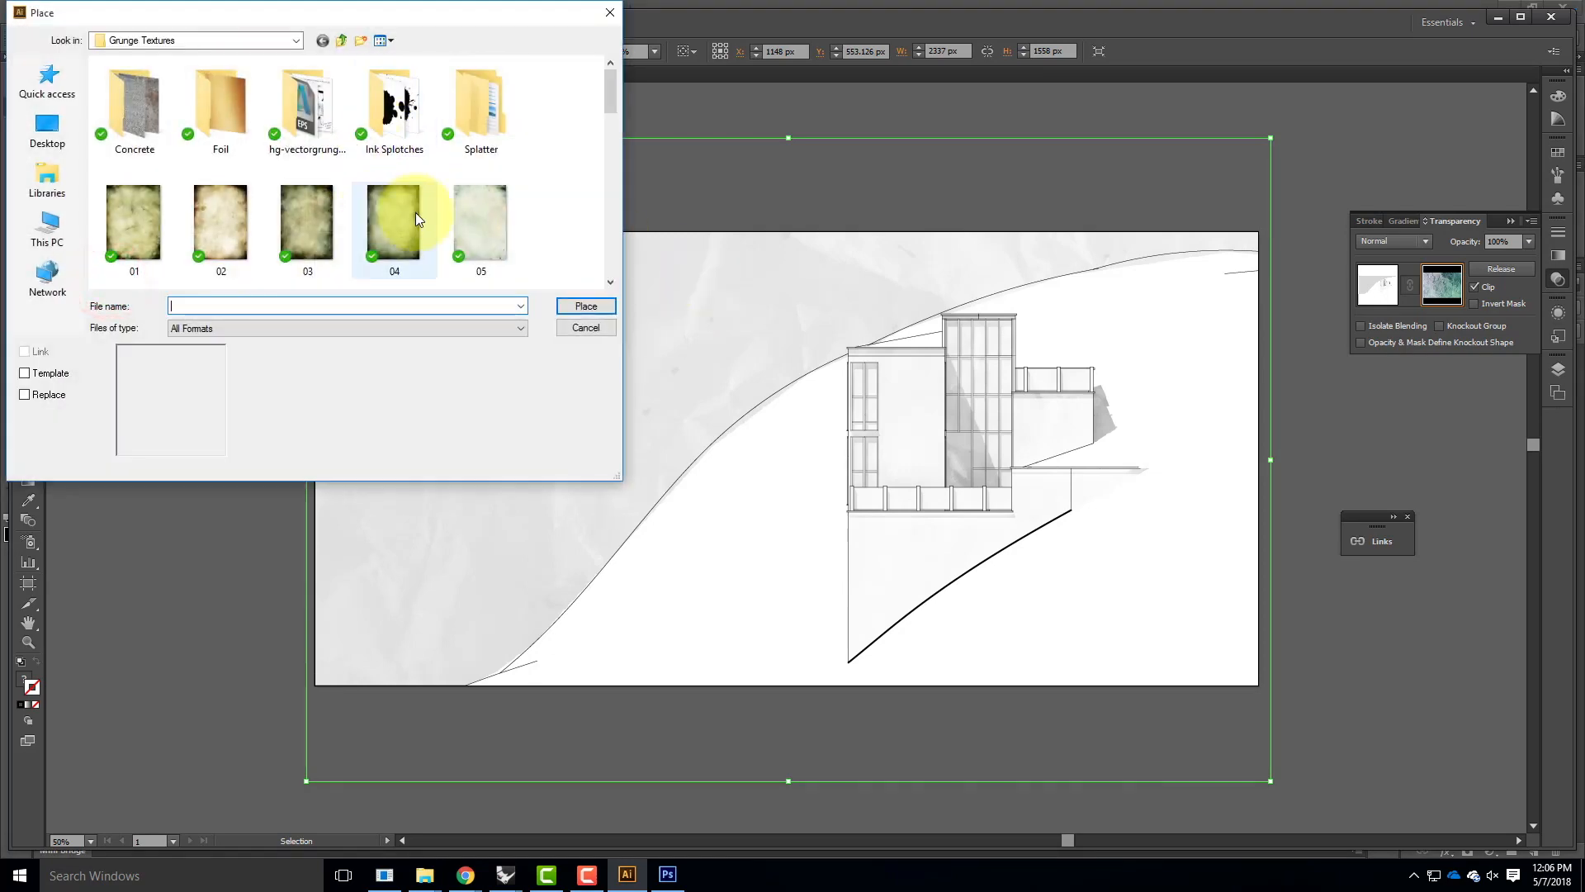
scroll(414, 212, down, 5)
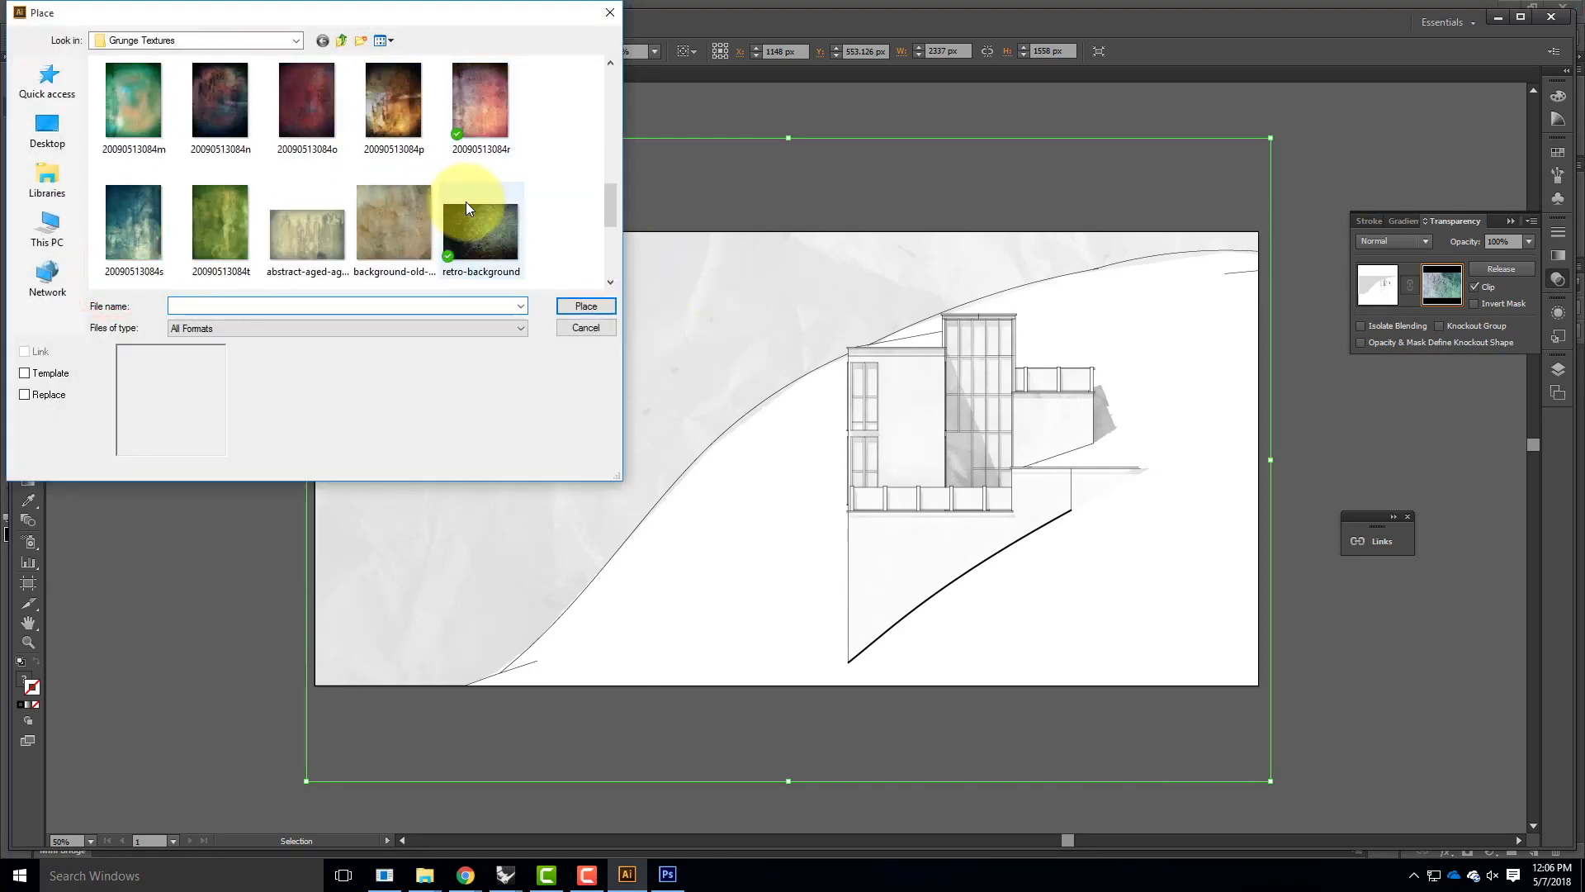
click(219, 100)
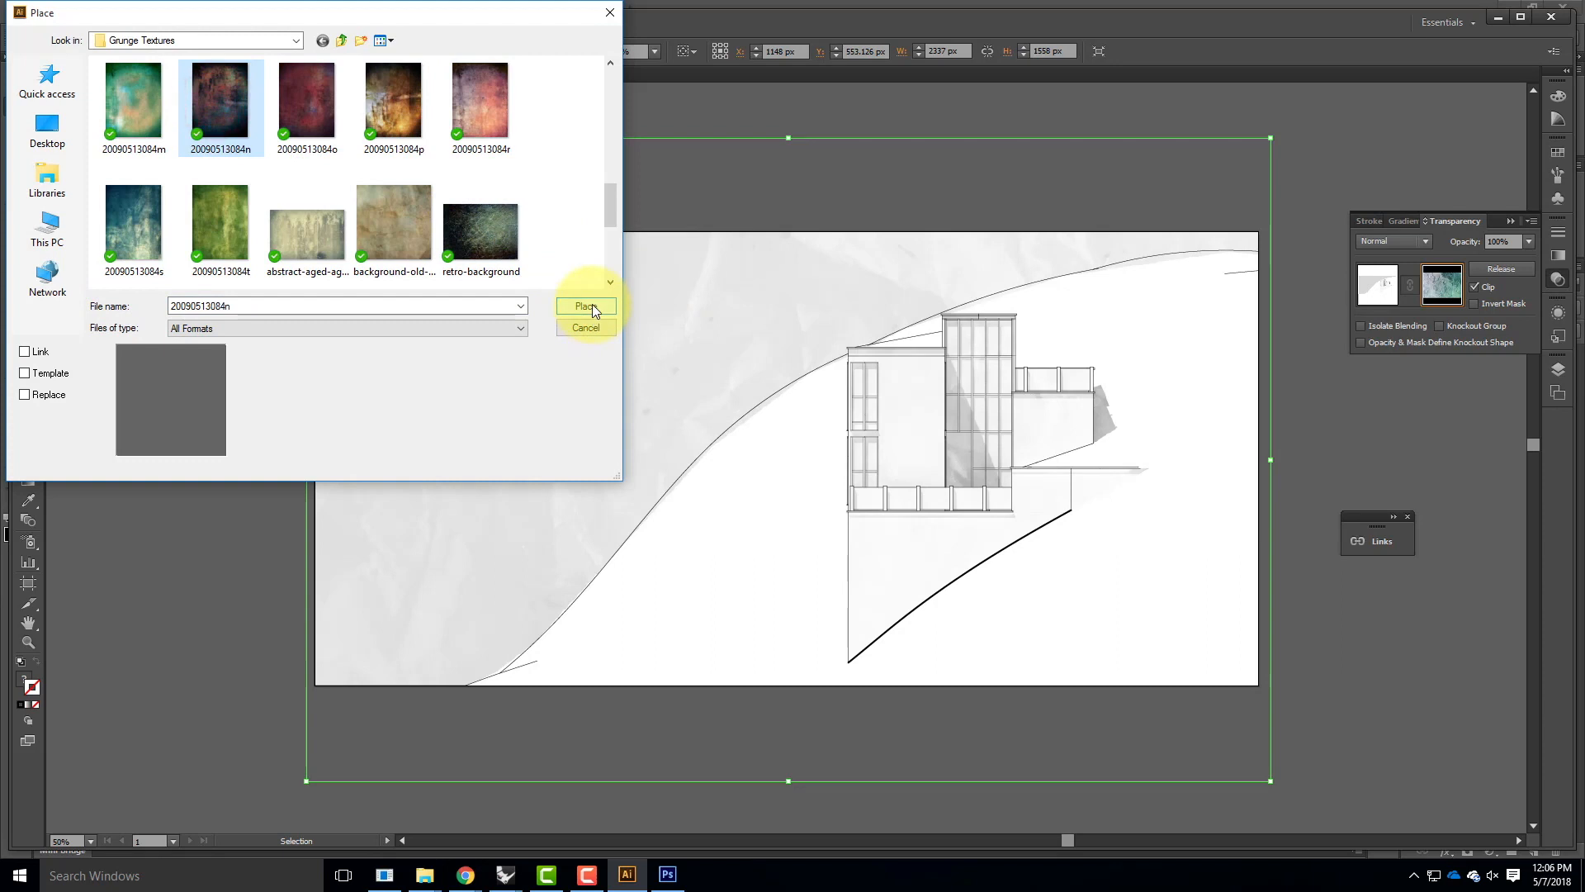
click(593, 307)
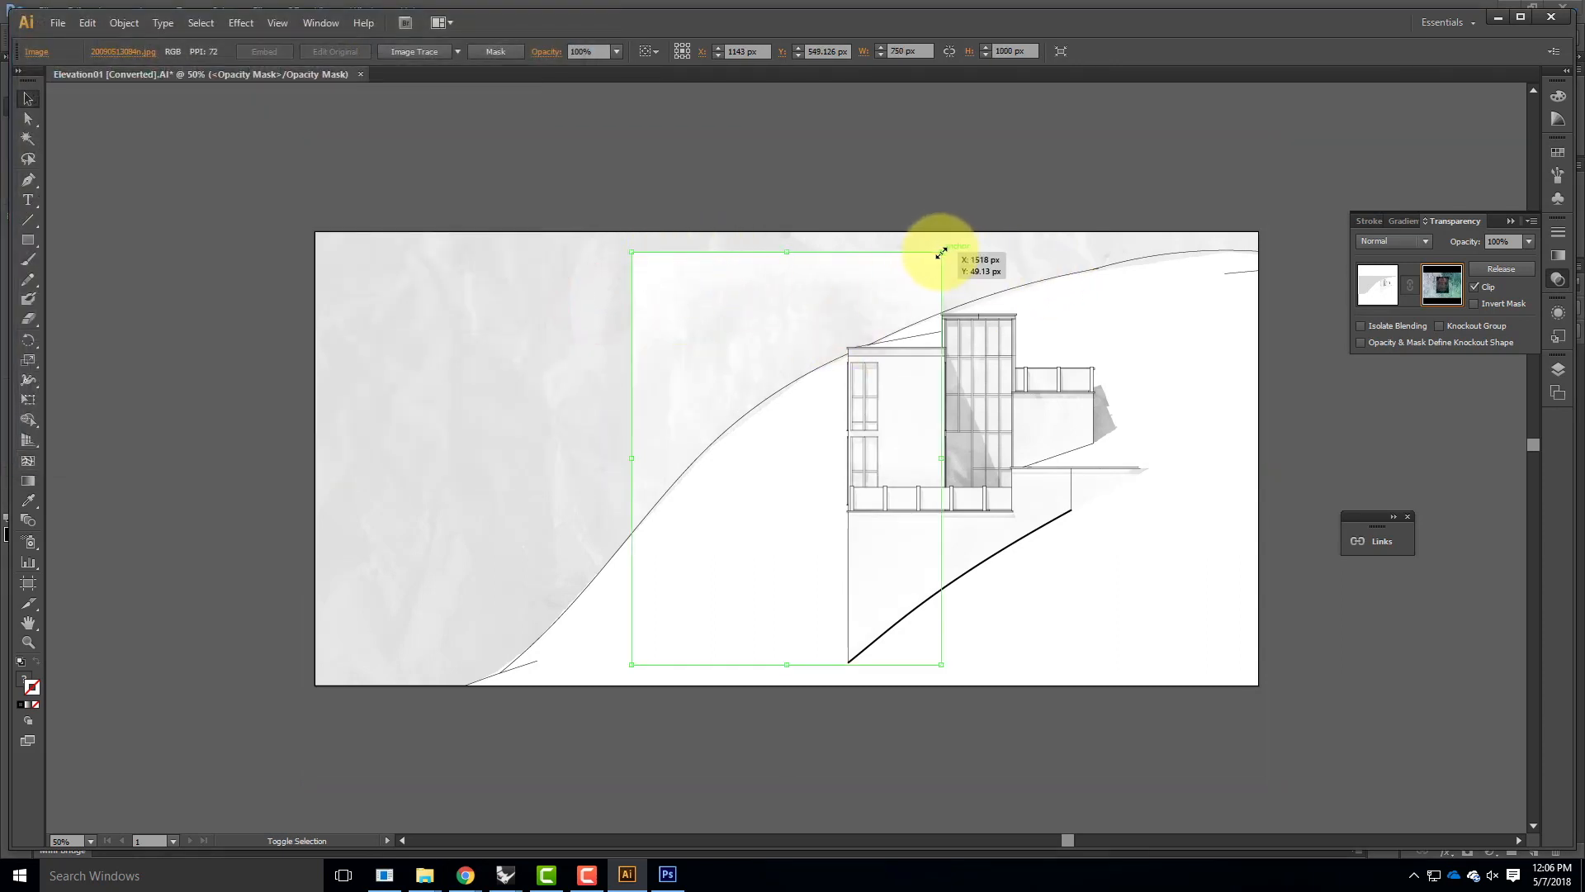
click(28, 399)
shift+drag(948, 249, 1267, 647)
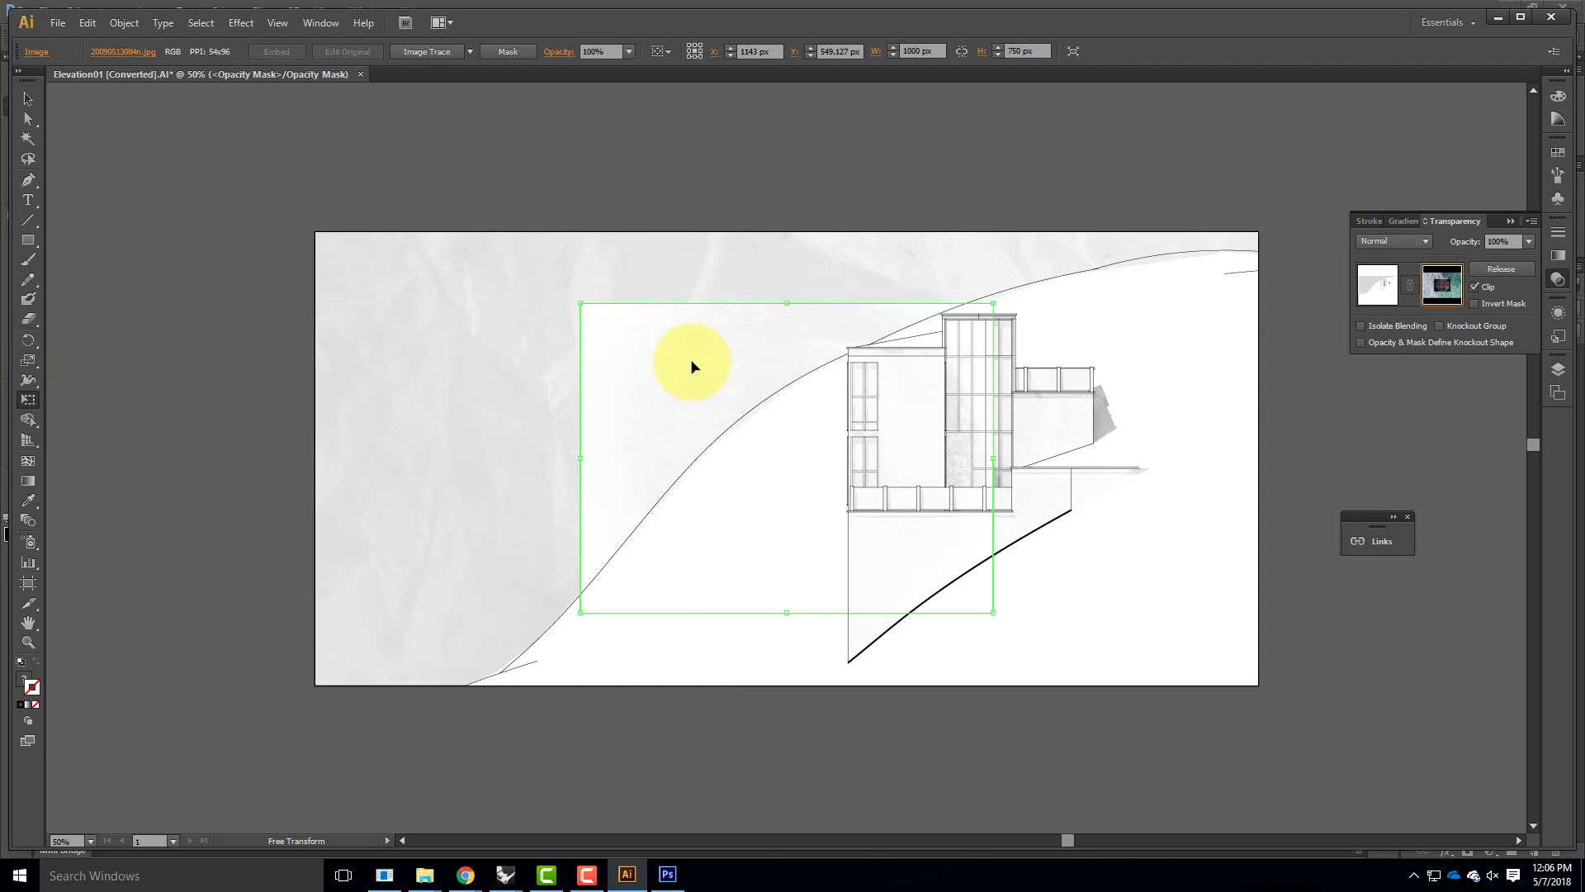
key(Delete)
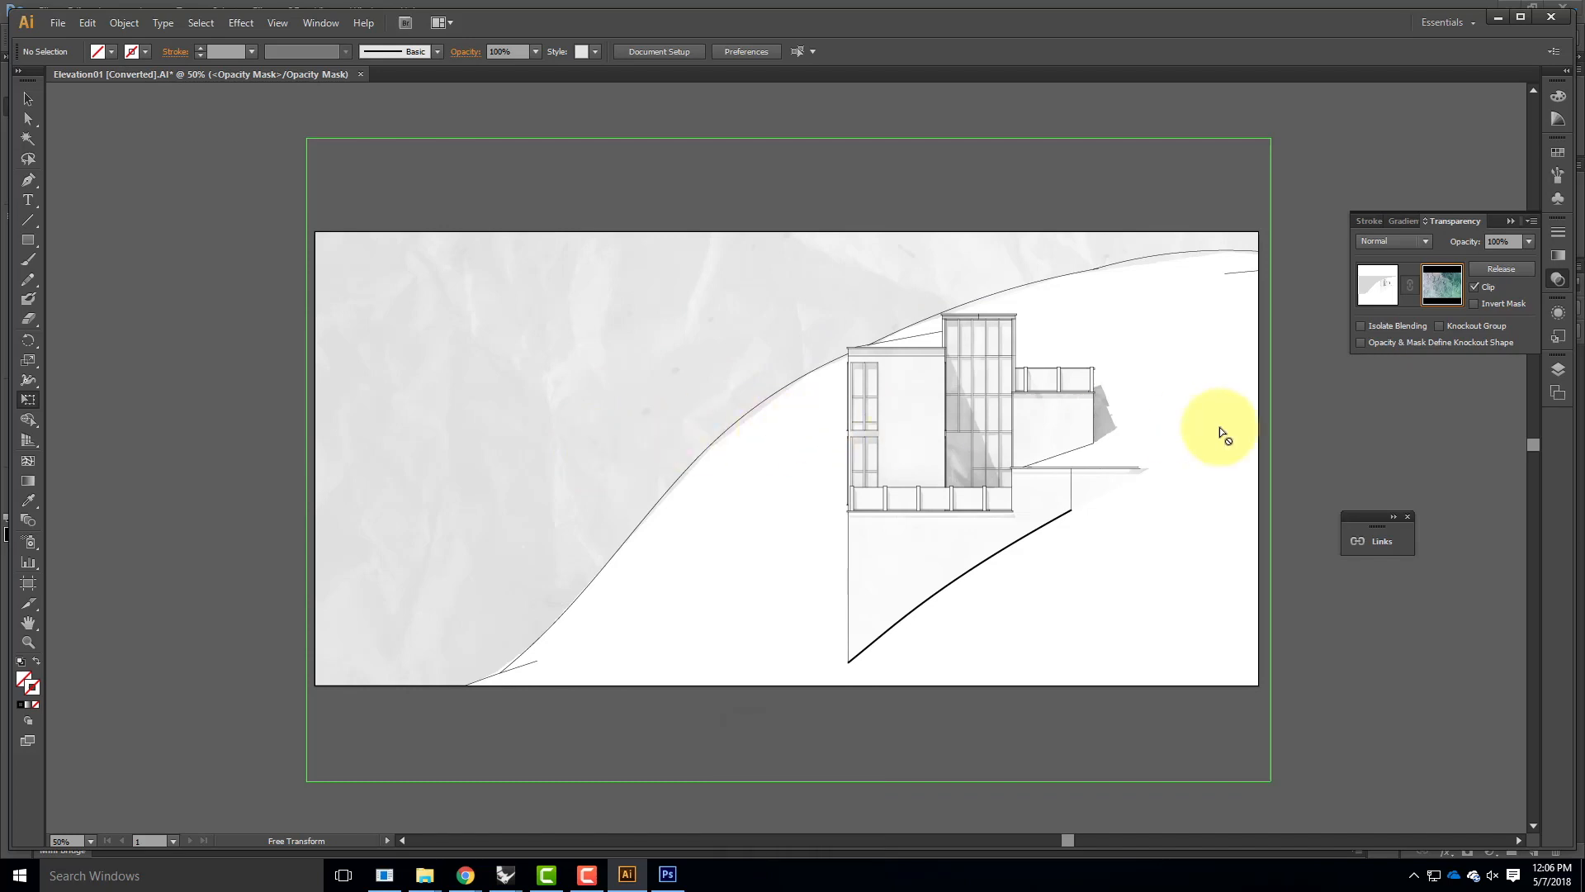
Step: Leave the opacity mask and return to editing the clay render artwork
click(1425, 240)
click(1395, 300)
click(1396, 300)
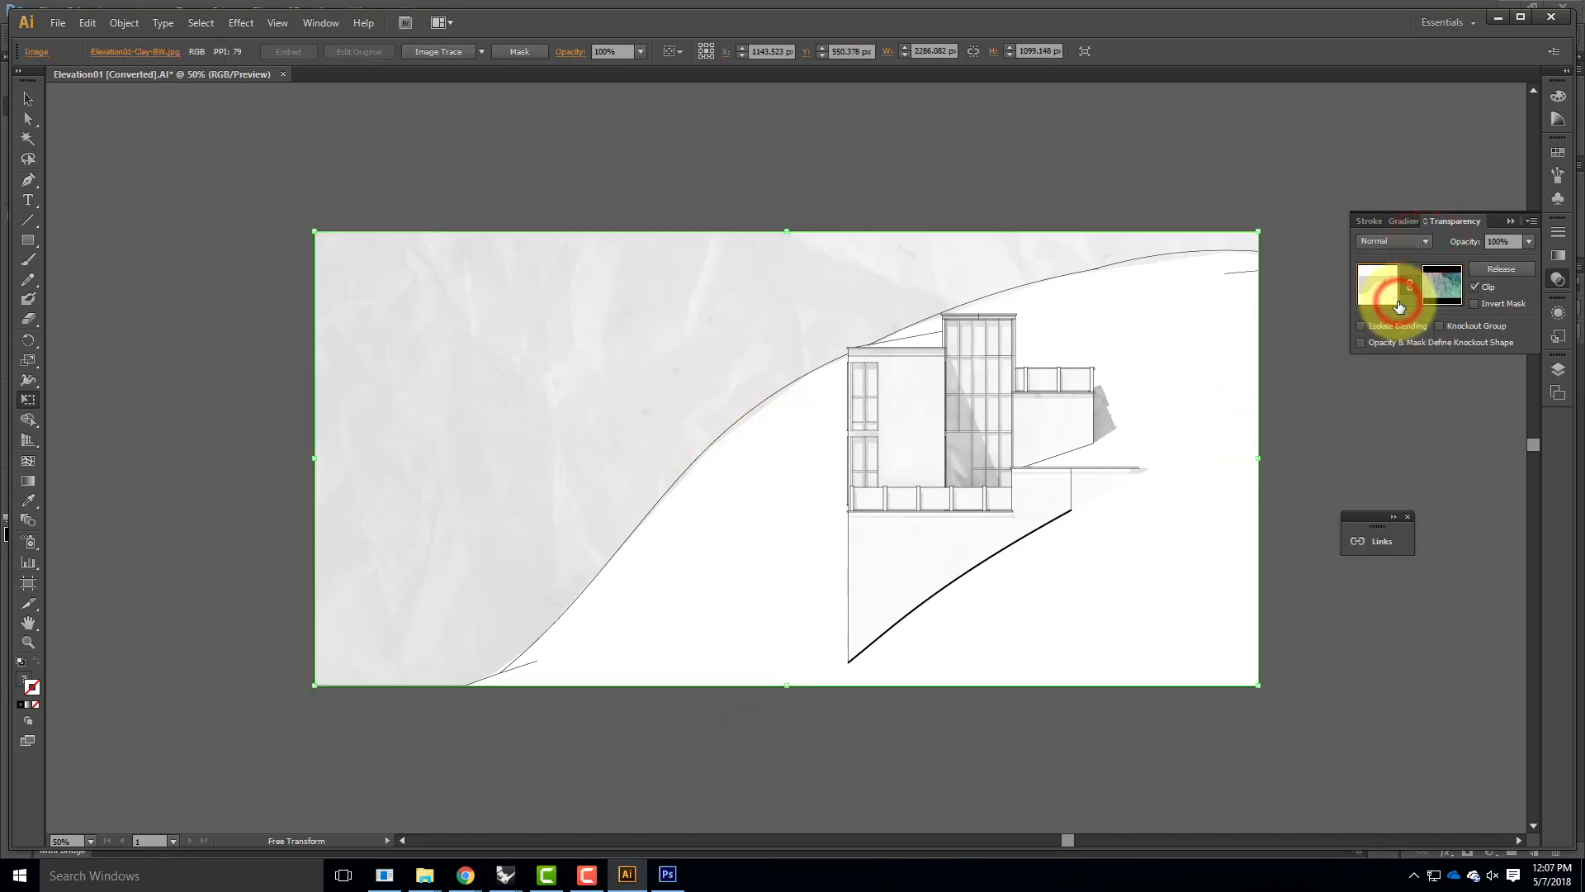
click(1442, 292)
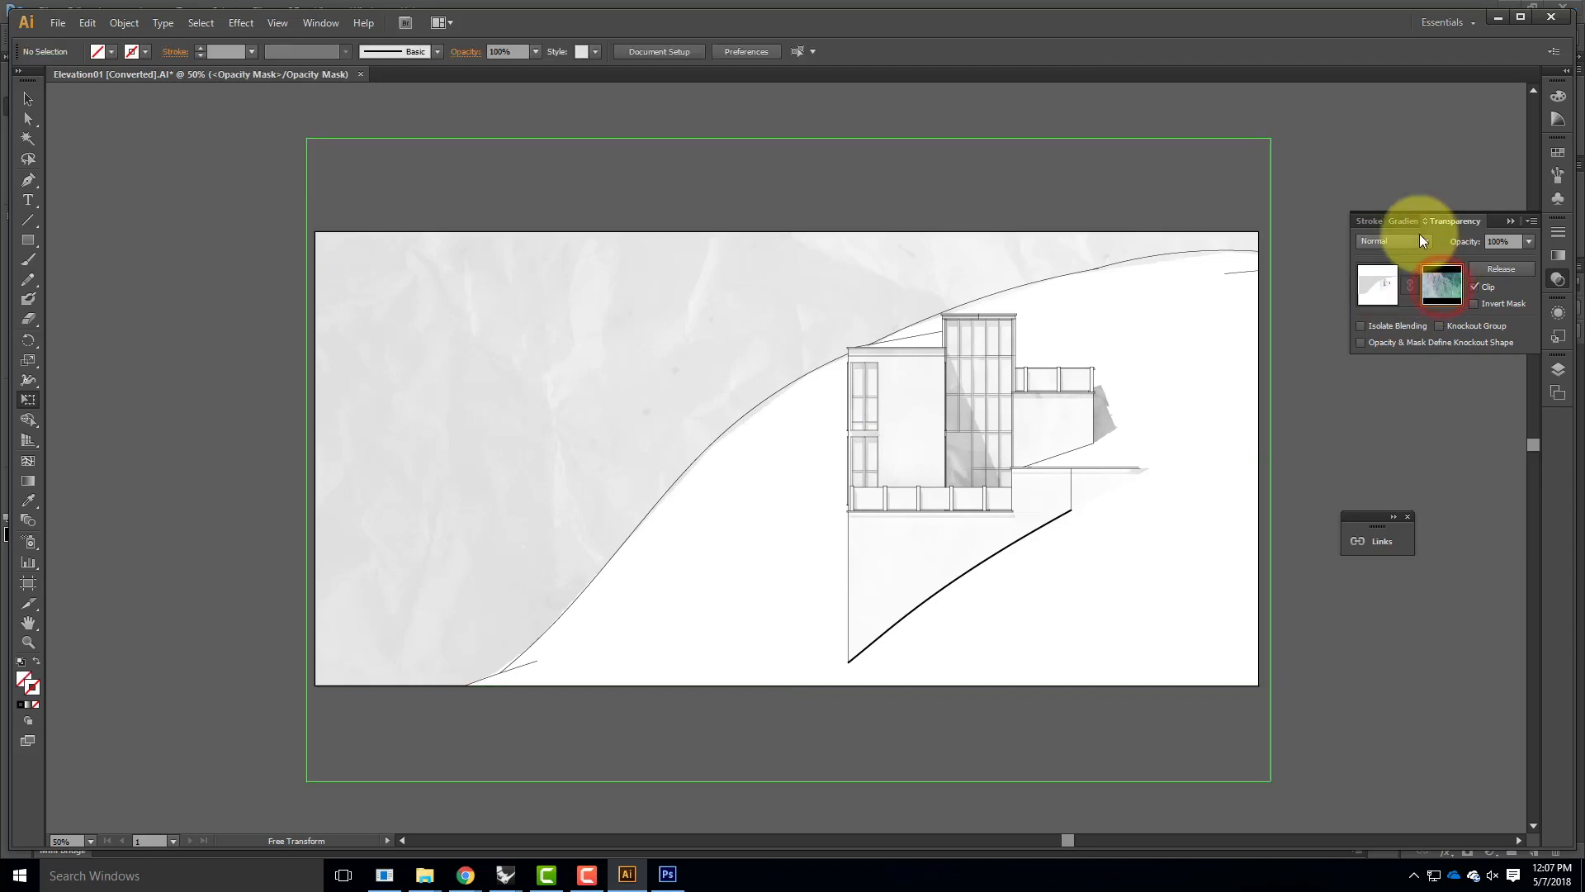
click(1419, 237)
click(1389, 287)
click(1377, 288)
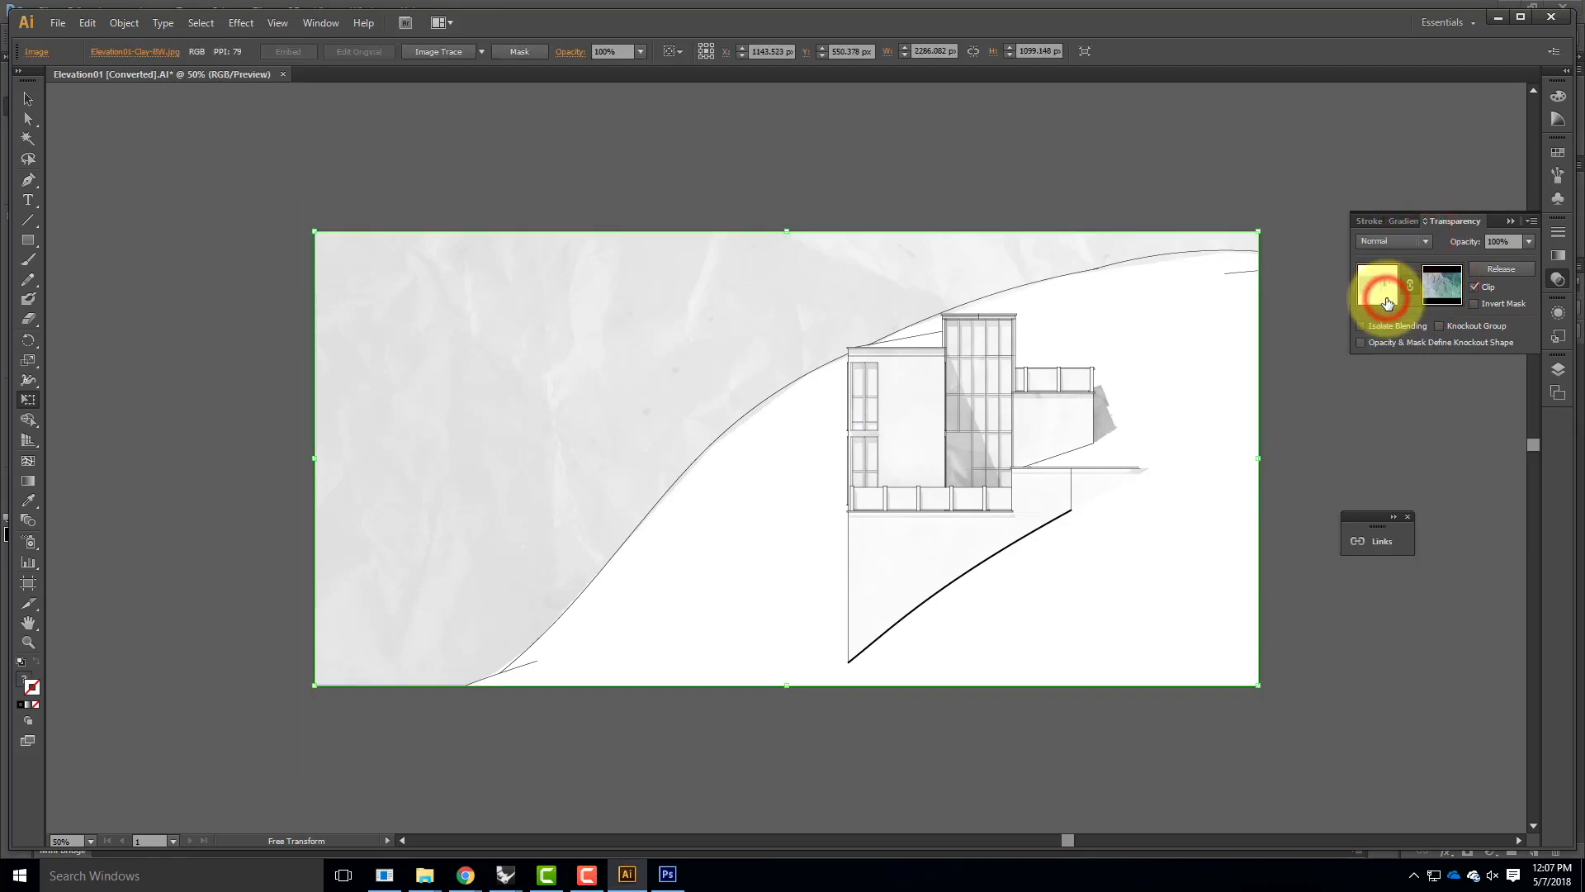
Step: Set the masked clay render's blending mode to Multiply
click(1414, 238)
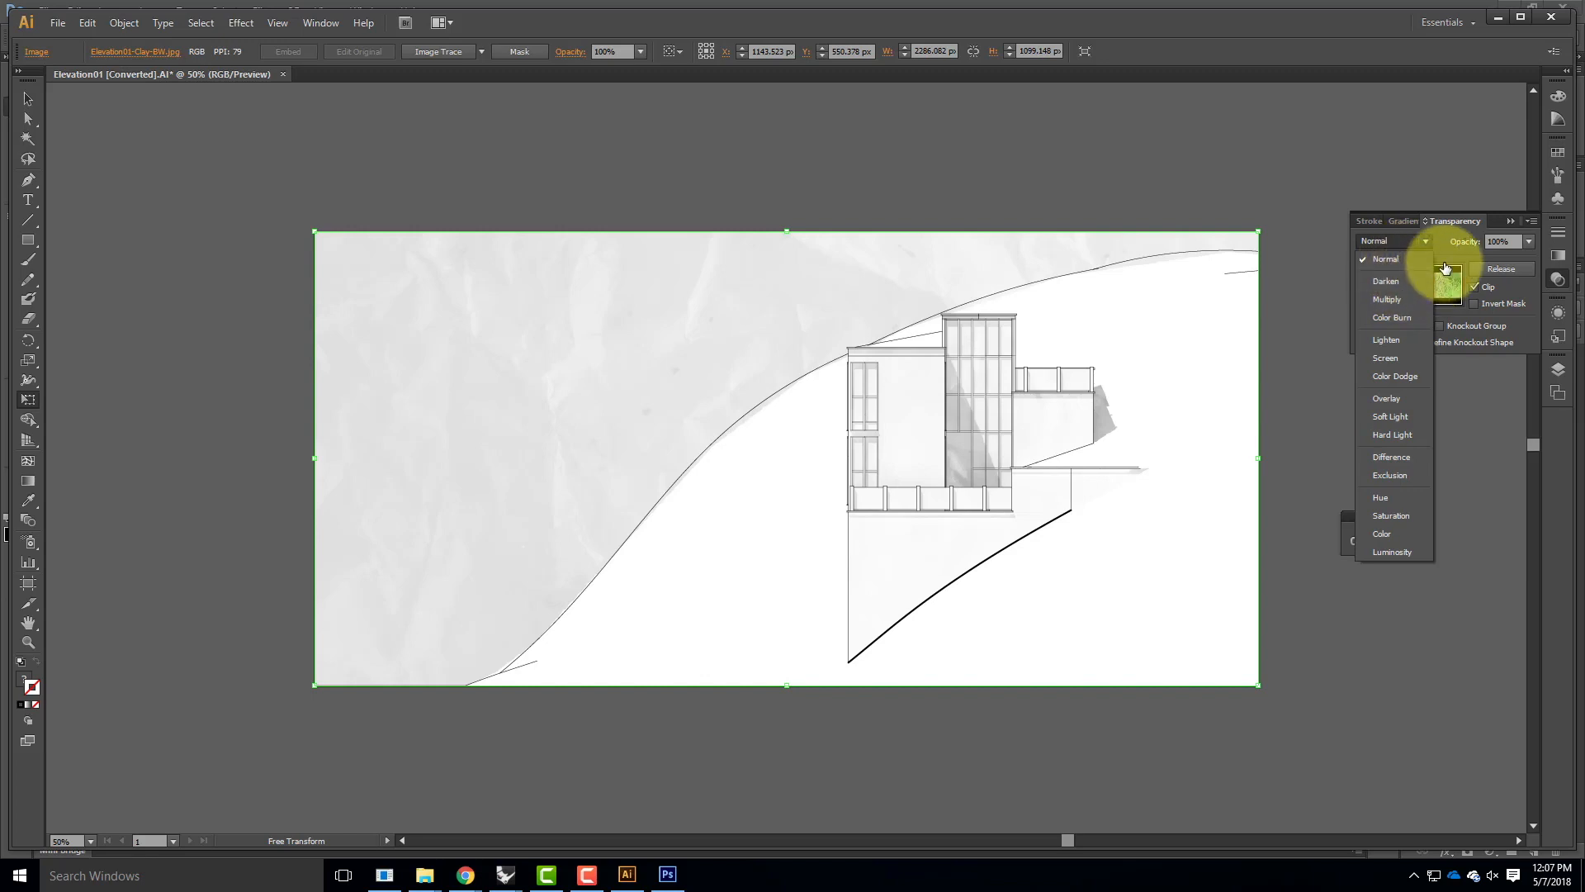
click(1446, 244)
click(1390, 281)
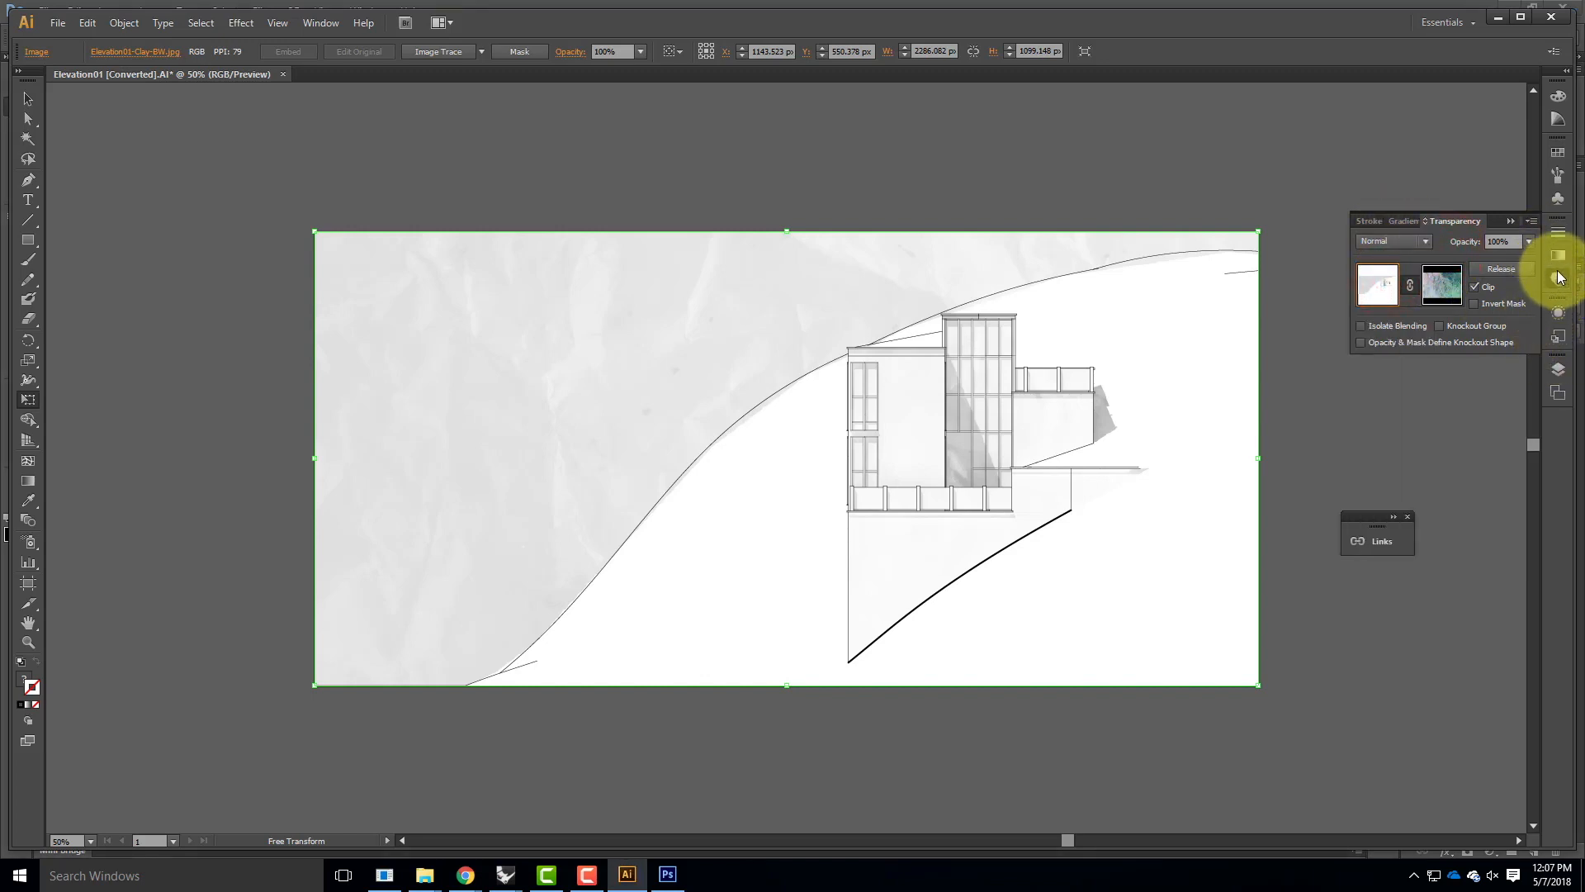
click(1416, 239)
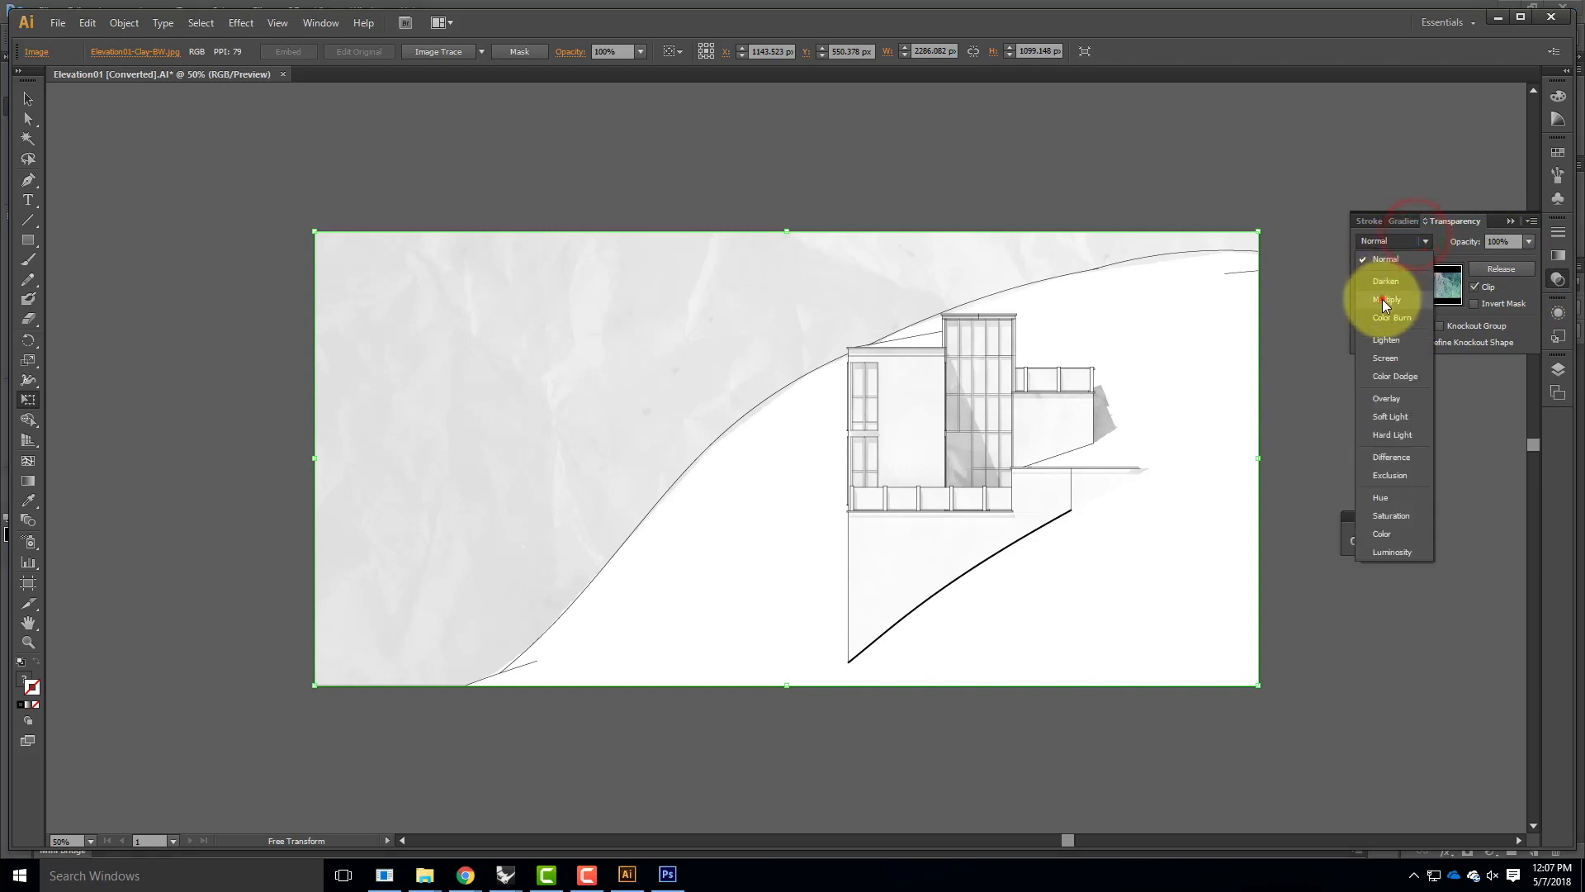
click(1382, 299)
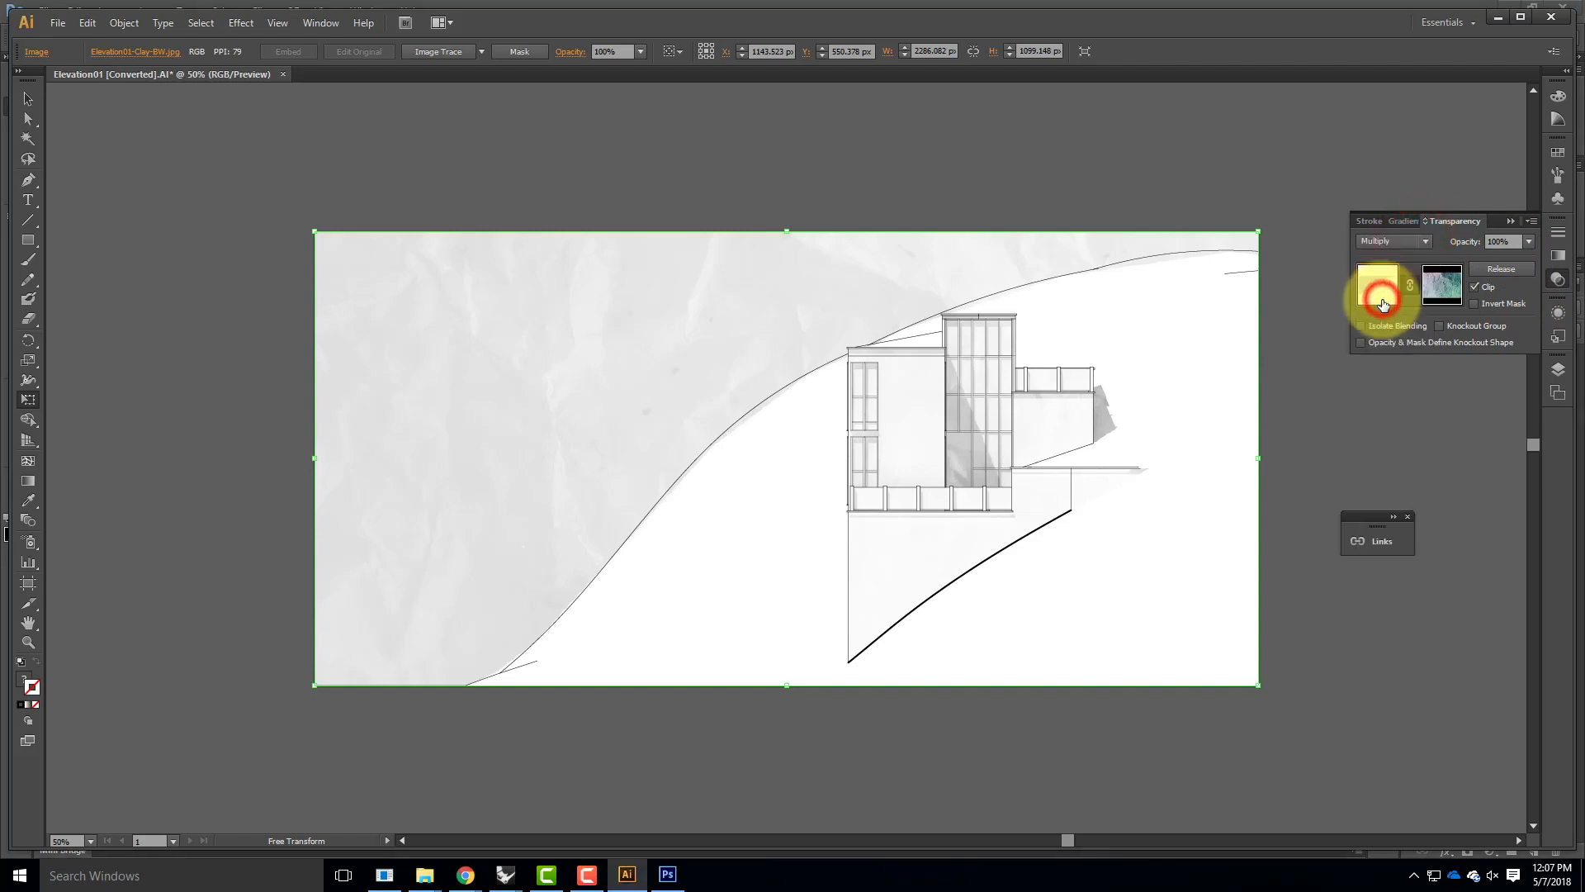
Step: Duplicate the clay render's Layer 3, and duplicate that copy to stack three multiplied render layers
click(1558, 369)
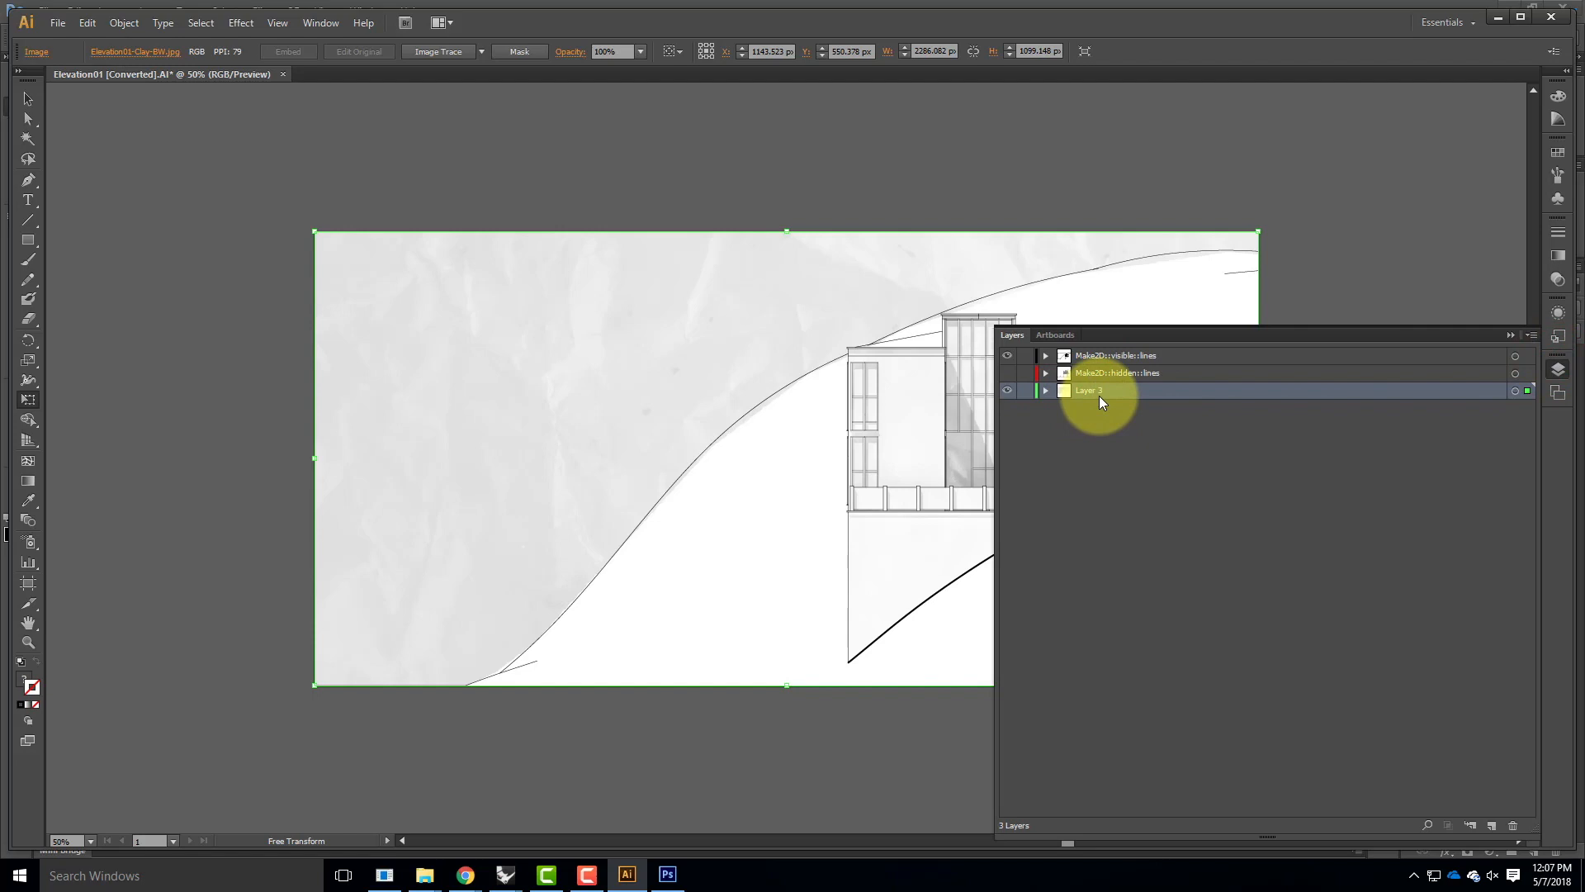
click(1529, 334)
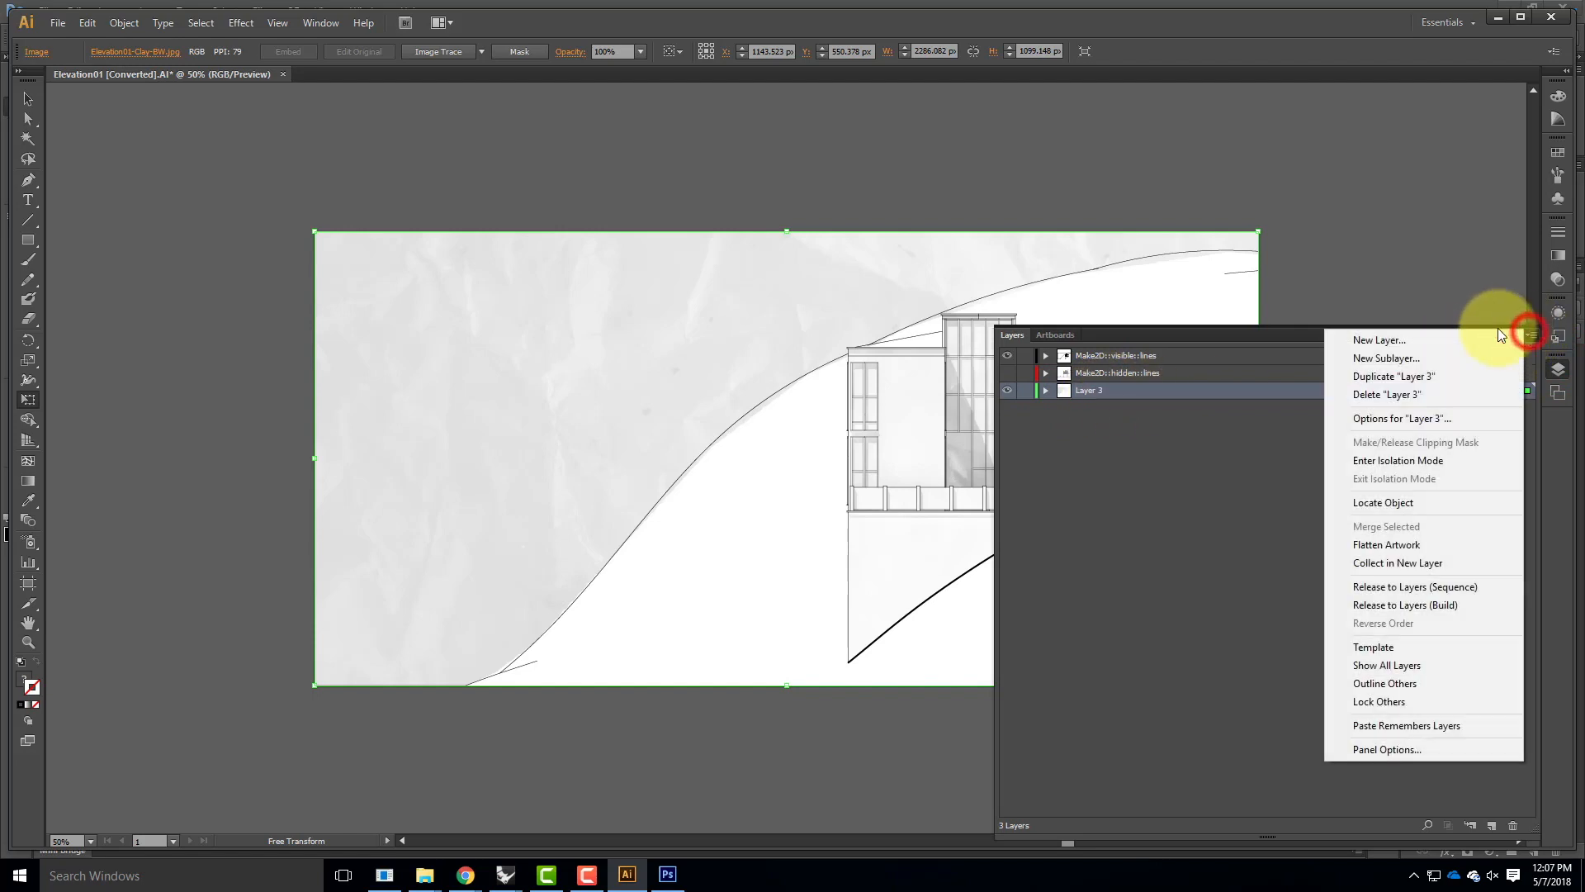
click(1430, 372)
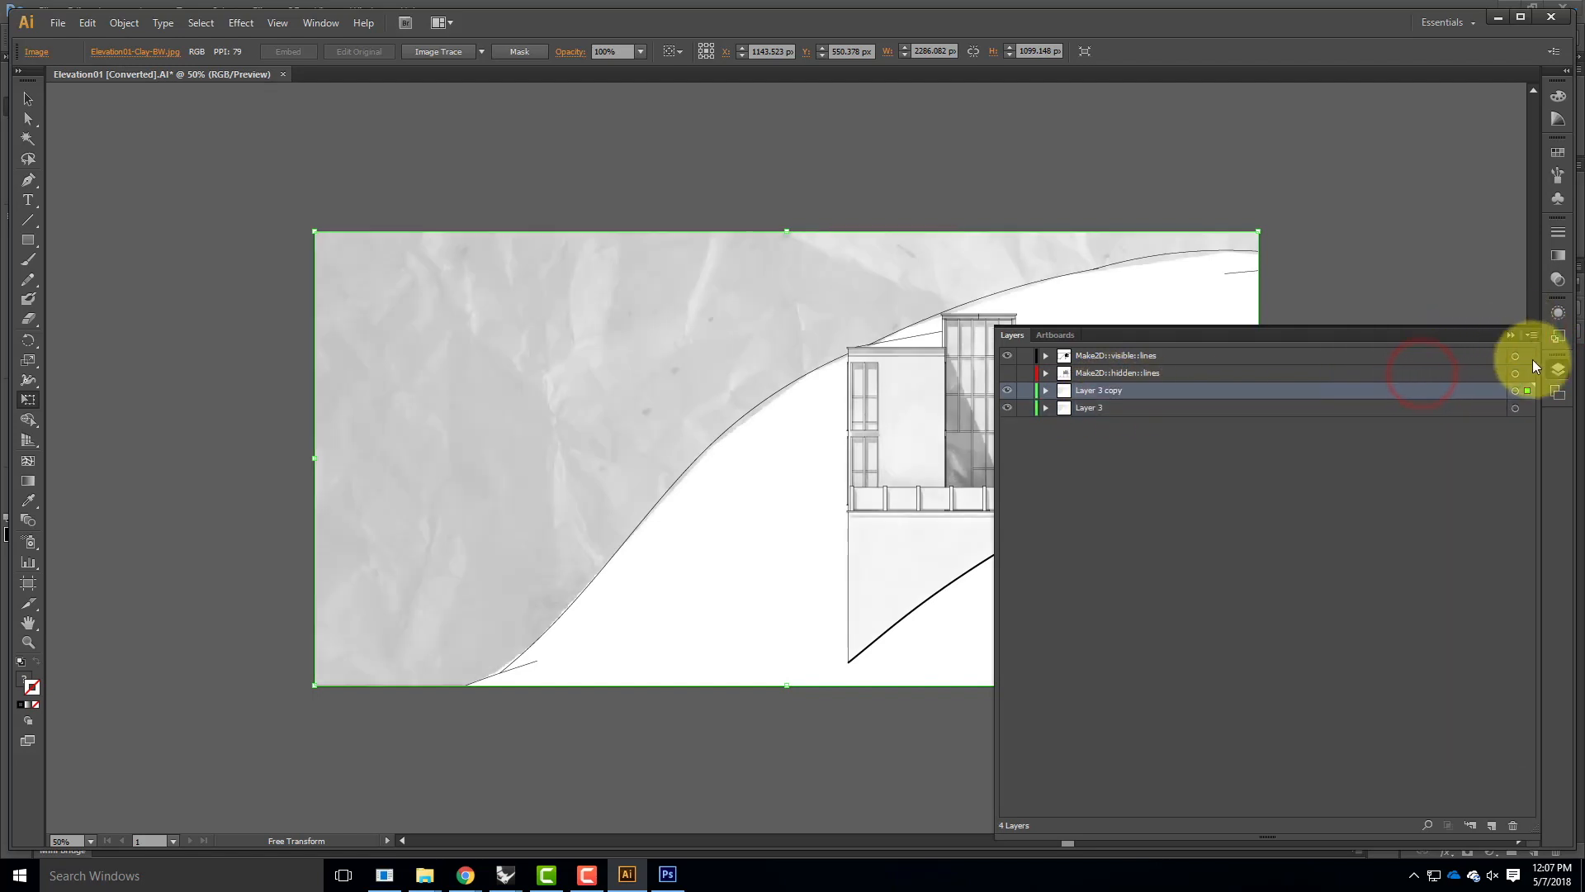
click(1531, 334)
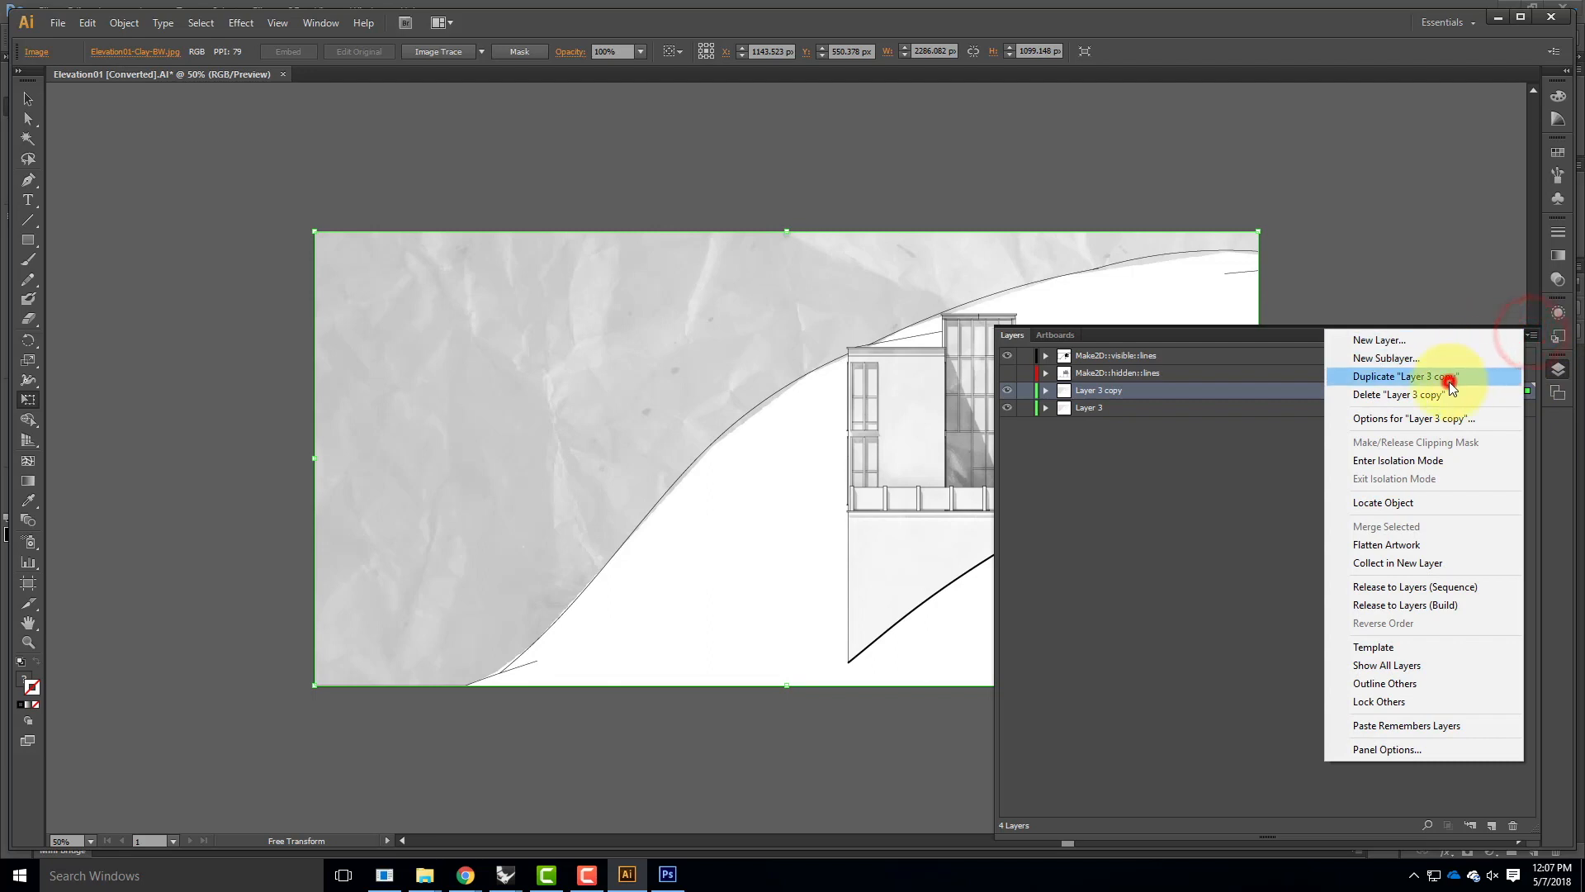
click(1453, 376)
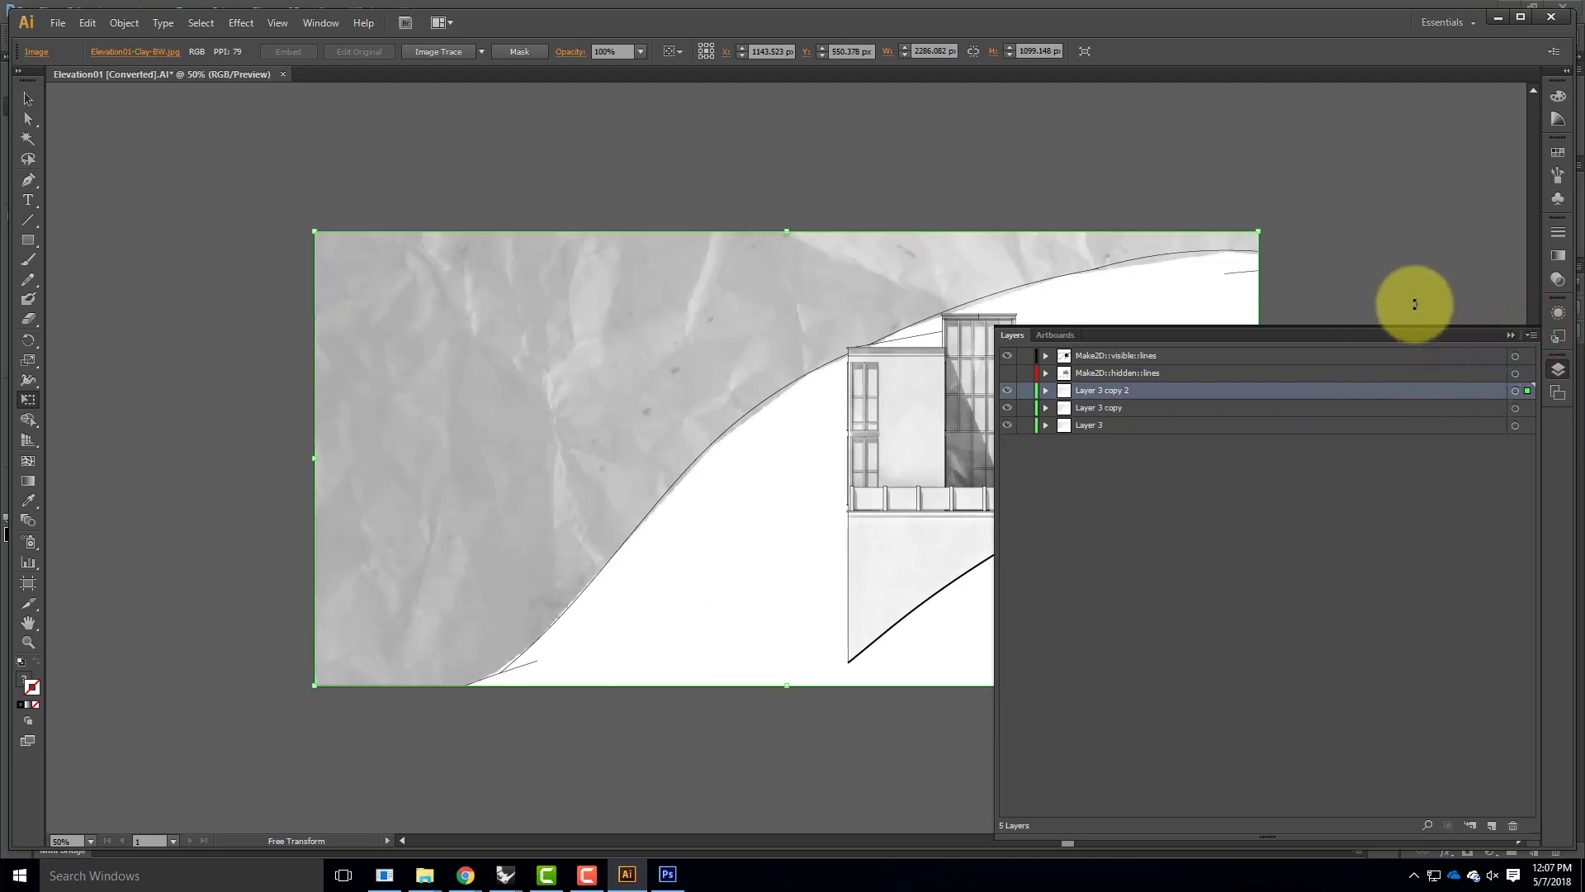
Step: Duplicate Layer 3 copy 2 to stack a fourth multiplied clay render layer
click(1531, 334)
click(1430, 377)
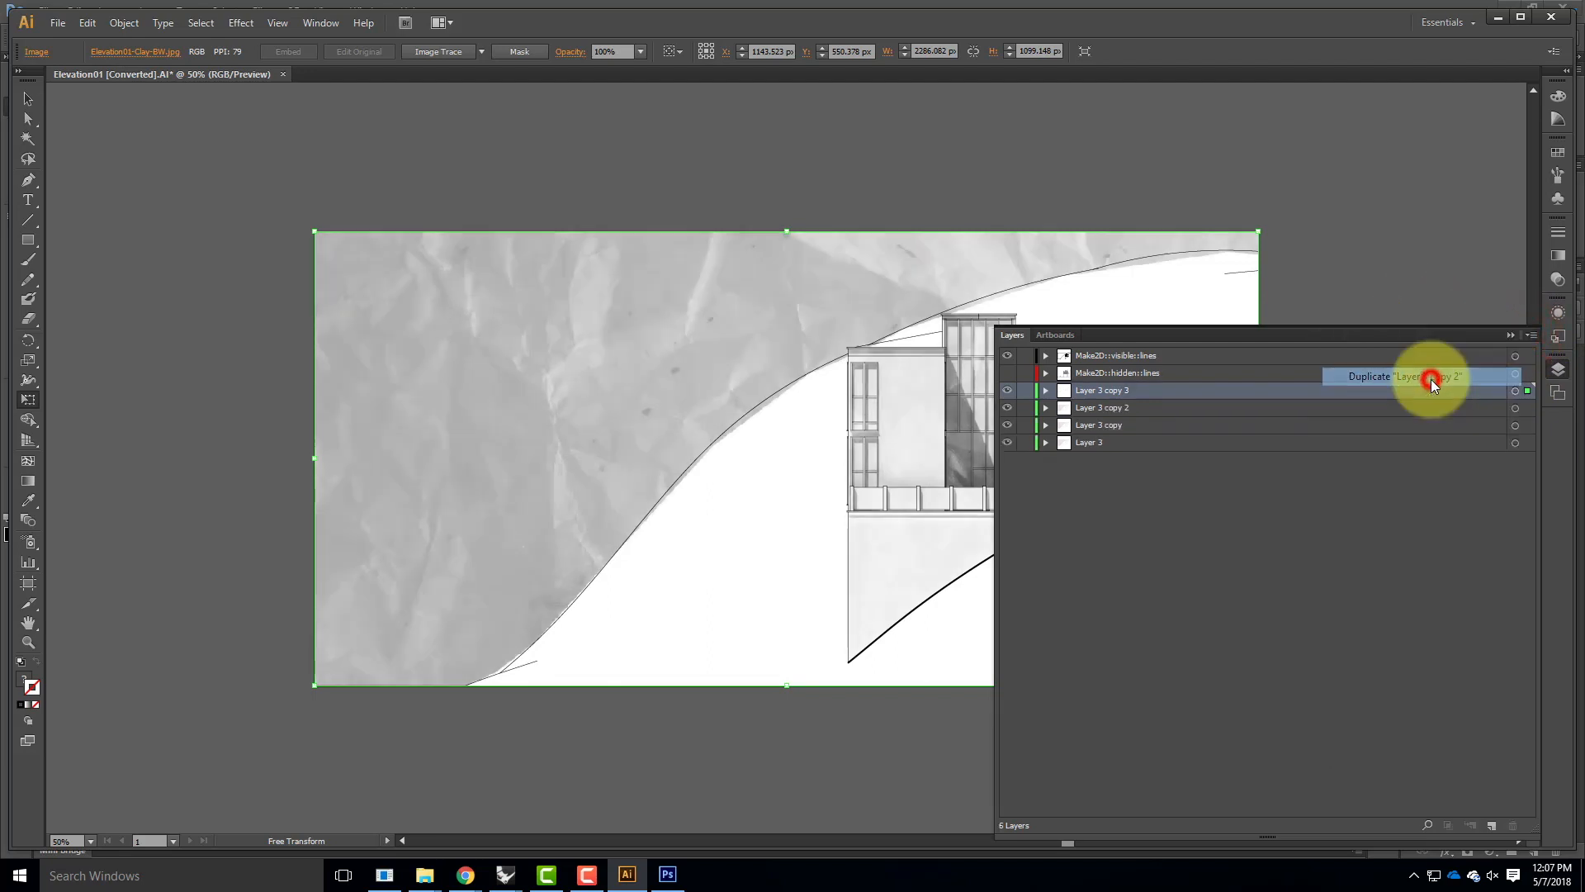
click(1510, 335)
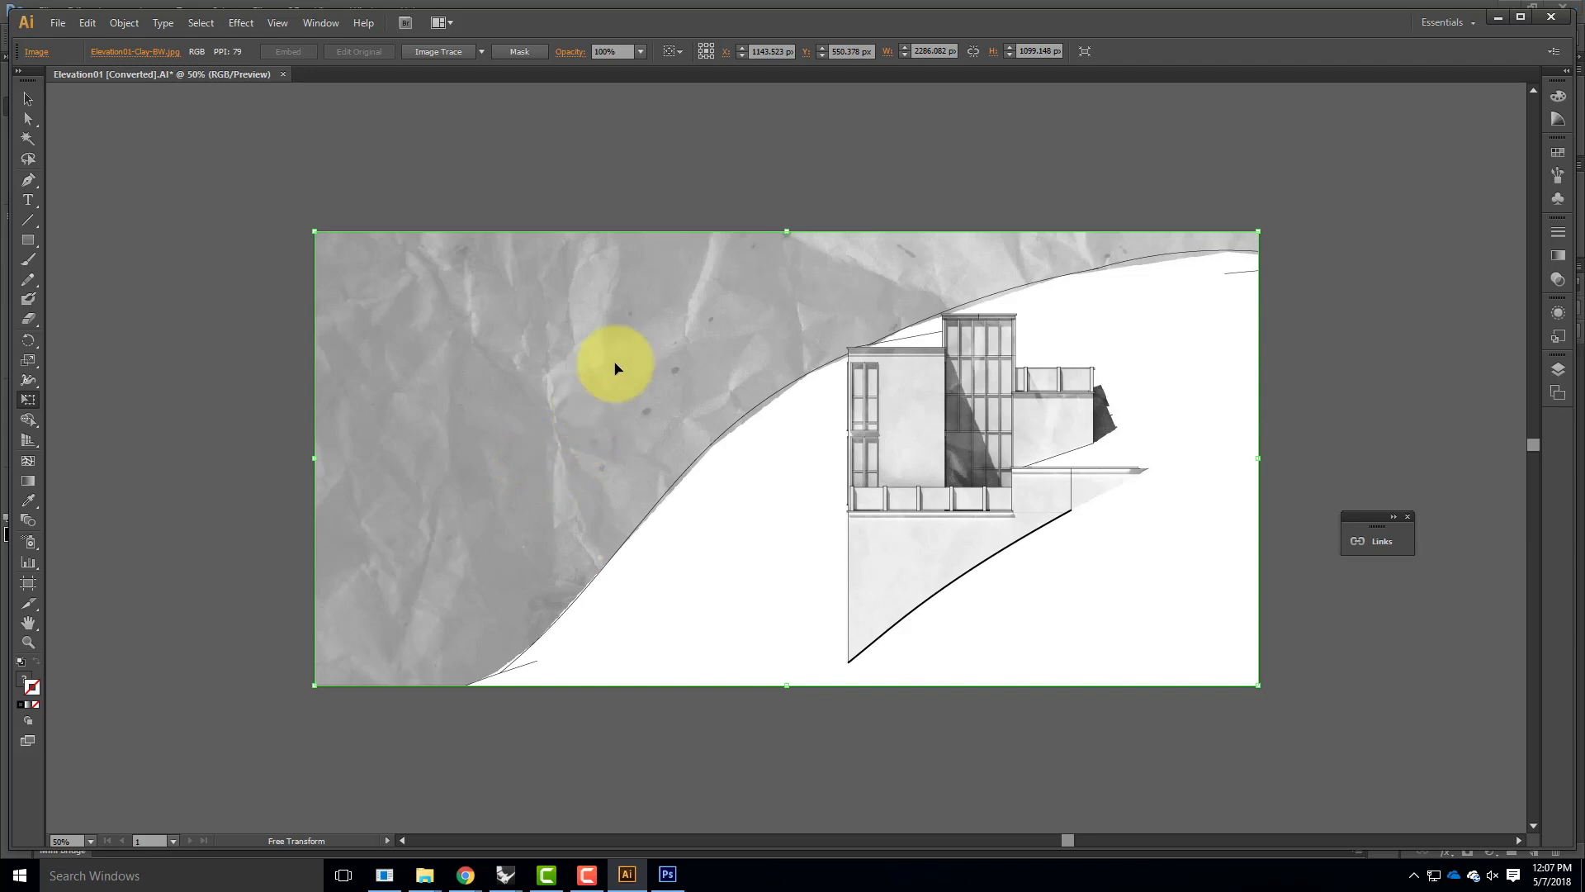
Step: Hide all three duplicated render layers, leaving only the original Layer 3 render visible beneath the visible Make2D lines
click(1558, 369)
click(1008, 392)
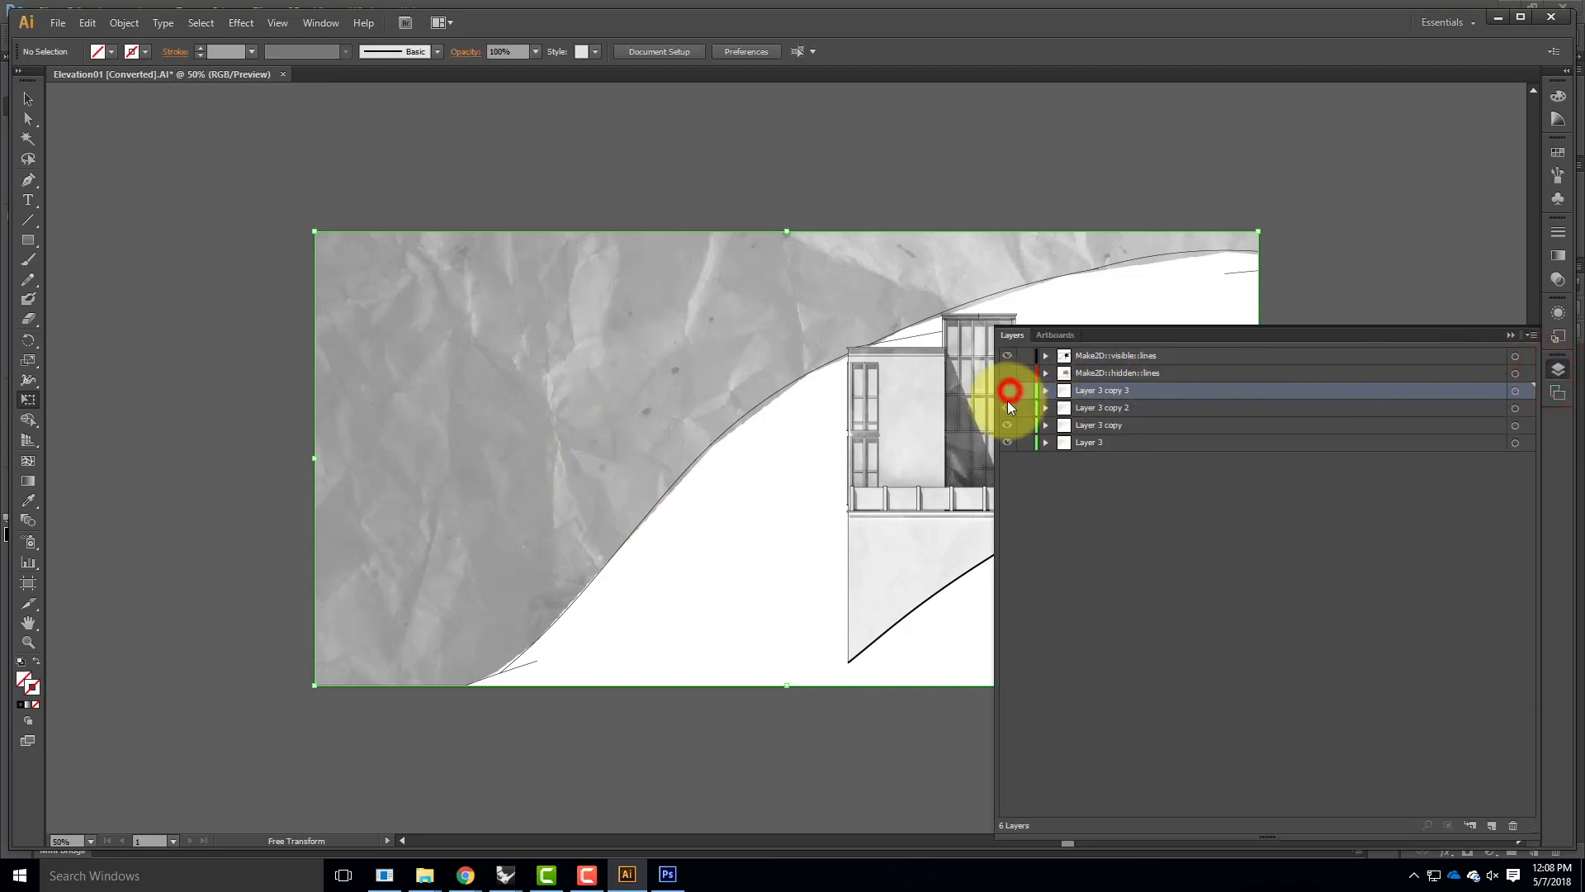
click(1007, 409)
click(1008, 426)
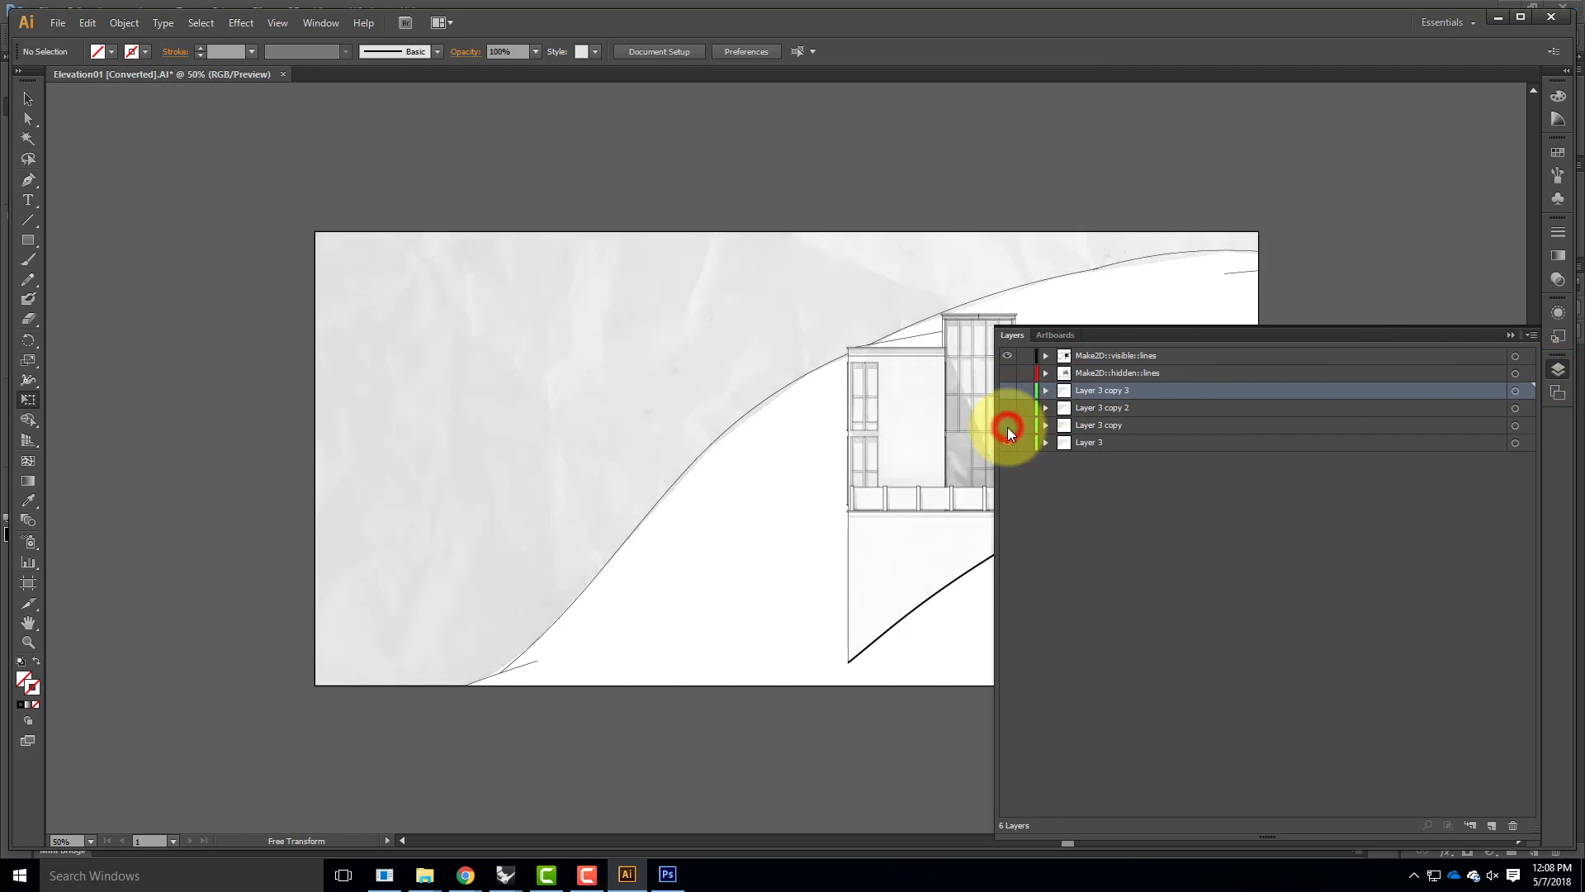
click(1510, 335)
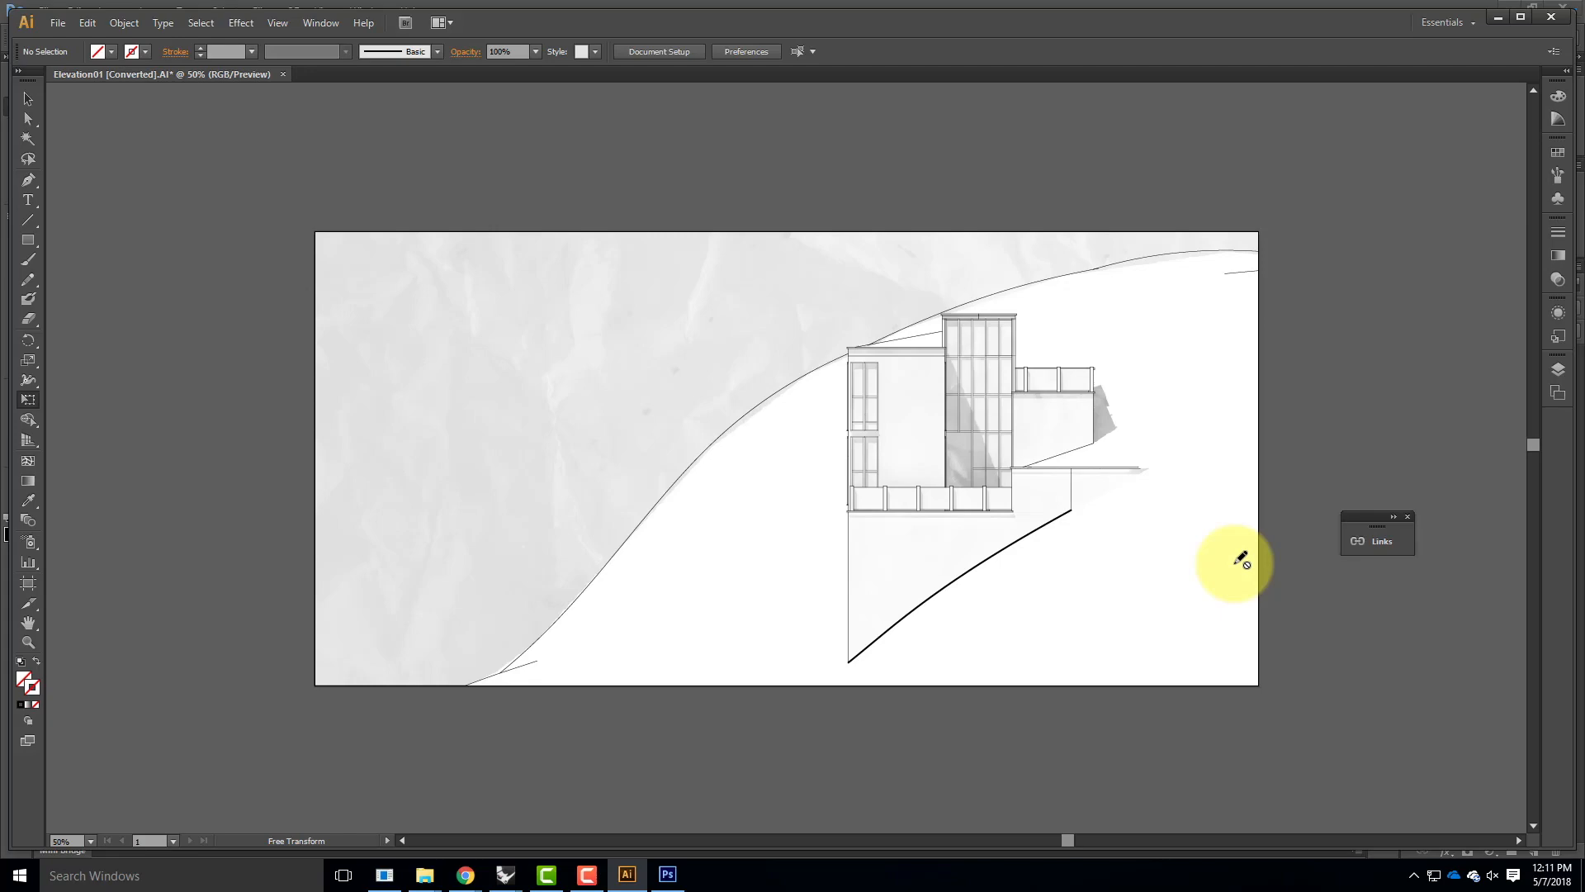
click(598, 877)
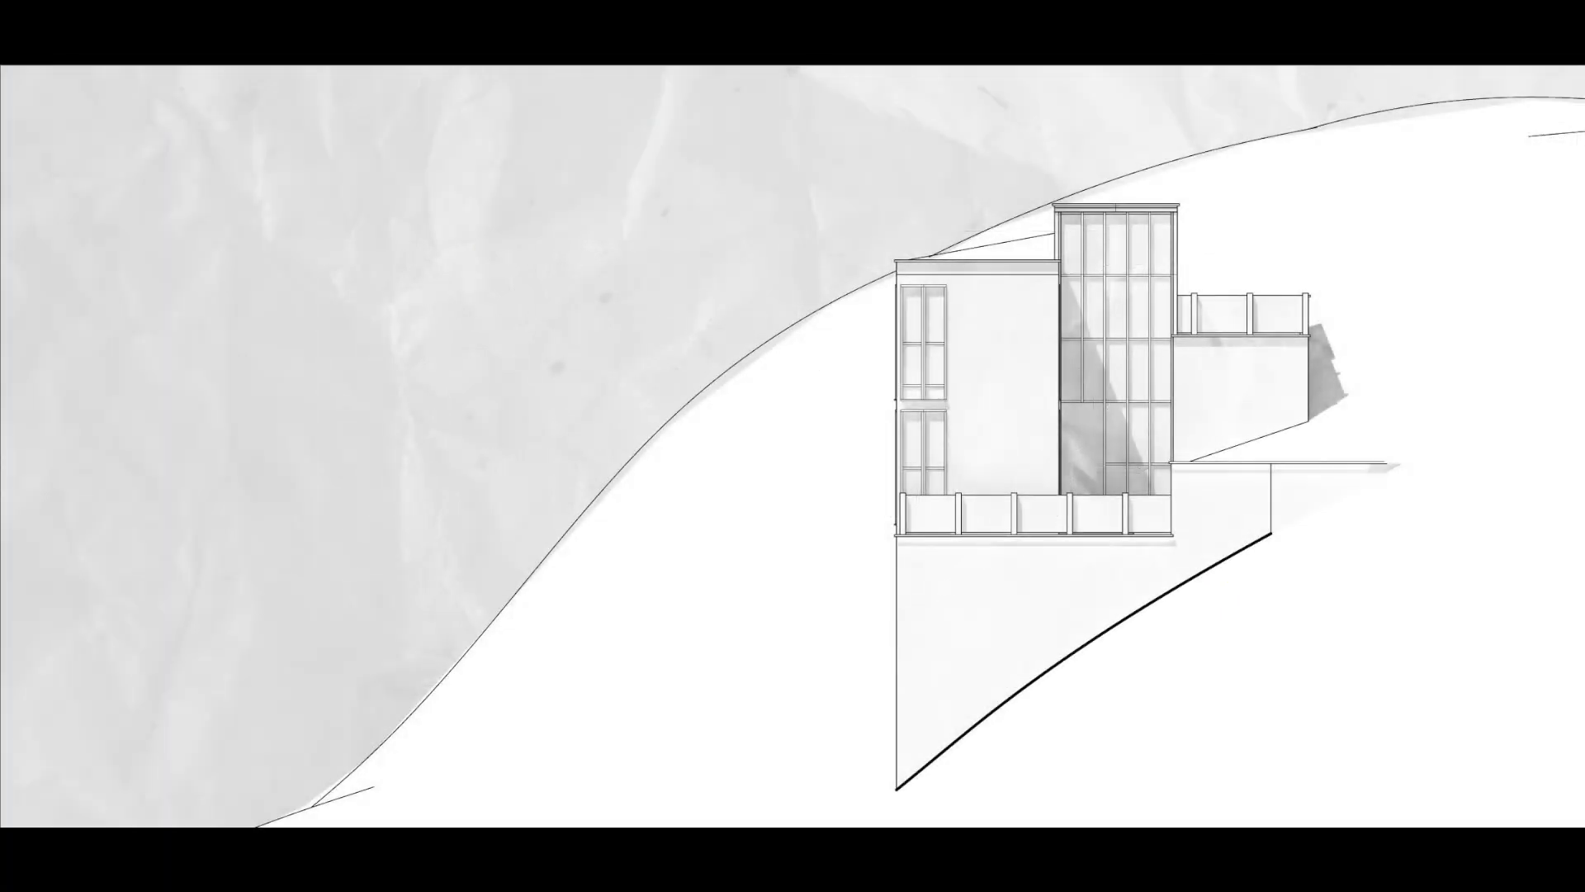